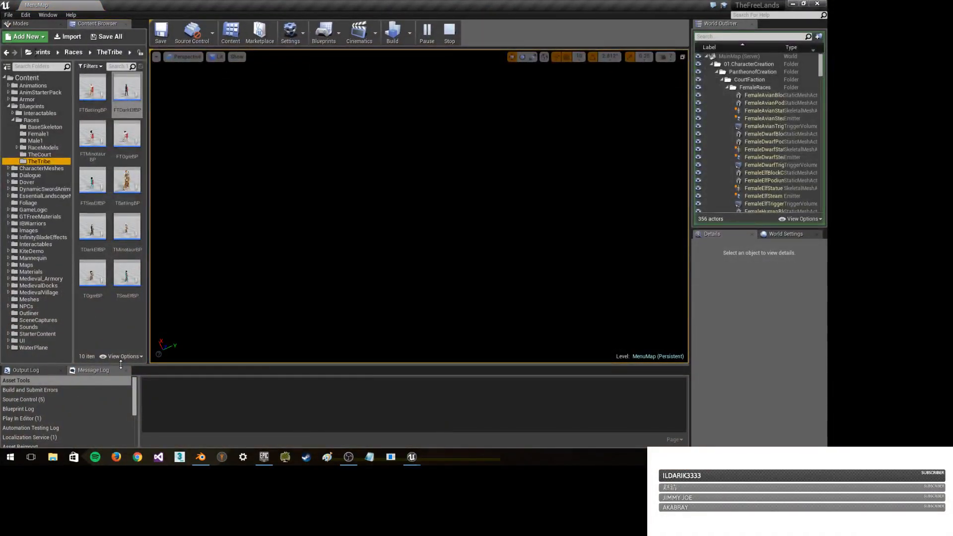
- Bring up the FTDarkElfBP blueprint to examine the Set Anim Instance Class node in its Construction Script
key("ctrl+Tab")
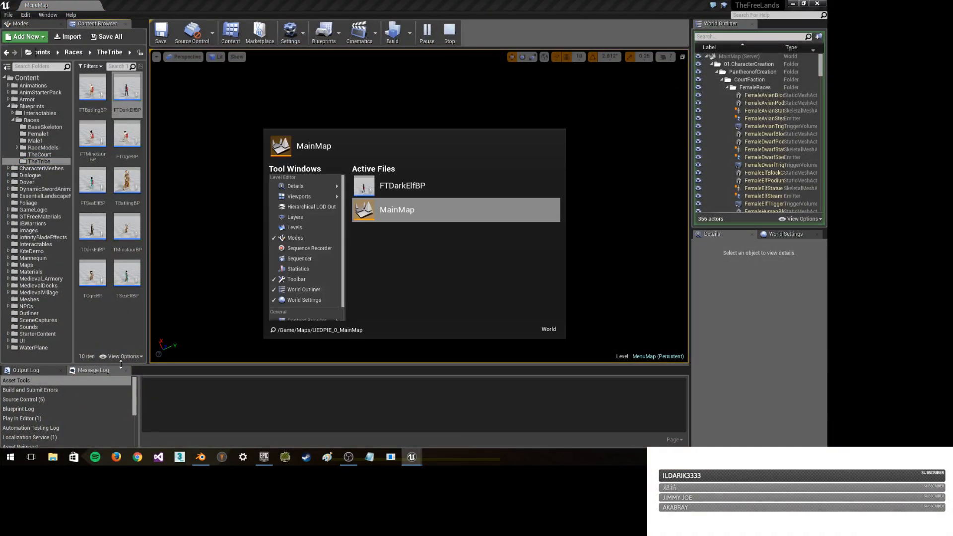
left_click(417, 189)
key("ctrl+Tab")
left_click(415, 211)
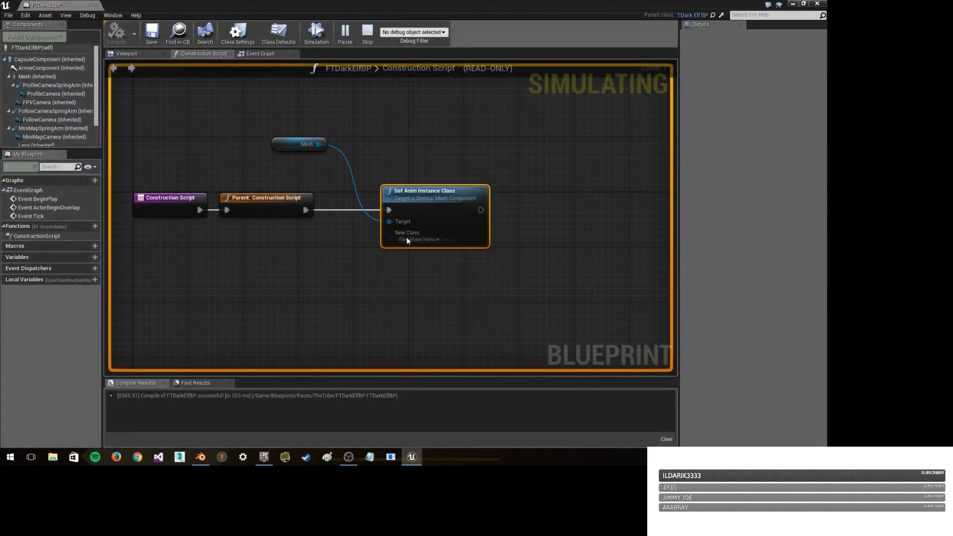
- Switch to The Free Lands standalone game preview to view the character with the Attributes and Inventory panels
mouse_move(411, 456)
left_click(436, 414)
key("alt+Tab")
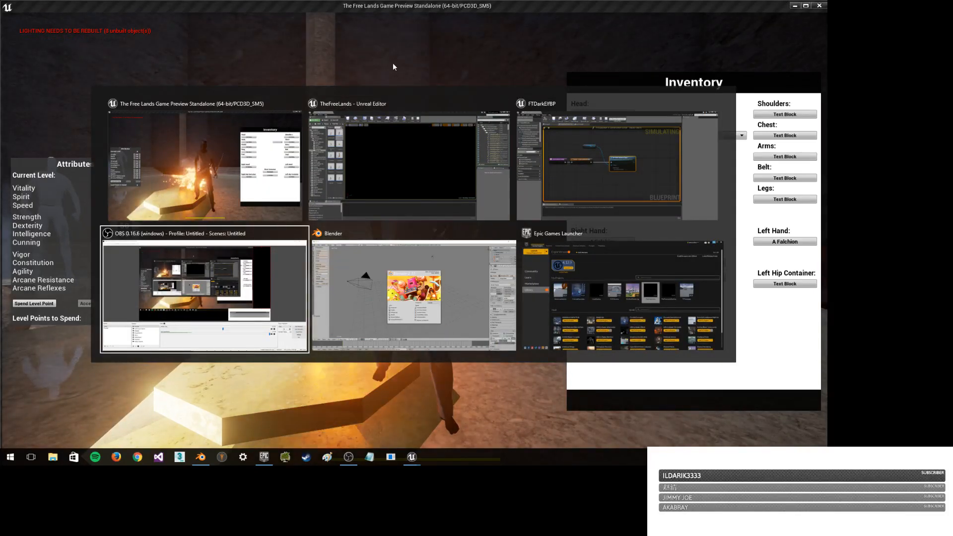
key("Escape")
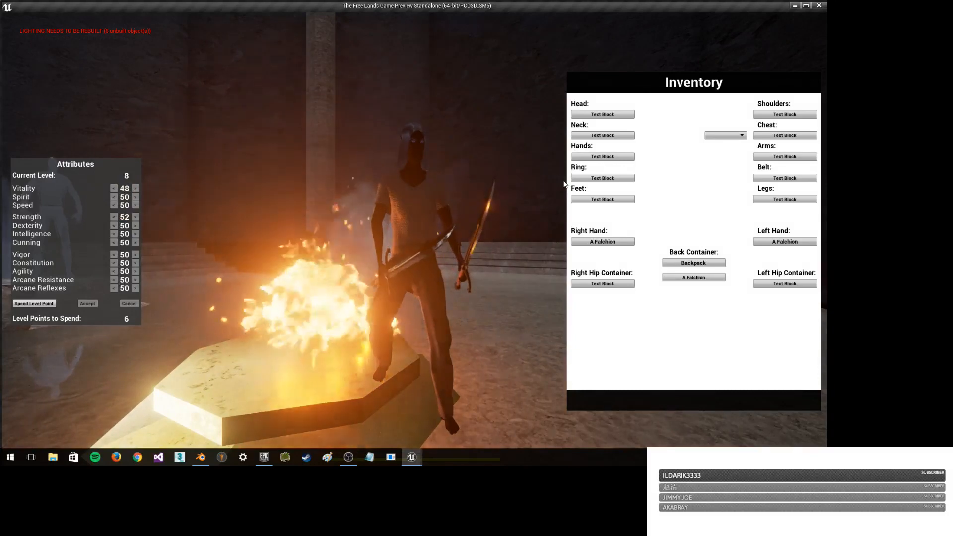
- Switch to OBS, show the FeyCats source in the streaming scene, and return to the game preview
key("alt+Tab")
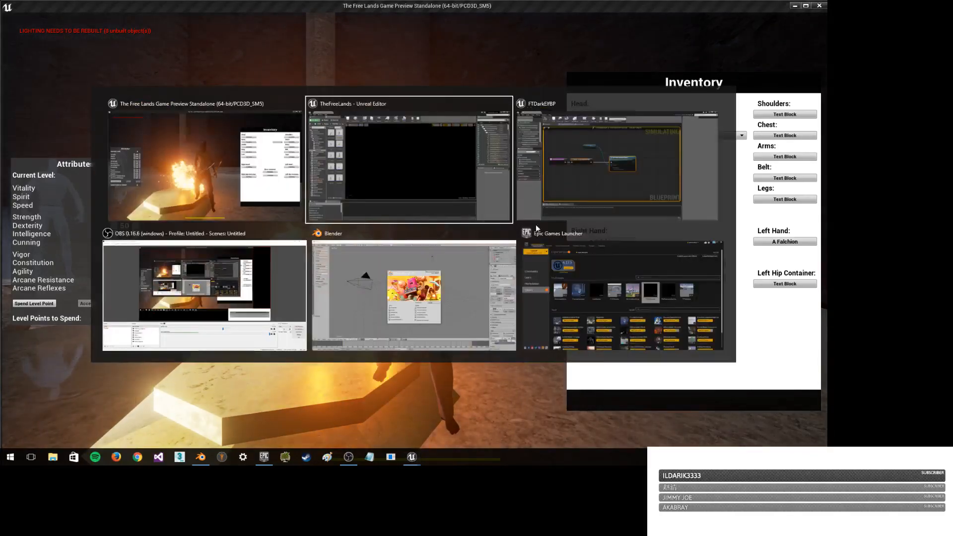
left_click(276, 280)
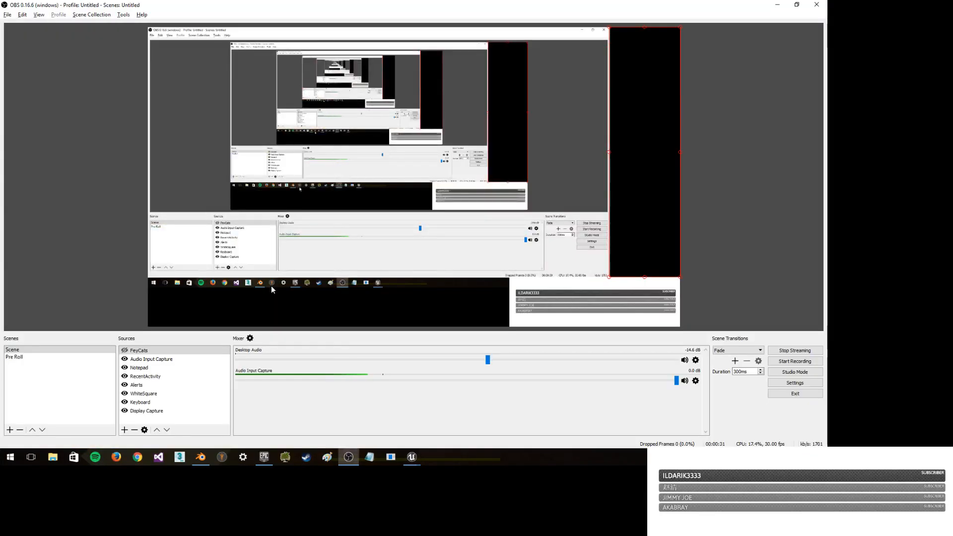
key("alt+Tab")
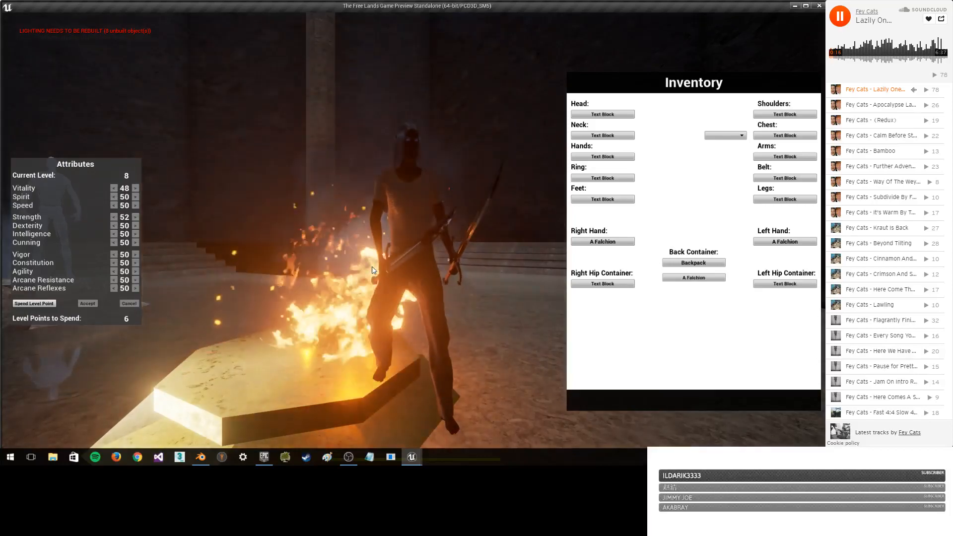
- Turn the dark elf around beside the fire with the inventory open to examine her pose and the two held falchions
left_click_drag(385, 296, 263, 288)
key("w")
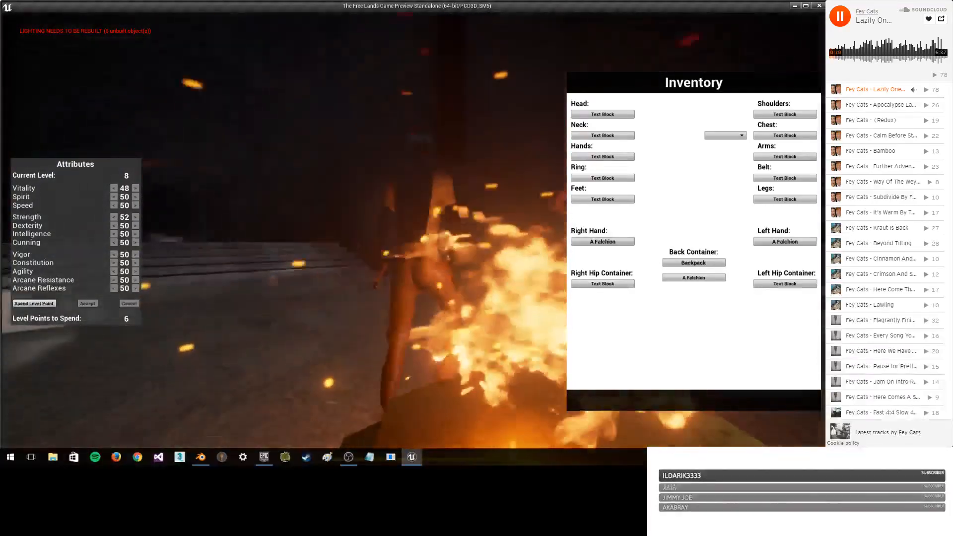
key("d")
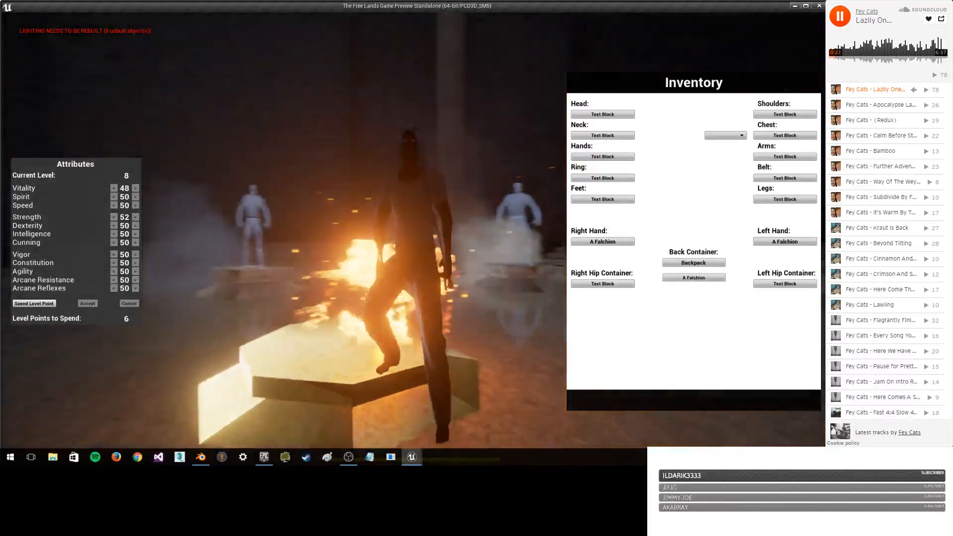
key("s")
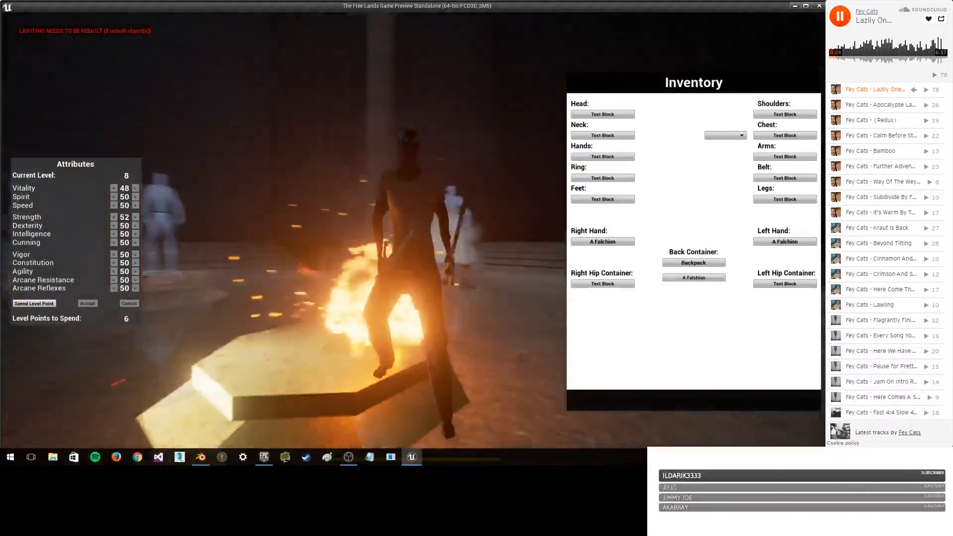
key("a")
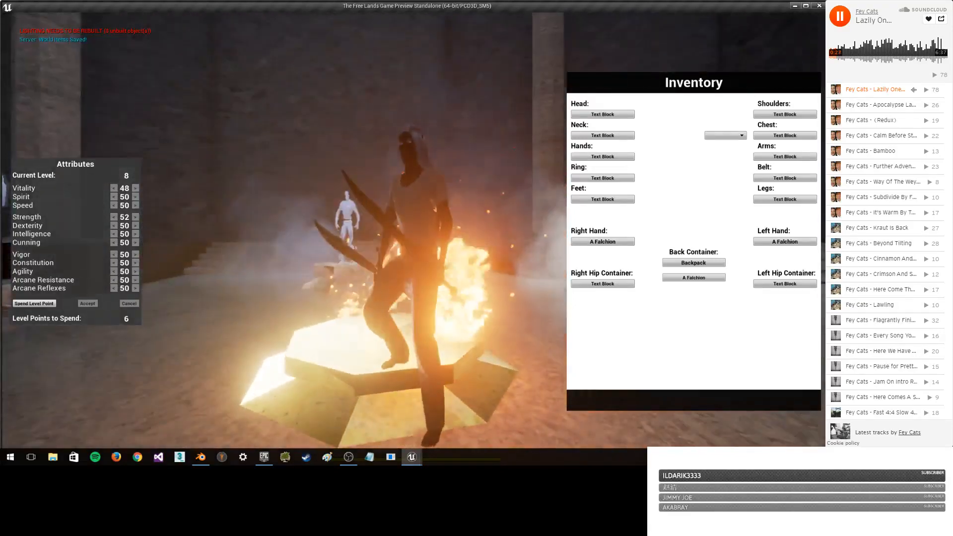
key("s")
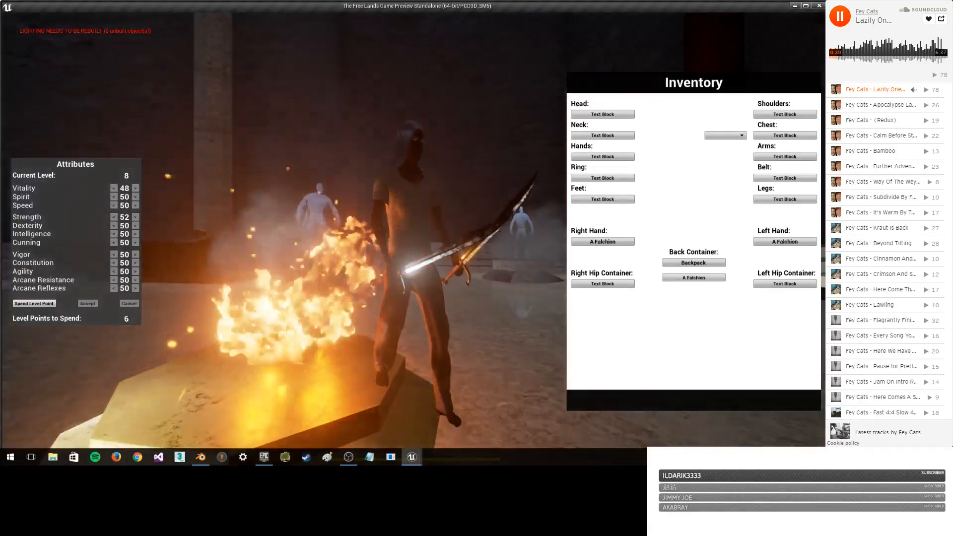
key("s")
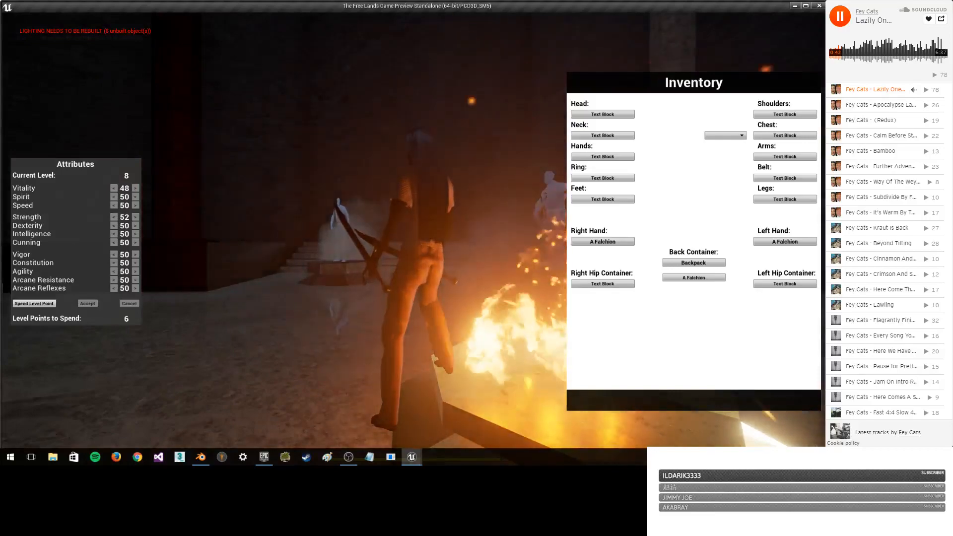
- Close the inventory and move the character around the fire and onto the hall's steps to examine her movement animations
key("i")
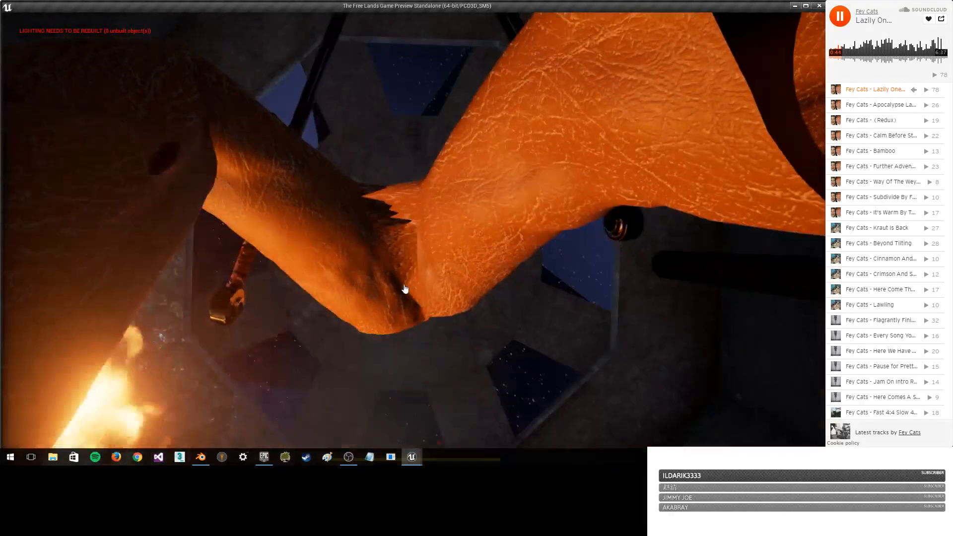
key("w")
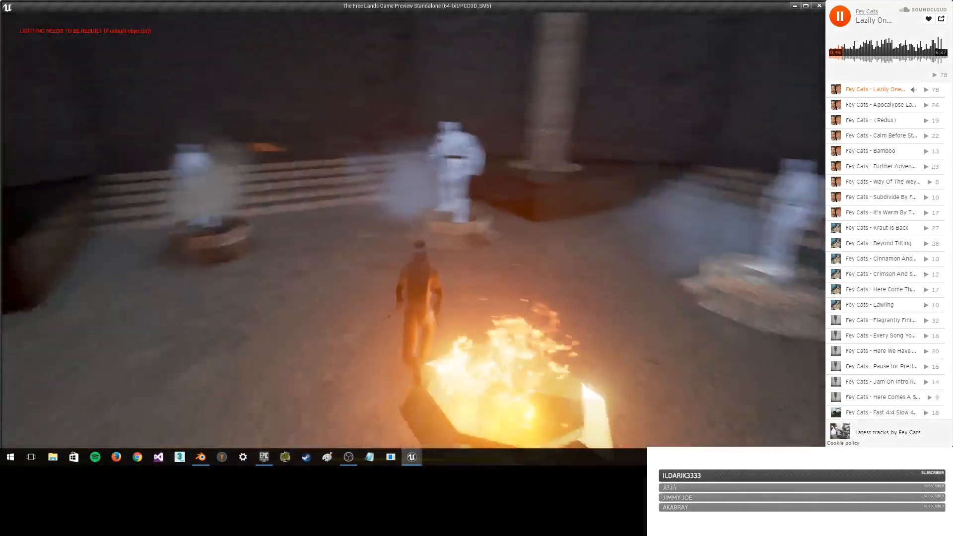
key("w")
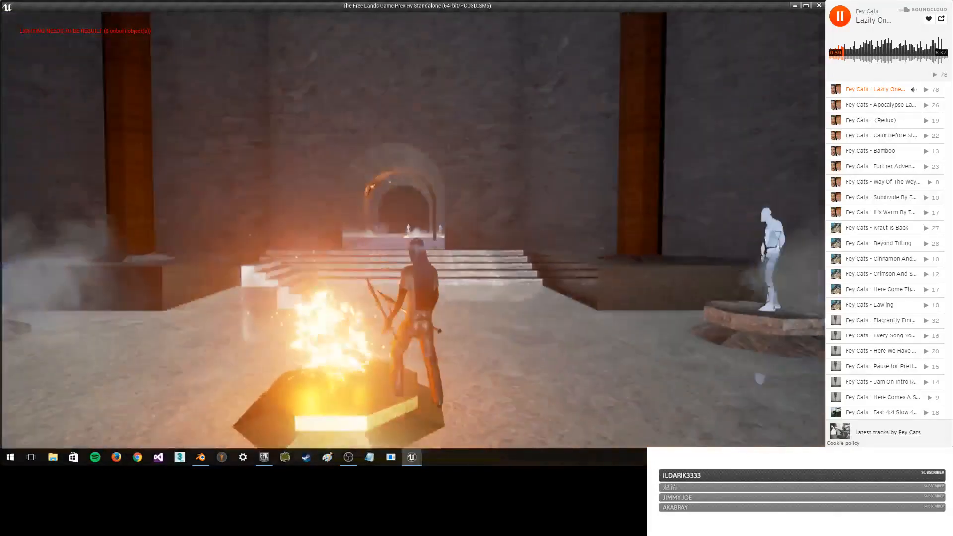
key("i")
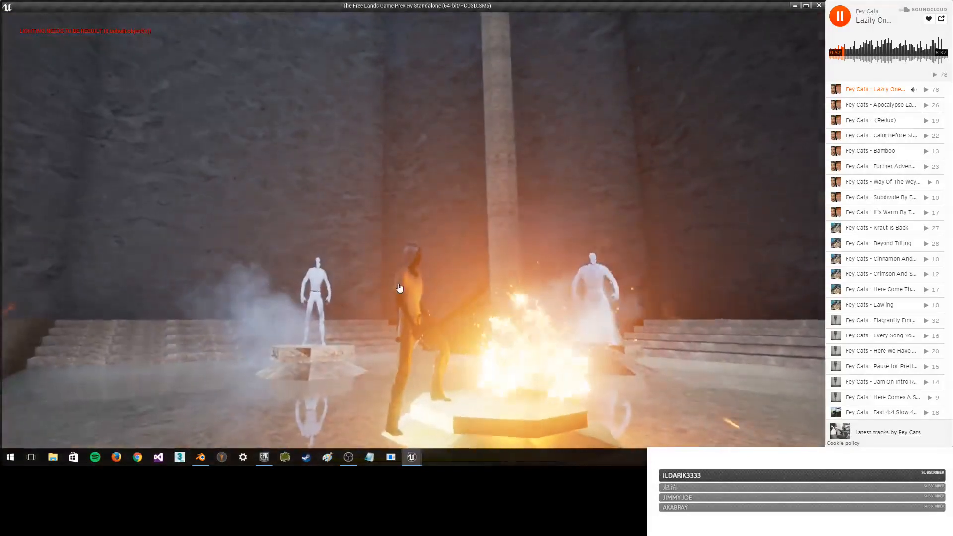
key("i")
key("i")
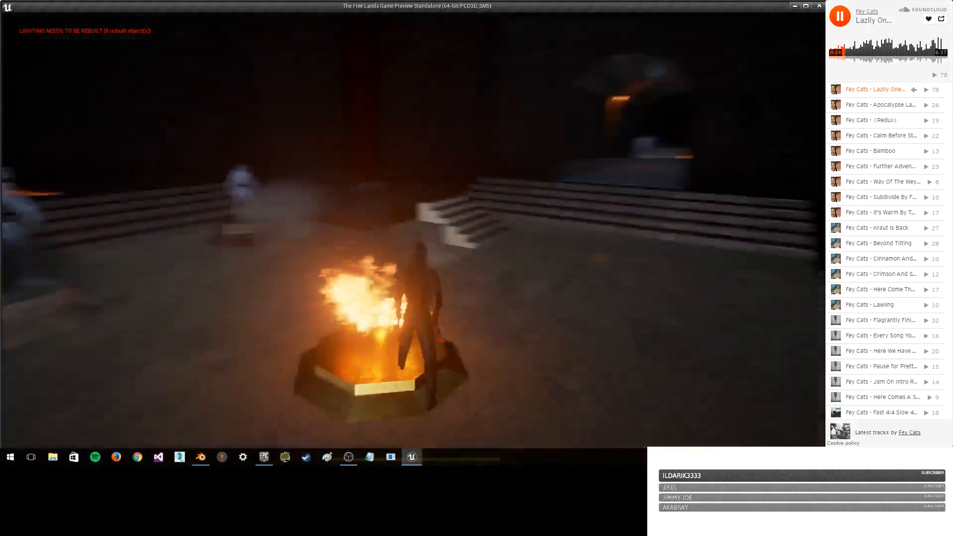
key("w")
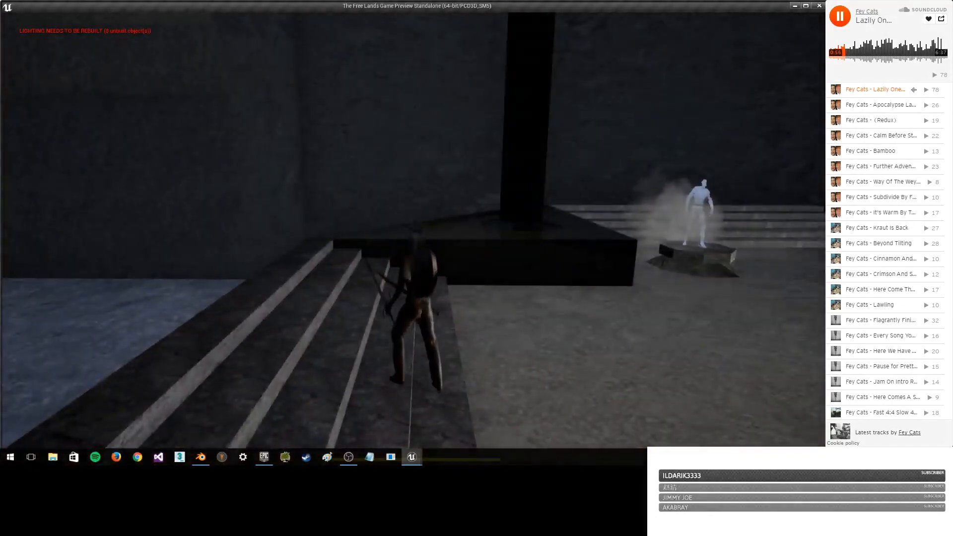
key("w")
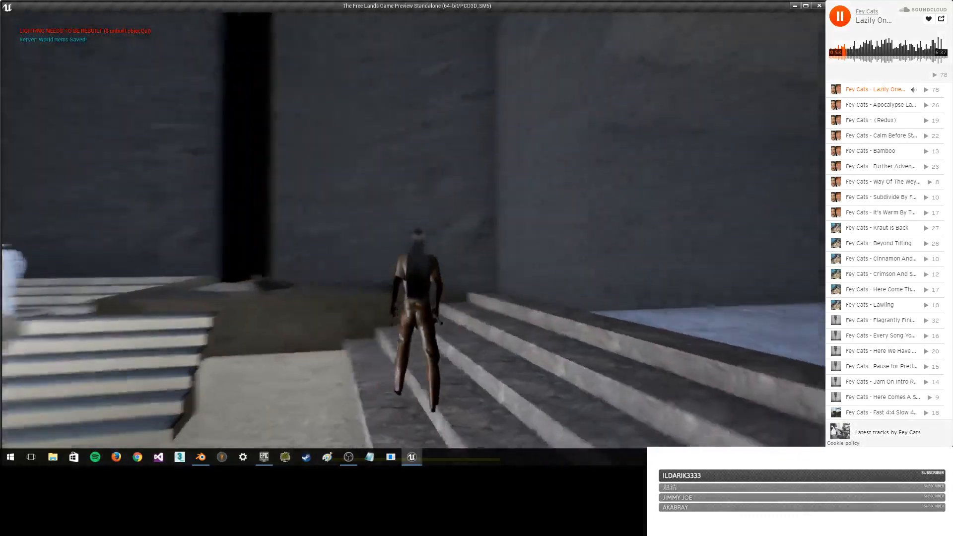
key("w")
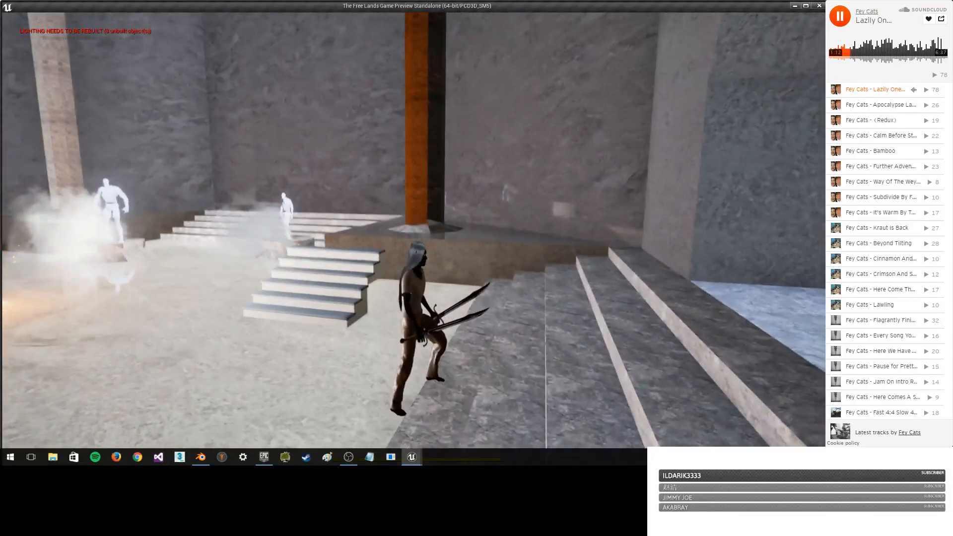
- Run the character past the fire, up the stairs and through the arched tunnel towards the far hall
key("w")
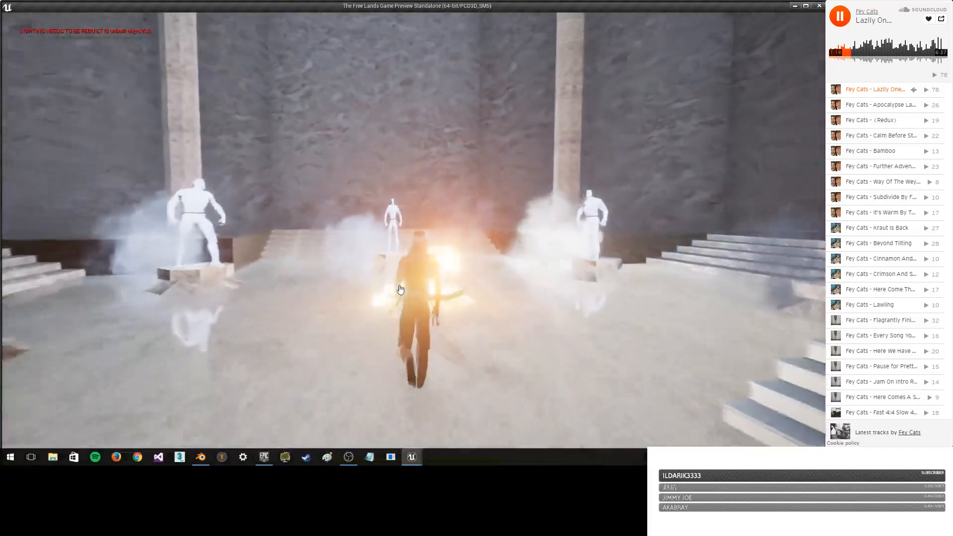
key("w")
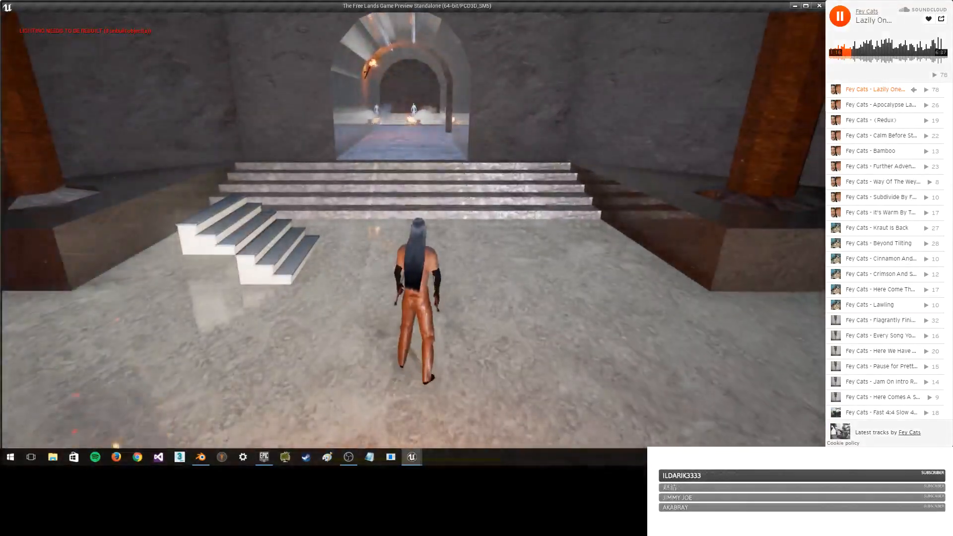
key("w")
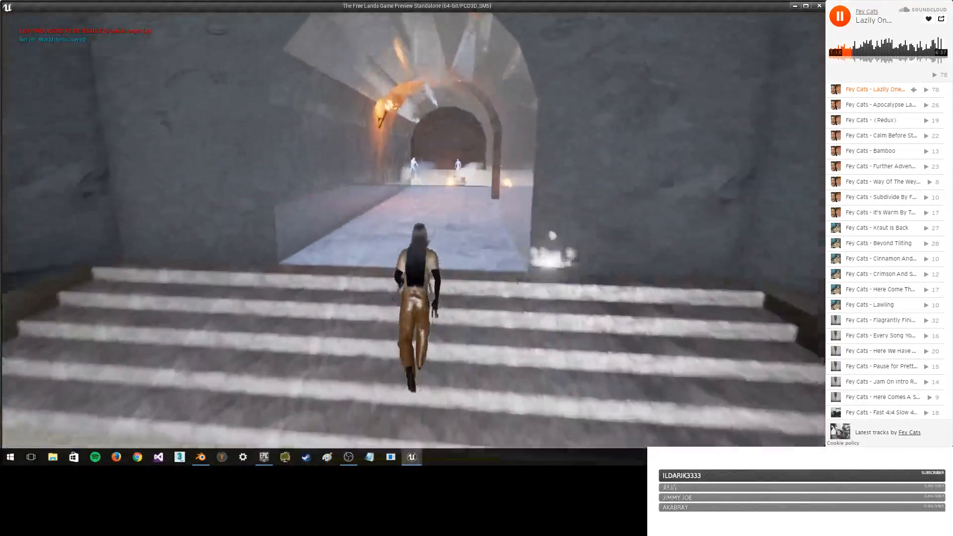
key("w")
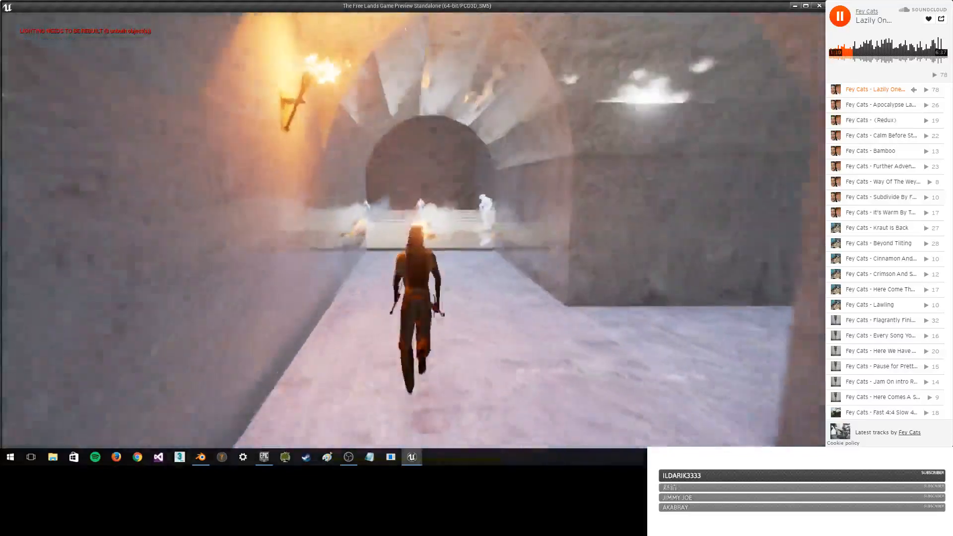
key("w")
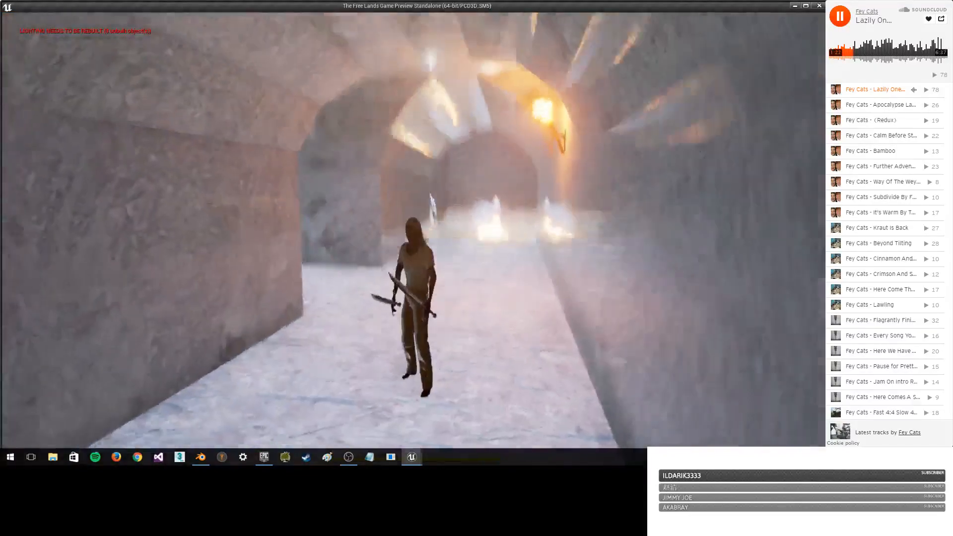
key("w")
key("w")
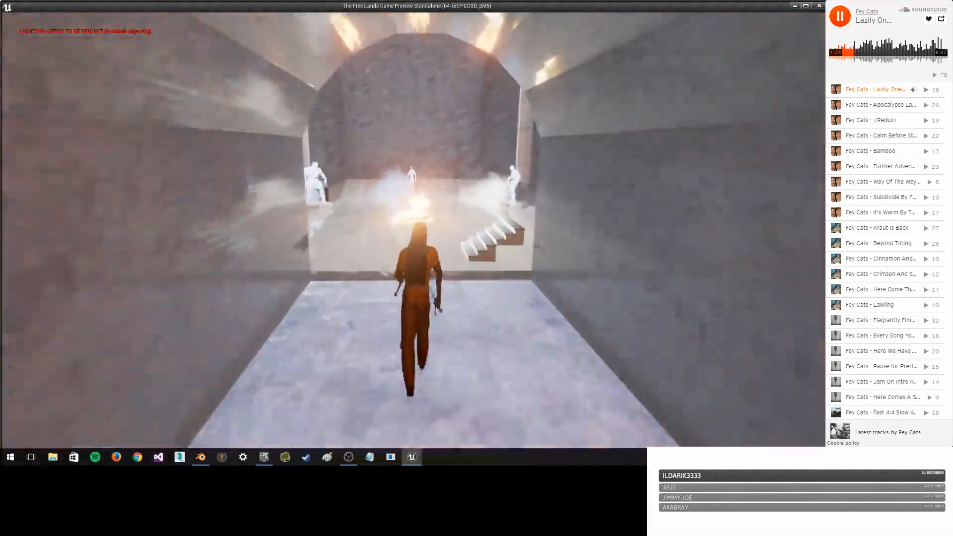
- Reopen the inventory in the far hall and examine the walking character and her swords up close
key("i")
key("w")
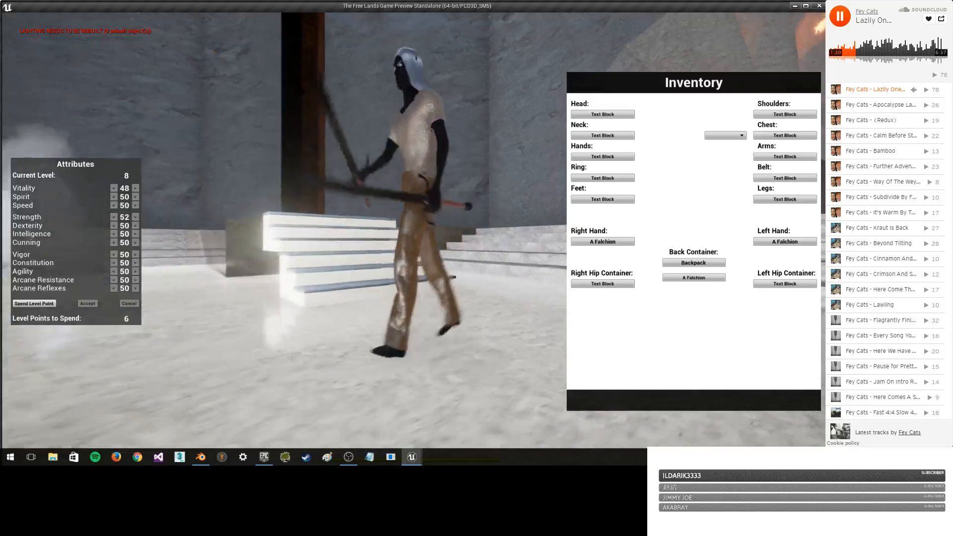
key("w")
key("s")
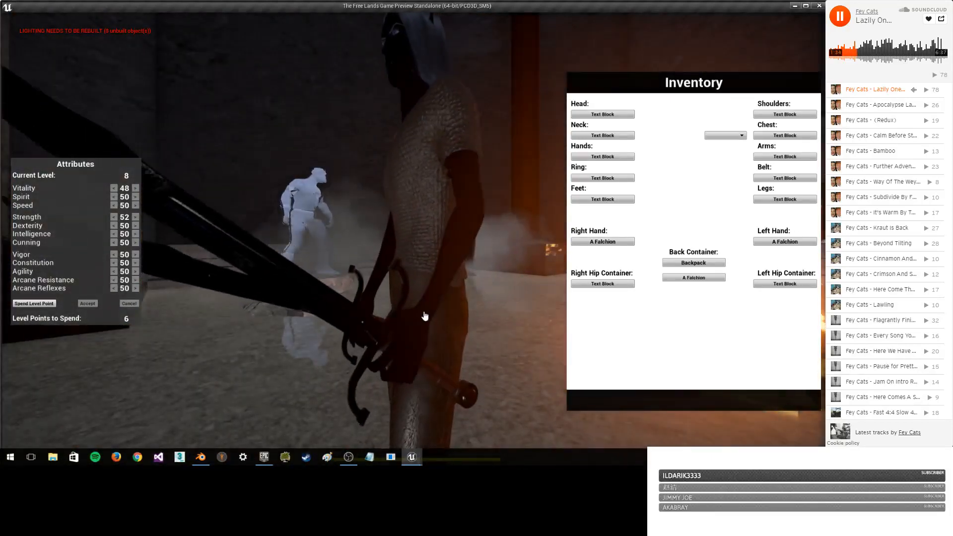
- Close the inventory and run the character past the fire to the foot of the wide steps
key("i")
key("w")
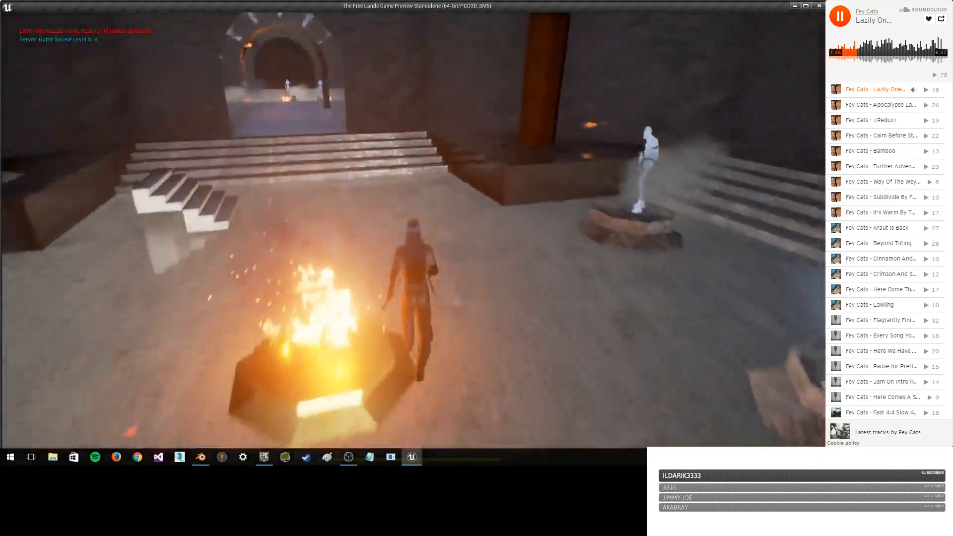
key("w")
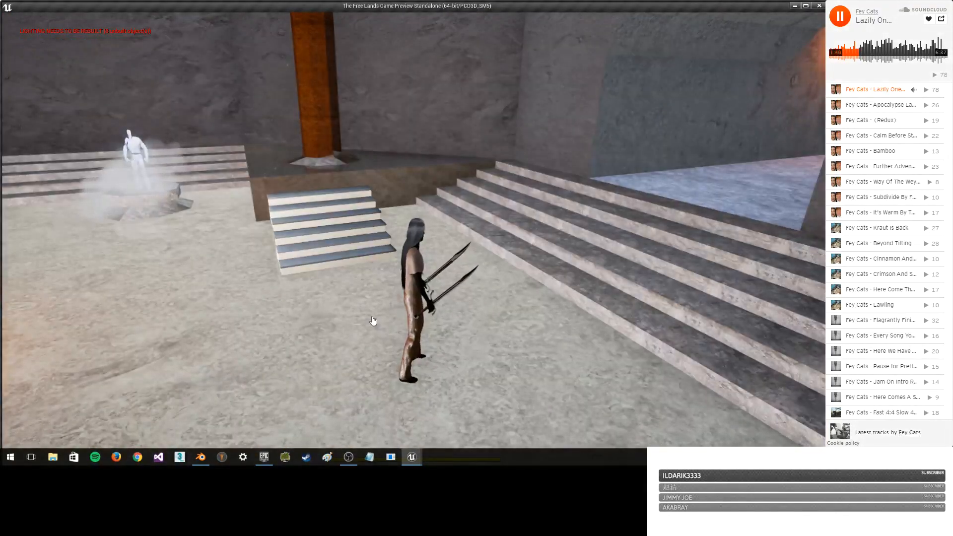
- Check the arms and swords in first-person view while walking, and open the inventory for a close-up of the character's face
key("v")
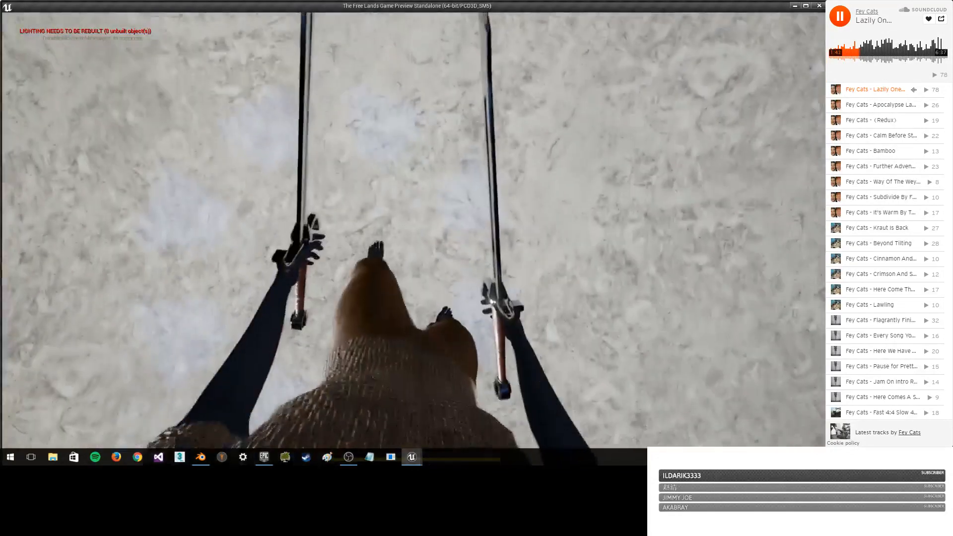
key("w")
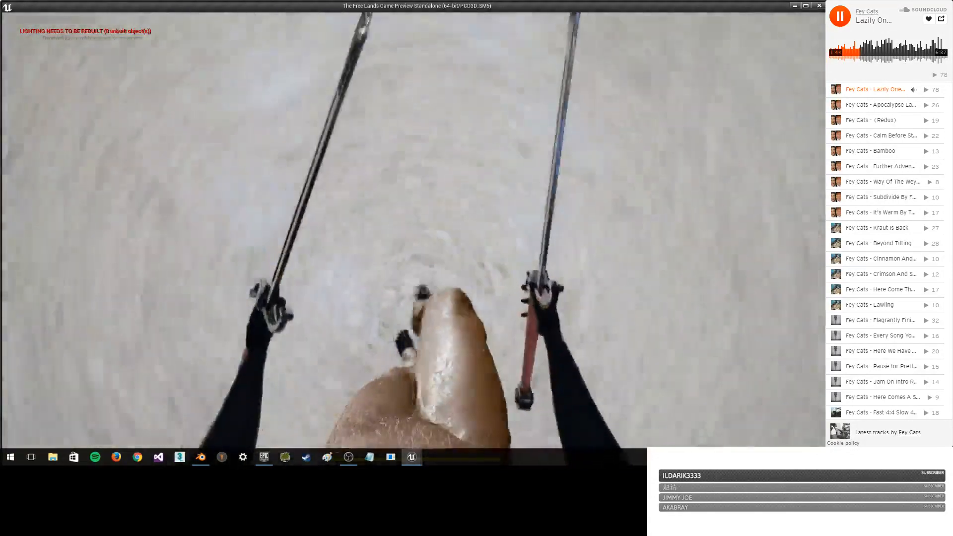
key("w")
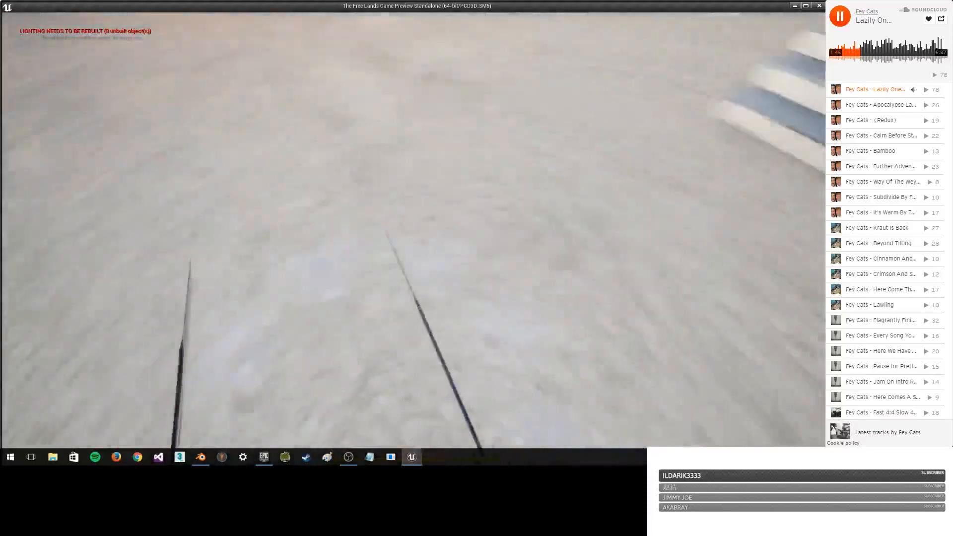
key("i")
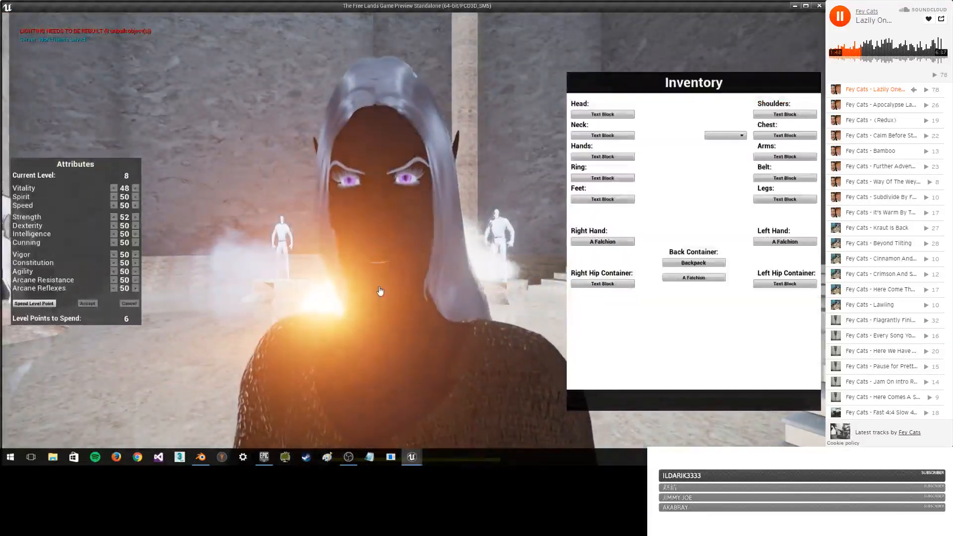
- Close the inventory and run and jump the bearded male character past the fire and along the arched tunnel
key("i")
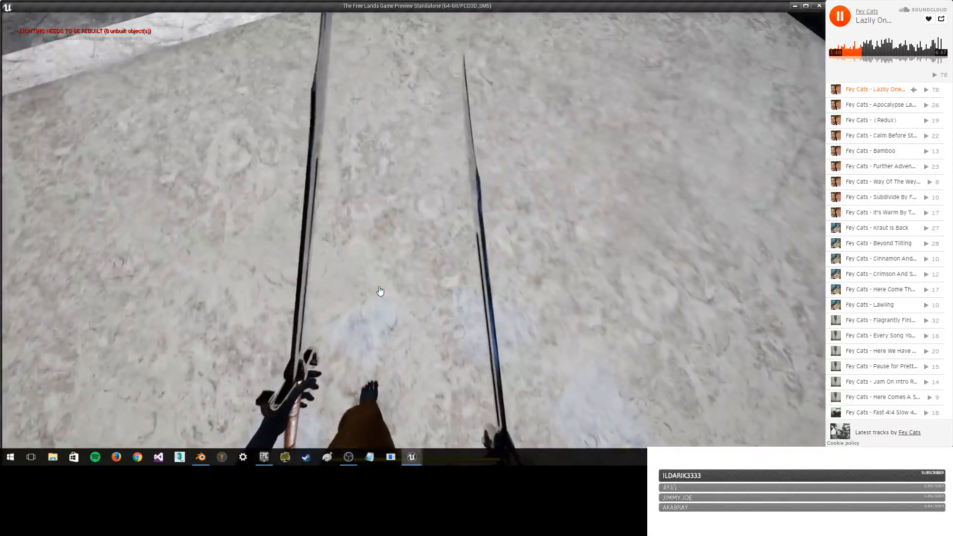
scroll(380, 291, "down", 5)
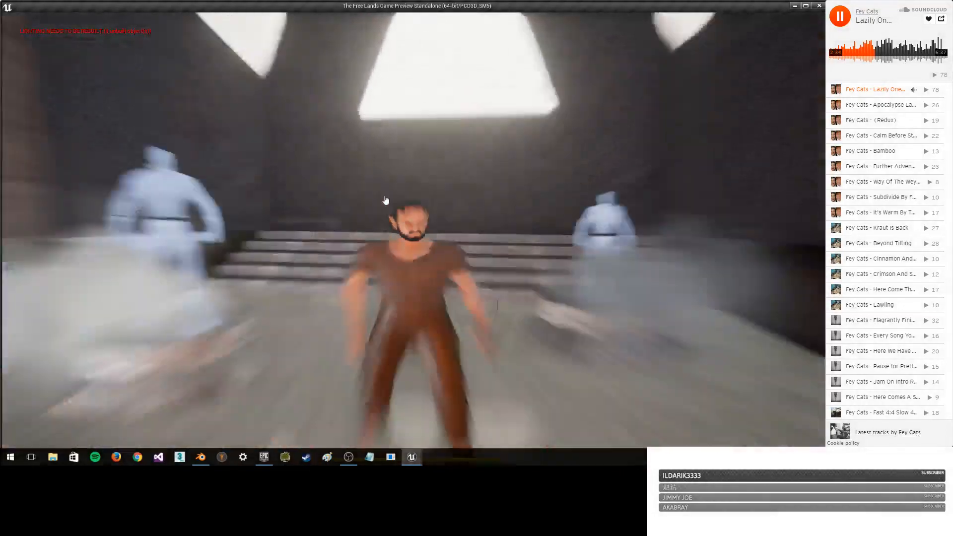
key("w")
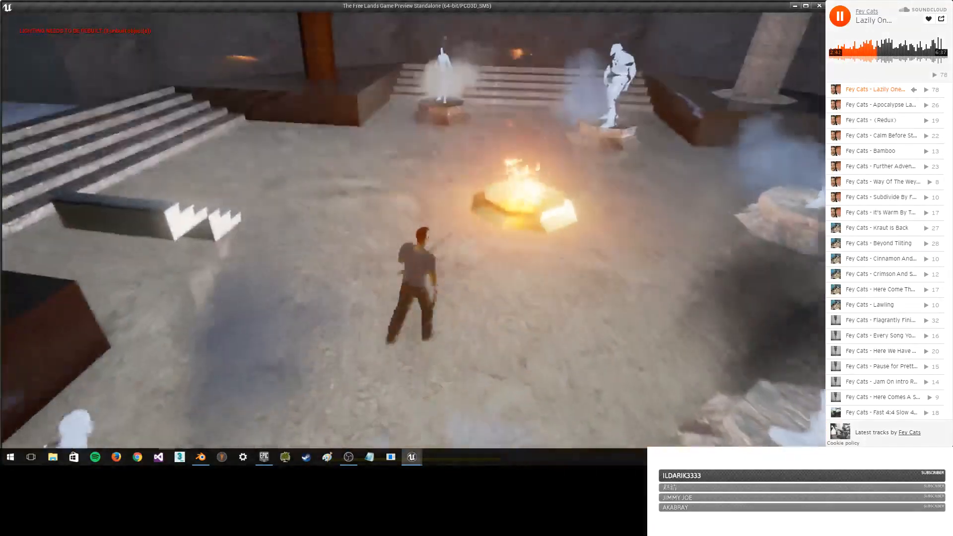
key("w")
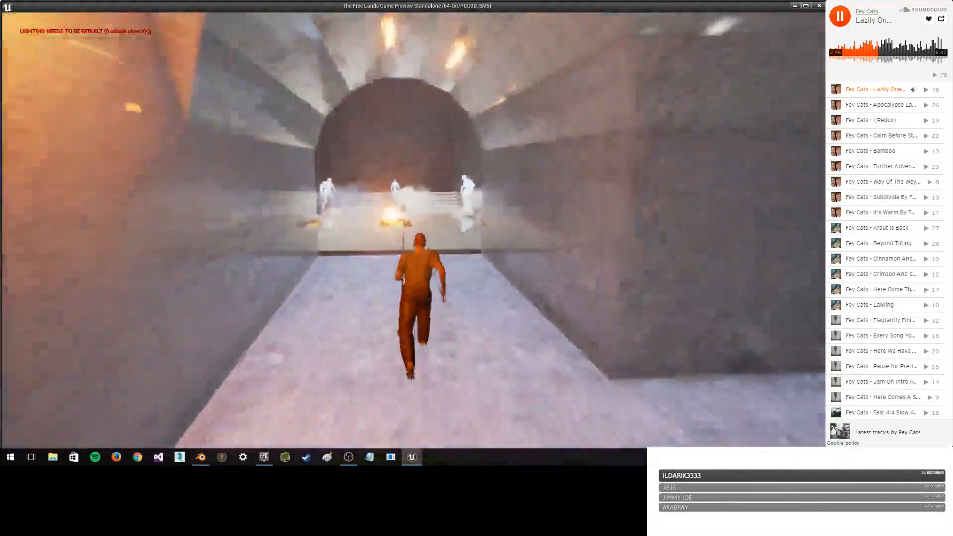
key("space")
key("space")
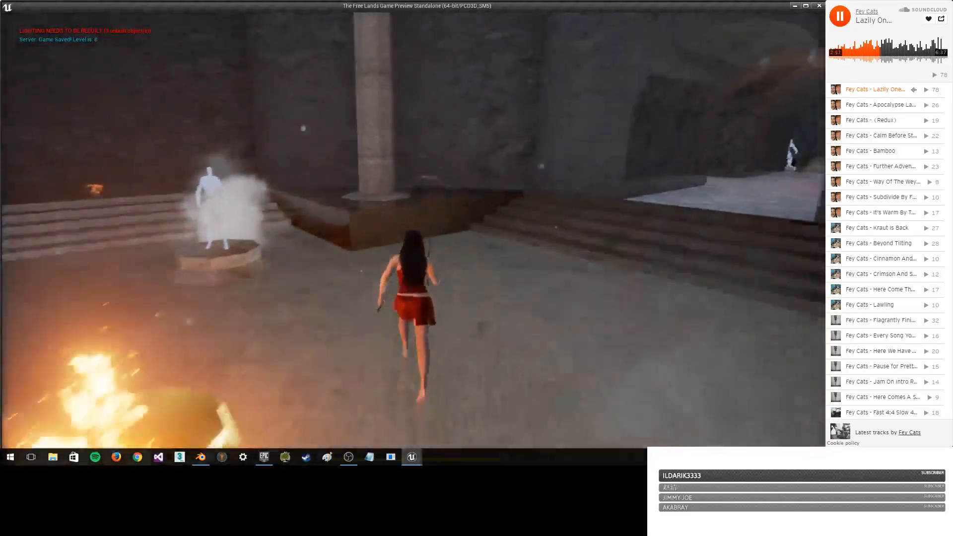
- Run the woman in the red outfit around the fire hall, jumping beside the pillar base, and turn her to face the camera
key("w")
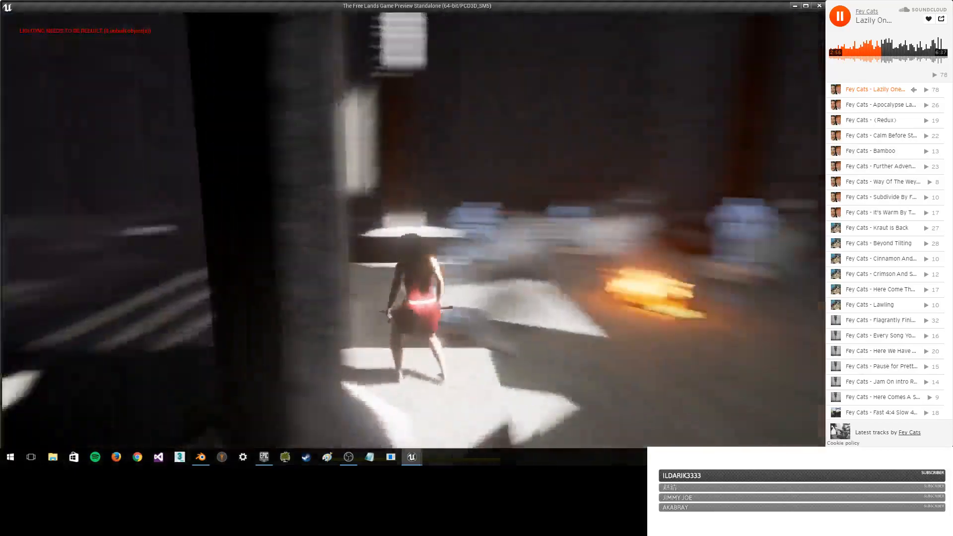
key("w")
key("space")
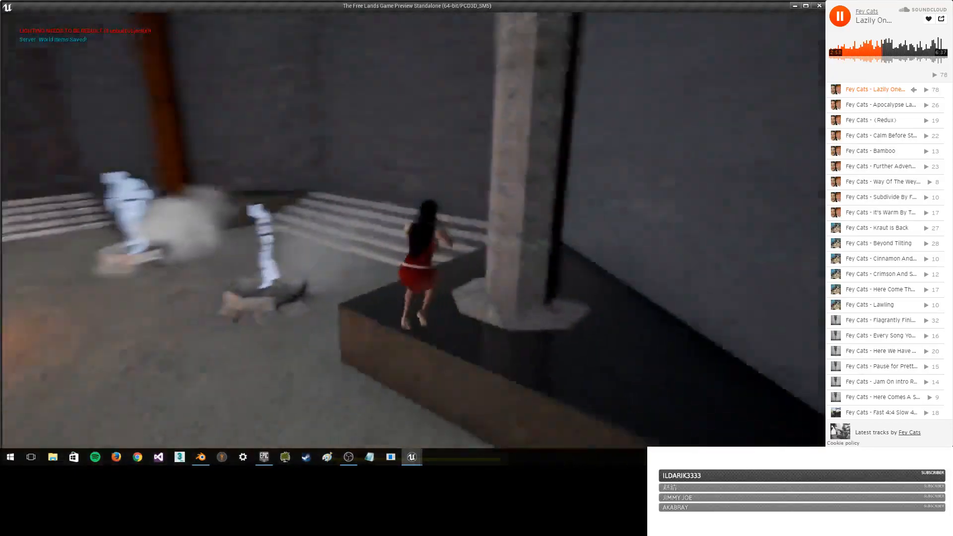
key("s")
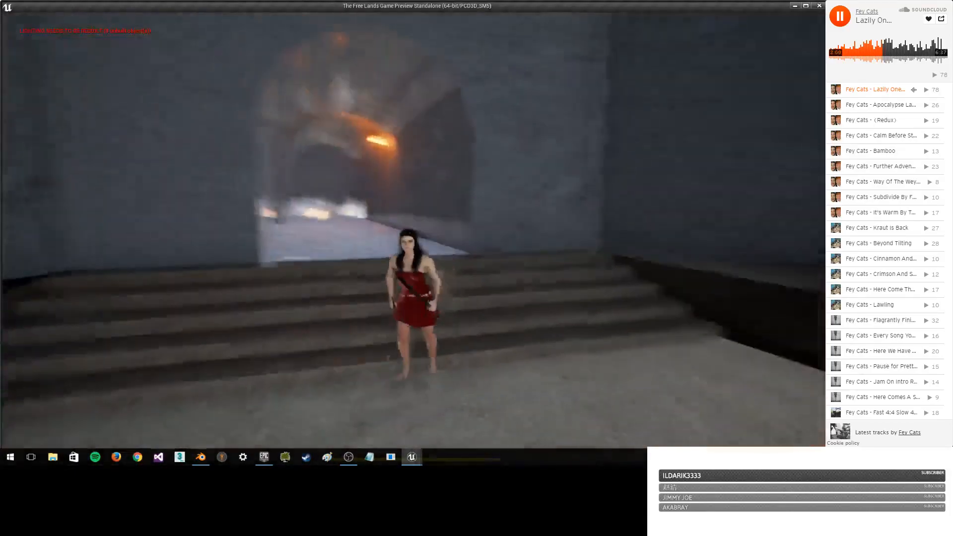
- Open the inventory at the foot of the steps, examine the woman in red from near and far, and close it
key("i")
scroll(368, 224, "down", 5)
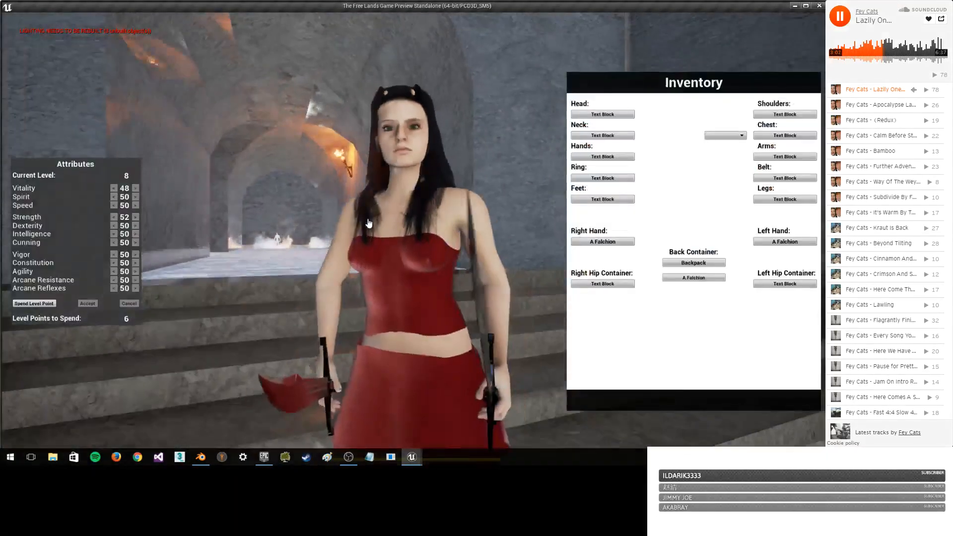
scroll(368, 223, "up", 3)
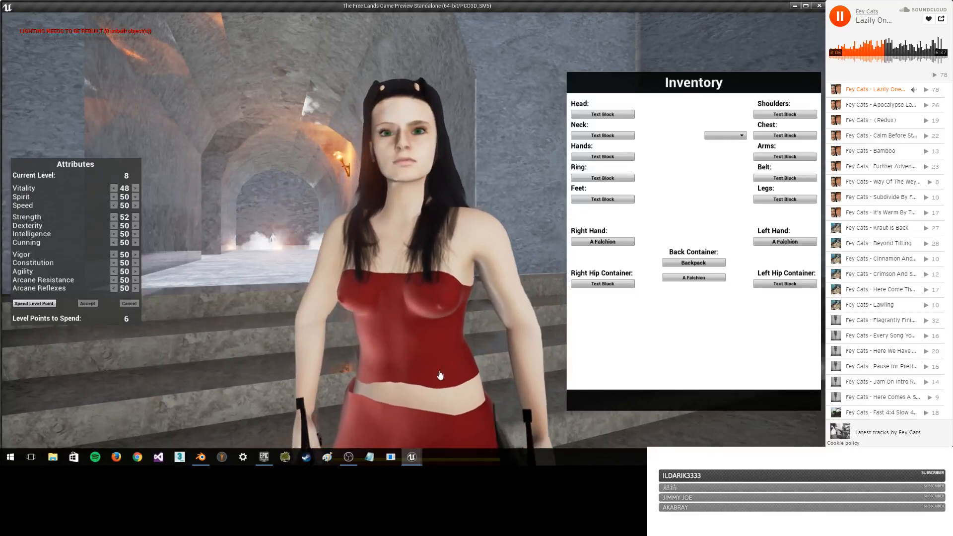
scroll(442, 381, "down", 3)
left_click_drag(442, 381, 630, 381)
key("i")
- Walk the woman across the hall and view her stance and twin falchions from several distances and angles
scroll(383, 329, "down", 5)
key("w")
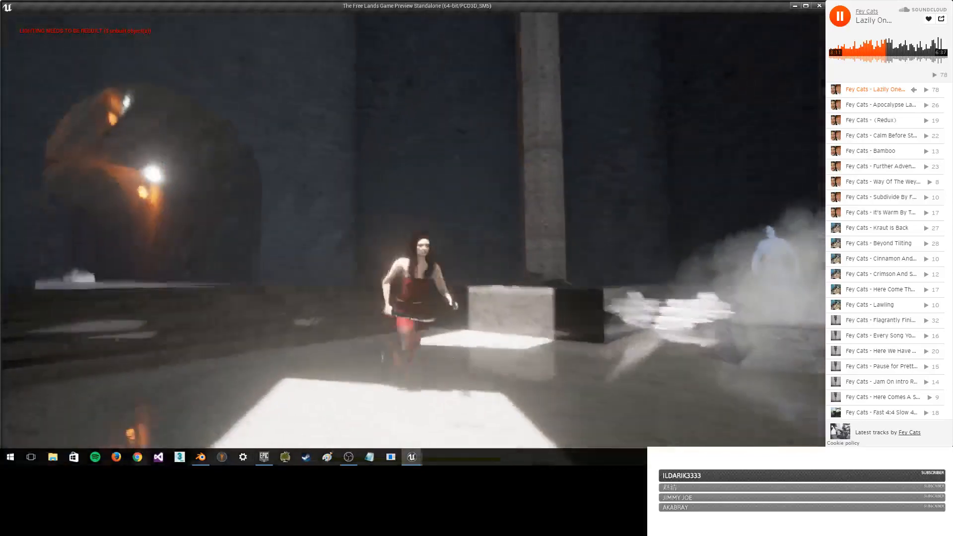
key("s")
left_click_drag(415, 362, 556, 361)
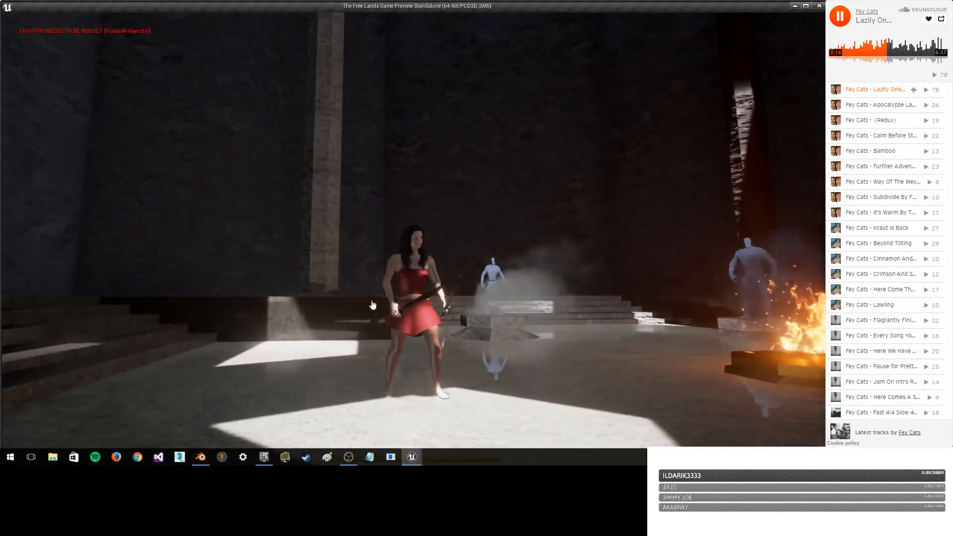
scroll(439, 322, "up", 5)
scroll(459, 310, "down", 5)
scroll(451, 292, "up", 3)
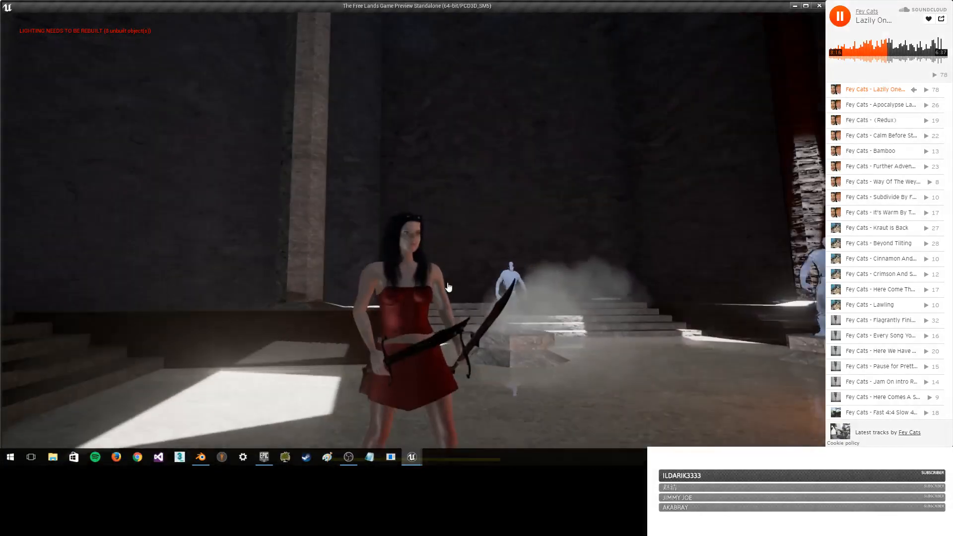
right_click_drag(448, 287, 278, 287)
- Run the woman up the steps and through the arched tunnel to the man beside the courtyard table
key("w")
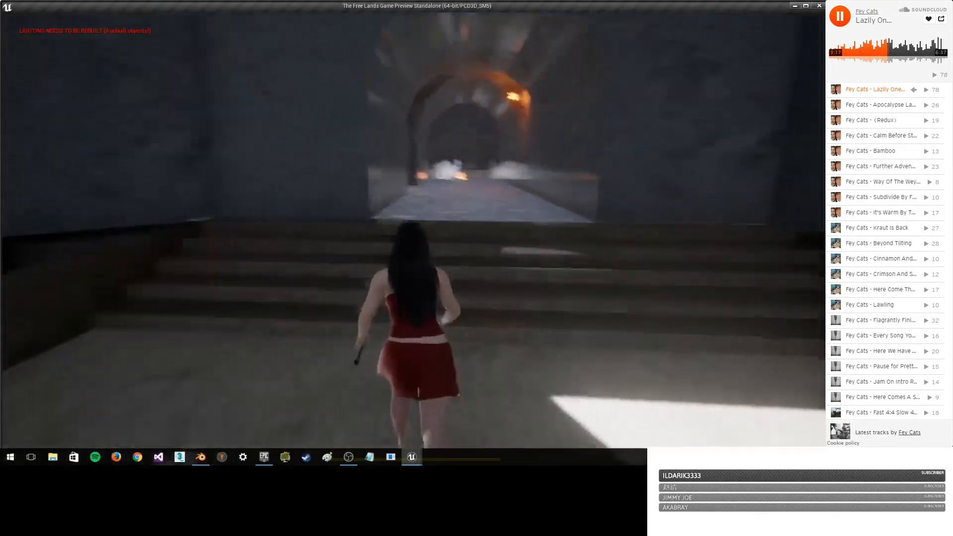
key("w")
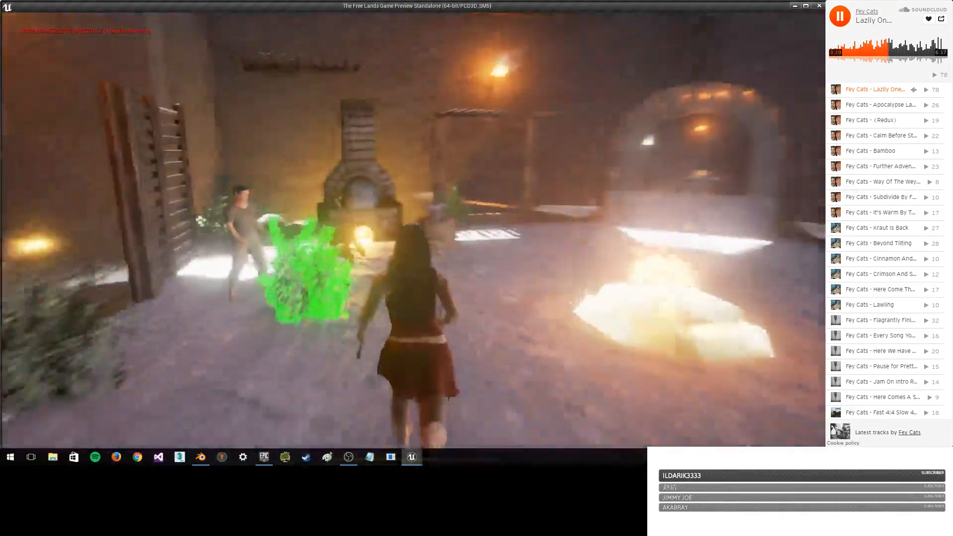
key("w")
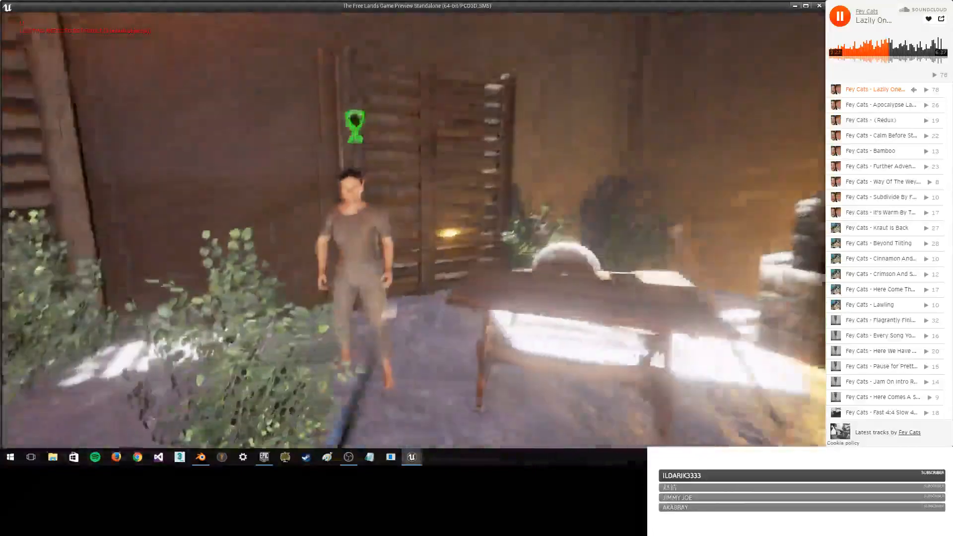
- Examine the man near the table in first-person view, and move on past the courtyard fire
key("w")
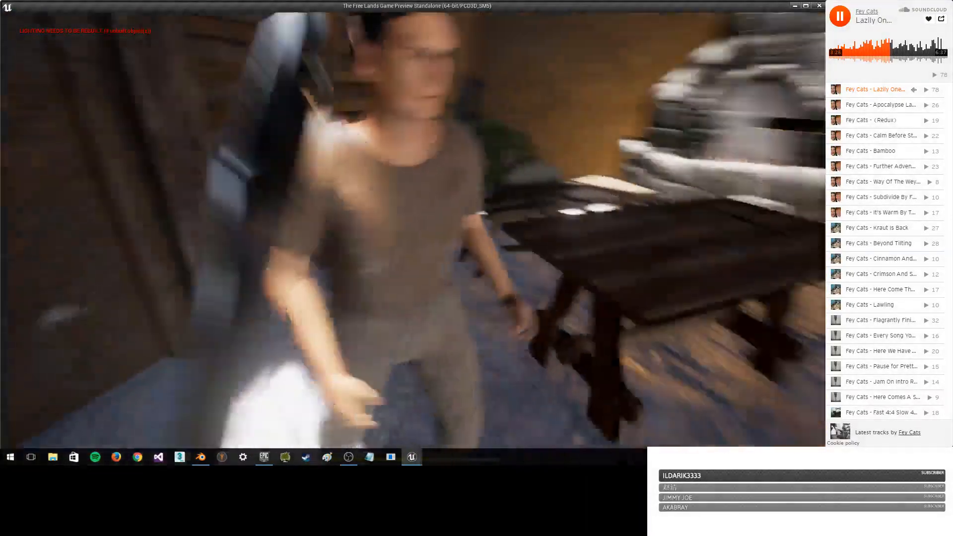
key("s")
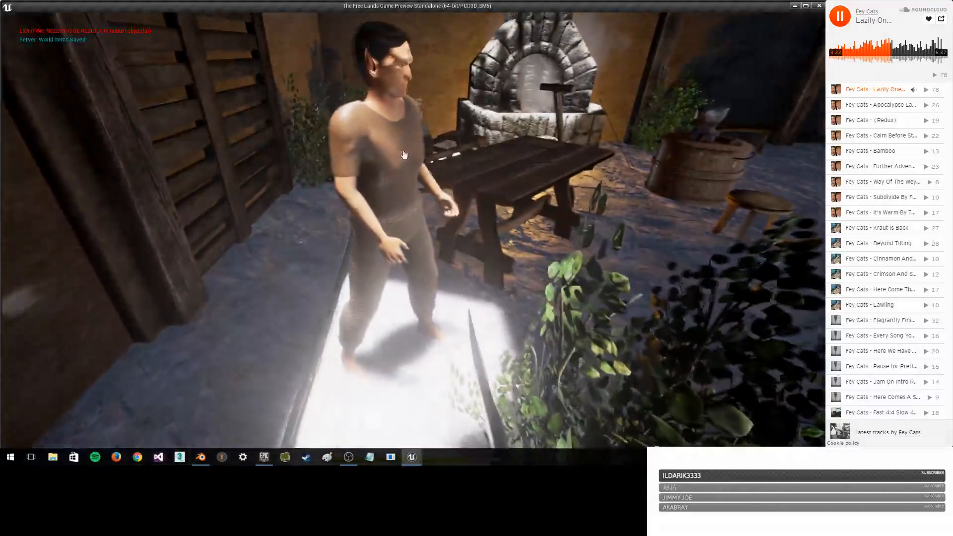
key("w")
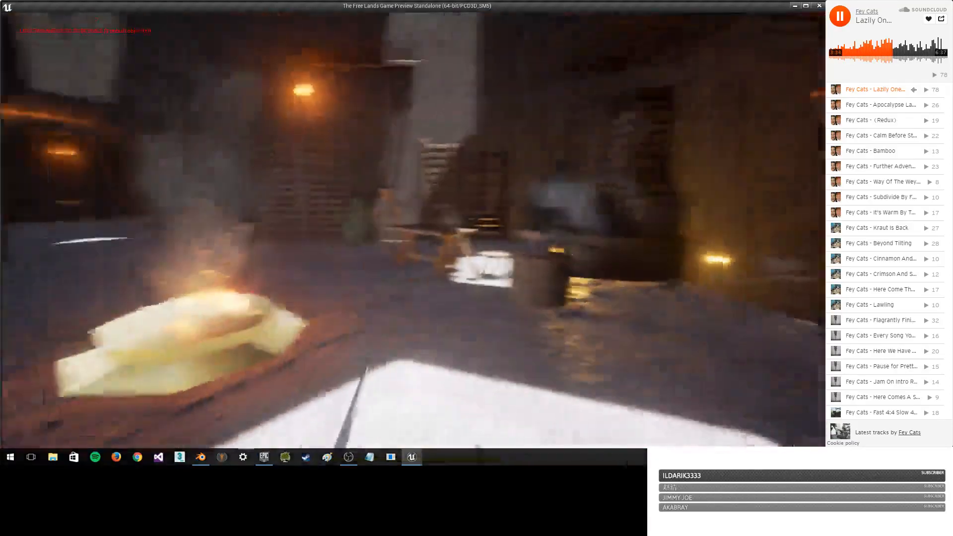
key("w")
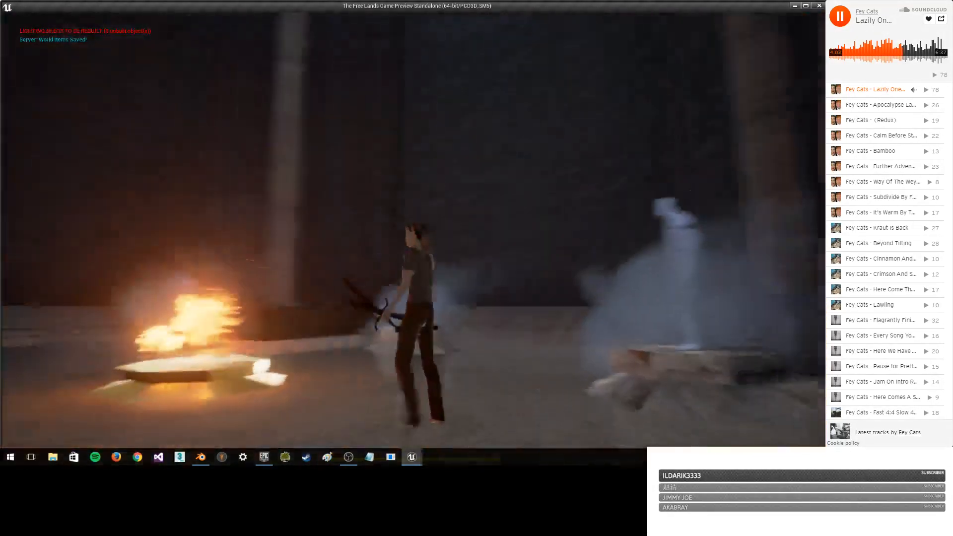
- Run the male character with two falchions around the hall's fire, through the arched tunnel and into the courtyard
key("w")
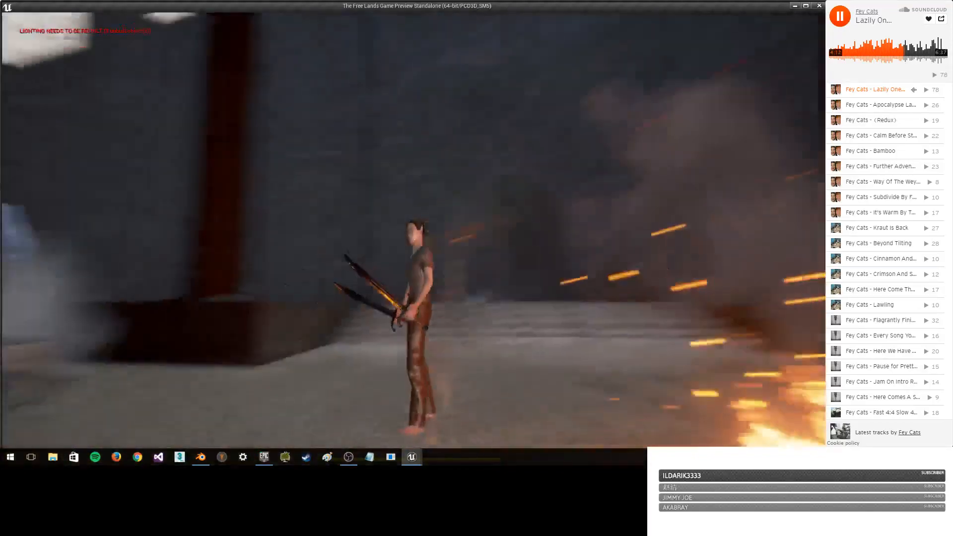
key("w")
key("w")
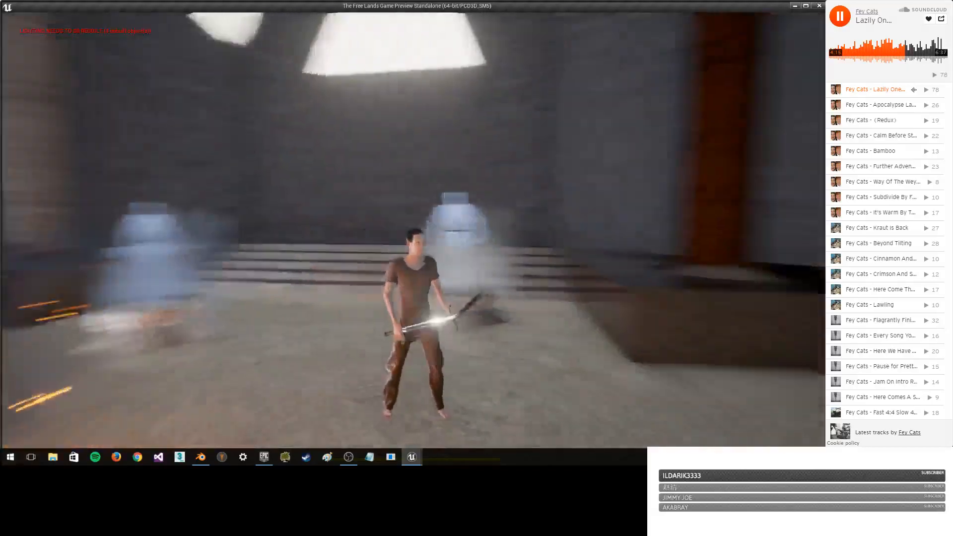
key("w")
key("w")
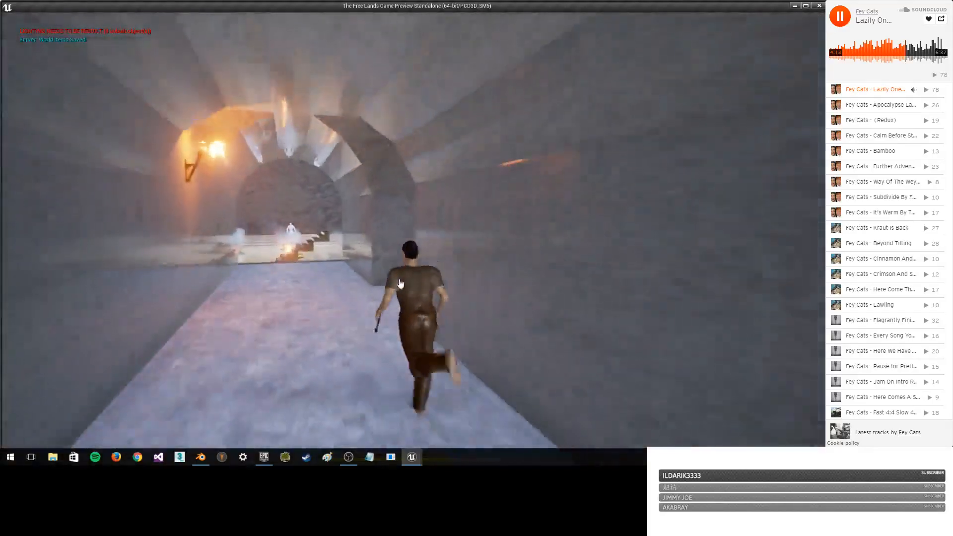
key("w")
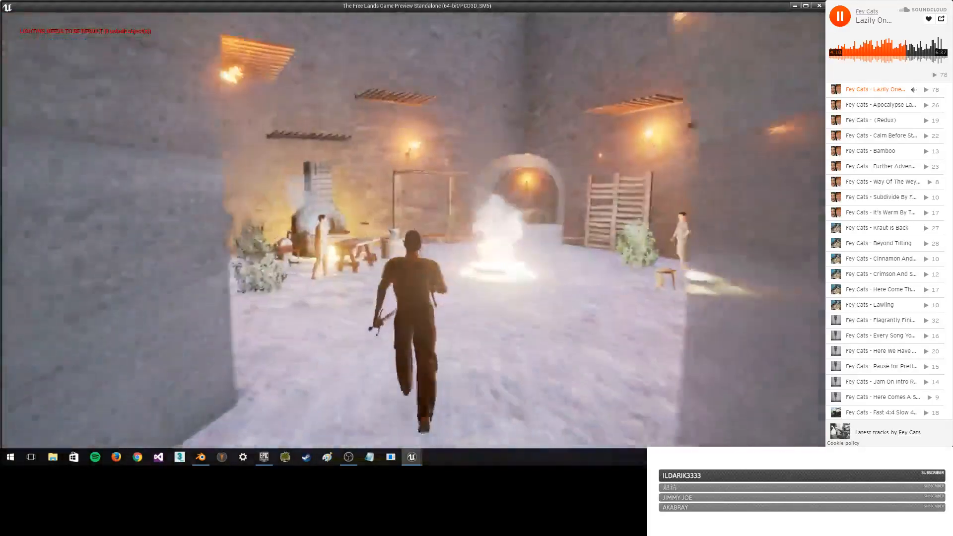
key("w")
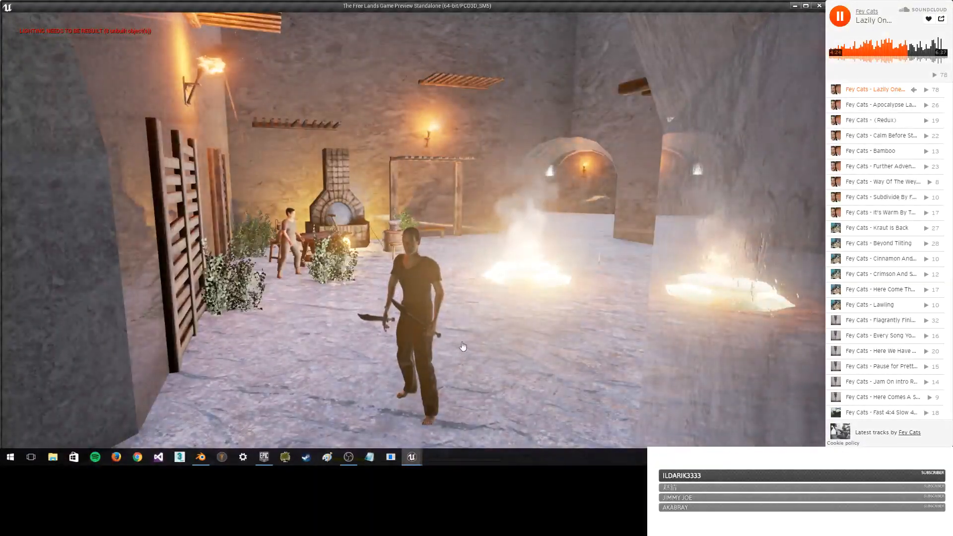
- Switch to MakeHuman and make the figure fully male with 100% muscle and with African and Asian at minimum
left_click(201, 456)
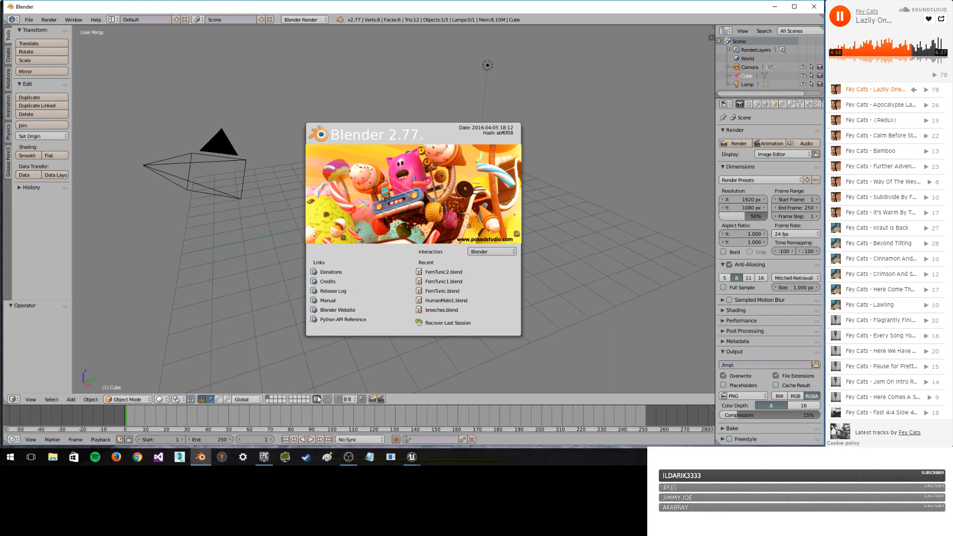
left_click(223, 458)
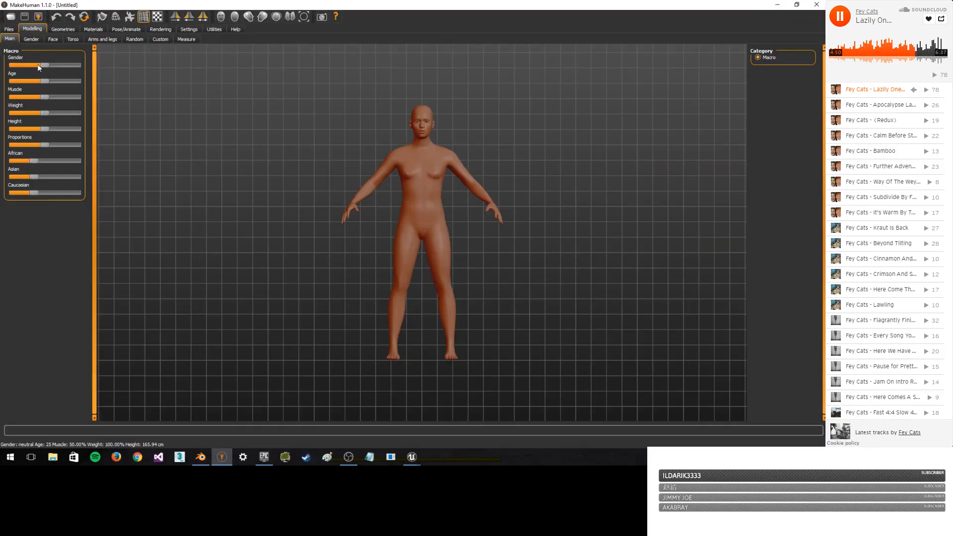
left_click_drag(39, 66, 130, 63)
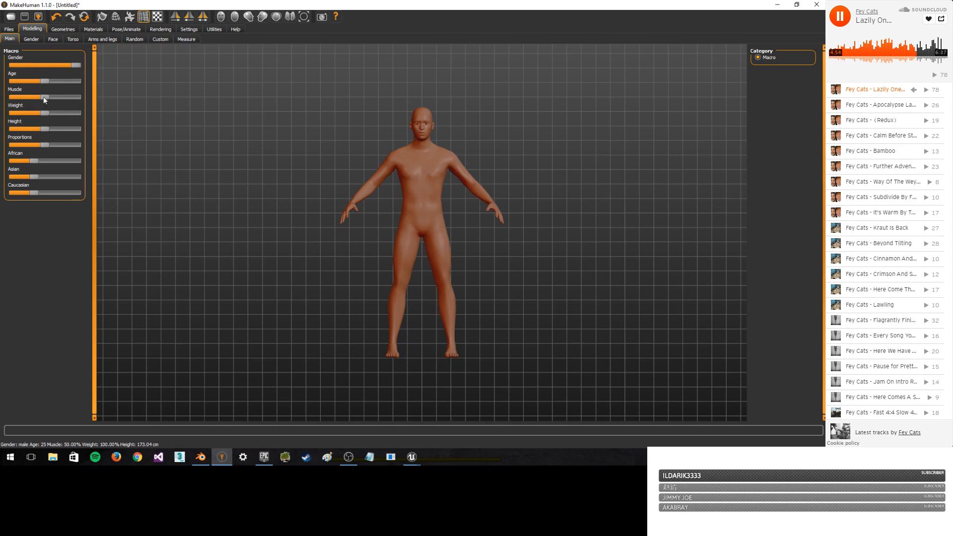
left_click_drag(45, 97, 100, 103)
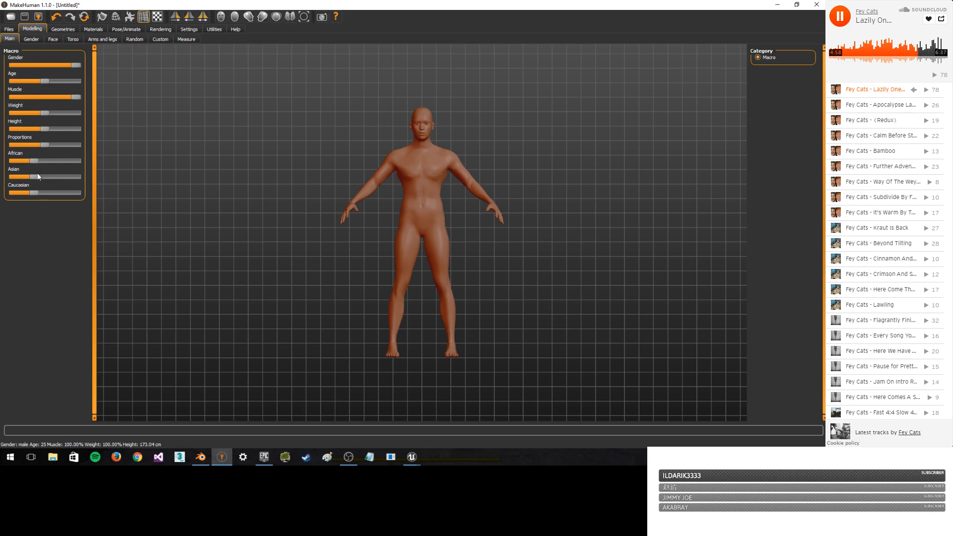
left_click_drag(32, 161, 12, 177)
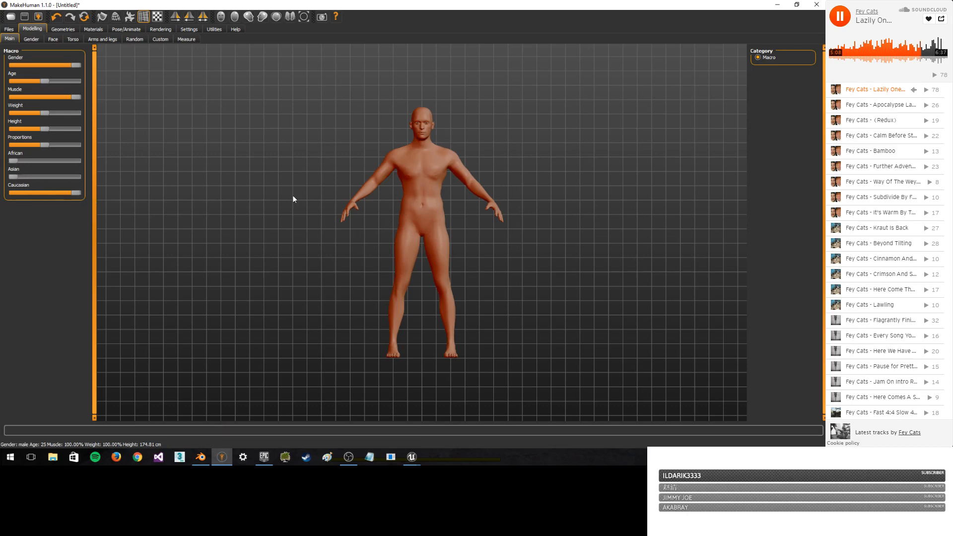
- Try the fully Asian and the fully African body on the figure, and view it from the side
left_click_drag(12, 177, 79, 177)
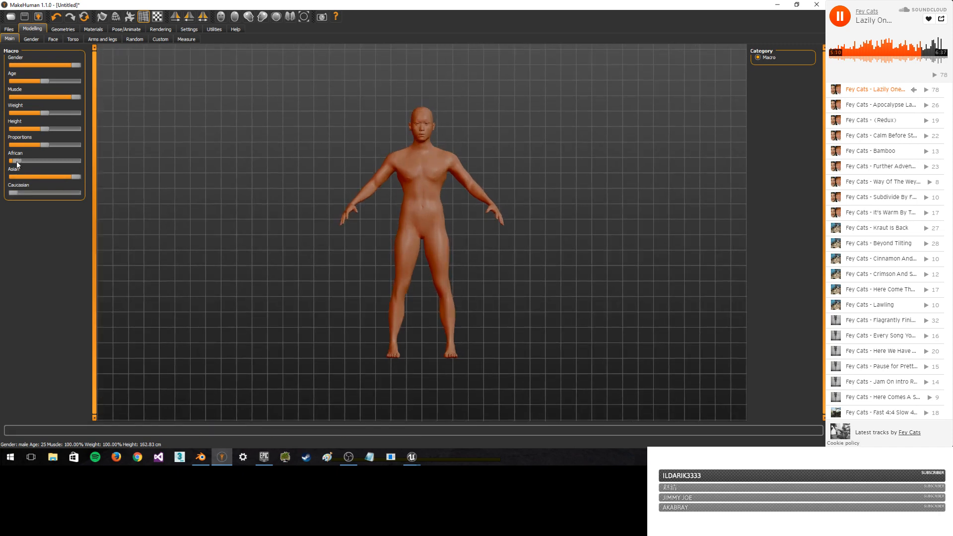
left_click_drag(16, 161, 74, 166)
left_click_drag(397, 199, 460, 189)
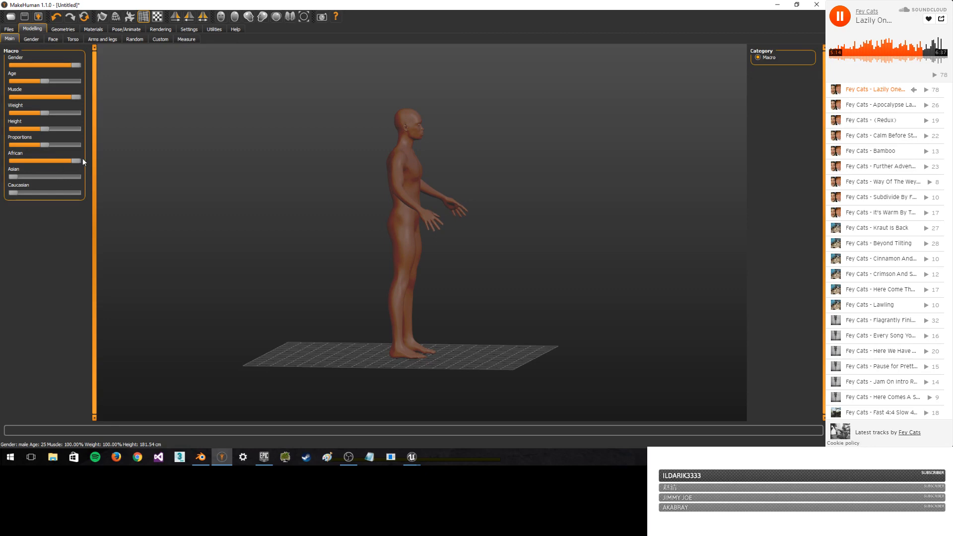
- Compare the fully Asian body from several angles, and set the figure to fully Caucasian
left_click_drag(13, 176, 98, 181)
left_click_drag(317, 199, 289, 197)
scroll(289, 197, "up", 2)
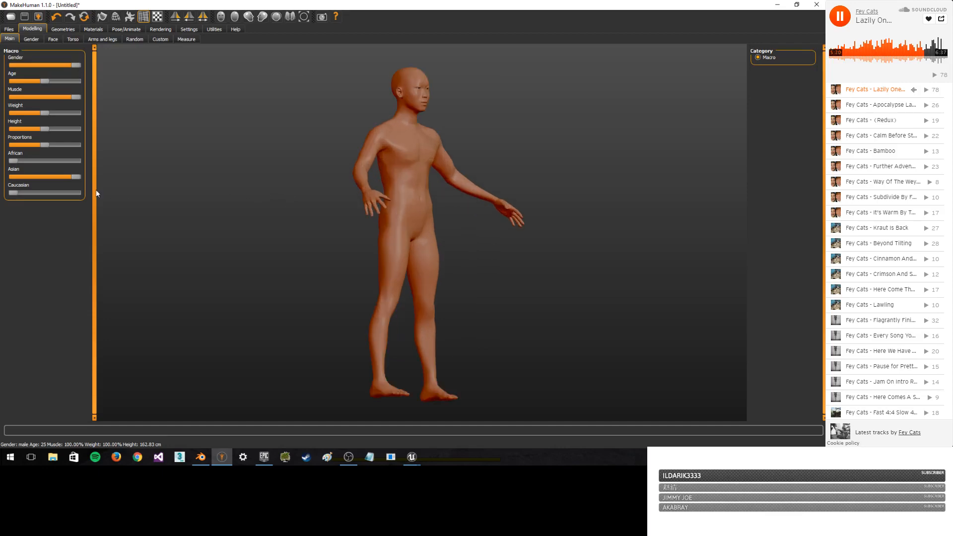
left_click_drag(182, 200, 140, 201)
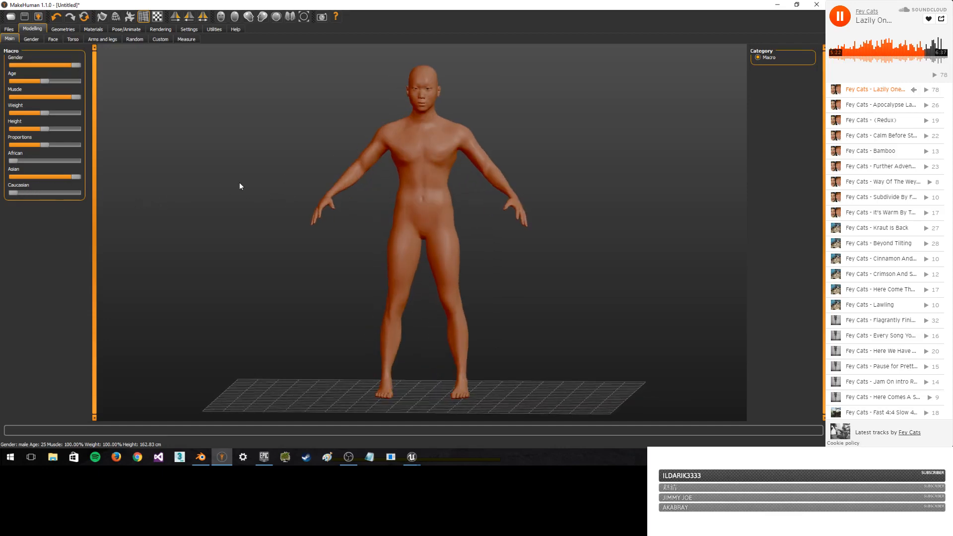
left_click_drag(240, 183, 189, 185)
left_click_drag(13, 192, 84, 186)
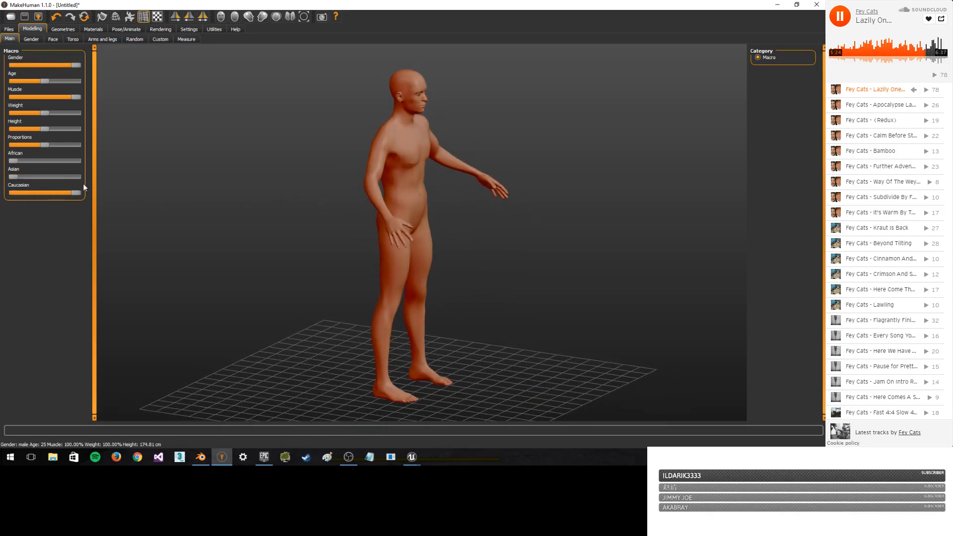
- Apply the Middleage african male skin to the figure and check it from the front
mouse_move(188, 193)
left_mouse_down()
mouse_move(204, 194)
mouse_move(172, 185)
mouse_move(201, 190)
left_mouse_up()
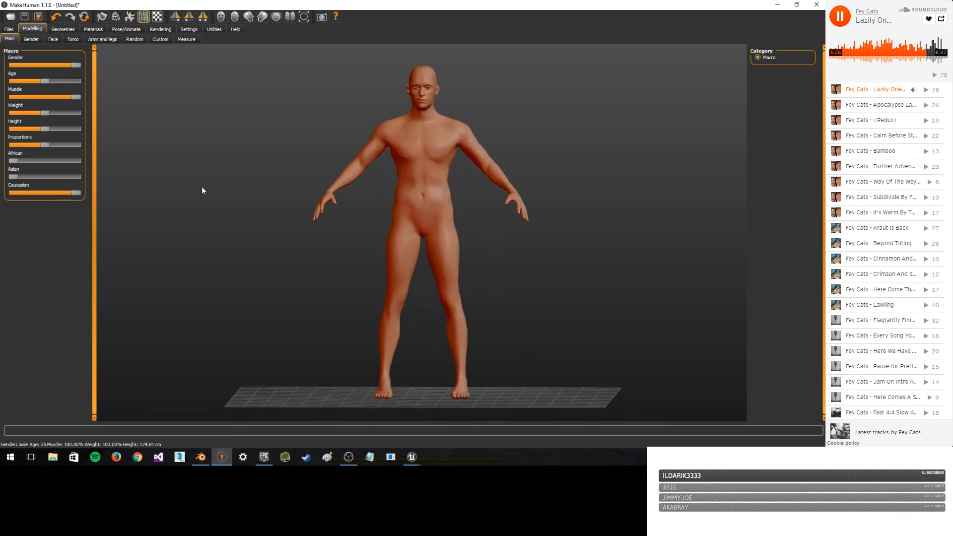
left_click(99, 28)
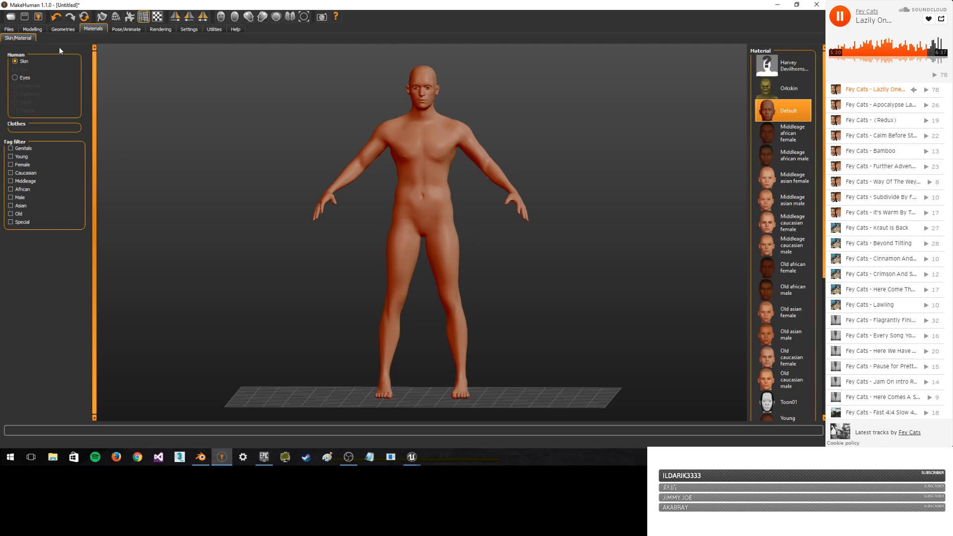
left_click(794, 158)
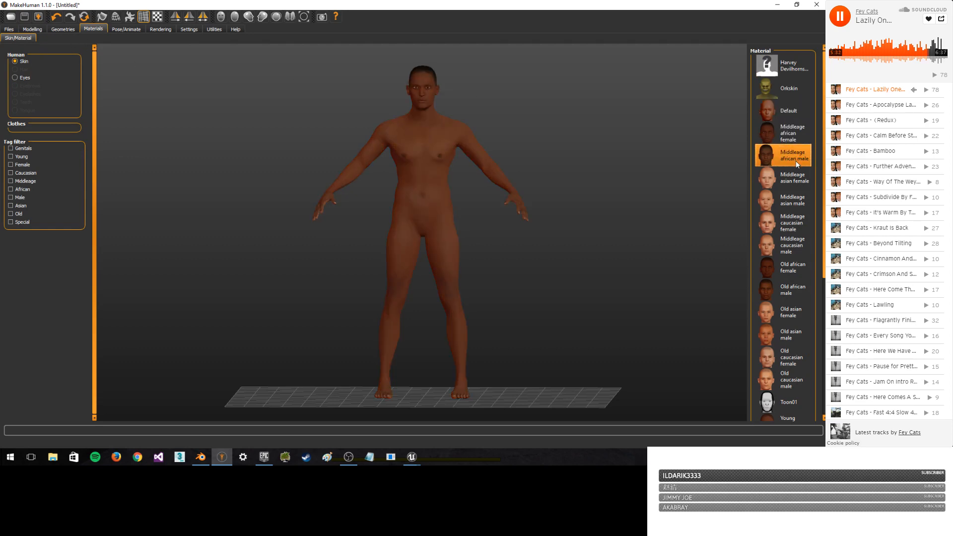
left_click_drag(517, 242, 473, 246)
scroll(581, 225, "down", 2)
scroll(560, 223, "up", 5)
scroll(542, 248, "down", 4)
- Look through the gender, face, torso, arms and legs, and randomize options for shaping the body
key("ctrl+l")
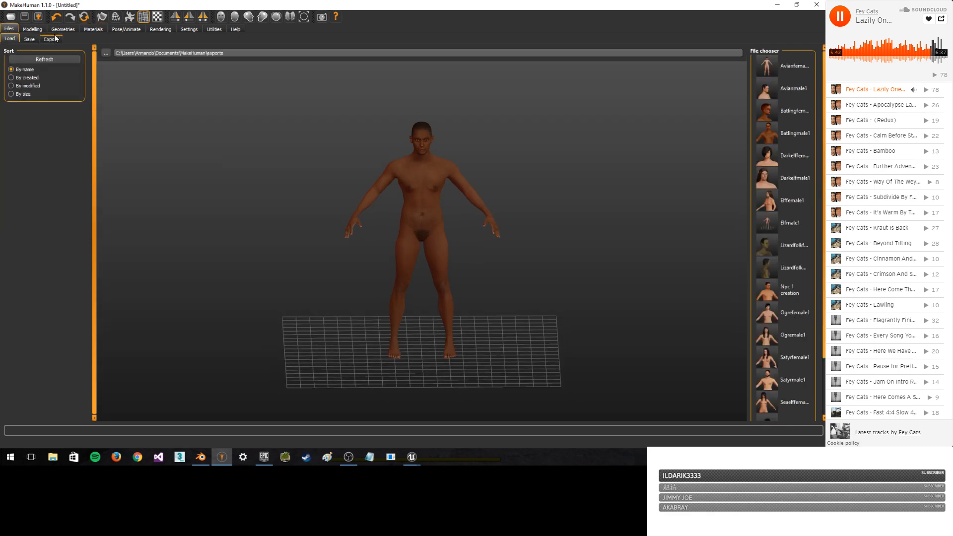
left_click(32, 29)
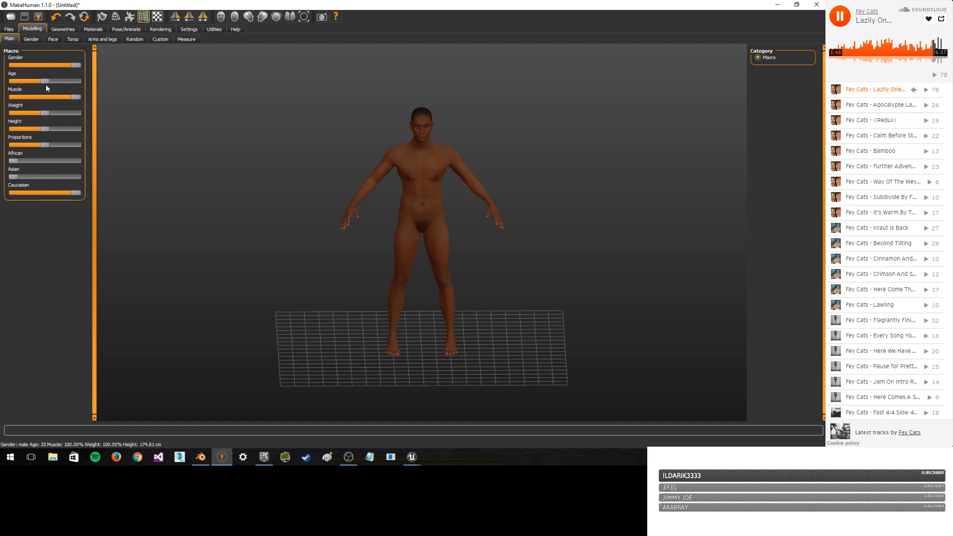
left_click(31, 39)
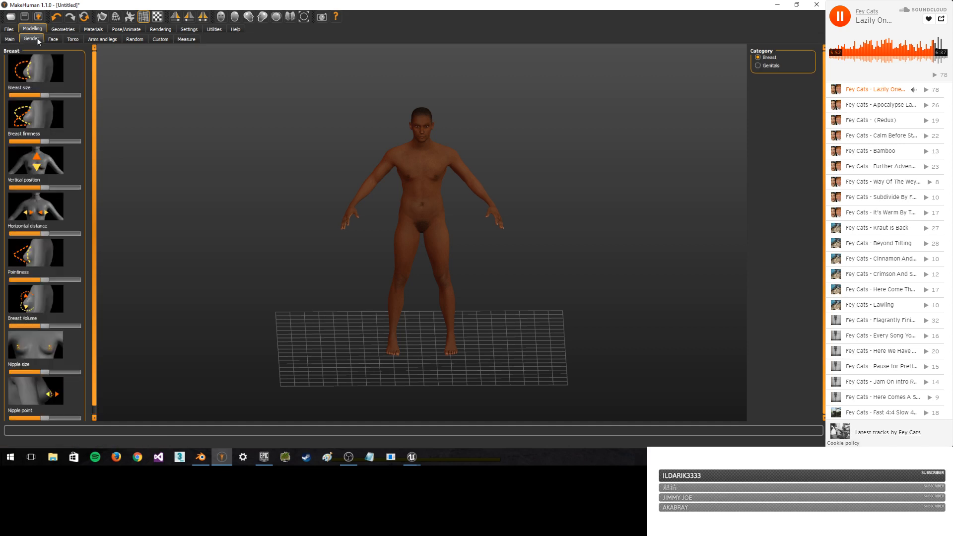
left_click(53, 39)
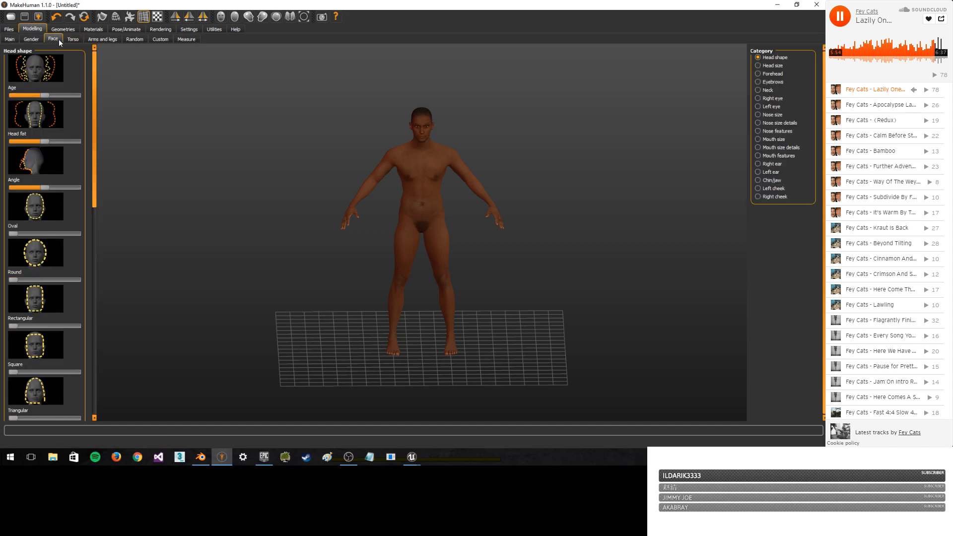
left_click(73, 39)
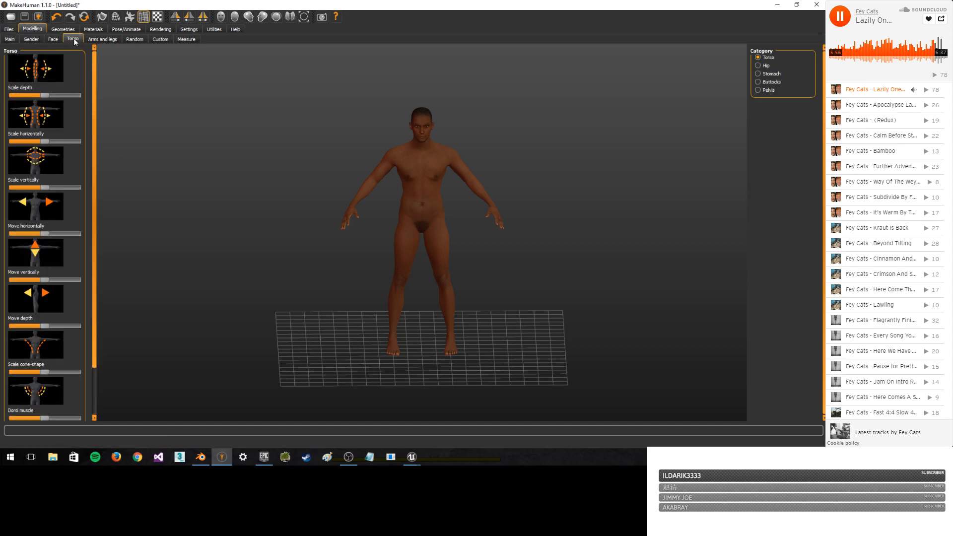
left_click(101, 39)
left_click(134, 39)
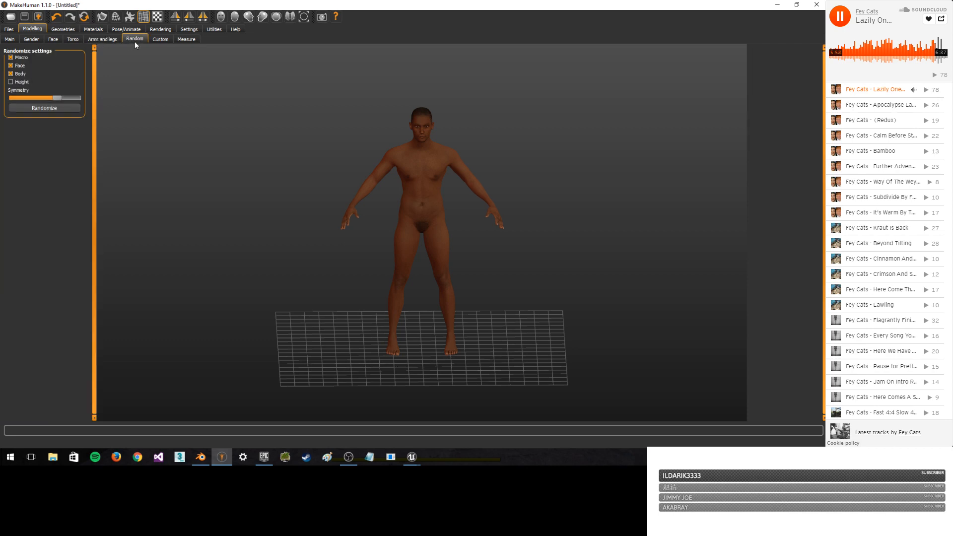
- Raise the custom Elf ears and Harveyhornsv1 targets to maximum and check the head from the side
left_click(165, 39)
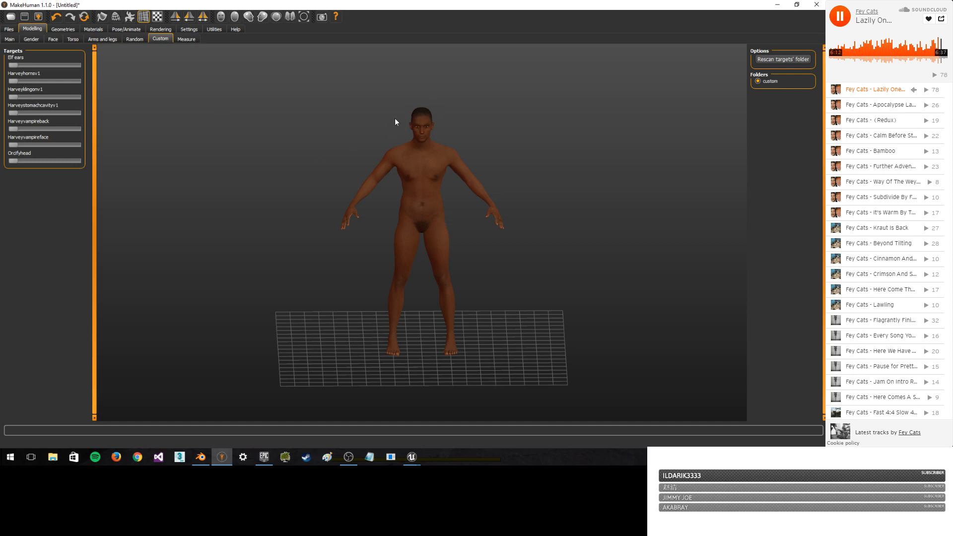
left_click_drag(394, 135, 72, 89)
left_click_drag(13, 65, 77, 65)
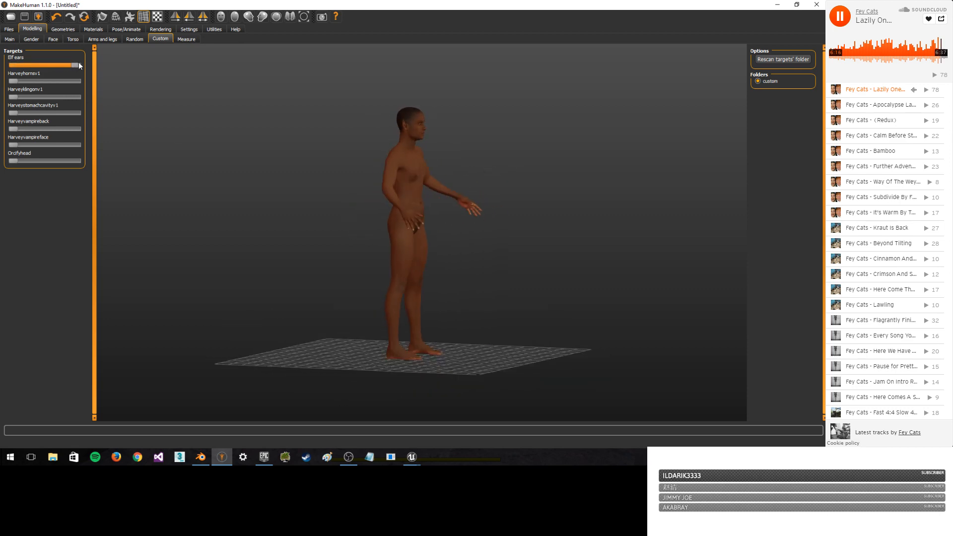
left_click_drag(353, 211, 312, 203)
left_click_drag(310, 202, 423, 200)
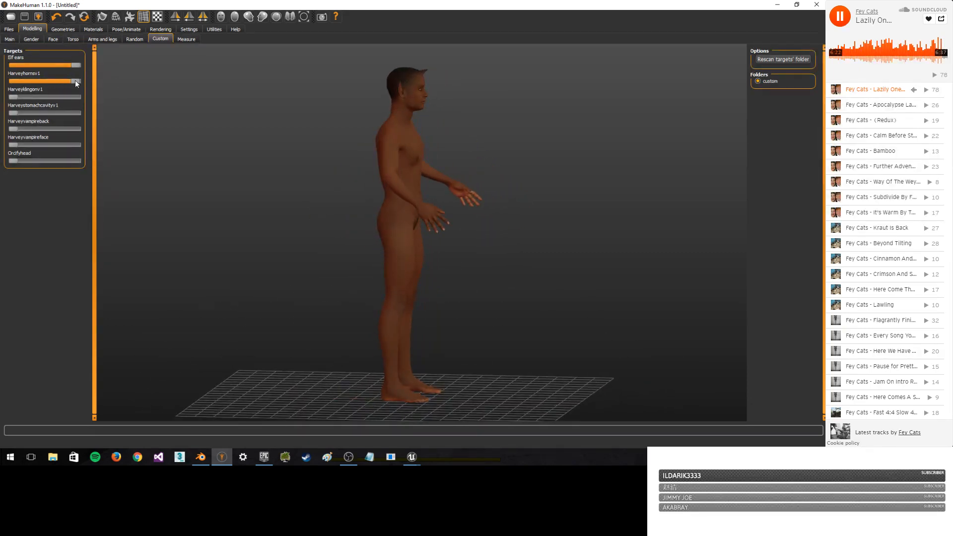
left_click_drag(341, 156, 387, 187)
left_click_drag(416, 235, 464, 234)
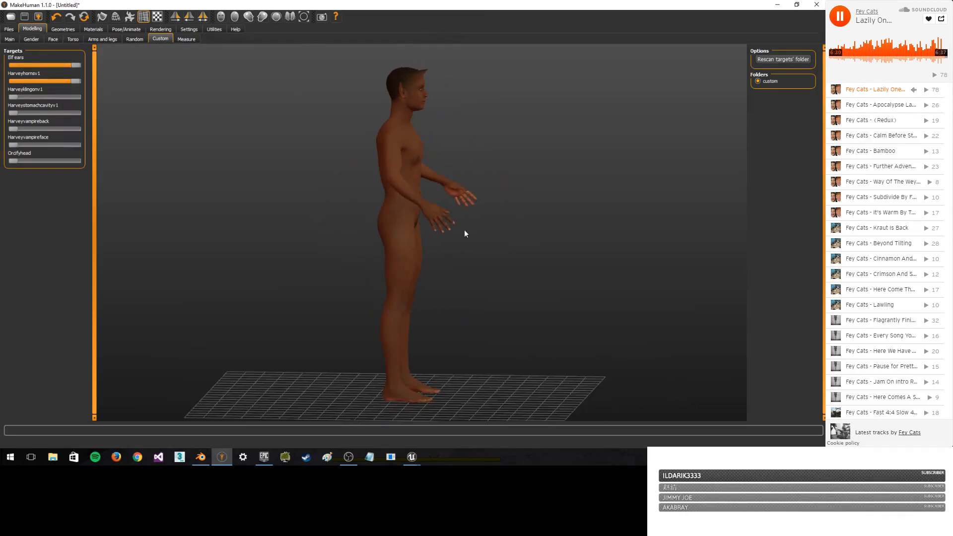
- Turn the figure toward the front and raise the custom Orcifyhead target to maximum
scroll(429, 147, "down", 2)
scroll(430, 148, "up", 5)
scroll(421, 167, "down", 6)
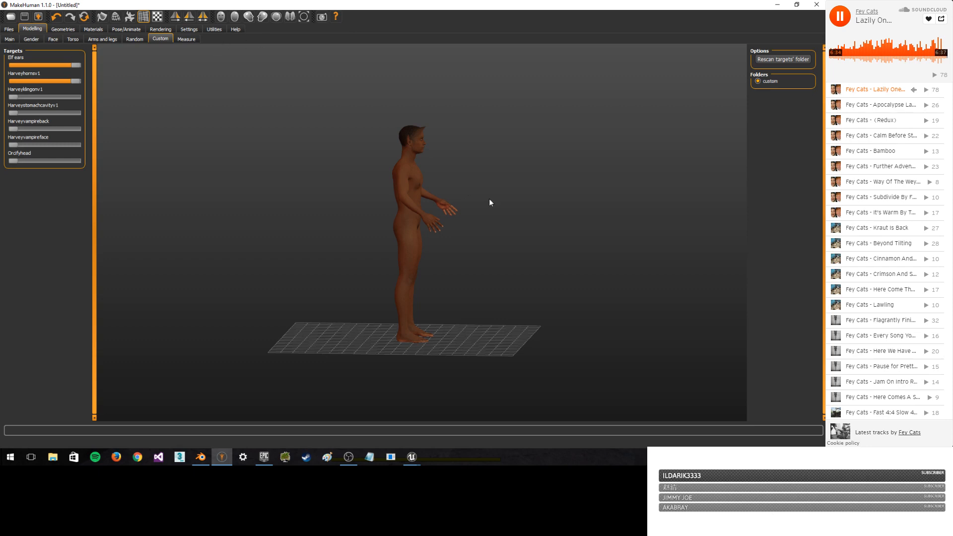
left_click_drag(489, 202, 430, 217)
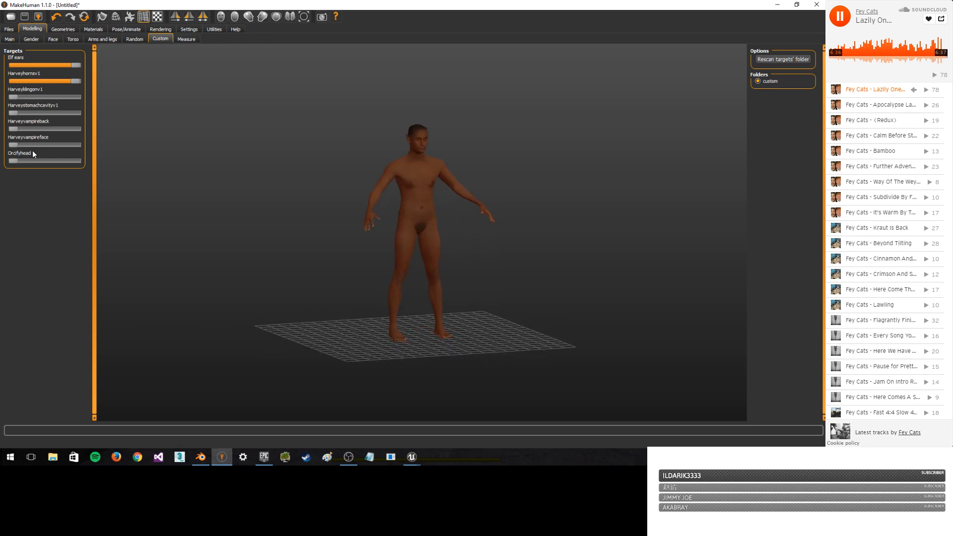
left_click_drag(17, 159, 93, 161)
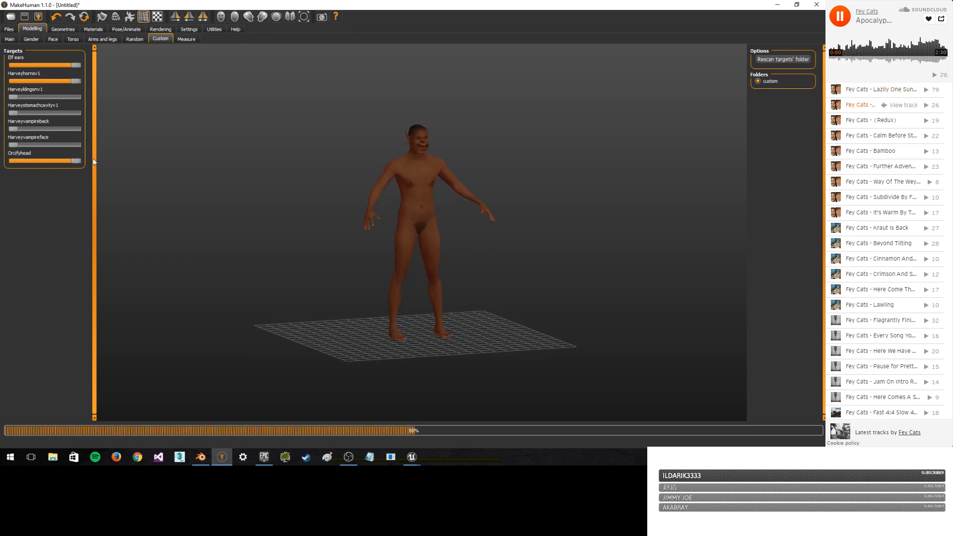
- Switch the figure's eyes to the Low-poly version
left_click(71, 30)
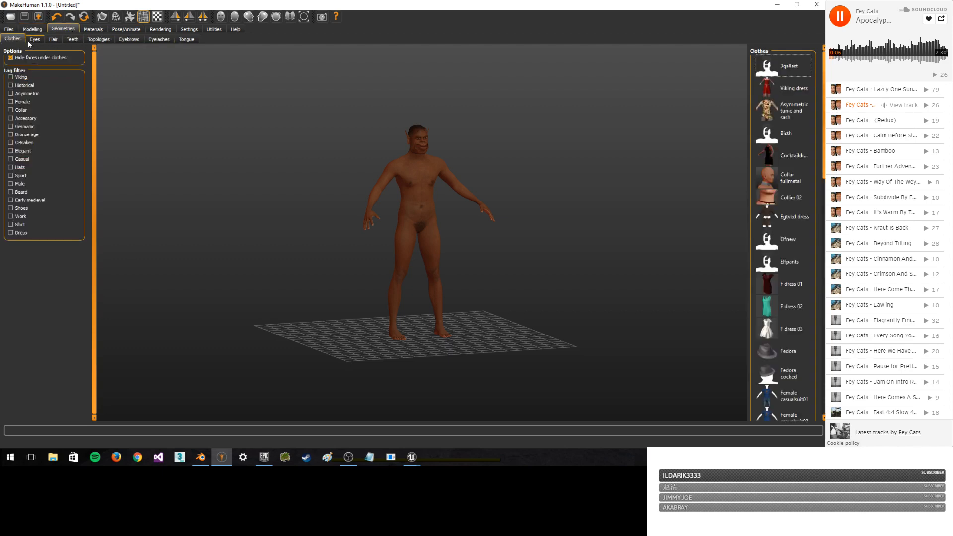
left_click(34, 39)
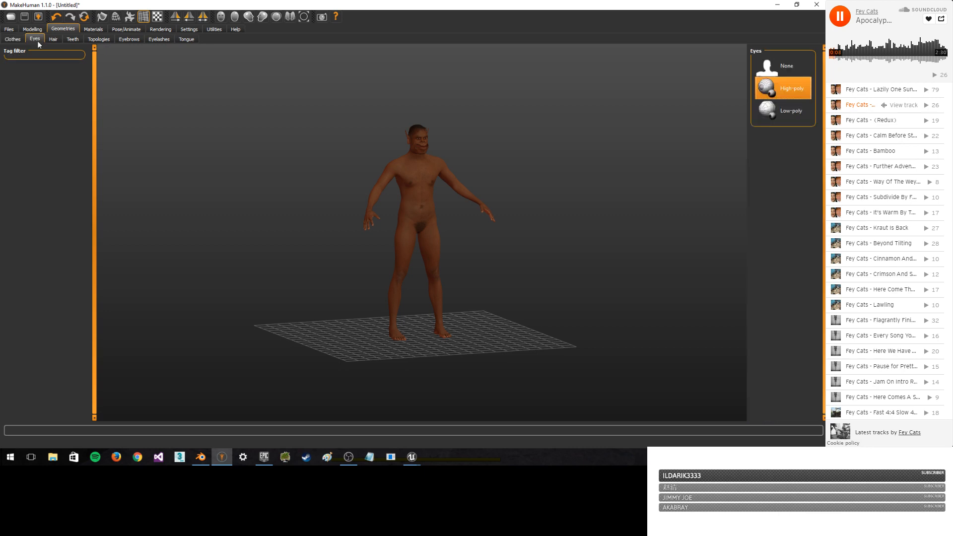
left_click(777, 113)
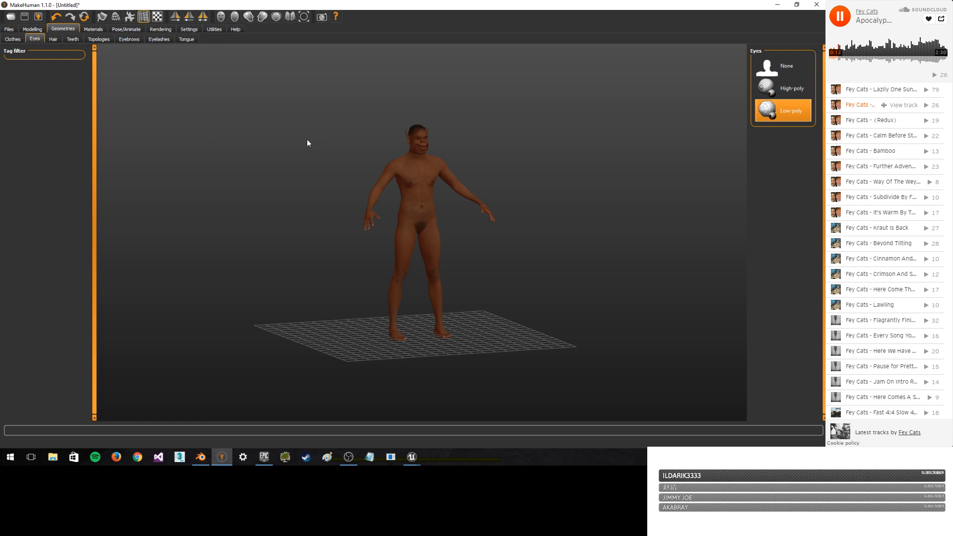
- Look over the available hairstyles and give the figure the Orkteethv4 teeth
left_click(52, 40)
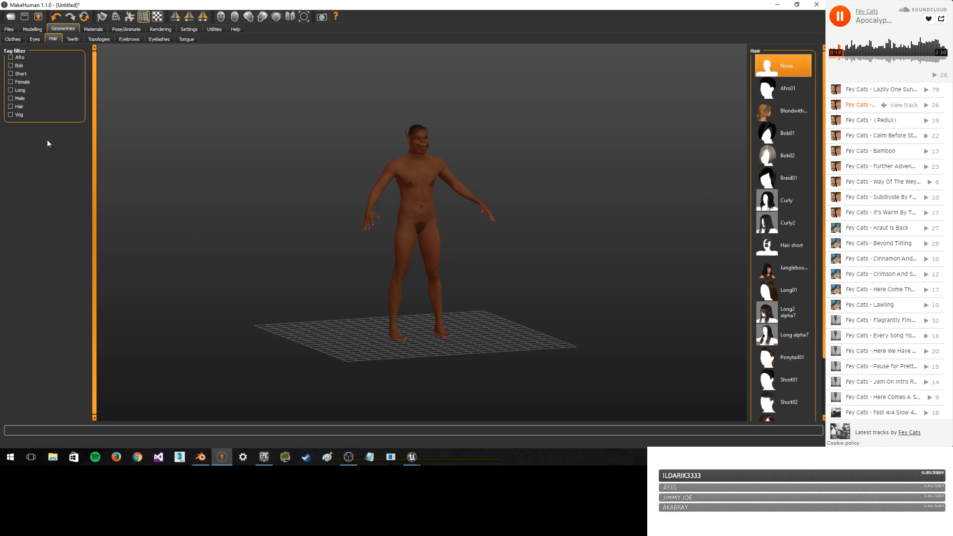
left_click(73, 39)
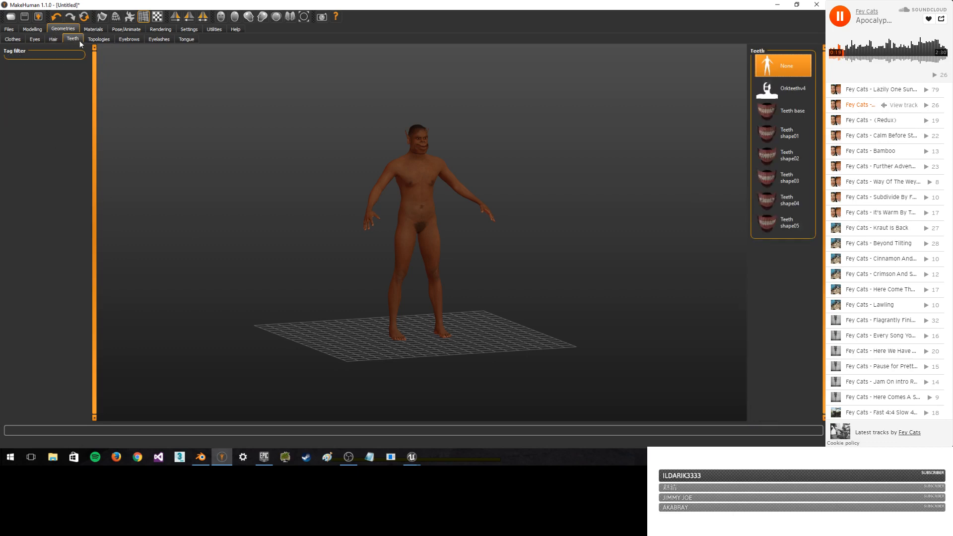
left_click(783, 88)
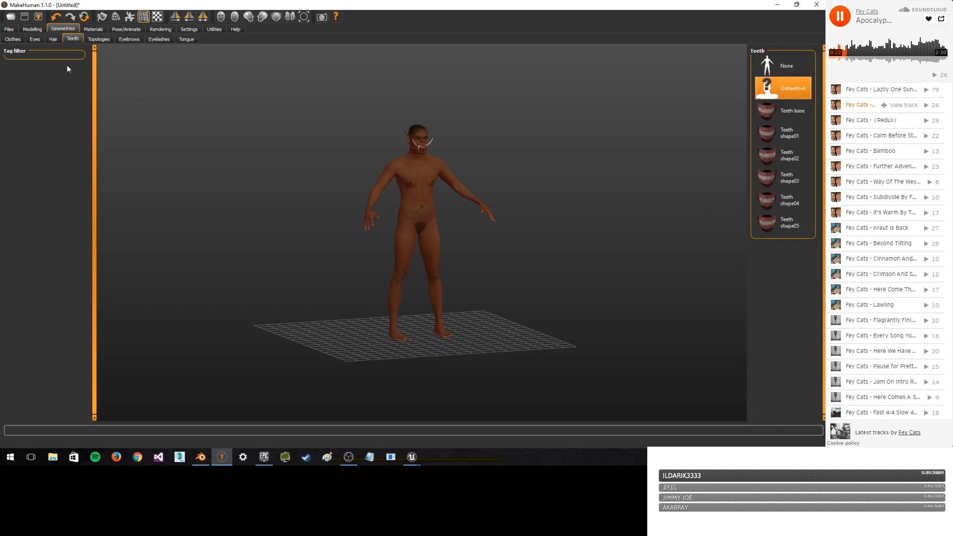
- Look through the topology, eyebrow, eyelash and tongue options and the list of saved models, keeping the program open
left_click(98, 39)
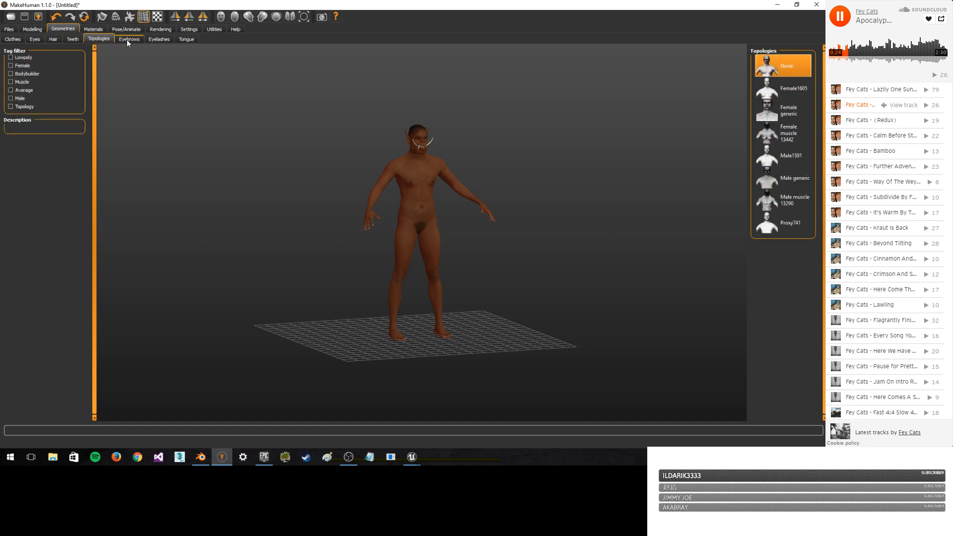
left_click(128, 42)
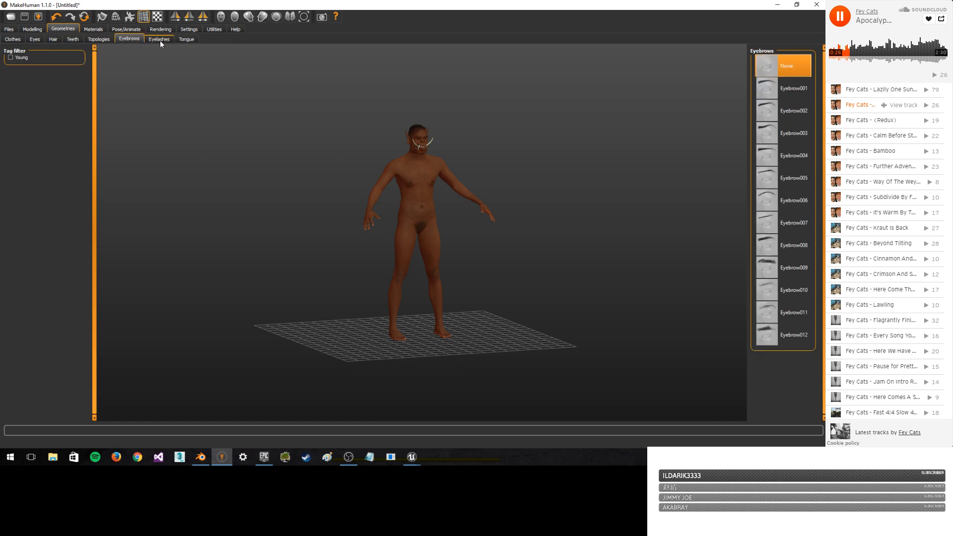
left_click(162, 40)
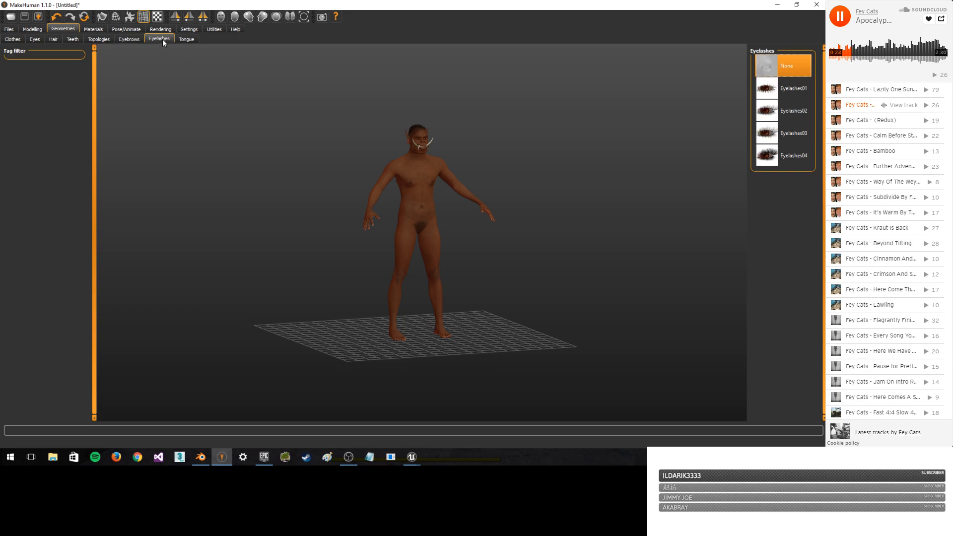
left_click(187, 39)
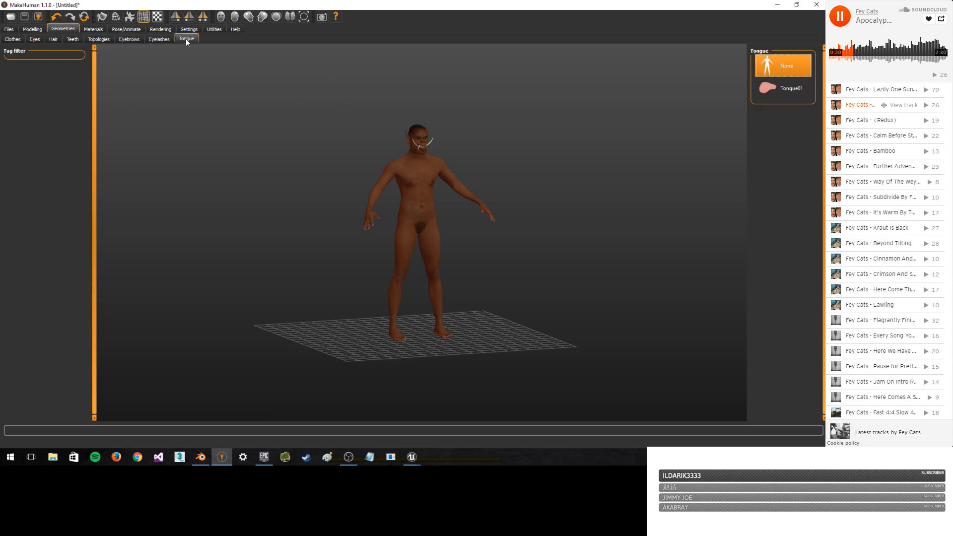
left_click(12, 30)
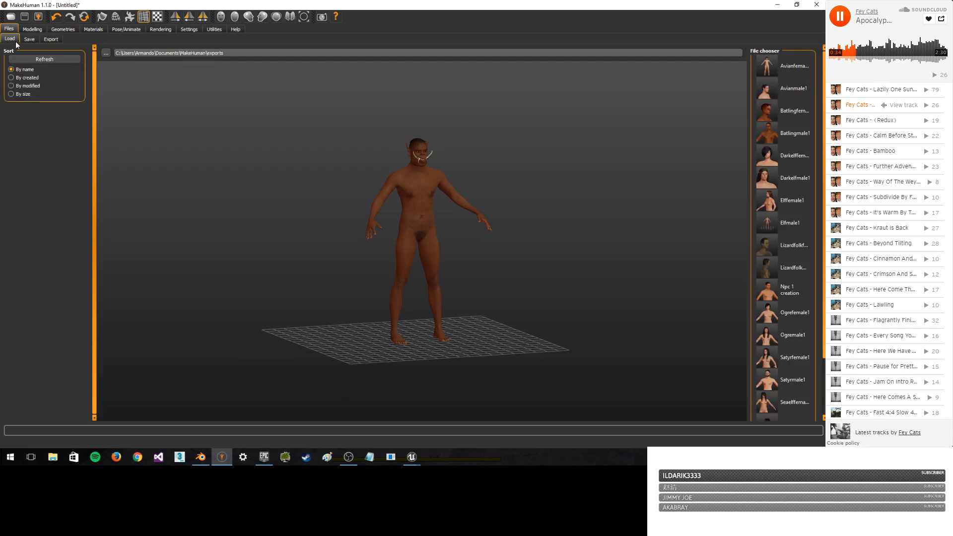
left_click_drag(415, 219, 433, 157)
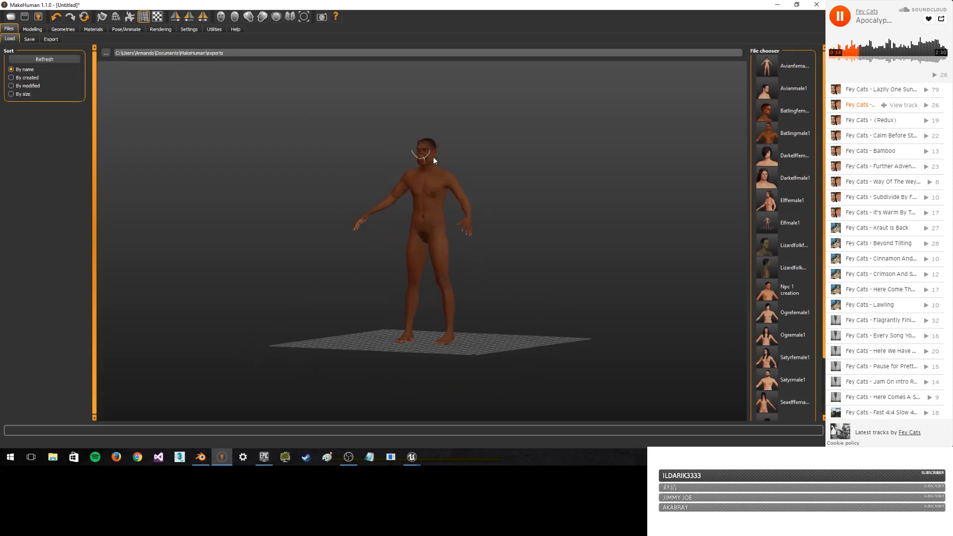
left_click(816, 4)
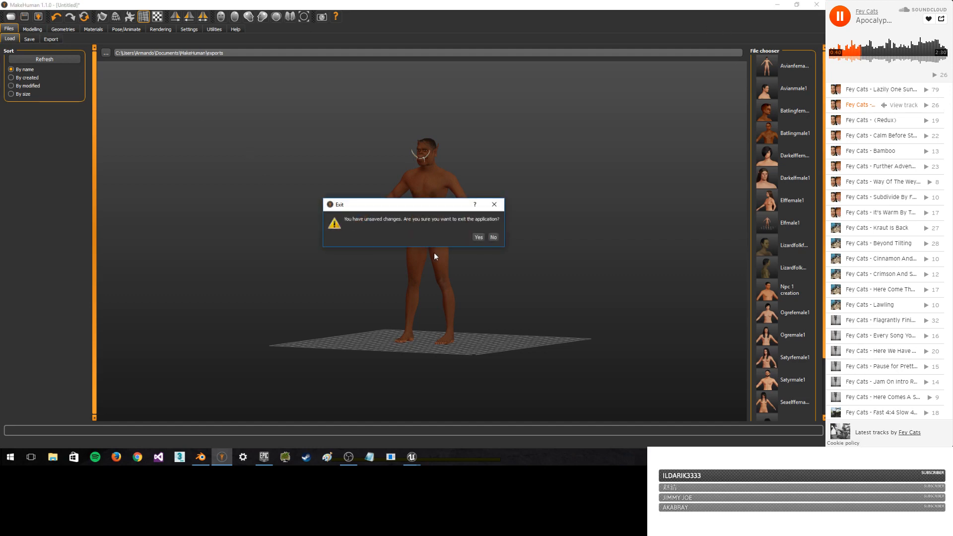
left_click(494, 204)
- Assign the Game engine skeleton preset to the figure
left_click(119, 30)
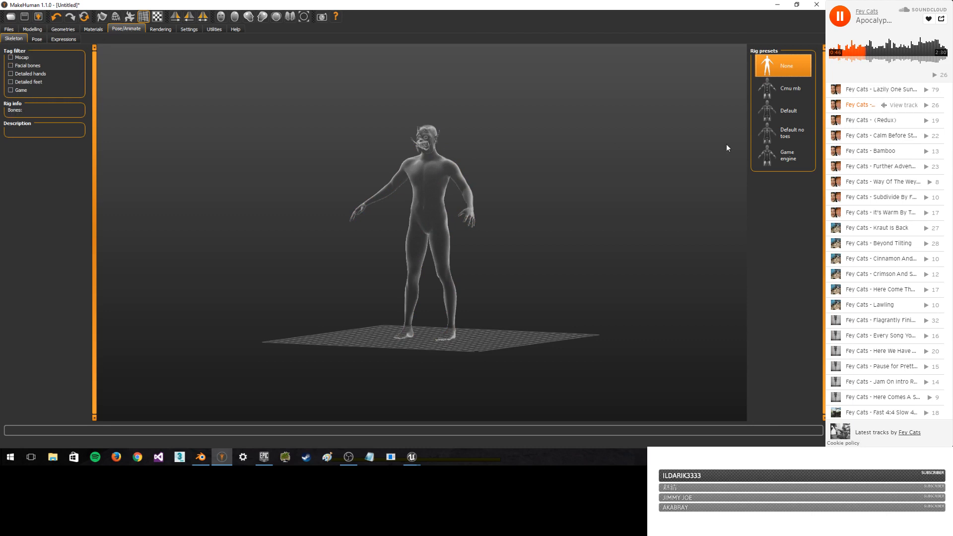
left_click(778, 153)
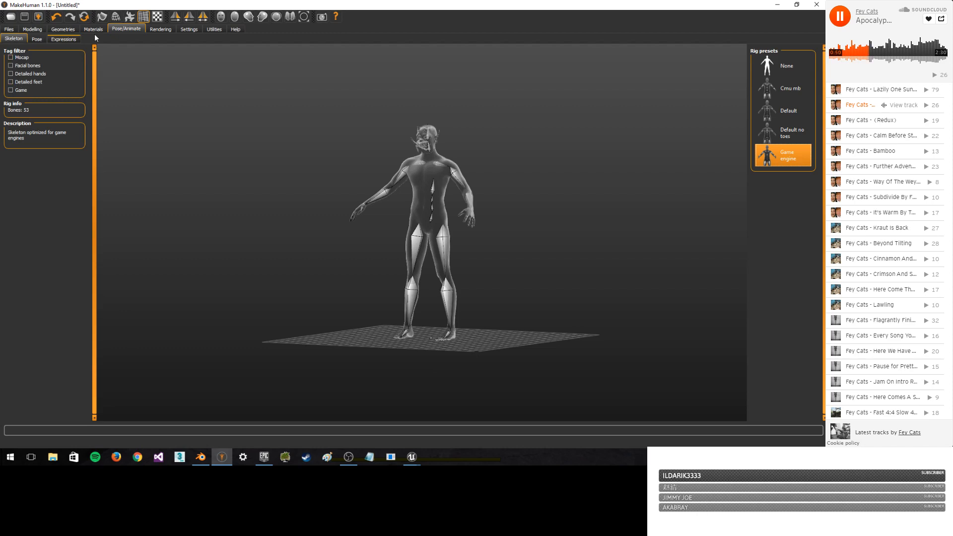
- Look over the rendering options, general settings and debug log, and open the mesh export options
left_click(160, 30)
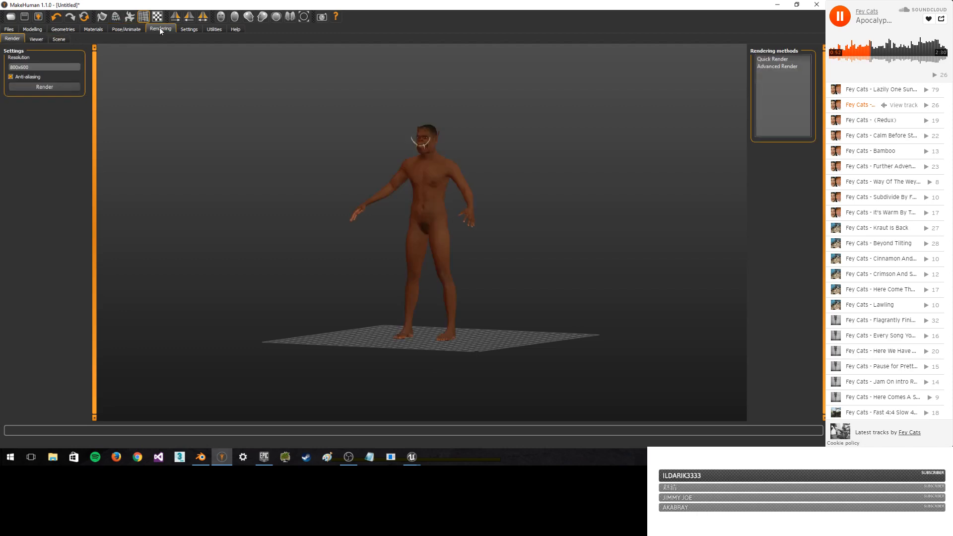
left_click(183, 29)
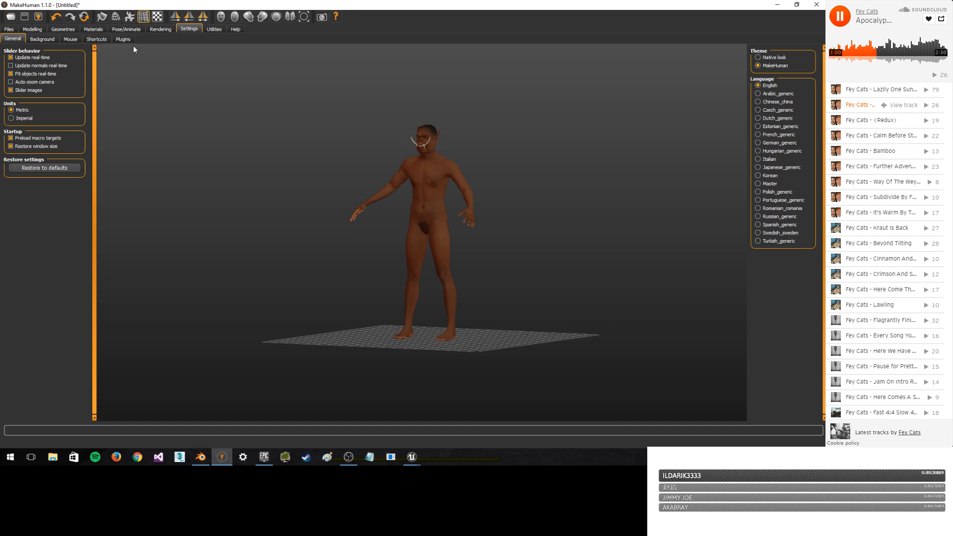
left_click(213, 29)
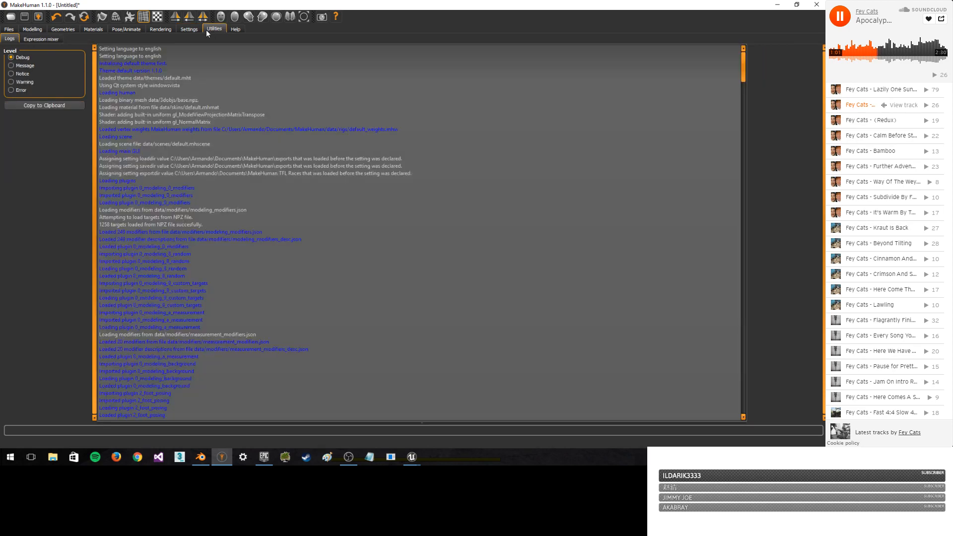
left_click(91, 30)
left_click(8, 29)
left_click(50, 39)
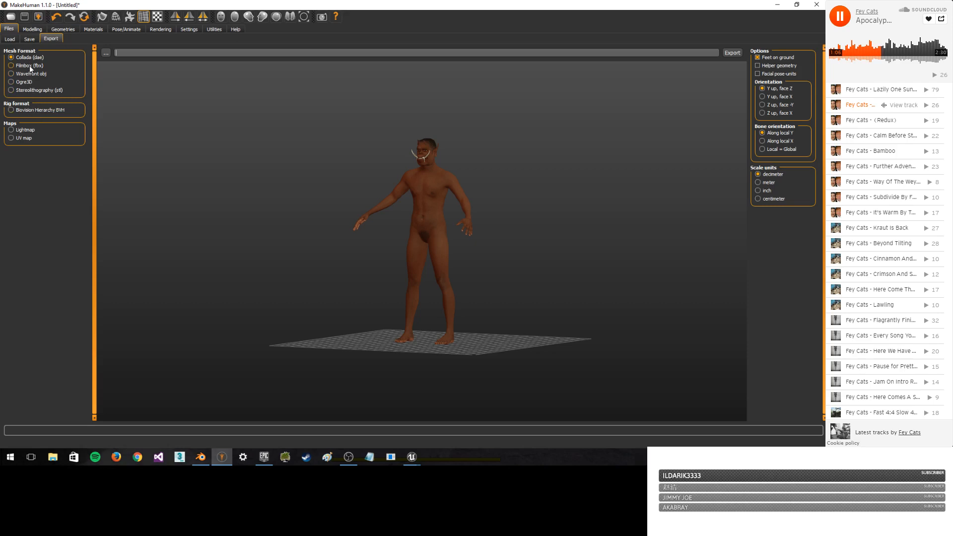
- Set the mesh export to Filmbox (fbx) with centimeter units, and look at the save destination without exporting
left_click(23, 66)
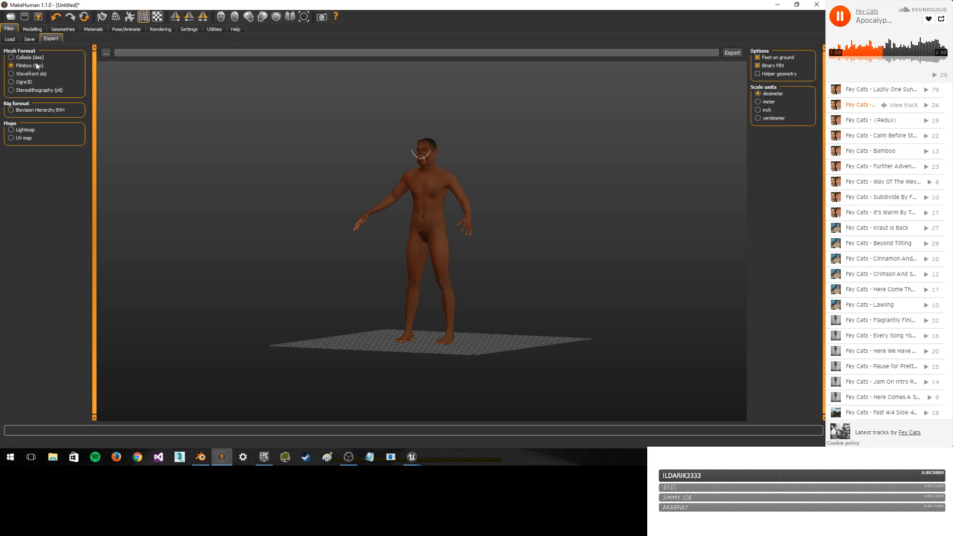
left_click(771, 118)
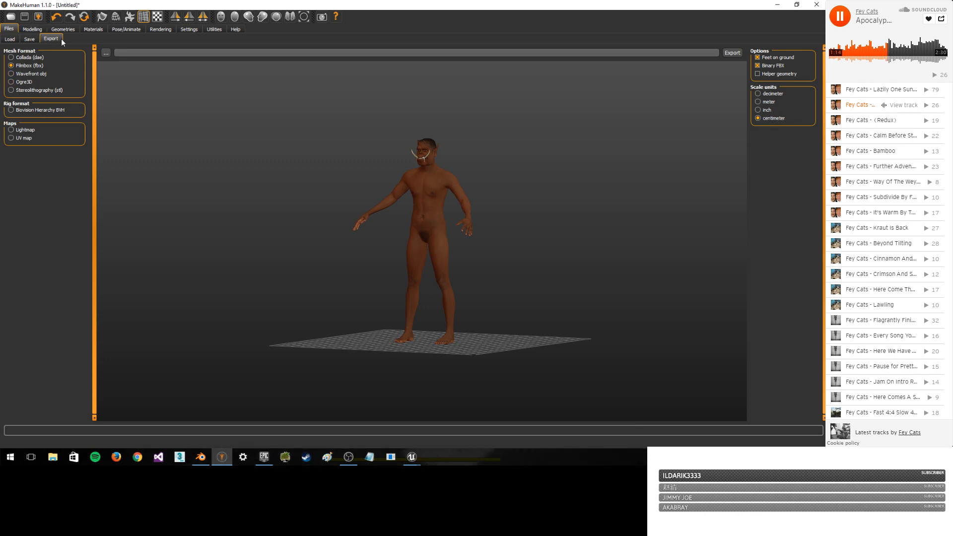
left_click(107, 53)
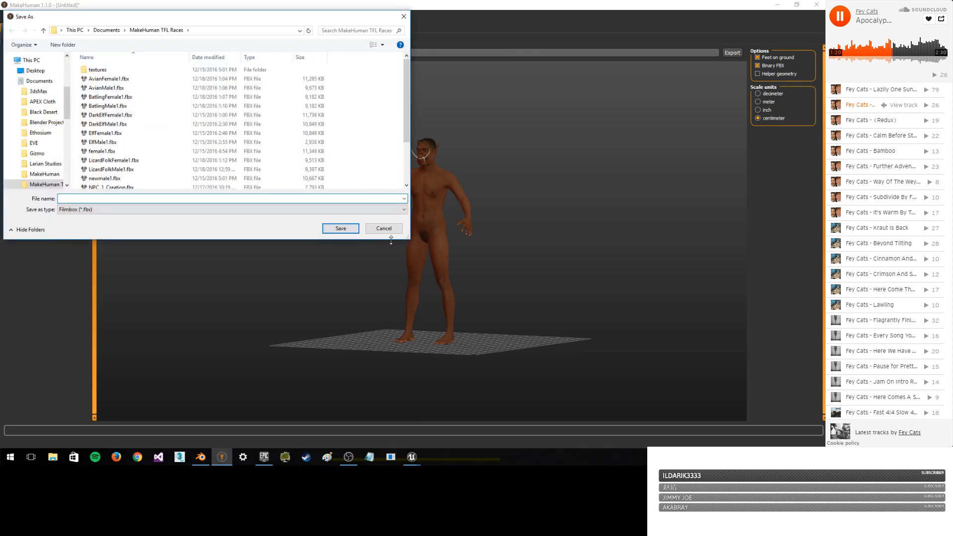
left_click(394, 233)
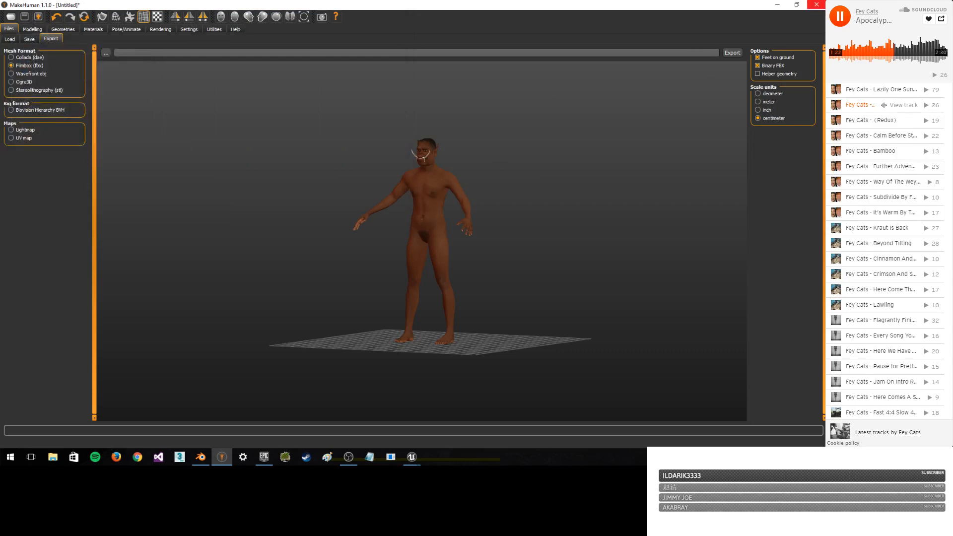
- Exit MakeHuman without saving the changes and switch to Blender, dismissing its splash screen
left_click(817, 5)
left_click(492, 237)
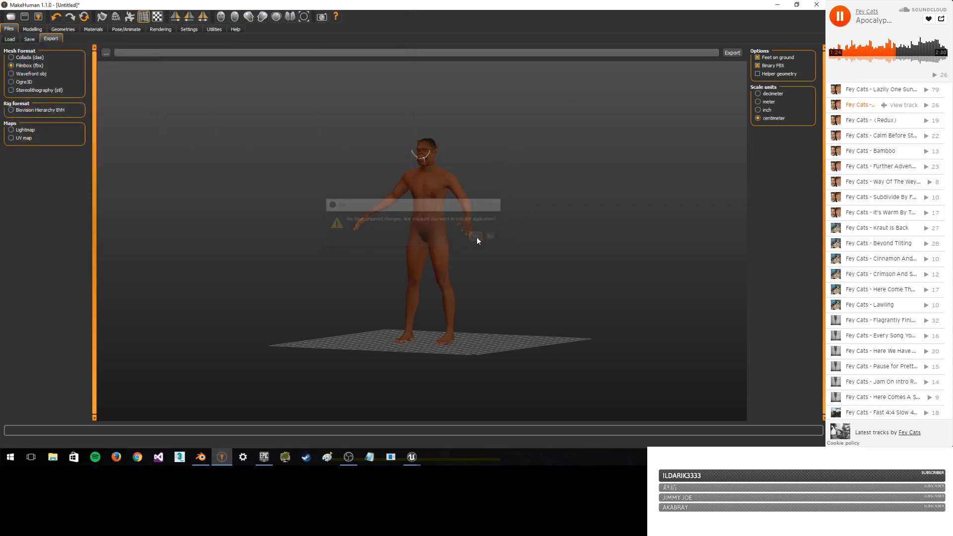
left_click(200, 456)
left_click(360, 208)
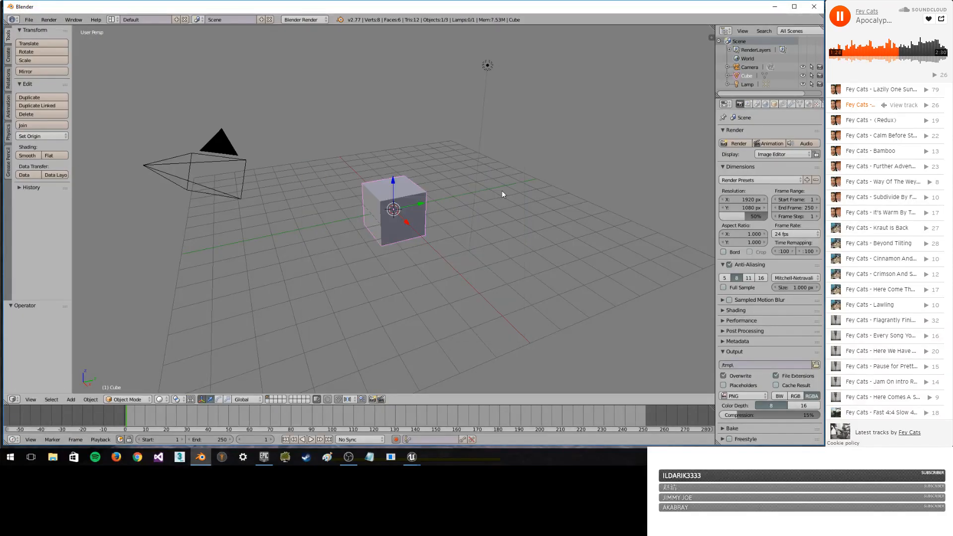
- Delete the default cube, camera and lamp from the scene
key("a")
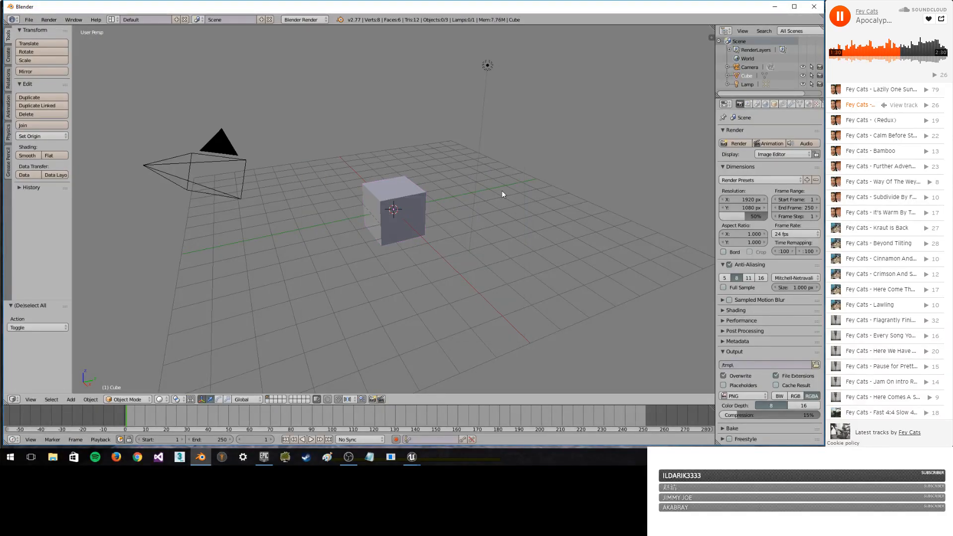
key("a")
left_click(133, 400)
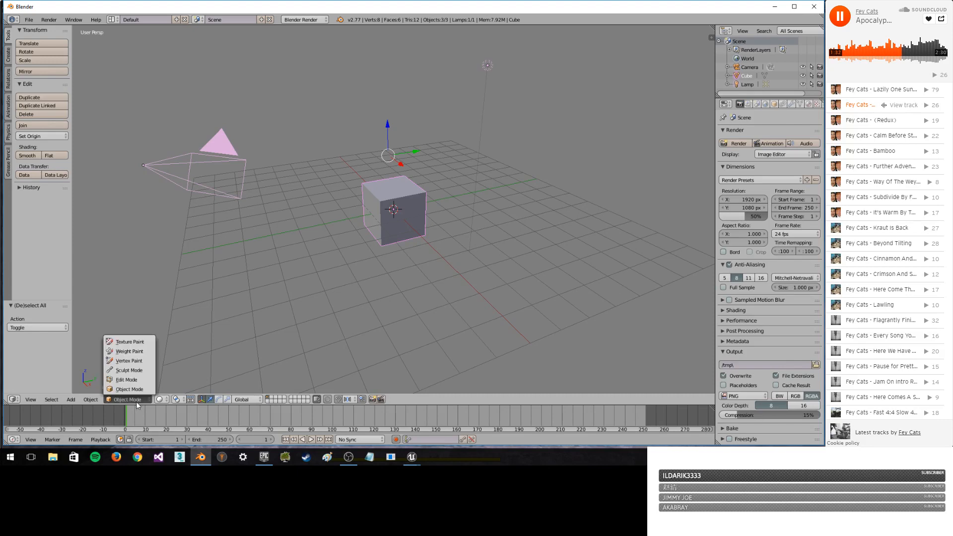
left_click(138, 401)
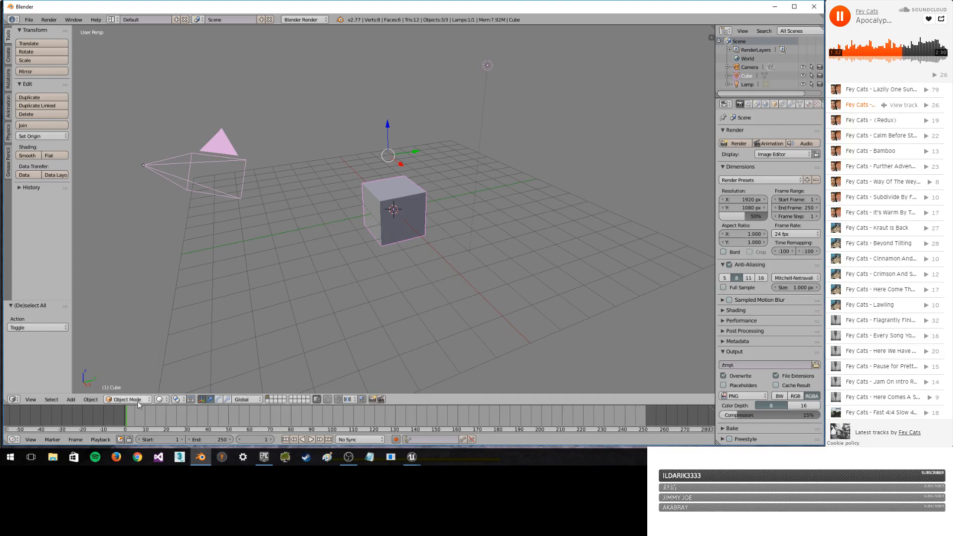
key("x")
left_click(326, 256)
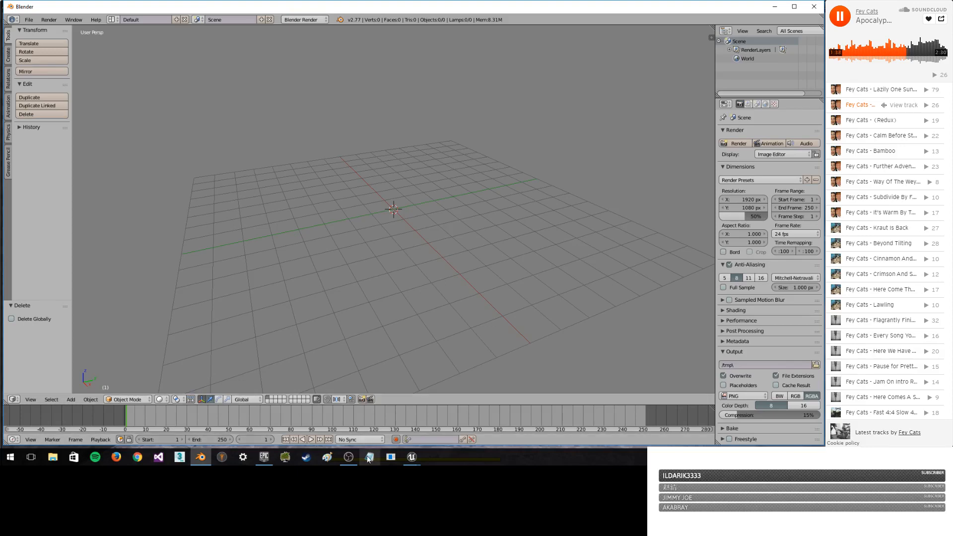
- Launch the NohBoard keyboard display and return to the empty Blender scene
left_click(390, 458)
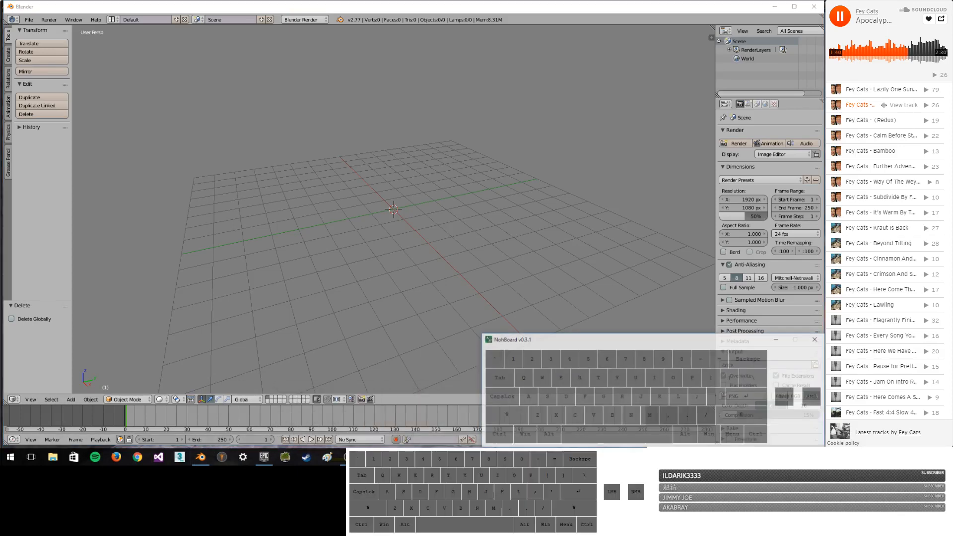
left_click(412, 457)
left_click(610, 176)
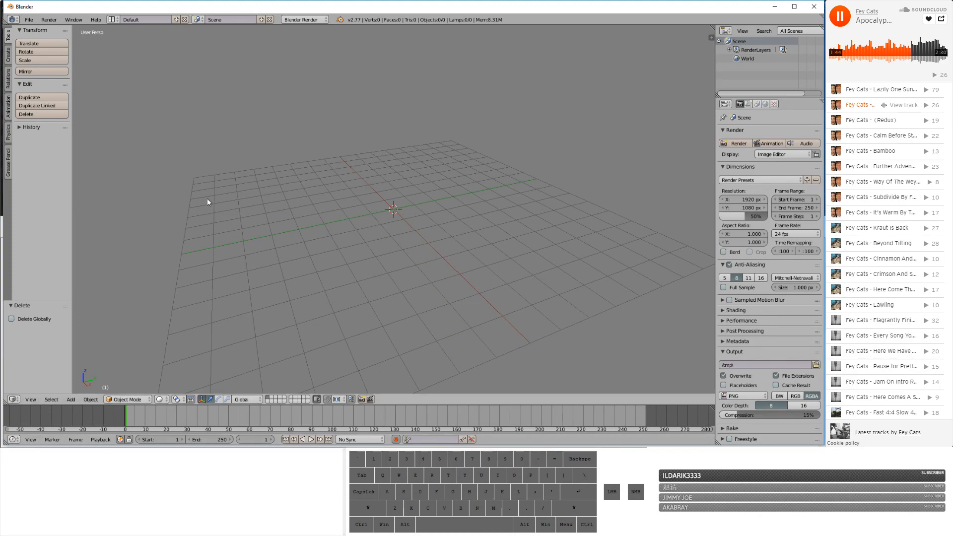
- Import the FBX file Female1.fbx from the TheFreeLandsRaces folder inside Blender Projects
left_click(29, 19)
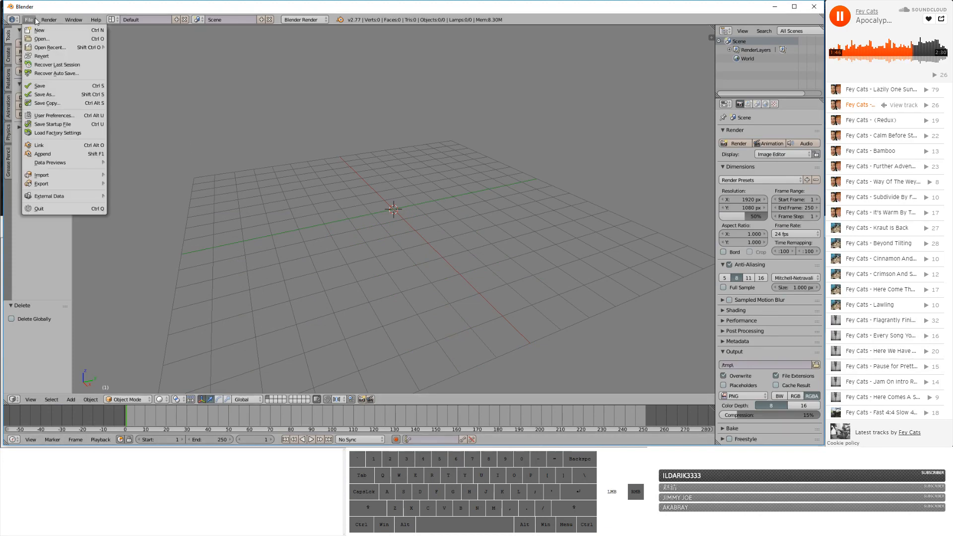
mouse_move(44, 175)
left_click(144, 199)
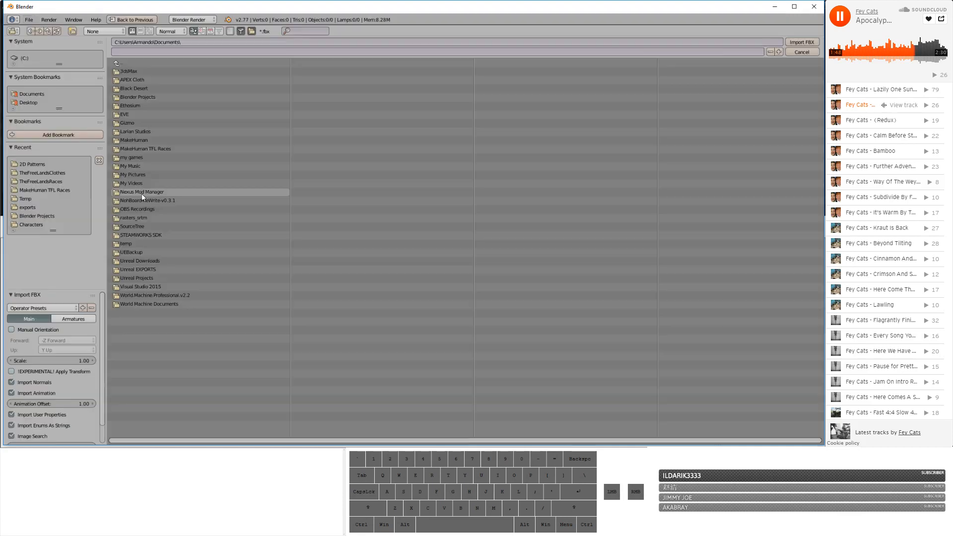
left_click(155, 97)
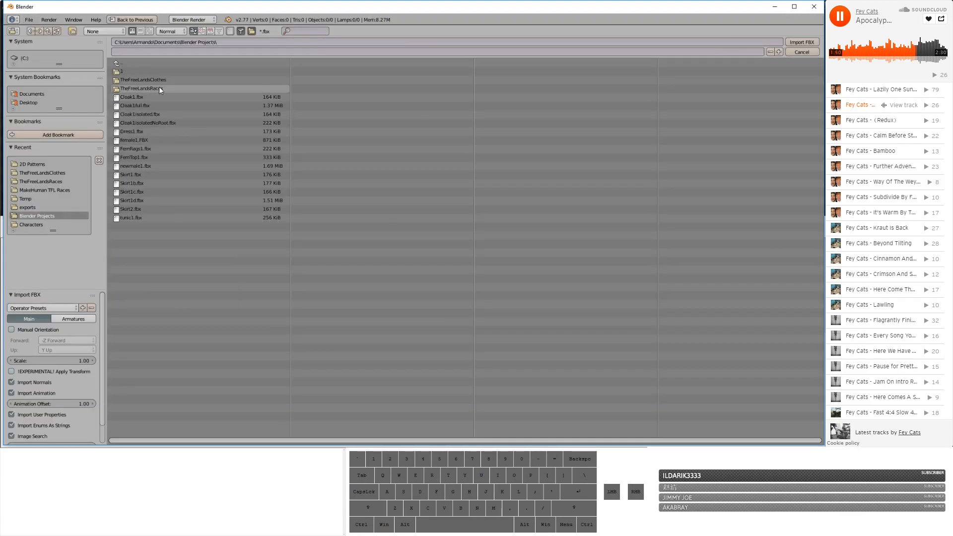
left_click(159, 87)
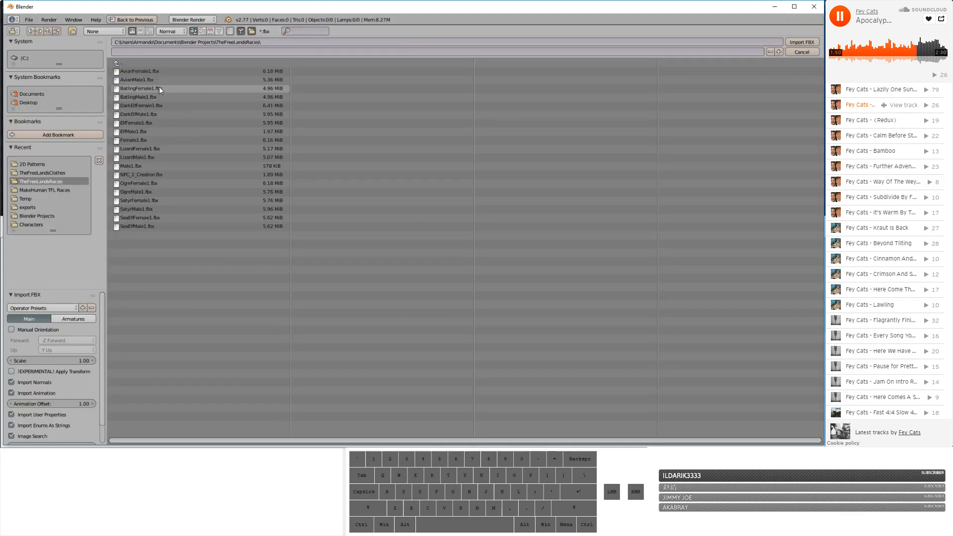
left_click(147, 166)
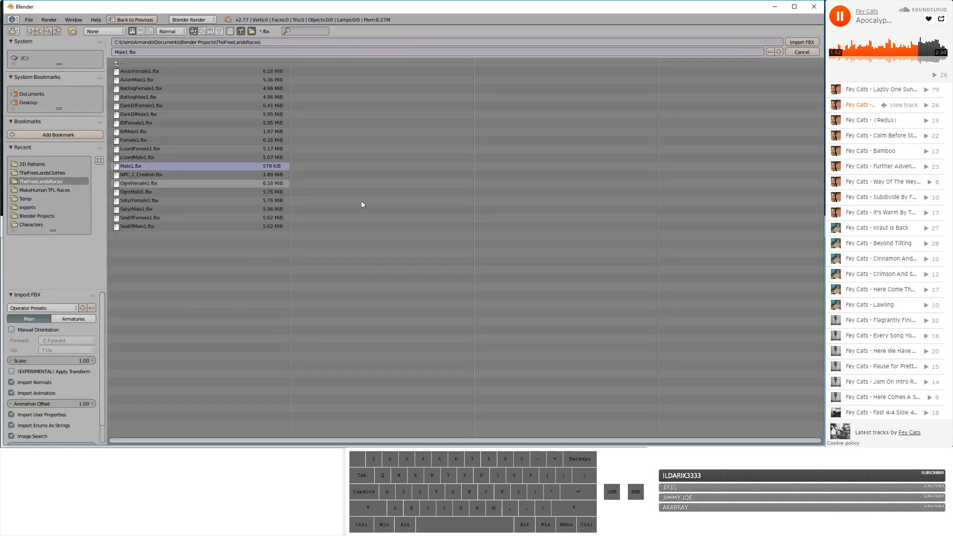
left_click(144, 139)
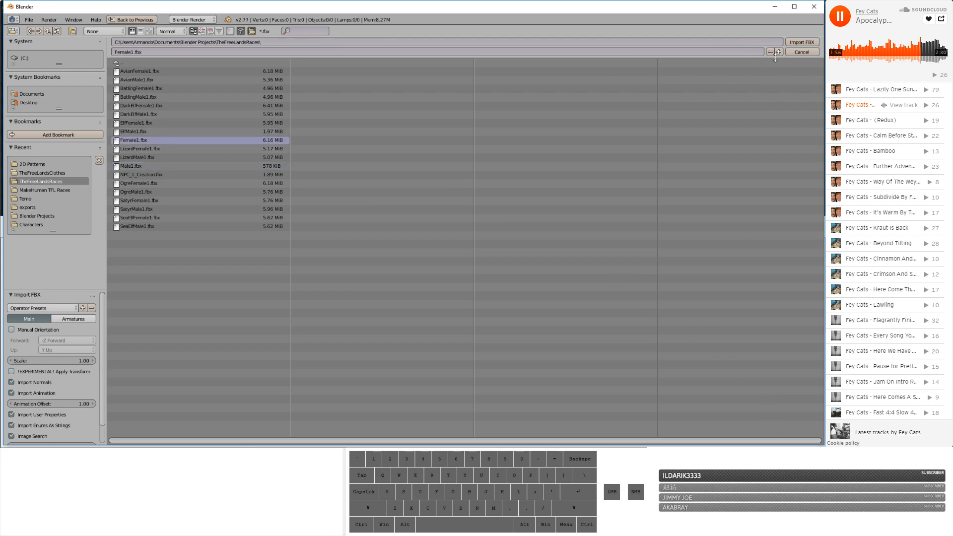
left_click(800, 41)
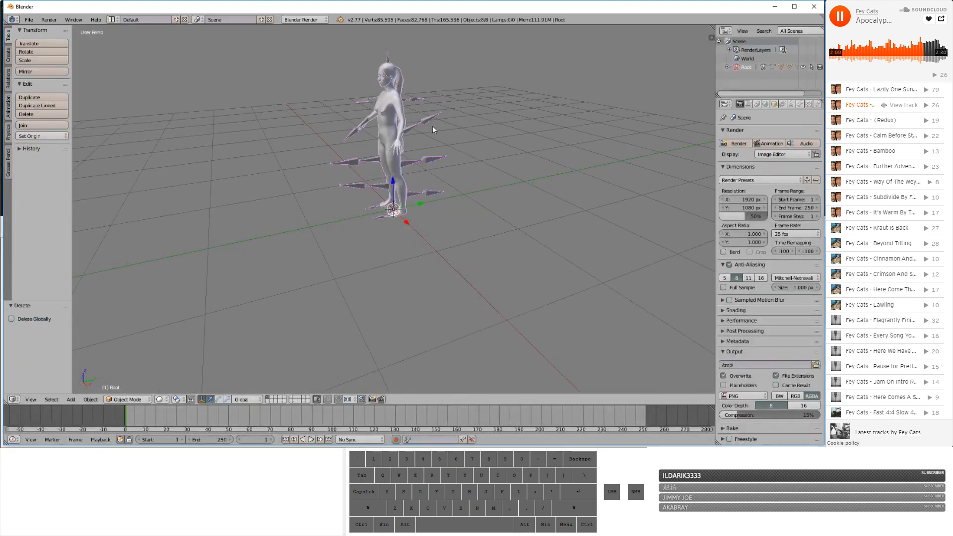
middle_click_drag(438, 156, 292, 323)
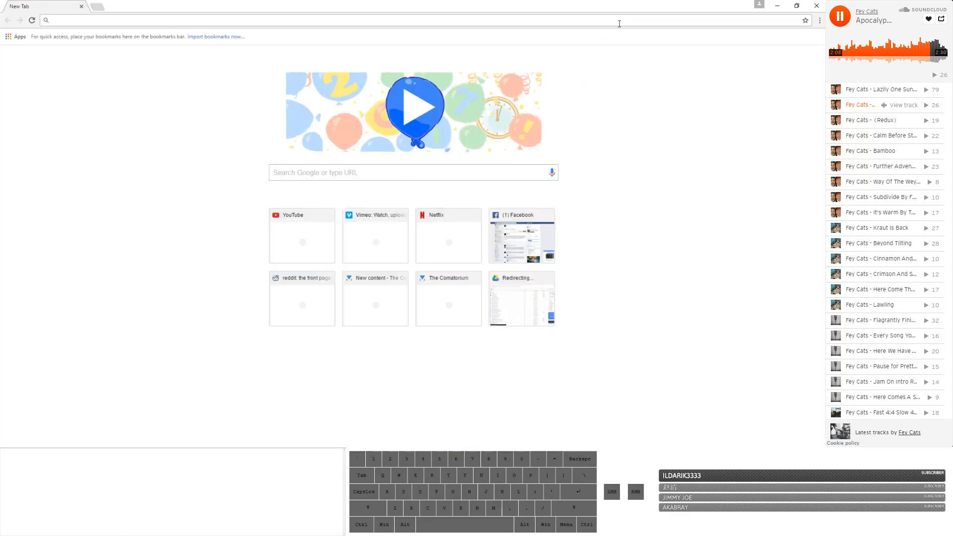
- Search the web in Chrome for "makehuman unreal engine workflow" and open the video Makehuman Blender UE4 Workflow
type("makehuman ")
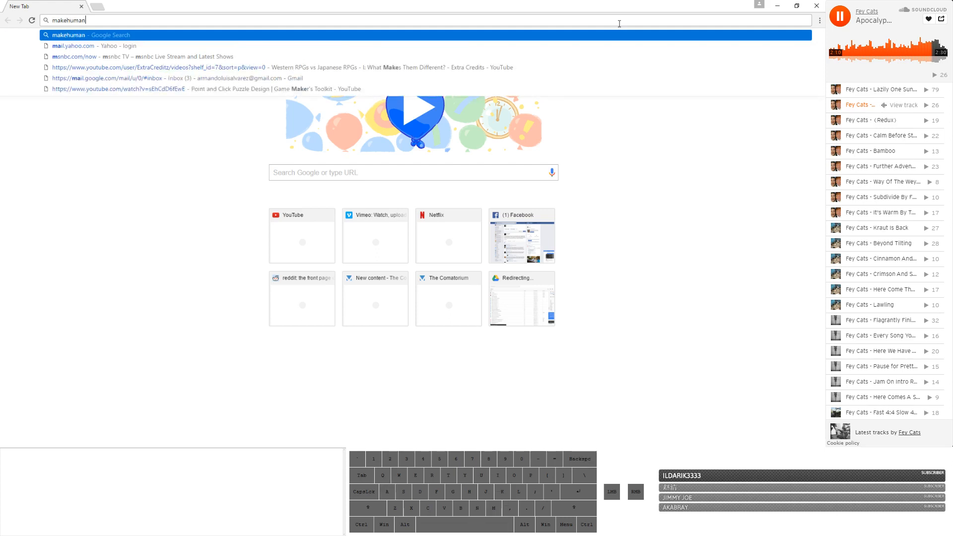
type("unreal engi")
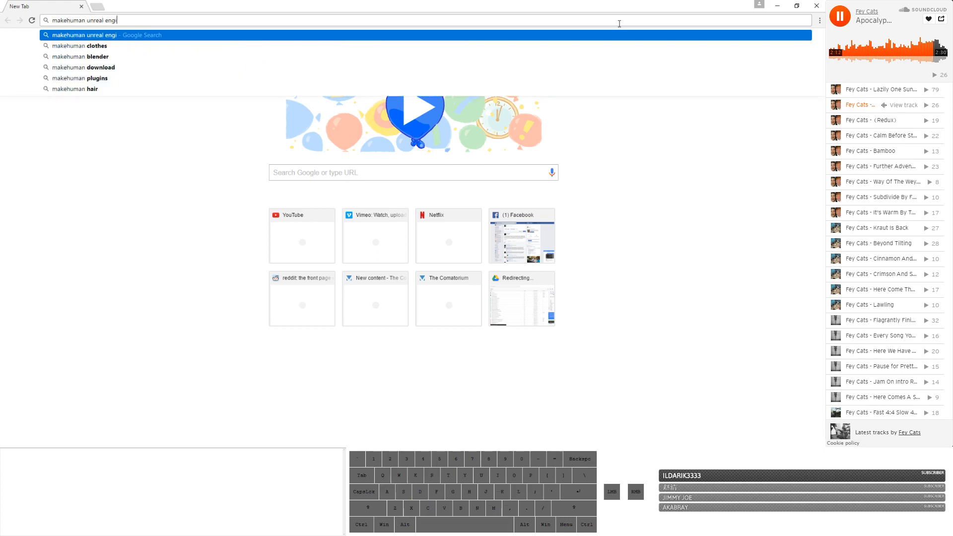
type("ne workflow")
key("Return")
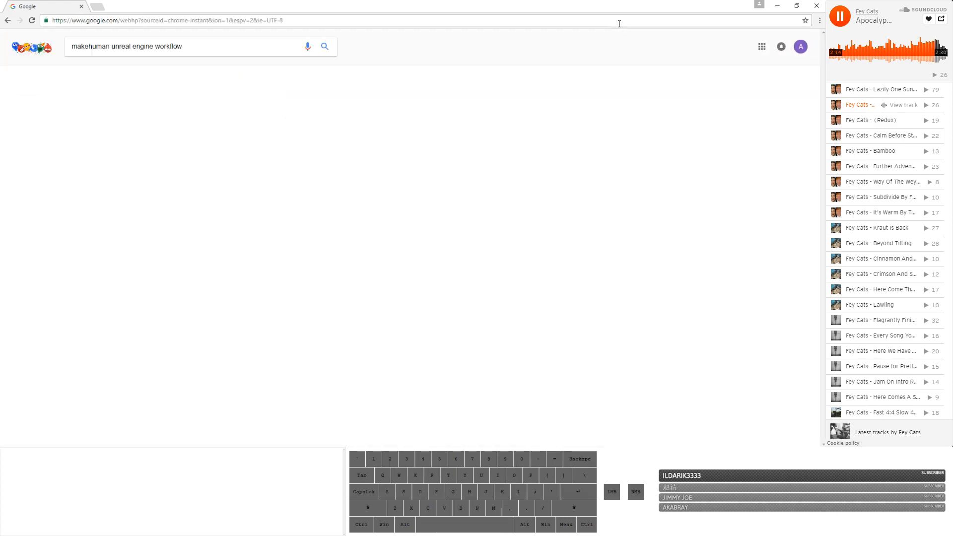
left_click(100, 72)
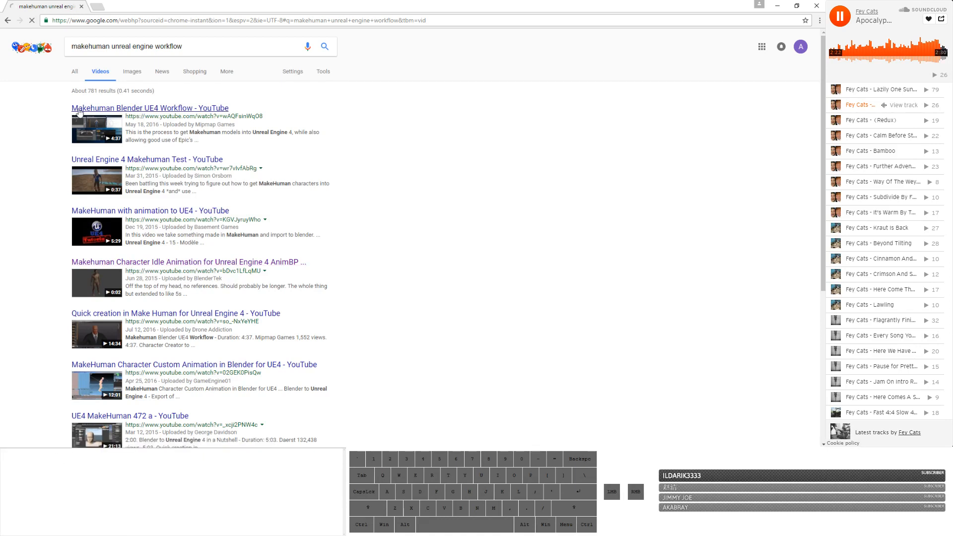
left_click(132, 109)
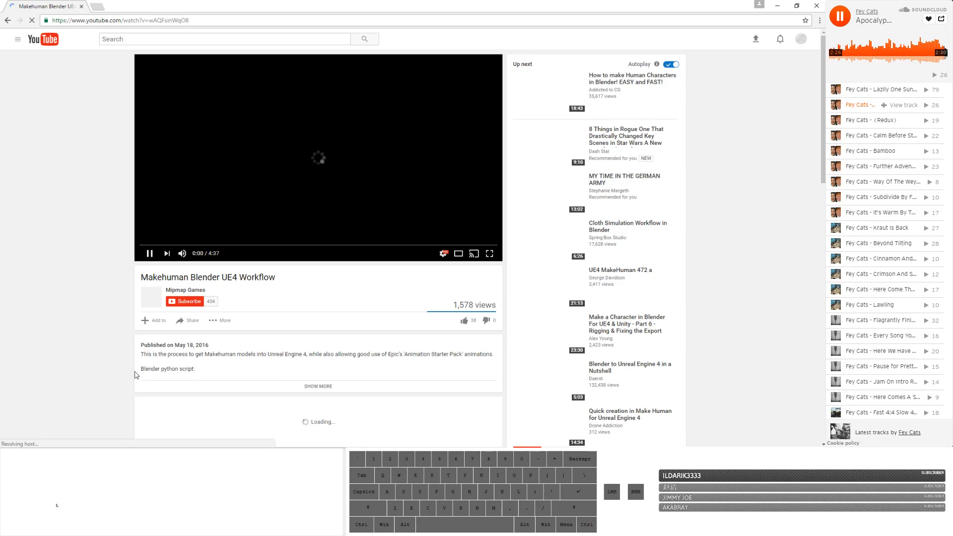
- Mute and pause the workflow video and expand its full description
left_click(312, 387)
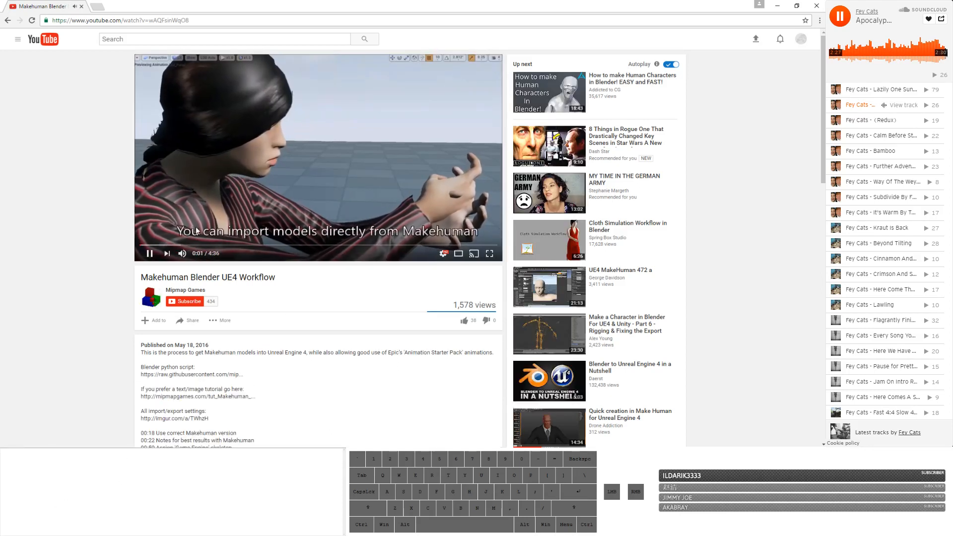
left_click(183, 254)
left_click(149, 254)
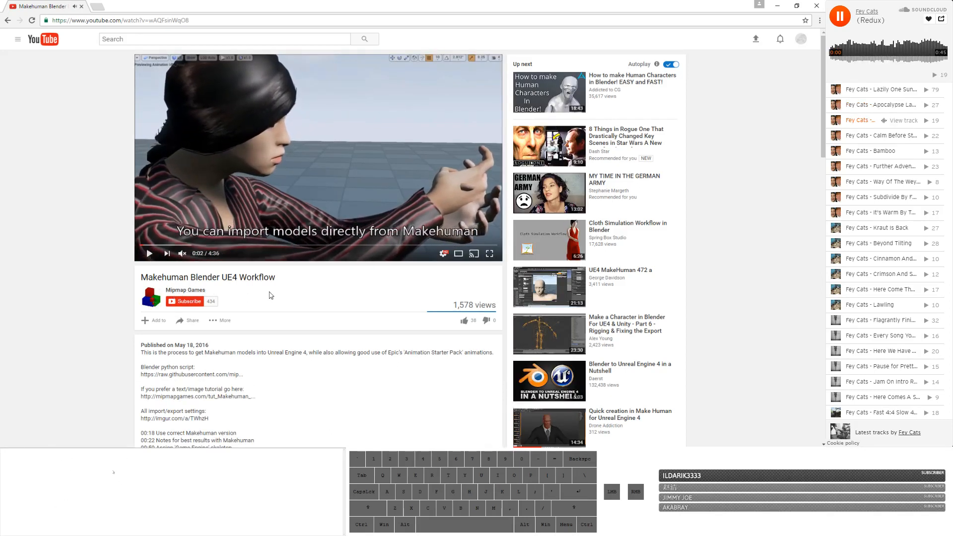
scroll(286, 279, "down", 2)
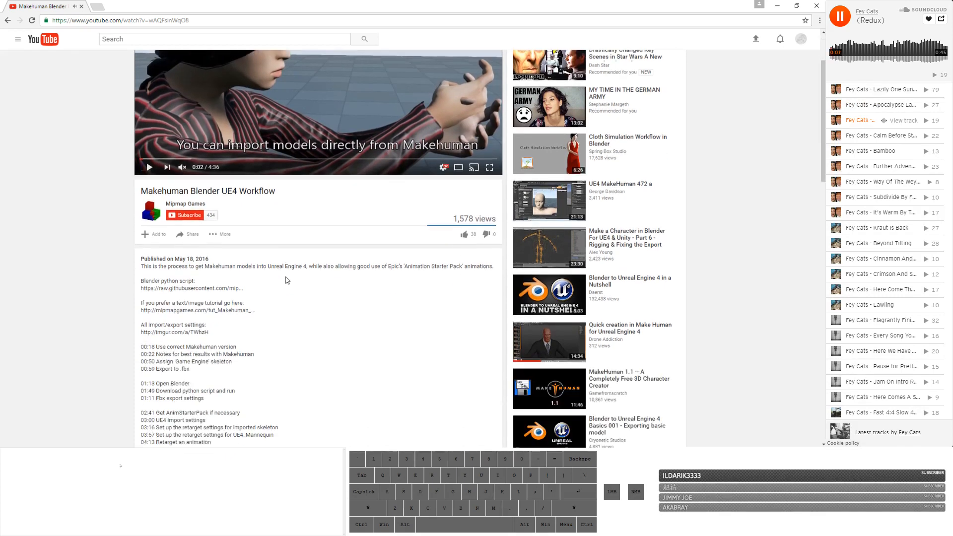
- Open the Blender Python script linked in the description, copy its entire text, close its page and return to Blender
left_click(223, 291)
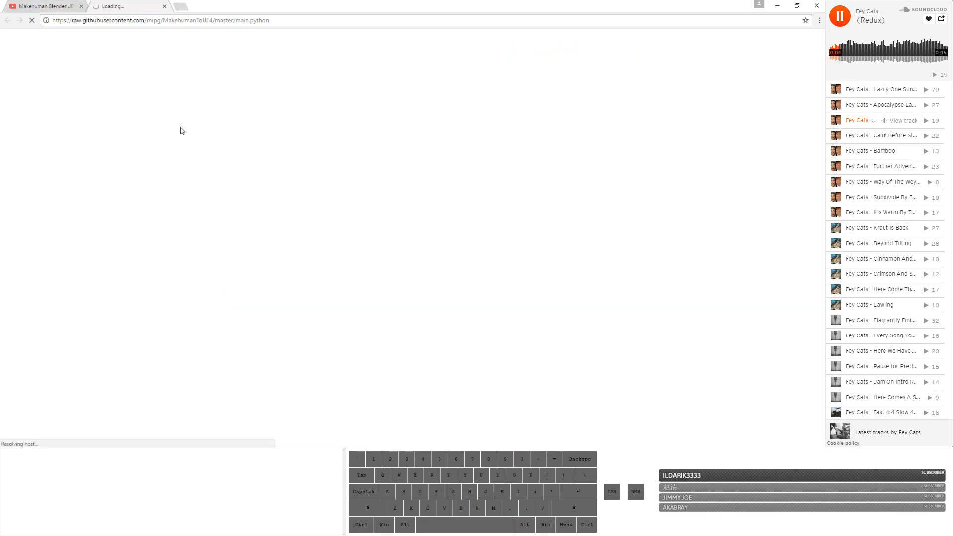
left_click(197, 148)
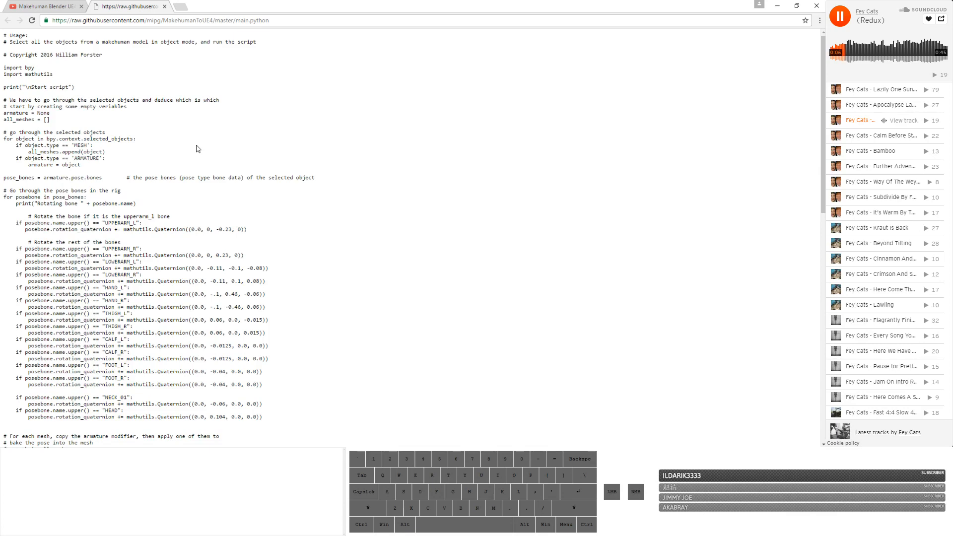
key("ctrl+a")
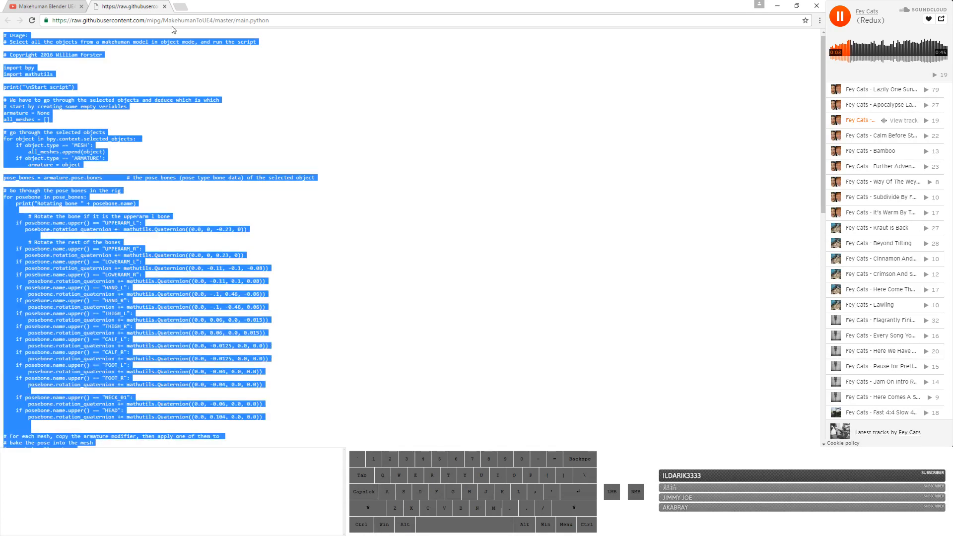
left_click(165, 6)
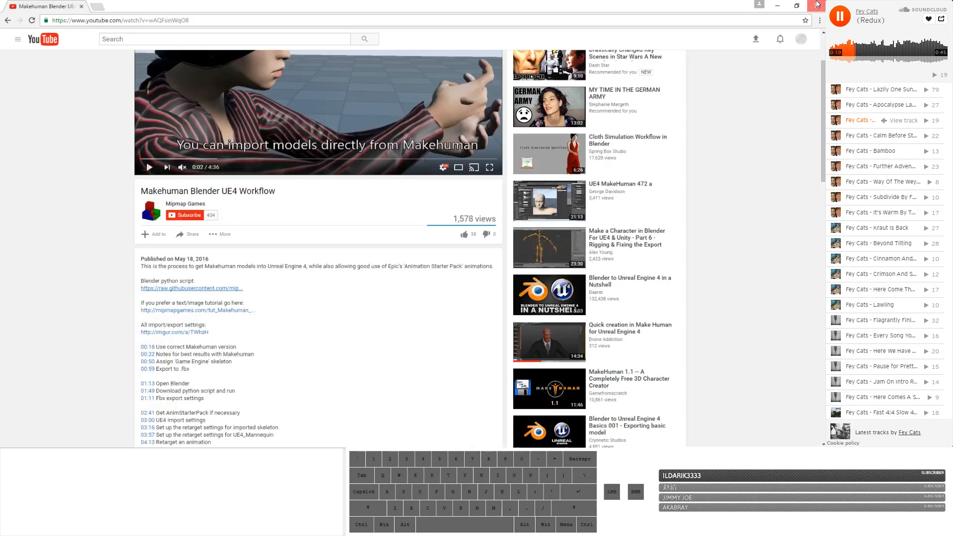
key("alt+Tab")
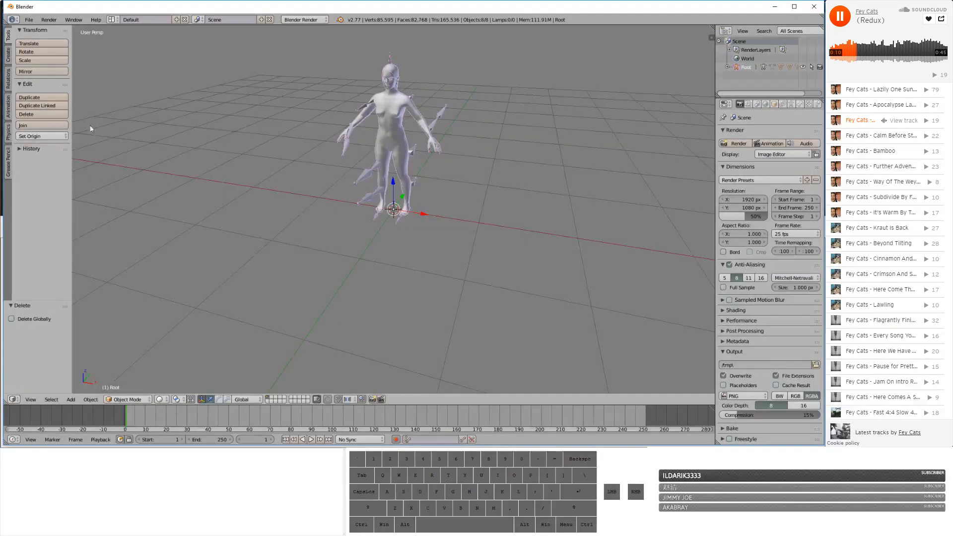
- Change the timeline area below the 3D view into a Text Editor
left_click(14, 440)
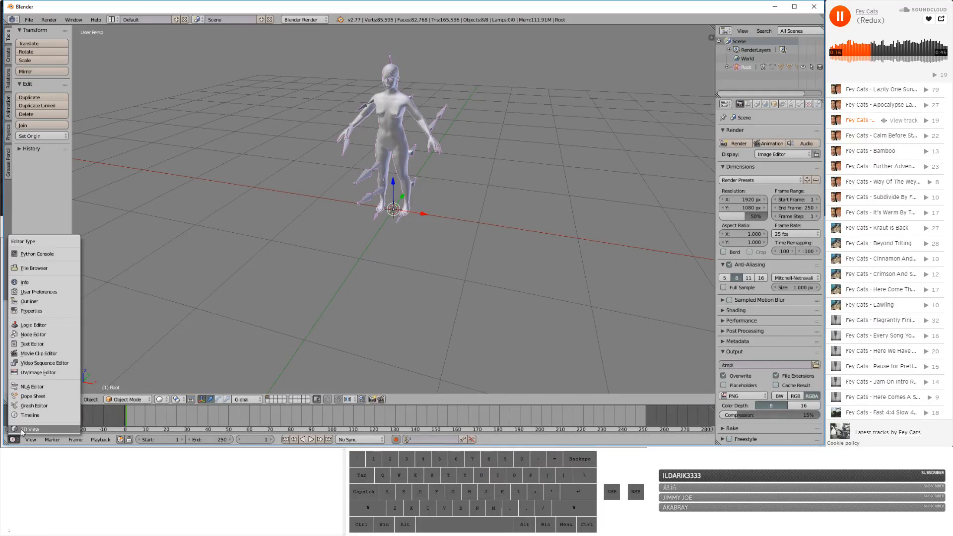
left_click(34, 344)
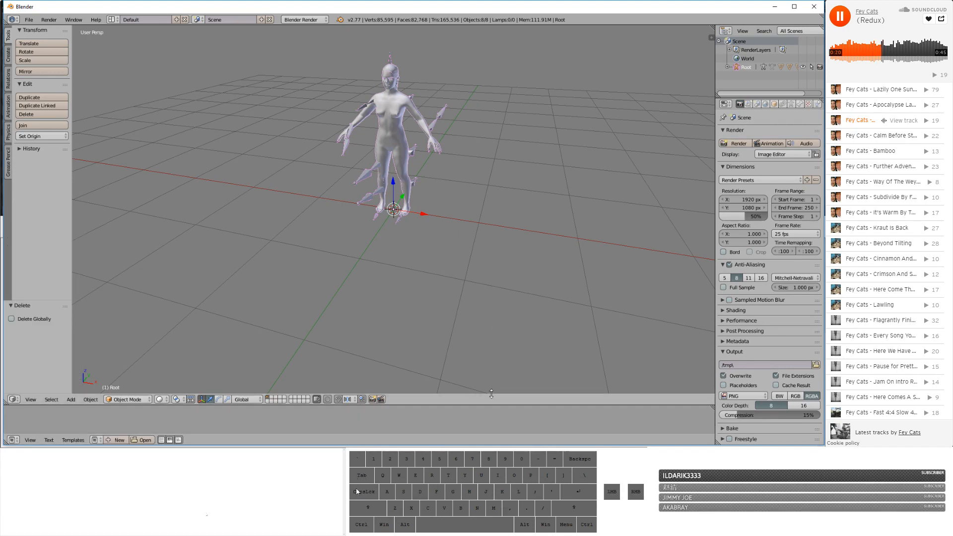
- Enlarge the Text Editor area below the 3D view slightly
left_click_drag(490, 404, 474, 387)
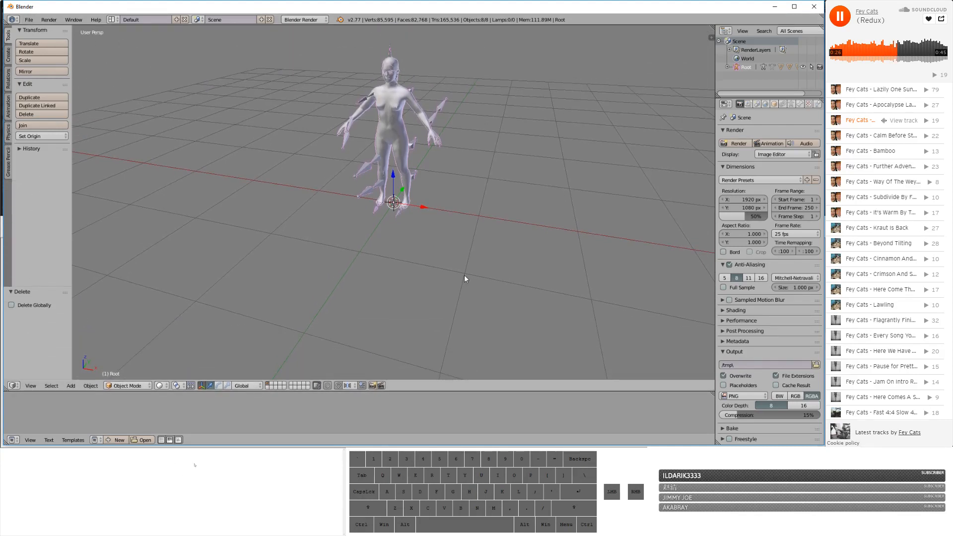
- Try scaling the Root armature uniformly by 0.01
type("s")
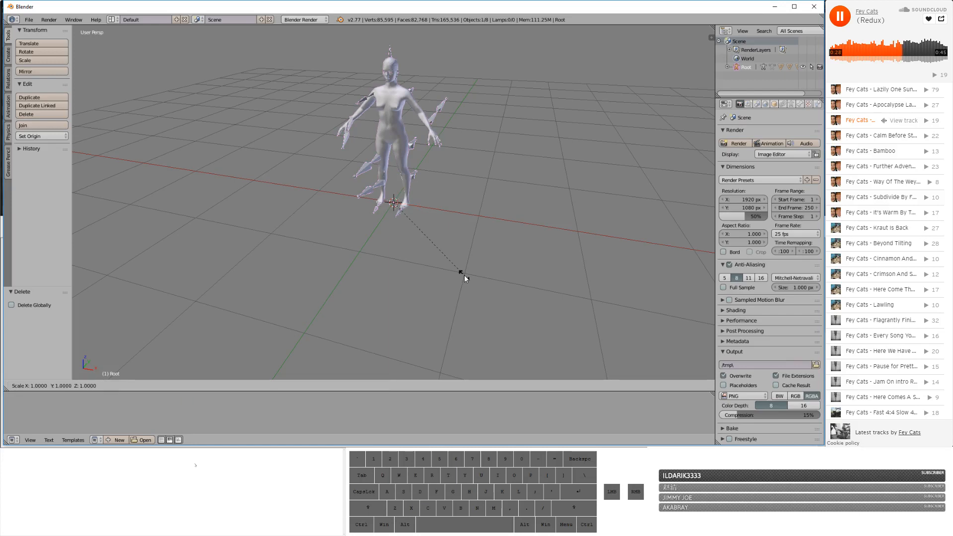
type(".")
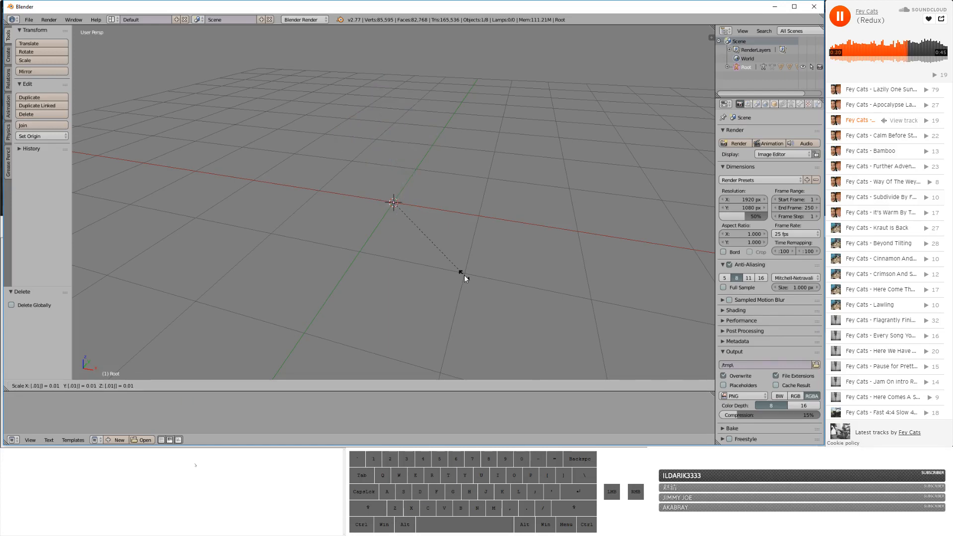
key("ctrl+z")
right_click(456, 272)
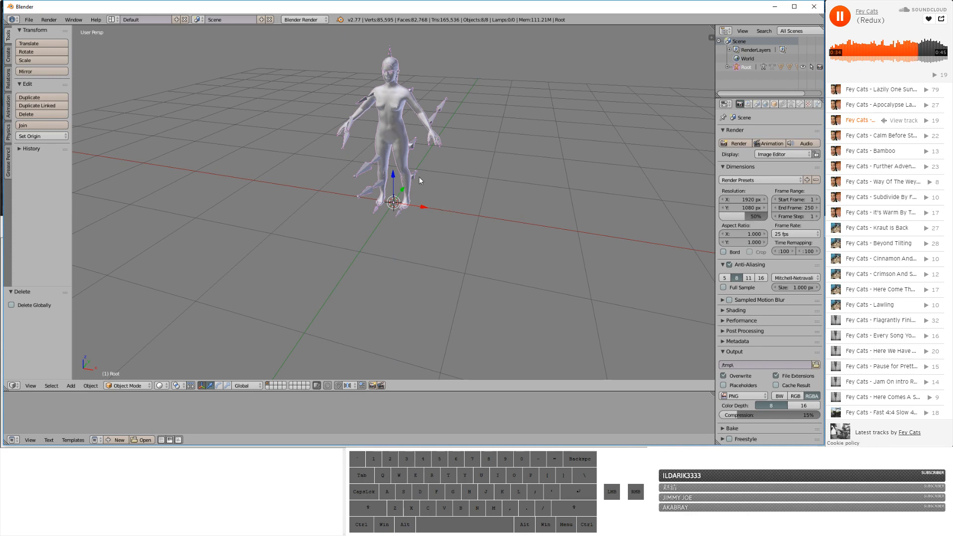
- Create a new text block, paste the copied Python script into it and clear the text again
key("ctrl+v")
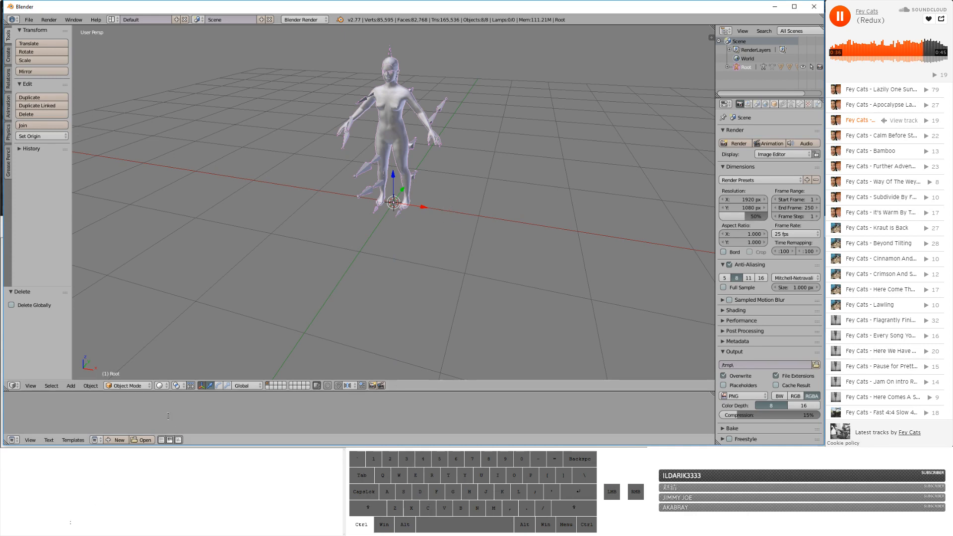
left_click(39, 427)
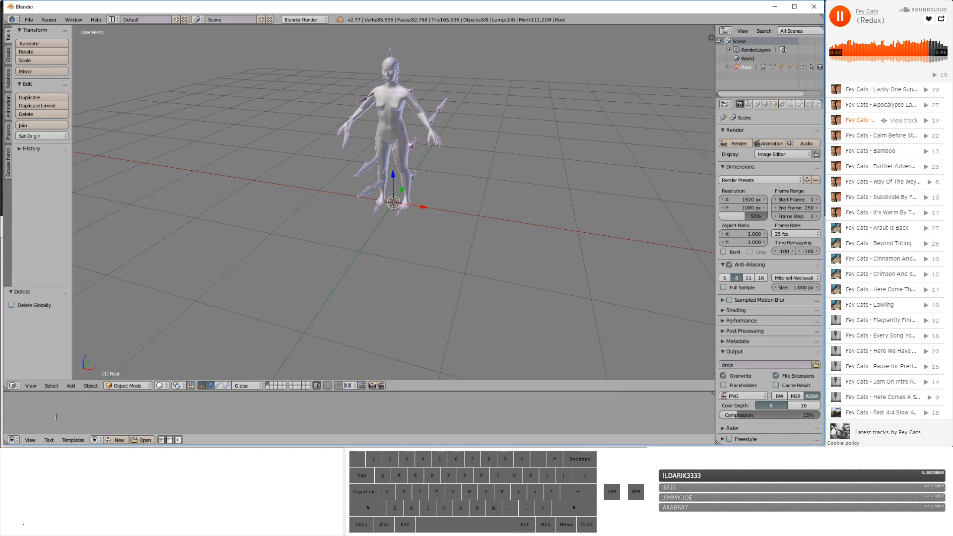
left_click(118, 441)
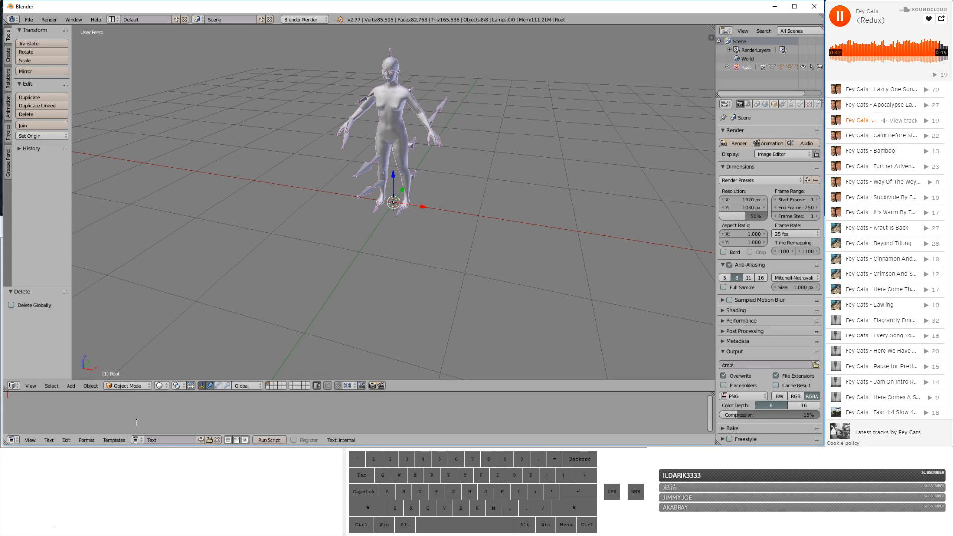
key("ctrl+v")
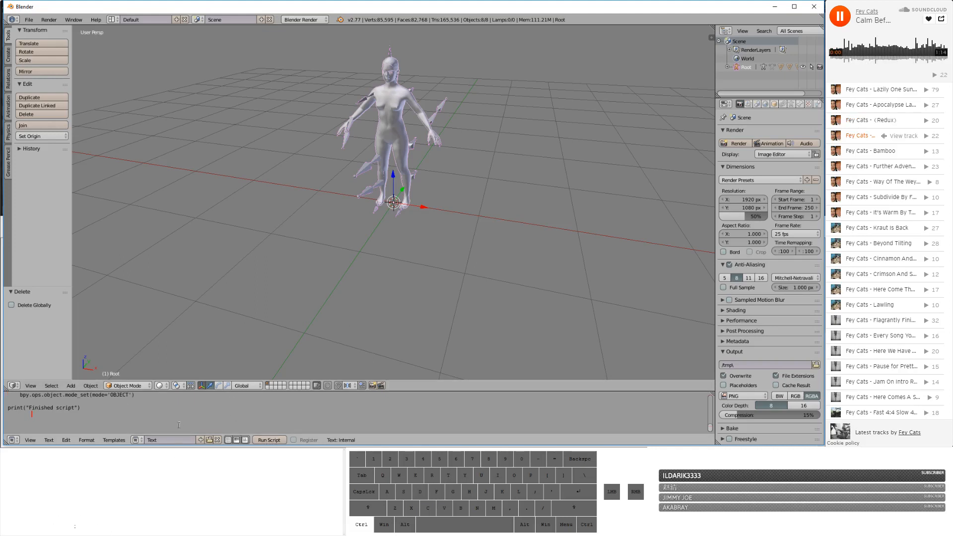
key("alt+p")
key("BackSpace")
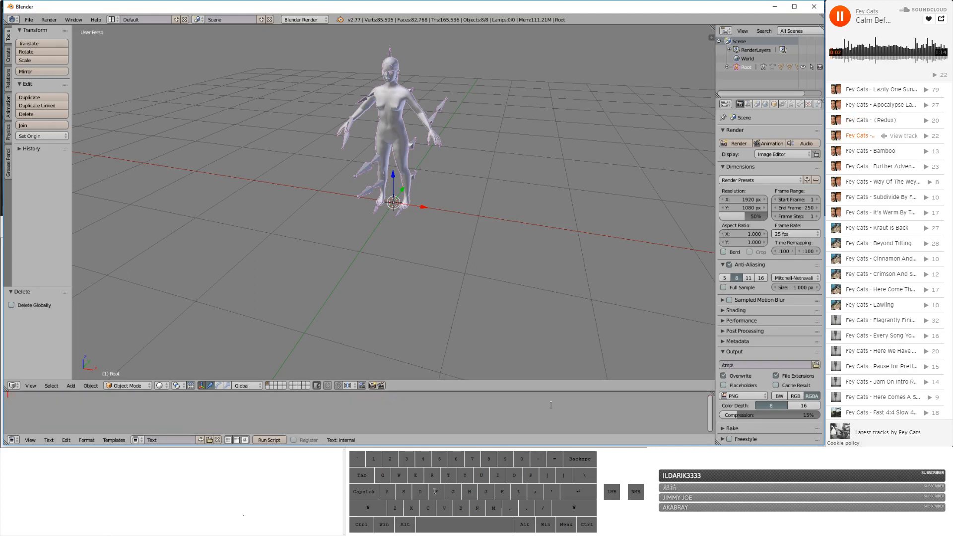
- Add a plane mesh at the scene origin, under the character's feet
middle_click_drag(364, 119, 378, 157)
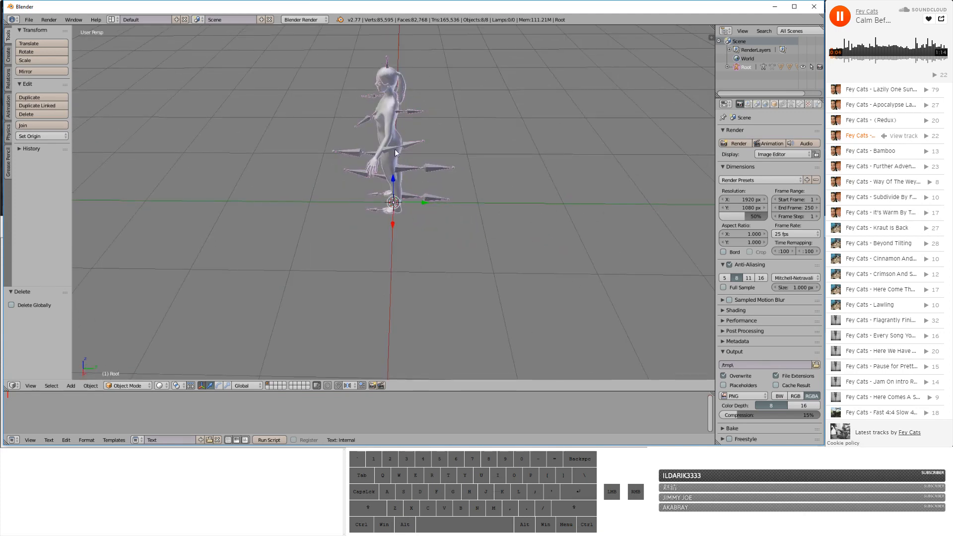
middle_click_drag(365, 199, 390, 174)
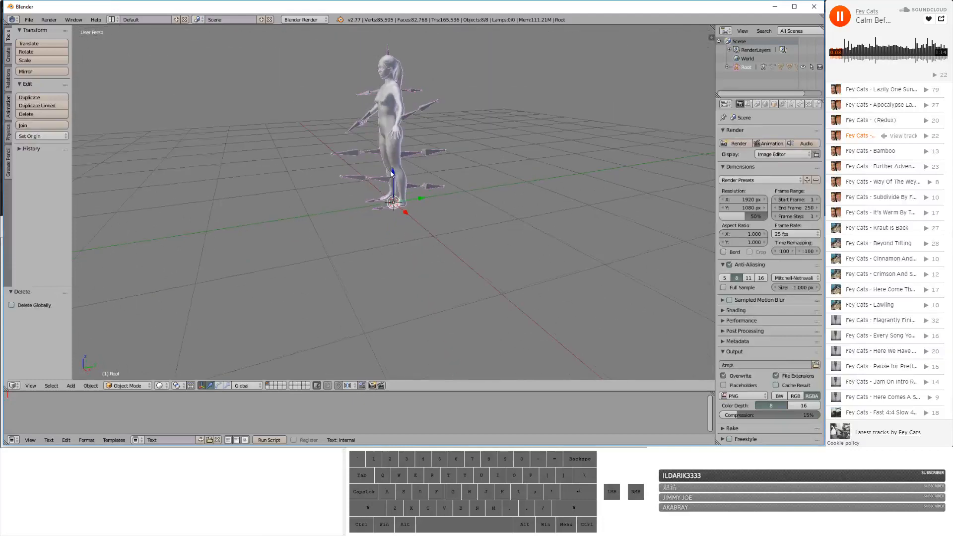
scroll(391, 174, "up", 3)
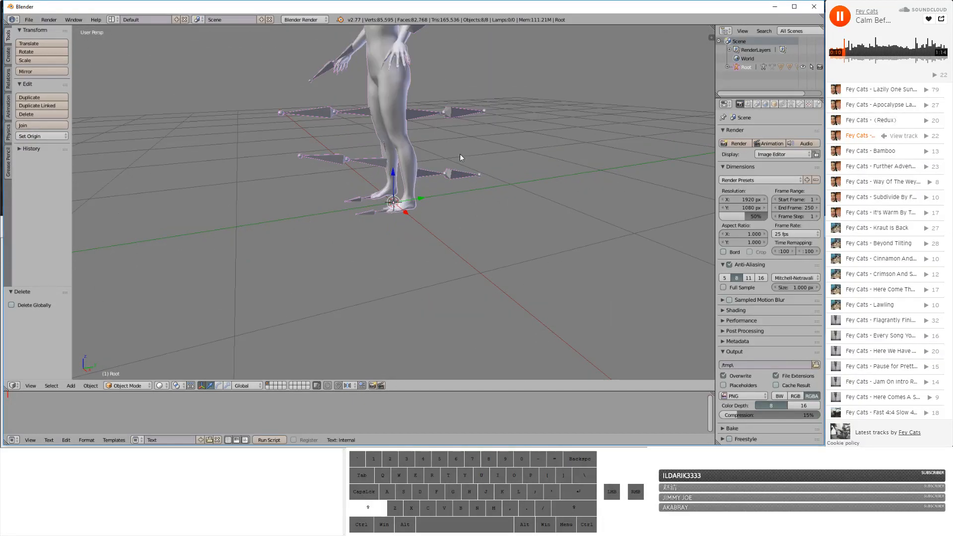
middle_click_drag(459, 154, 455, 256, "shift")
middle_click_drag(427, 207, 406, 238)
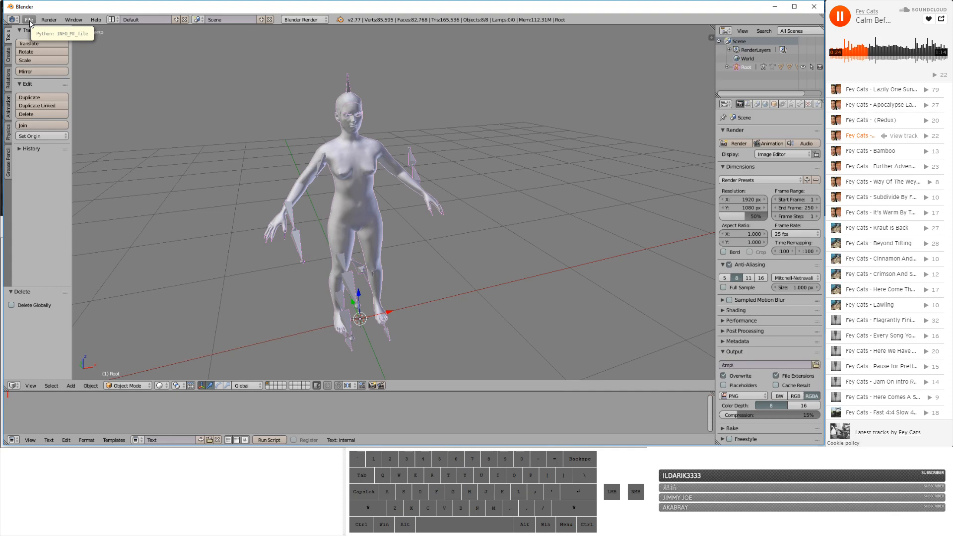
left_click(70, 386)
mouse_move(78, 376)
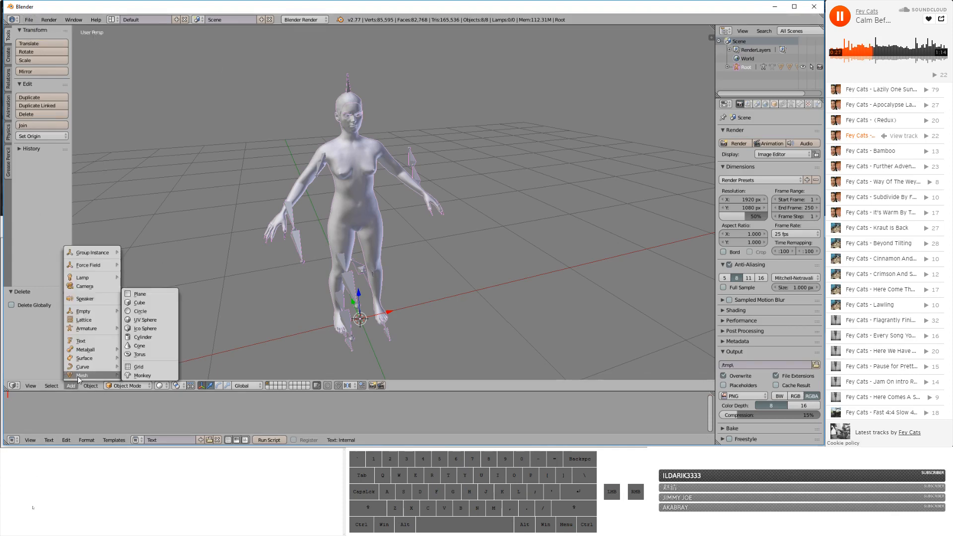
left_click(149, 295)
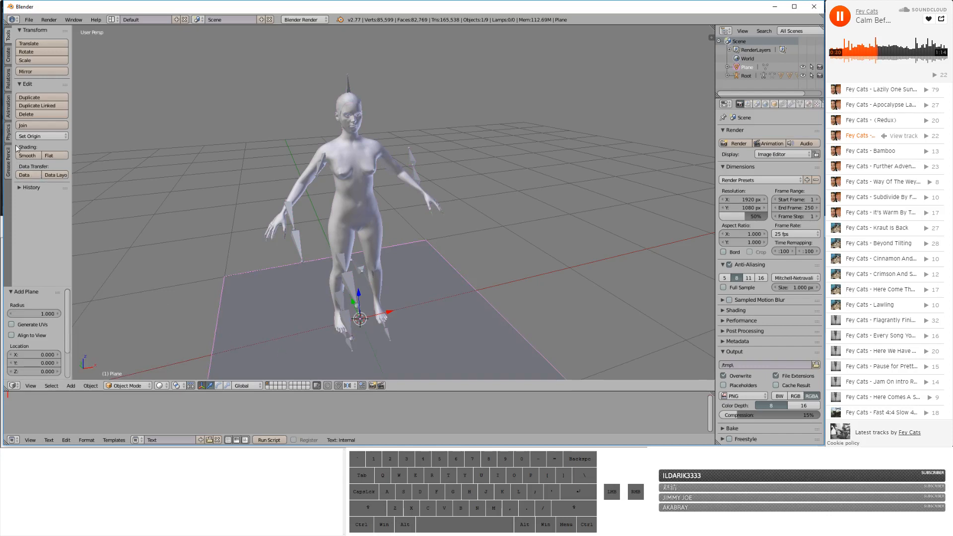
- Enter Edit Mode on the plane and merge all its vertices at the center
left_click(7, 58)
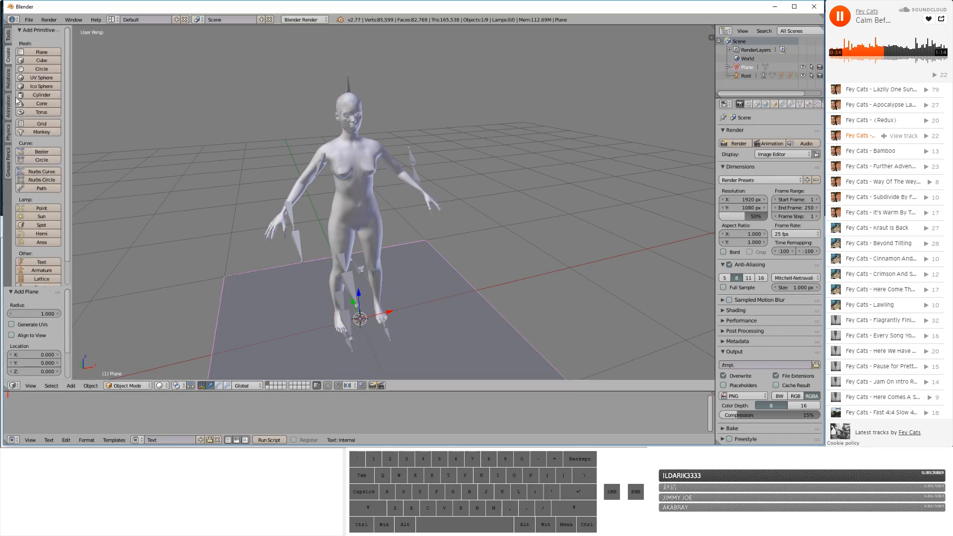
left_click(7, 36)
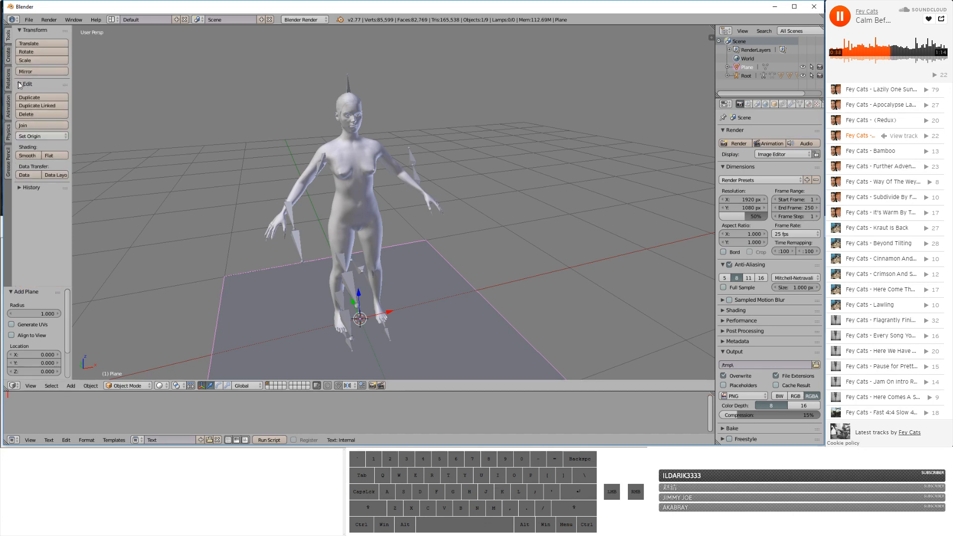
left_click(128, 385)
left_click(126, 366)
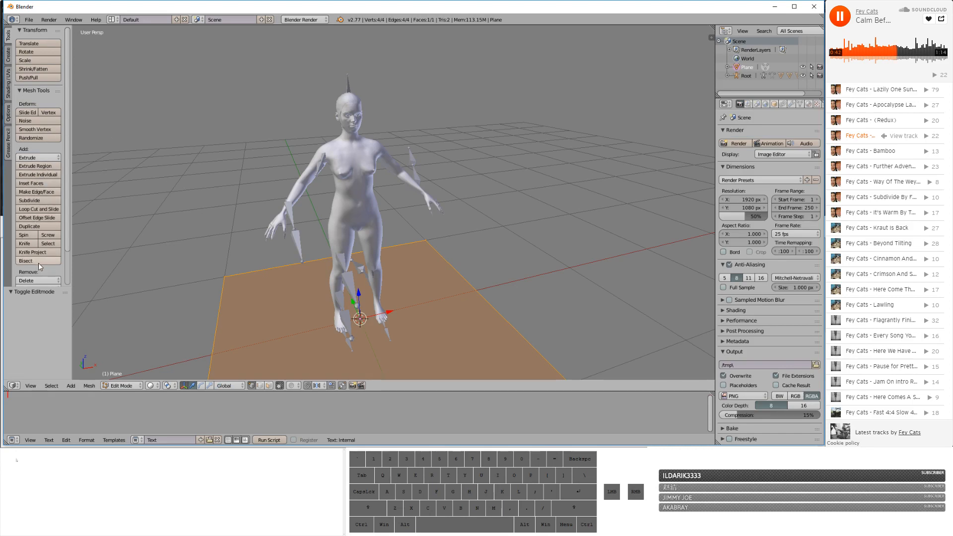
scroll(39, 267, "down", 2)
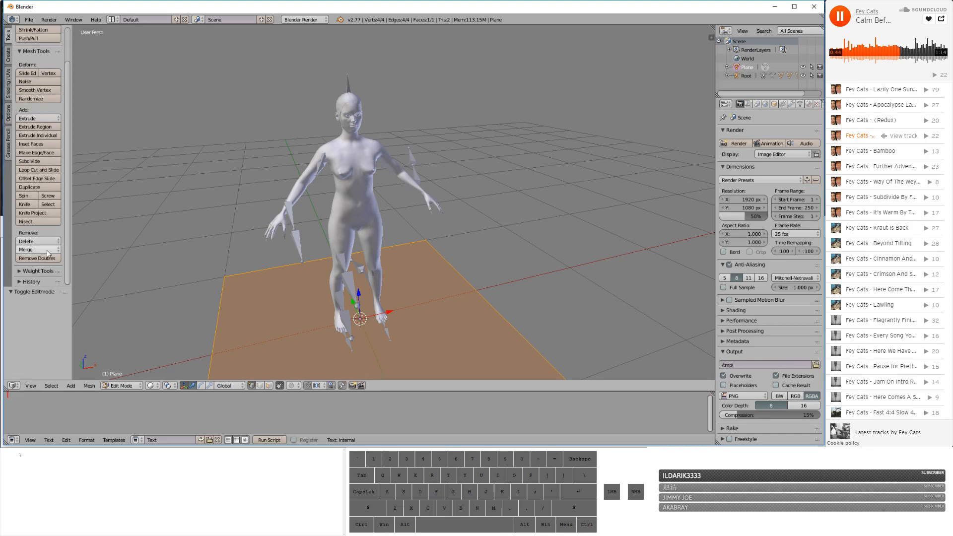
left_click(47, 251)
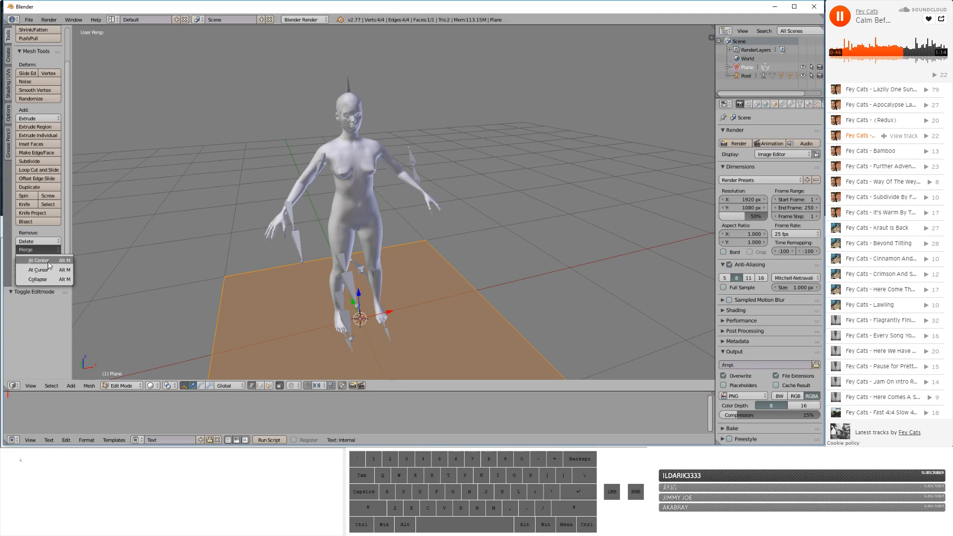
left_click(48, 261)
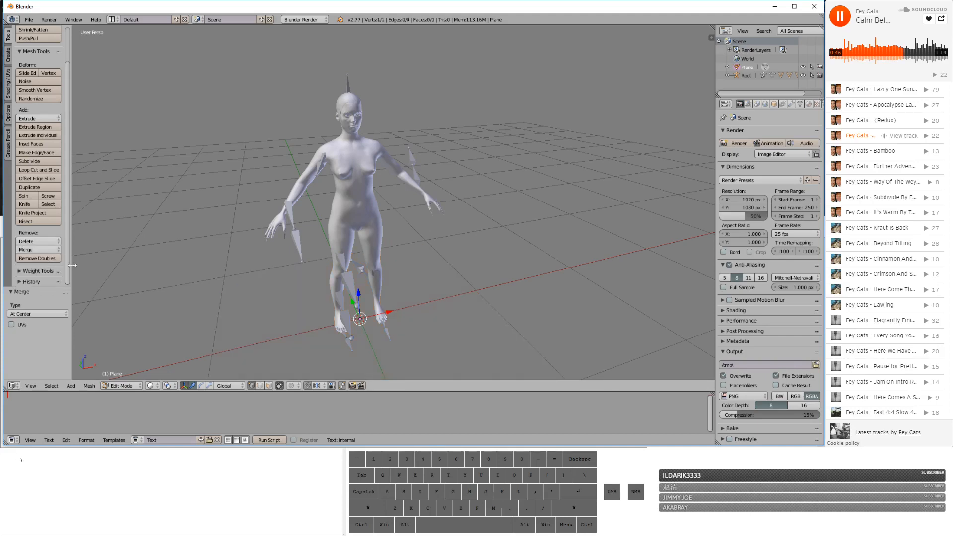
- Move the merged vertex about -0.436 along Y and about 0.498 up along Z, in front of the legs
left_click(353, 302)
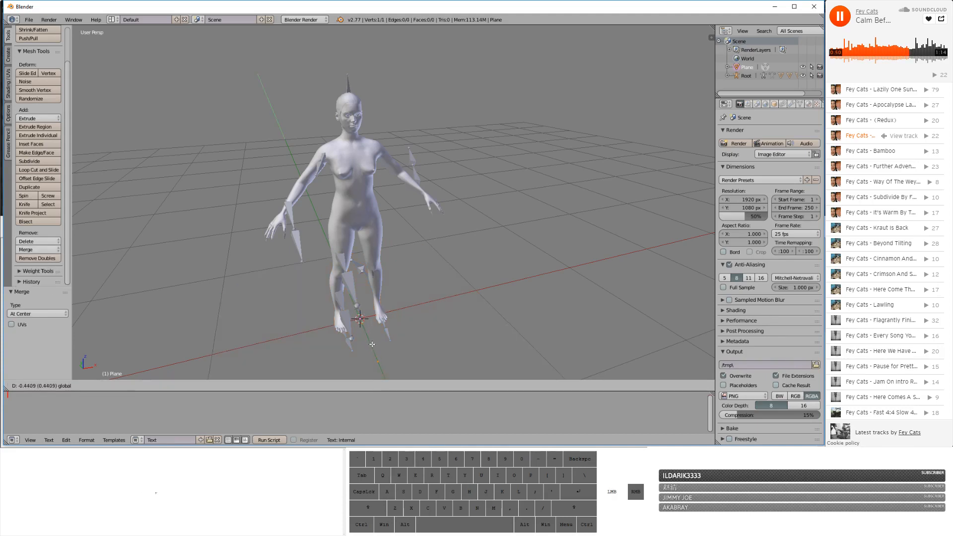
left_click_drag(372, 344, 370, 343)
left_click(372, 344)
middle_click_drag(372, 344, 380, 304)
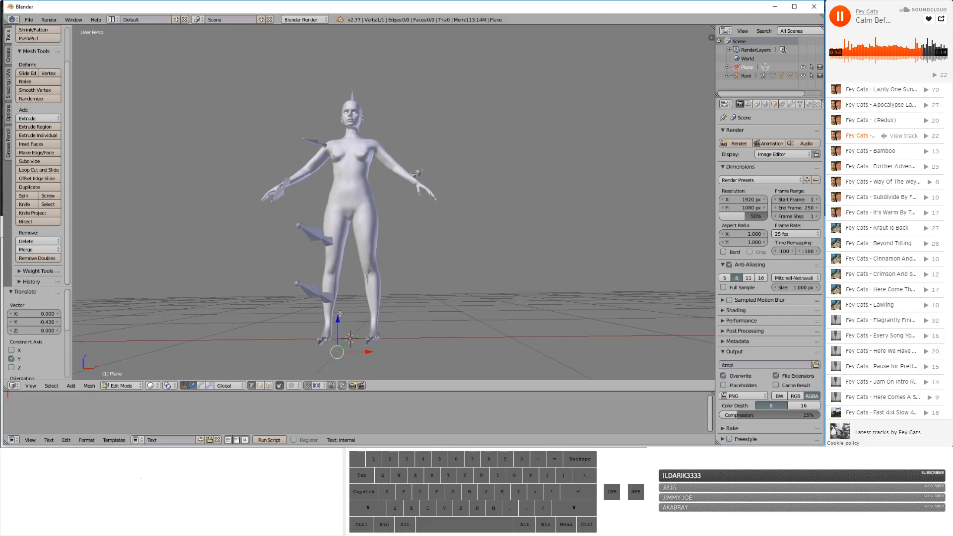
key("g")
key("z")
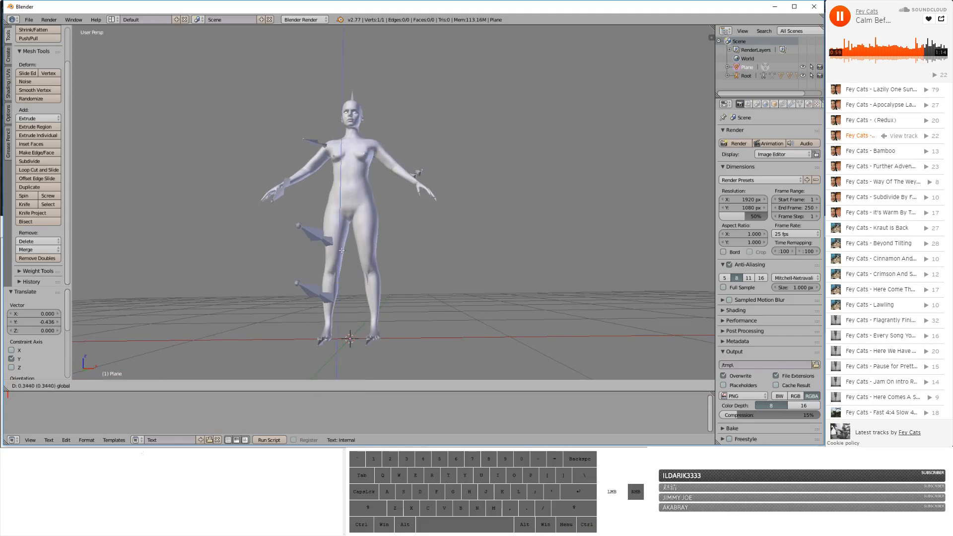
left_click(360, 221)
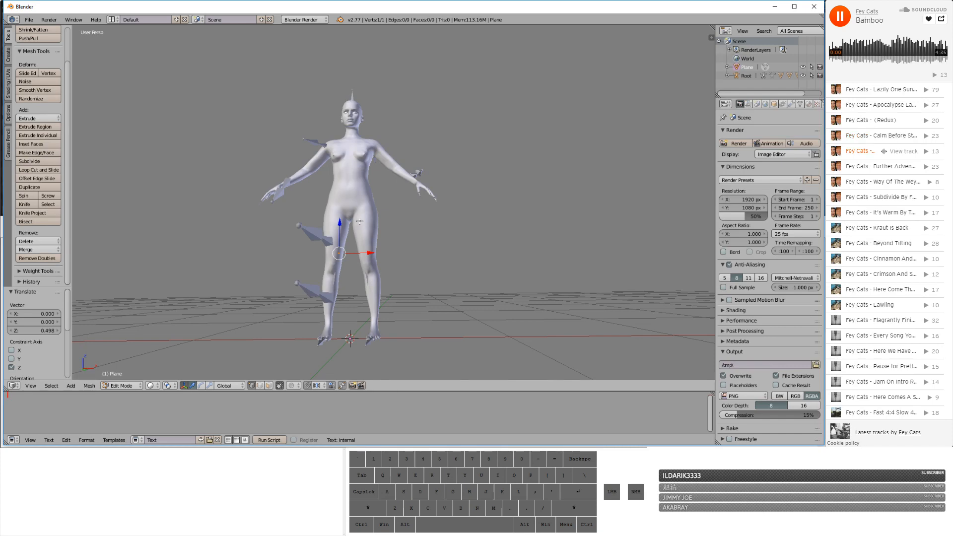
- Open the recent file FemTunic1.blend and view the tunic pattern from the front
left_click(30, 20)
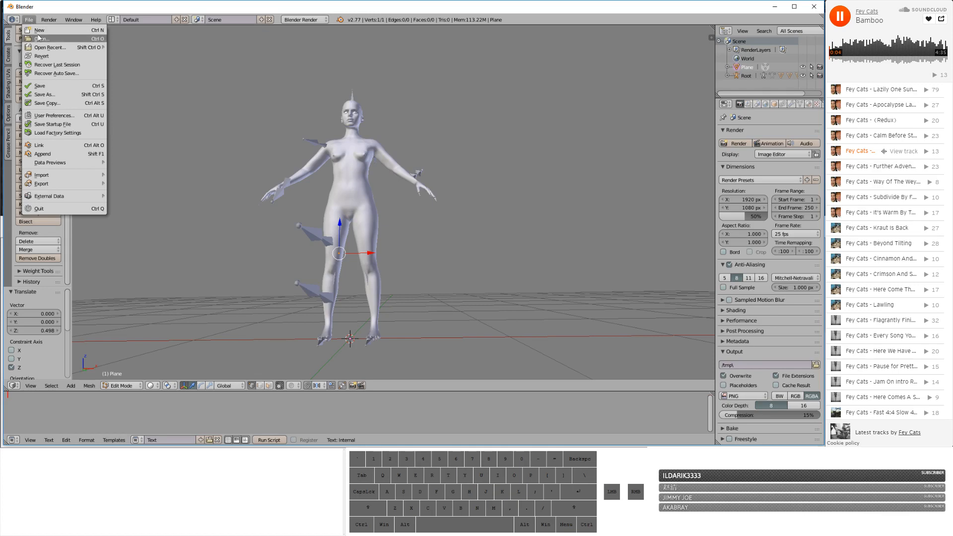
mouse_move(46, 48)
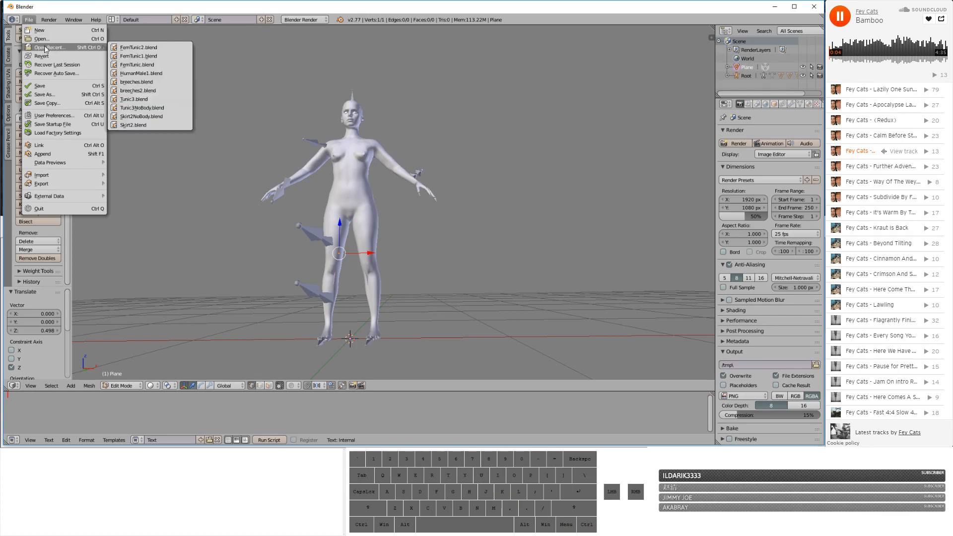
left_click(147, 58)
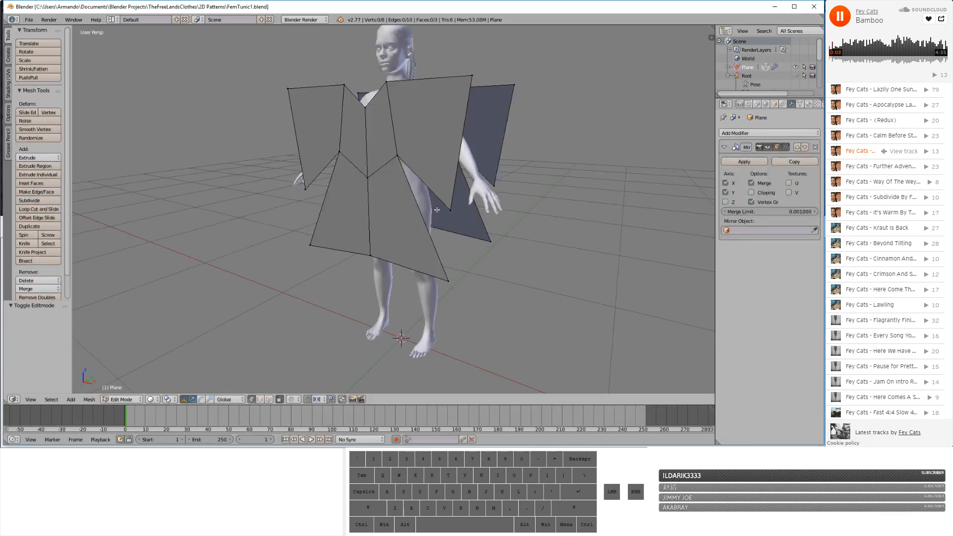
middle_click_drag(431, 252, 462, 262)
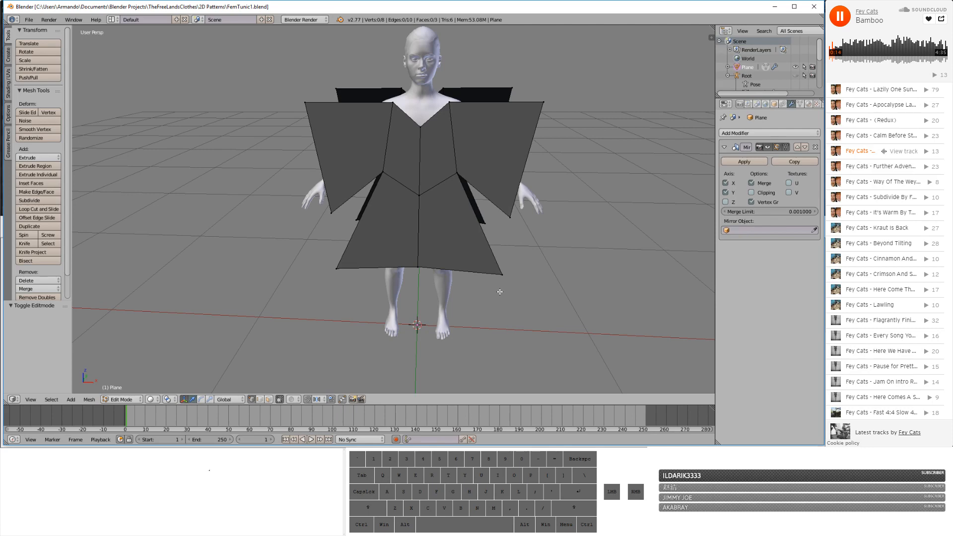
- Duplicate the vertex at the tunic skirt's lower front corner about 0.148 up along Z, and delete the duplicate
key("c")
left_click(505, 273)
right_click(505, 282)
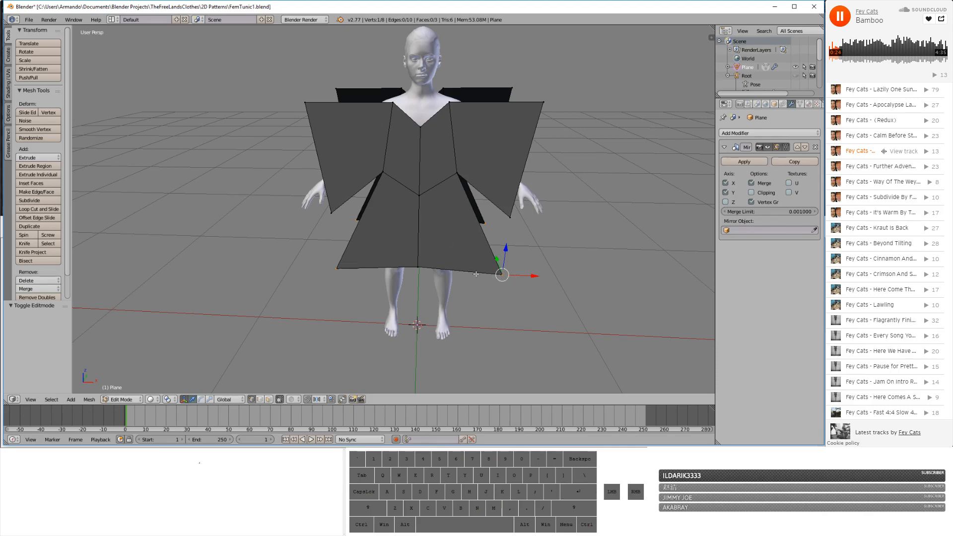
key("shift+d")
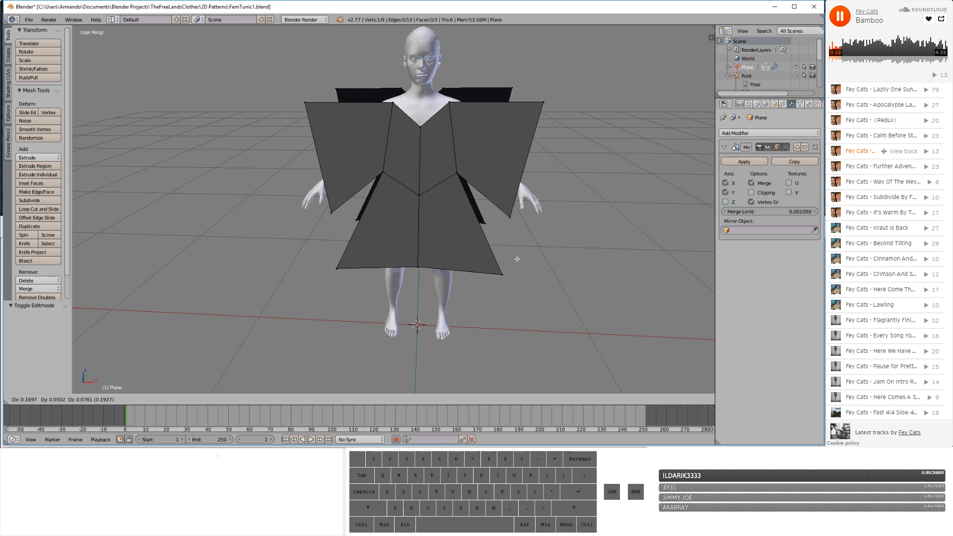
key("x")
key("y")
key("z")
left_click(570, 264)
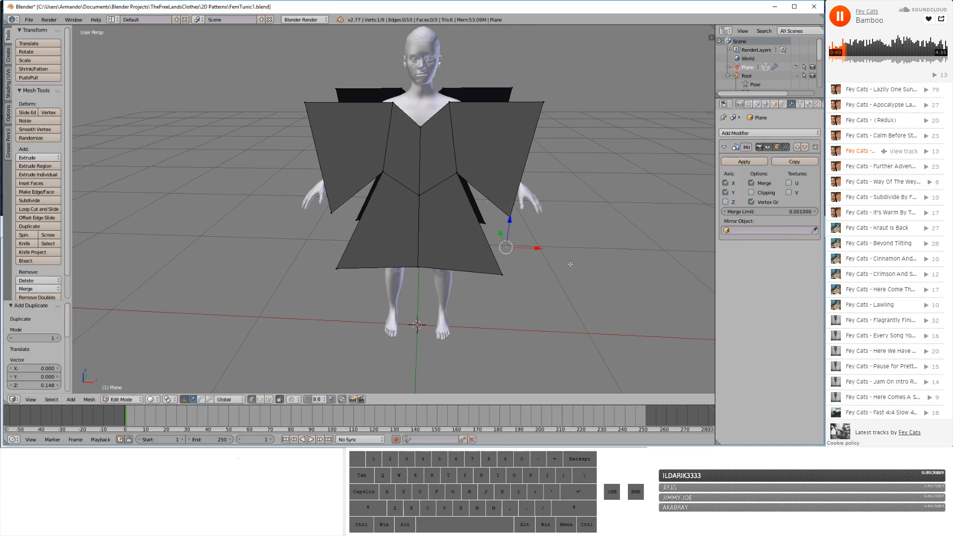
key("x")
left_click(516, 259)
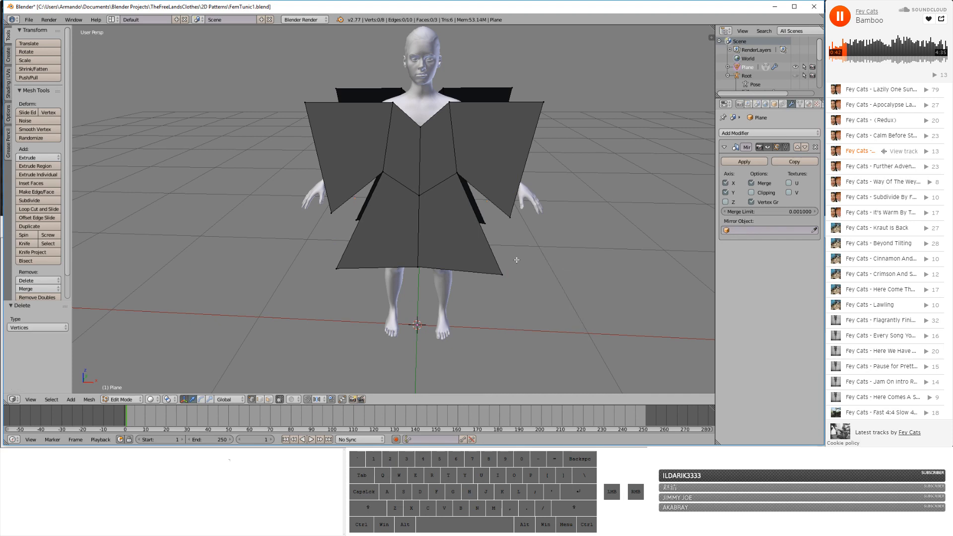
left_click(792, 105)
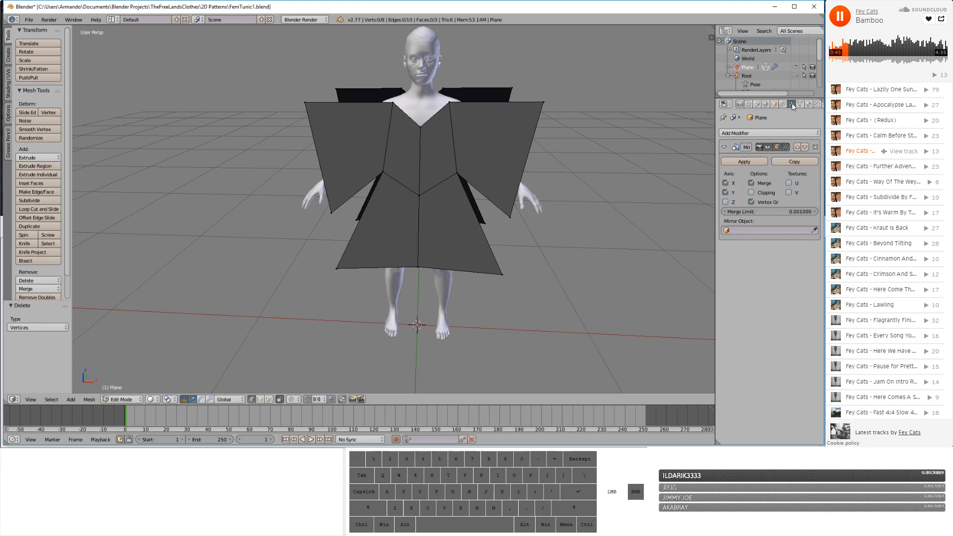
left_click(770, 134)
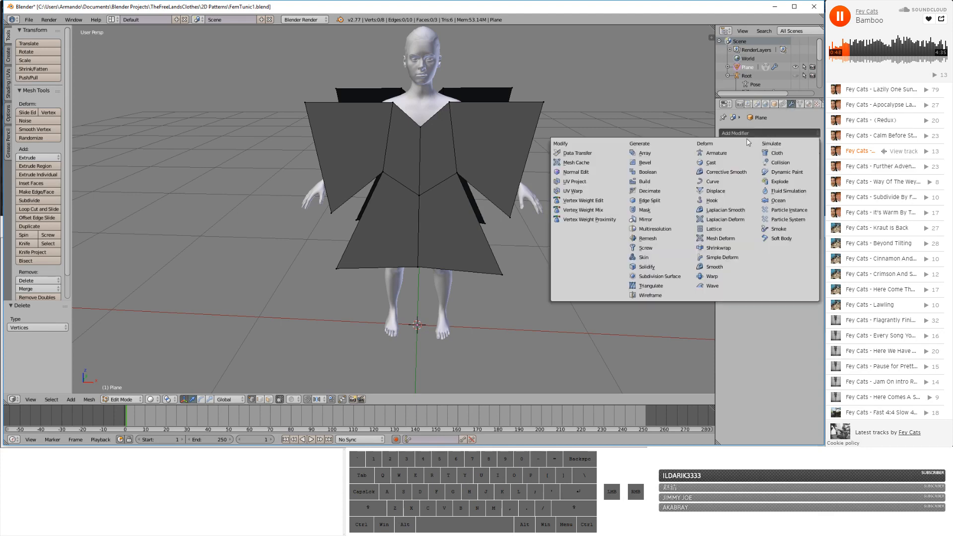
left_click(673, 221)
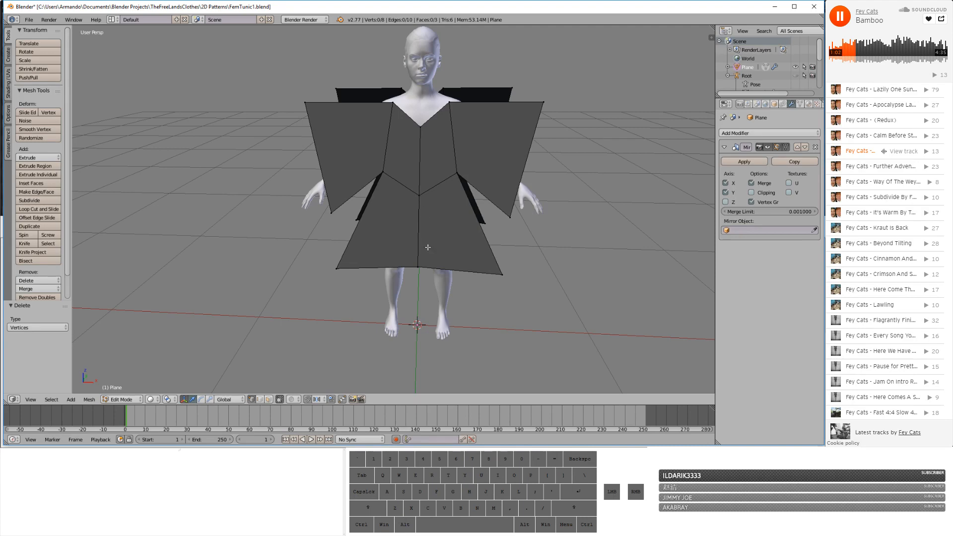
key("c")
left_click_drag(489, 271, 420, 268)
left_click_drag(418, 194, 446, 179)
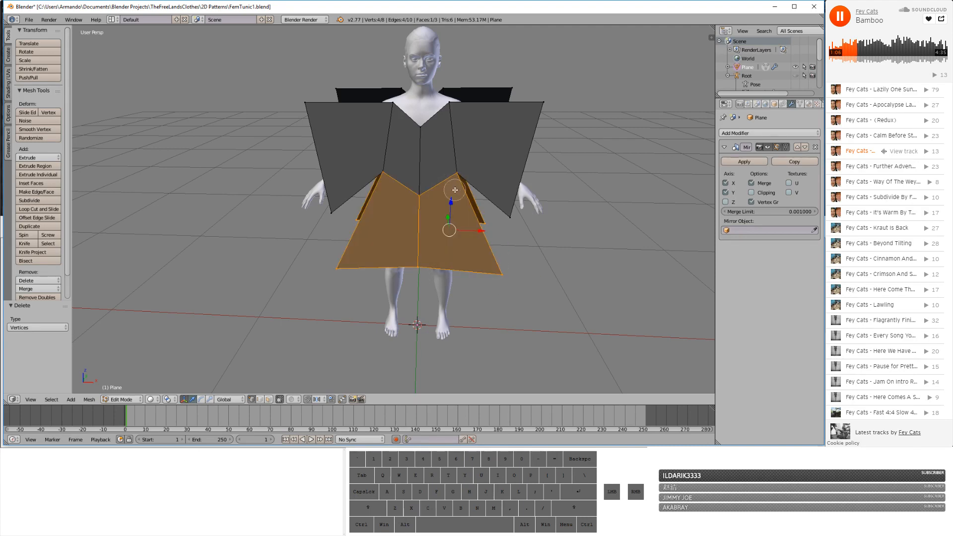
left_click(517, 229)
key("Escape")
key("a")
- Try filling a face between the skirt's lower side corner, the sleeve's lower corner and the underarm vertex, and undo it
key("c")
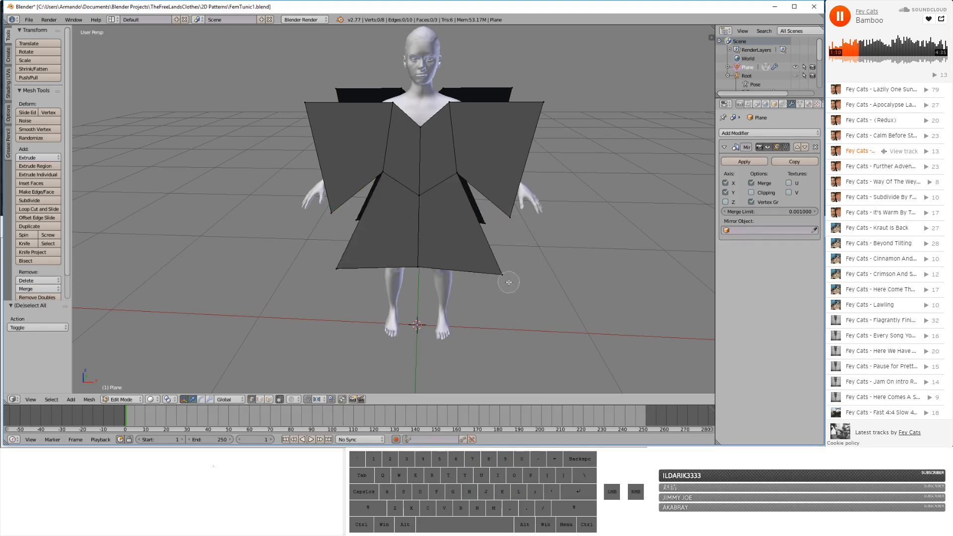
left_click(508, 282)
left_click(513, 226)
left_click(453, 175)
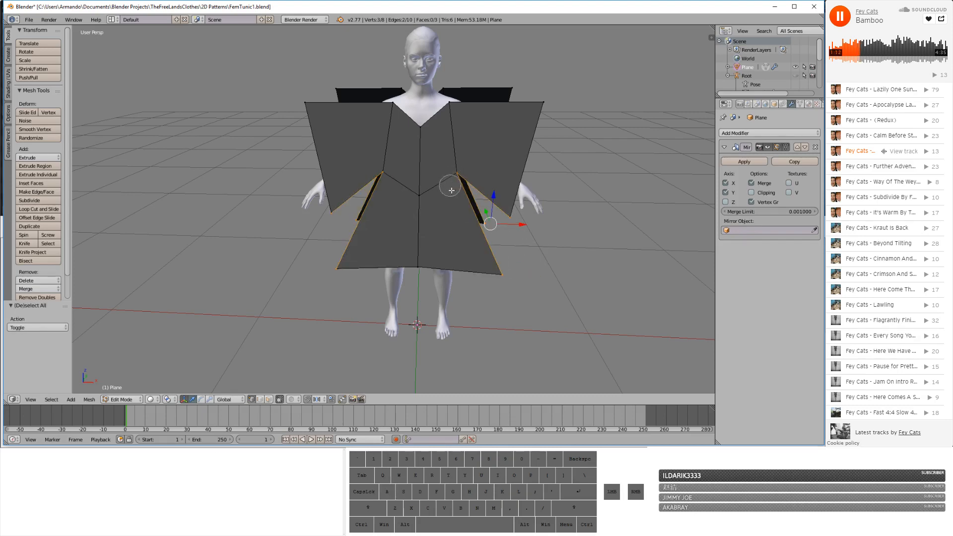
key("Escape")
mouse_move(491, 215)
middle_mouse_down()
mouse_move(415, 208)
mouse_move(516, 228)
middle_mouse_up()
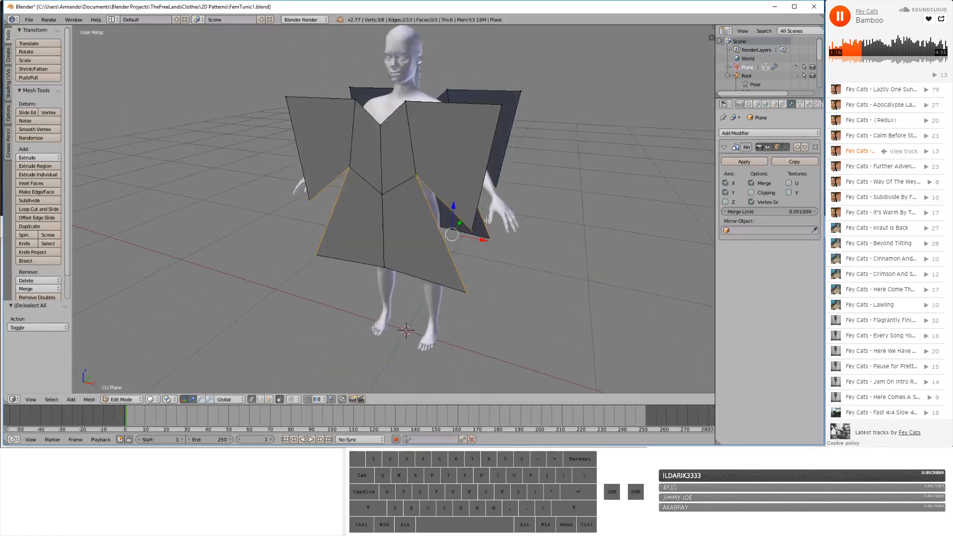
scroll(521, 233, "up", 1)
key("f")
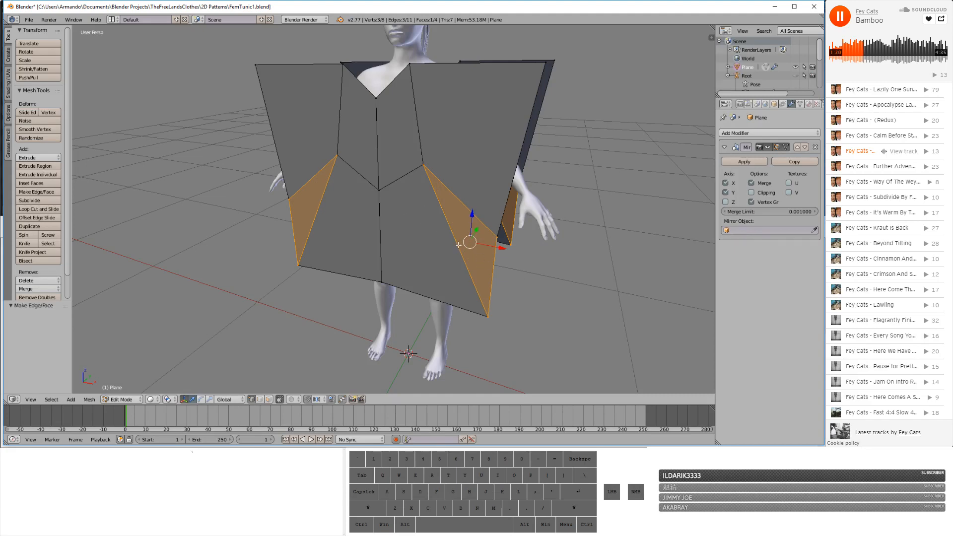
key("ctrl+z")
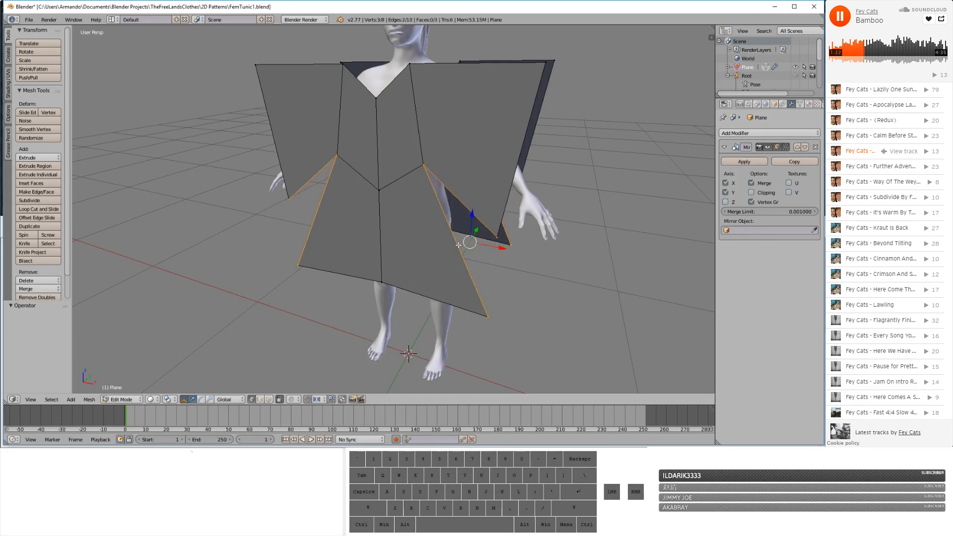
- Reopen the recent file FemTunic1.blend and look at how the front and back pattern pieces stand around the body
middle_click_drag(458, 244, 449, 65)
middle_click_drag(500, 103, 417, 126)
scroll(391, 148, "up", 3)
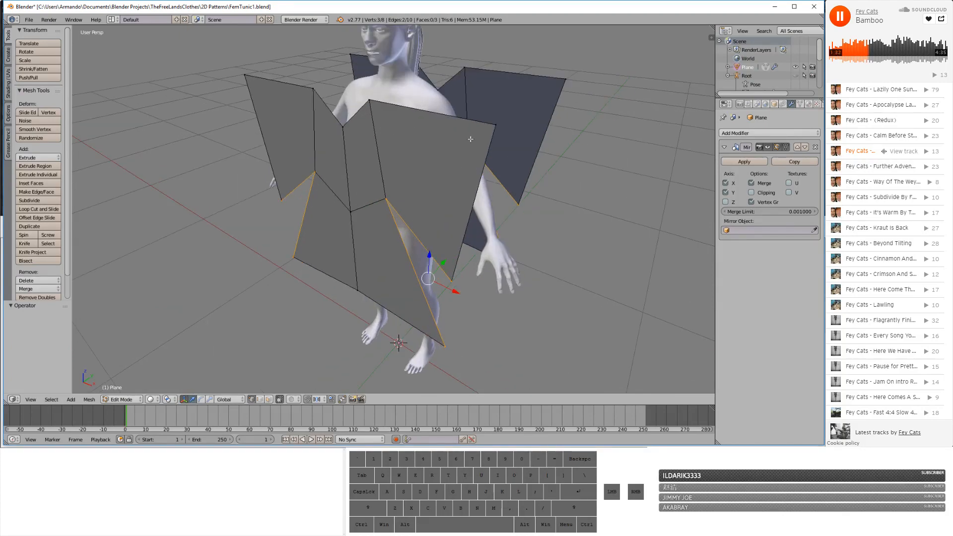
mouse_move(471, 139)
middle_mouse_down()
mouse_move(571, 135)
mouse_move(474, 131)
middle_mouse_up()
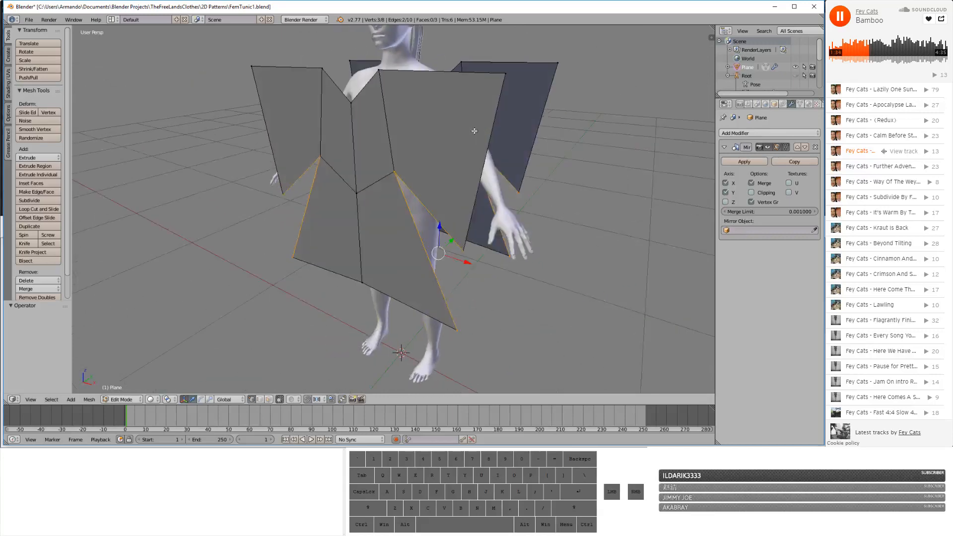
left_click(30, 21)
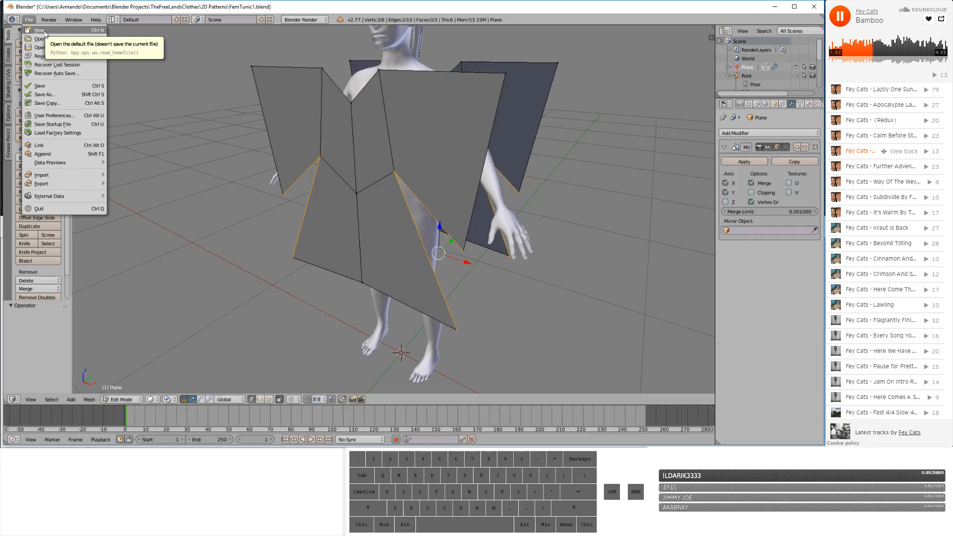
left_click(55, 48)
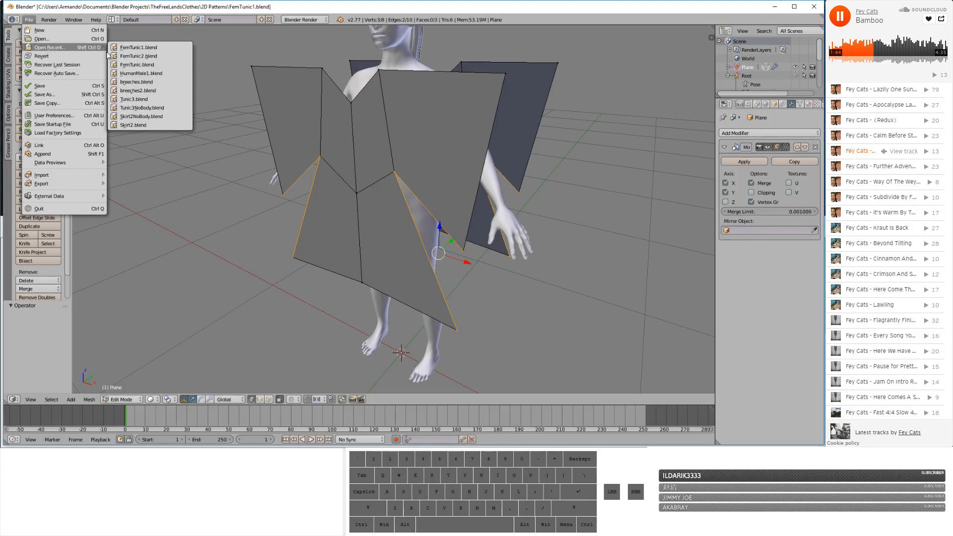
left_click(133, 48)
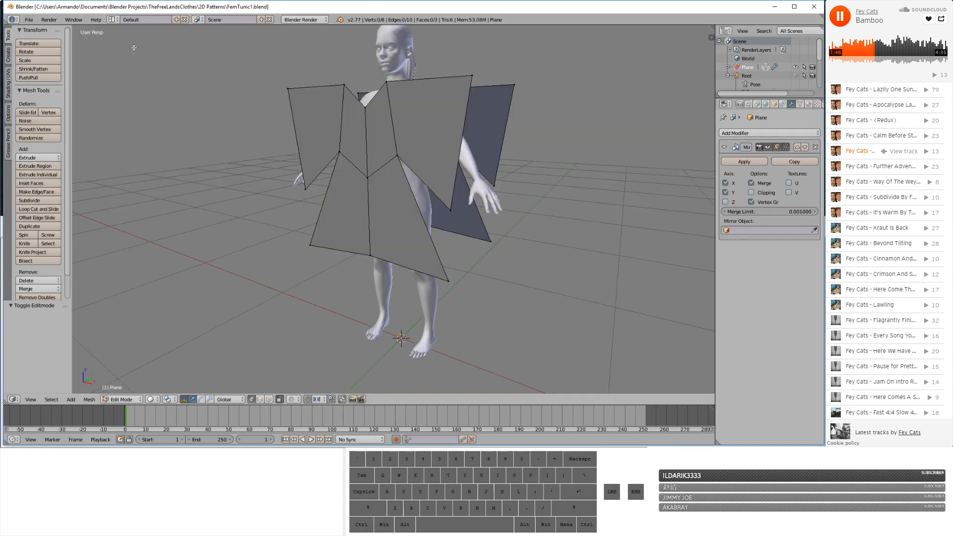
left_click(29, 20)
middle_click_drag(445, 108, 402, 144)
scroll(372, 127, "up", 3)
scroll(480, 124, "down", 2)
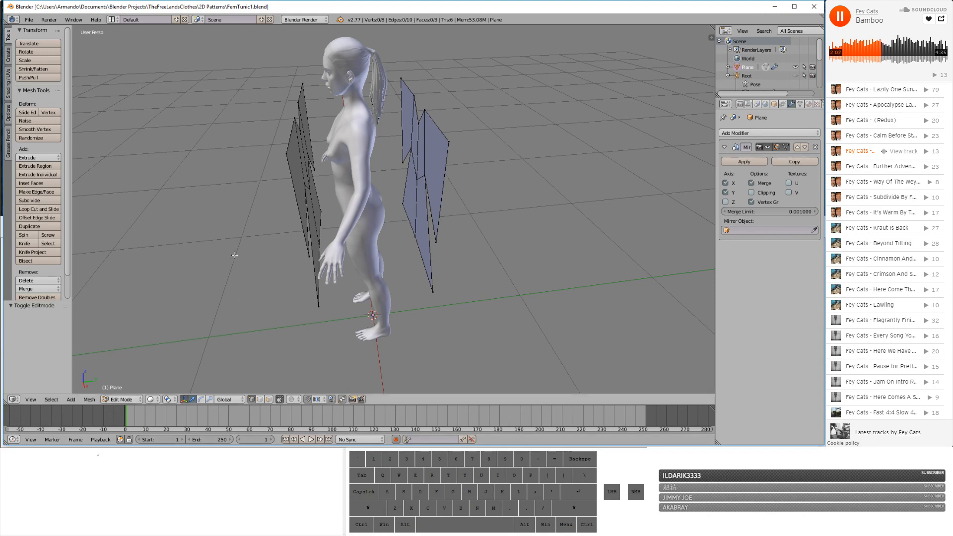
middle_click_drag(235, 256, 287, 191)
- Open the recent file FemTunic2.blend and examine the draped cloth around the chest, underarm and sleeve
key("a")
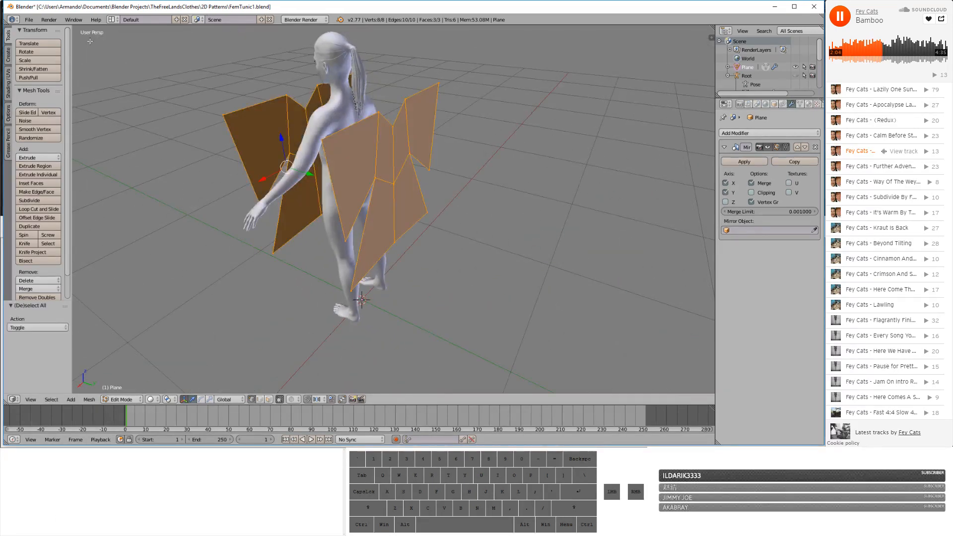
left_click(29, 19)
left_click(49, 47)
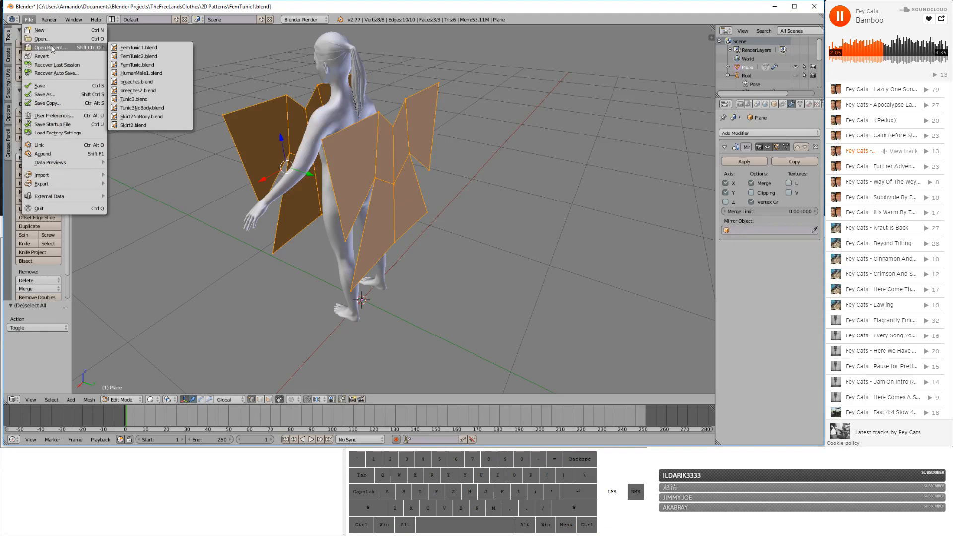
left_click(154, 57)
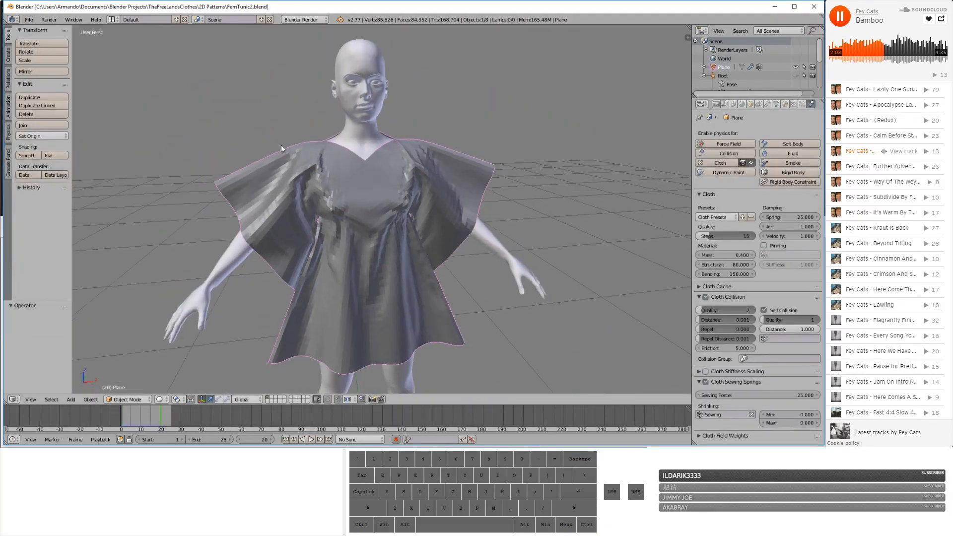
middle_click_drag(281, 145, 259, 164)
scroll(260, 164, "up", 4)
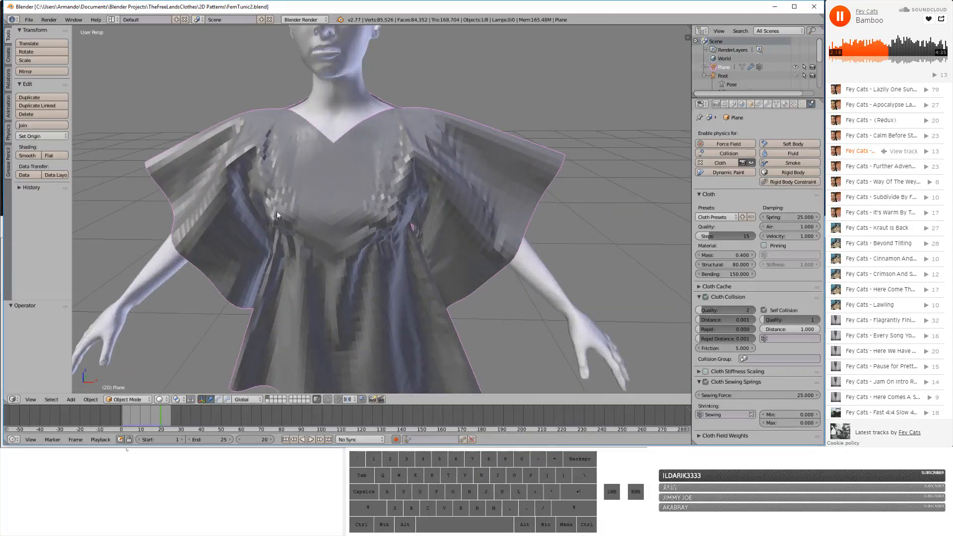
middle_click_drag(276, 210, 234, 180)
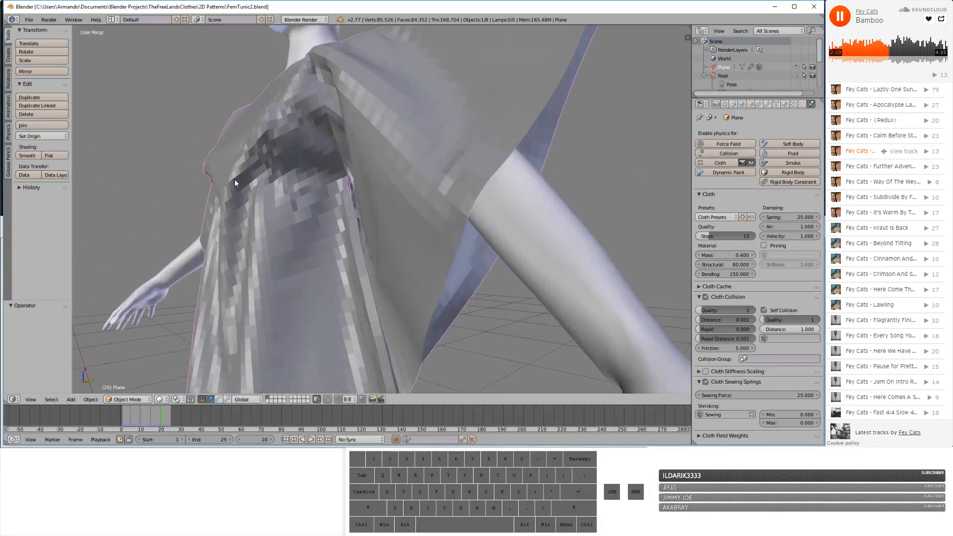
middle_click_drag(343, 182, 375, 213)
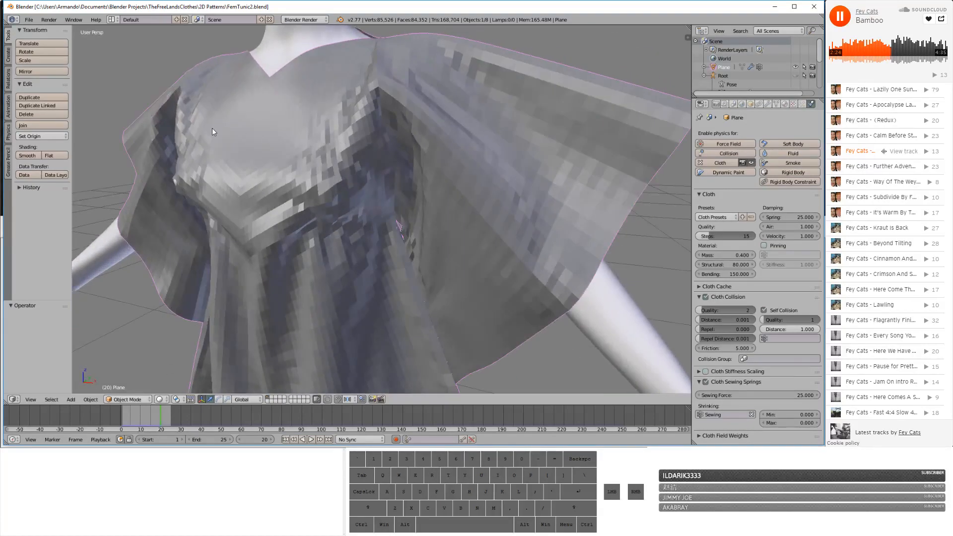
- Return the cloth simulation to its first frame and inspect the subdivided pattern and its sewing edges in Edit Mode
left_click(286, 439)
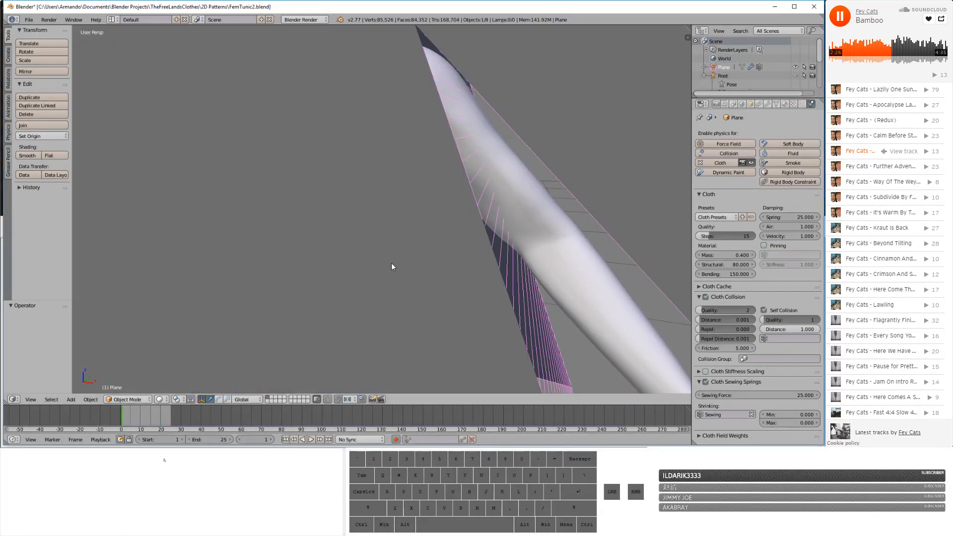
scroll(391, 267, "down", 6)
middle_click_drag(392, 266, 445, 260)
left_click(128, 399)
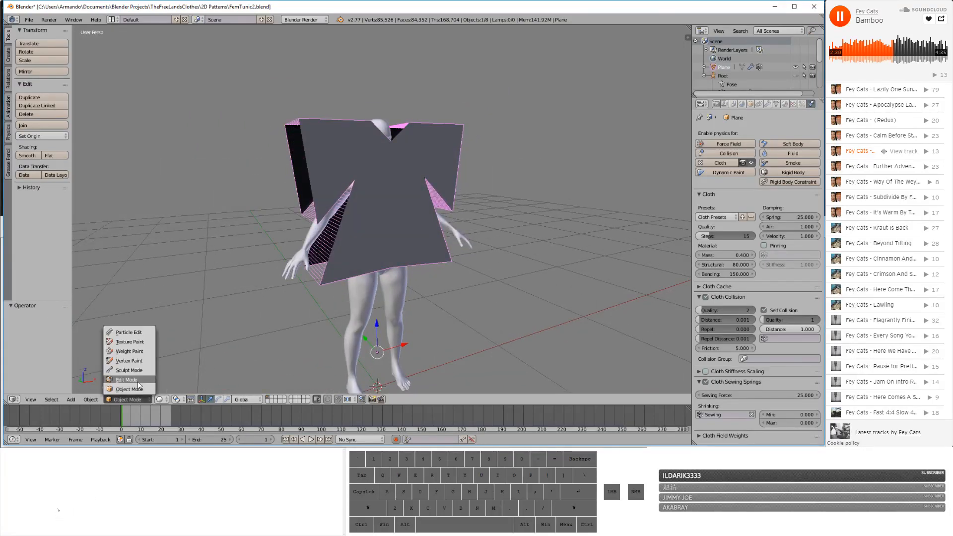
left_click(124, 383)
scroll(334, 255, "up", 5)
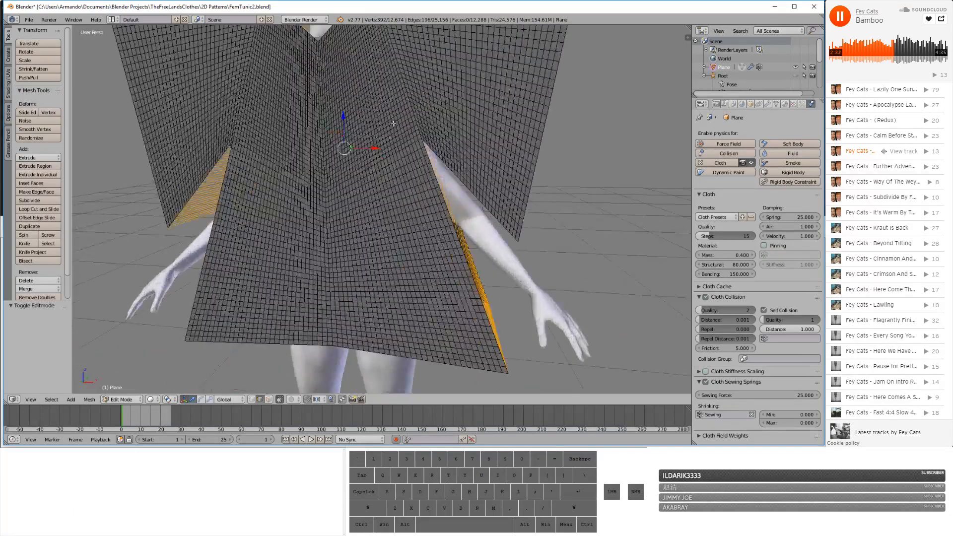
middle_click_drag(428, 151, 453, 219, "shift")
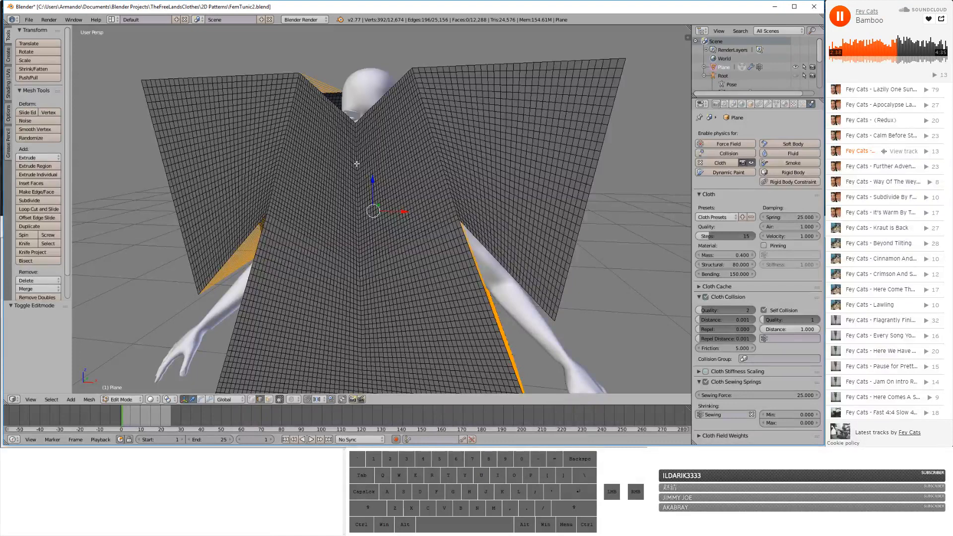
scroll(357, 164, "down", 4)
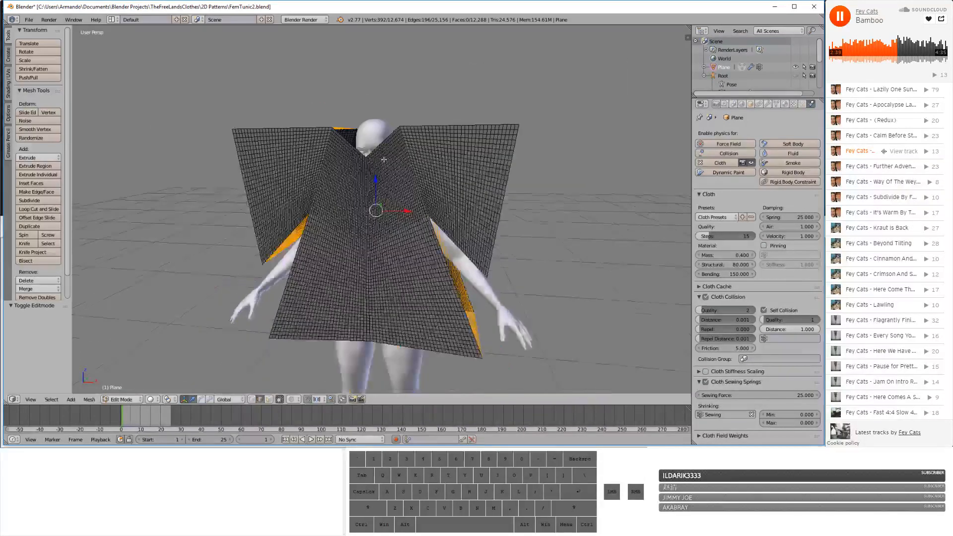
- Reopen the recent file FemTunic1.blend and select the entire tunic pattern mesh
left_click(29, 19)
left_click(50, 47)
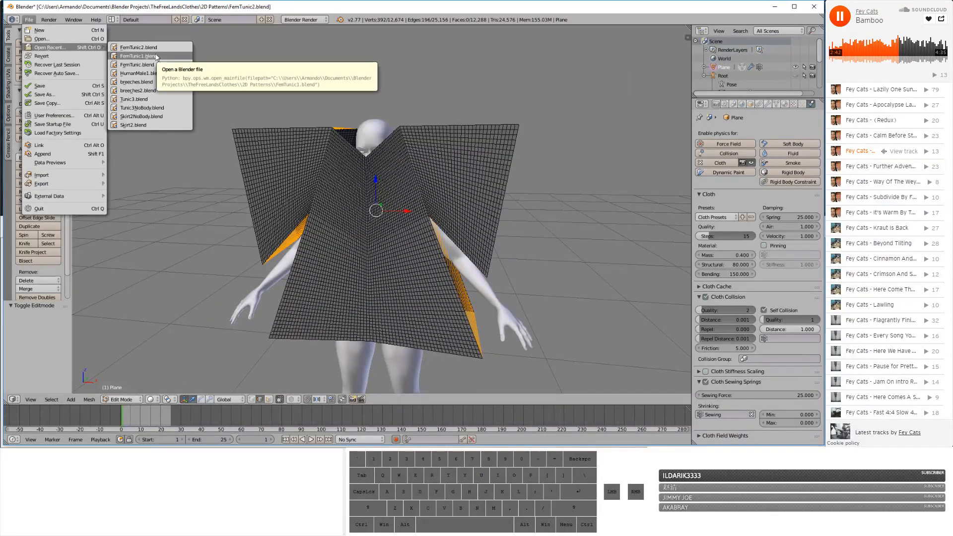
left_click(149, 56)
middle_click_drag(465, 160, 377, 178)
scroll(377, 179, "up", 3)
key("a")
middle_click_drag(374, 110, 487, 111)
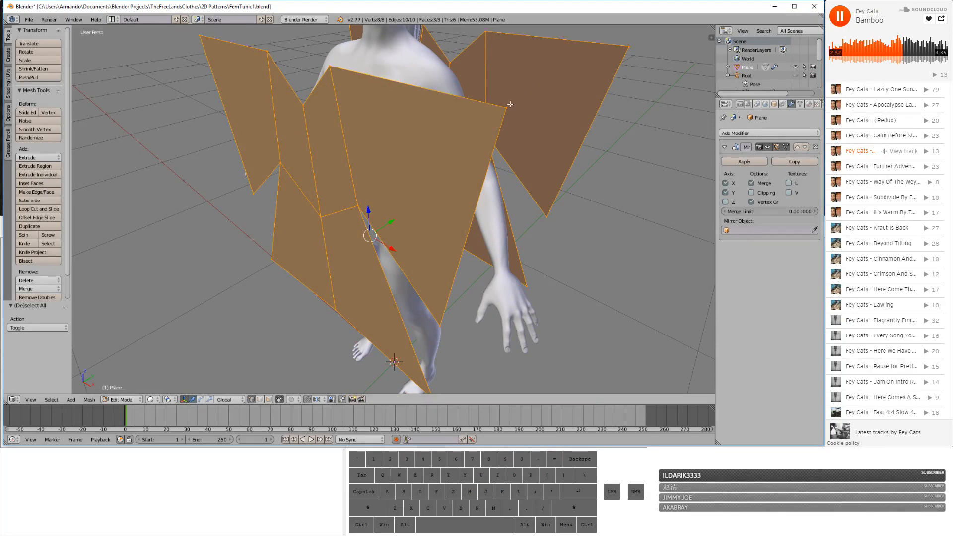
middle_click_drag(647, 60, 489, 126)
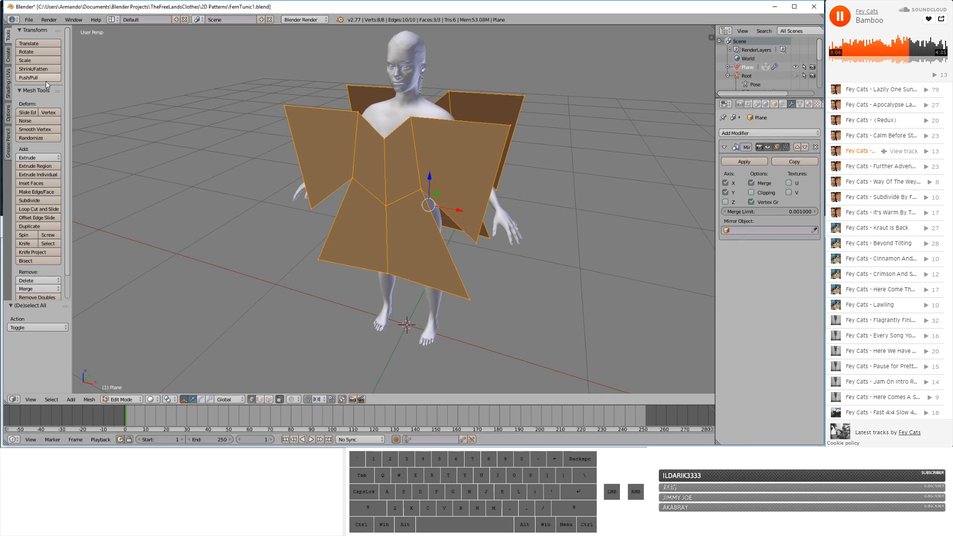
- Subdivide the entire tunic pattern mesh five times with one cut each
left_click(37, 200)
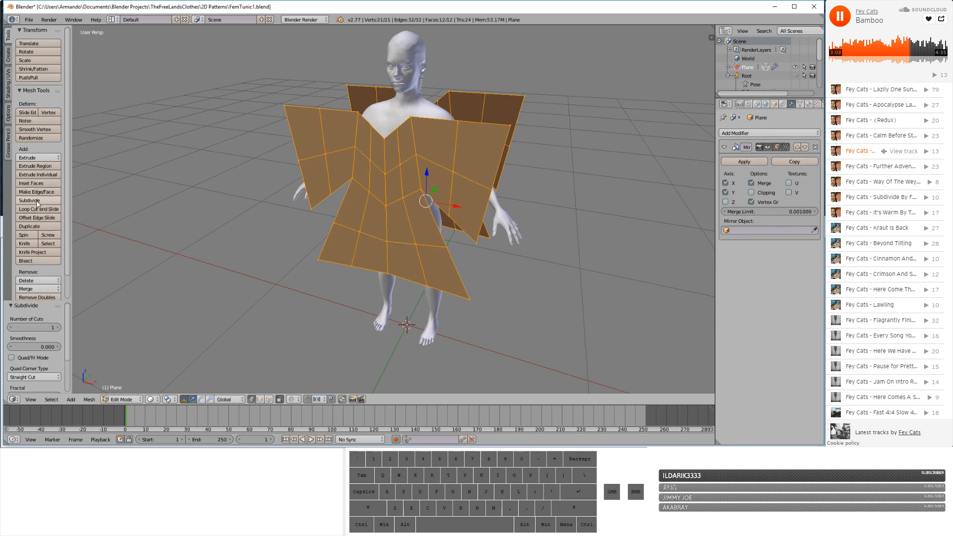
left_click(37, 201)
left_click(37, 200)
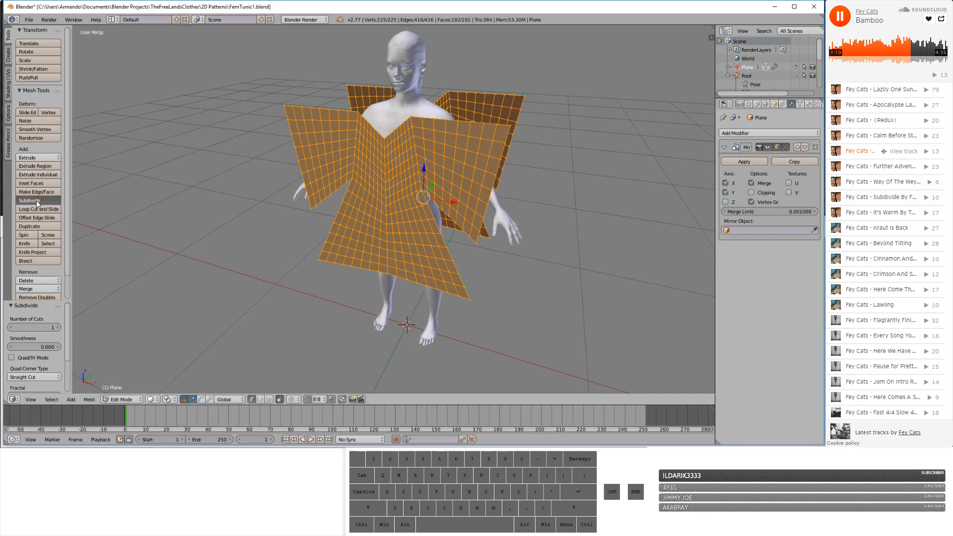
left_click(37, 200)
middle_click_drag(389, 103, 492, 64)
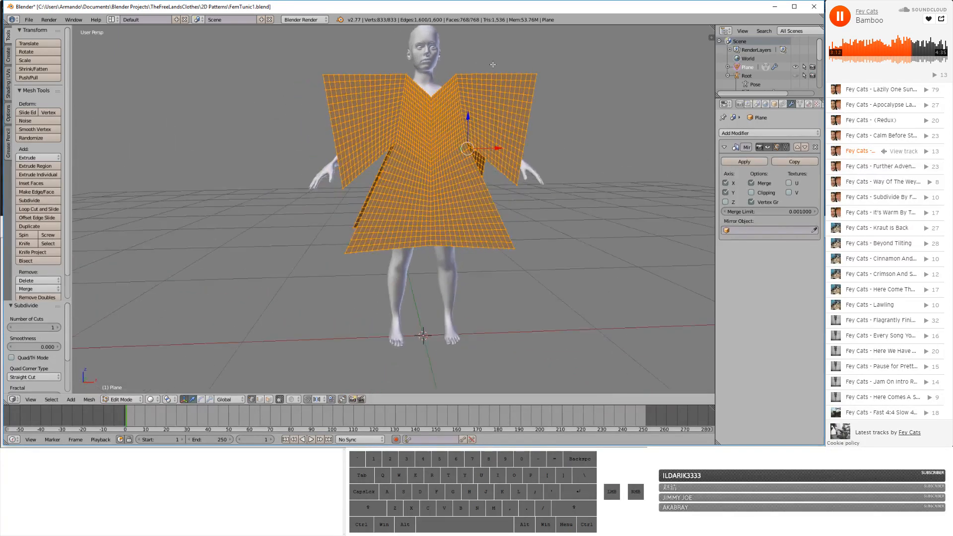
left_click(40, 202)
scroll(392, 164, "up", 6)
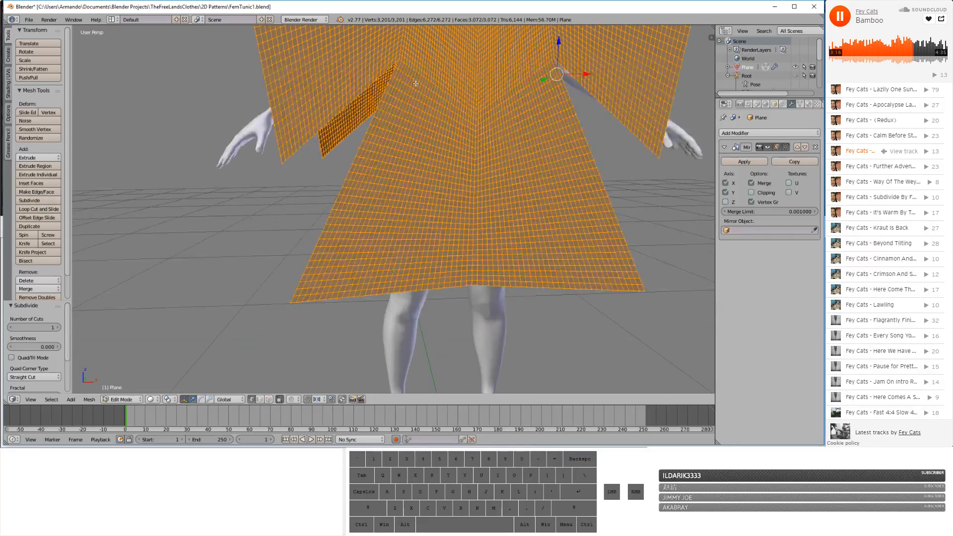
middle_click_drag(387, 64, 359, 234, "shift")
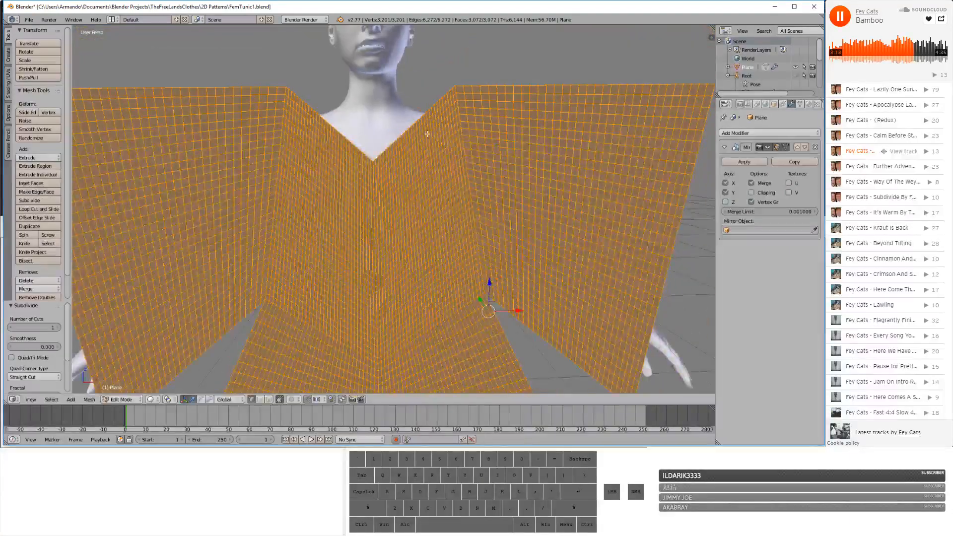
middle_click_drag(426, 134, 409, 127)
scroll(372, 151, "down", 3)
scroll(380, 130, "up", 1)
scroll(405, 116, "up", 2)
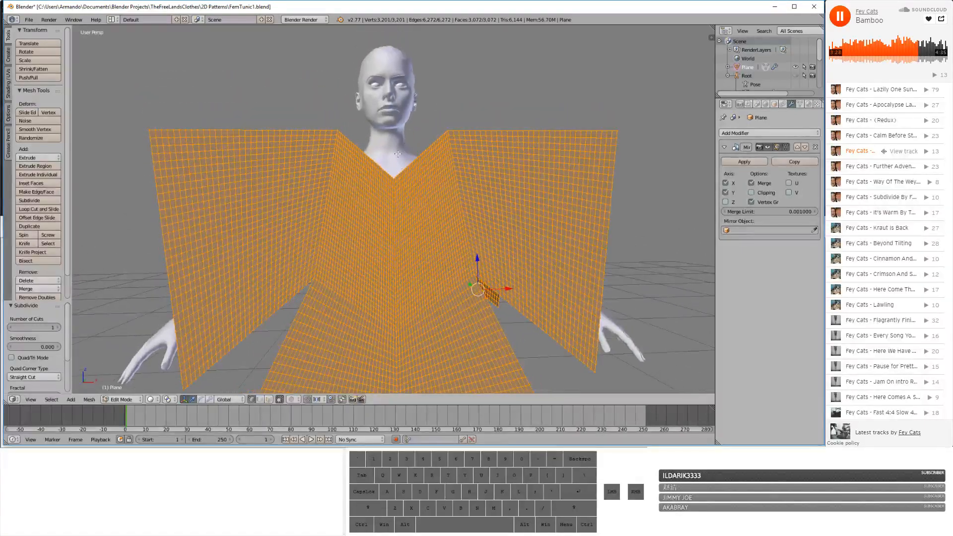
- Clear the selection and select the upper edge loop running along the front pattern's shoulders and V-neckline
key("a")
key("c")
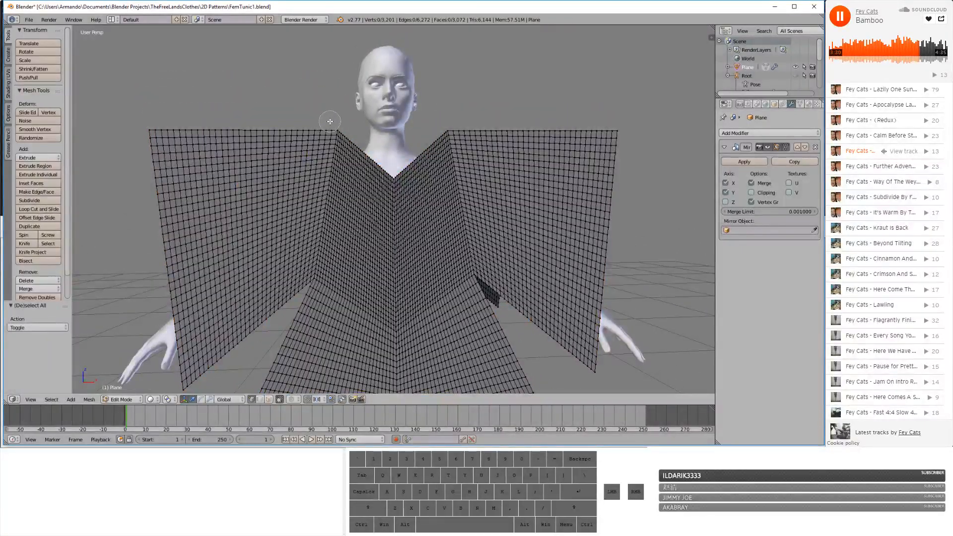
key("a")
key("Escape")
key("alt")
left_click(317, 130, "alt")
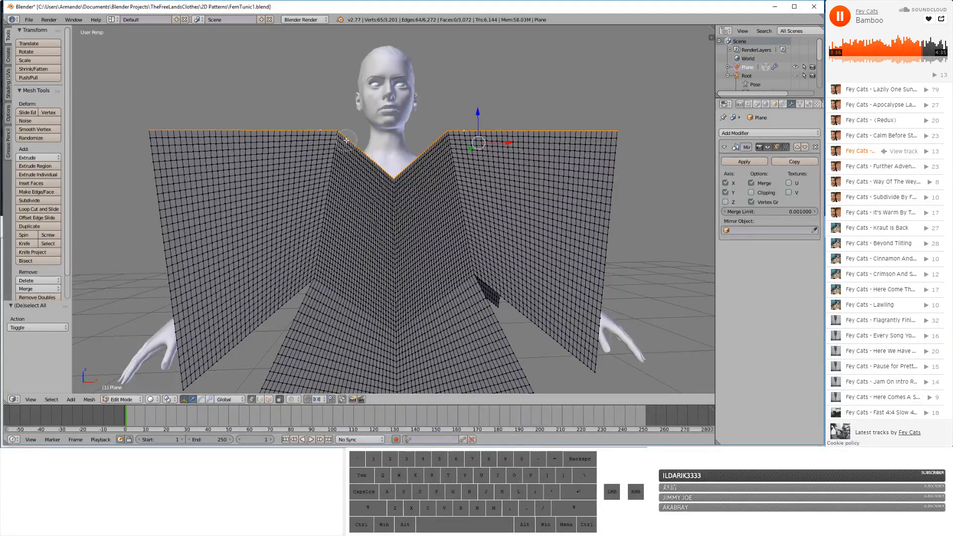
mouse_move(350, 136)
middle_mouse_down()
mouse_move(387, 176)
mouse_move(402, 144)
mouse_move(496, 123)
middle_mouse_up()
right_click(387, 176)
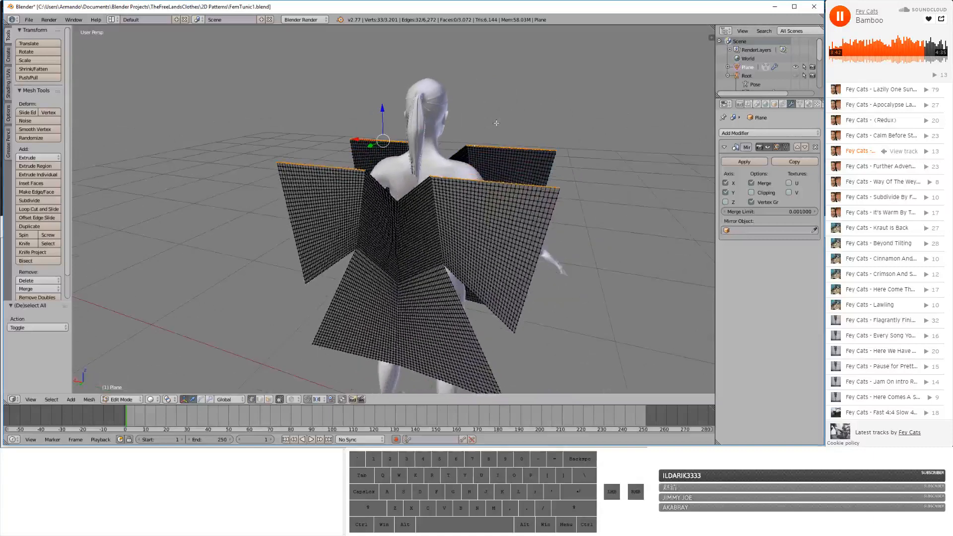
- Undo the edge-loop selection and the five subdivisions of the tunic pattern
key("ctrl+z")
key("ctrl+z")
key("ctrl+z")
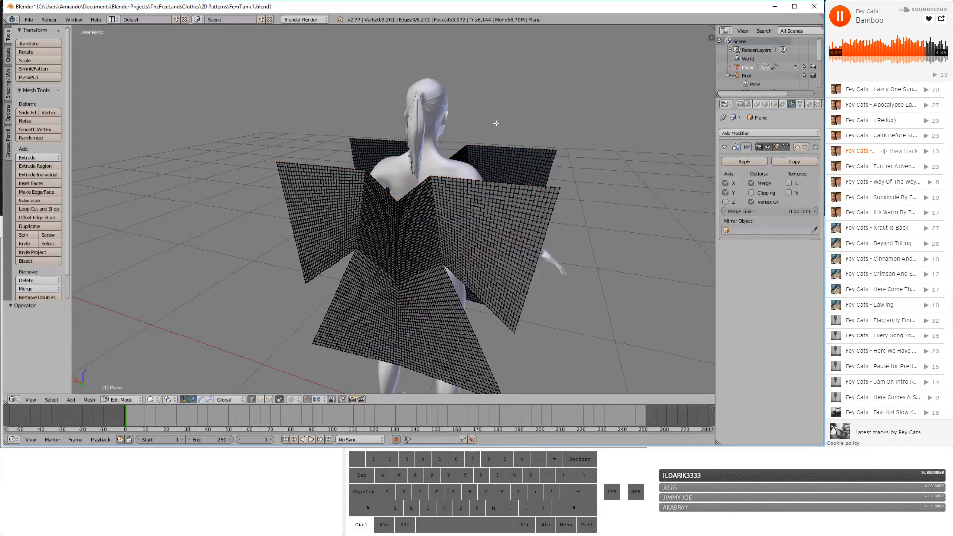
key("ctrl+z")
key("ctrl+z")
key("ctrl+z")
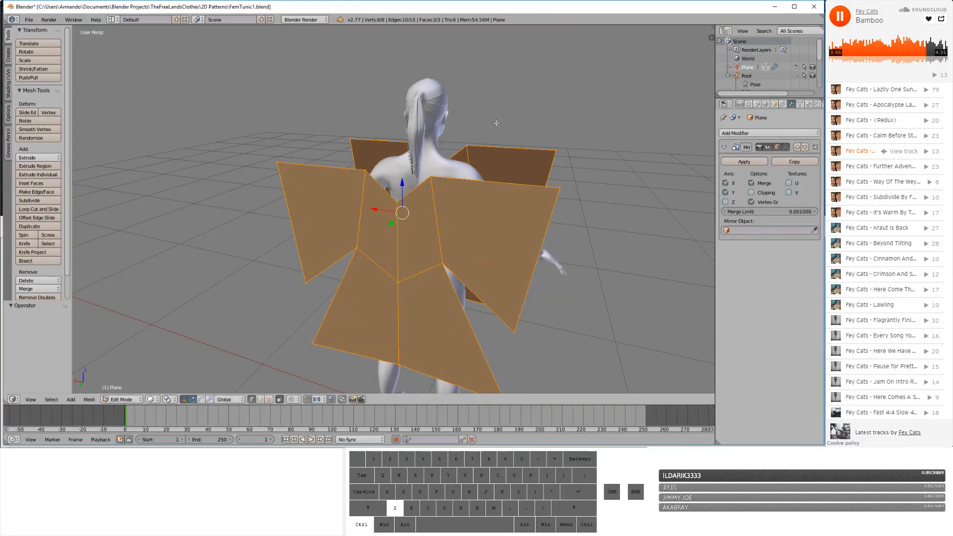
- Try to move the center vertex of the back neckline along the Z axis
key("a")
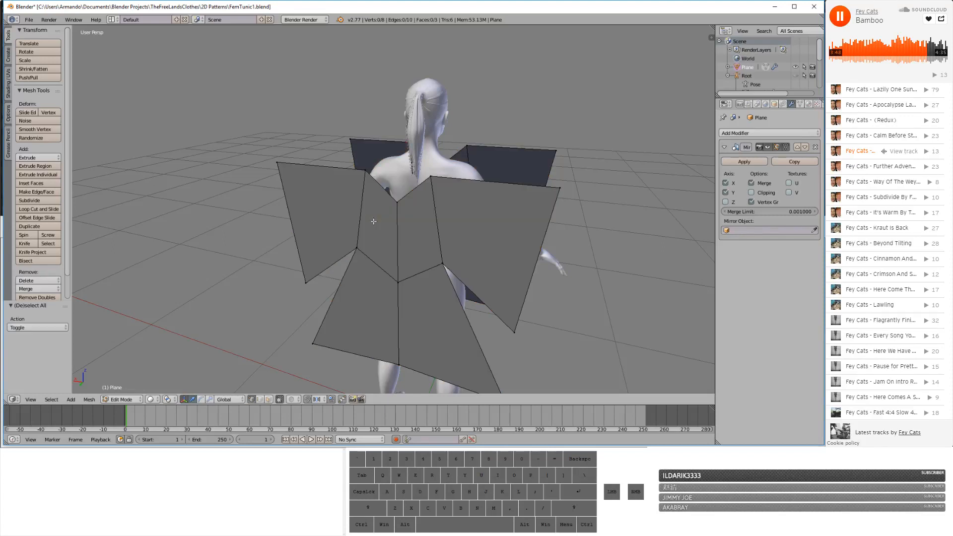
left_click(396, 203)
key("g")
key("z")
right_click(399, 192)
- Apply the tunic pattern's Mirror modifier in Object Mode
left_click(743, 163)
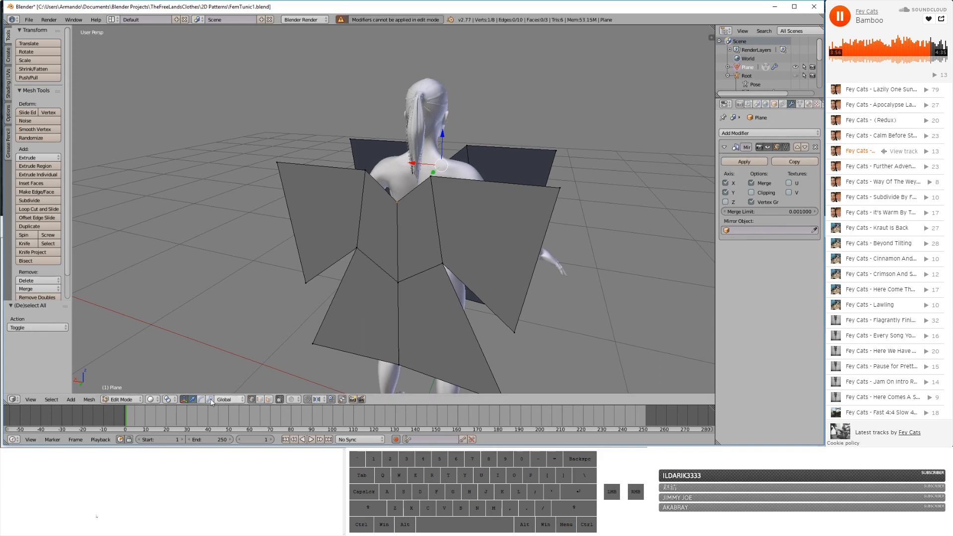
left_click(131, 400)
left_click(127, 389)
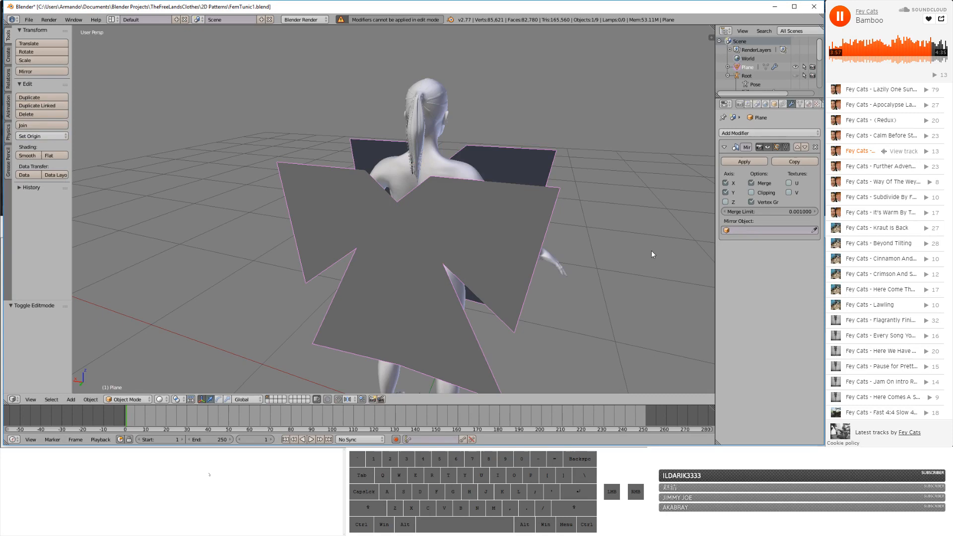
left_click(744, 162)
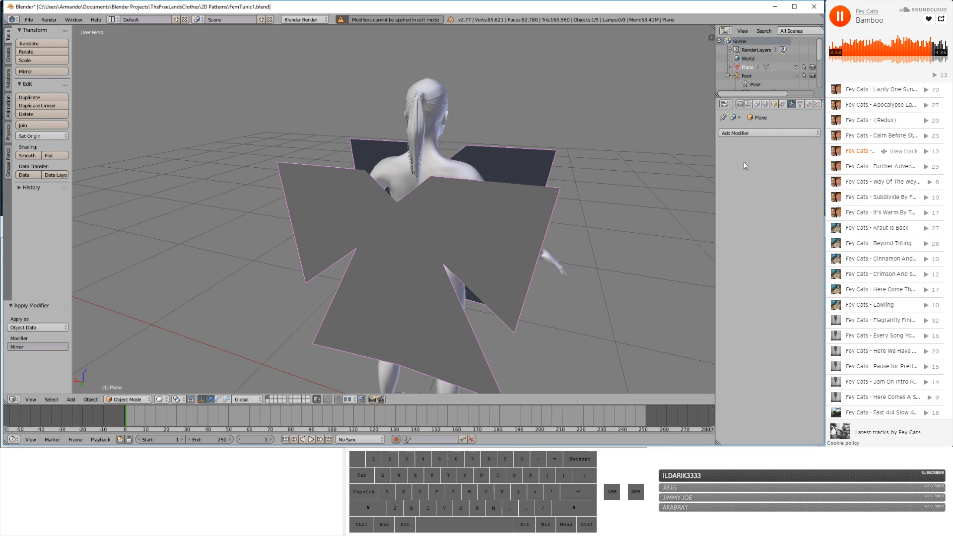
- In Edit Mode, raise the center vertex of the tunic's back neckline about 0.081 along the Z axis
left_click(126, 400)
left_click(132, 384)
key("a")
key("a")
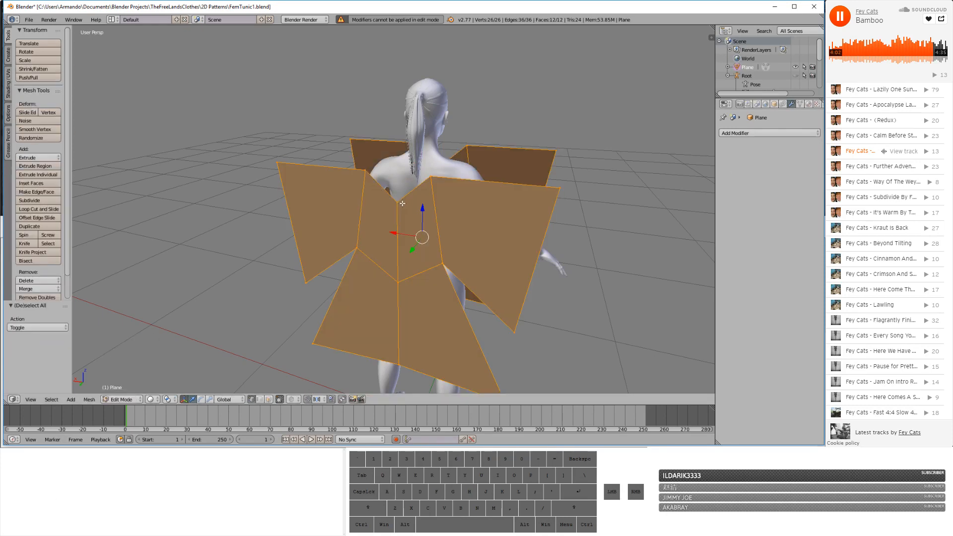
key("a")
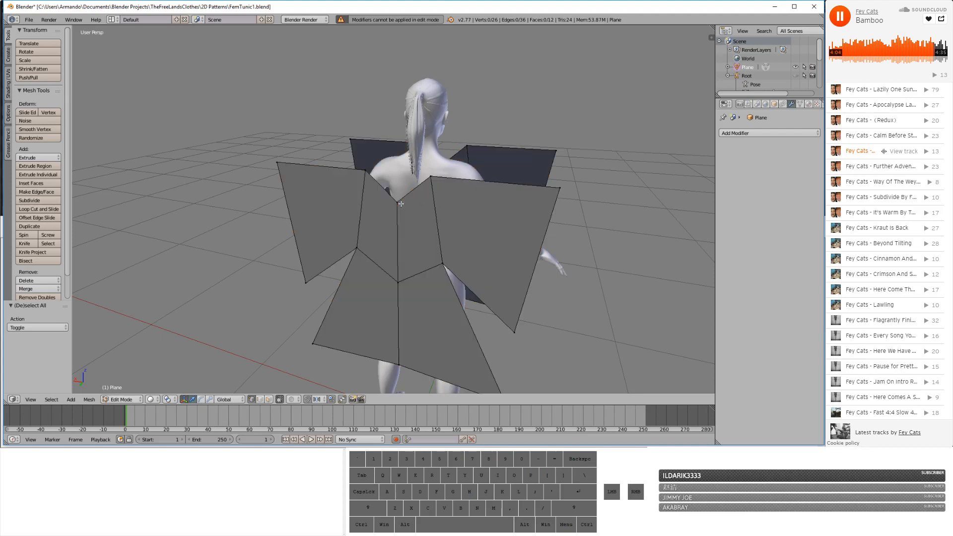
right_click(398, 202)
left_click(469, 210)
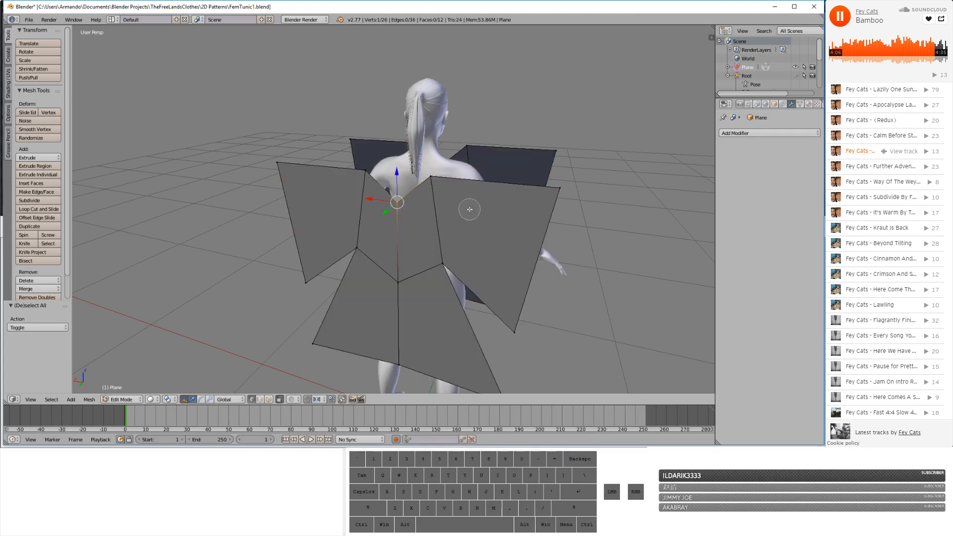
middle_click_drag(469, 209, 438, 210)
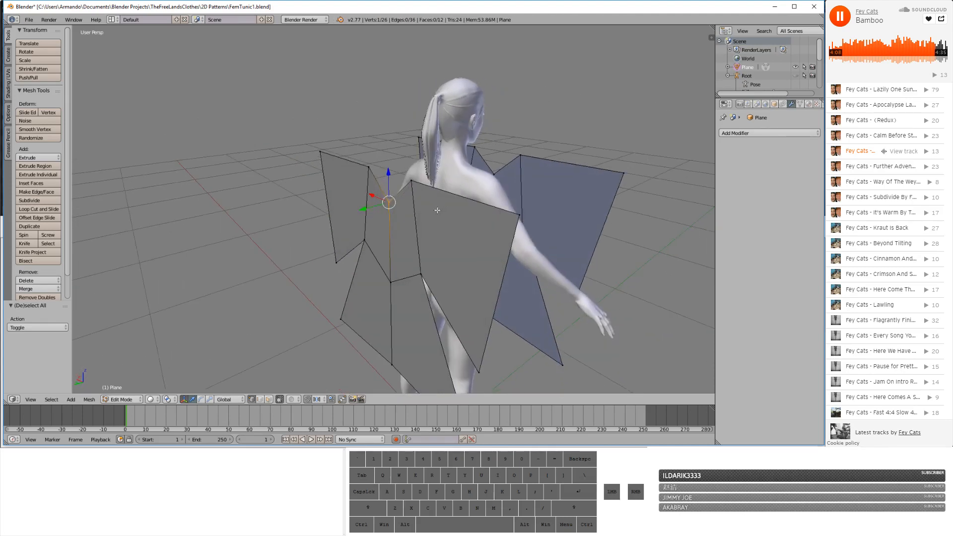
key("g")
key("z")
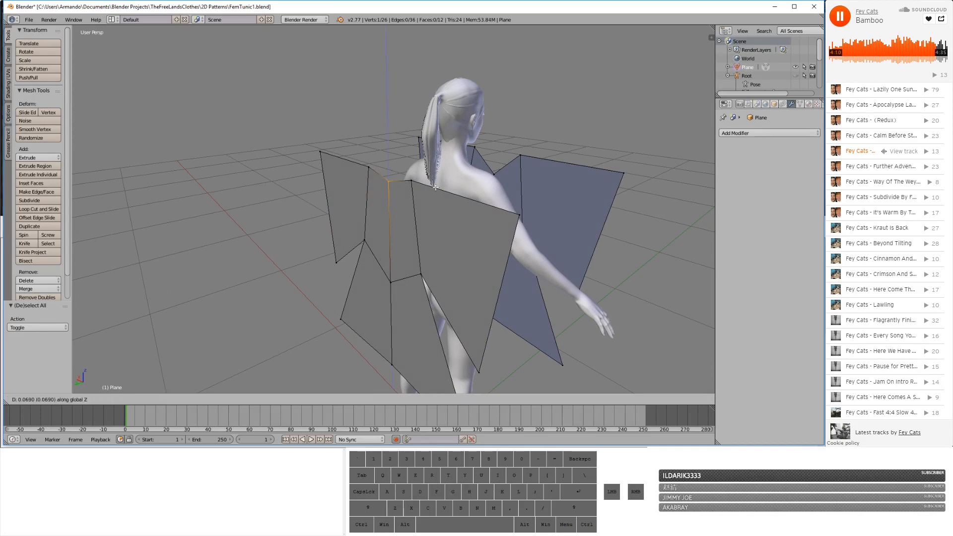
left_click(436, 185)
- Return to Object Mode and delete the character's ponytail hair mesh
middle_click_drag(435, 185, 256, 166)
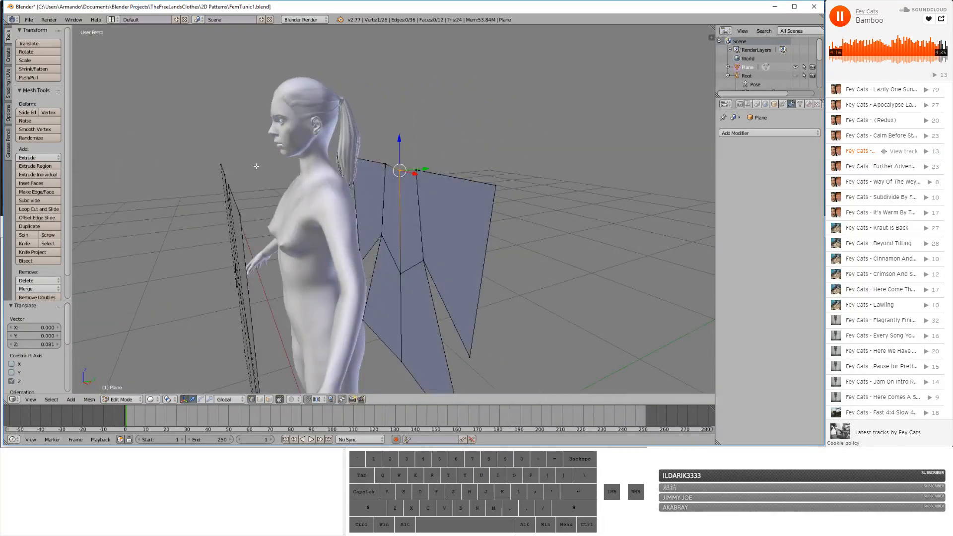
left_click(122, 399)
left_click(122, 395)
right_click(325, 94)
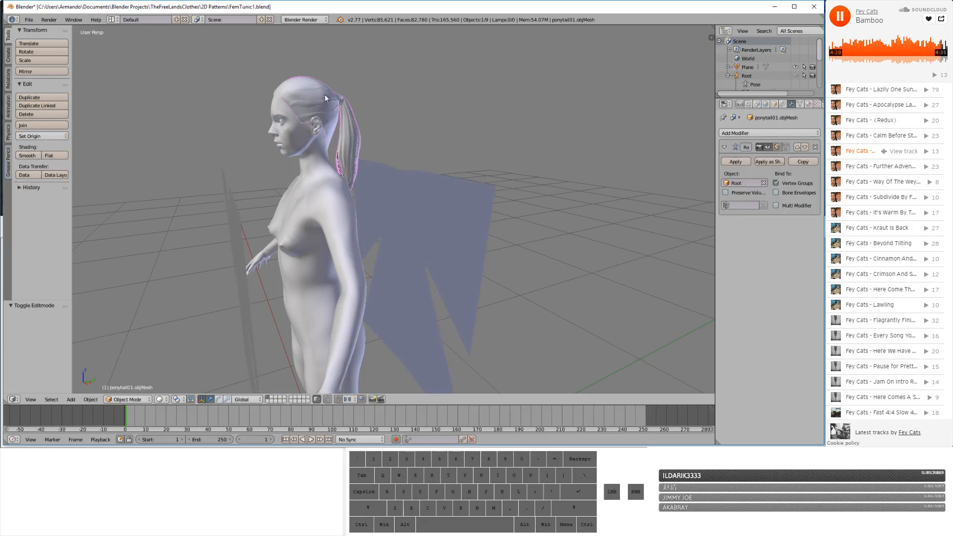
key("x")
left_click(324, 94)
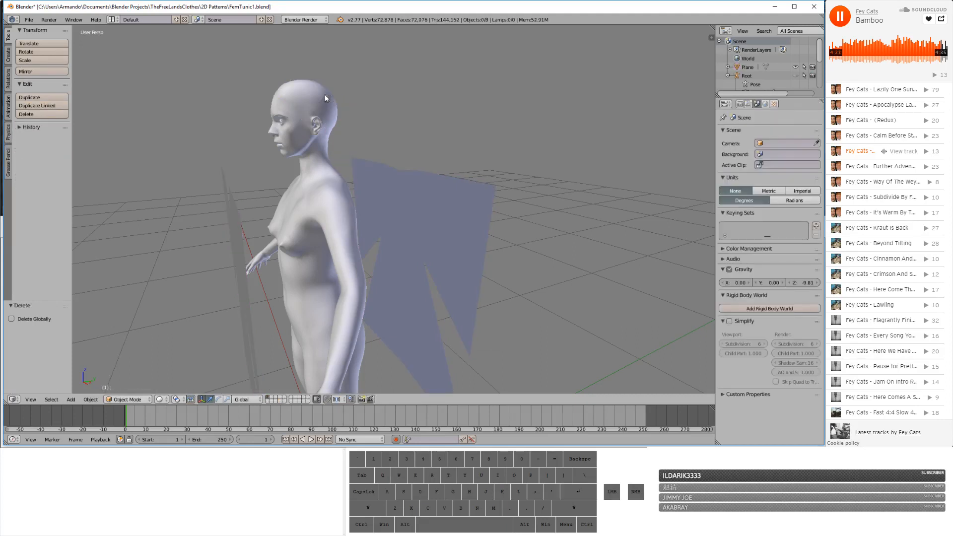
- Enable Collision physics on the female body mesh and set its soft body and cloth Outer distance to 0.015
right_click(412, 189)
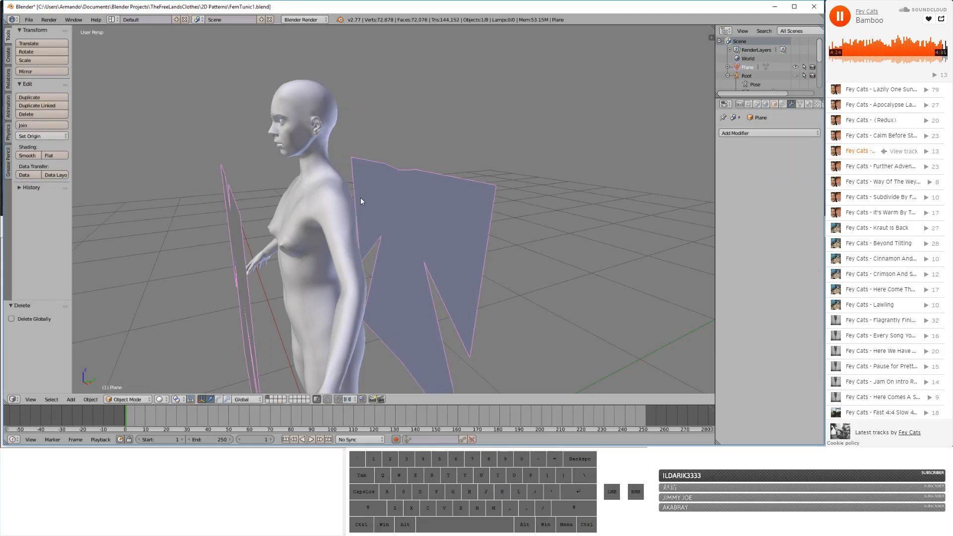
middle_click_drag(360, 197, 415, 198)
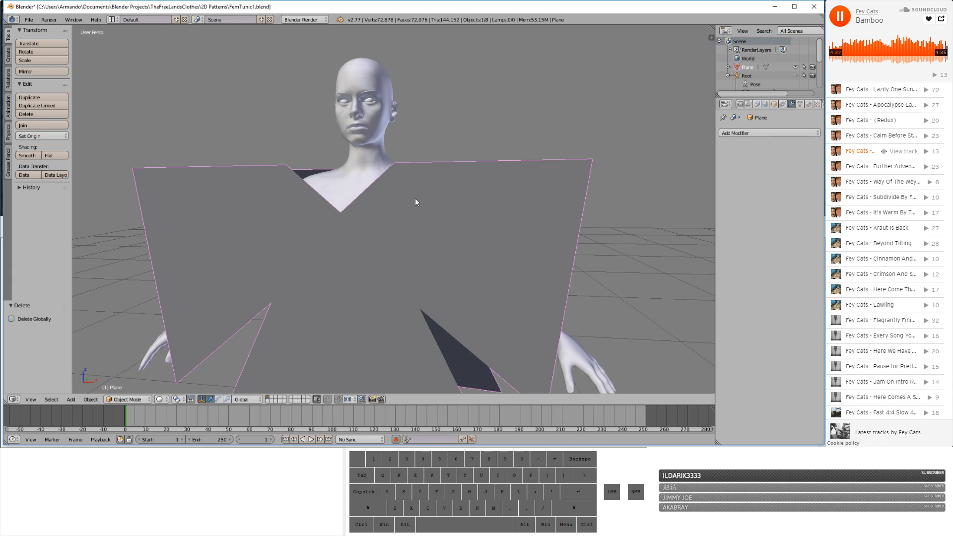
middle_click_drag(415, 199, 388, 205)
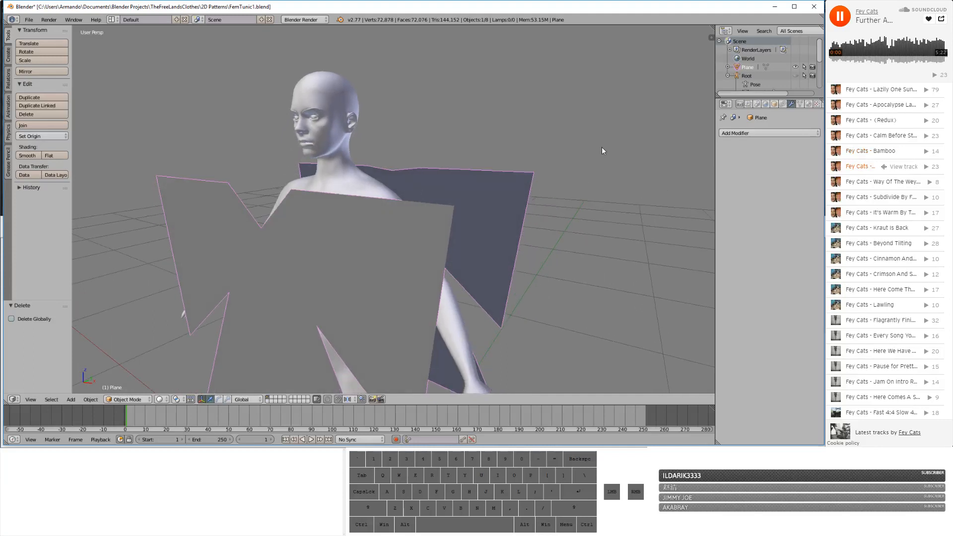
left_click(359, 170)
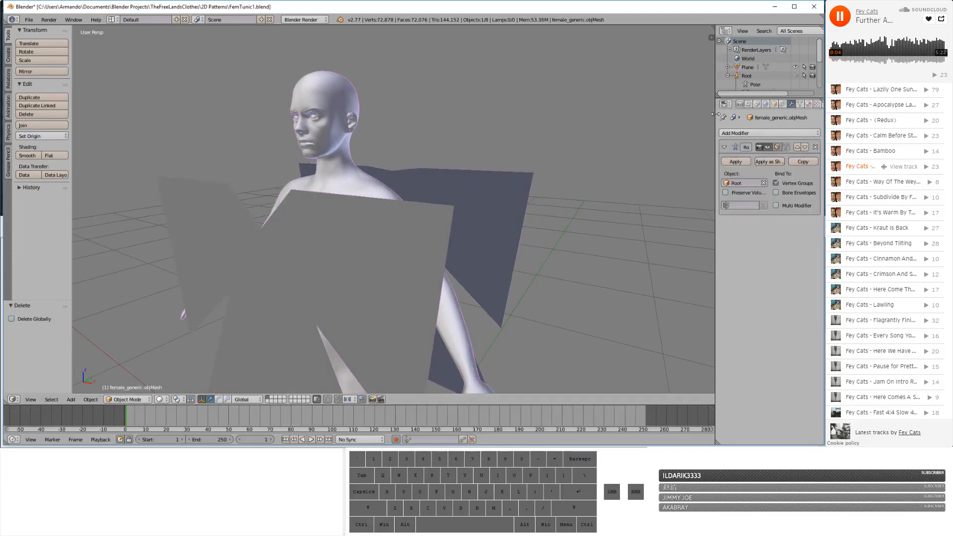
left_click_drag(716, 117, 682, 117)
left_click(799, 103)
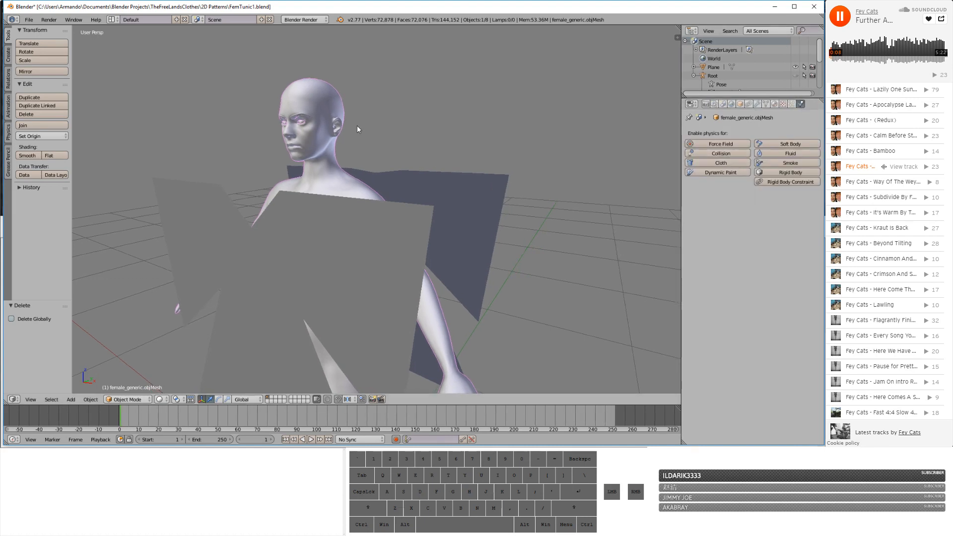
left_click(725, 154)
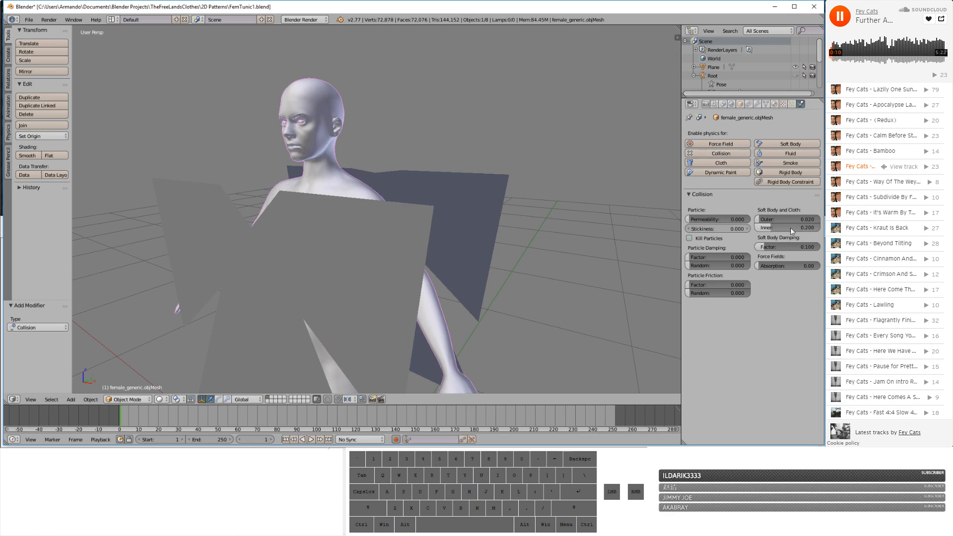
left_click(810, 219)
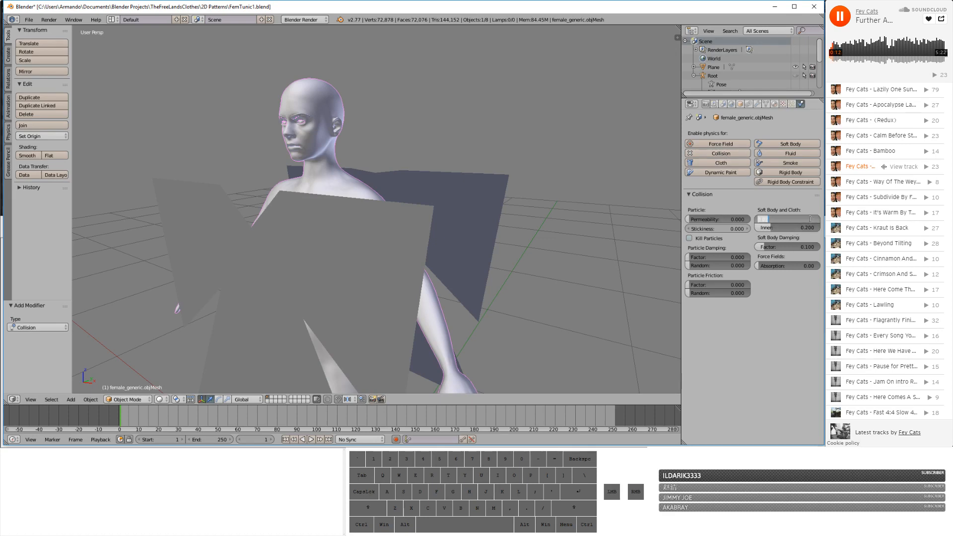
type("0.015")
key("Return")
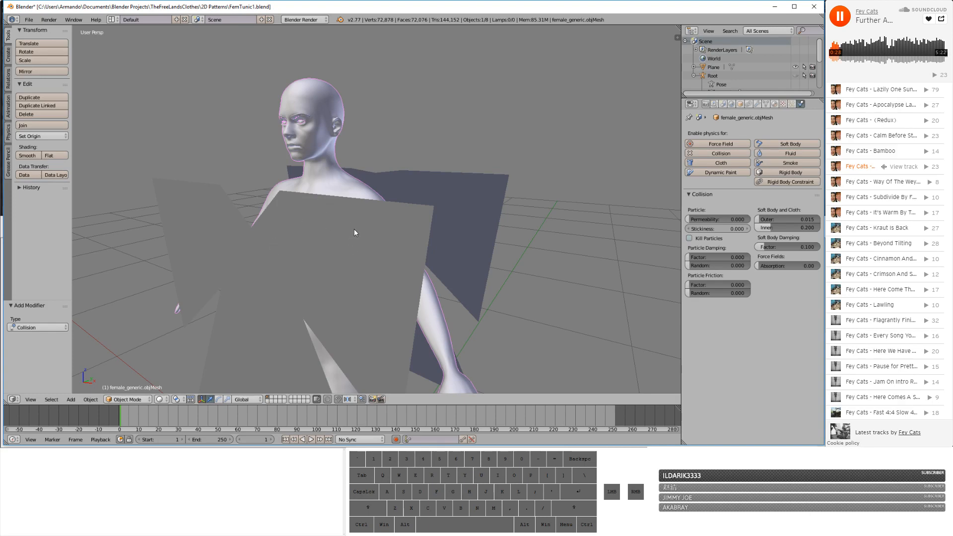
- Enable Cloth physics on the tunic pattern and test the simulation with the end frame set to 5
right_click(315, 259)
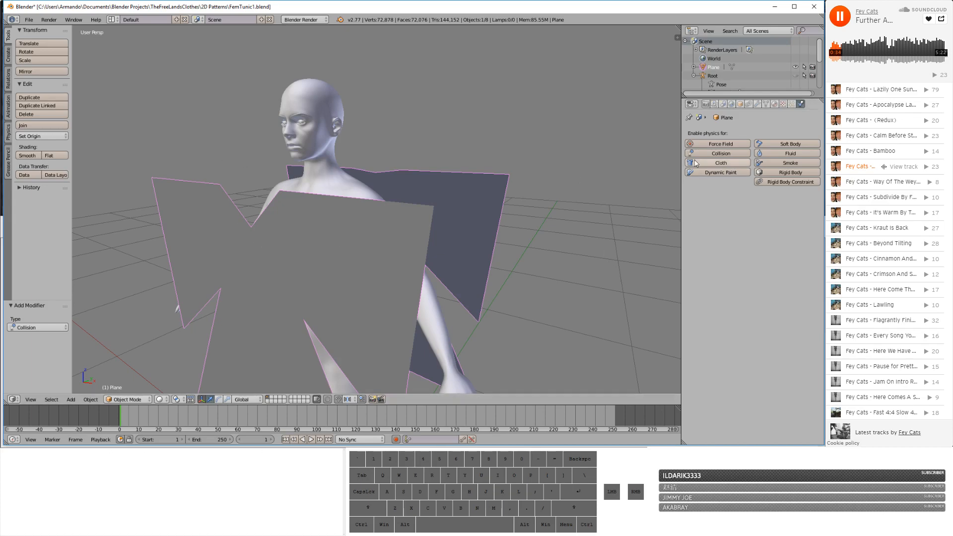
left_click(720, 162)
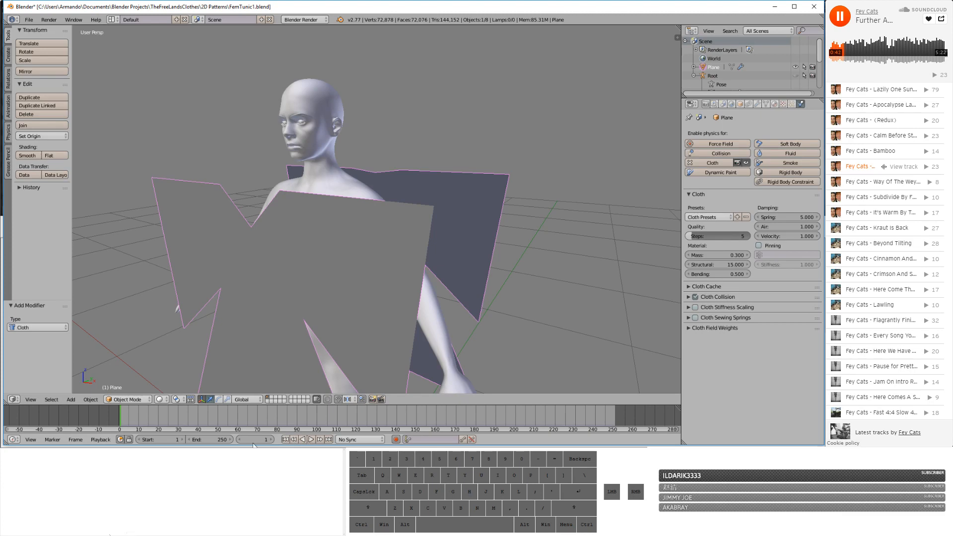
left_click(221, 438)
type("5")
key("Return")
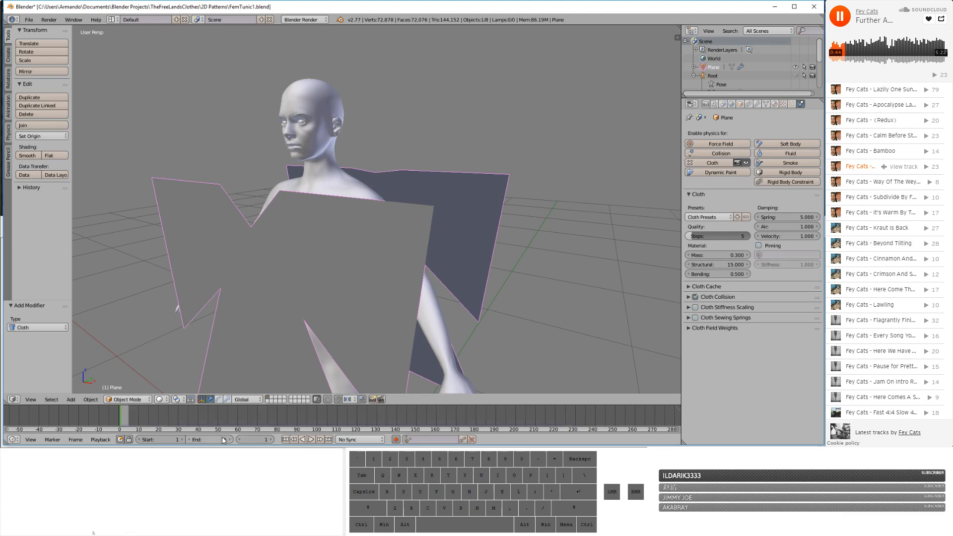
left_click(310, 440)
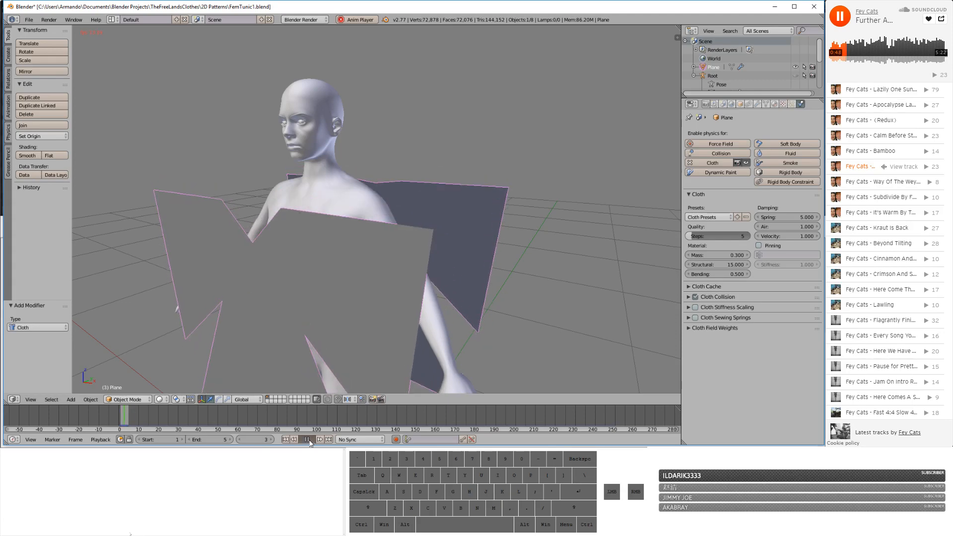
left_click(308, 439)
- Set the end frame to 10 and play the cloth simulation from the first frame
left_click(211, 439)
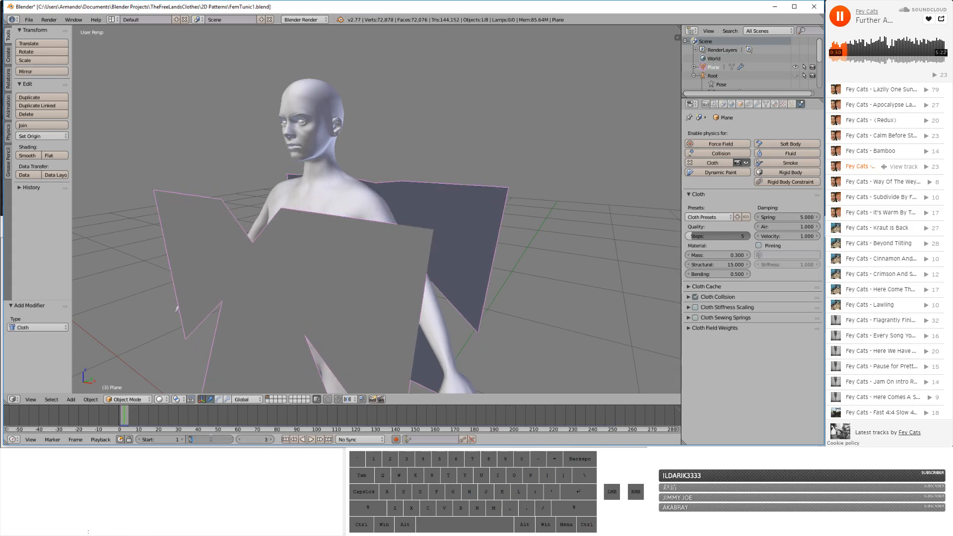
type("10")
key("Return")
left_click(286, 439)
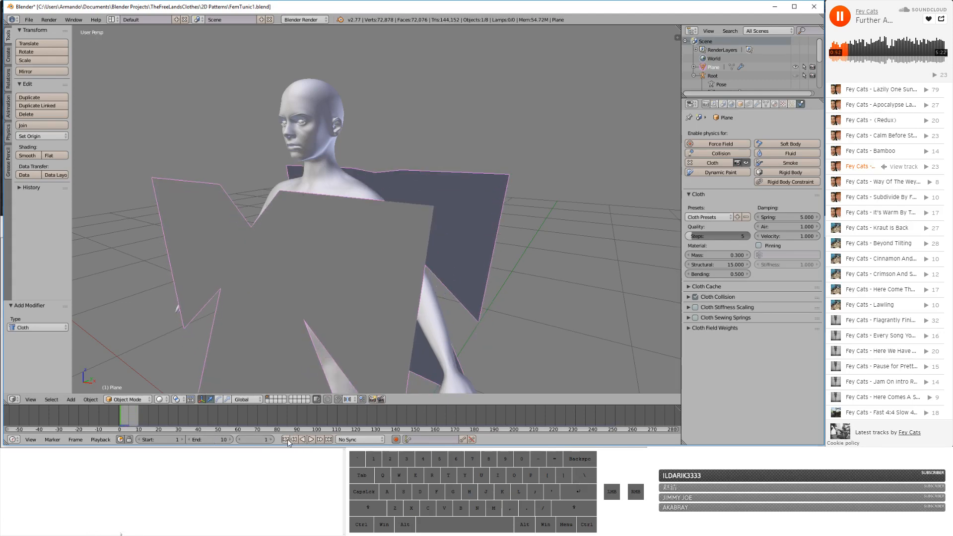
left_click(311, 440)
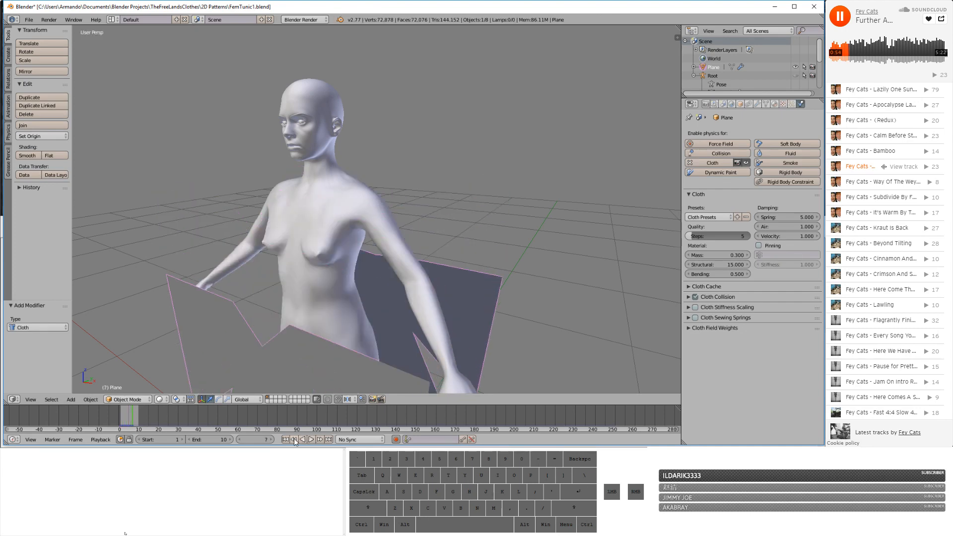
- Replay the cloth simulation to check how the unsewn pattern falls, then return to the first frame
left_click(285, 439)
left_click(312, 440)
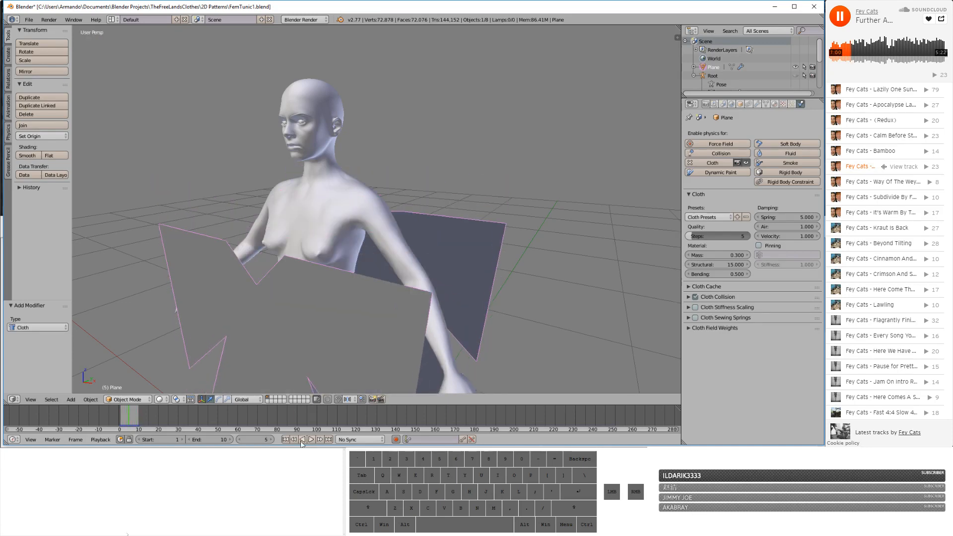
left_click(306, 439)
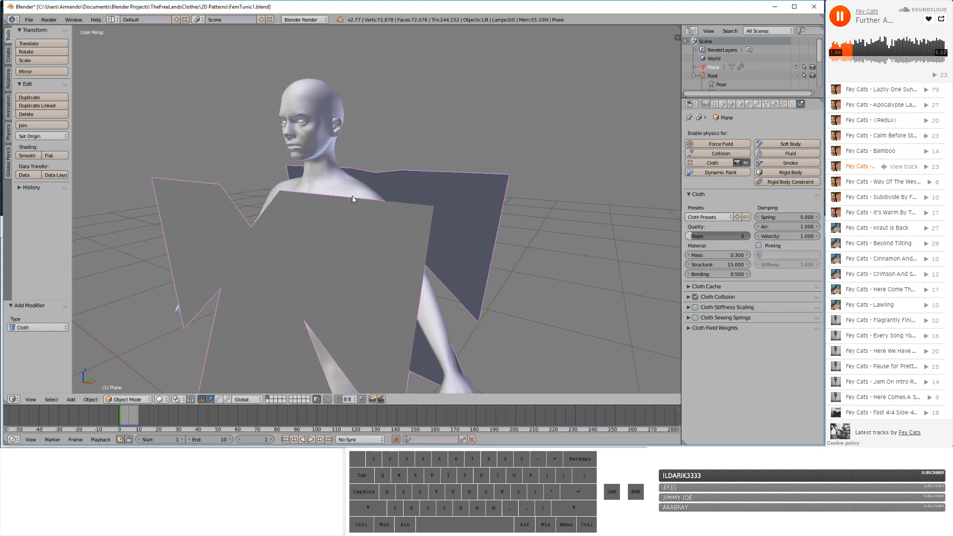
middle_click_drag(355, 219, 431, 218)
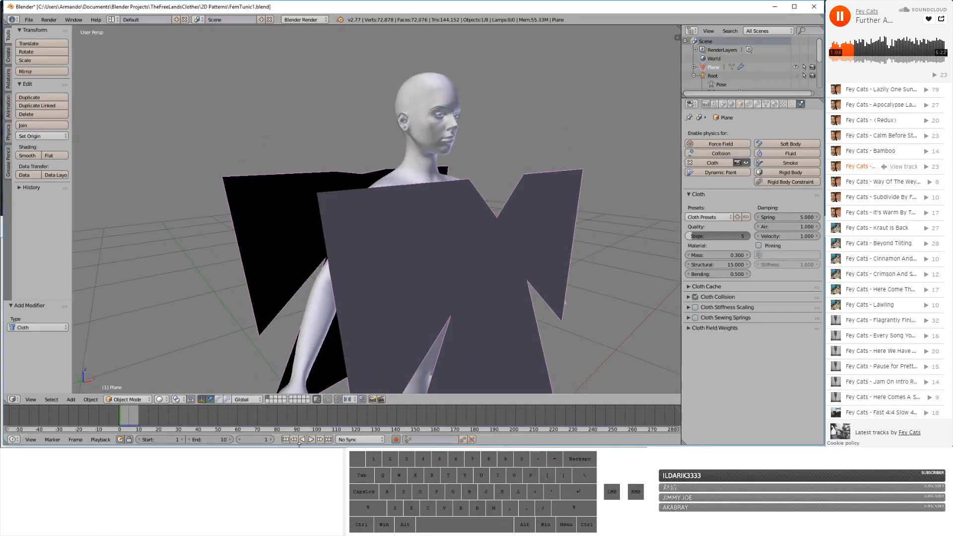
- Return to the first frame, select all geometry of the tunic pattern in Edit Mode and subdivide it five times
left_click(285, 440)
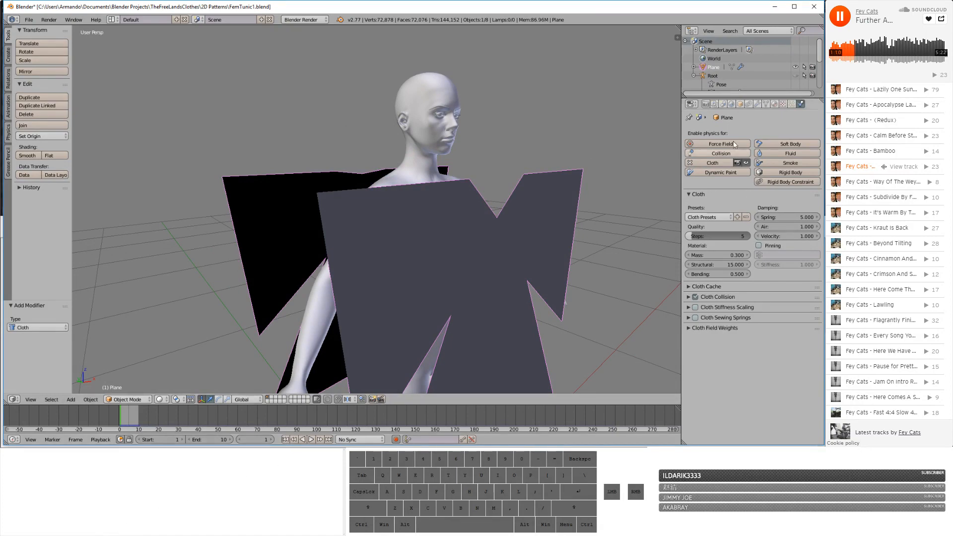
left_click(126, 400)
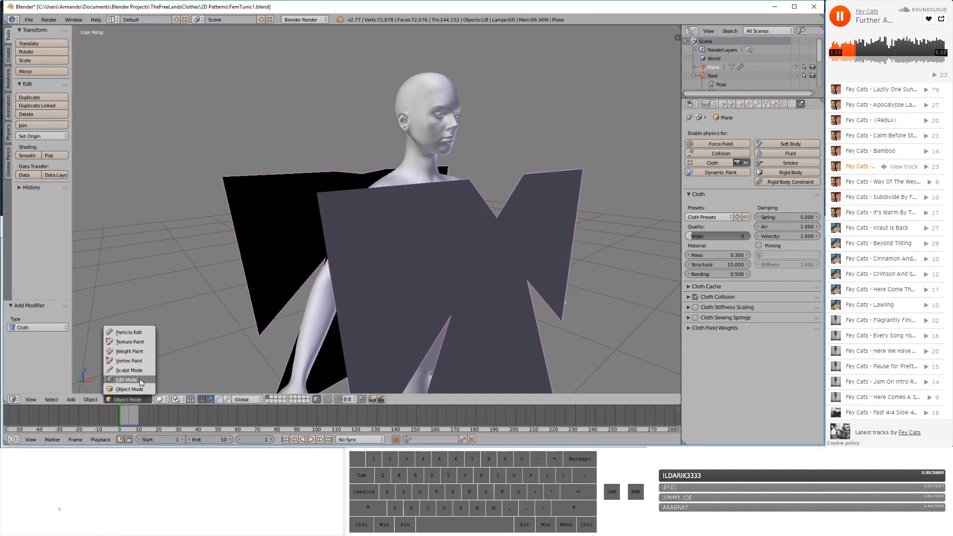
left_click(126, 380)
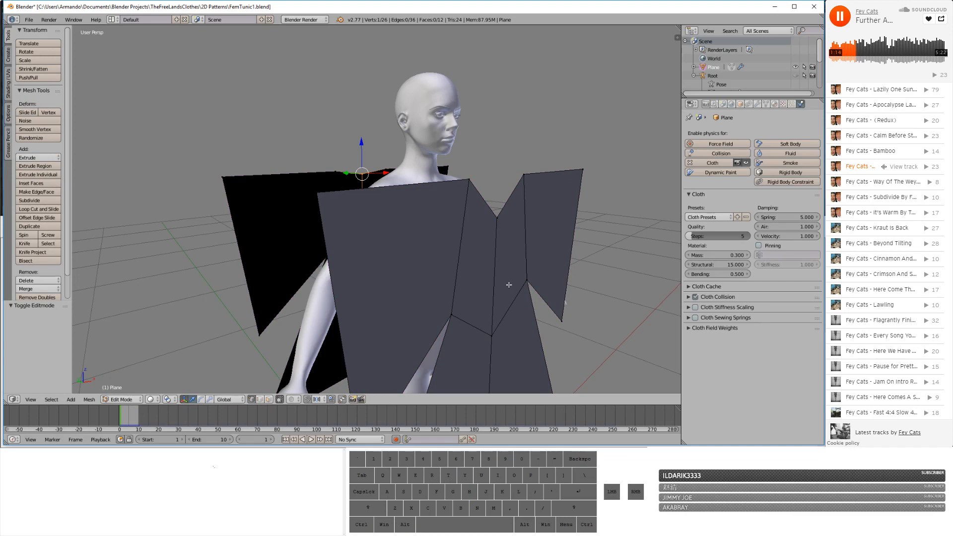
mouse_move(509, 284)
middle_mouse_down()
mouse_move(456, 299)
mouse_move(499, 289)
middle_mouse_up()
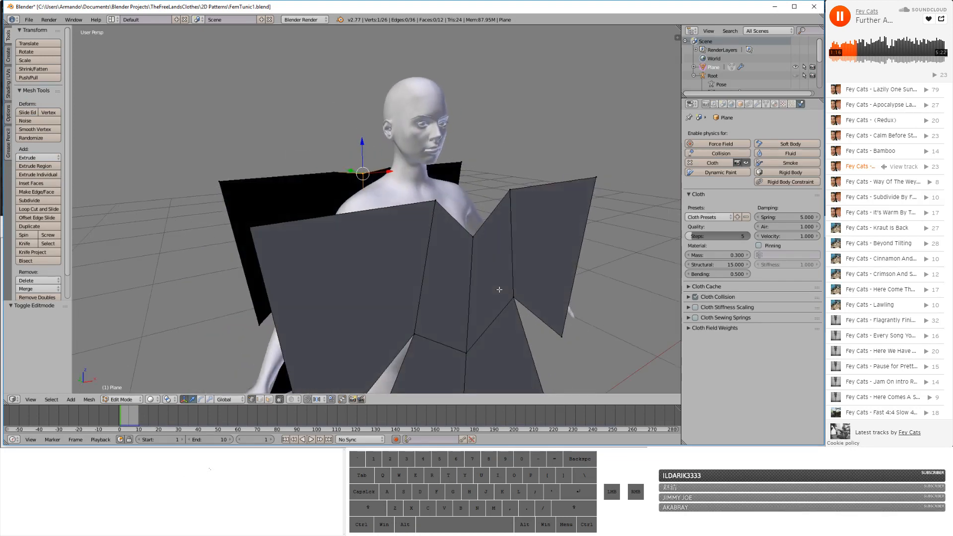
key("a")
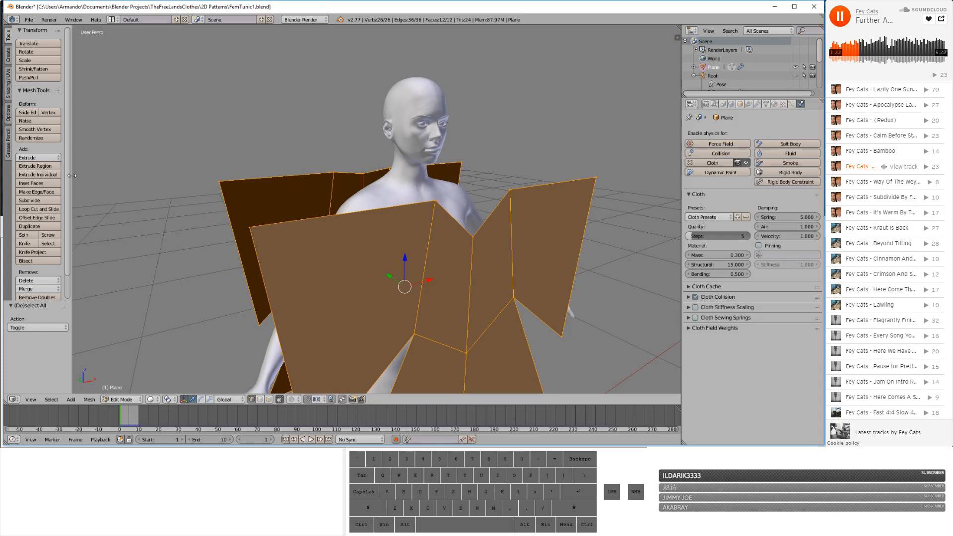
middle_click_drag(300, 217, 346, 216)
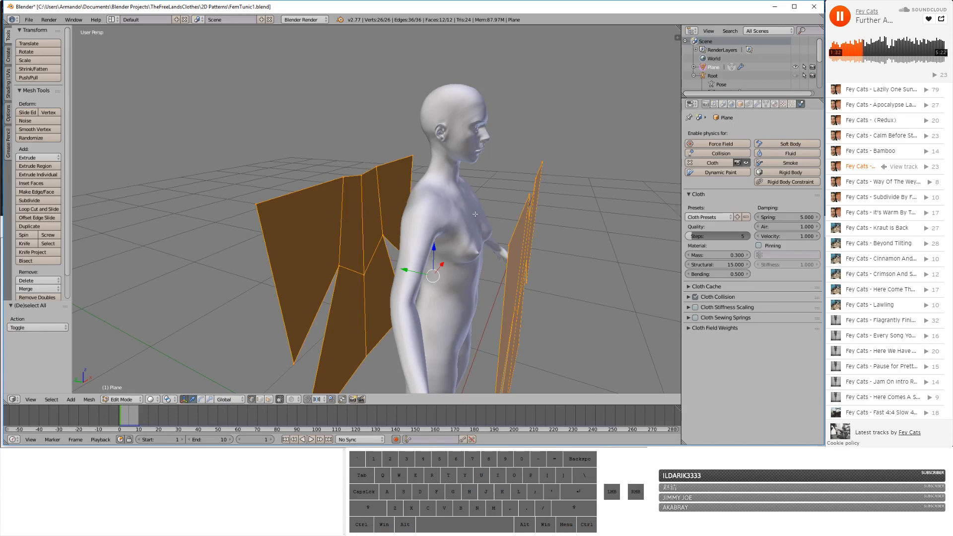
middle_click_drag(475, 214, 350, 204)
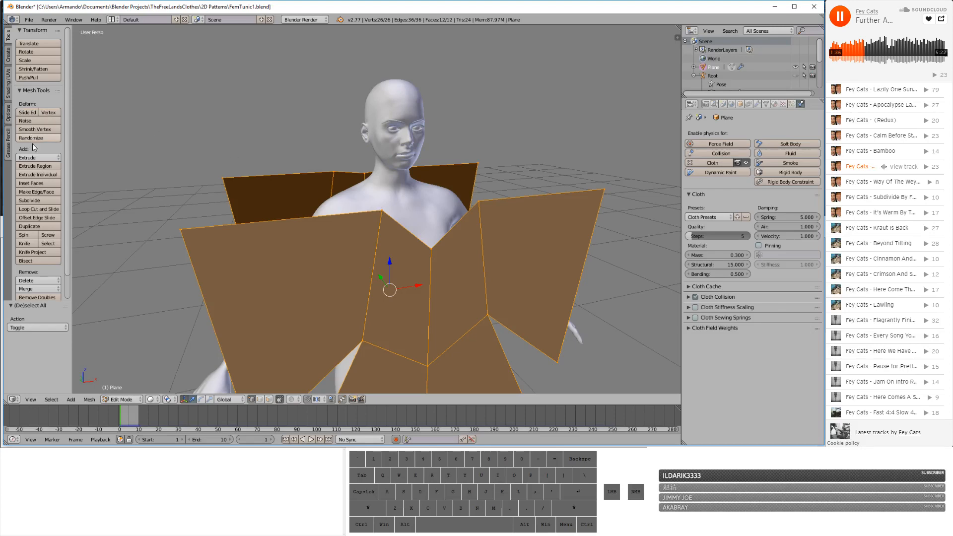
left_click(35, 200)
left_click(36, 200)
left_click(36, 200)
left_click(35, 200)
left_click(35, 200)
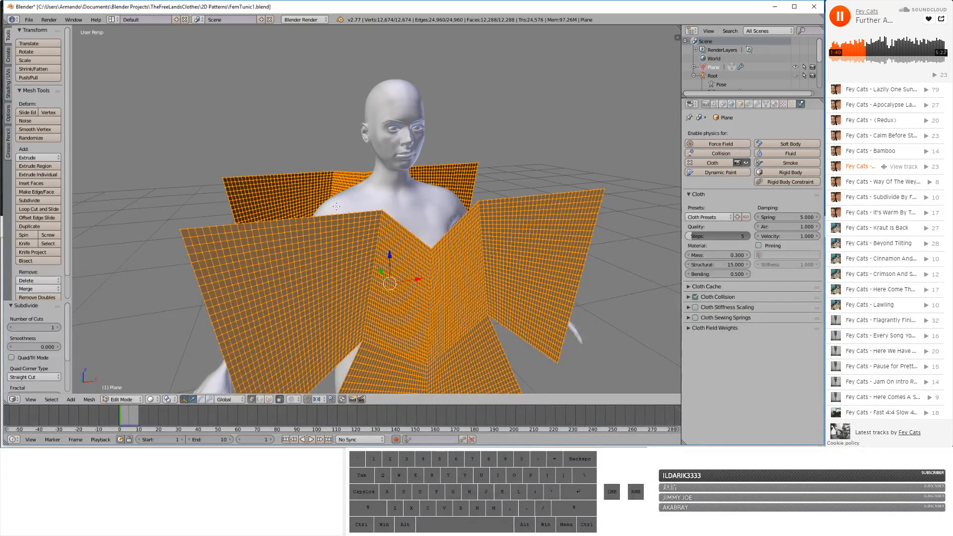
- Select the front pattern's shoulder edges without the neckline, plus the sleeve underside and side seam below the character's right arm
middle_click_drag(336, 206, 354, 188)
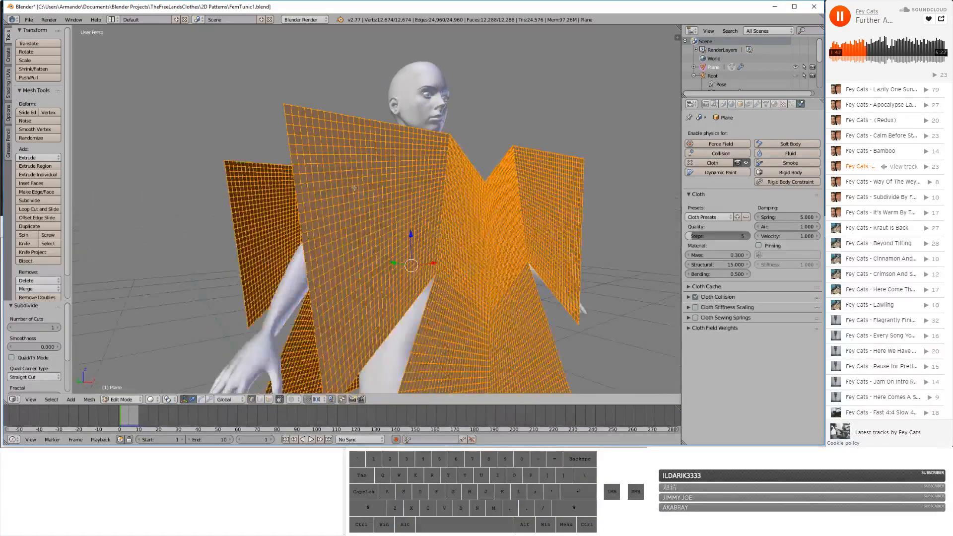
key("a")
middle_click_drag(338, 155, 278, 127)
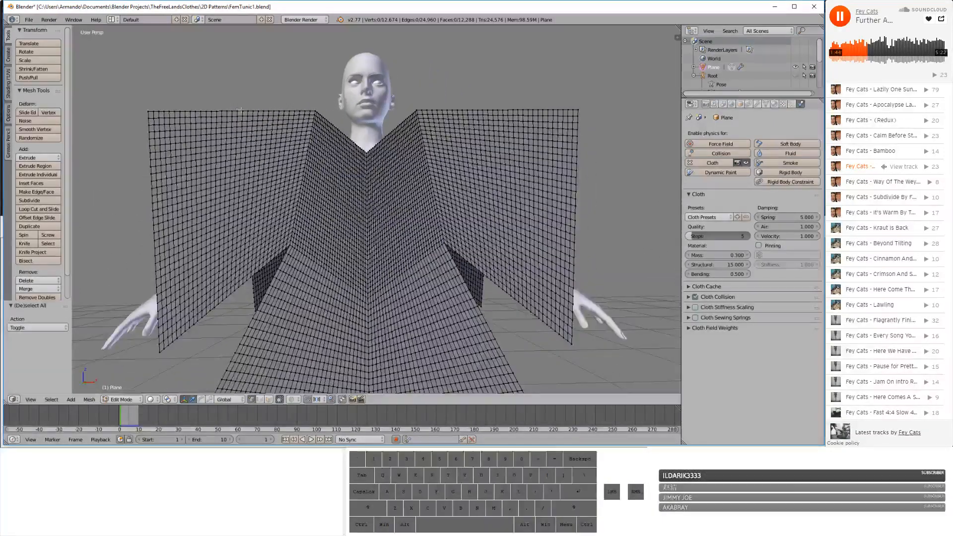
left_click(194, 112, "alt")
key("c")
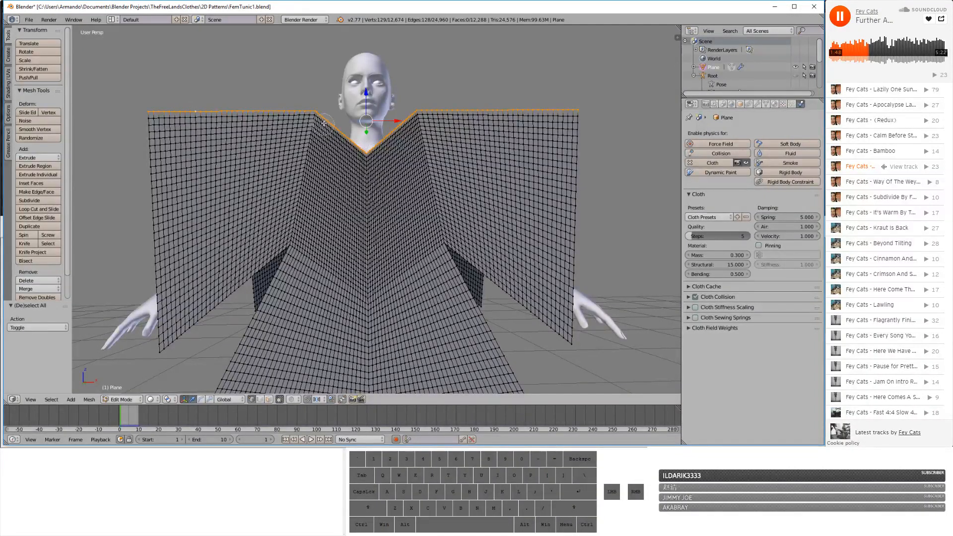
mouse_move(325, 120)
middle_mouse_down()
mouse_move(367, 148)
mouse_move(407, 119)
middle_mouse_up()
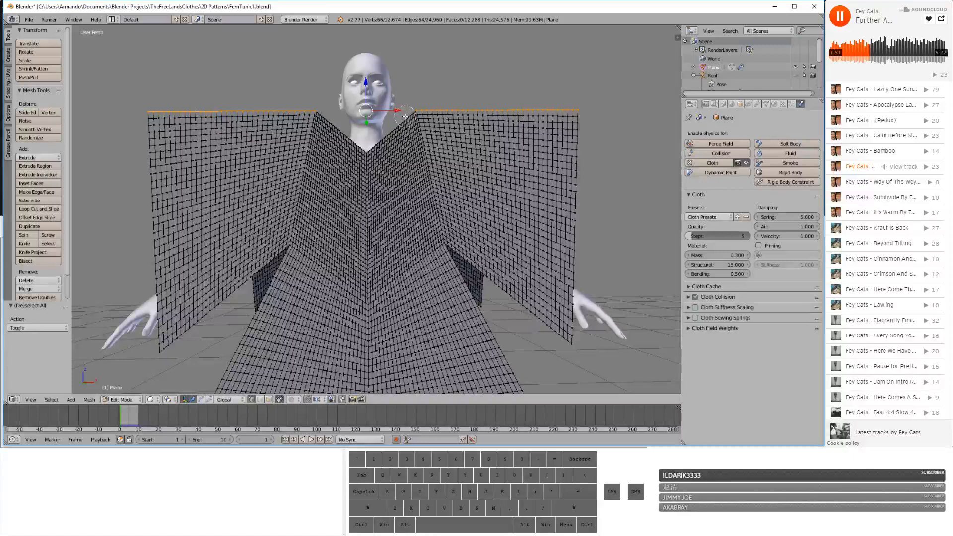
right_click(383, 152)
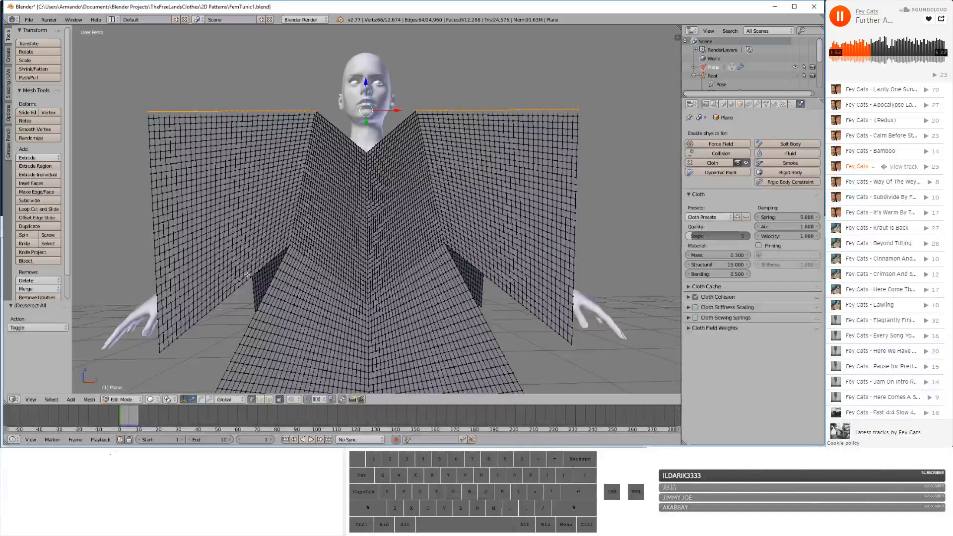
left_click(228, 295, "alt+shift")
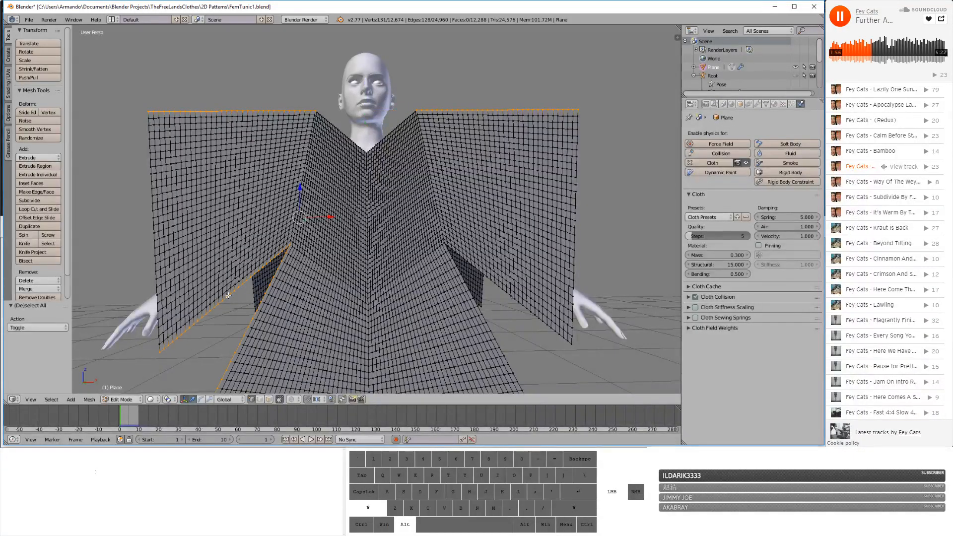
- Extrude the selected front edges about 0.528 along the global Y axis to meet the back pattern's edges
middle_click_drag(229, 295, 369, 301)
scroll(328, 218, "up", 3)
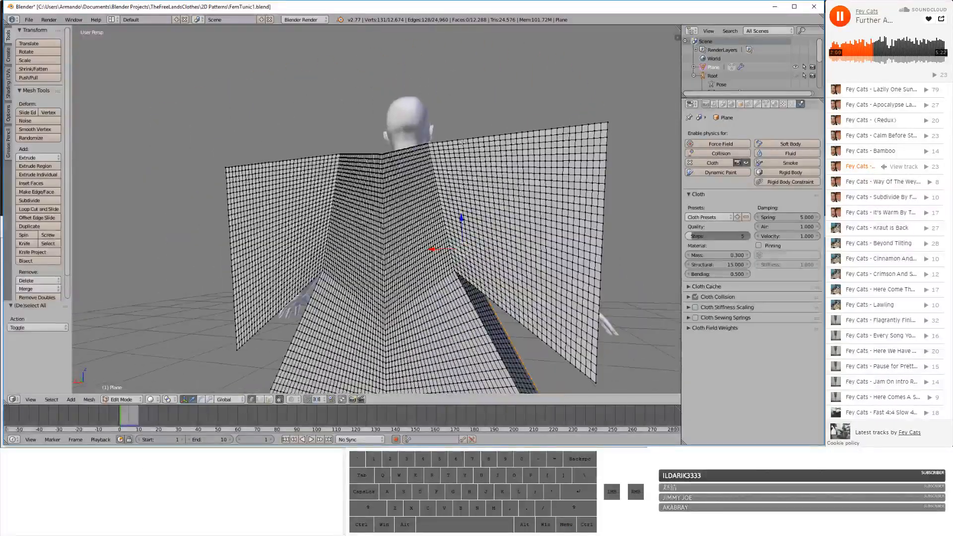
middle_click_drag(444, 186, 303, 272)
scroll(263, 265, "up", 2)
scroll(263, 265, "up", 1)
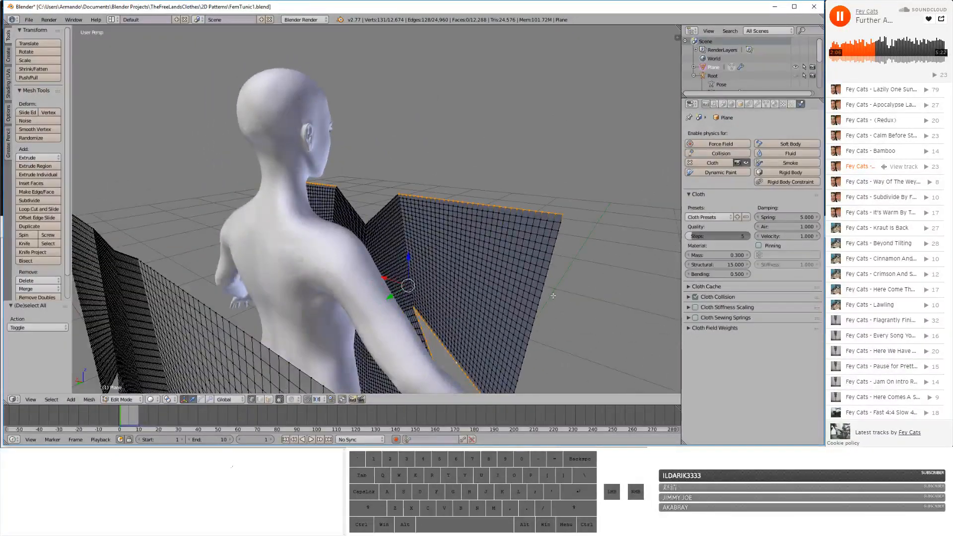
middle_click_drag(553, 295, 408, 223)
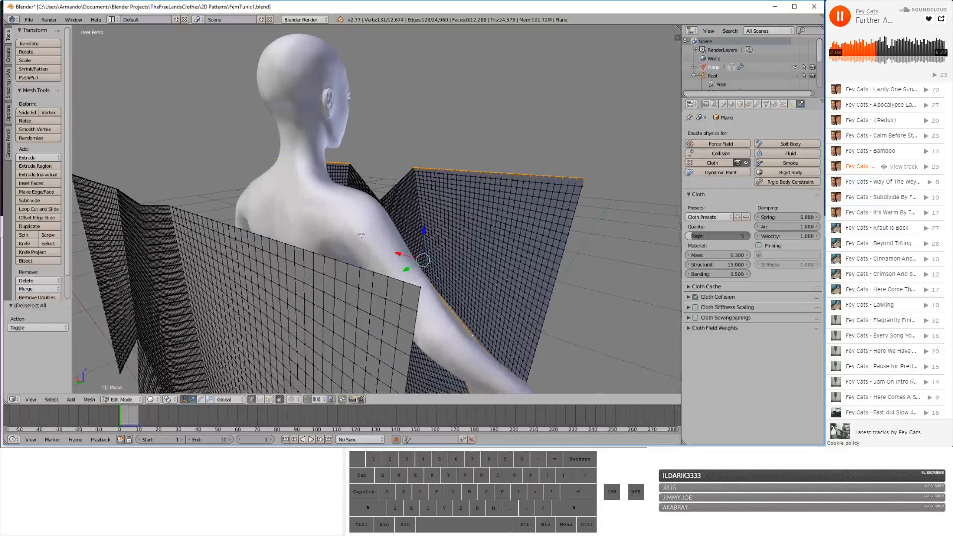
scroll(361, 234, "up", 3)
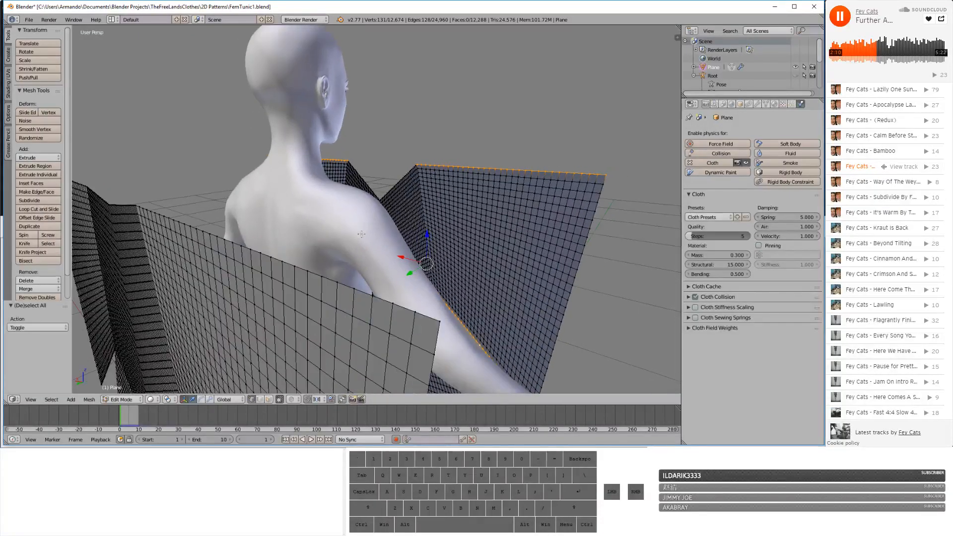
key("g")
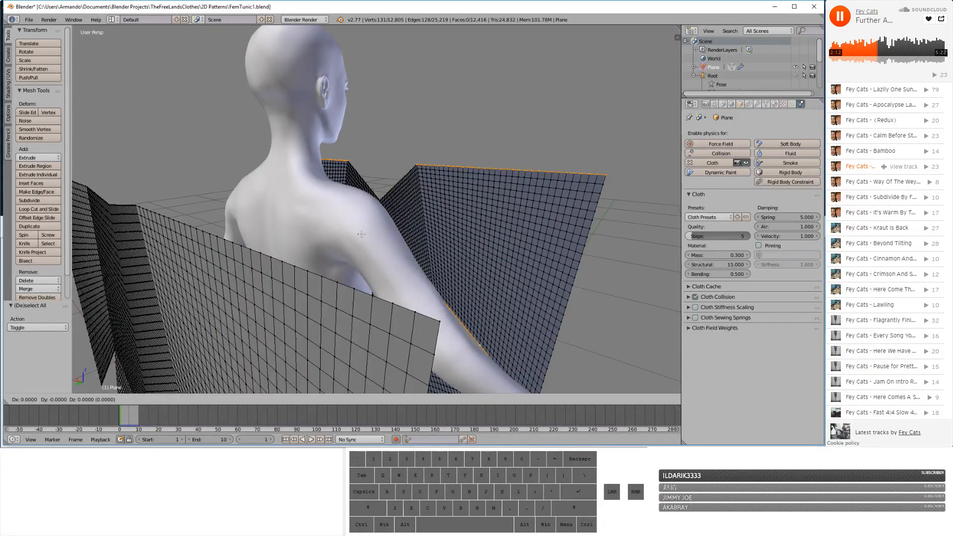
key("y")
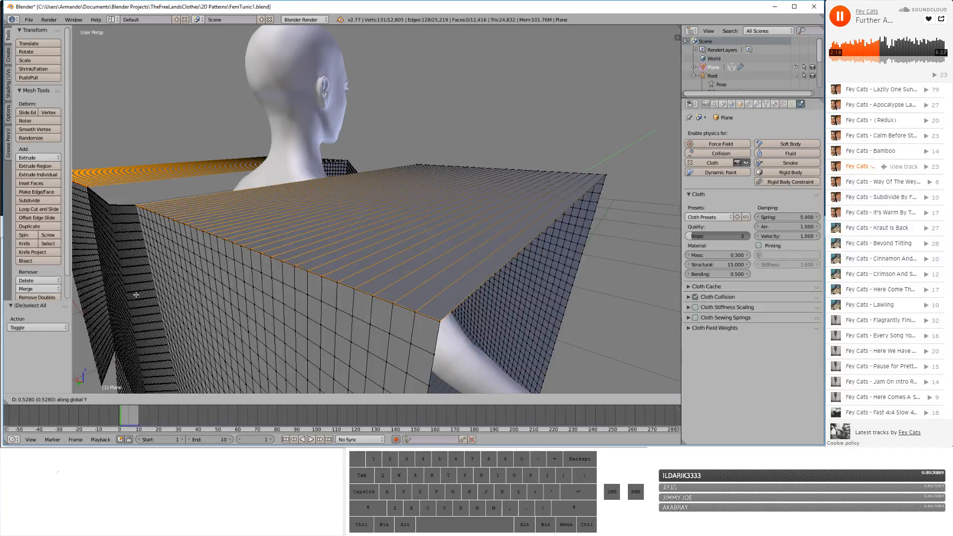
left_click(136, 294)
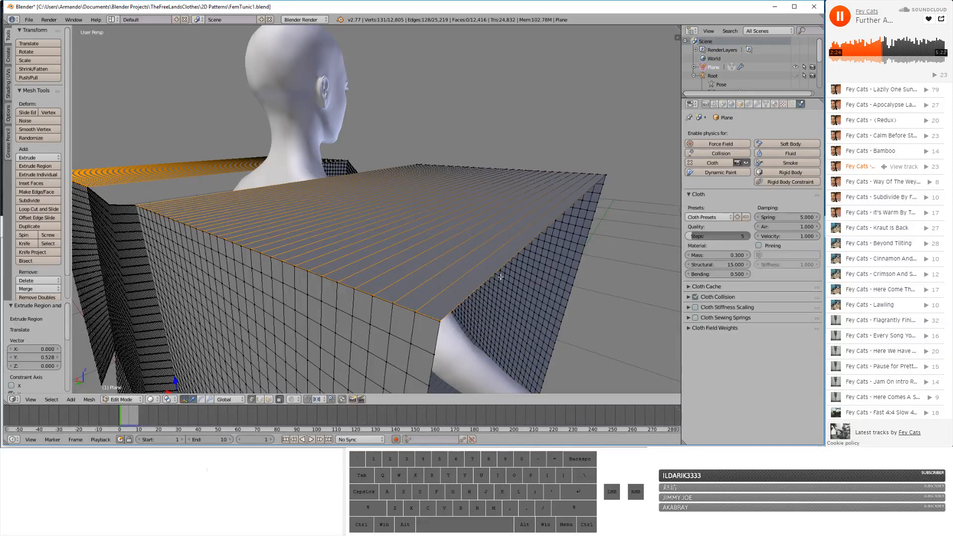
- Select the whole tunic mesh and remove doubles with a merge distance of 0.003
mouse_move(275, 281)
middle_mouse_down()
mouse_move(304, 259)
mouse_move(285, 273)
middle_mouse_up()
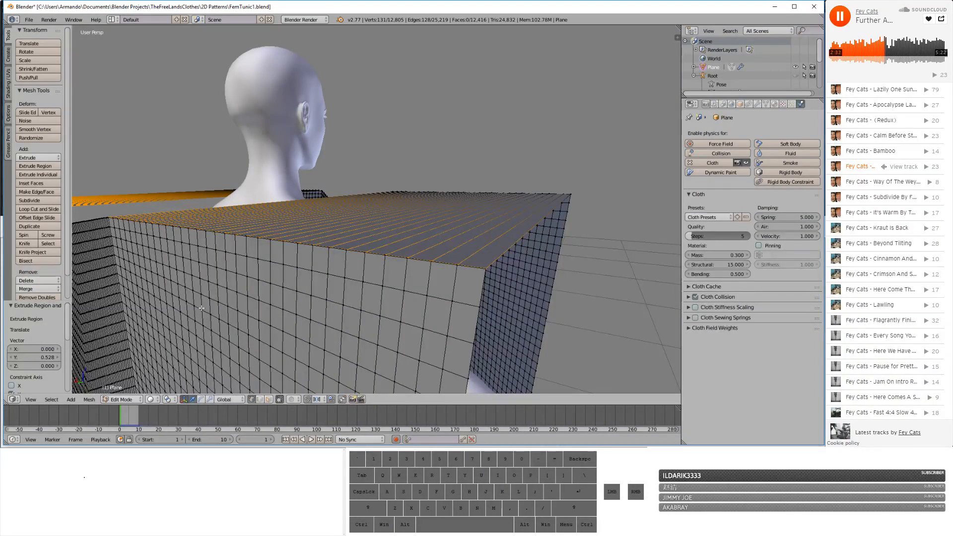
key("a")
key("a")
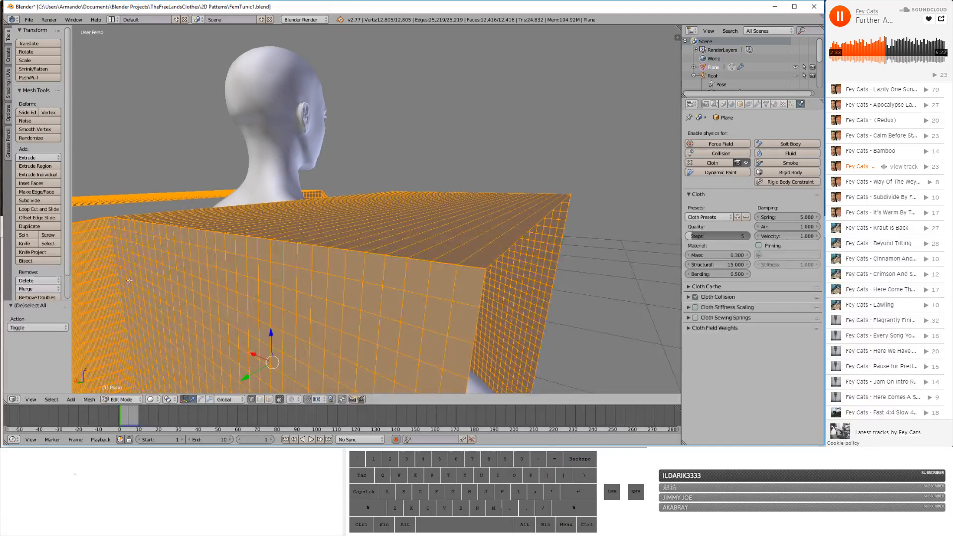
scroll(45, 287, "down", 2)
left_click(44, 272)
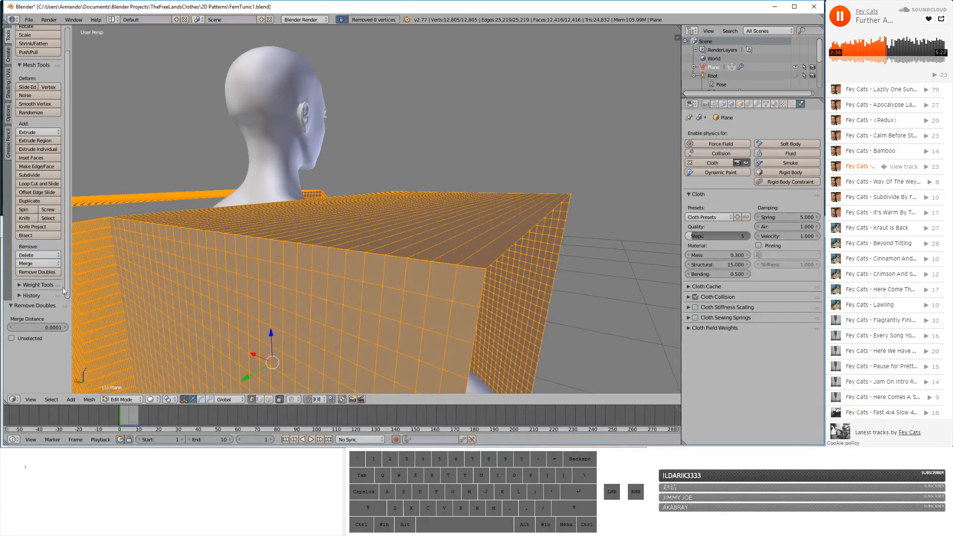
left_click(53, 328)
type("0.003")
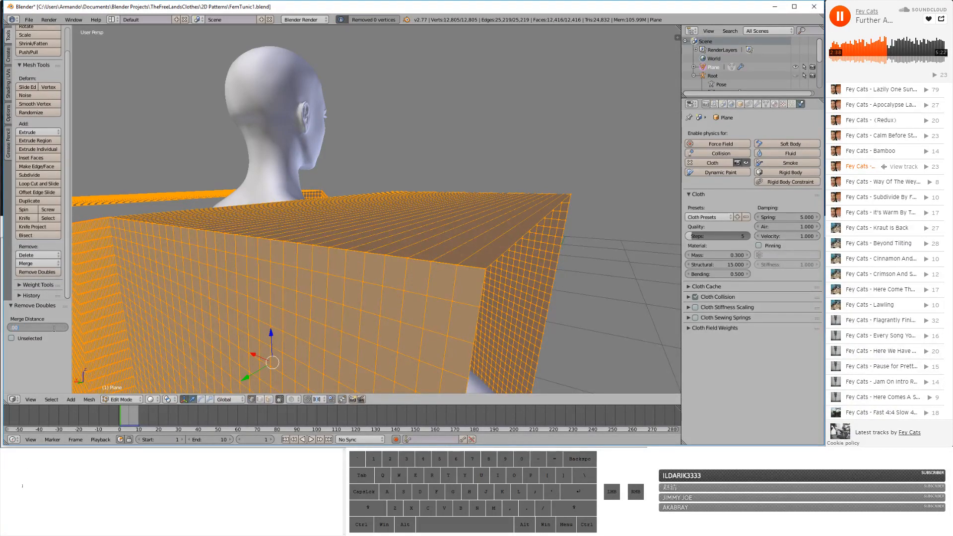
key("Return")
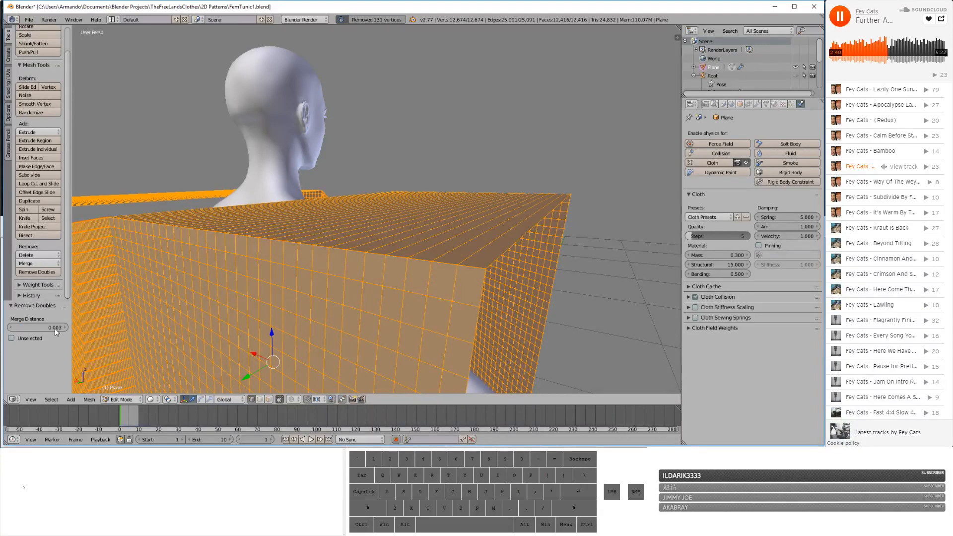
left_click(65, 328)
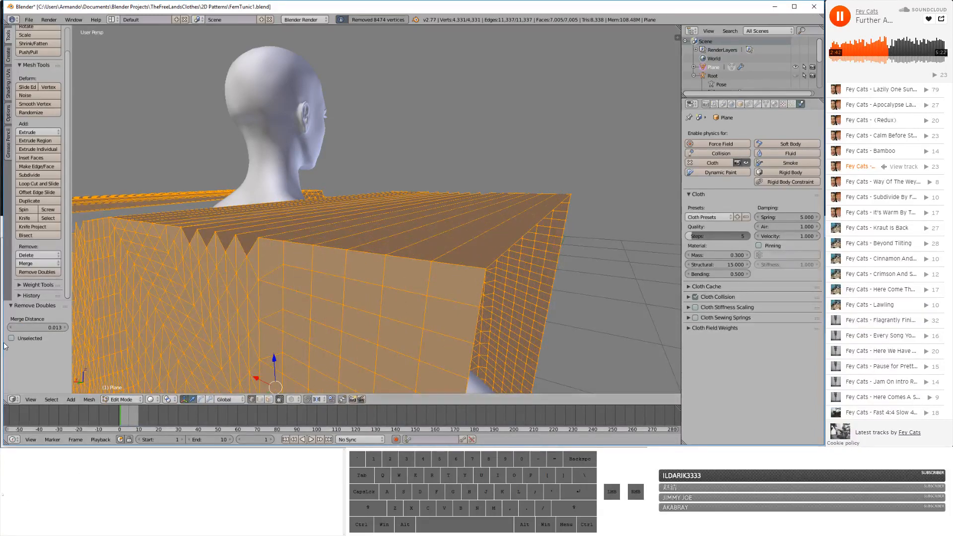
left_click(10, 327)
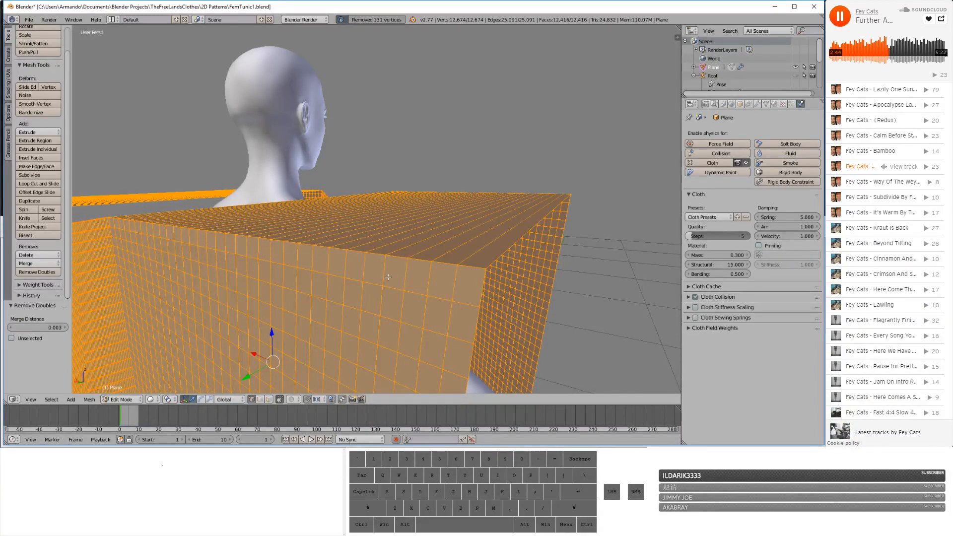
- Switch to face selection, deselect the whole tunic mesh and set the viewport shading to Wireframe
middle_click_drag(388, 277, 265, 291)
middle_click_drag(311, 257, 368, 272)
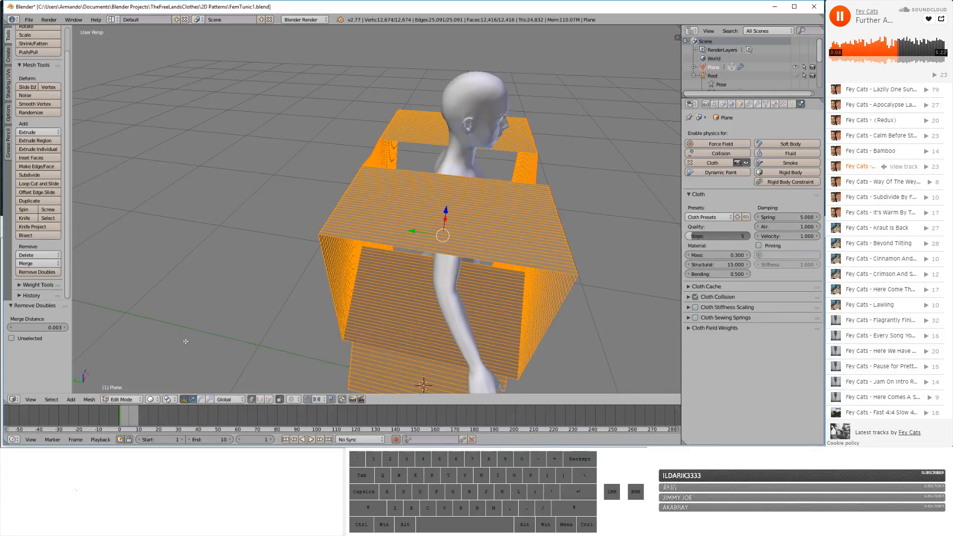
left_click(269, 400)
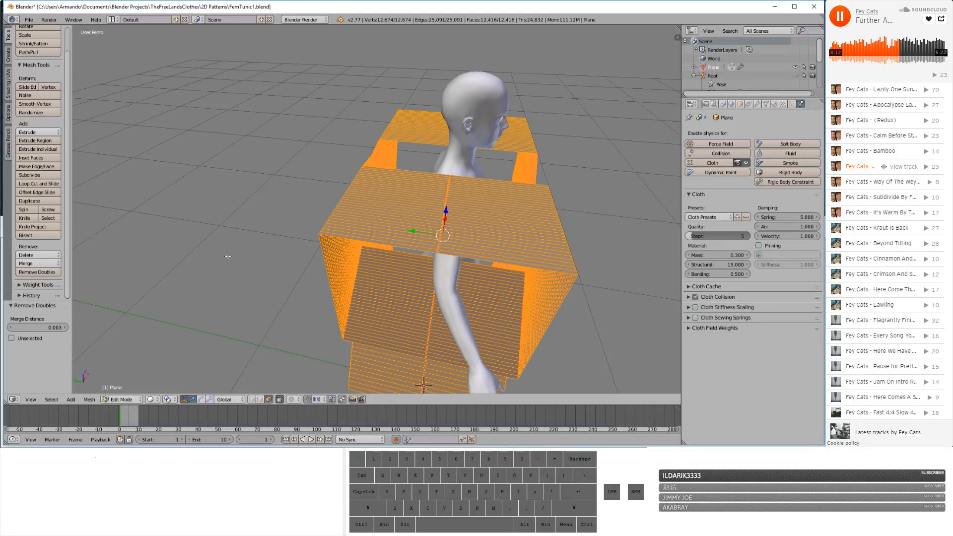
key("a")
key("a")
key("a")
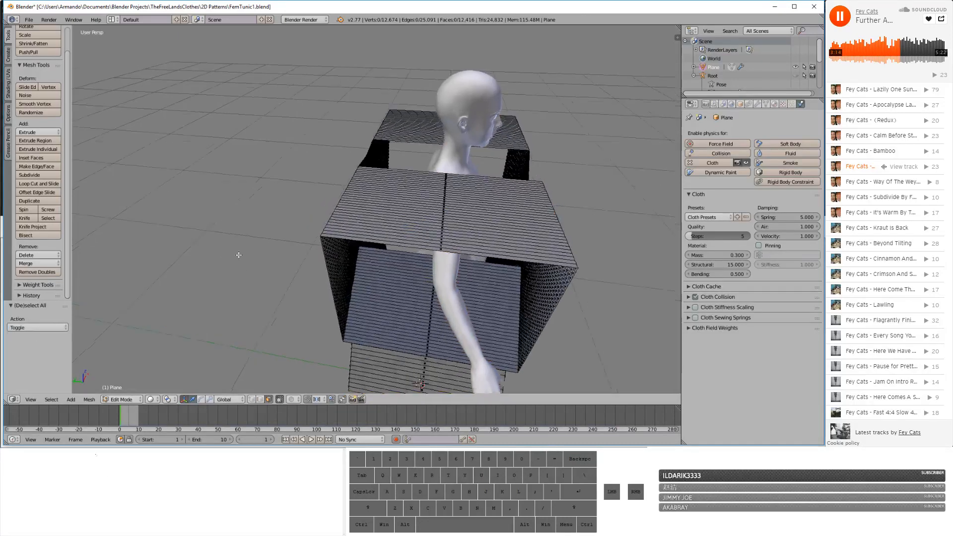
middle_click_drag(229, 254, 245, 255)
left_click(153, 399)
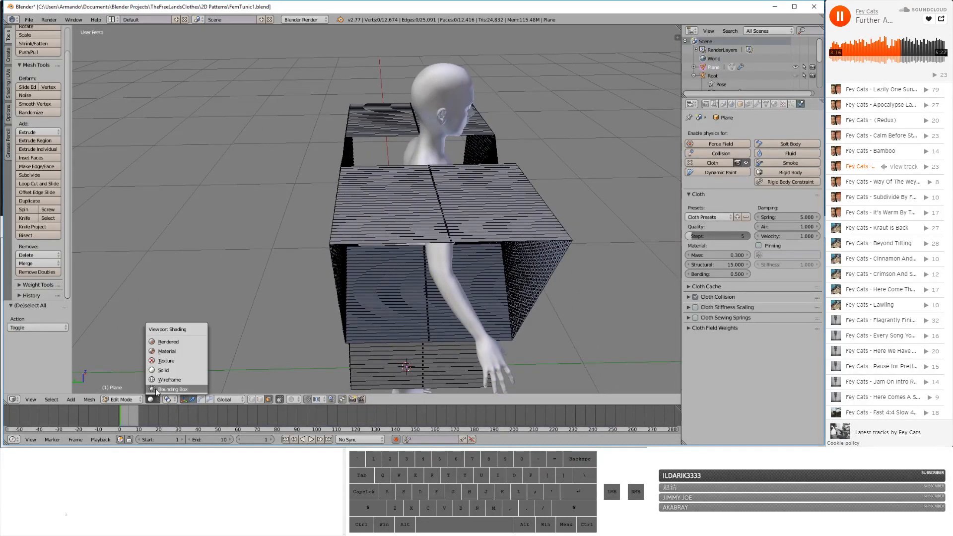
left_click(163, 380)
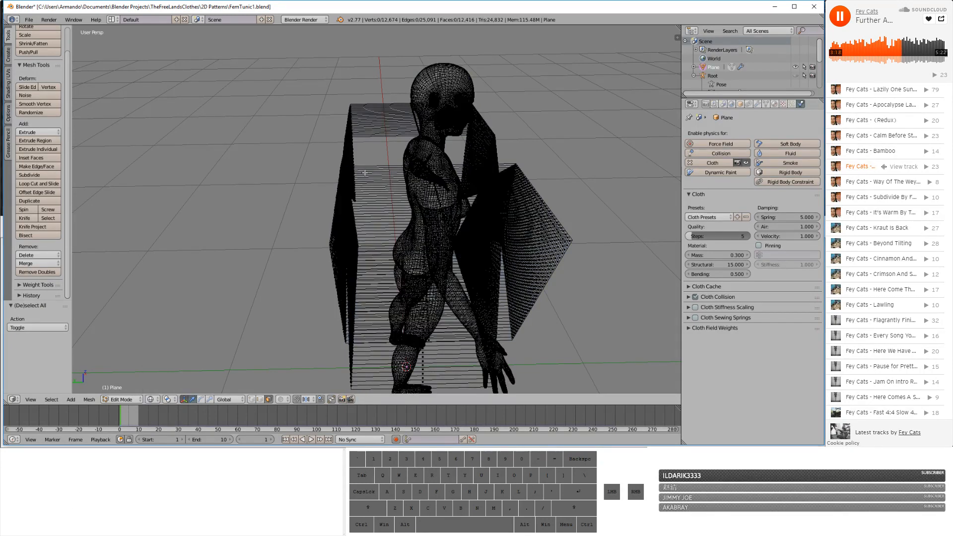
scroll(367, 157, "down", 1)
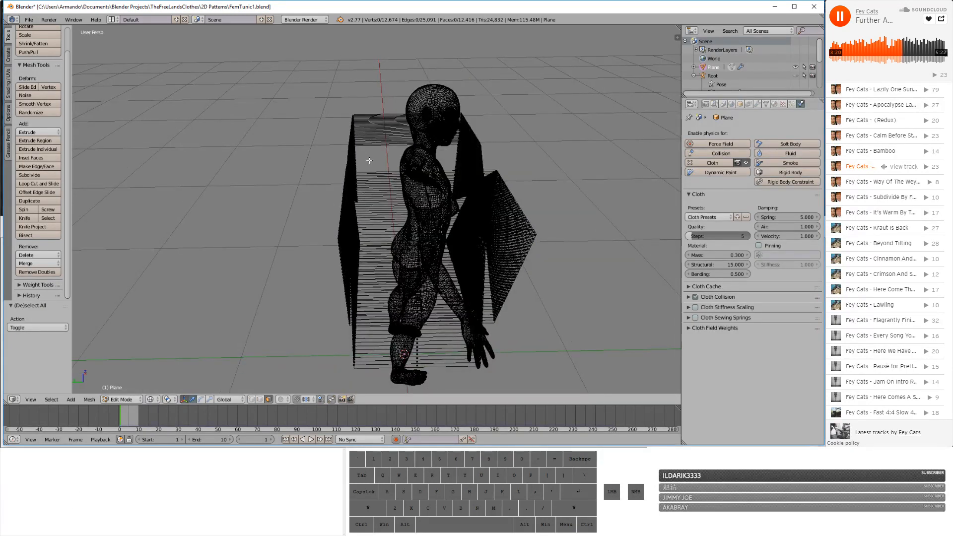
- Circle-select the bridging faces between the front and back patterns, then deselect the stray faces at the front pattern's lower corner
key("c")
mouse_move(423, 238)
left_mouse_down()
mouse_move(411, 111)
mouse_move(412, 355)
left_mouse_up()
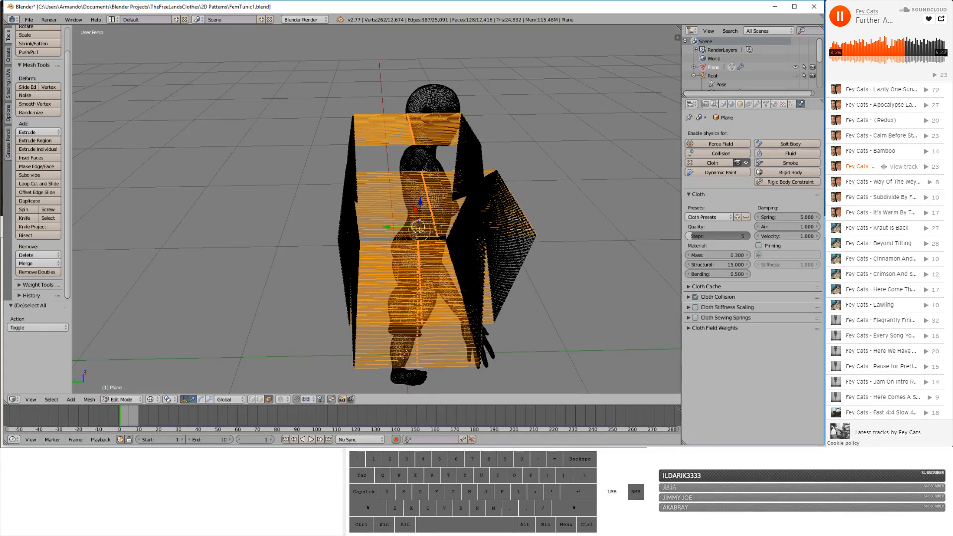
left_click_drag(418, 189, 437, 240)
right_click(445, 267)
mouse_move(445, 267)
middle_mouse_down()
mouse_move(378, 287)
mouse_move(272, 221)
mouse_move(272, 192)
mouse_move(259, 219)
middle_mouse_up()
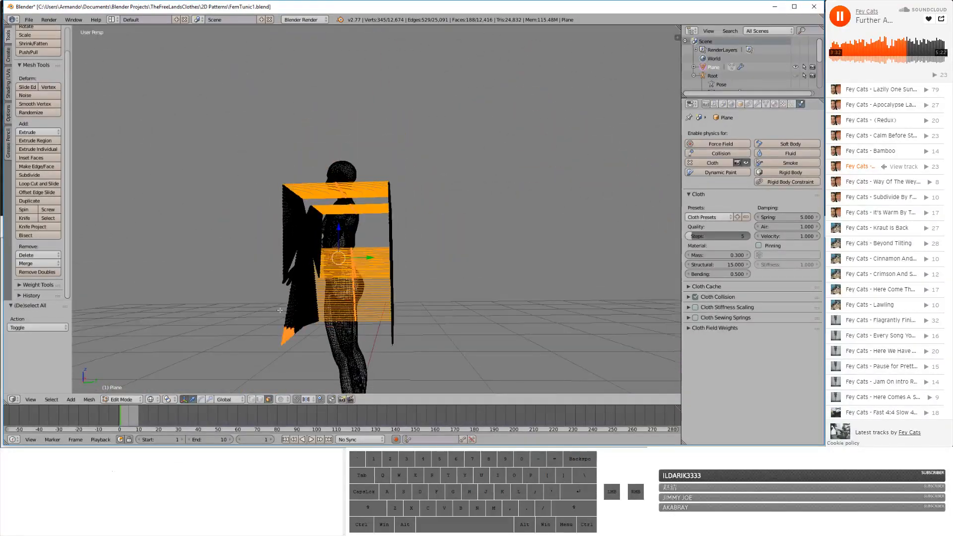
key("c")
middle_click_drag(277, 342, 292, 333)
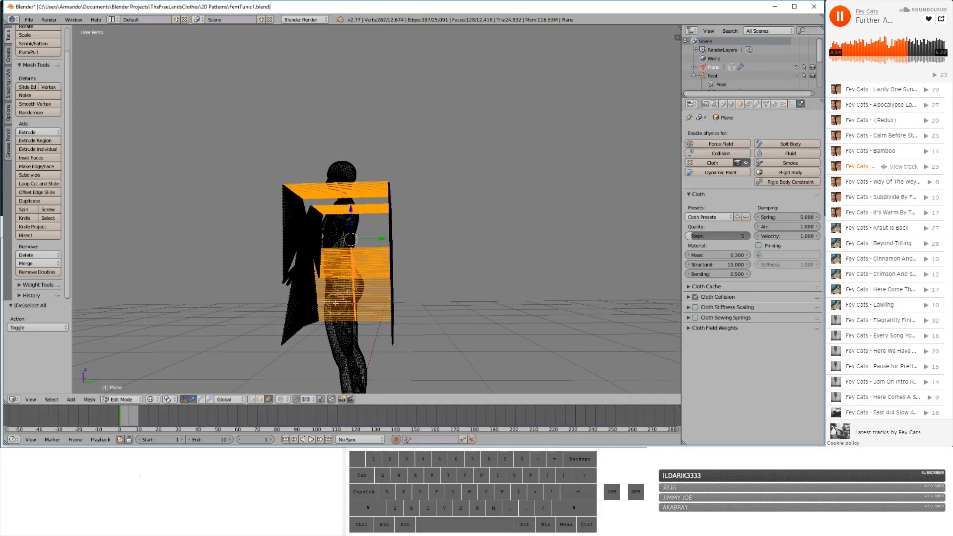
- Switch the viewport to solid shading and inspect the selected connecting faces between the tunic's front and back panels
right_click(349, 303)
mouse_move(352, 303)
middle_mouse_down()
mouse_move(383, 293)
mouse_move(343, 303)
middle_mouse_up()
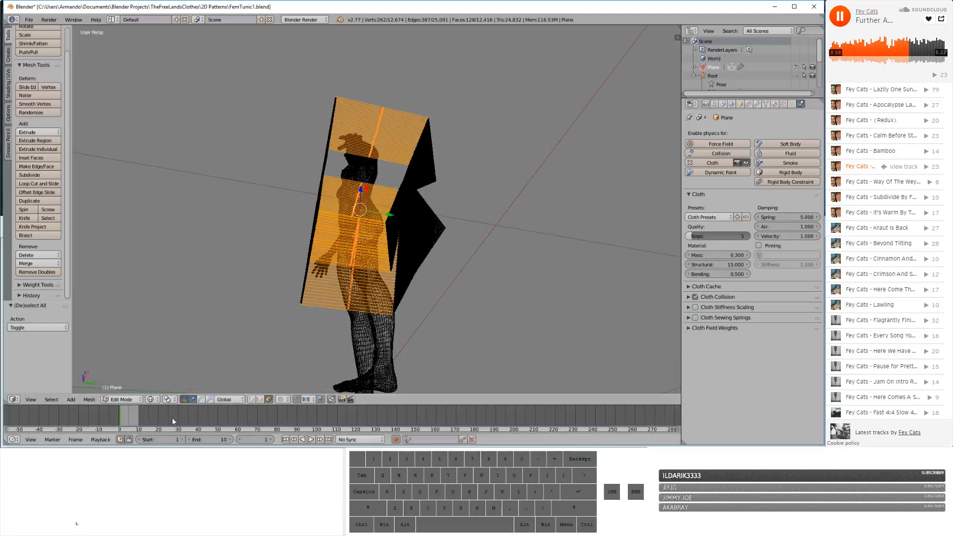
left_click(158, 401)
left_click(163, 370)
middle_click_drag(238, 343, 283, 342)
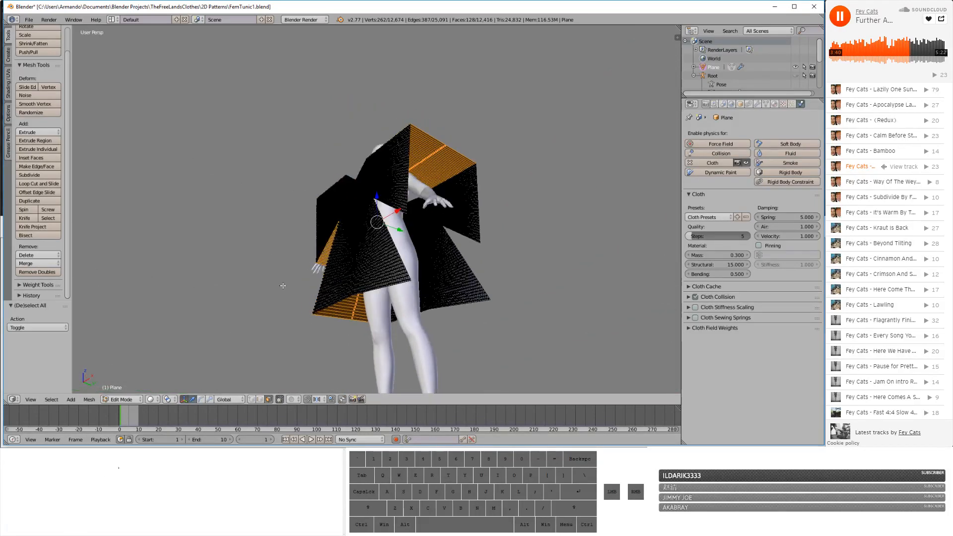
- Undo the recent edits back to the separate front and back panels with the front panel's shoulder and one side's edges selected
key("ctrl+z")
key("ctrl+z")
key("ctrl+z")
key("ctrl+z")
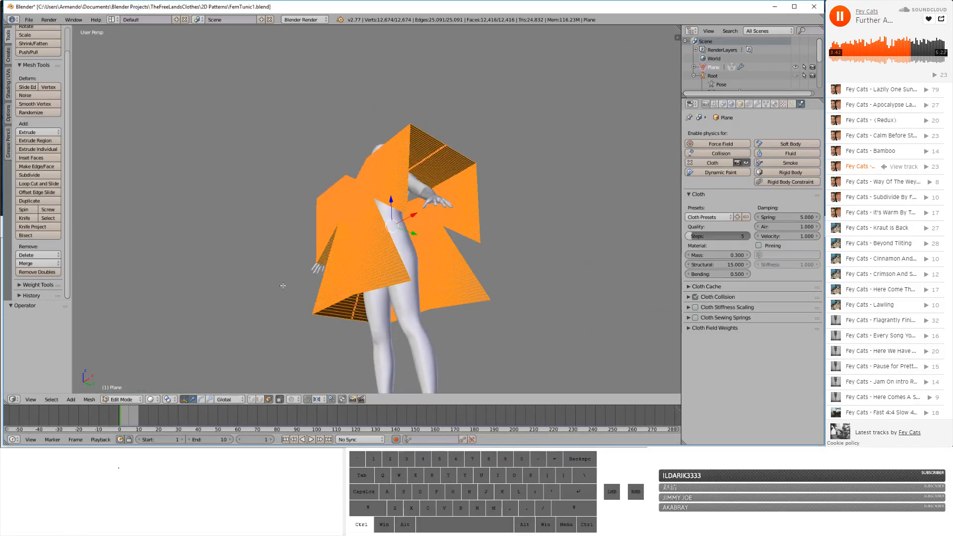
key("ctrl+z")
key("ctrl+z")
key("ctrl+z")
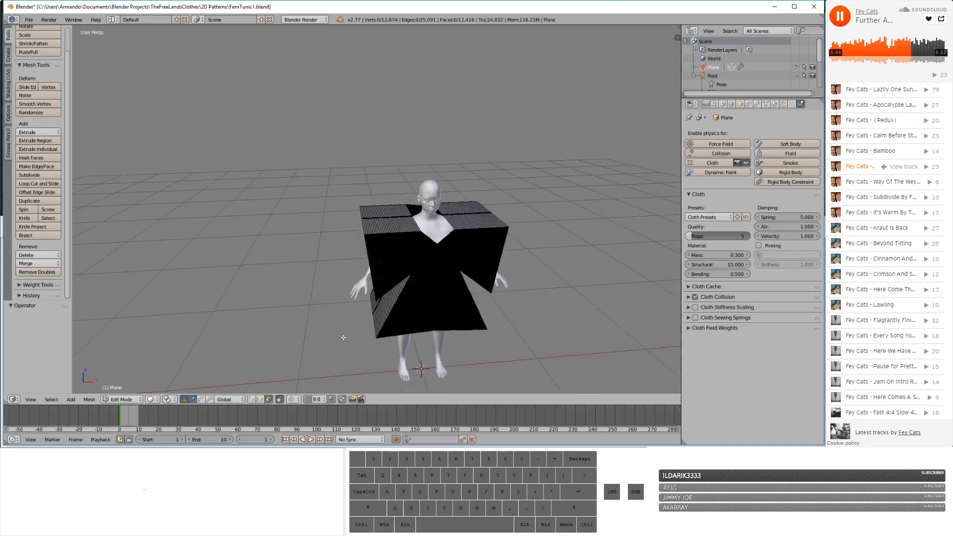
key("ctrl+z")
key("ctrl+z")
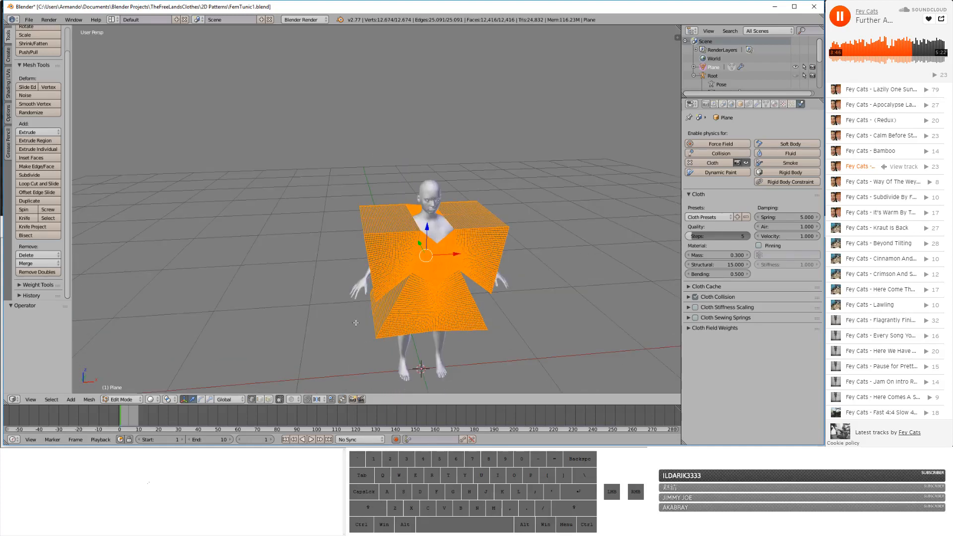
key("ctrl+z")
key("ctrl+z")
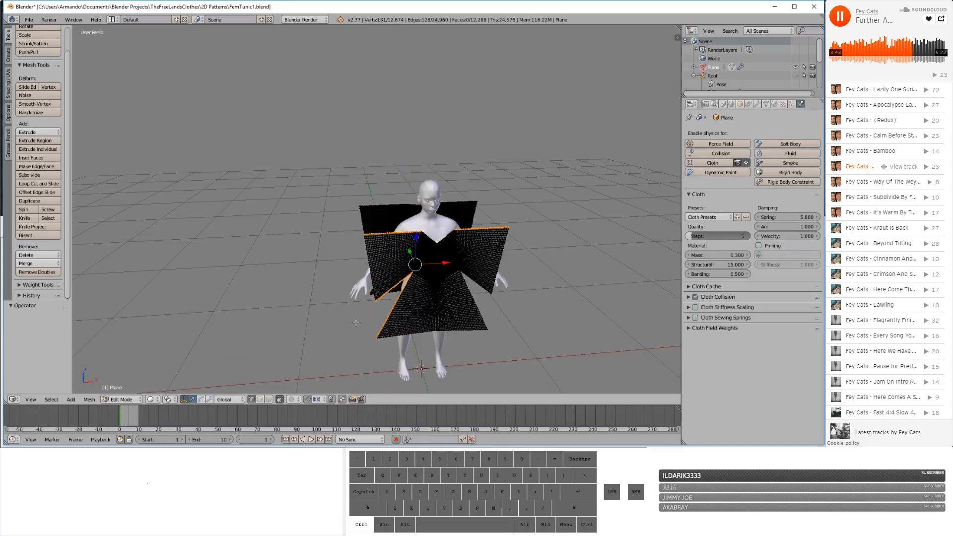
- Add the front panel's remaining underarm and skirt side edges to the current edge selection
middle_click_drag(356, 322, 302, 297)
scroll(301, 297, "up", 5)
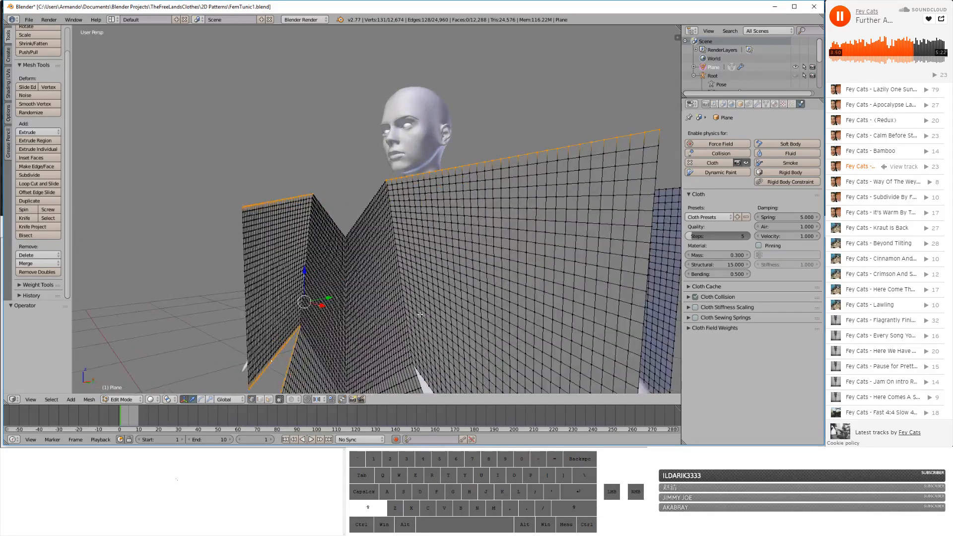
middle_click_drag(424, 315, 408, 130, "shift")
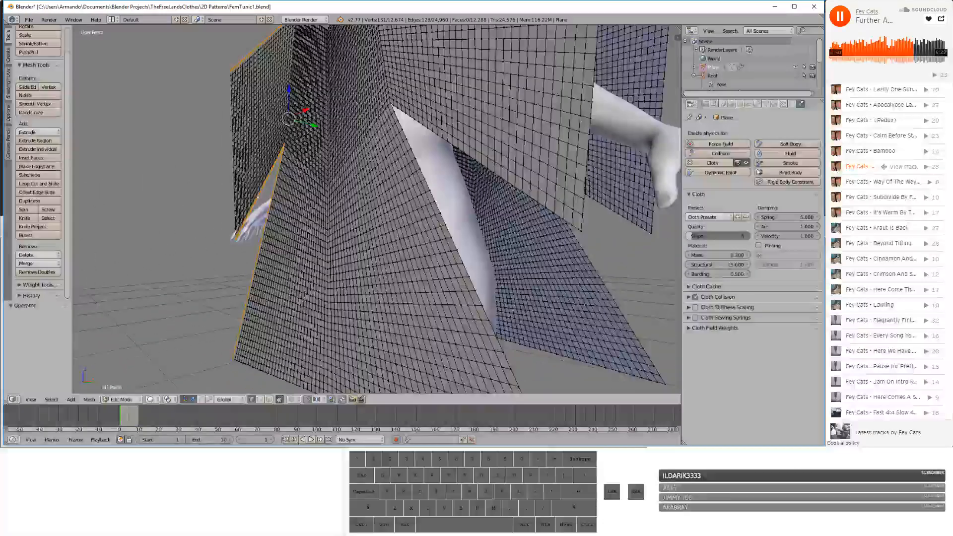
left_click(576, 227, "alt+shift")
middle_click_drag(568, 245, 529, 259)
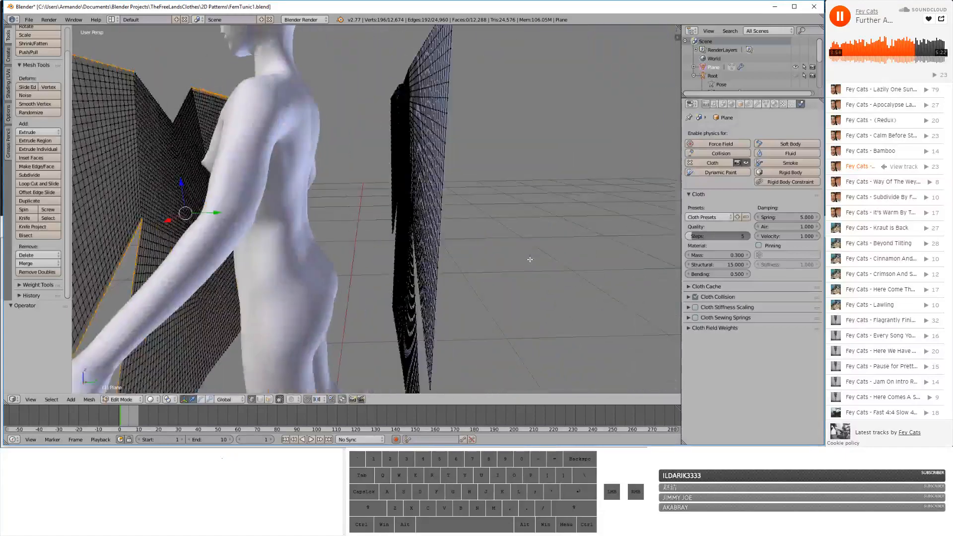
- Extrude the selected front panel edges along Y to the back panel and remove doubles across the whole tunic mesh
scroll(496, 258, "down", 5)
middle_click_drag(451, 258, 477, 331)
scroll(414, 268, "up", 6)
scroll(474, 323, "down", 1)
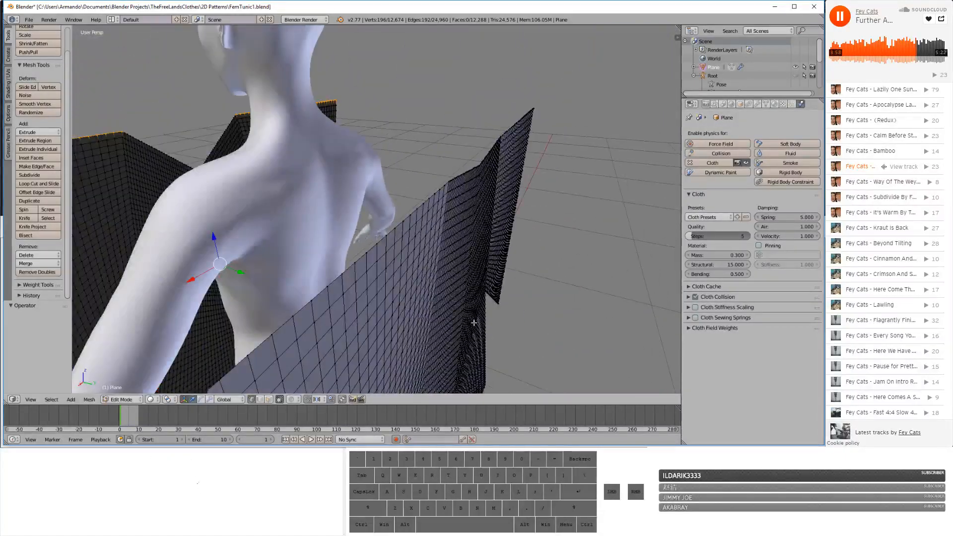
key("e")
key("y")
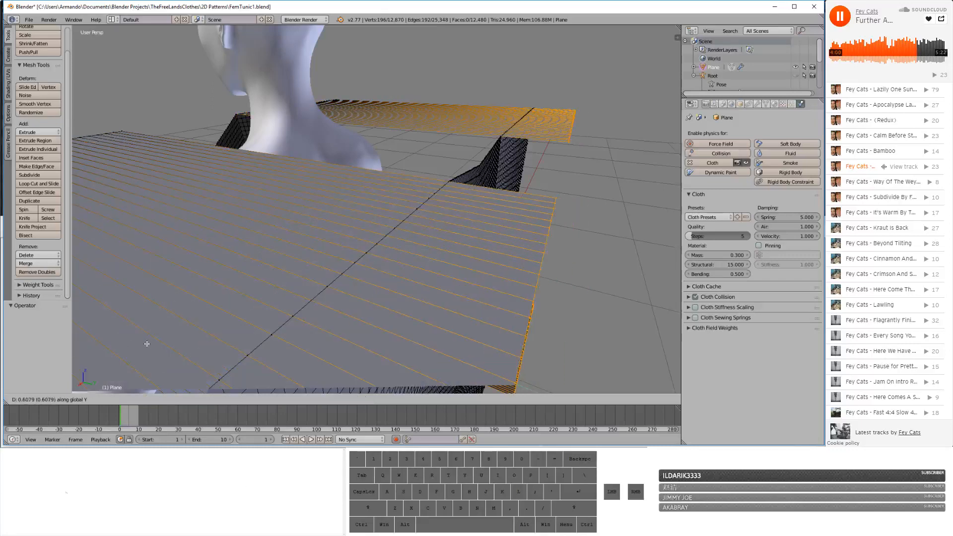
left_click(113, 338)
key("a")
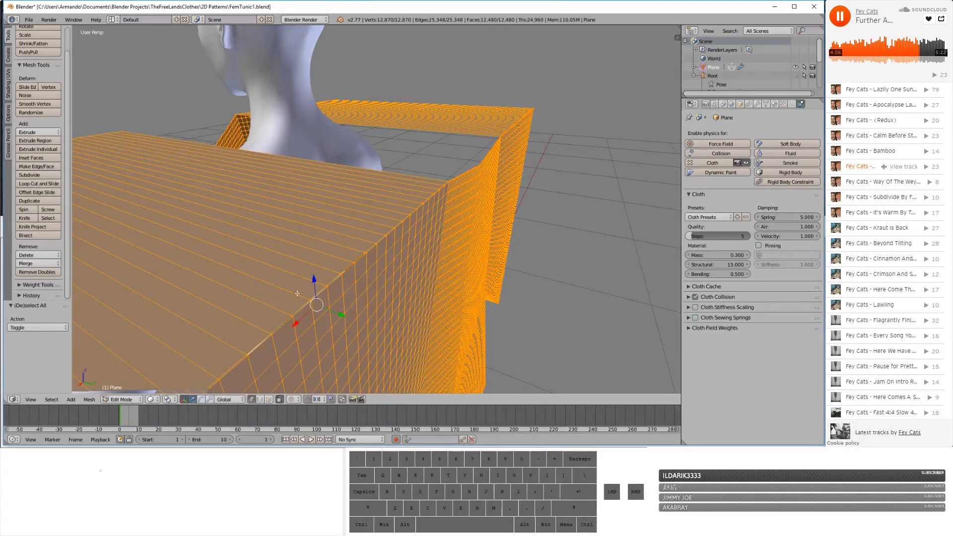
left_click(50, 272)
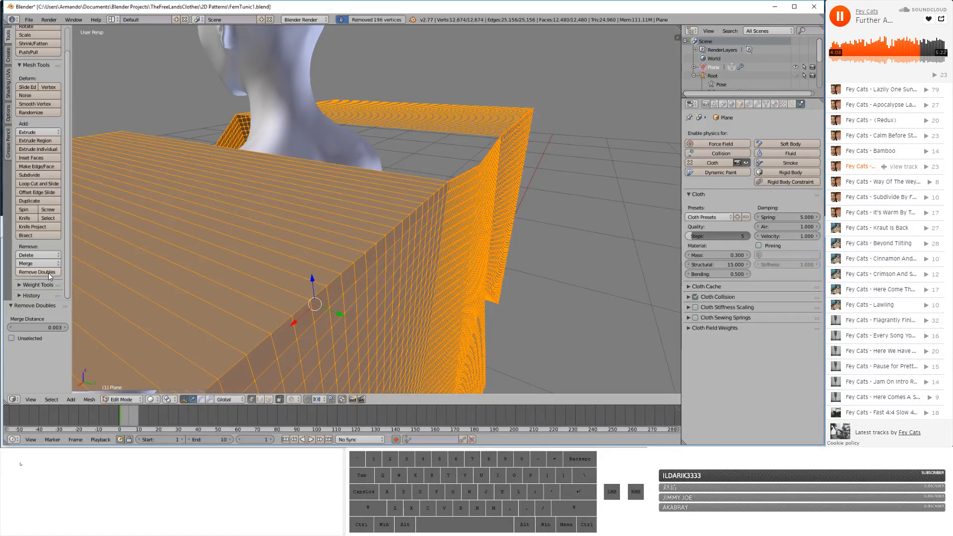
- In face select mode with wireframe shading, circle-select all the connecting faces between the front and back panels from the side
scroll(406, 303, "down", 6)
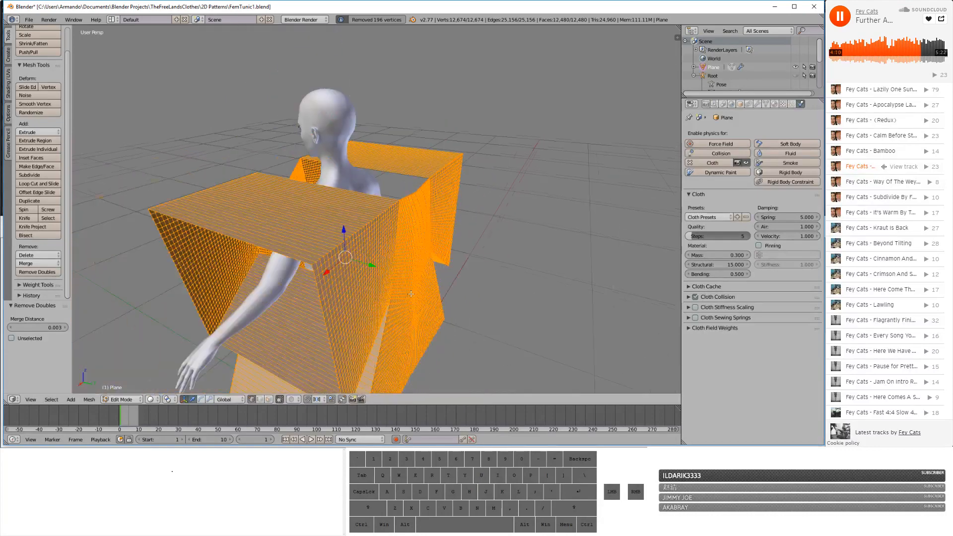
middle_click_drag(406, 302, 439, 288)
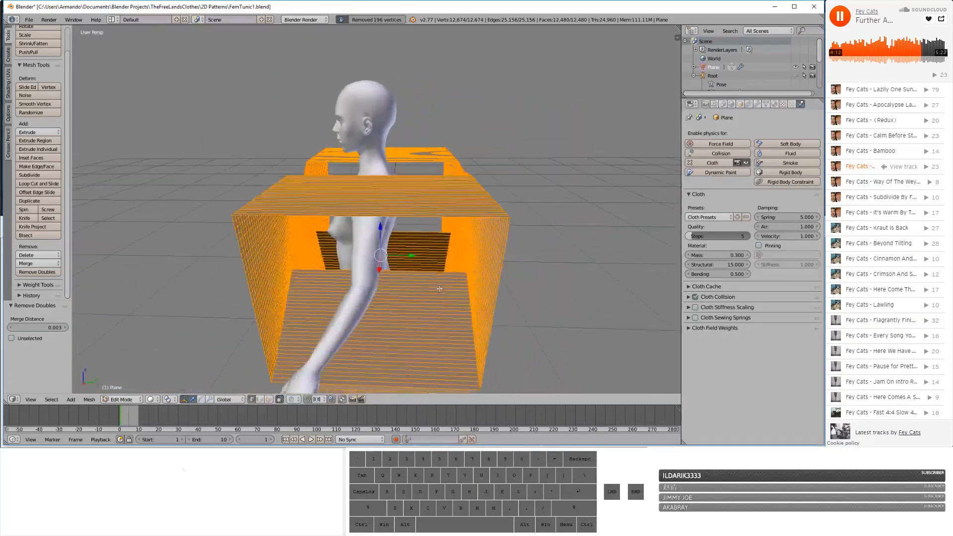
scroll(439, 287, "down", 3)
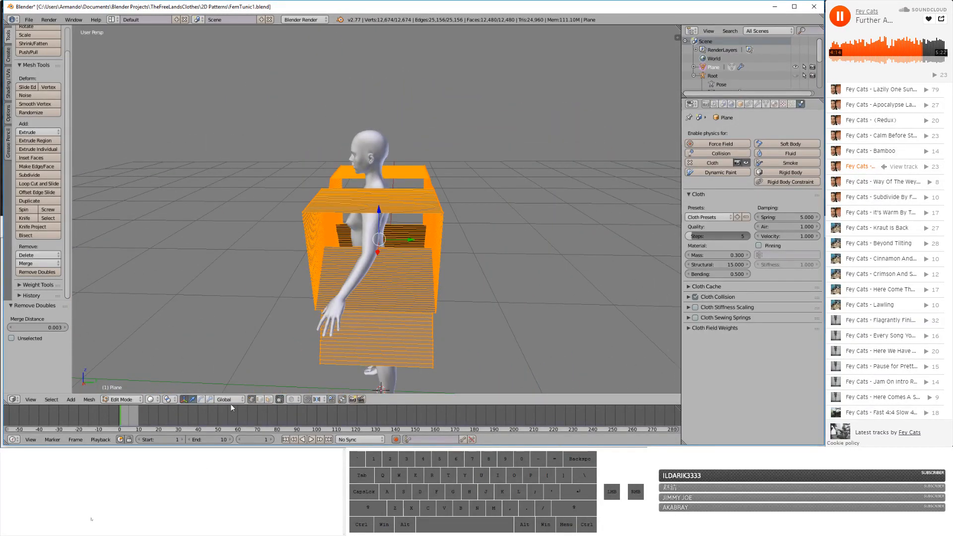
left_click(268, 400)
left_click(151, 400)
left_click(163, 383)
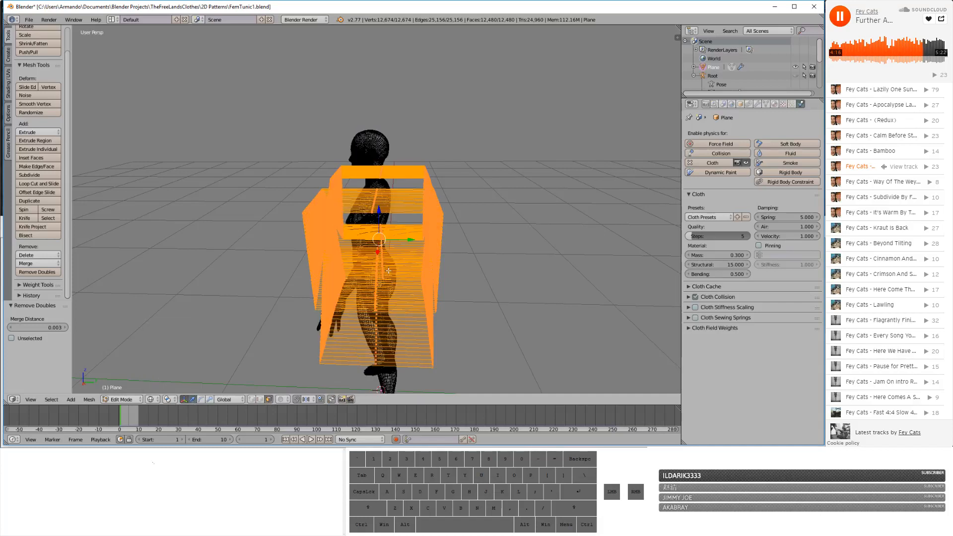
key("a")
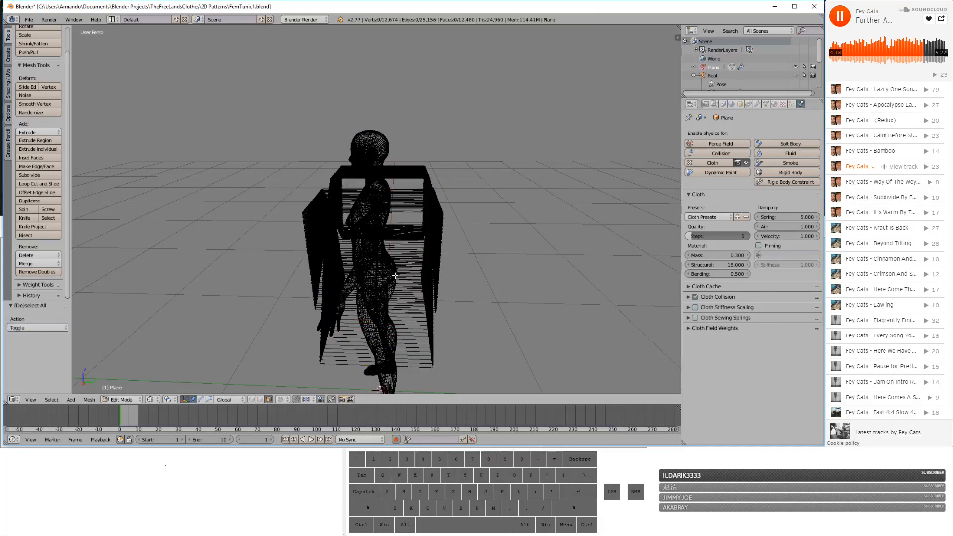
key("c")
mouse_move(375, 272)
left_mouse_down()
mouse_move(380, 382)
mouse_move(383, 231)
mouse_move(369, 318)
mouse_move(382, 157)
mouse_move(377, 358)
left_mouse_up()
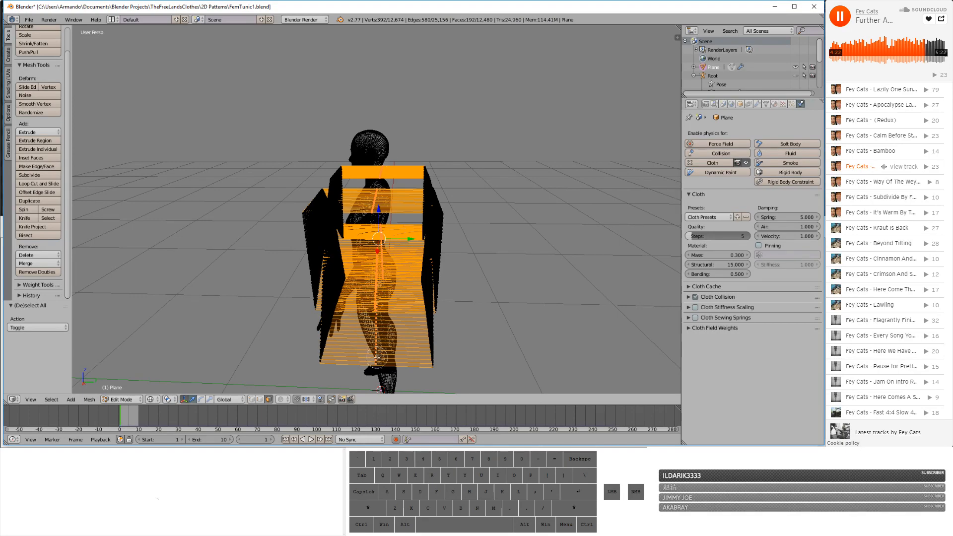
key("Return")
- Return the viewport to solid shading and check the selected connecting faces from all around the figure
mouse_move(377, 357)
middle_mouse_down()
mouse_move(422, 361)
mouse_move(491, 285)
mouse_move(214, 389)
middle_mouse_up()
left_click(157, 400)
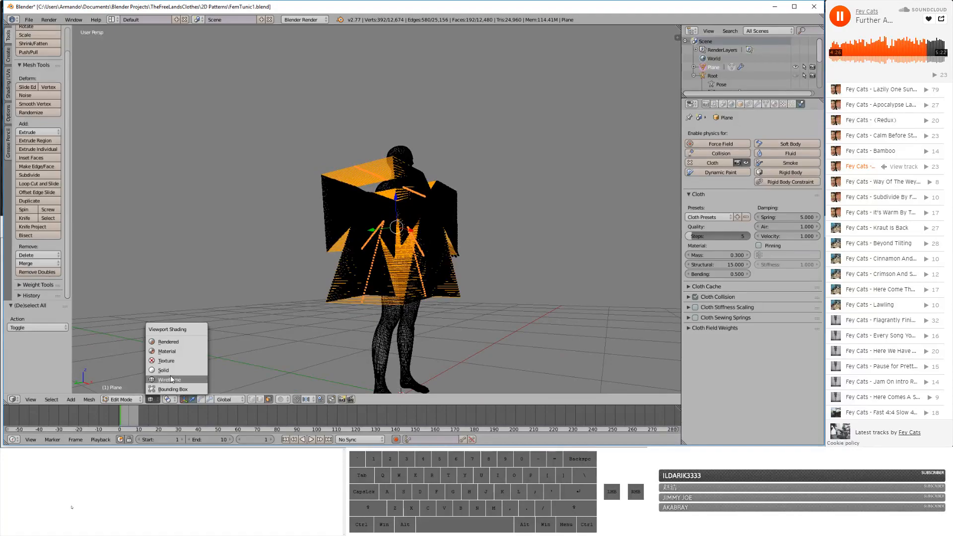
left_click(169, 368)
mouse_move(169, 368)
middle_mouse_down()
mouse_move(266, 323)
mouse_move(117, 315)
middle_mouse_up()
scroll(239, 321, "up", 2)
middle_click_drag(250, 325, 369, 329)
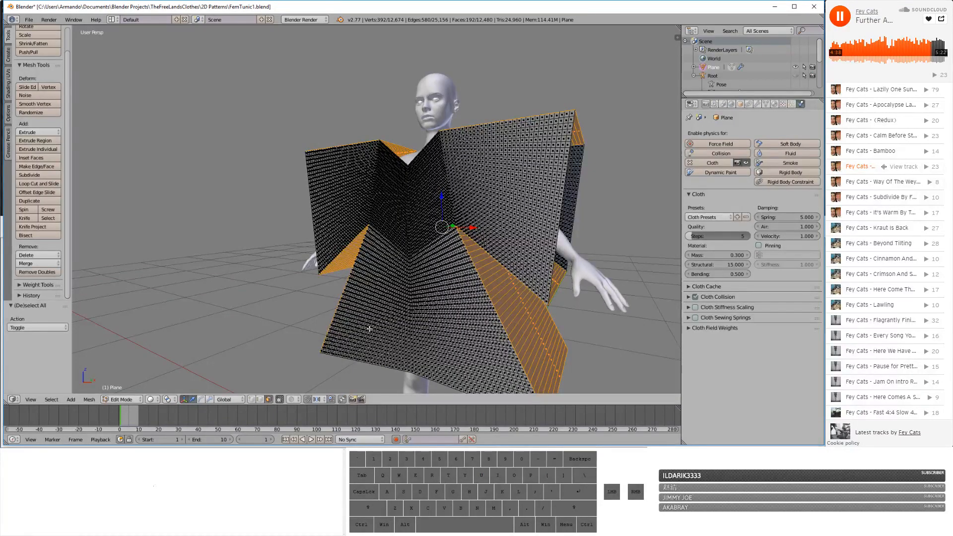
middle_click_drag(269, 298, 440, 273)
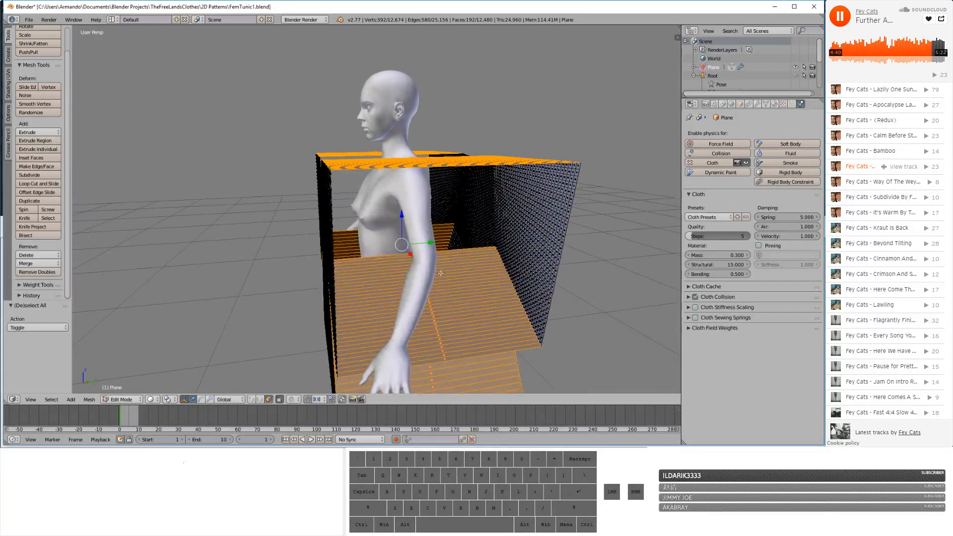
- Try deleting only the selected connecting faces while keeping their edges, and undo the deletion
key("x")
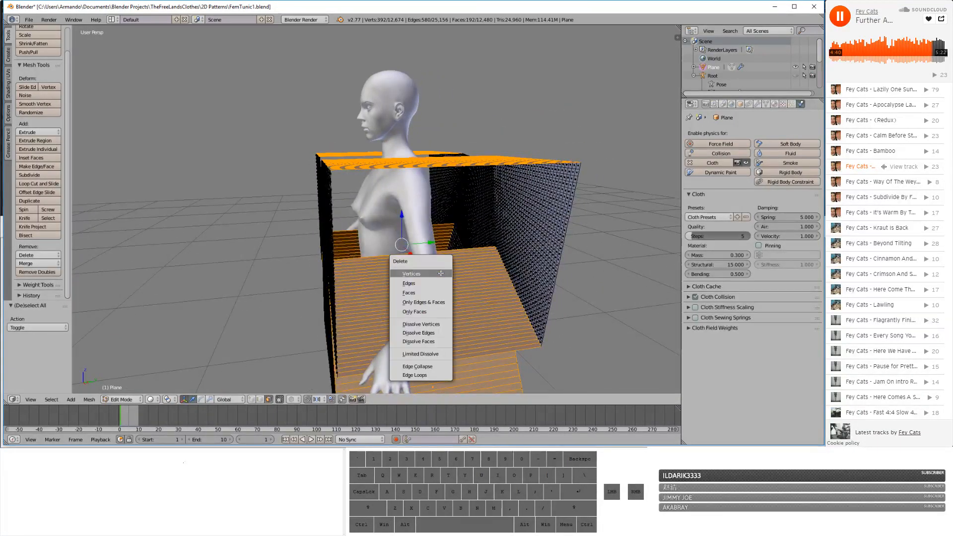
left_click(423, 312)
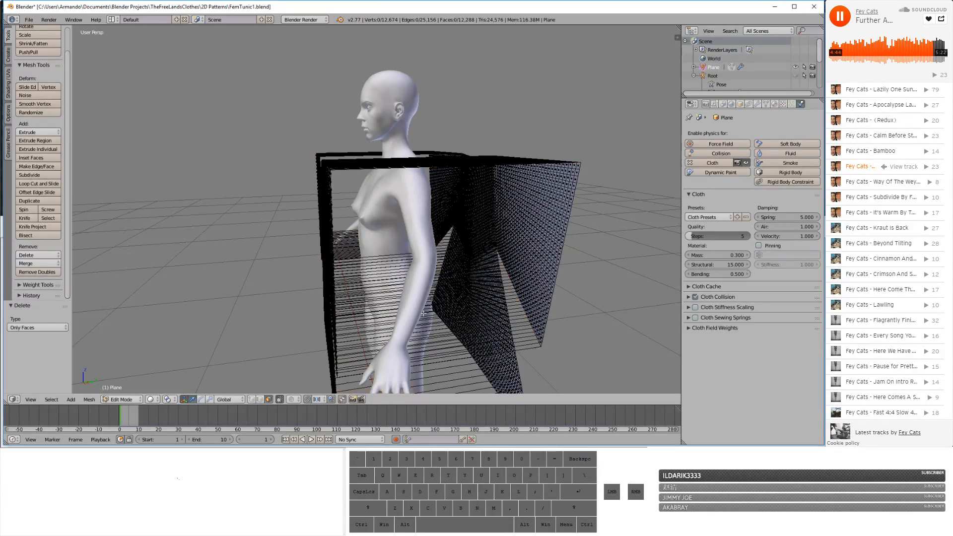
mouse_move(421, 314)
middle_mouse_down()
mouse_move(414, 353)
mouse_move(423, 318)
middle_mouse_up()
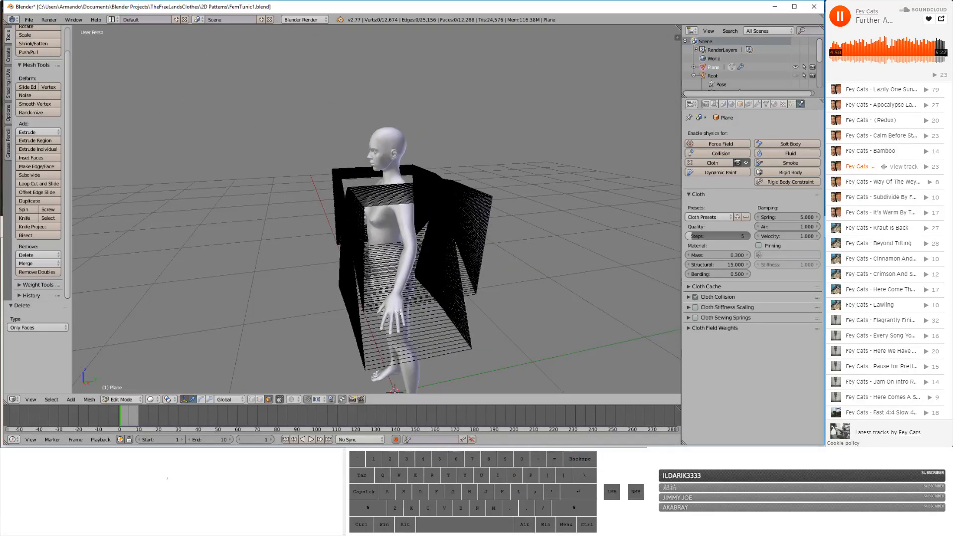
key("ctrl+z")
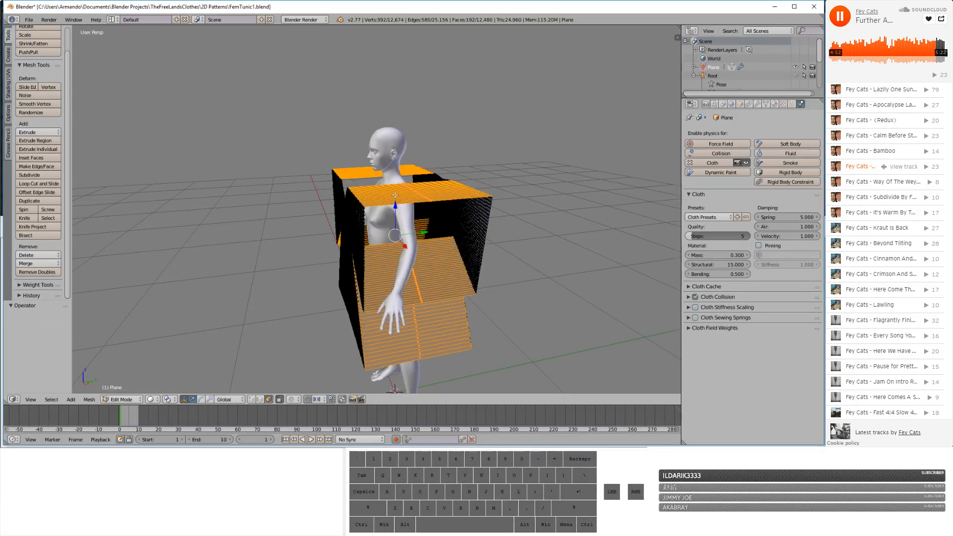
- Create a vertex group named Sewing on the tunic and assign the selected connecting faces' vertices to it
left_click(765, 104)
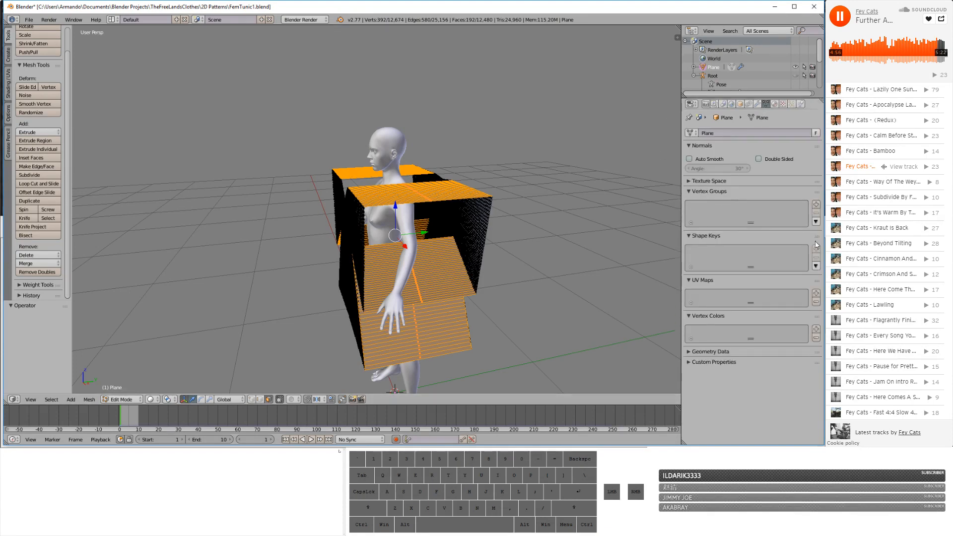
left_click(816, 205)
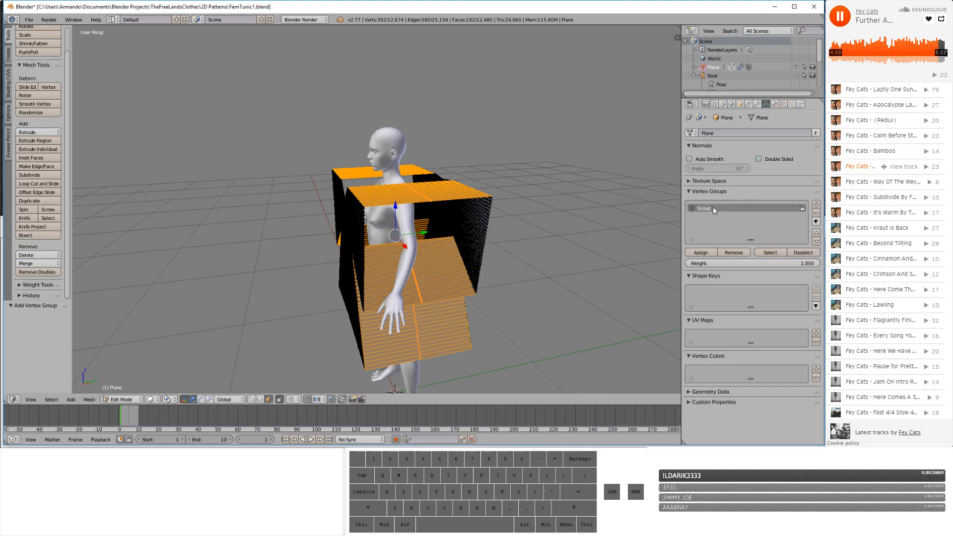
type("Sewing")
key("Return")
left_click(700, 252)
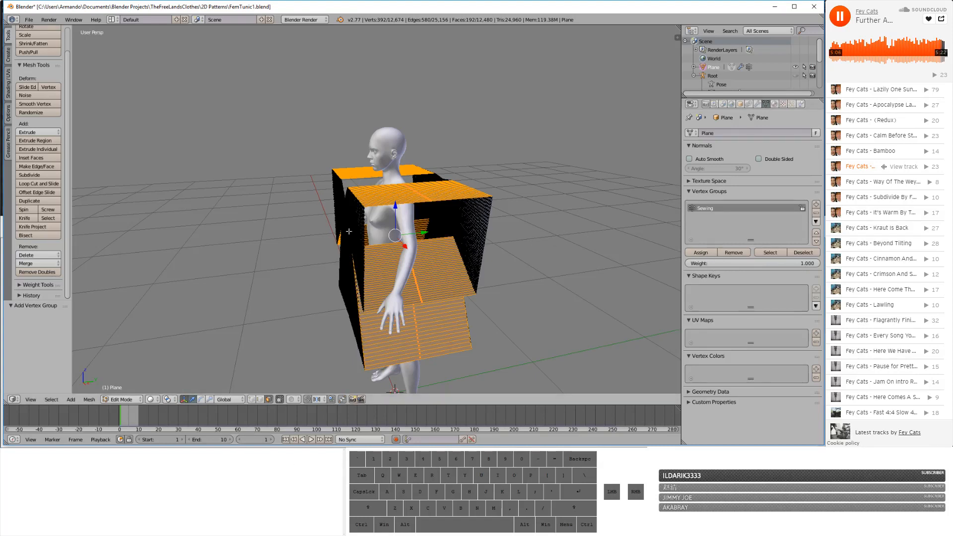
- Verify the Sewing group by deselecting everything, reselecting its vertices and examining its weights in Weight Paint mode
key("a")
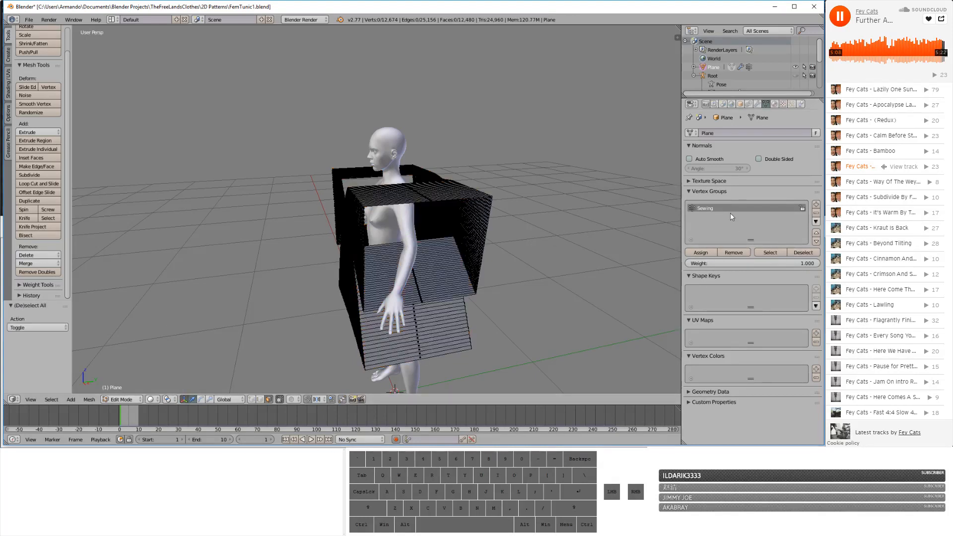
left_click(762, 252)
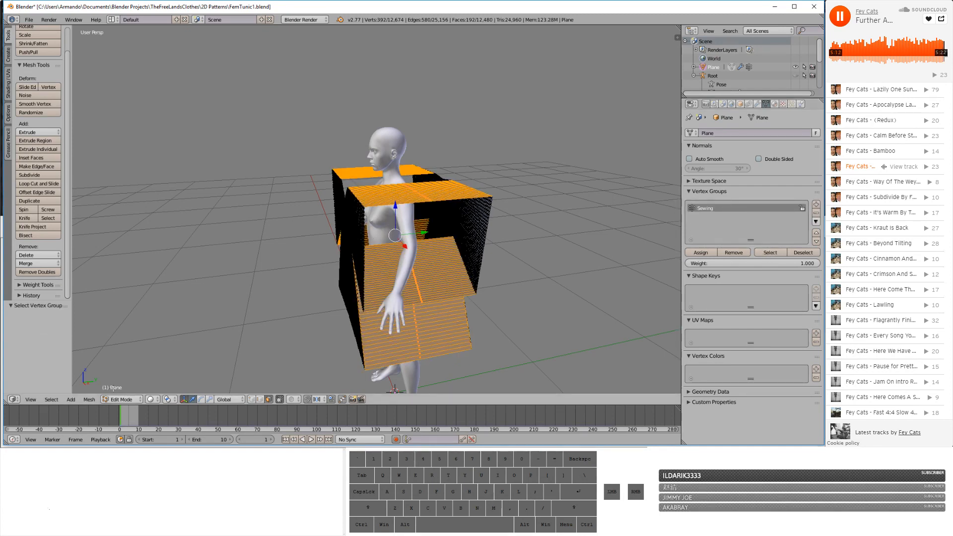
left_click(119, 399)
left_click(124, 351)
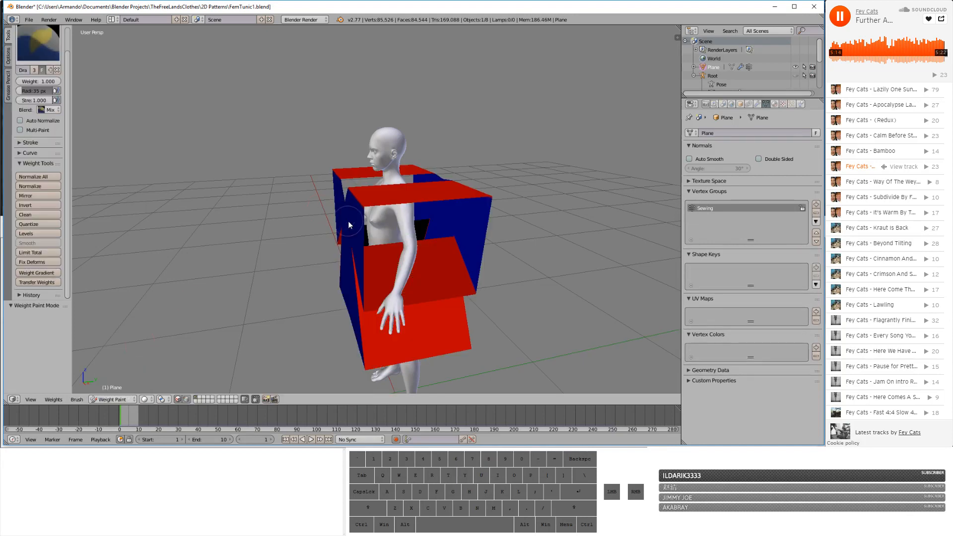
middle_click_drag(279, 236, 379, 248)
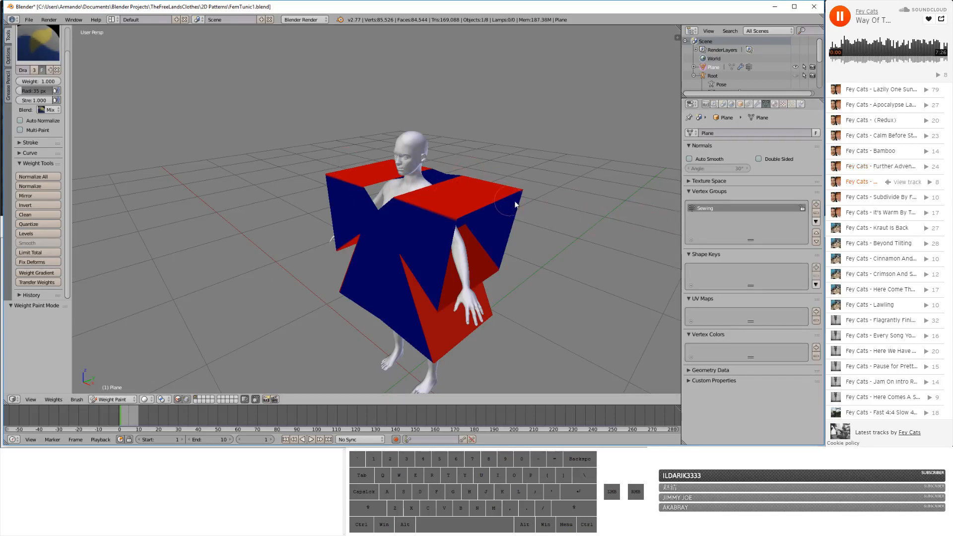
middle_click_drag(540, 186, 468, 210, "ctrl")
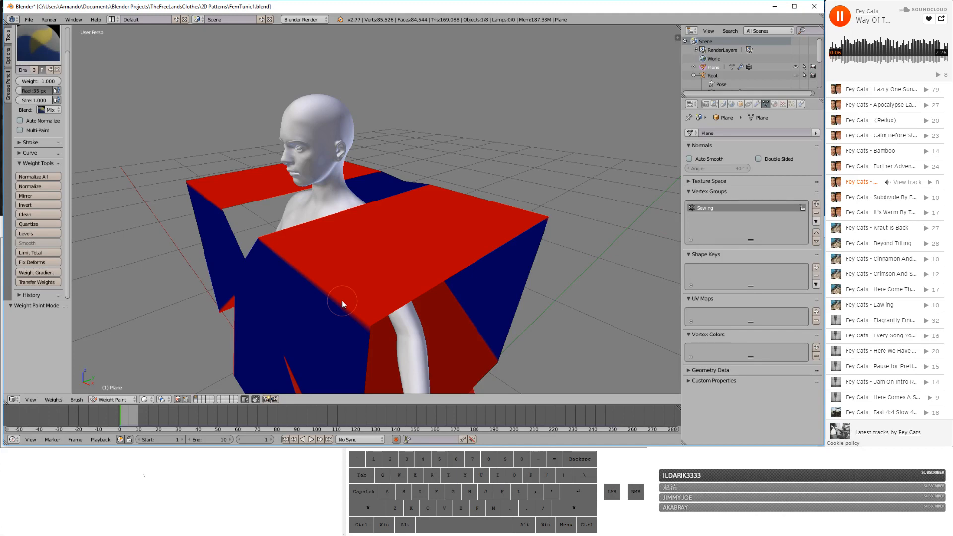
- Return the tunic to Edit Mode and delete only the selected connecting faces, keeping the sewing edges between the panels
left_click(112, 399)
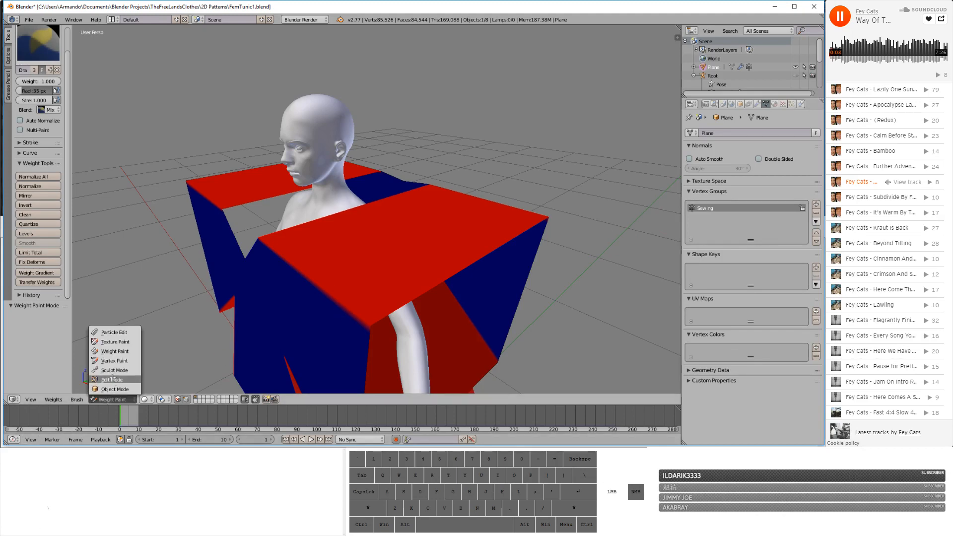
left_click(111, 379)
key("x")
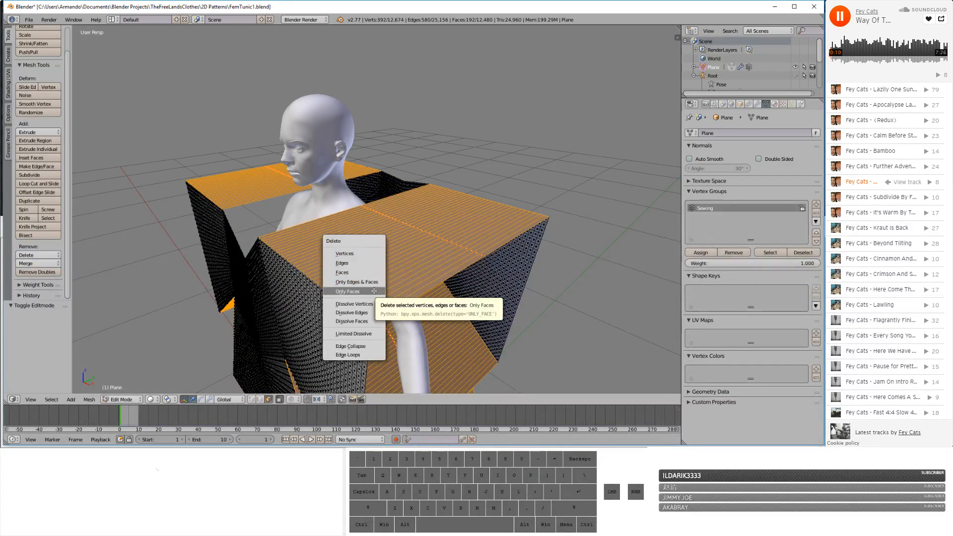
left_click(374, 291)
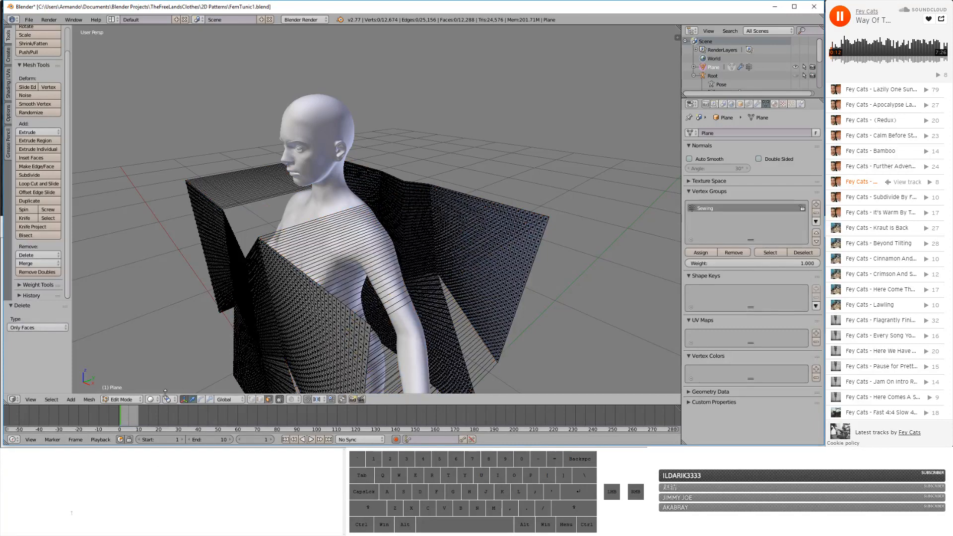
- Examine the Sewing group's weights along the panel edges in Weight Paint mode from the front and back
left_click(127, 399)
left_click(127, 353)
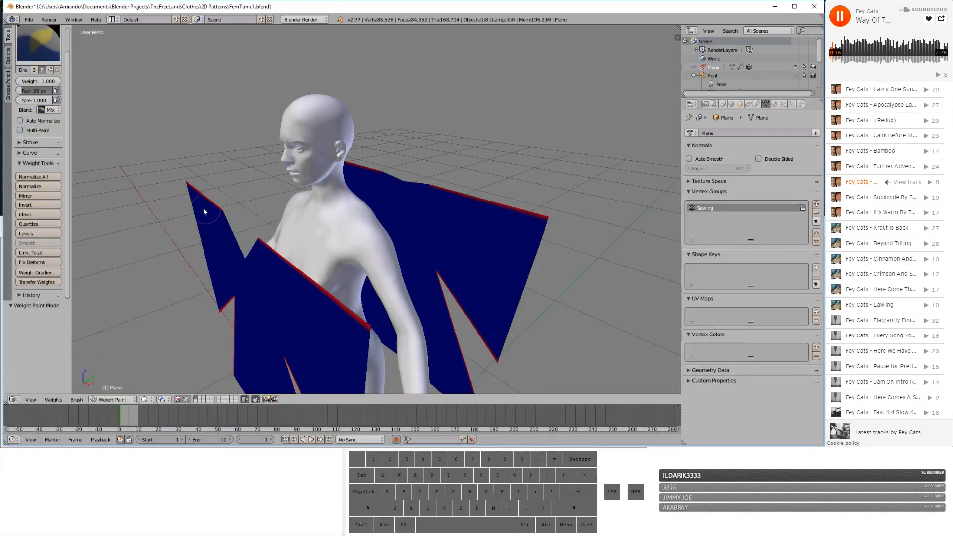
middle_click_drag(204, 208, 252, 174)
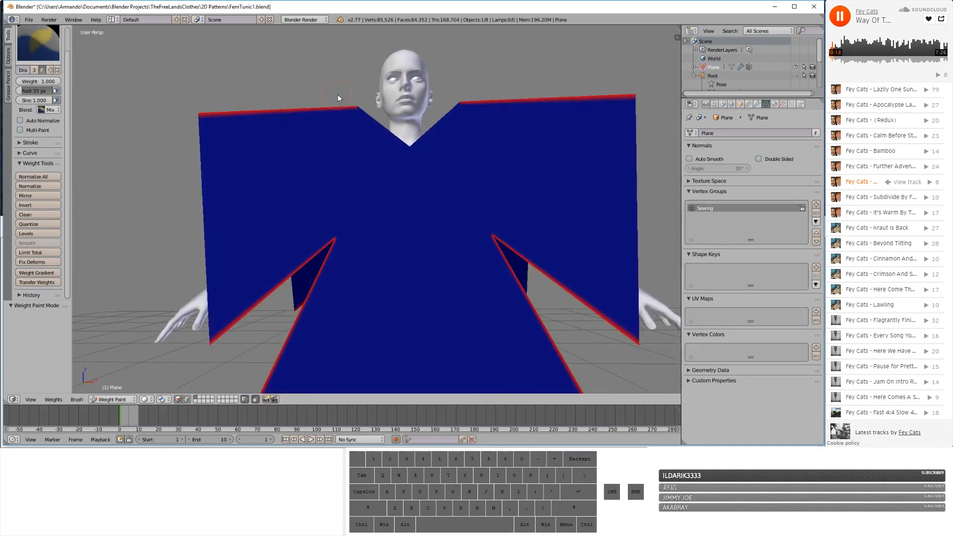
middle_click_drag(530, 167, 416, 207)
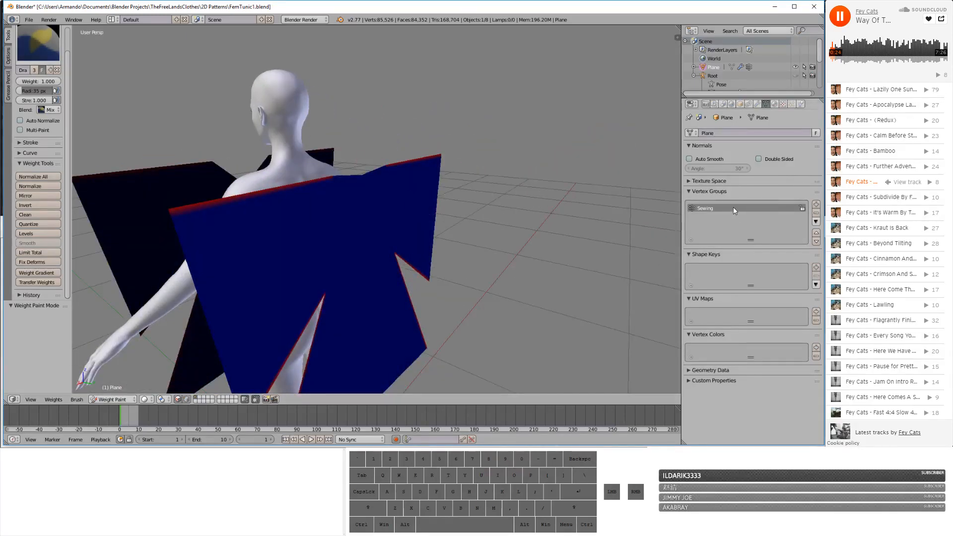
- Try painting weight across the middle of the back panel and undo the strokes
left_click_drag(268, 278, 385, 211)
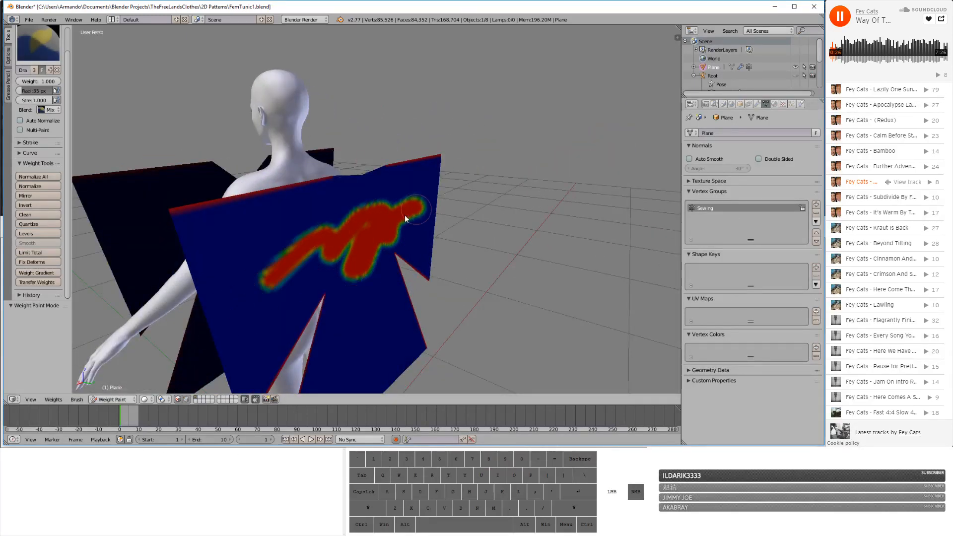
mouse_move(538, 228)
middle_mouse_down()
mouse_move(575, 160)
mouse_move(440, 224)
middle_mouse_up()
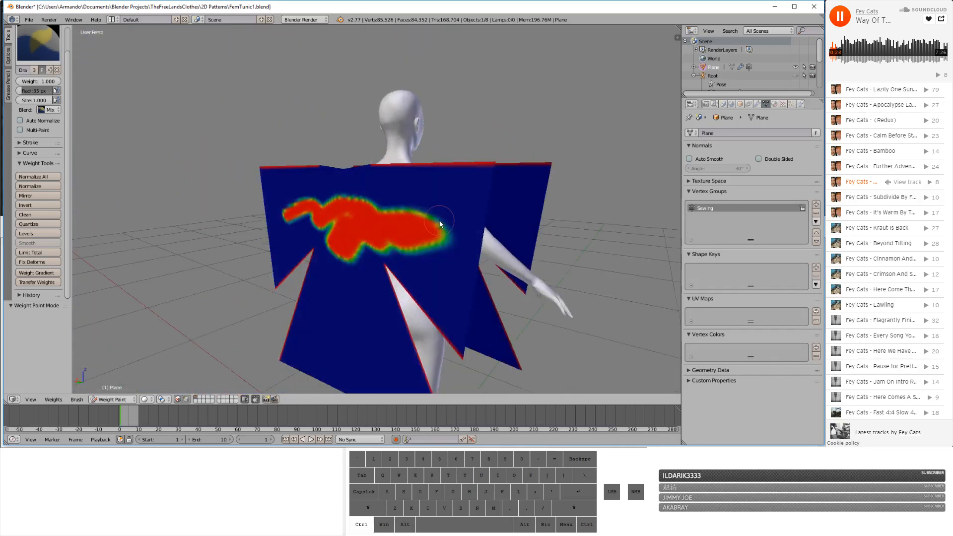
key("ctrl+z")
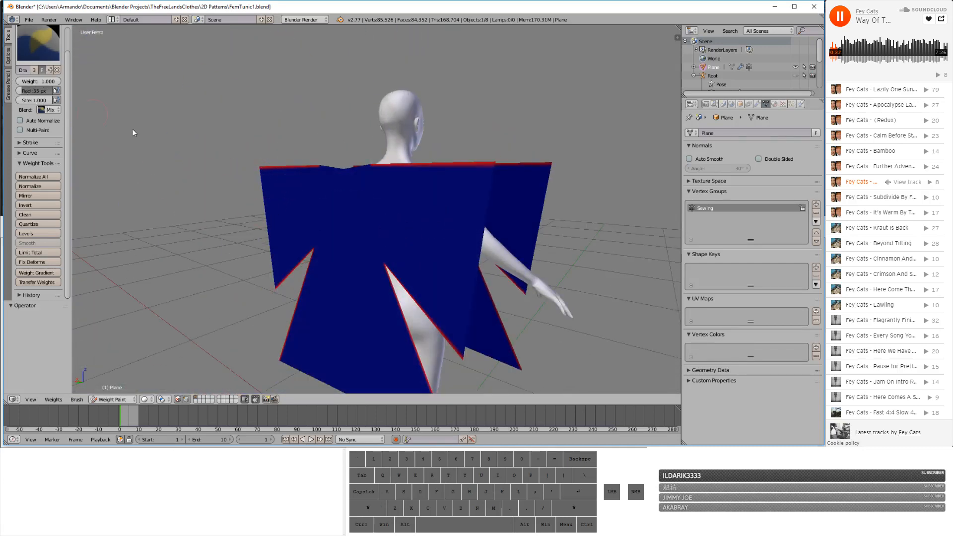
- Return the tunic to Edit Mode and switch to vertex selection
middle_click_drag(194, 228, 258, 243)
mouse_move(196, 302)
middle_mouse_down()
mouse_move(219, 288)
mouse_move(323, 285)
middle_mouse_up()
scroll(322, 285, "down", 2)
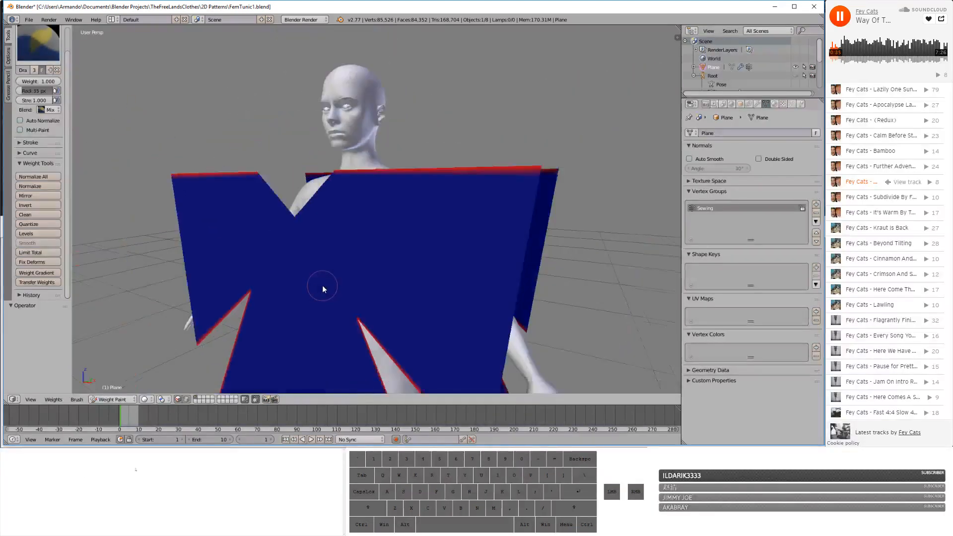
left_click(118, 400)
left_click(119, 380)
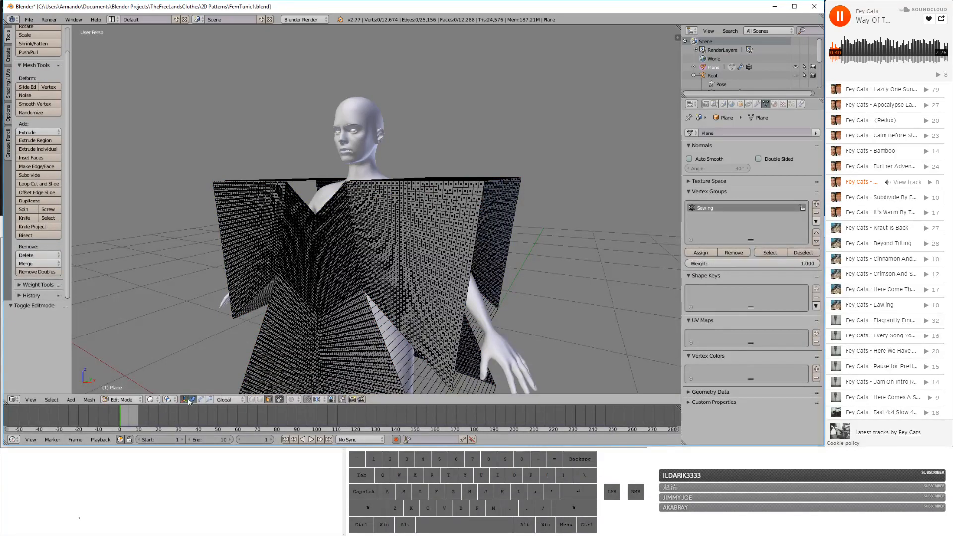
left_click(254, 400)
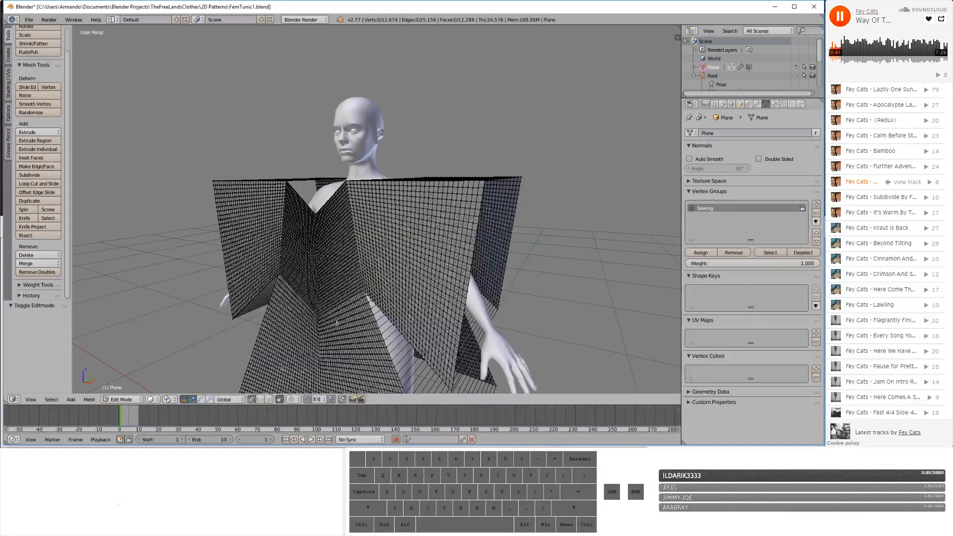
- Assign a small patch of front-panel vertices to the Sewing group and display it in Weight Paint mode
left_click(391, 266)
left_click(704, 213)
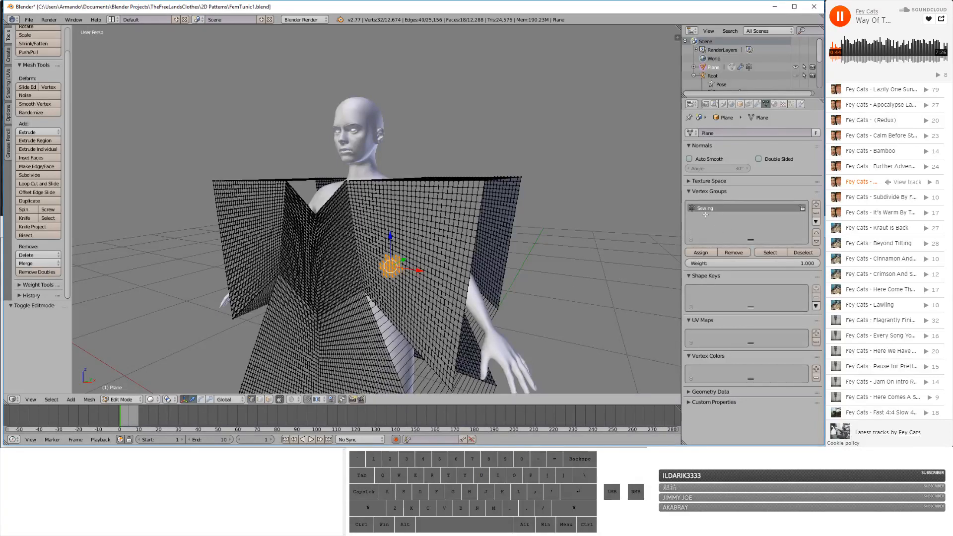
left_click(700, 253)
left_click(707, 254)
left_click(121, 400)
left_click(126, 351)
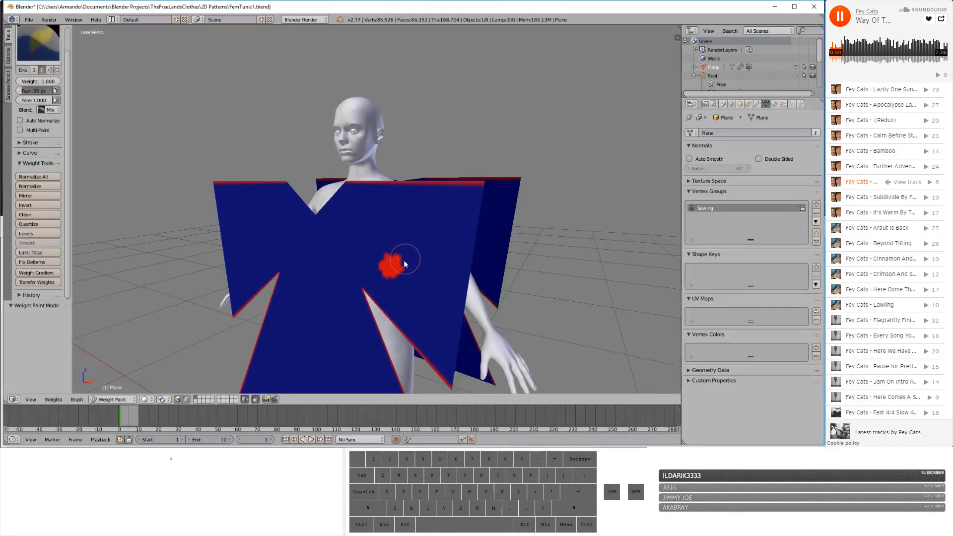
- Circle-select the area around the assigned front-panel patch in Edit Mode and remove its vertices from the Sewing group
left_click(121, 400)
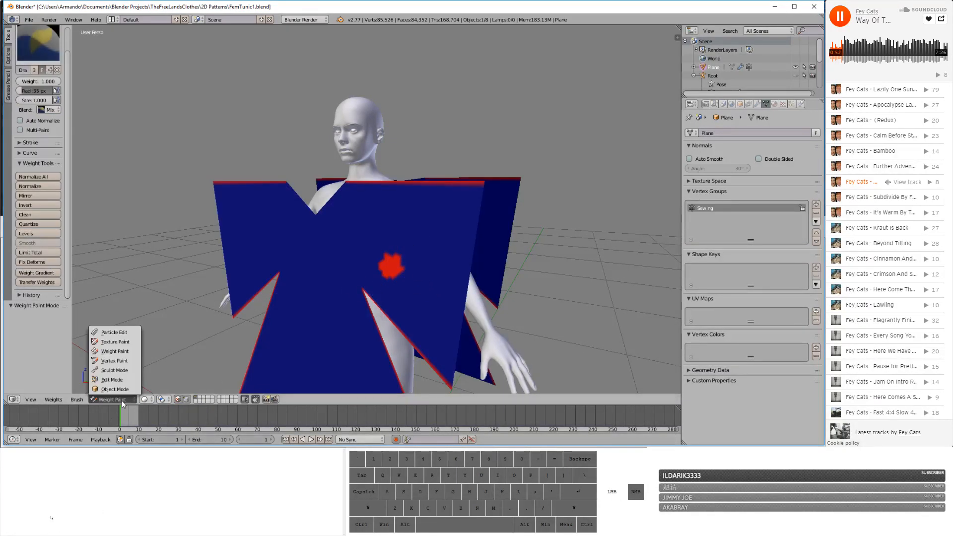
left_click(120, 371)
key("c")
mouse_move(379, 267)
left_mouse_down()
mouse_move(387, 256)
mouse_move(410, 263)
left_mouse_up()
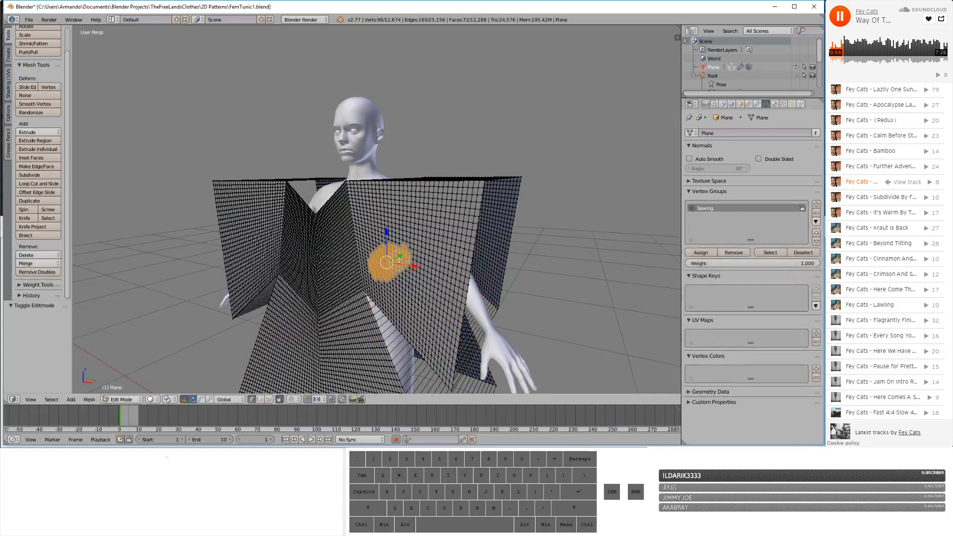
mouse_move(394, 242)
middle_mouse_down()
mouse_move(373, 251)
mouse_move(391, 271)
middle_mouse_up()
mouse_move(397, 266)
left_mouse_down()
mouse_move(409, 271)
mouse_move(388, 246)
left_mouse_up()
middle_click_drag(411, 297, 354, 298)
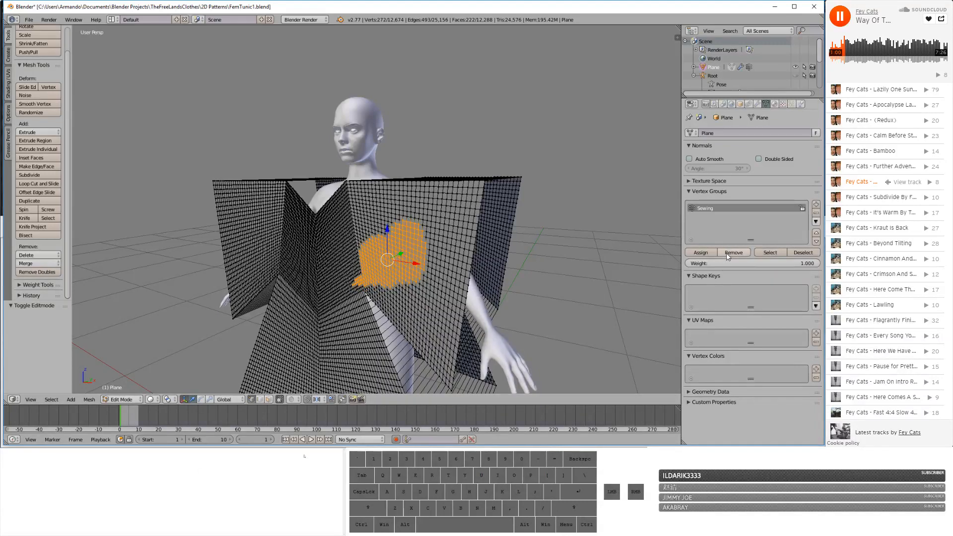
left_click(726, 253)
- Check the Sewing group's weights over the whole tunic in Weight Paint mode
left_click(115, 399)
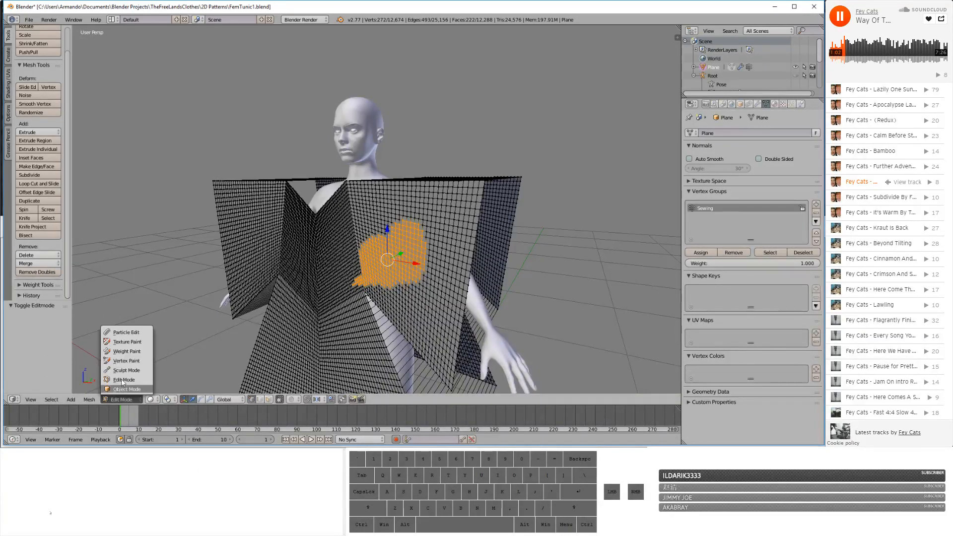
left_click(122, 355)
scroll(364, 301, "down", 3)
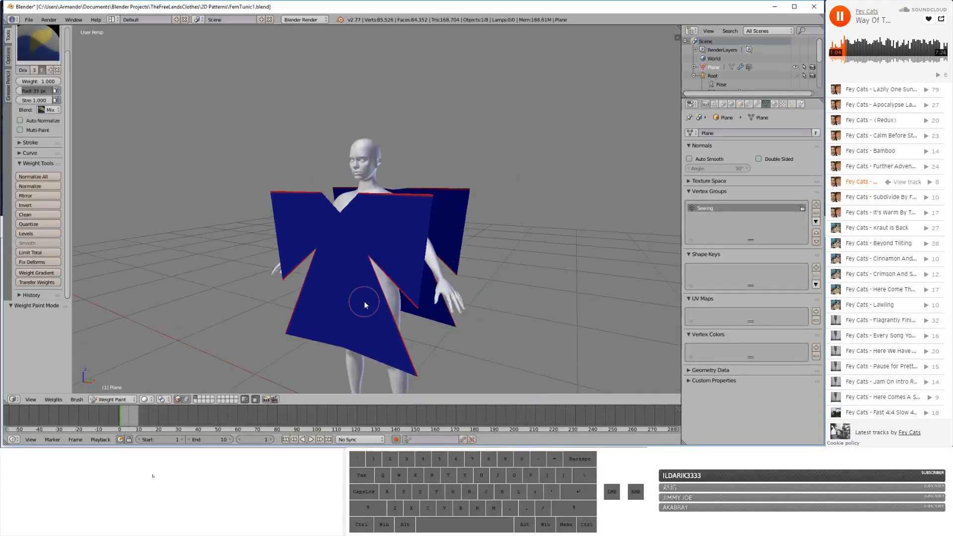
scroll(362, 302, "up", 6)
scroll(362, 302, "down", 3)
- Return the tunic to Edit Mode and deselect all its vertices
left_click(113, 399)
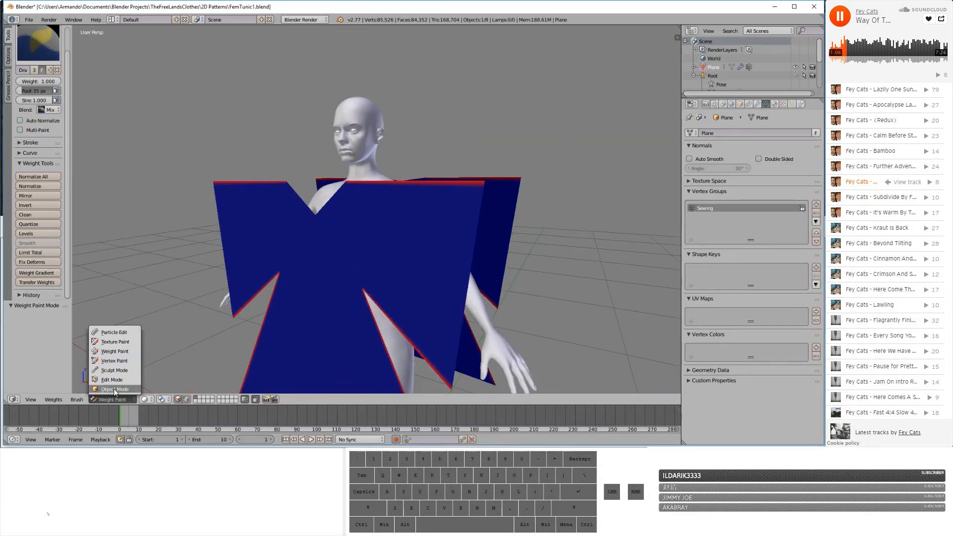
left_click(119, 379)
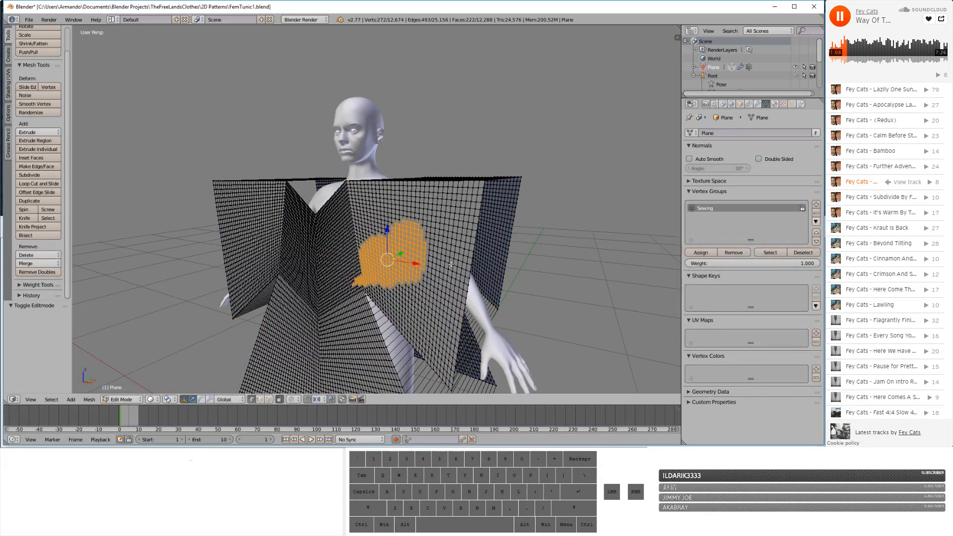
key("a")
key("a")
- Circle-select the tunic's front-panel vertices from the figure's side
middle_click_drag(472, 261, 434, 264)
scroll(508, 271, "down", 3)
scroll(460, 268, "up", 4)
scroll(432, 264, "down", 2)
middle_click_drag(349, 278, 399, 255, "shift")
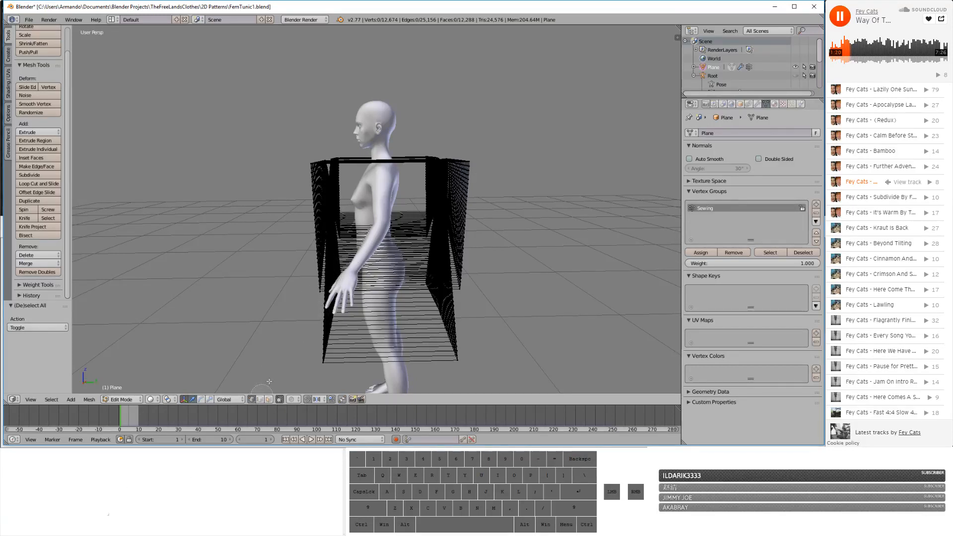
mouse_move(320, 318)
left_mouse_down()
mouse_move(328, 213)
mouse_move(322, 154)
mouse_move(310, 263)
mouse_move(316, 147)
mouse_move(330, 367)
mouse_move(314, 163)
mouse_move(344, 235)
left_mouse_up()
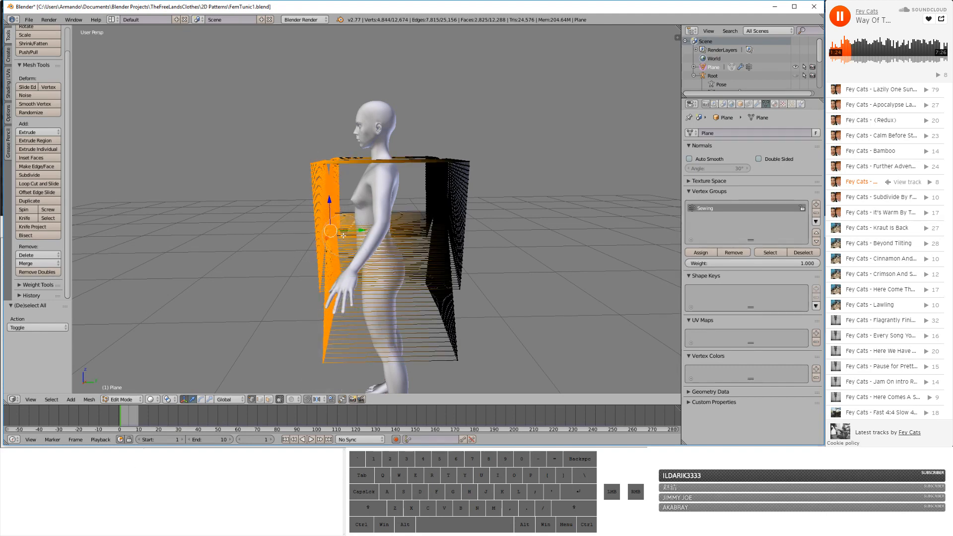
middle_click_drag(343, 235, 306, 246)
mouse_move(320, 267)
left_mouse_down()
mouse_move(320, 174)
mouse_move(358, 163)
left_mouse_up()
left_click_drag(323, 297, 303, 302)
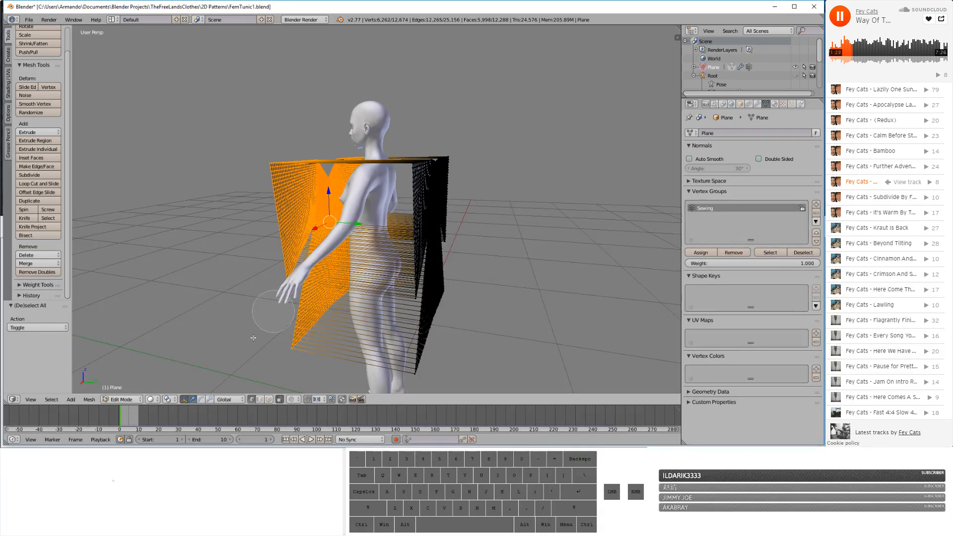
key("Return")
- Switch the viewport to wireframe shading and add the front panel's remaining vertices with Circle Select
left_click(152, 399)
left_click(164, 378)
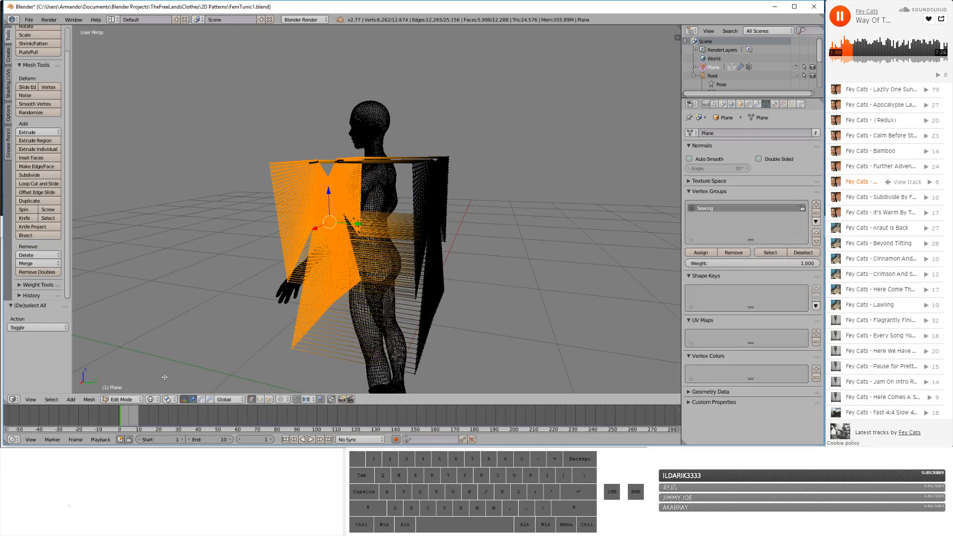
key("c")
mouse_move(305, 259)
left_mouse_down()
mouse_move(313, 199)
mouse_move(355, 171)
mouse_move(355, 228)
left_mouse_up()
key("Return")
mouse_move(355, 227)
middle_mouse_down()
mouse_move(409, 248)
mouse_move(437, 214)
mouse_move(487, 195)
mouse_move(566, 196)
mouse_move(536, 267)
mouse_move(200, 268)
middle_mouse_up()
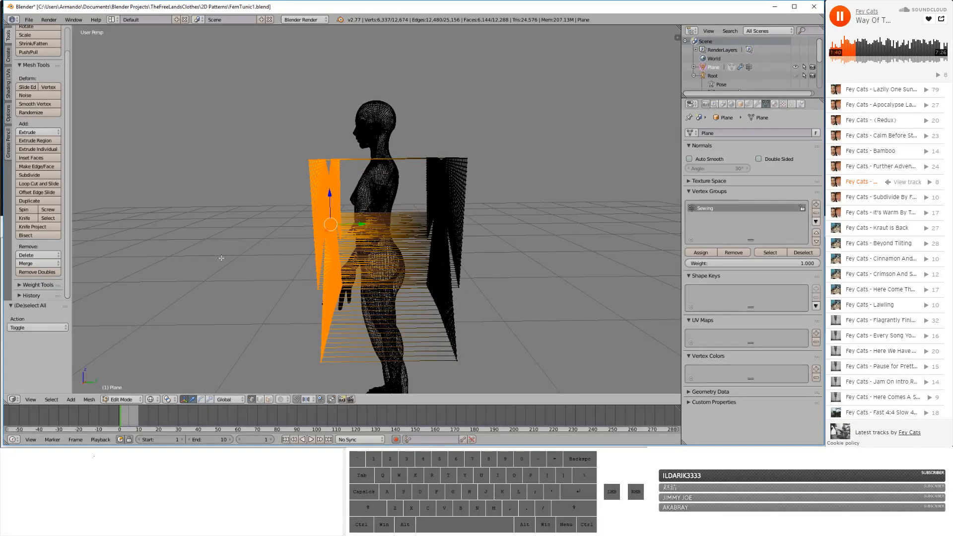
- Move the front panel about 0.037 along the global Y axis, closer to the figure
key("g")
key("y")
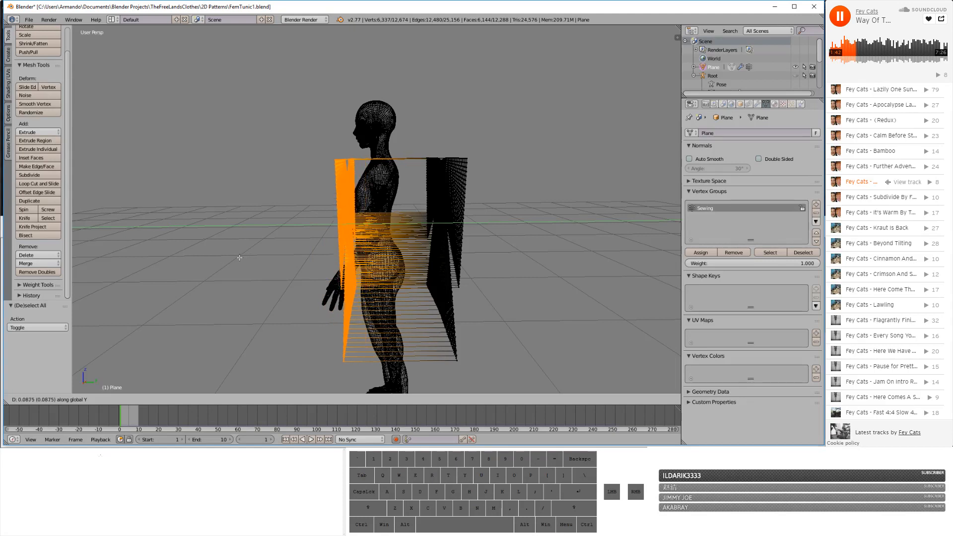
left_click(351, 276)
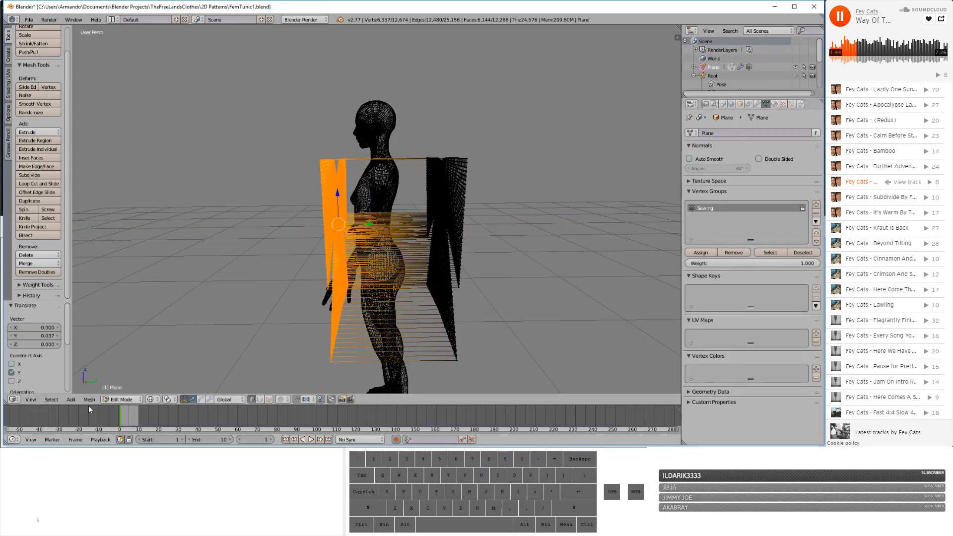
- Invert the selection to the back panel and move it about -0.144 along Y, closer to the figure
left_click(53, 399)
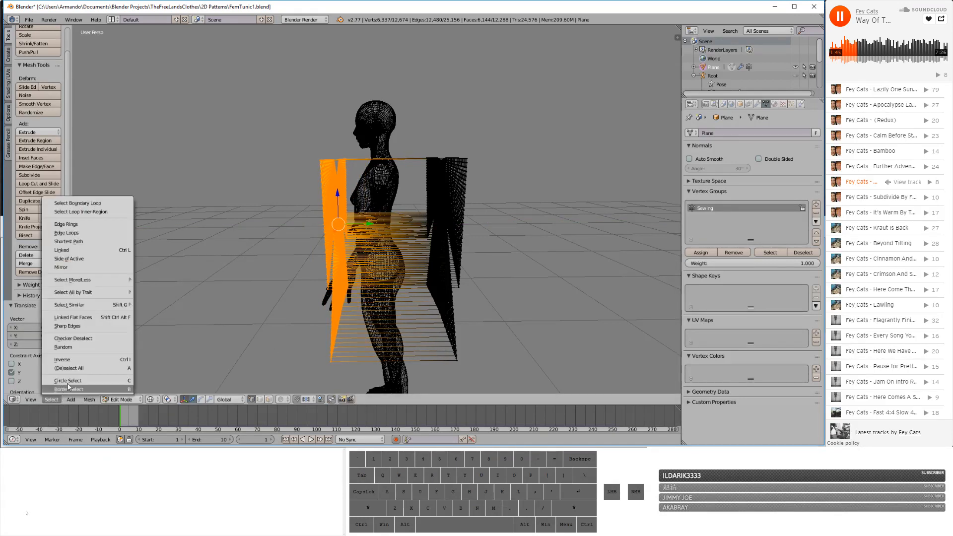
left_click(81, 361)
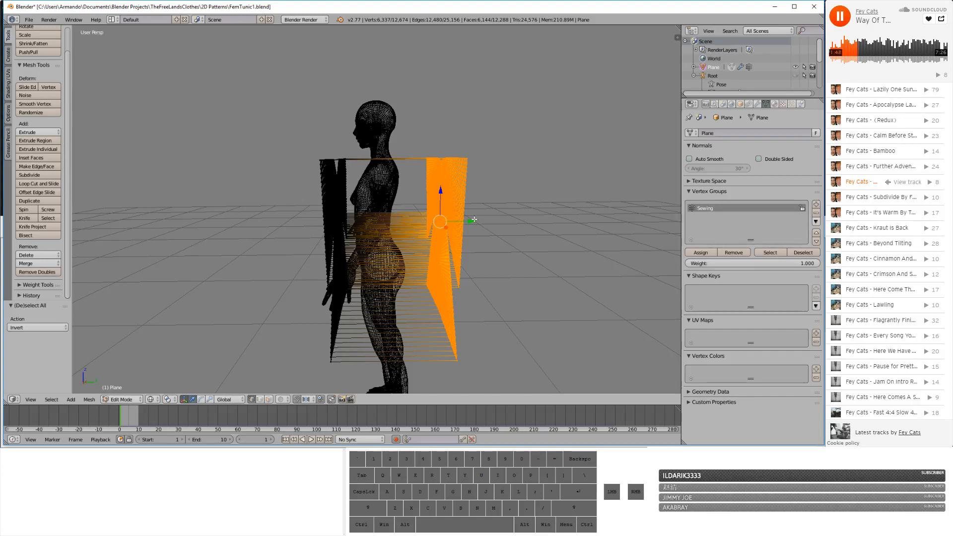
left_click_drag(474, 219, 453, 222)
left_click(443, 220)
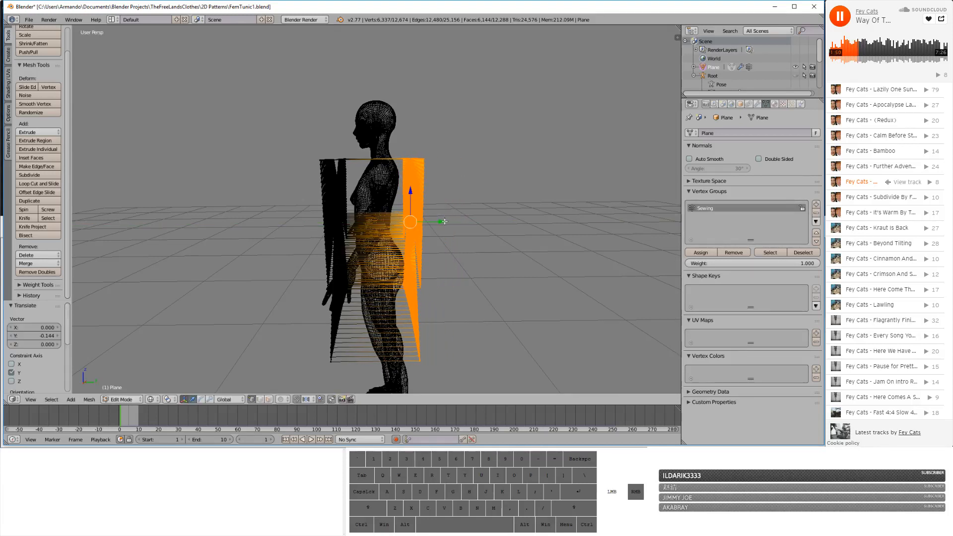
- Return the viewport to solid shading and view both repositioned panels around the figure from the front
left_click(122, 399)
left_click(128, 380)
left_click(151, 400)
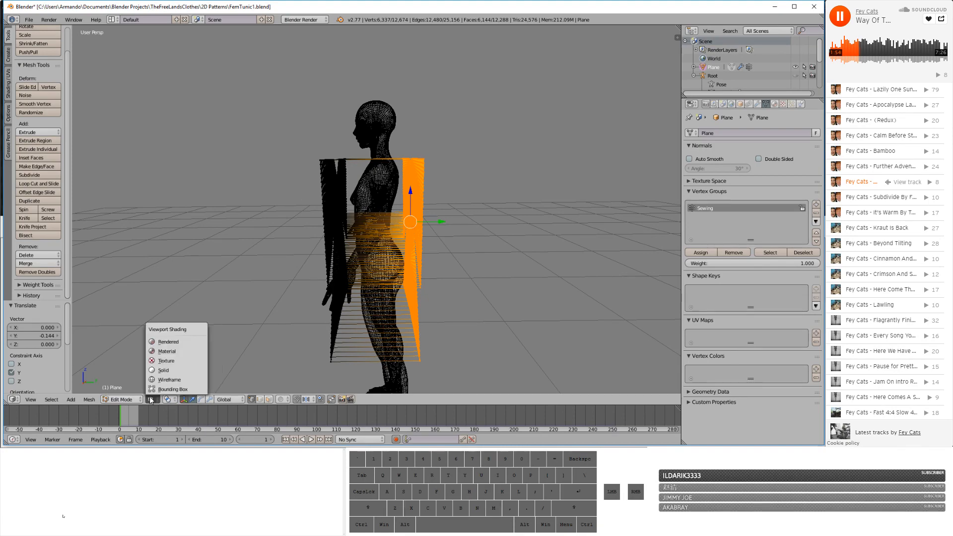
left_click(163, 370)
middle_click_drag(465, 205, 545, 209)
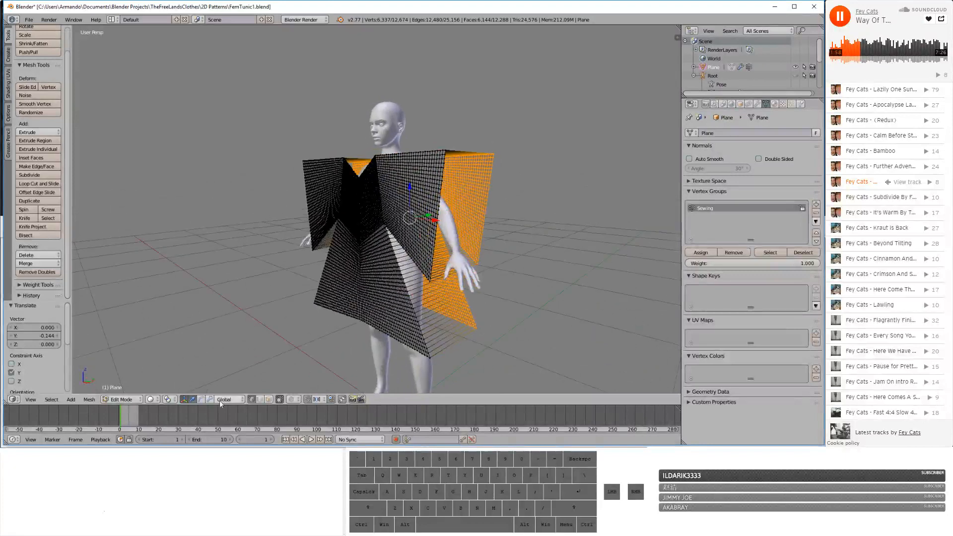
- Switch the tunic to Object Mode and open its cloth physics settings
left_click(124, 399)
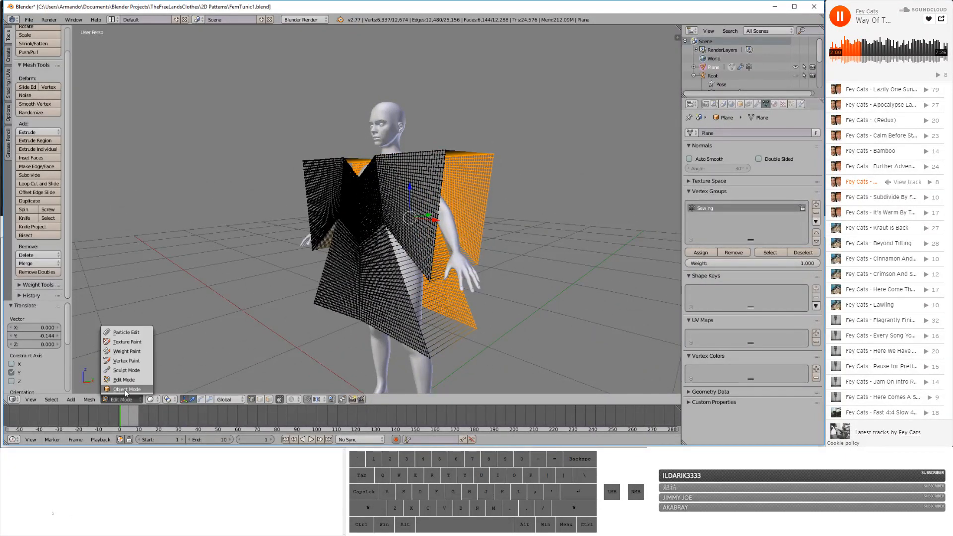
left_click(124, 392)
left_click(800, 104)
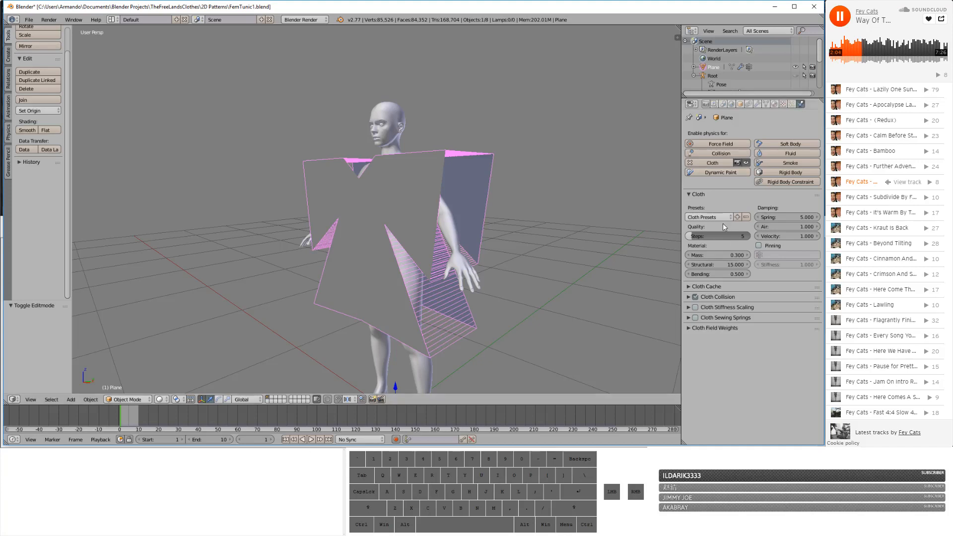
- Enable cloth sewing springs on the tunic with the Sewing vertex group for shrinking and a sewing force of 50
left_click(689, 318)
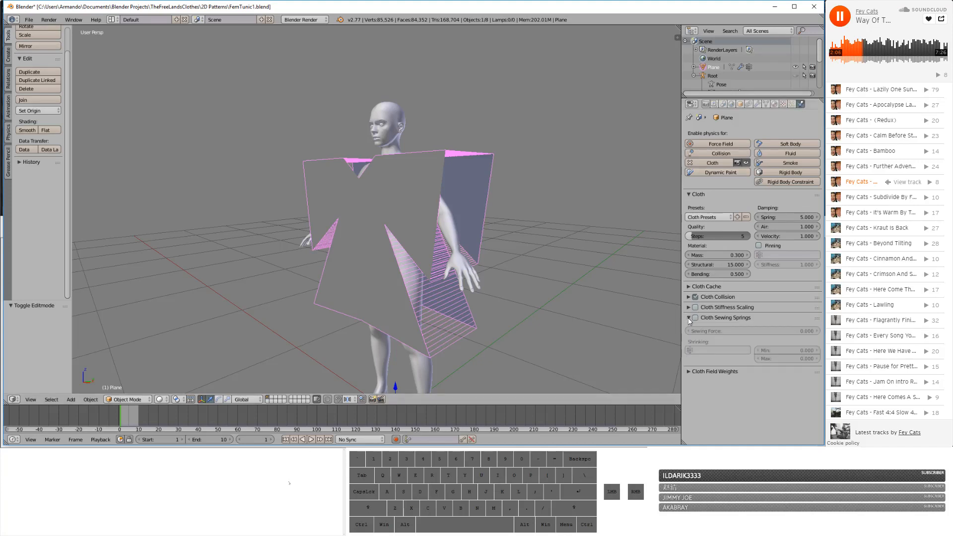
left_click(696, 318)
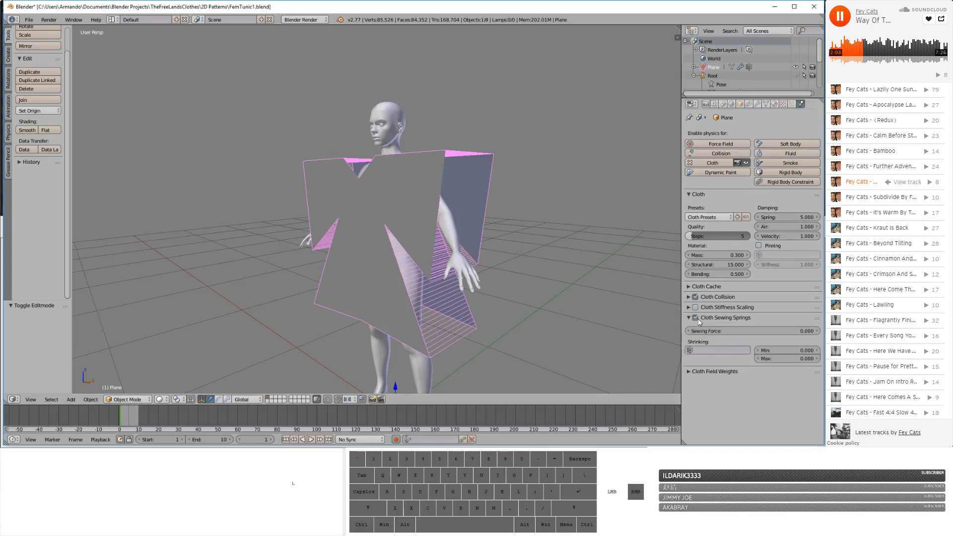
left_click(701, 350)
left_click(715, 263)
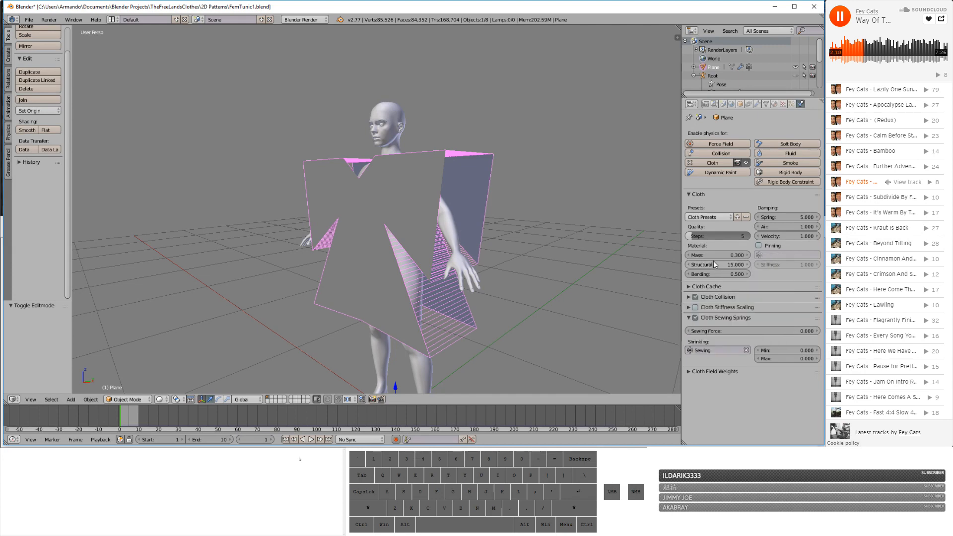
left_click(795, 331)
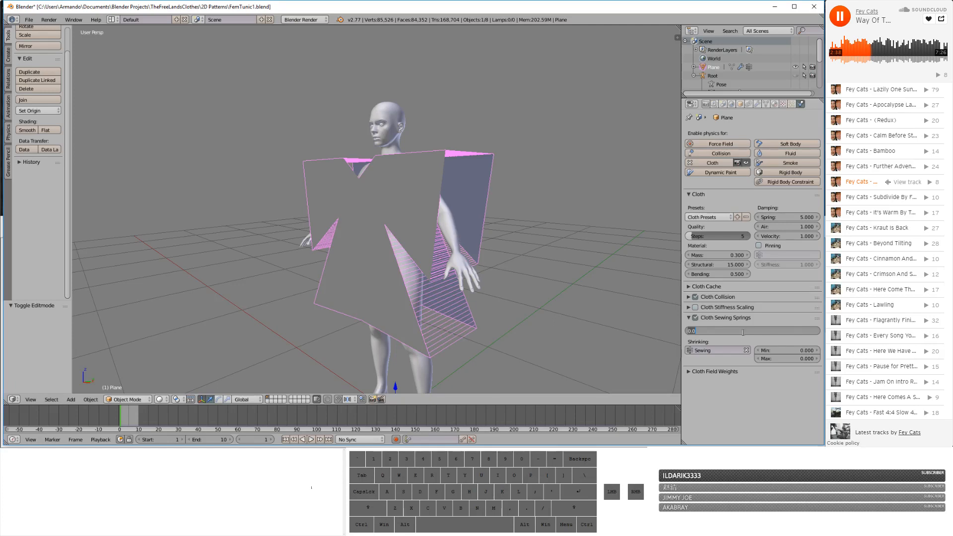
type("50")
key("Return")
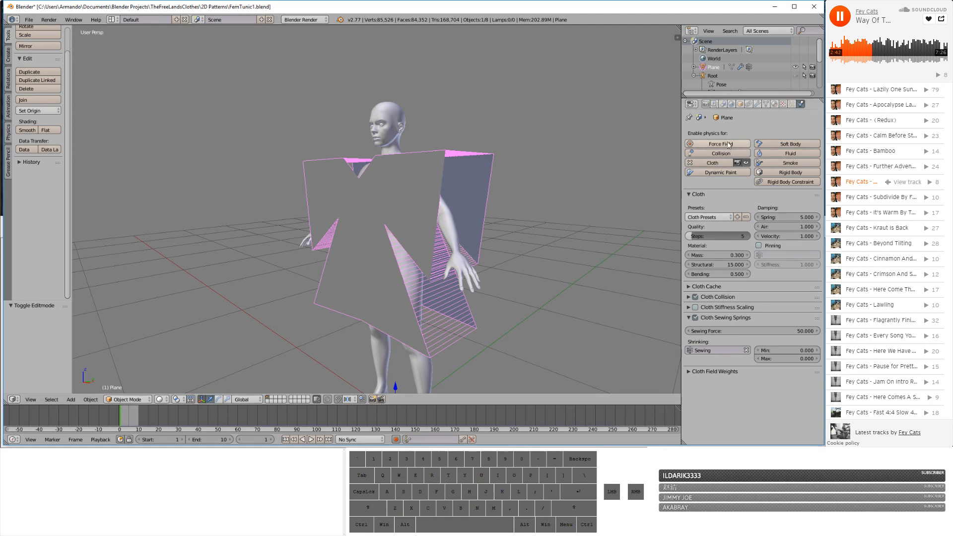
- Maximize the window, check the figure's collision settings and apply the Leather cloth preset to the tunic
left_click(794, 7)
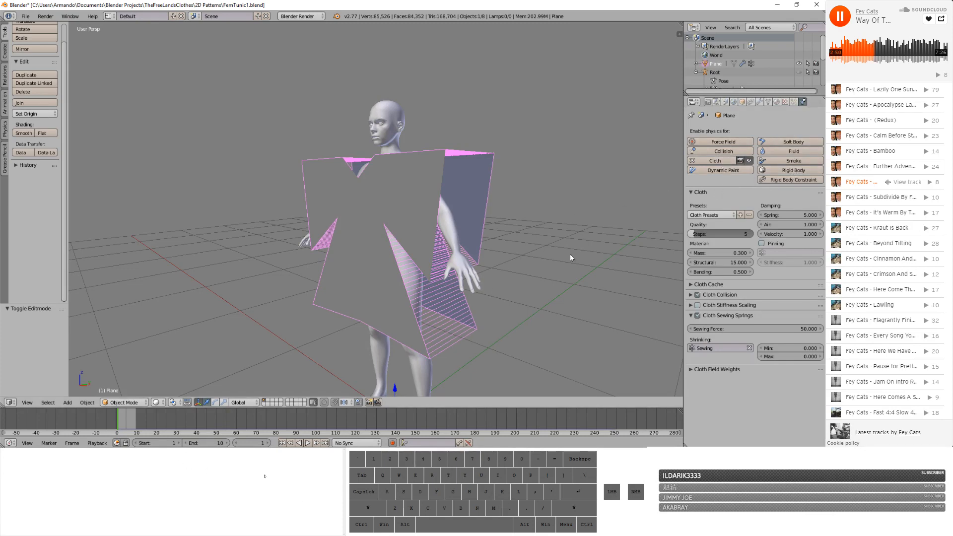
left_click(418, 144)
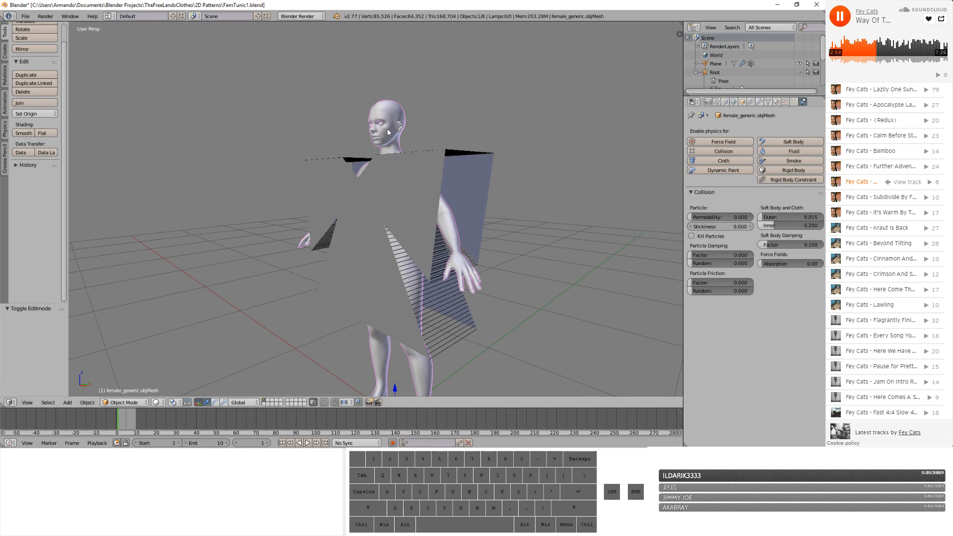
right_click(395, 177)
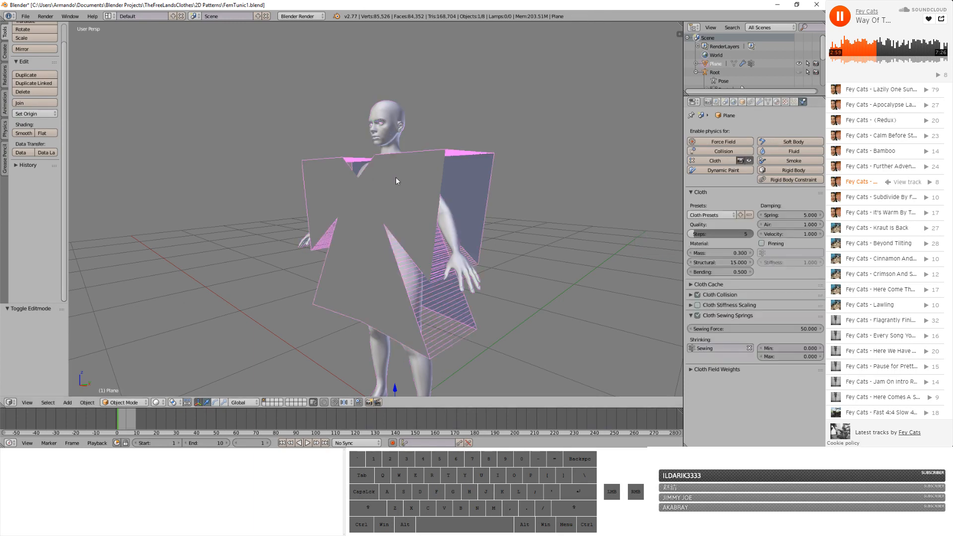
left_click(715, 215)
left_click(715, 242)
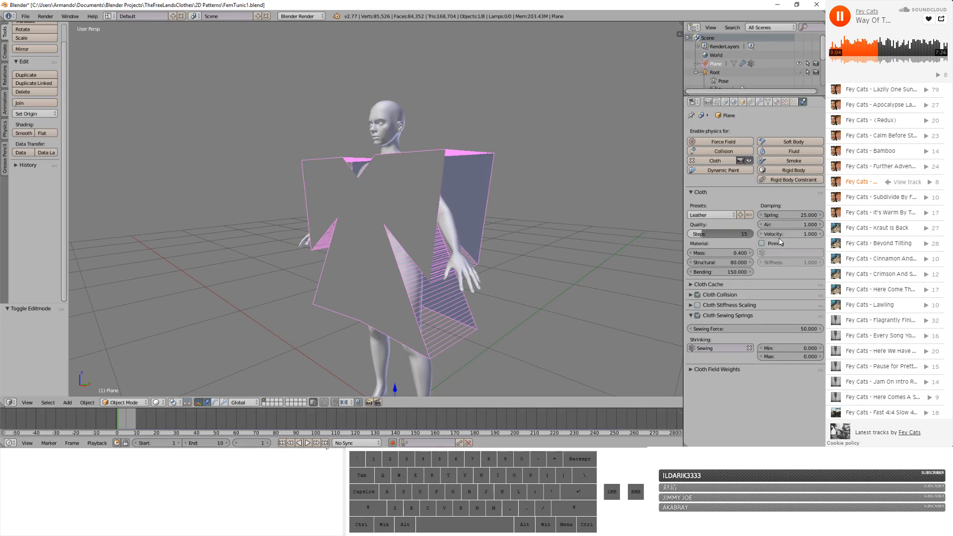
- Raise the tunic about 0.106 along the global Z axis around the figure
right_click(398, 202)
right_click(427, 194)
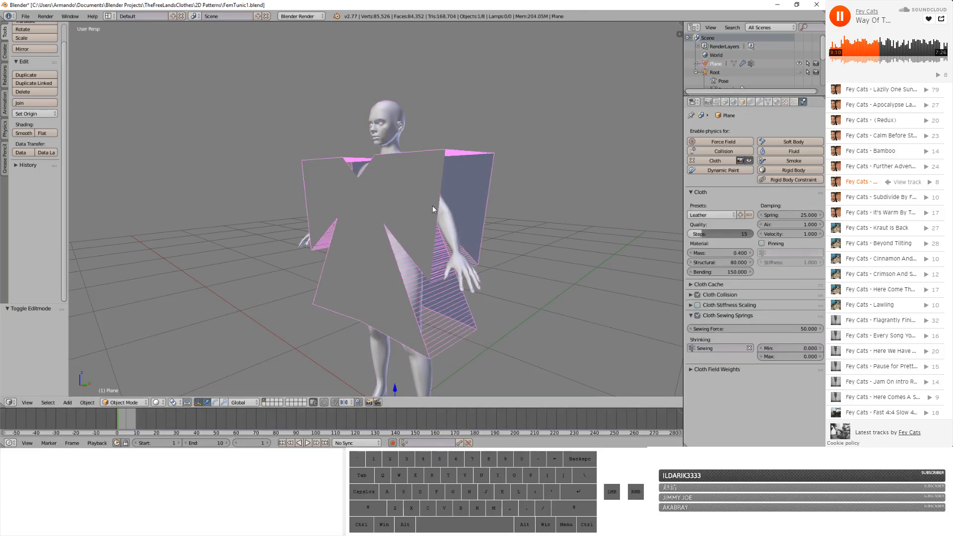
key("g")
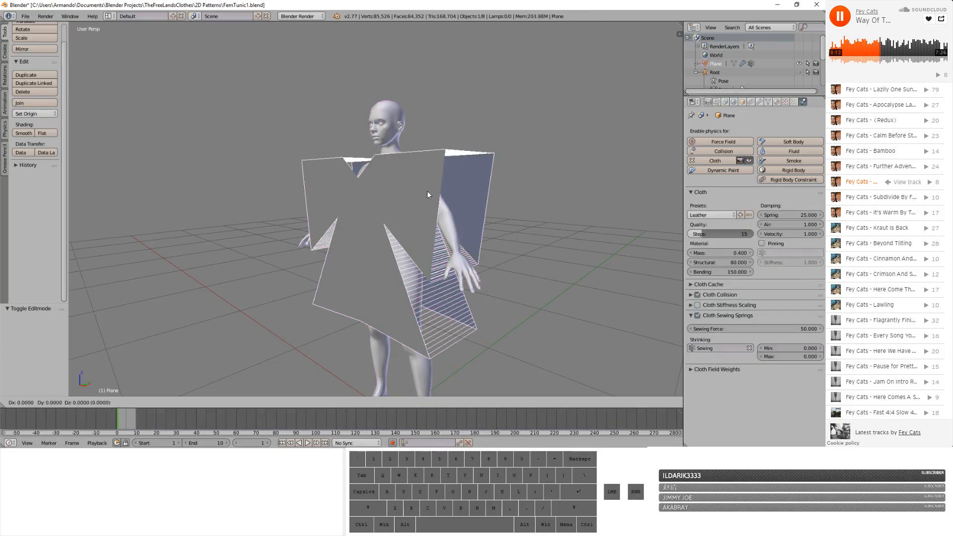
key("z")
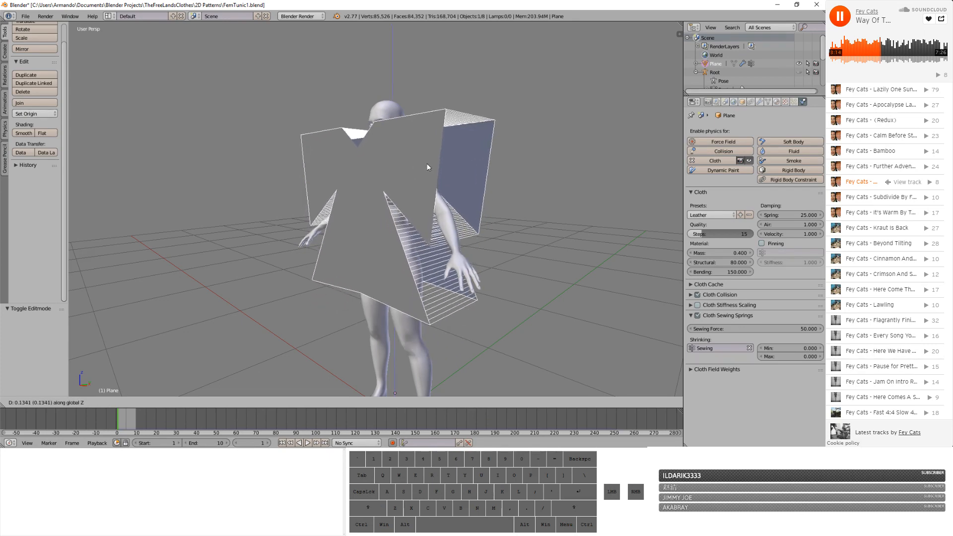
left_click(409, 174)
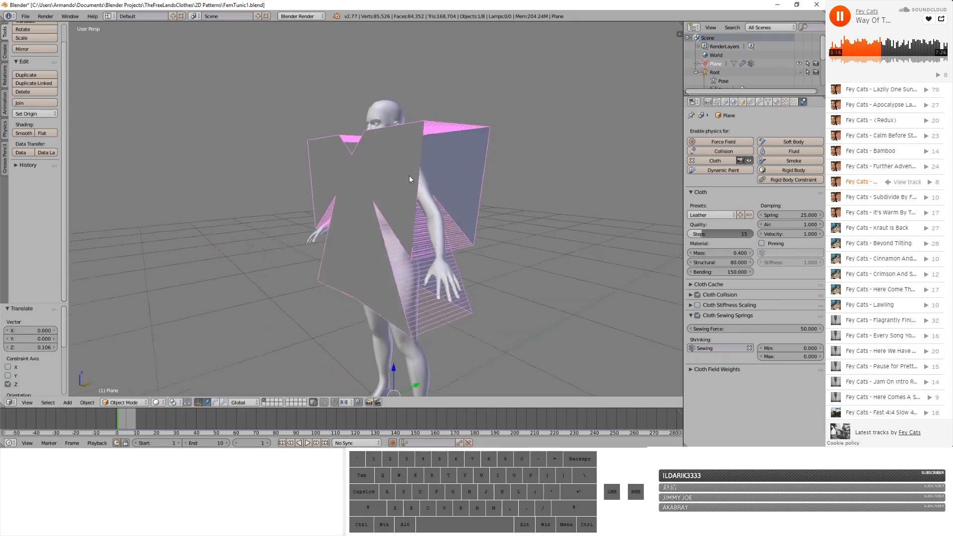
mouse_move(409, 175)
middle_mouse_down()
mouse_move(402, 179)
mouse_move(428, 173)
middle_mouse_up()
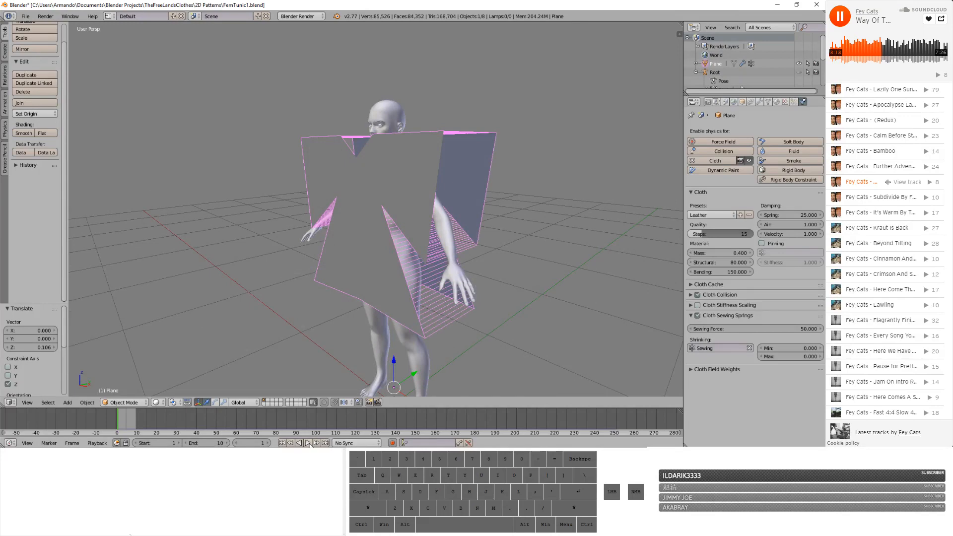
- Play the cloth simulation, examine the draping from several angles, and stop it back at the first frame
left_click(308, 442)
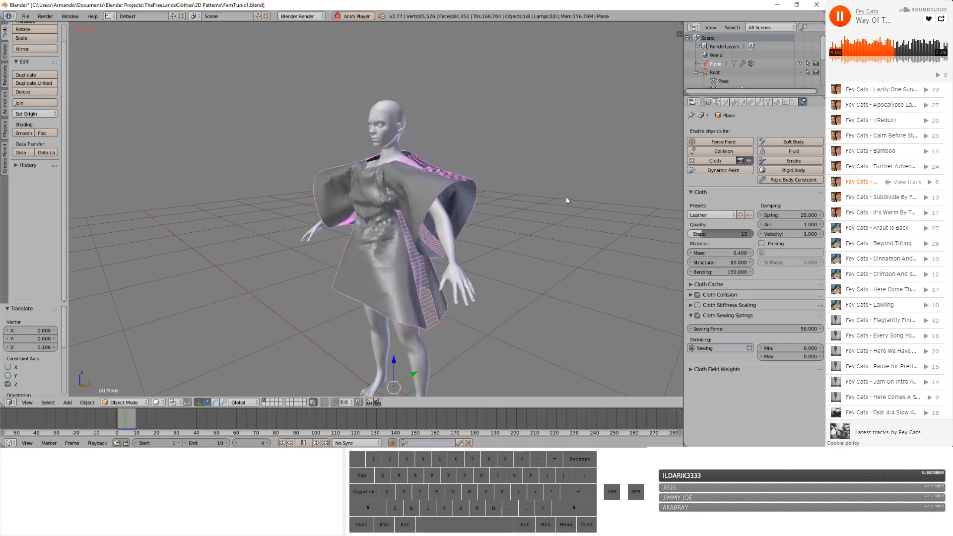
middle_click_drag(502, 156, 466, 188)
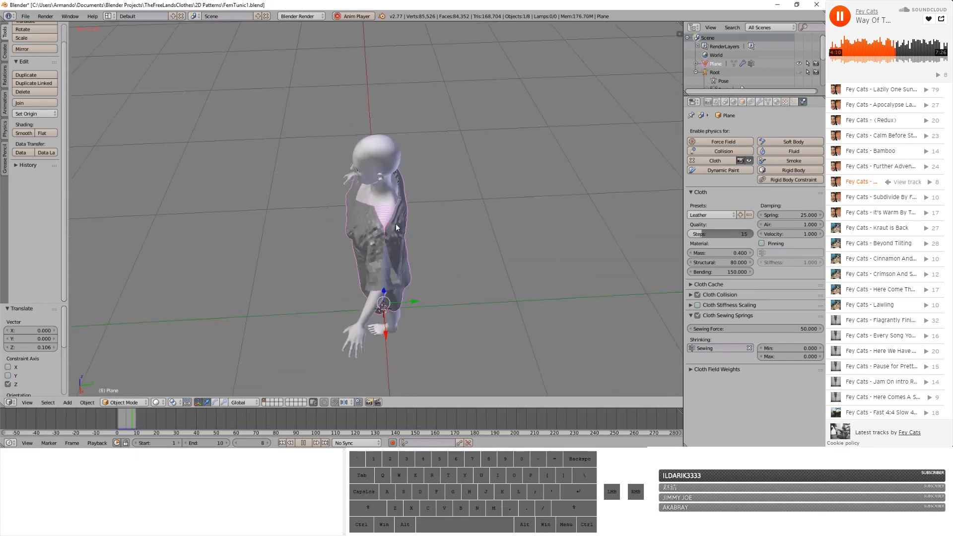
scroll(395, 224, "up", 3)
scroll(396, 224, "up", 2)
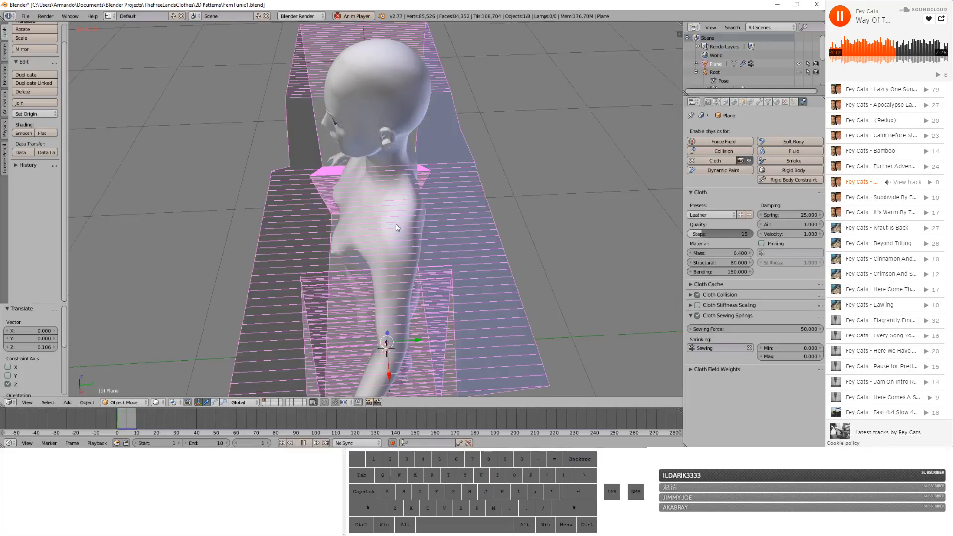
middle_click_drag(395, 224, 488, 189)
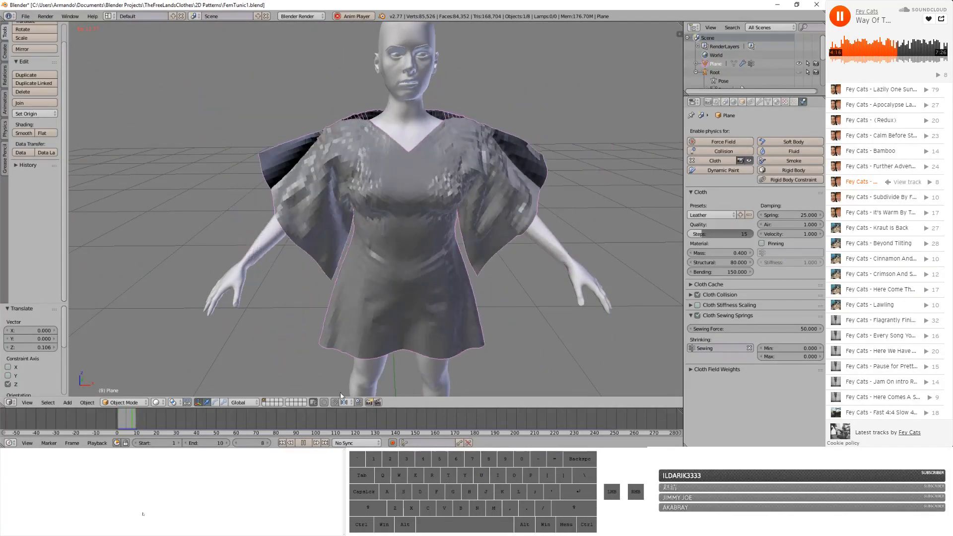
left_click(304, 443)
left_click(281, 442)
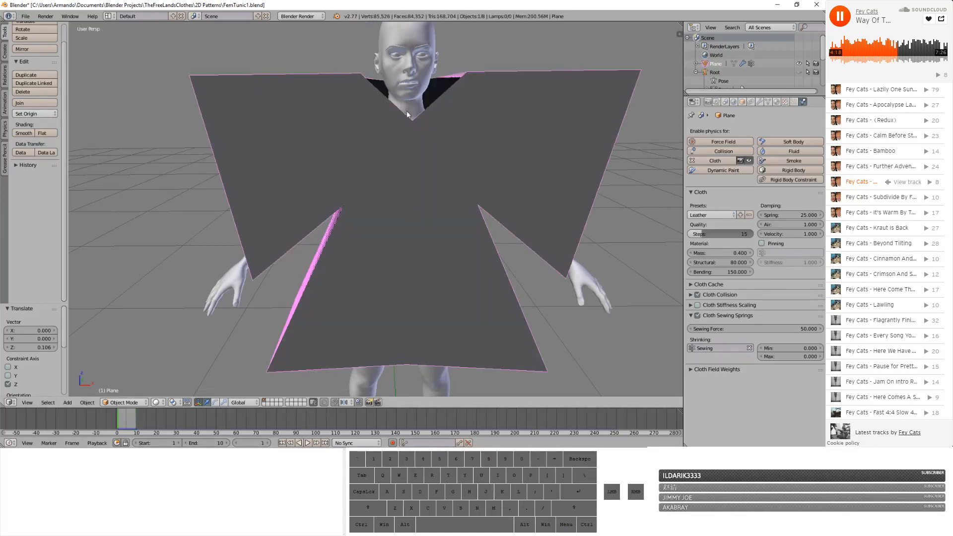
- Set the figure's outer collision thickness for soft body and cloth to 0.002
right_click(409, 98)
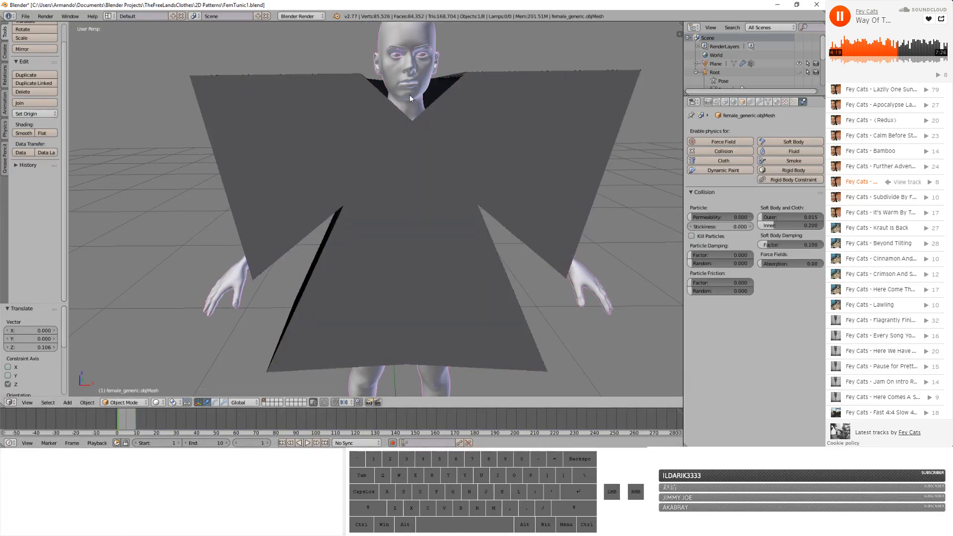
left_click(793, 218)
left_click(795, 217)
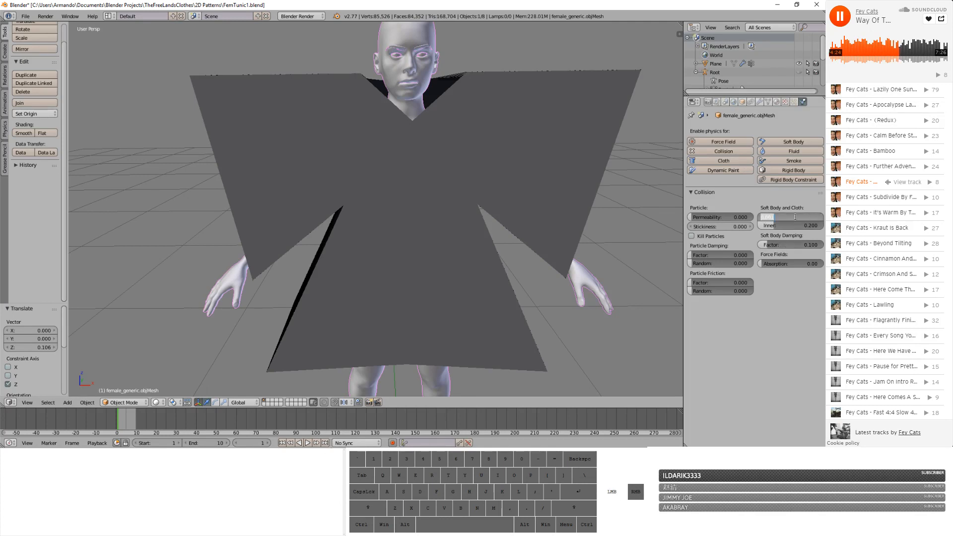
key("BackSpace")
type("0.002")
key("Return")
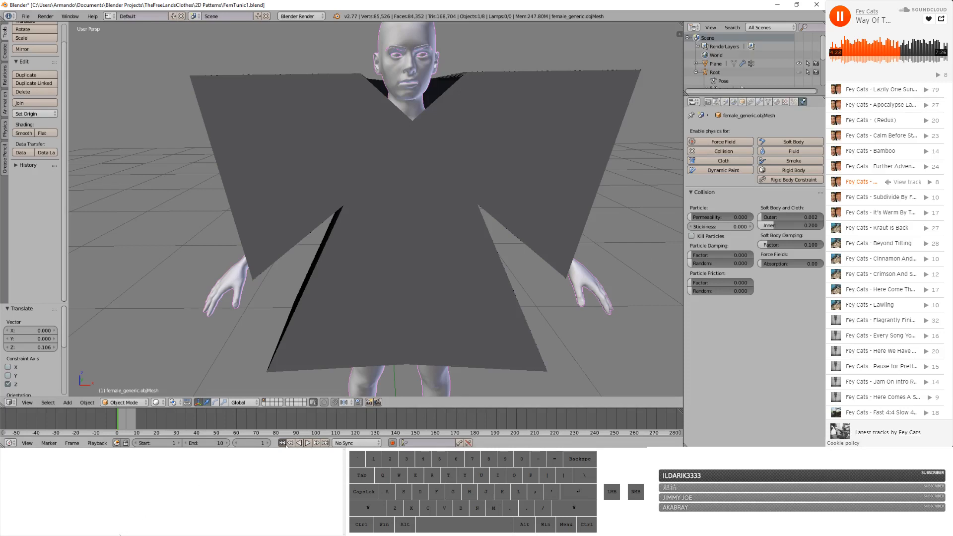
- Run the cloth simulation with the thinner collision margin and pause it on the draped tunic
left_click(308, 442)
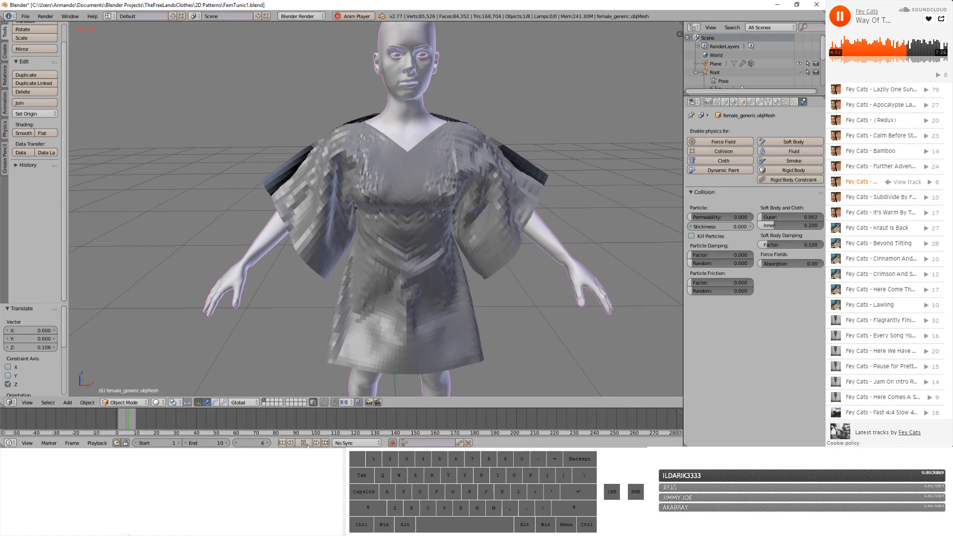
left_click(304, 443)
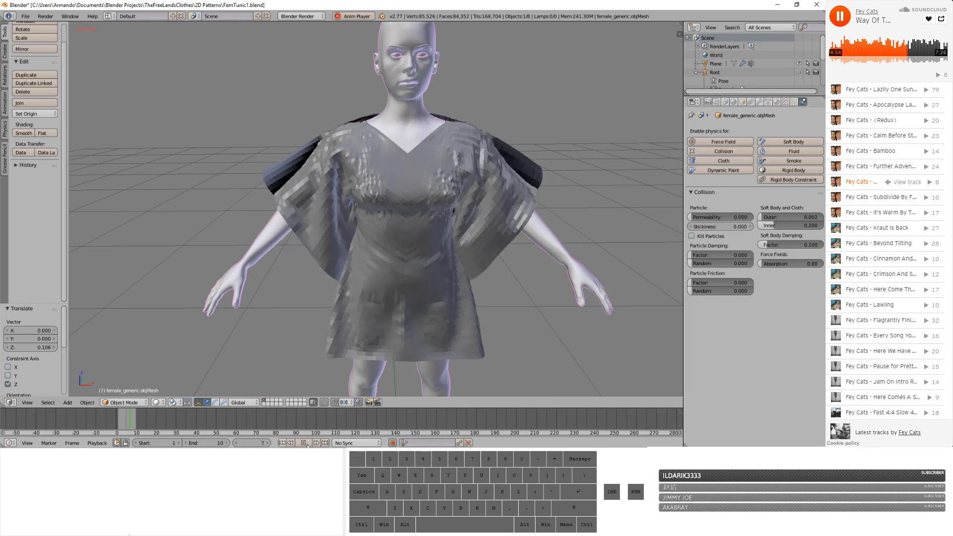
left_click(306, 444)
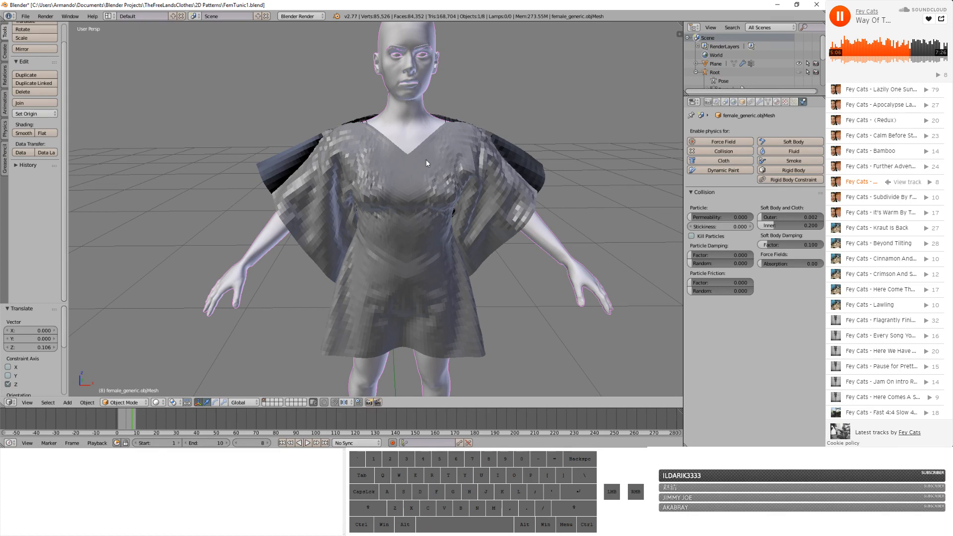
- Set the scene's Z gravity to -5
left_click(726, 102)
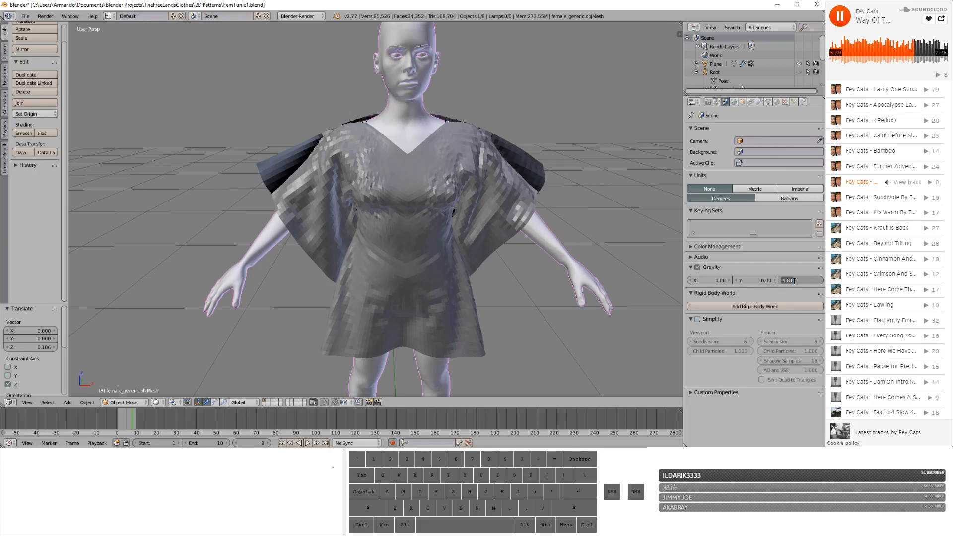
type("-5")
key("Return")
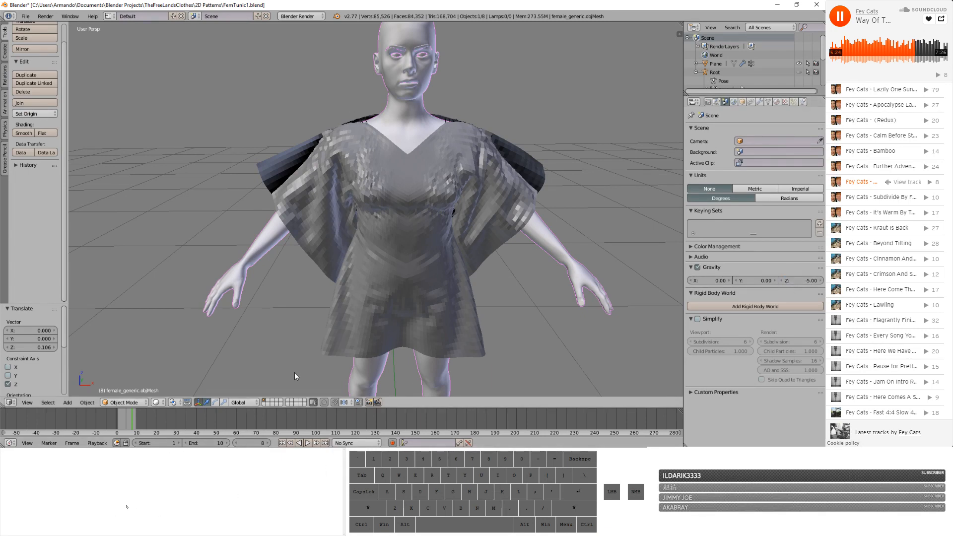
- Replay the simulation from the first frame with the reduced gravity, examine the side of the tunic, and stop playback
left_click(282, 443)
left_click(307, 443)
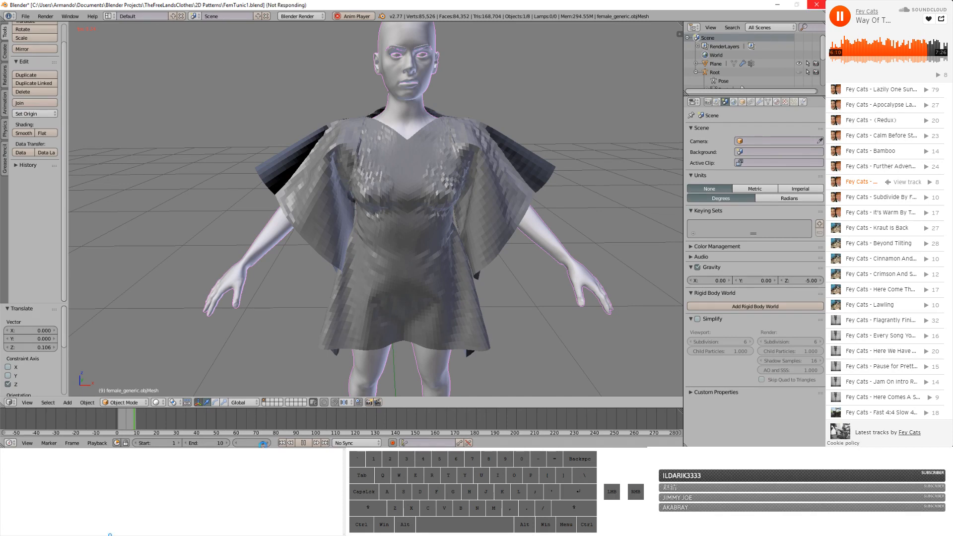
middle_click_drag(278, 354, 365, 339)
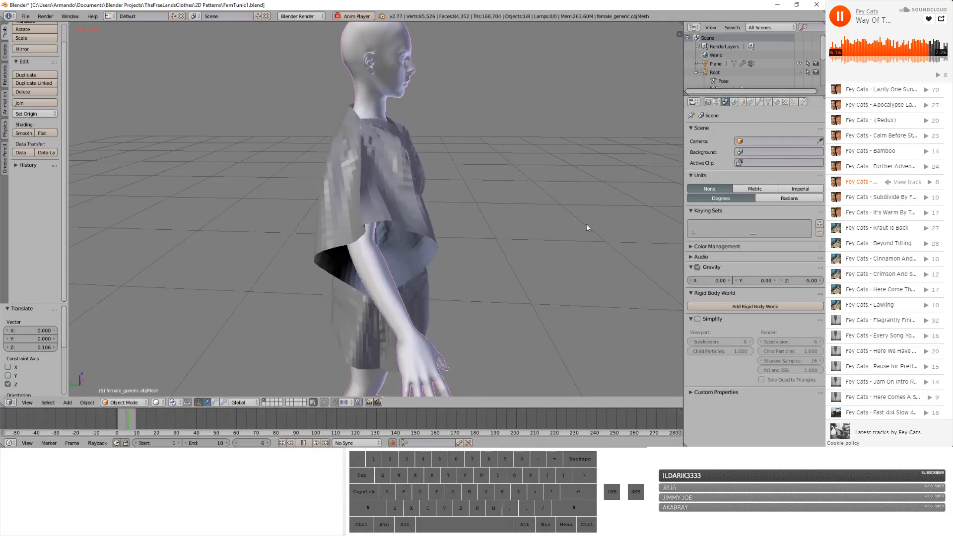
key("Escape")
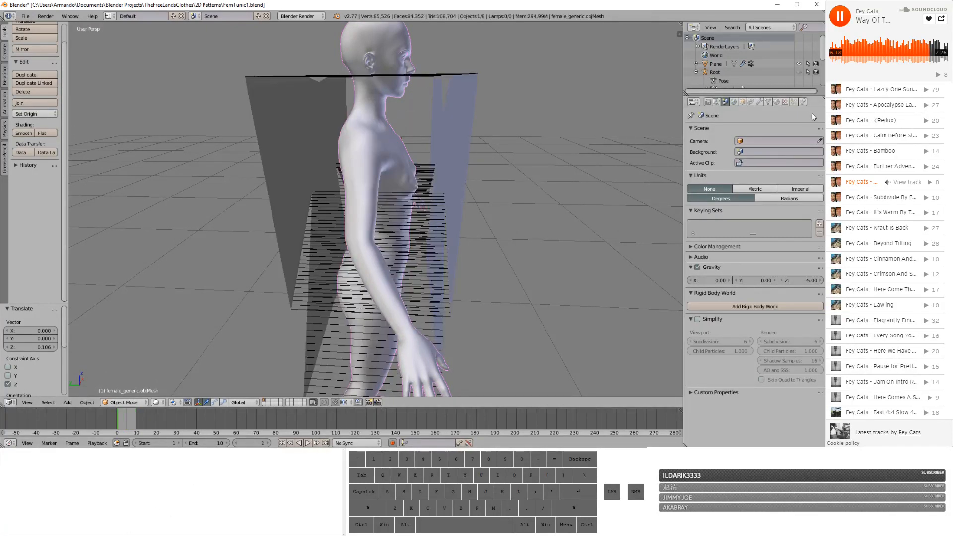
- Set the tunic's cloth collision distance to 0.002
left_click(803, 102)
left_click(439, 120)
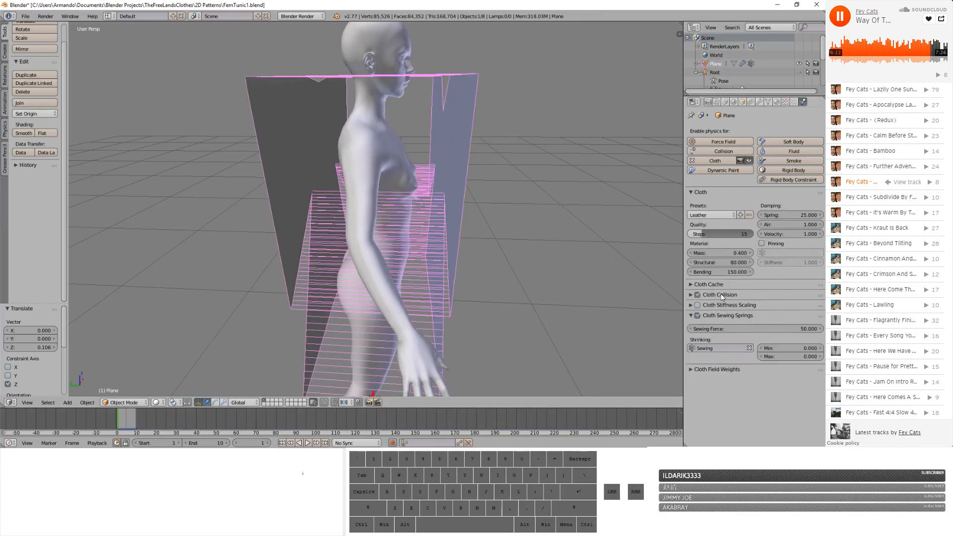
left_click(692, 294)
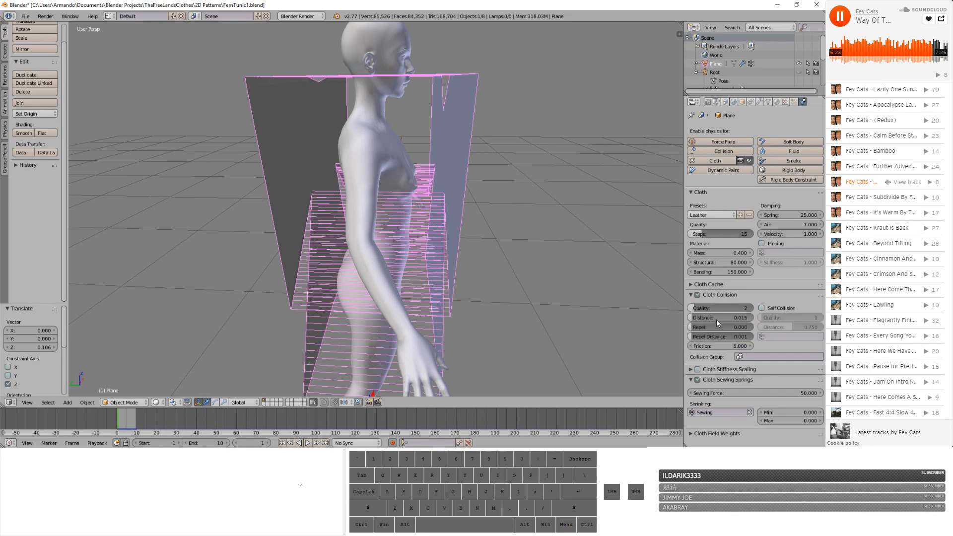
left_click_drag(716, 320, 695, 320)
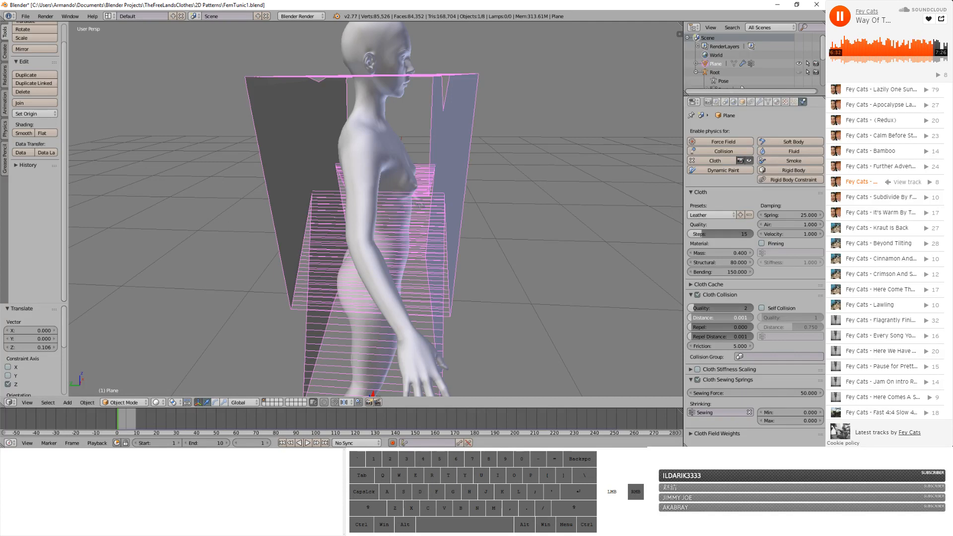
left_click(719, 318)
type(".002")
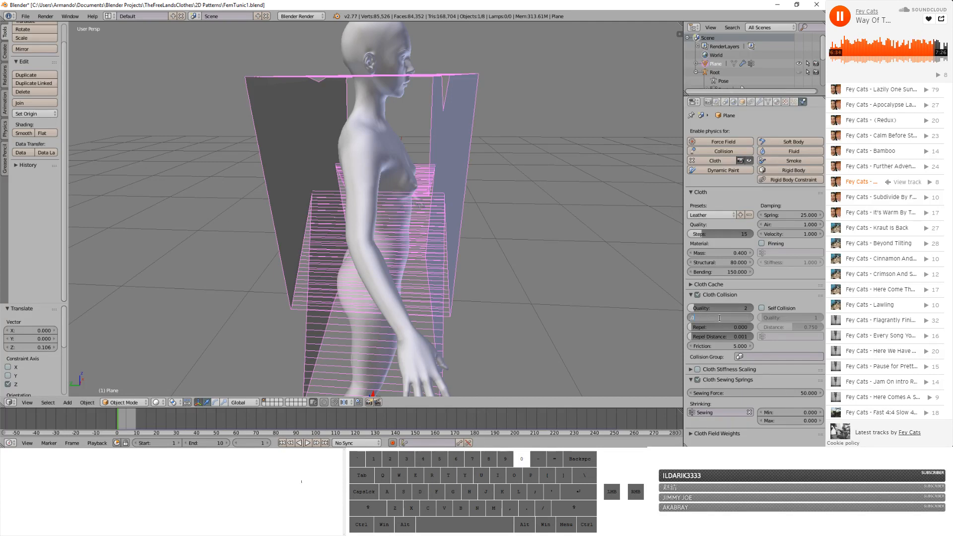
key("Return")
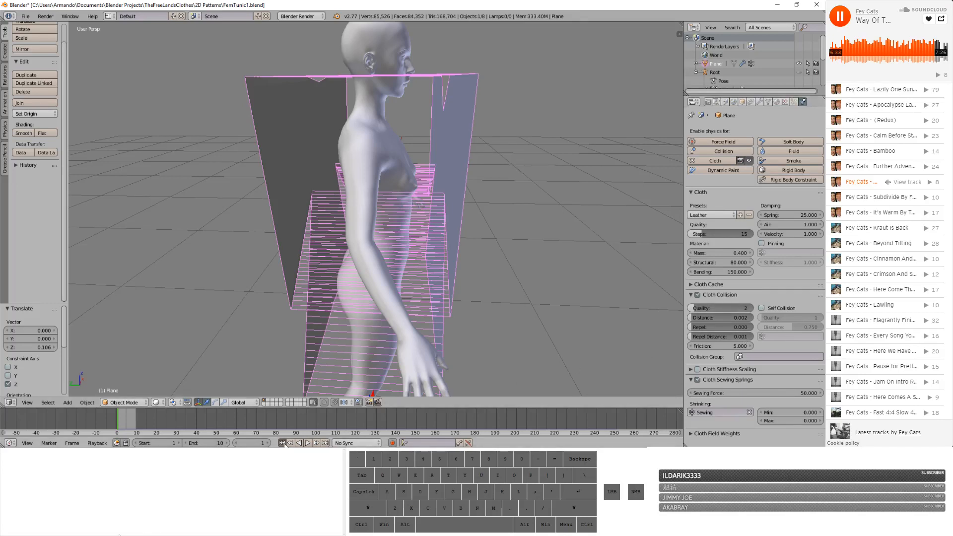
- Start the cloth simulation and write the note "Feel free to chat! :P" in Notepad while it calculates
left_click(307, 442)
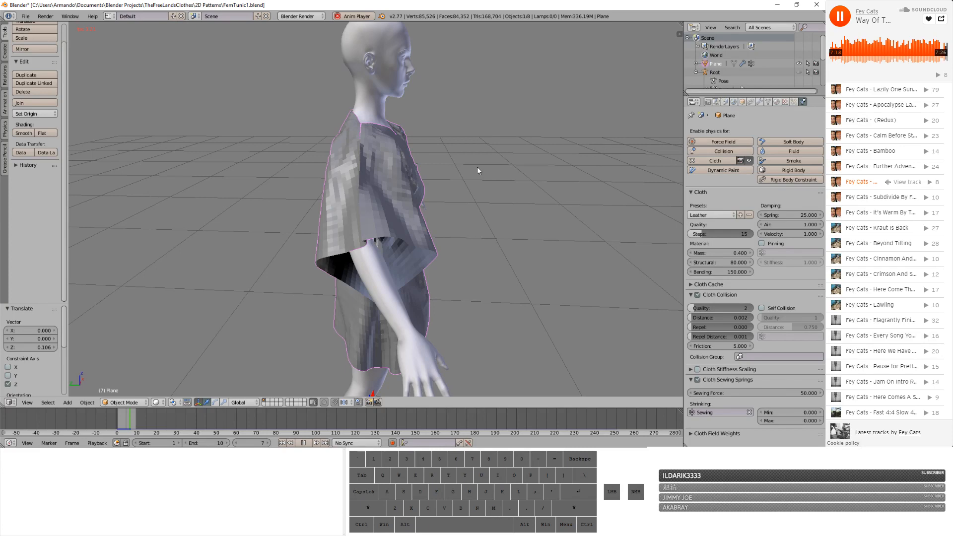
key("alt+Tab")
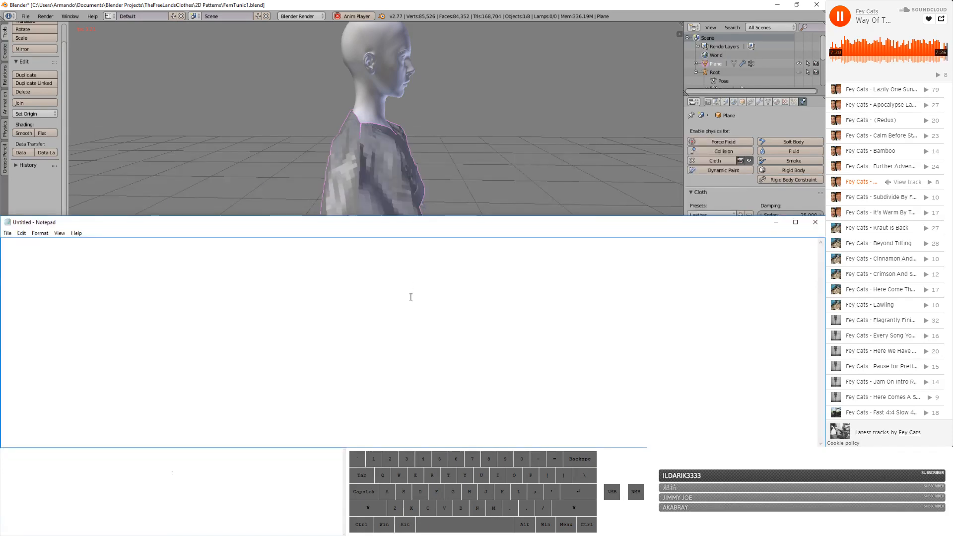
type("Feel free to chat! :P")
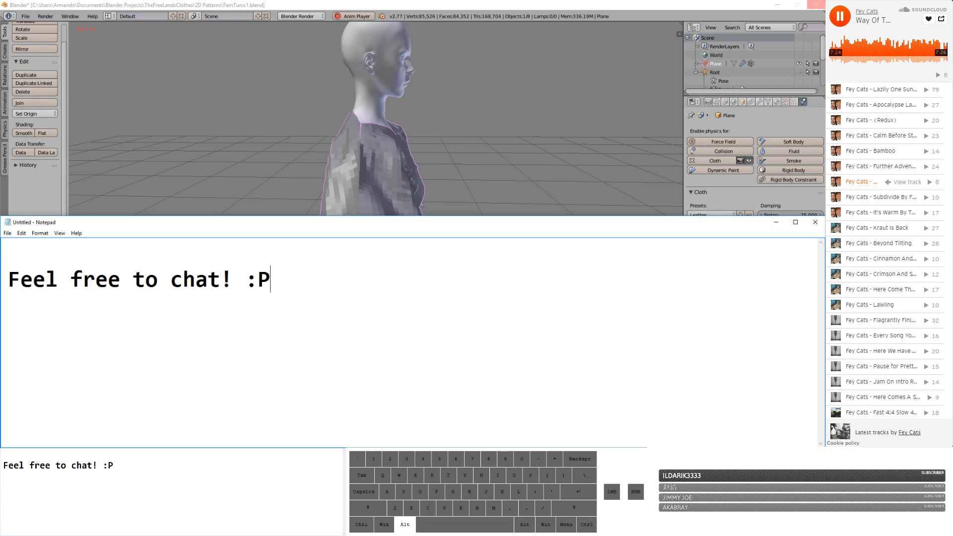
key("alt+Tab")
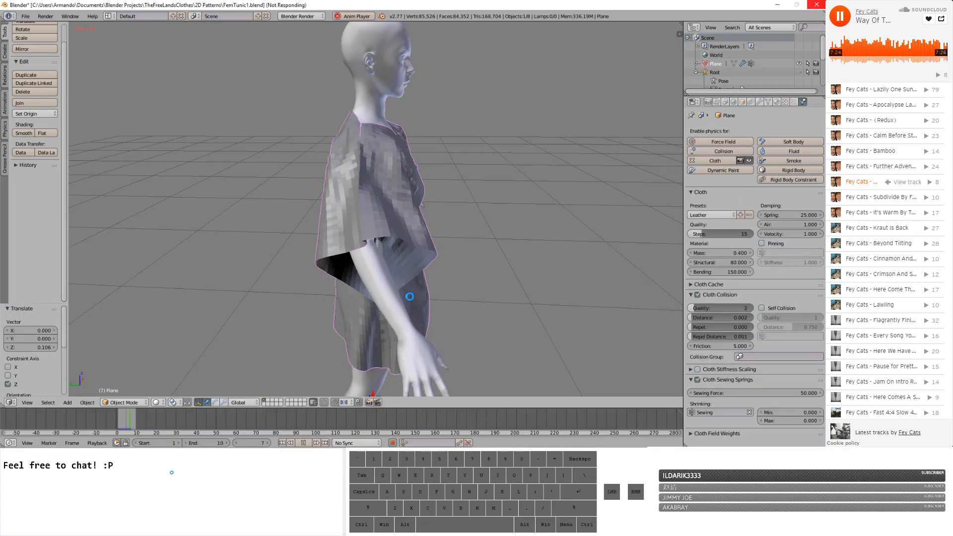
- Change the Notepad note to "Feel free to ask questions! :P" and switch back to Blender
key("alt+Tab")
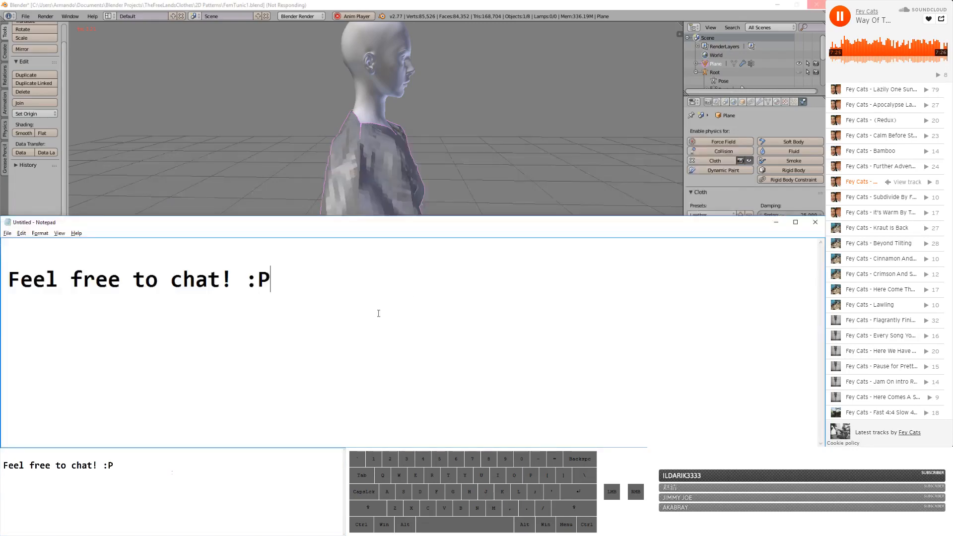
double_click(201, 283)
type("ask questions!")
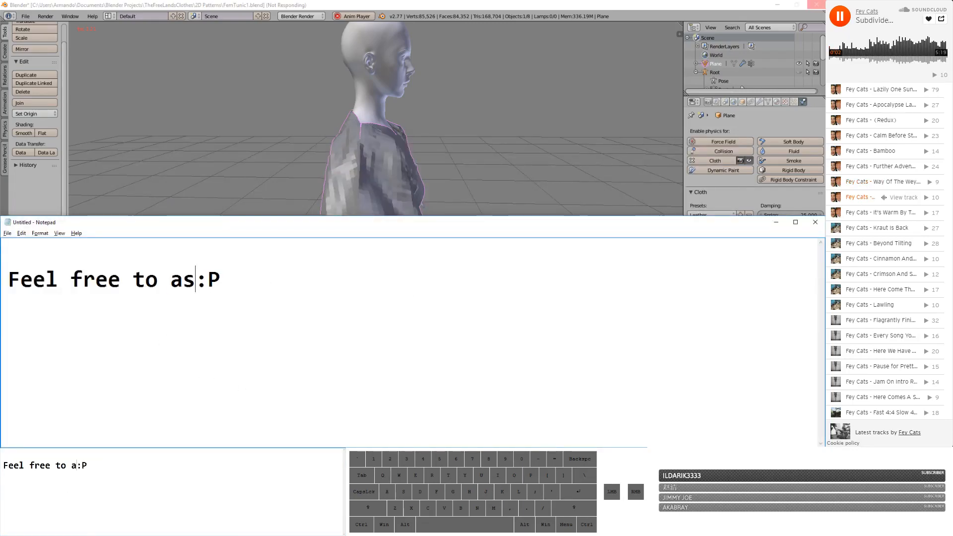
key("alt+Tab")
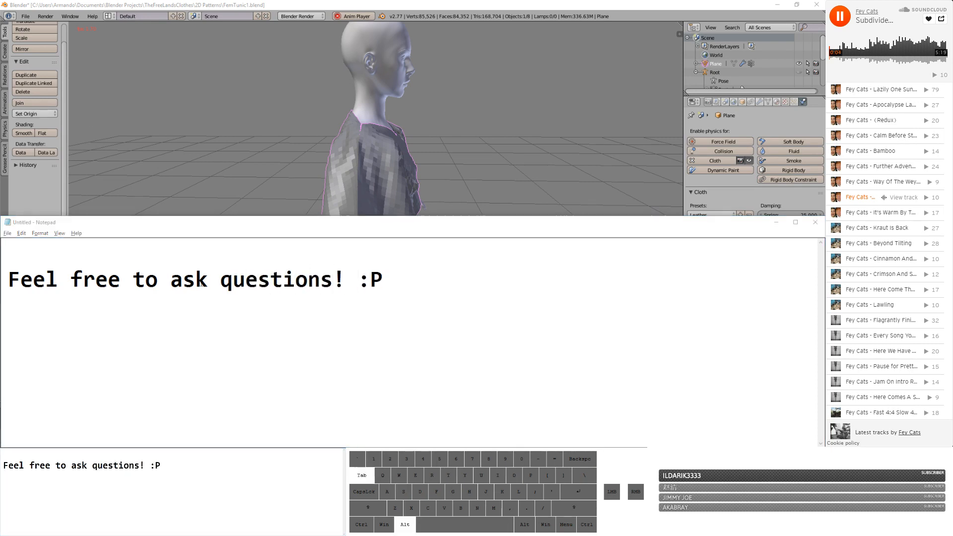
left_click(567, 7)
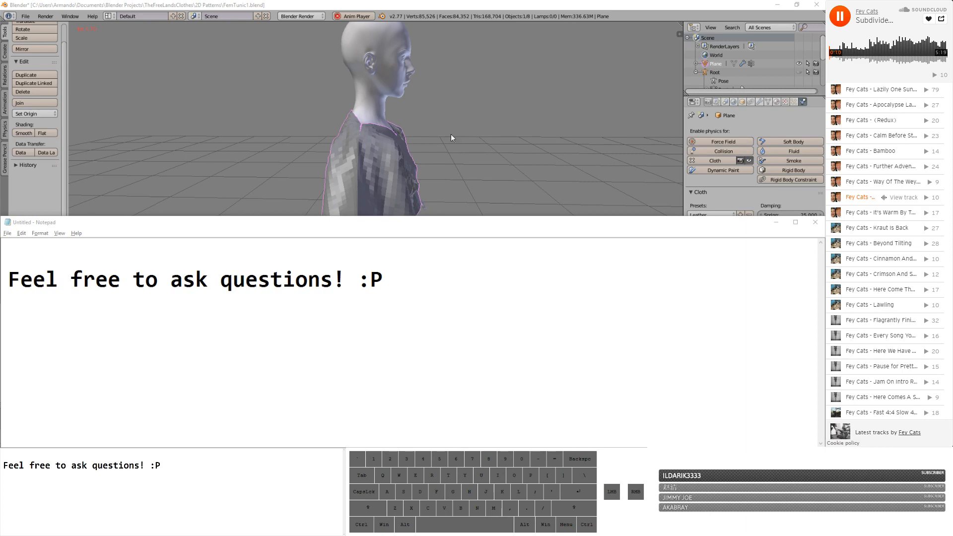
left_click(528, 8)
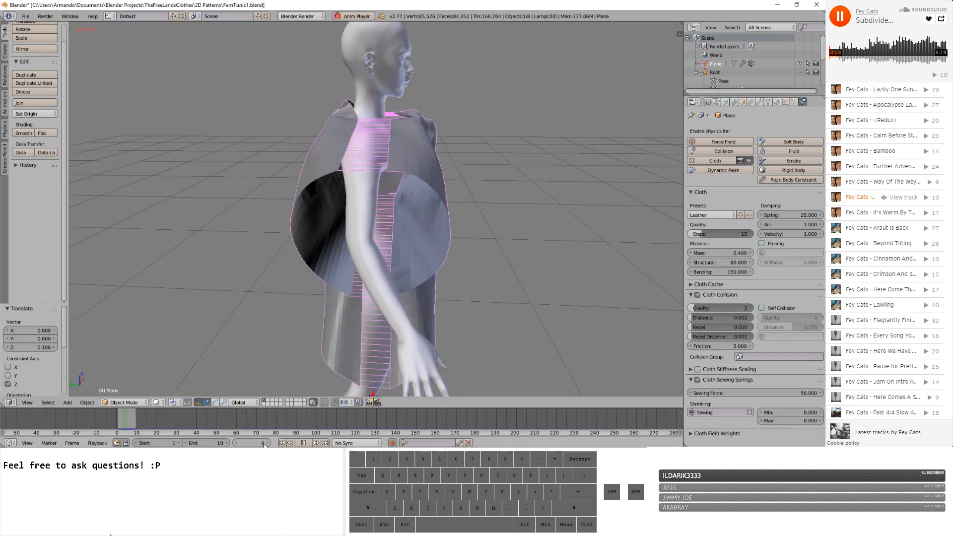
- Examine the tunic's chest and sleeve up close during playback and stop the animation
middle_click_drag(447, 148, 335, 167)
scroll(331, 152, "up", 2)
scroll(335, 167, "up", 2)
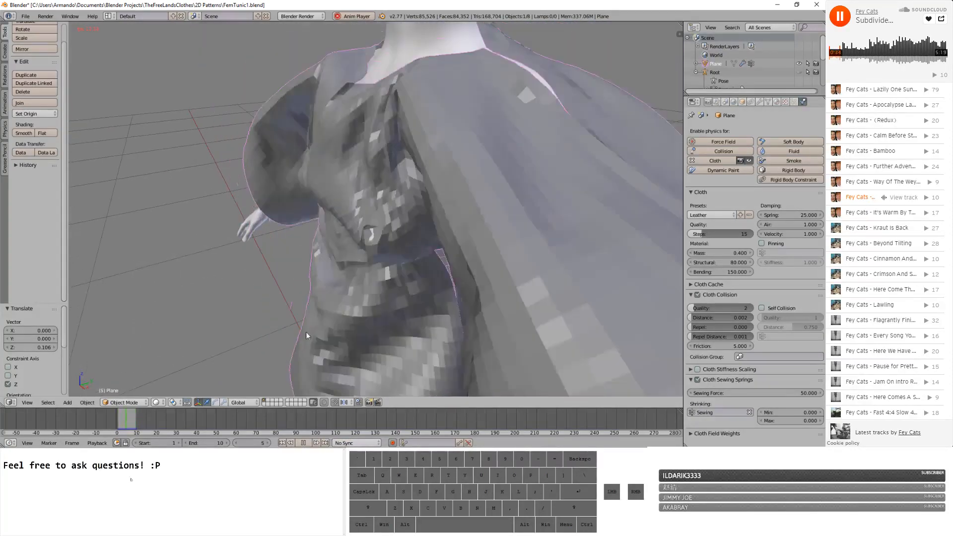
left_click(304, 442)
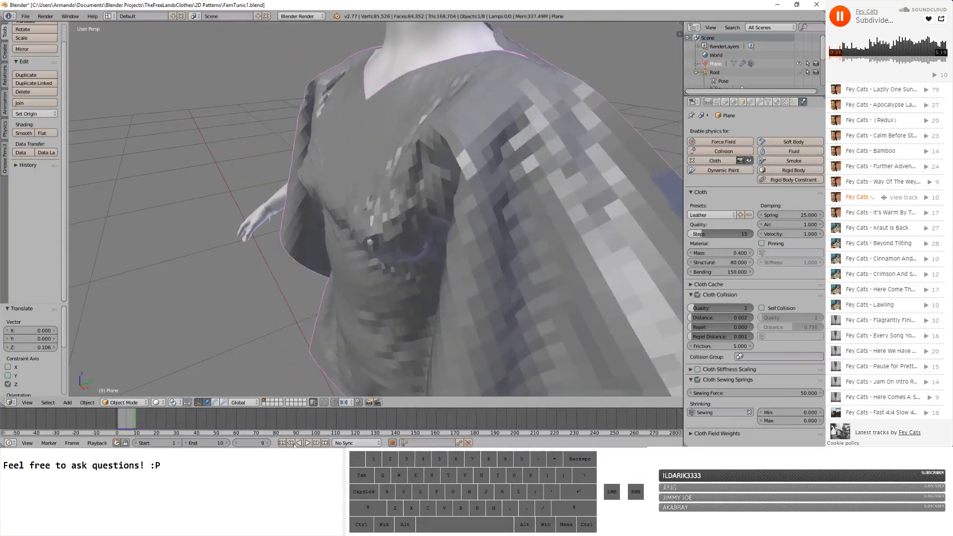
- Step the simulation back to frame 3 to inspect how the front panel meets the body
left_click(235, 443)
left_click(236, 442)
left_click(235, 443)
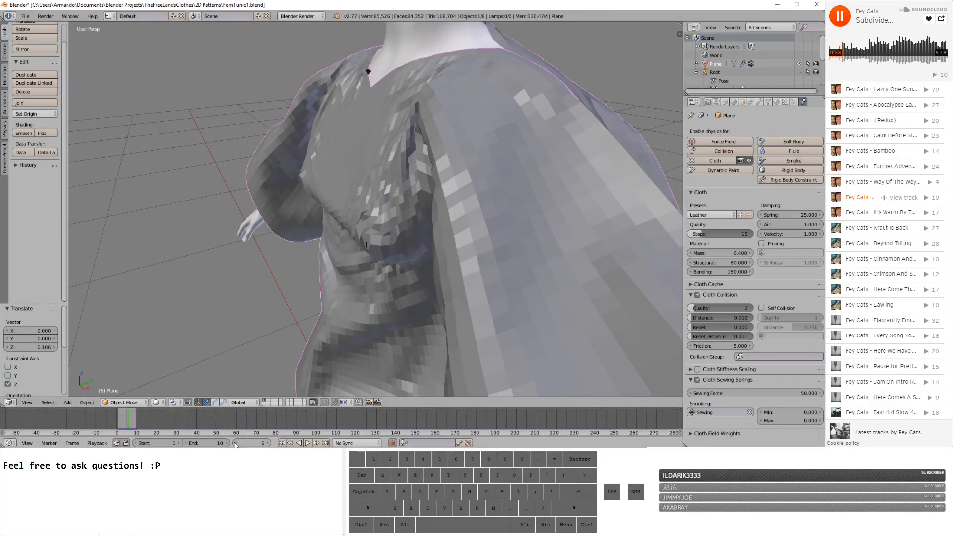
left_click(235, 443)
left_click(235, 443)
left_click(235, 442)
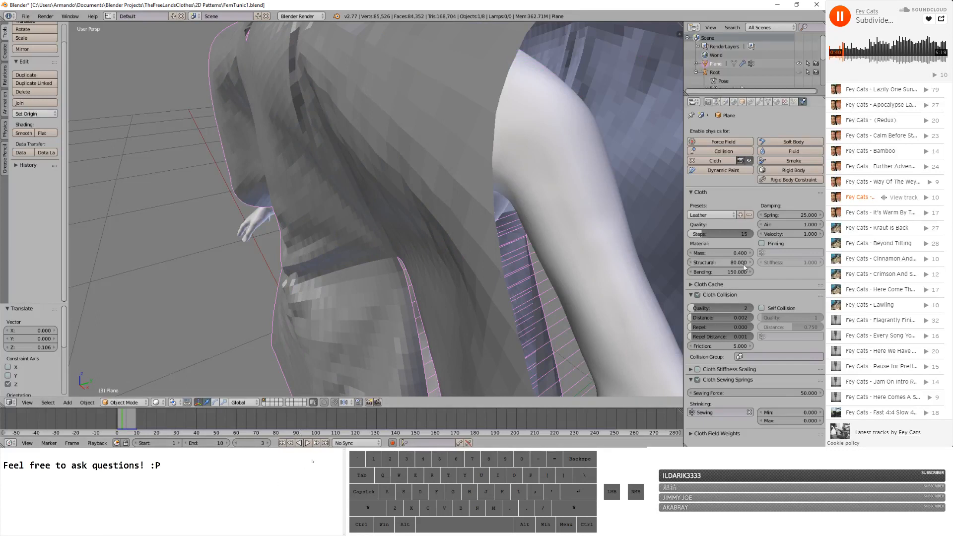
- Enable self collision for the tunic's cloth and set its collision distance to 0.005
left_click(734, 318)
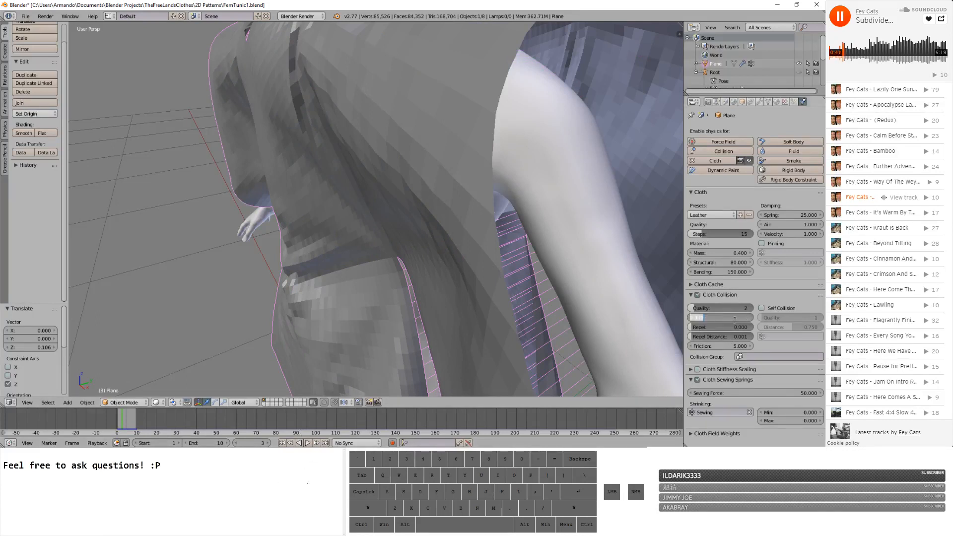
left_click(764, 309)
left_click(763, 308)
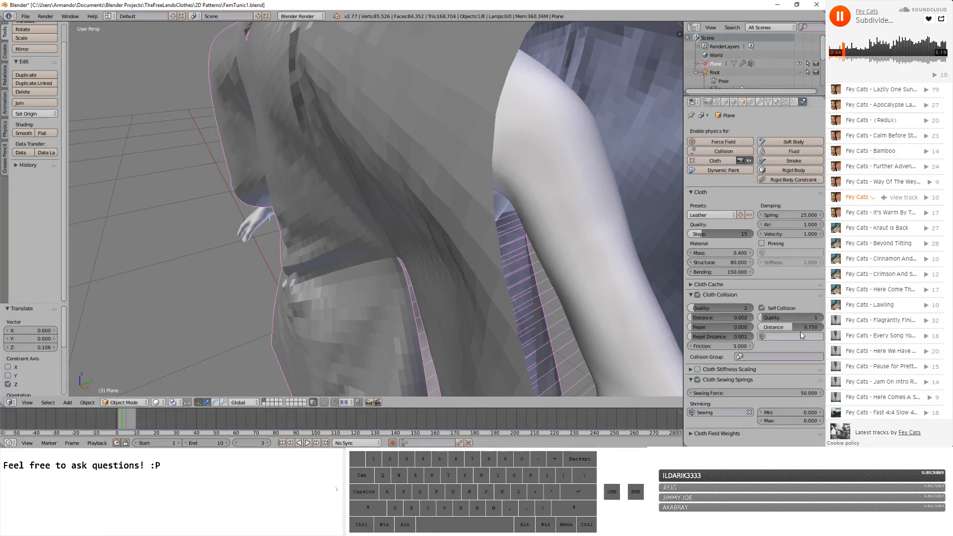
left_click(730, 318)
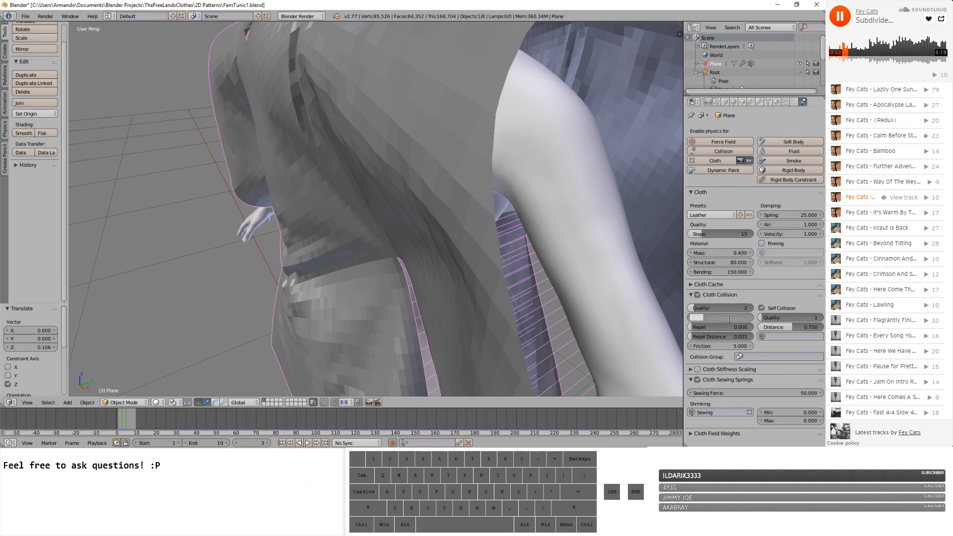
type("00")
key("Return")
- Replay the simulation from the first frame with self collision, stop it, and examine the neckline, shoulder and chest
left_click(281, 443)
left_click(308, 443)
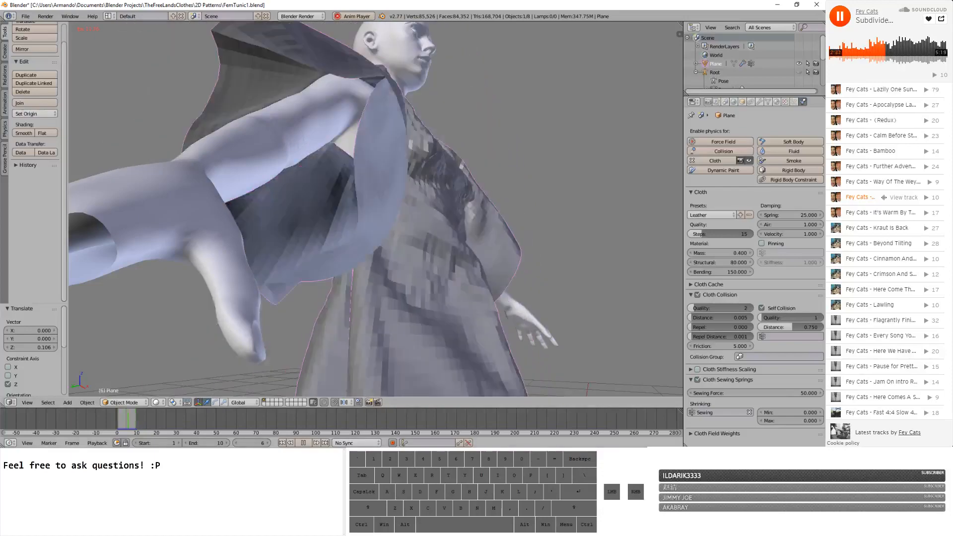
left_click(302, 443)
middle_click_drag(304, 347, 153, 379)
scroll(407, 201, "up", 5)
middle_click_drag(407, 201, 353, 278)
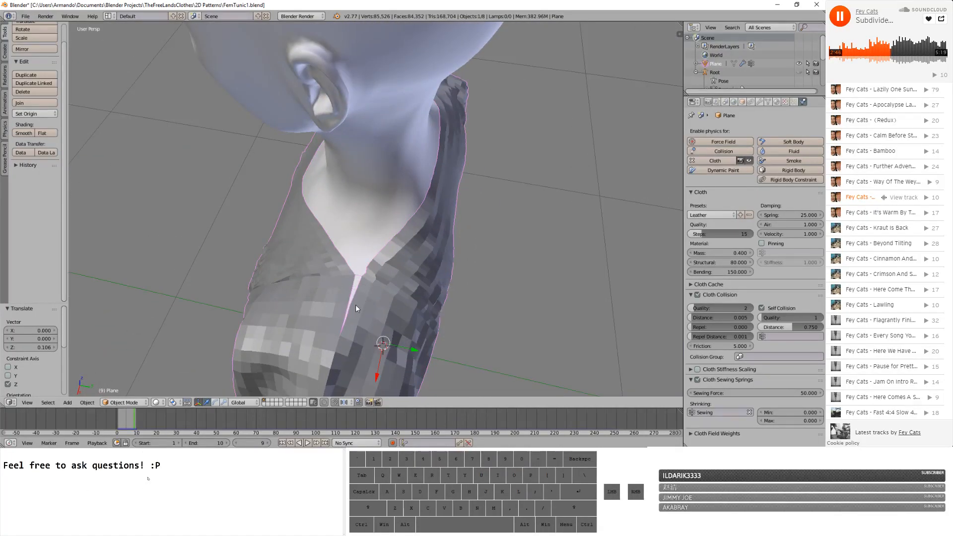
middle_click_drag(374, 281, 408, 270)
scroll(513, 207, "up", 2)
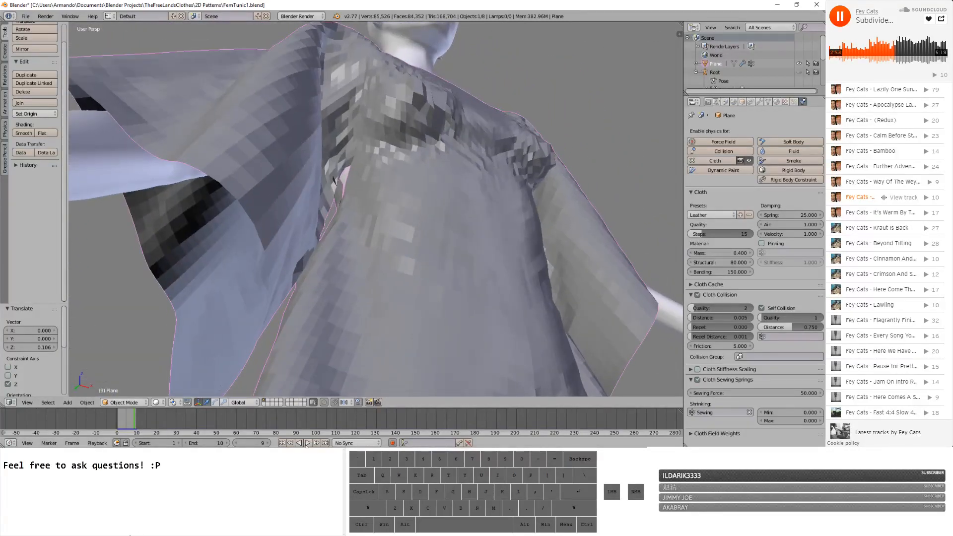
- Step back frame by frame through the self-collision result to inspect the seams while they are still open
left_click(237, 442)
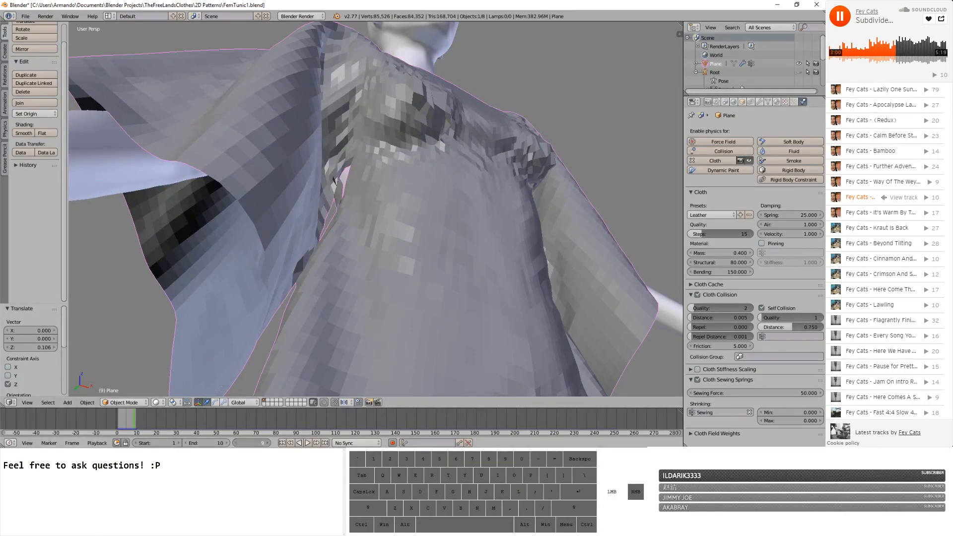
left_click(237, 443)
left_click(237, 443)
left_click(237, 442)
left_click(236, 442)
left_click(237, 442)
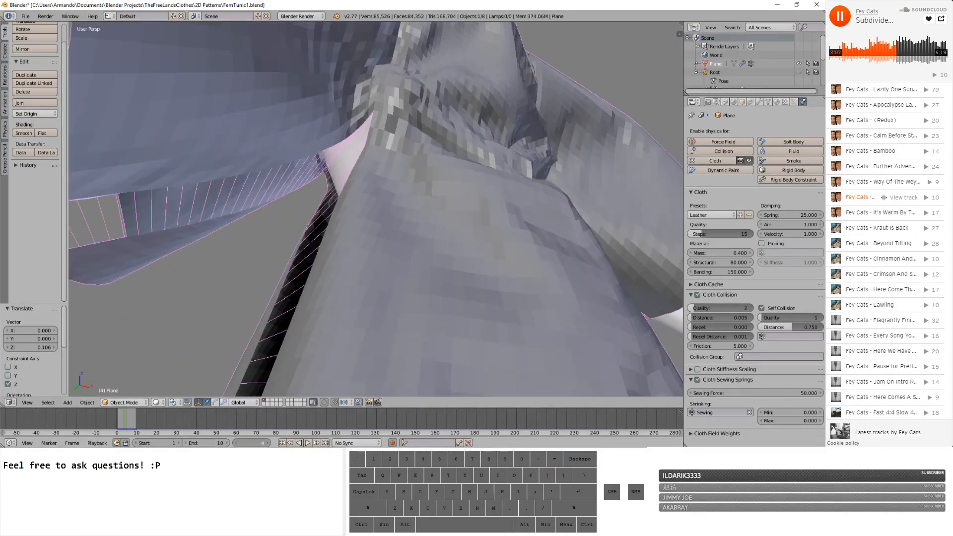
- View the tunic from the side and advance to frame 5 to inspect the side and underarm seams closing
middle_click_drag(250, 347, 315, 287)
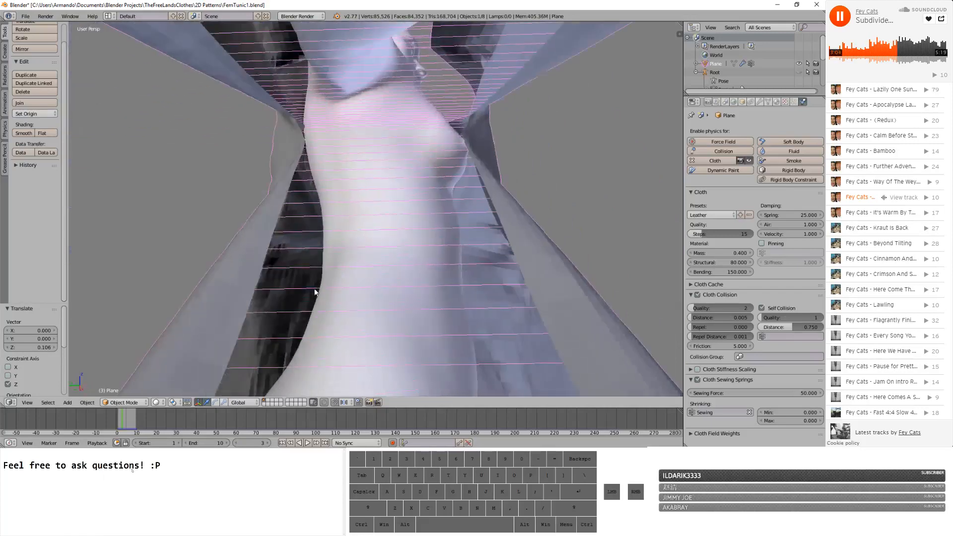
left_click(267, 443)
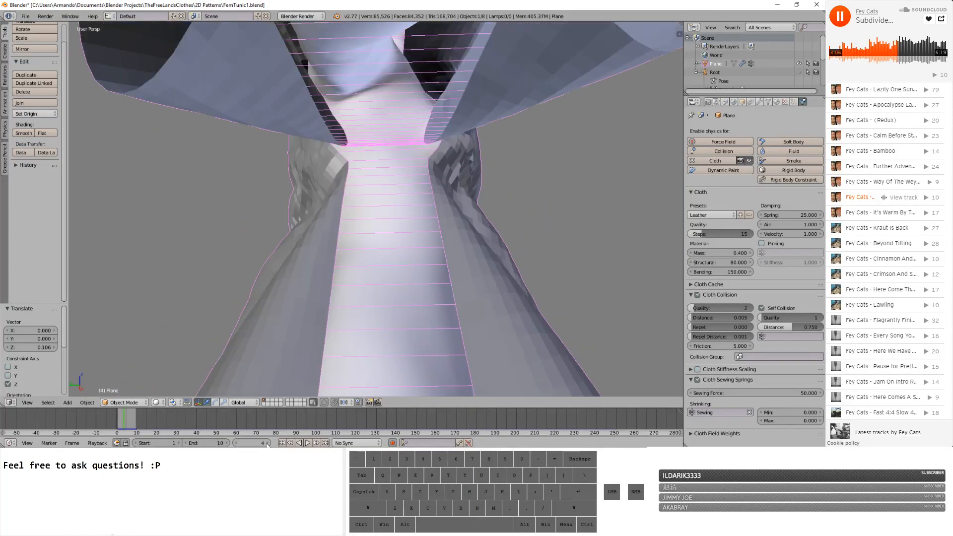
left_click(267, 443)
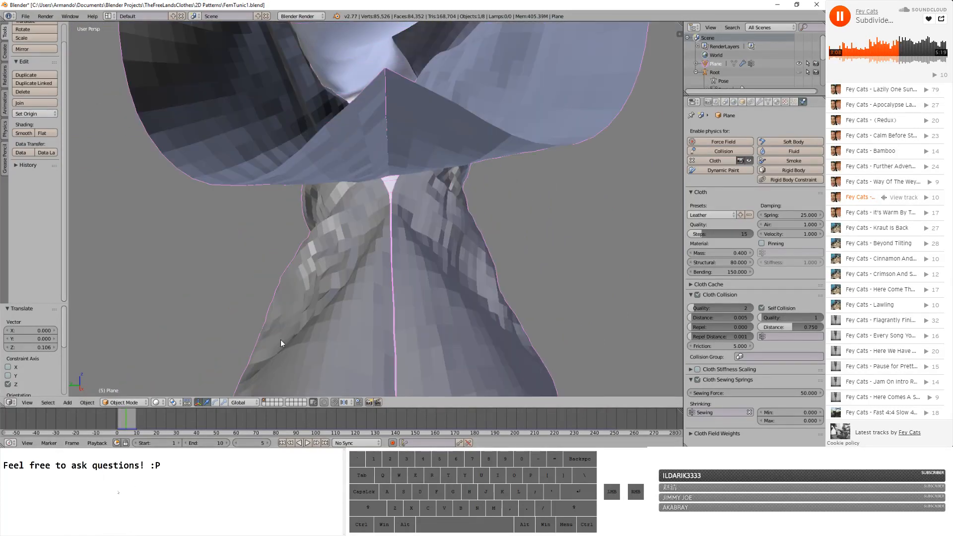
middle_click_drag(281, 339, 264, 319)
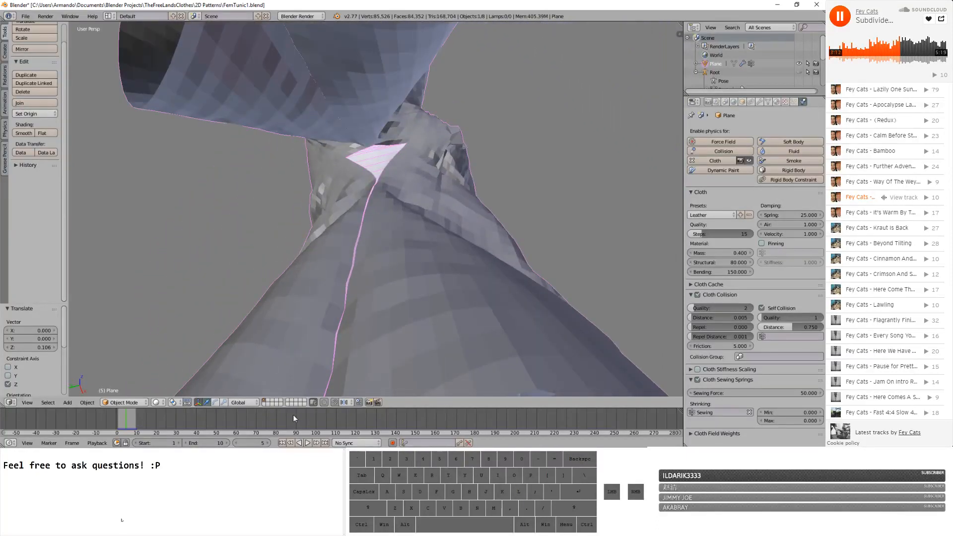
- Return to the first frame, apply the Cotton cloth preset, and set the sewing force to 10
left_click(282, 443)
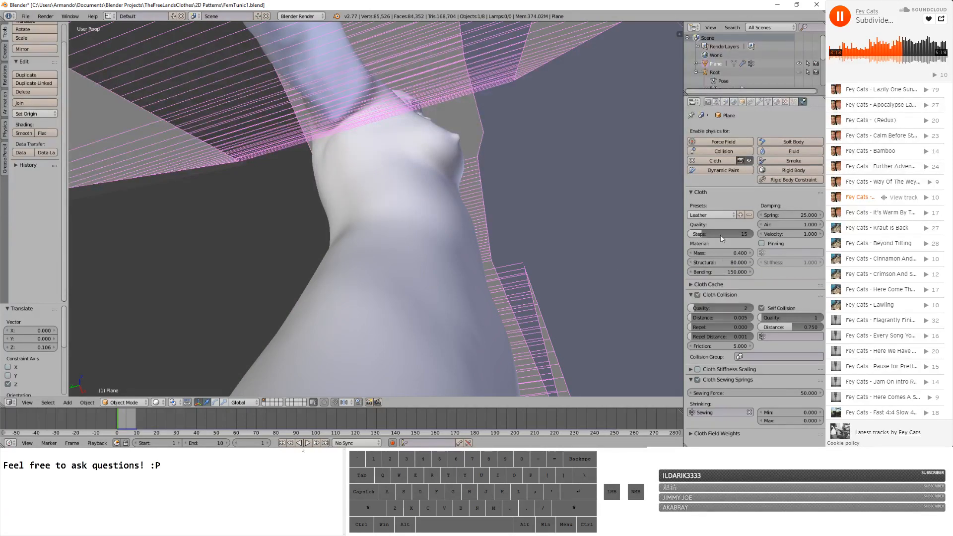
left_click(718, 214)
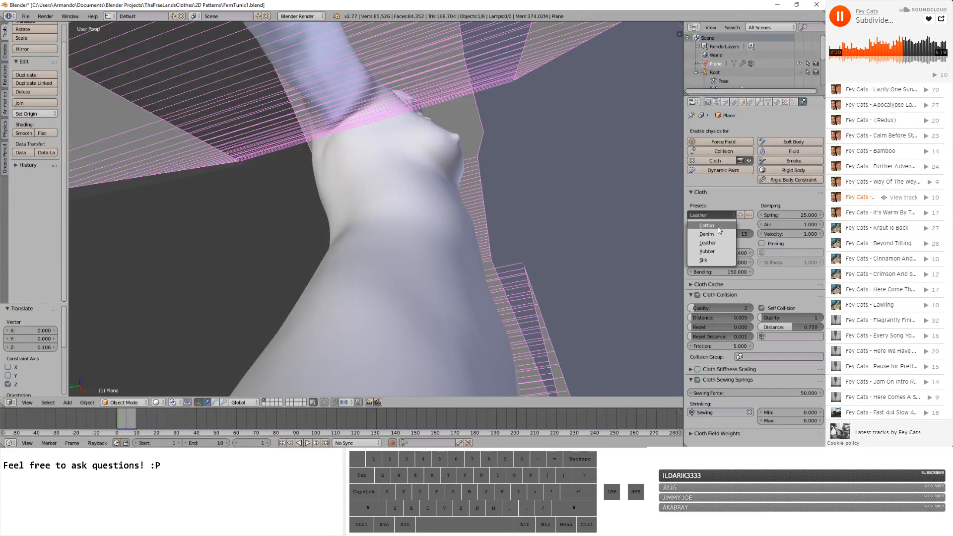
left_click(707, 225)
left_click(796, 392)
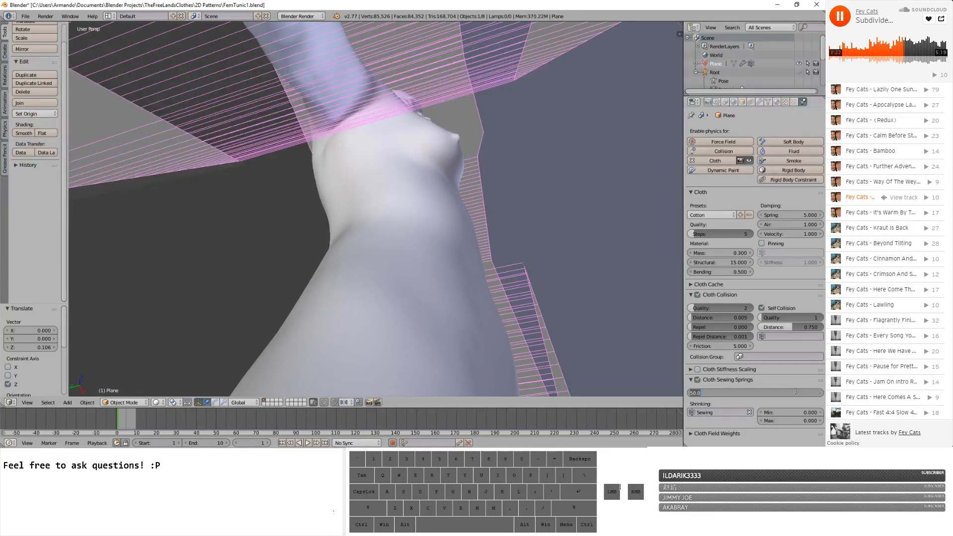
type("10")
key("Return")
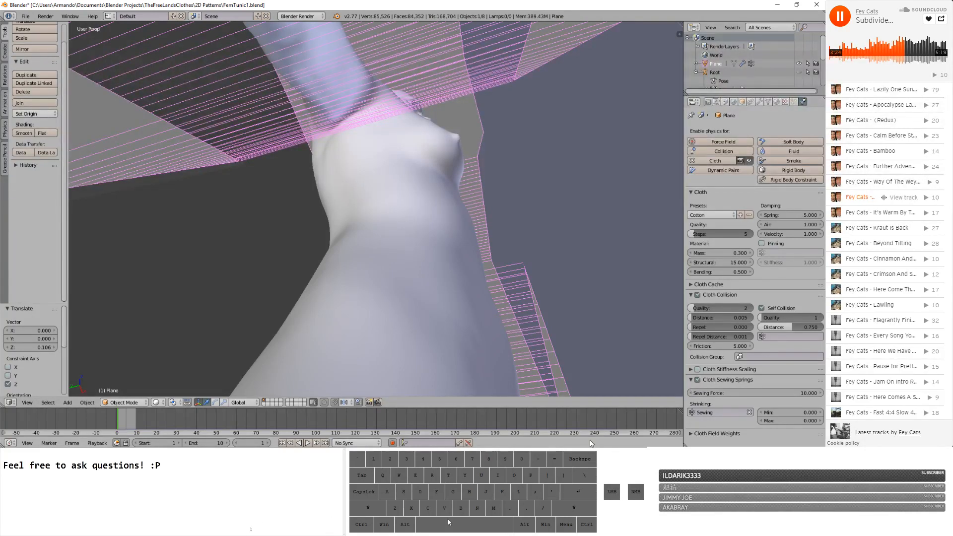
- Run the cloth simulation with the Cotton preset and stop playback
left_click(307, 443)
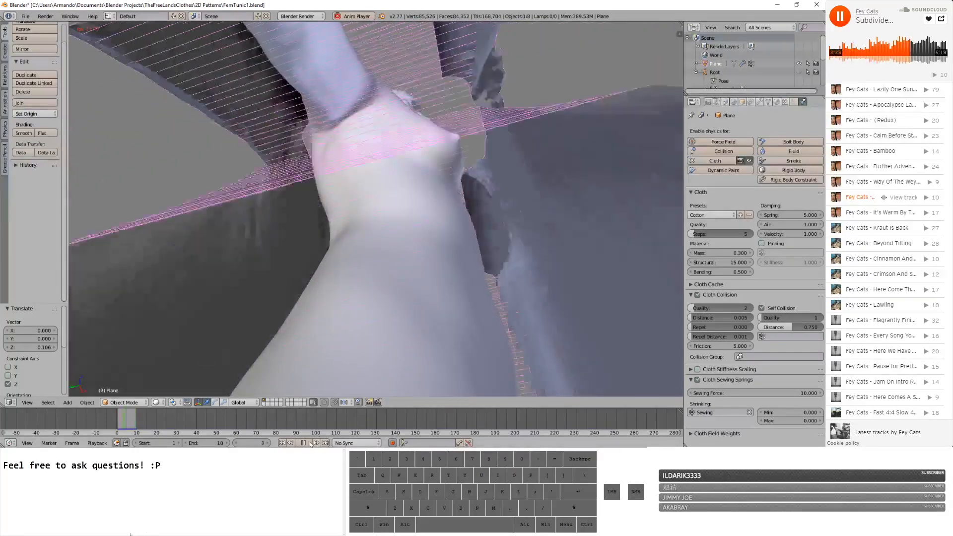
left_click(303, 442)
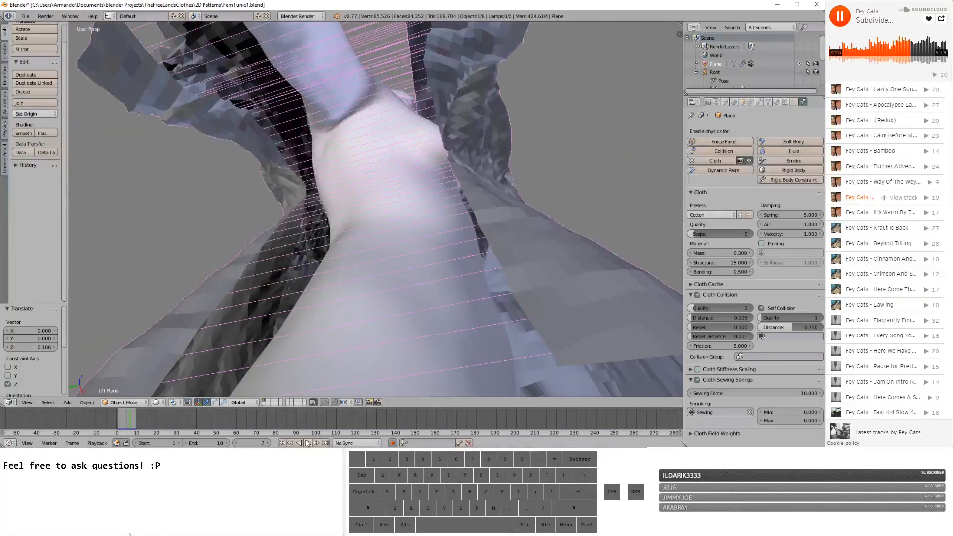
- Try to move the current frame to 25, play the simulation again, and stop playback
left_click(260, 443)
type("25")
key("Return")
left_click(307, 442)
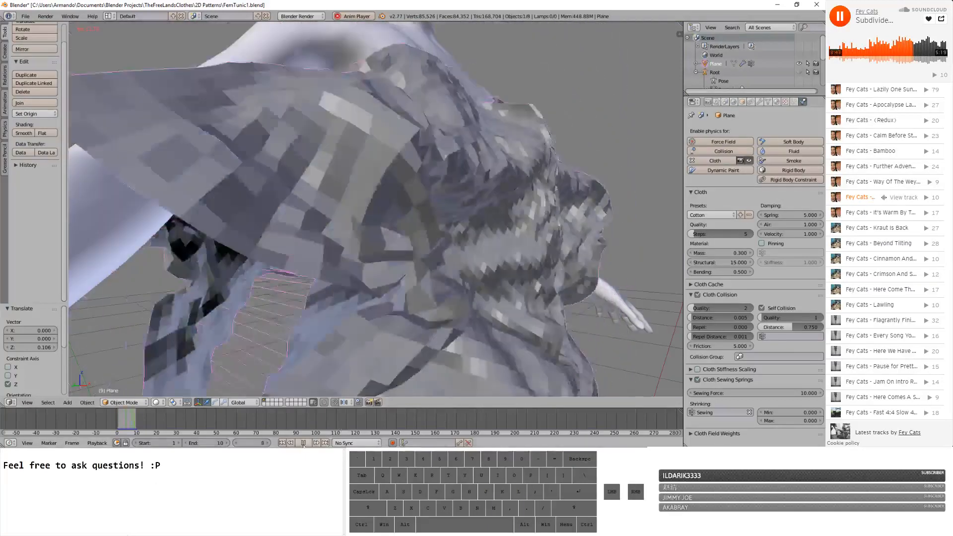
left_click(304, 442)
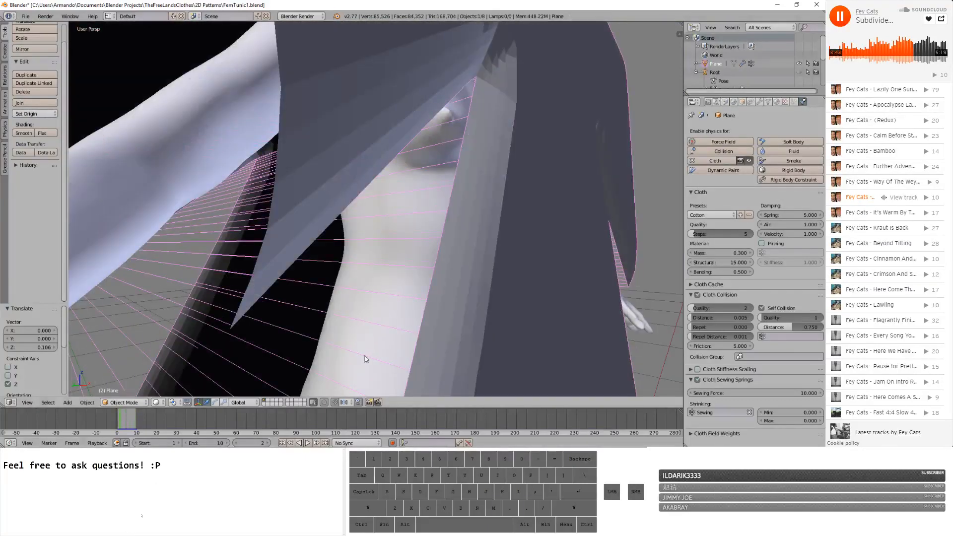
- Set the animation's end frame to 25 with the whole figure in view
middle_click_drag(422, 273, 421, 296)
scroll(421, 296, "down", 6)
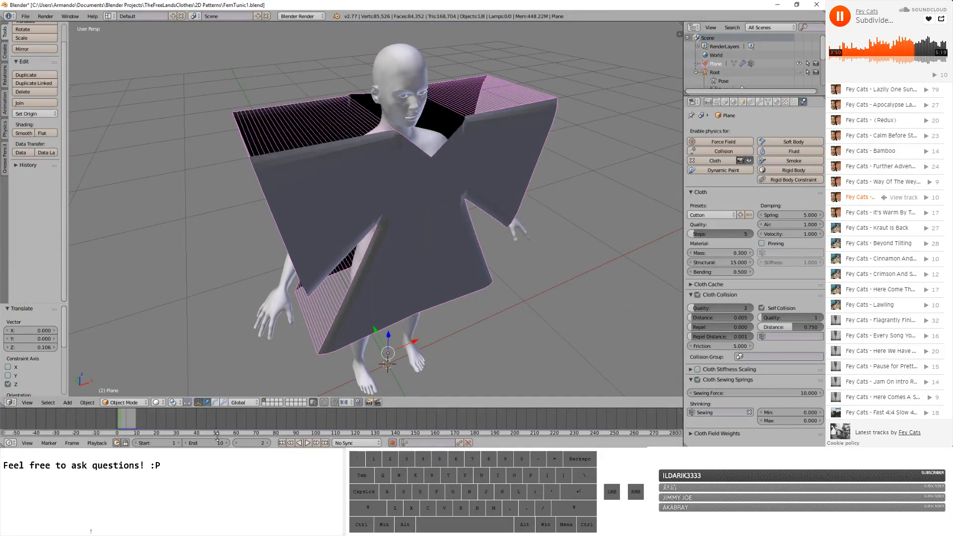
left_click(217, 442)
type("25")
key("Return")
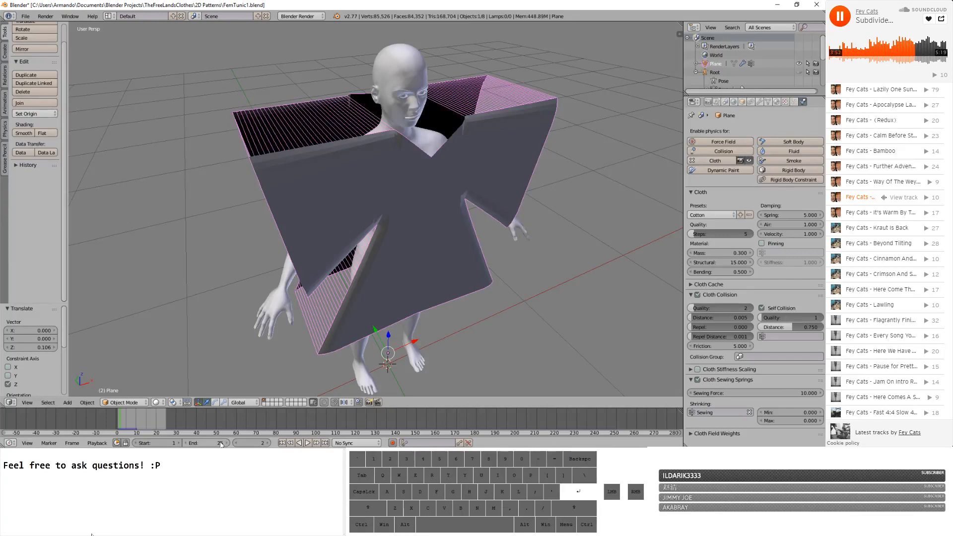
- Run the cloth simulation from the first frame with the sewing force at 10, and stop playback
left_click(281, 442)
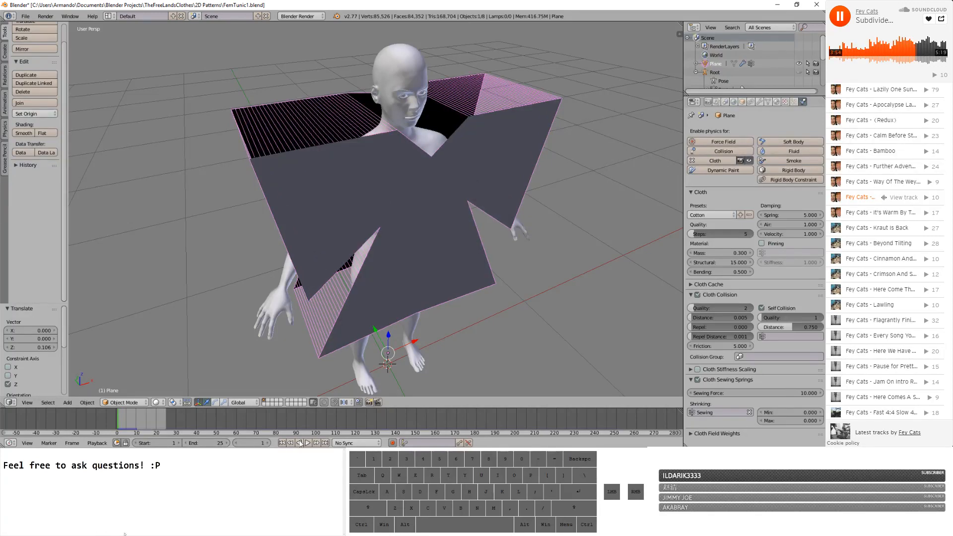
left_click(308, 442)
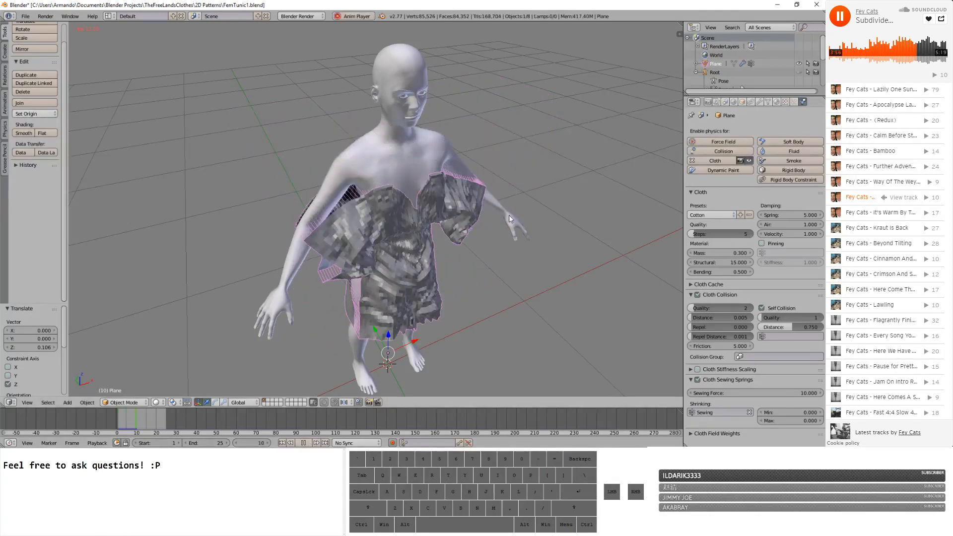
left_click(304, 442)
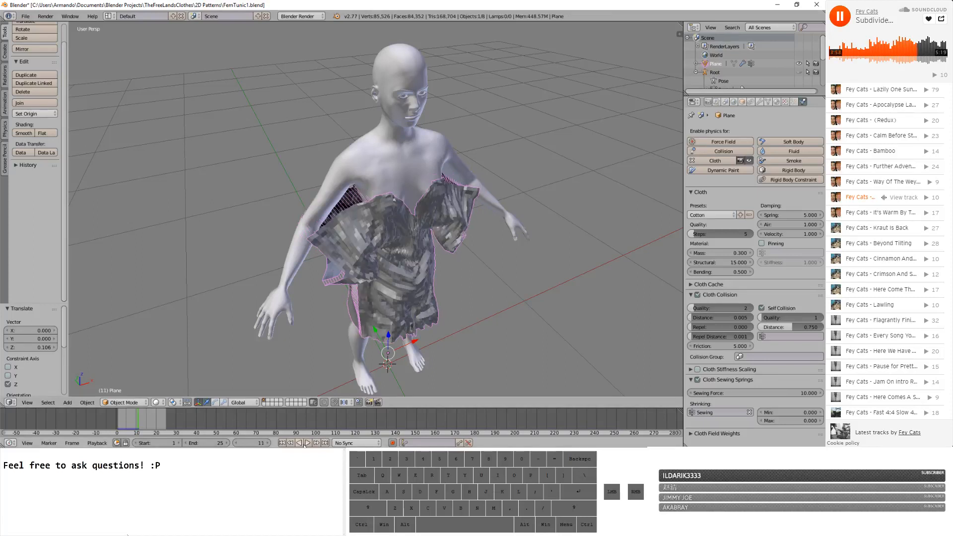
- Set the cloth sewing force to 20
left_click(780, 390)
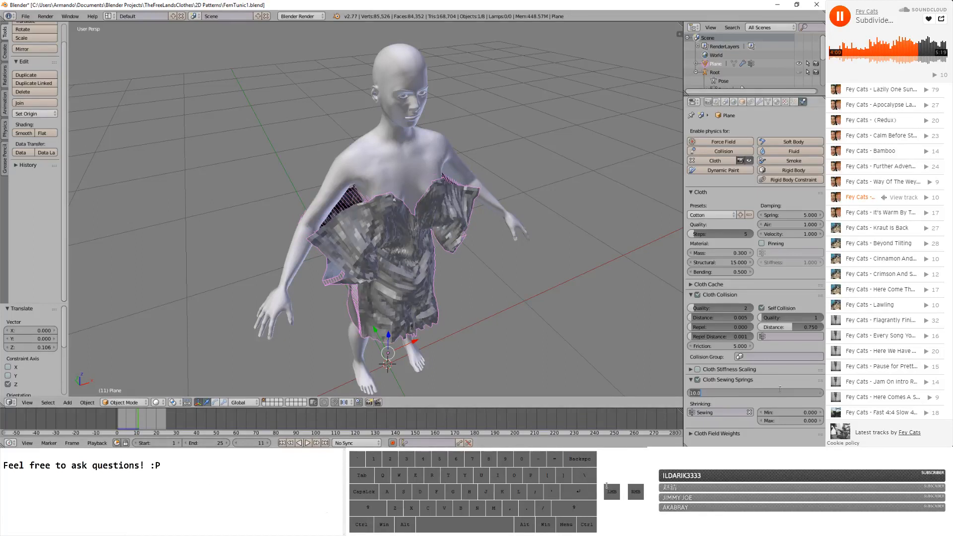
type("20")
key("Return")
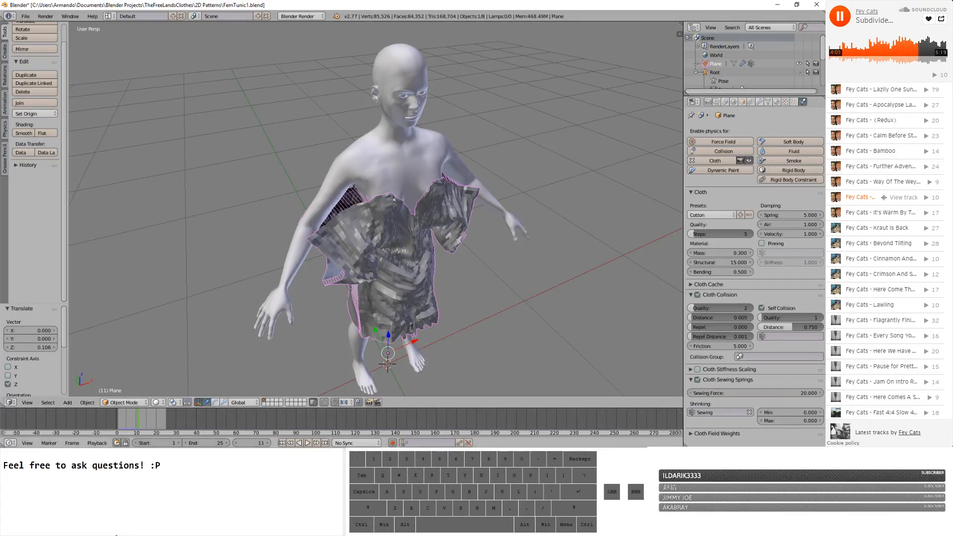
- Return to the first frame, simulate the Cotton tunic with the sewing force of 20, and stop playback
left_click(282, 442)
left_click(307, 442)
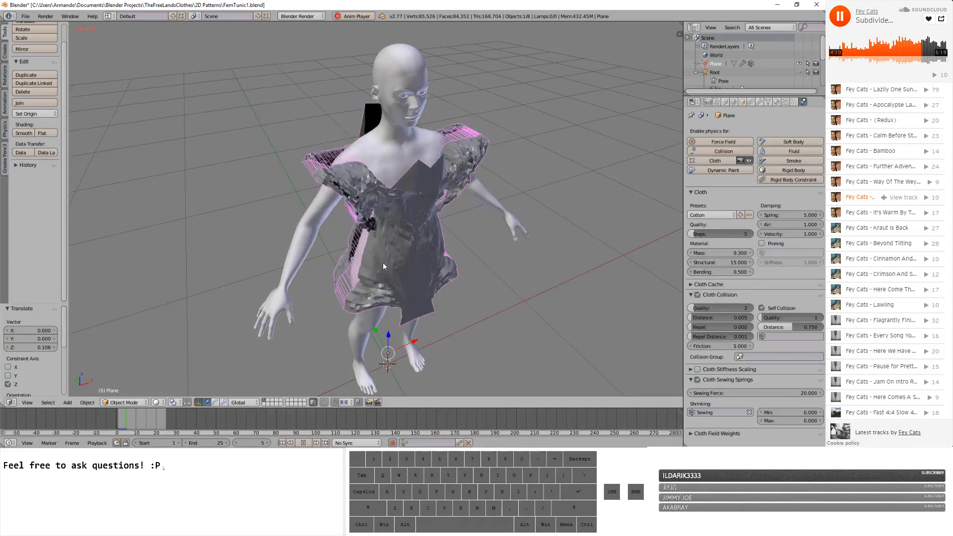
left_click(303, 442)
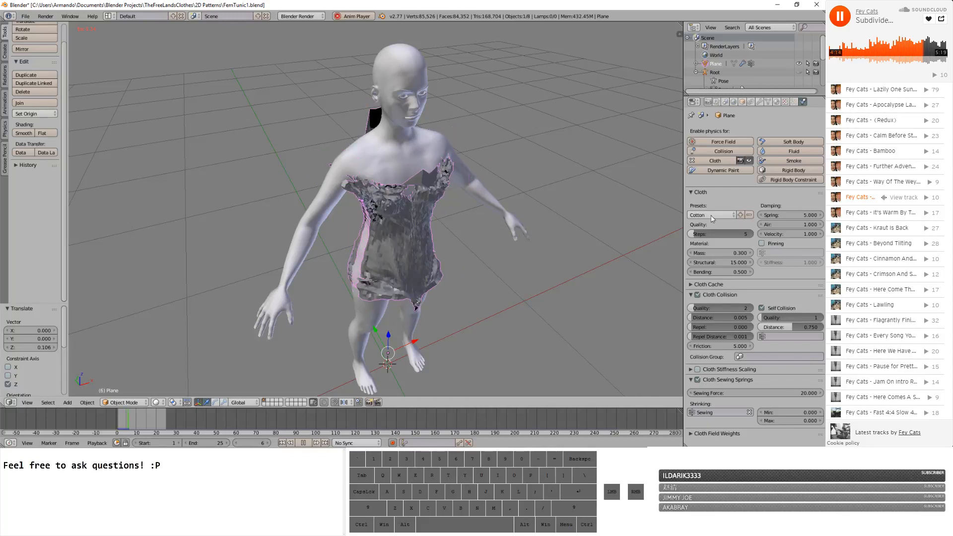
left_click(303, 444)
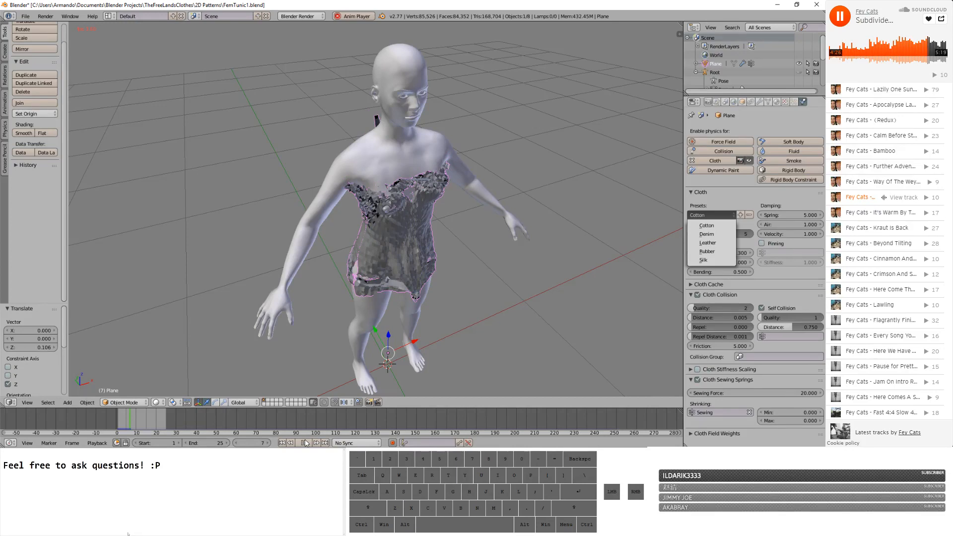
left_click(304, 442)
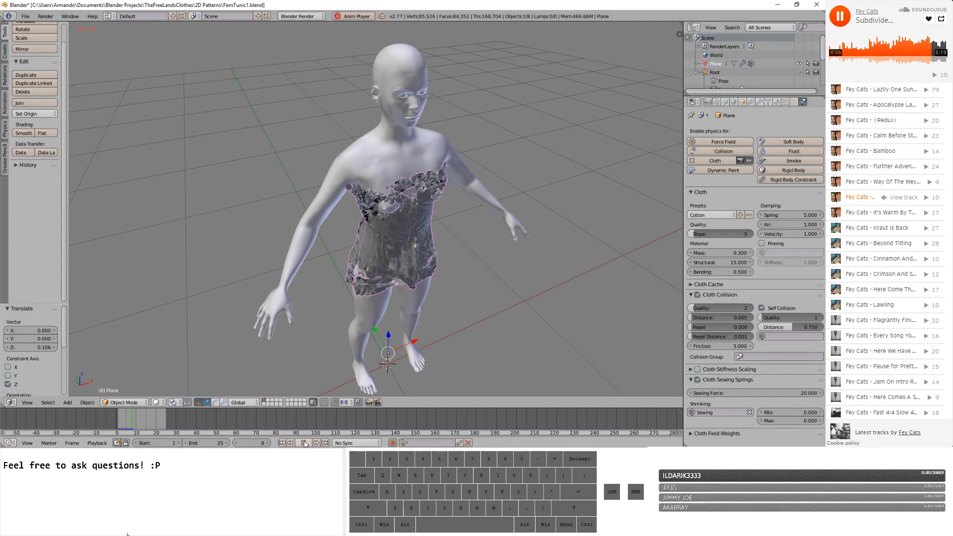
left_click(304, 443)
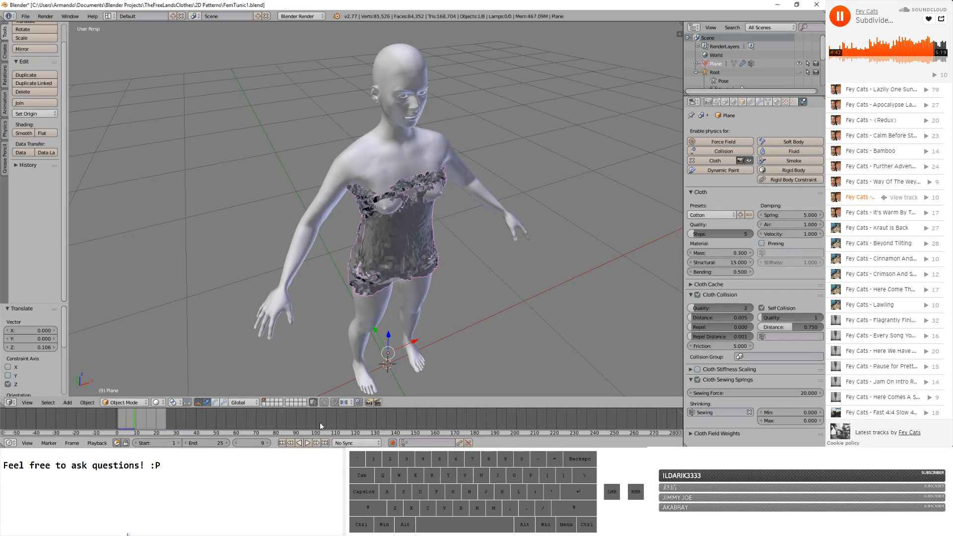
- Switch the tunic's cloth preset between Leather and Cotton, and settle on Leather
left_click(726, 216)
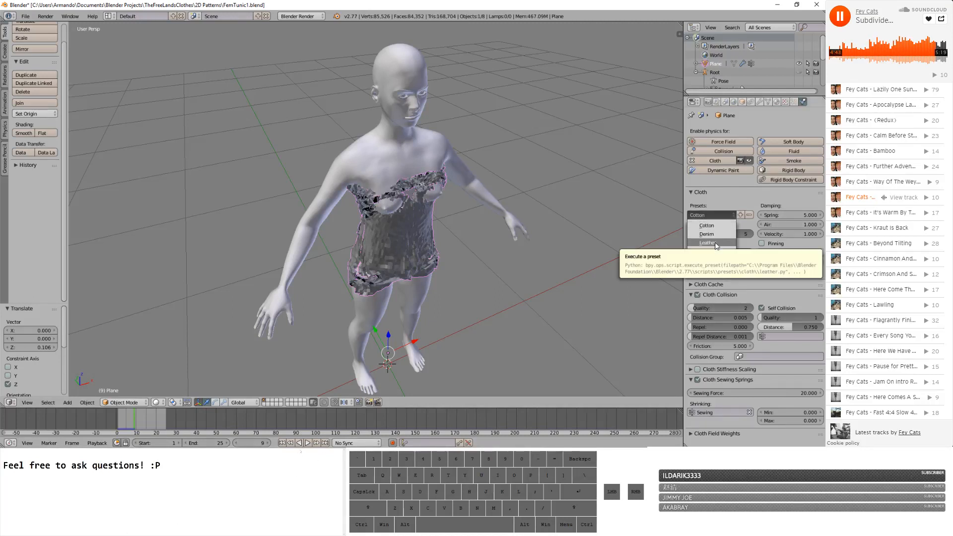
left_click(717, 244)
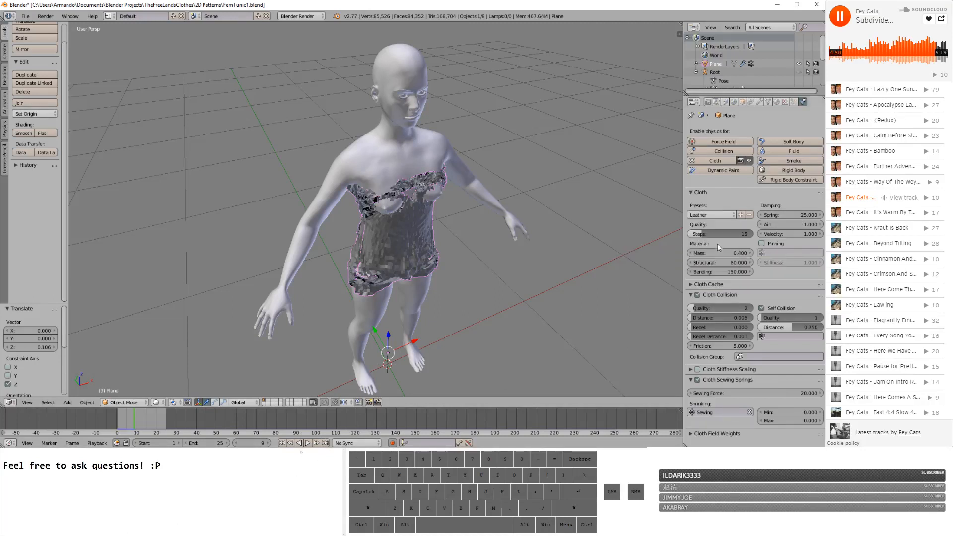
left_click(723, 216)
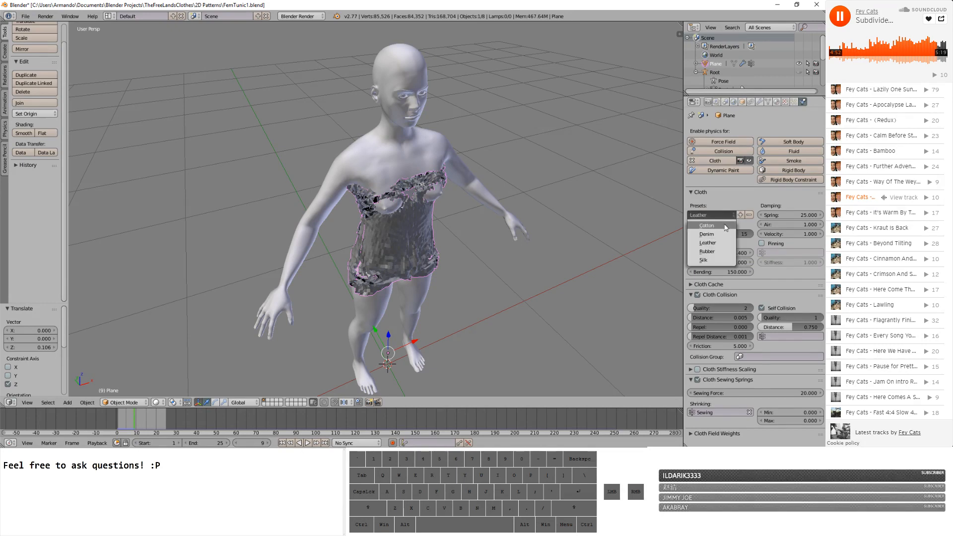
left_click(726, 216)
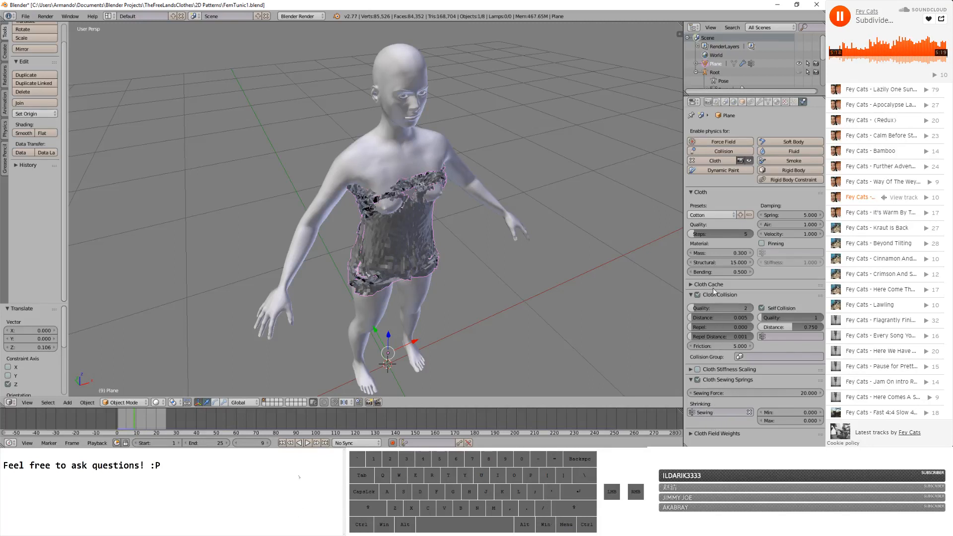
left_click(730, 216)
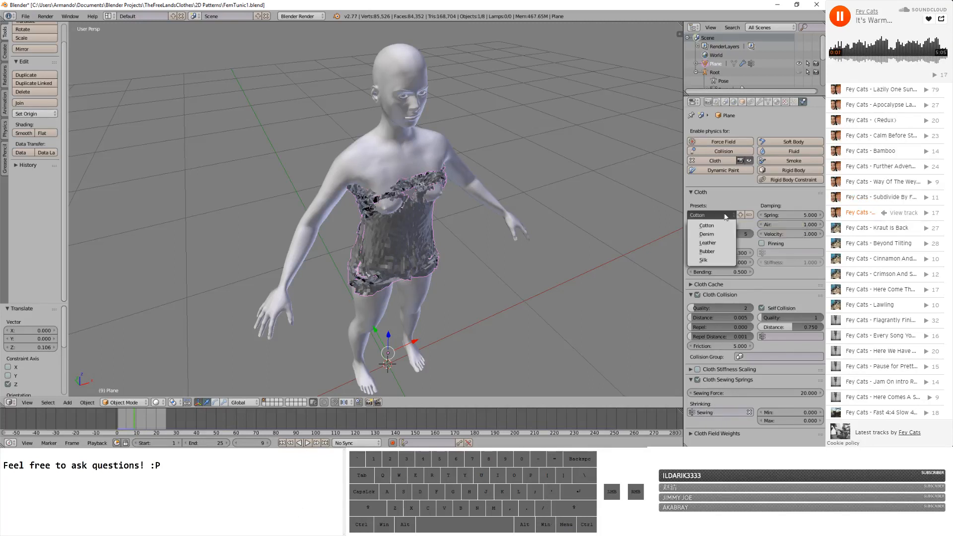
left_click(721, 245)
- Set the cloth's structural stiffness to 40, simulate from the first frame, and stop playback
left_click(283, 443)
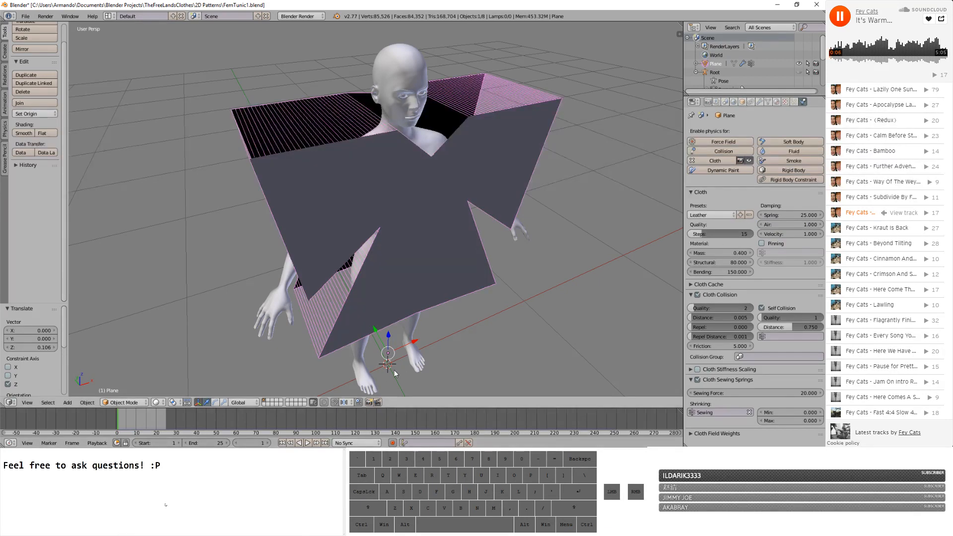
left_click(720, 262)
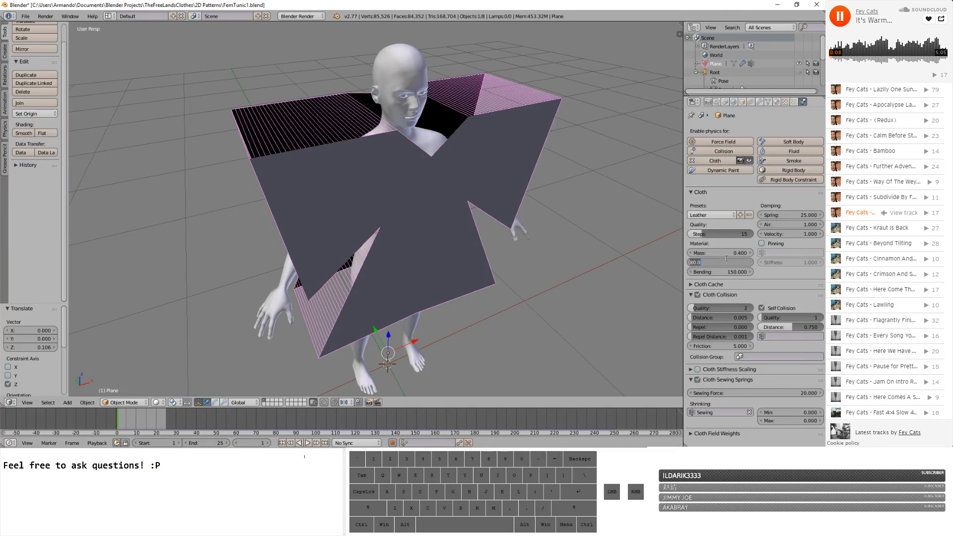
type("40")
key("Return")
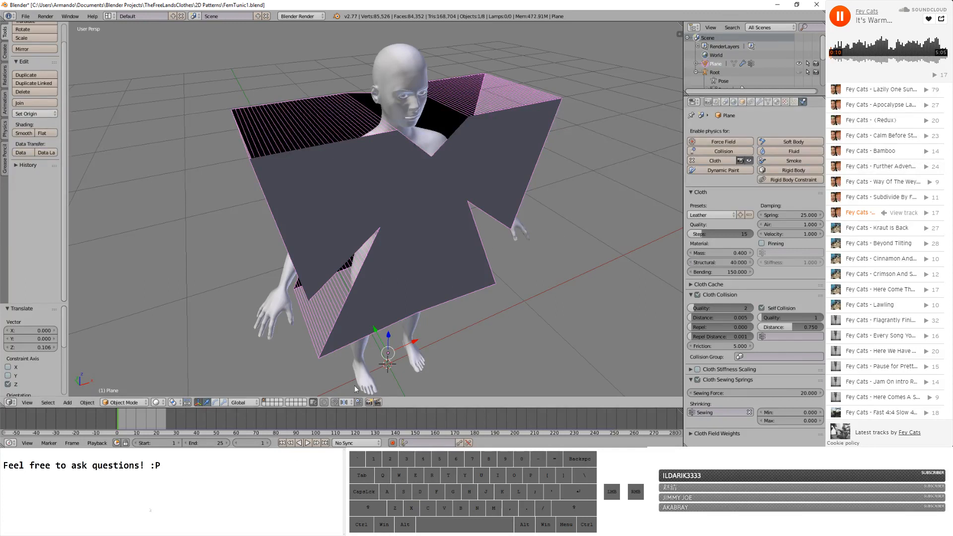
left_click(312, 443)
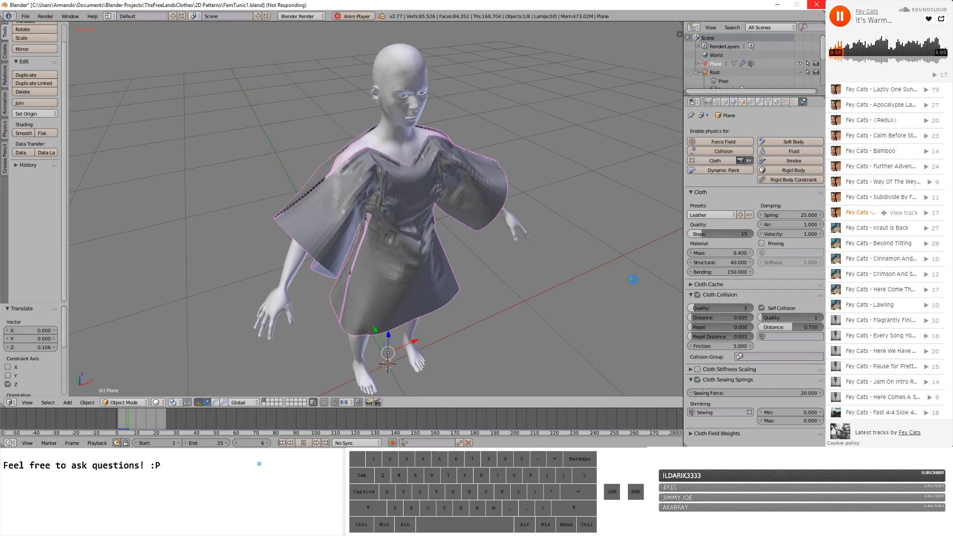
left_click(304, 443)
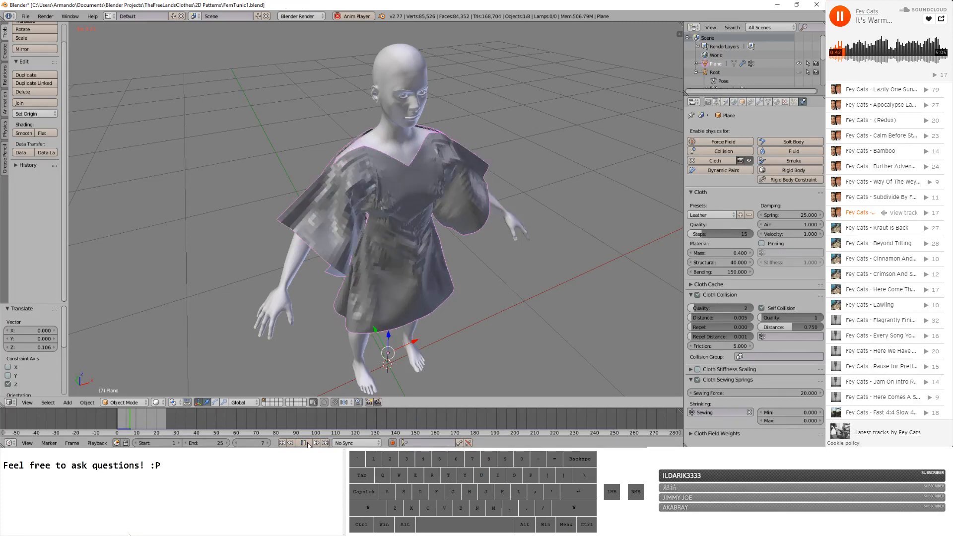
- Set the cloth sewing force to 75
left_click(799, 392)
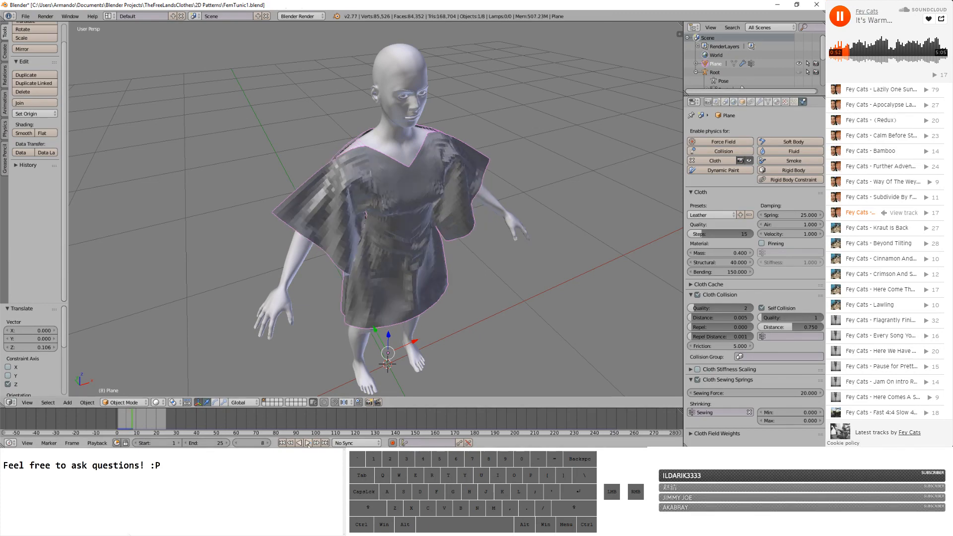
left_click(806, 392)
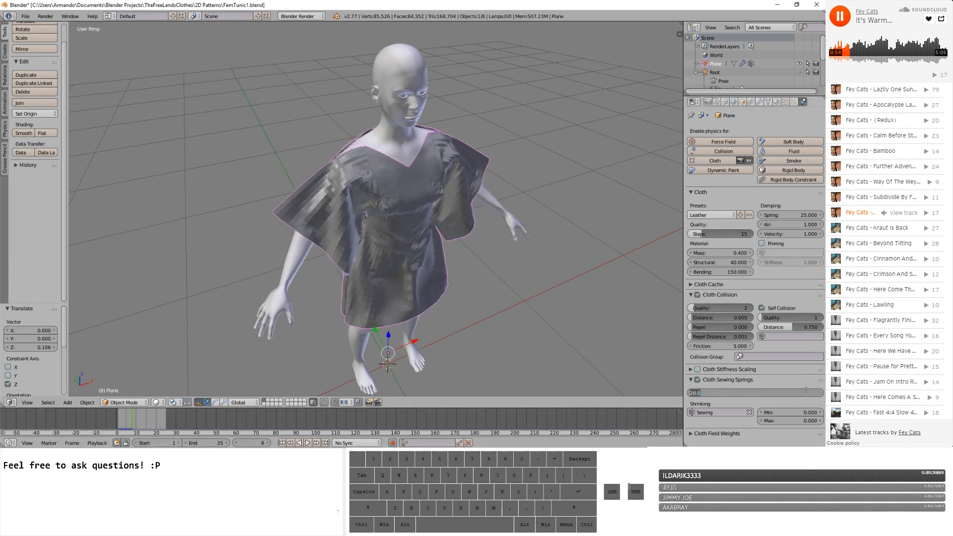
type("756")
key("BackSpace")
key("Return")
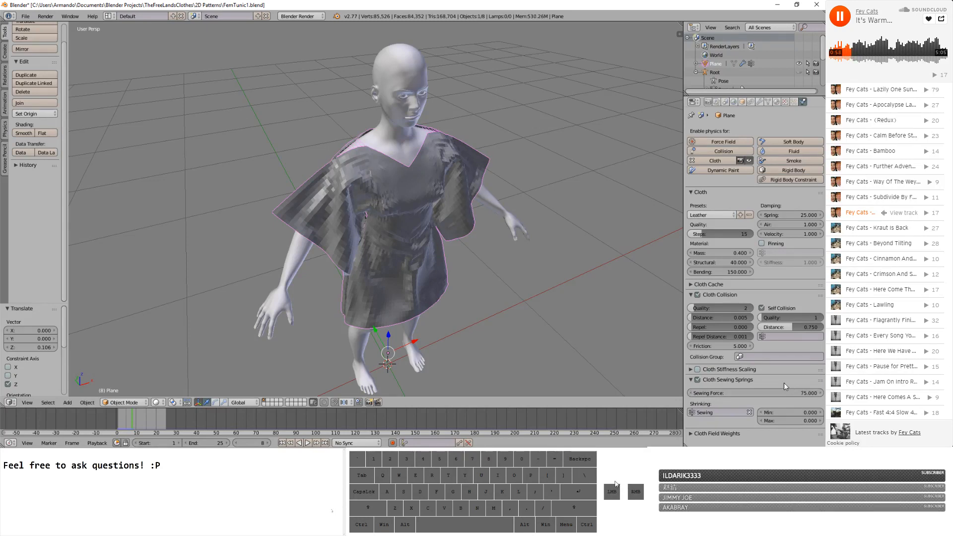
- Simulate the Leather tunic from the first frame with the sewing force of 75, stop playback, and inspect the drape from the front
left_click(281, 442)
left_click(308, 443)
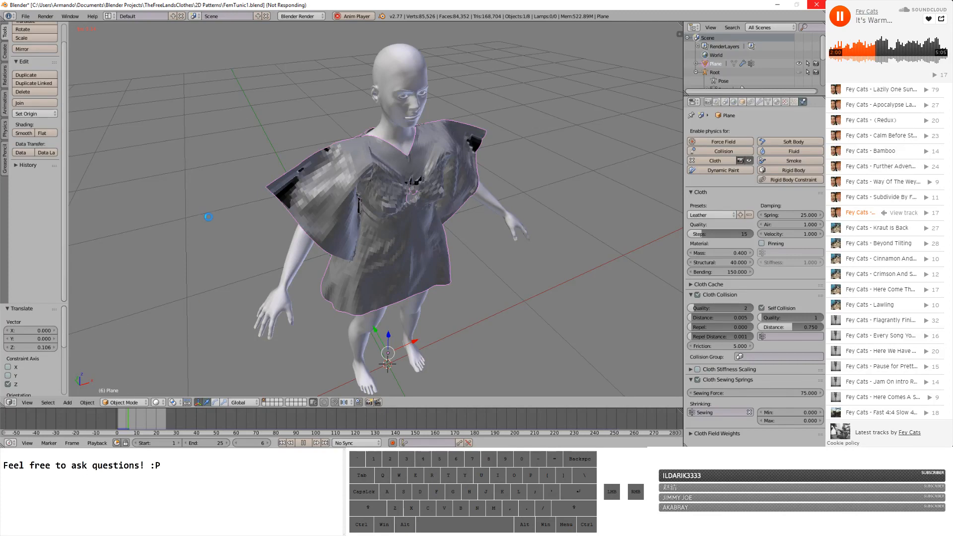
left_click(304, 443)
left_click(304, 443)
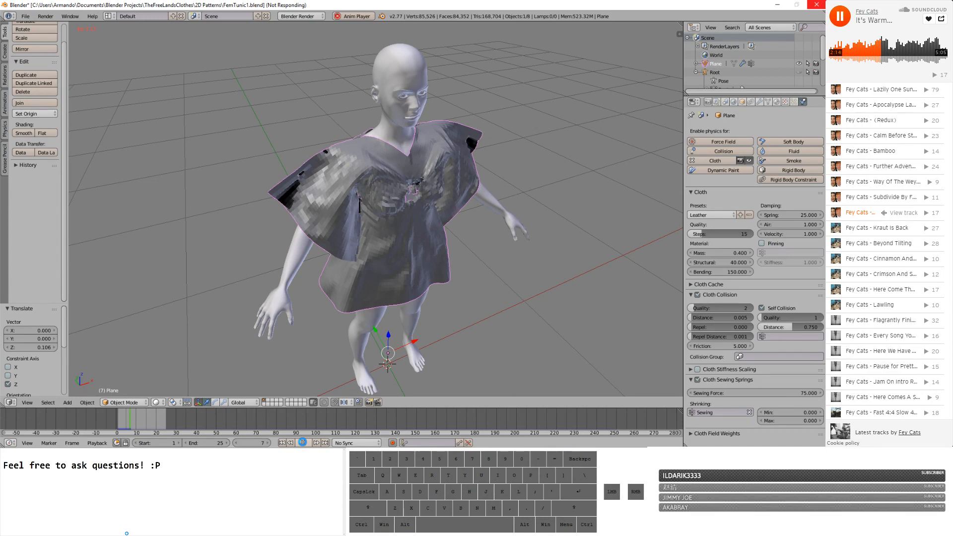
middle_click_drag(398, 328, 457, 335)
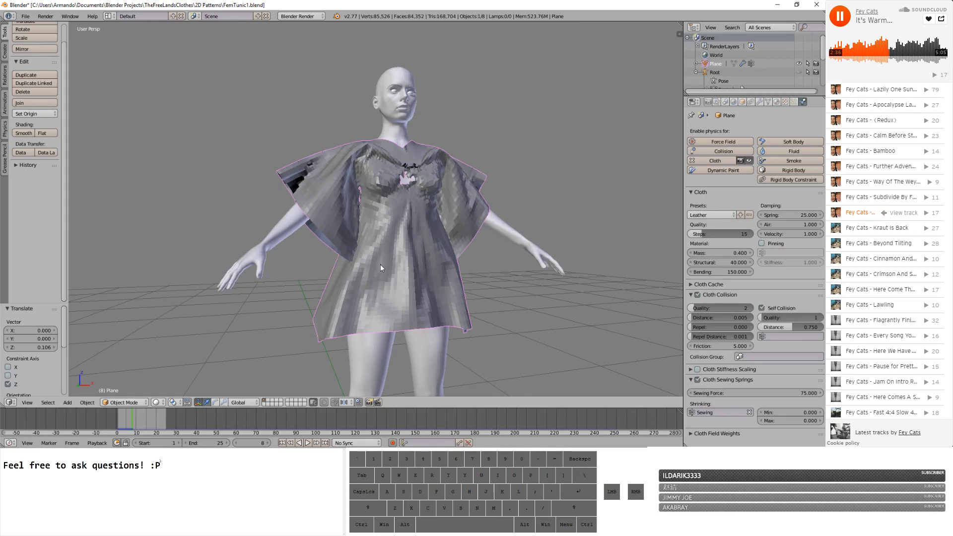
middle_click_drag(380, 264, 347, 263)
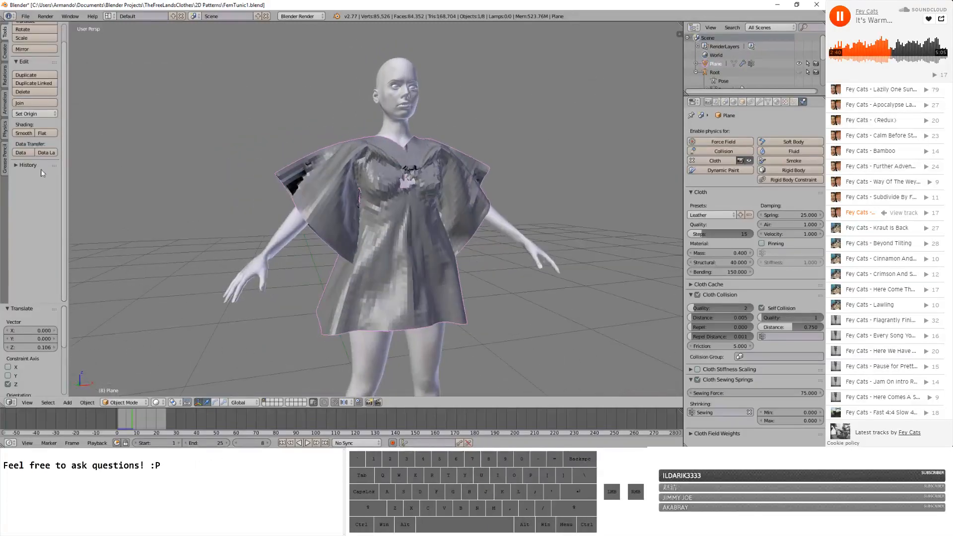
- Reopen the recent file FemTunic1.blend, discarding the unsaved changes
left_click(25, 16)
mouse_move(77, 44)
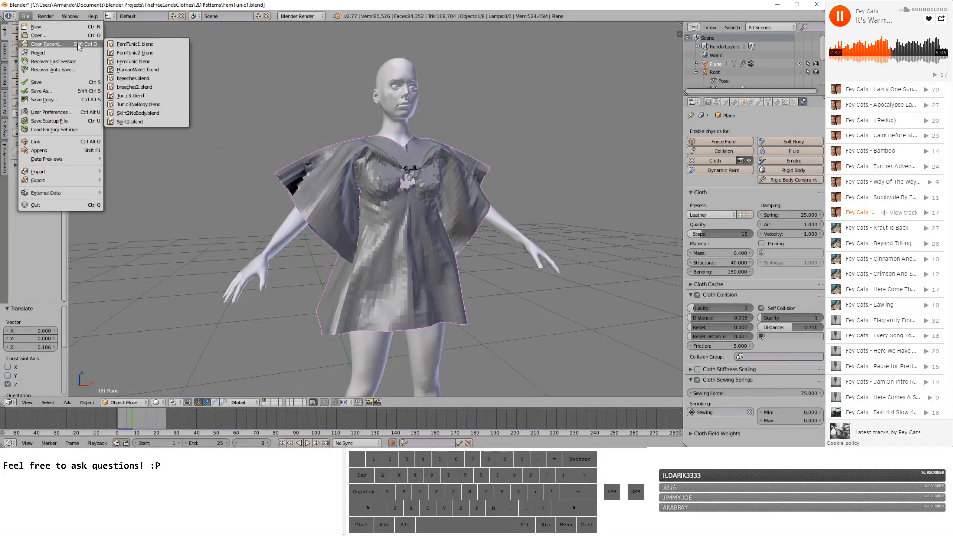
left_click(142, 45)
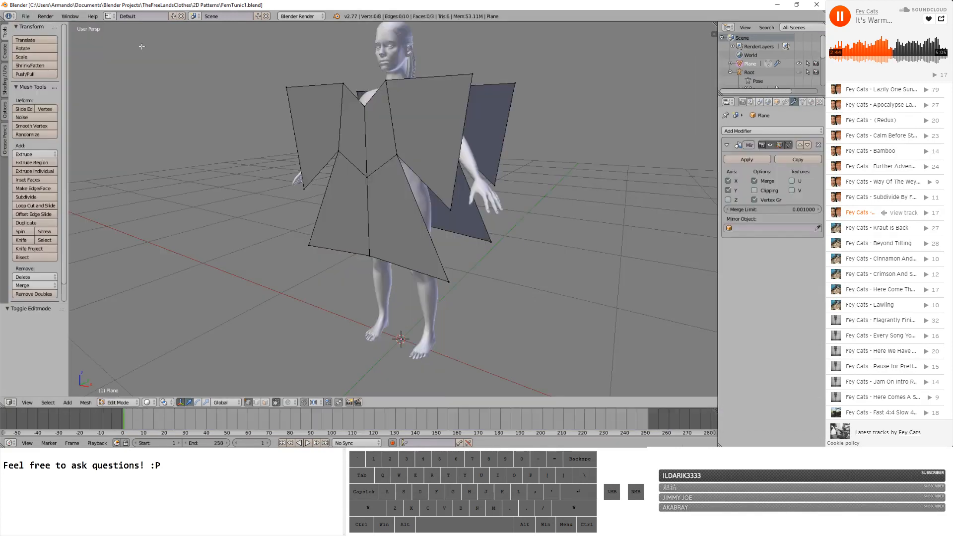
- Move the front panel's underarm vertex outward about 0.05 along the X axis to widen the tunic's chest
middle_click_drag(360, 188, 386, 185)
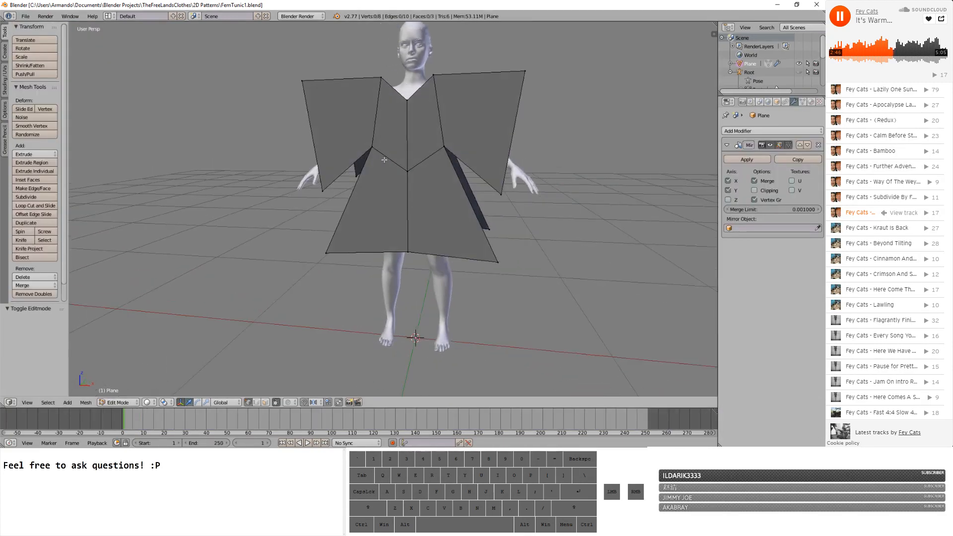
left_click(443, 146)
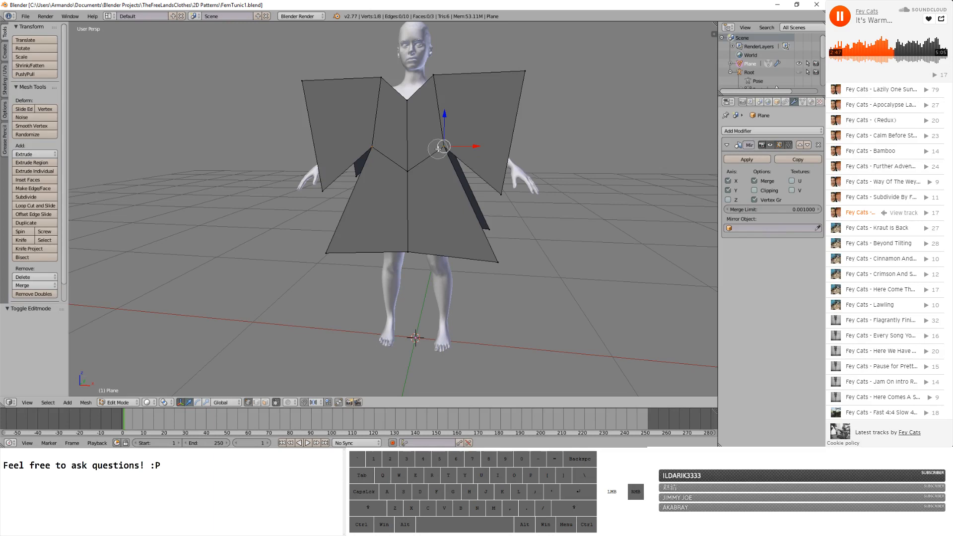
right_click(378, 156)
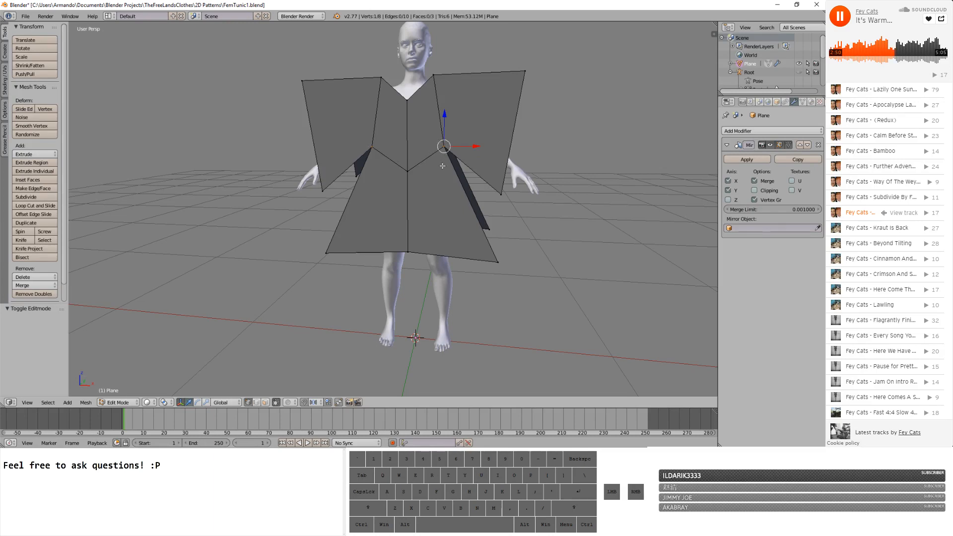
key("g")
key("x")
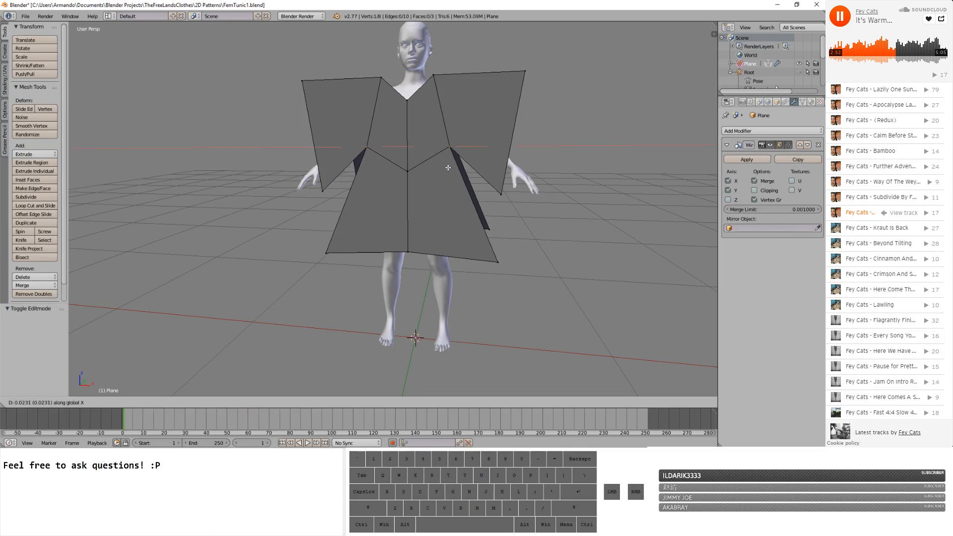
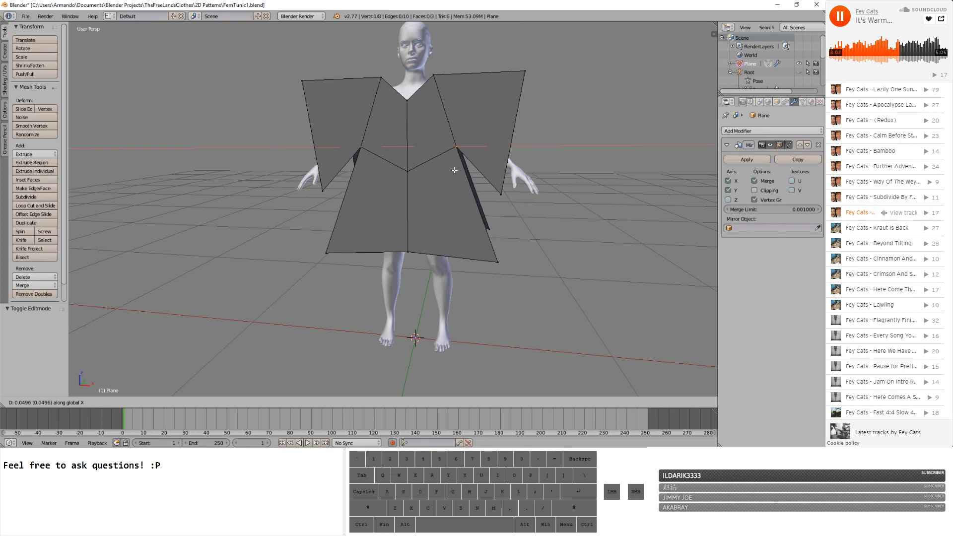
left_click(454, 170)
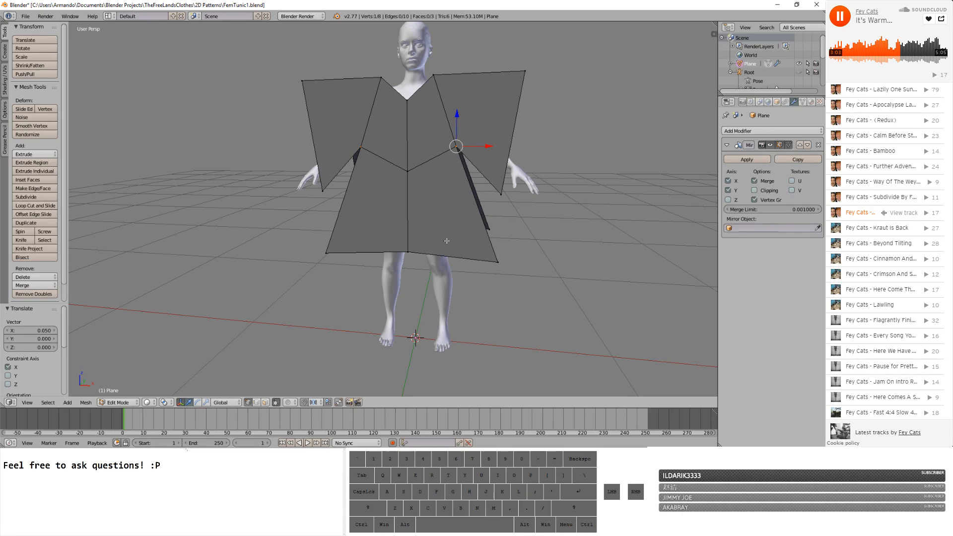
key("c")
left_click(411, 252)
right_click(411, 252)
mouse_move(410, 252)
middle_mouse_down()
mouse_move(549, 250)
mouse_move(415, 251)
middle_mouse_up()
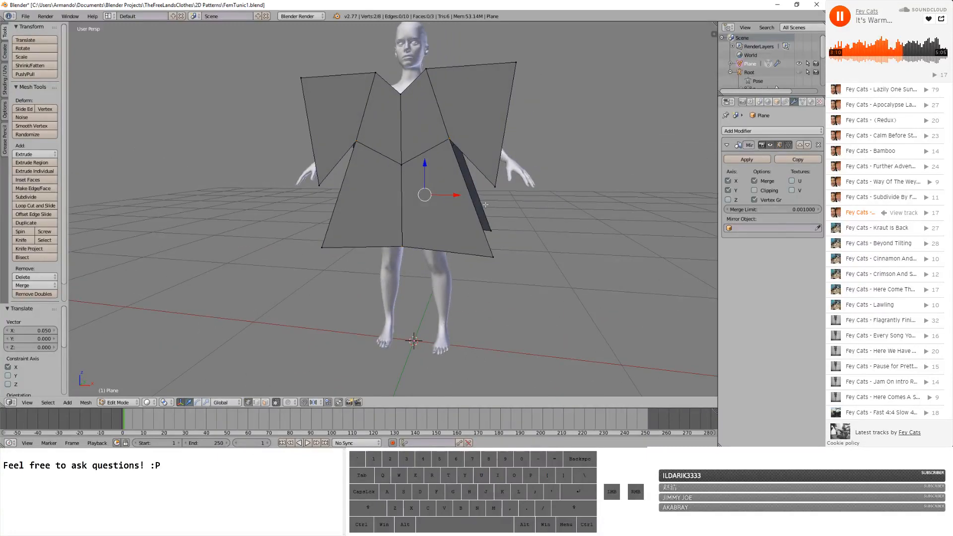
key("a")
key("c")
left_click(497, 188)
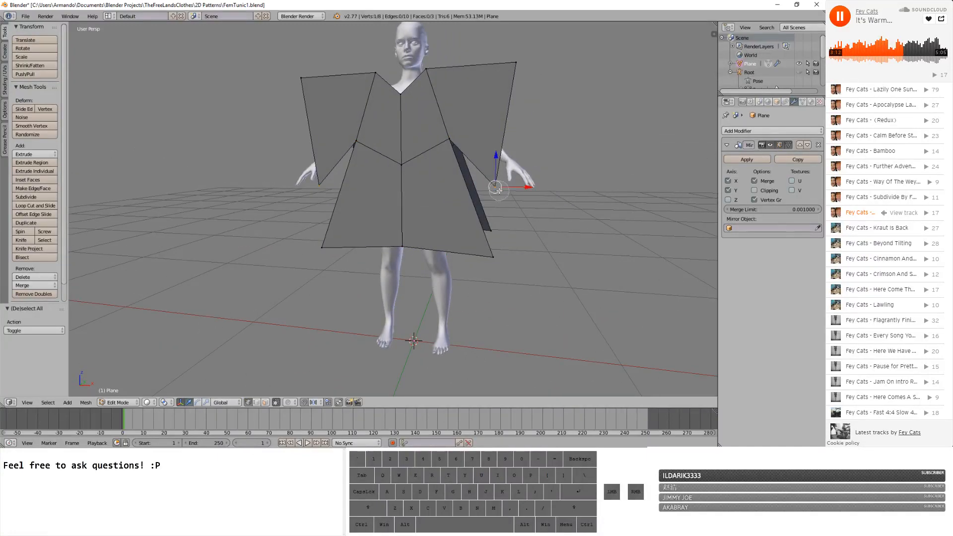
left_click(523, 67)
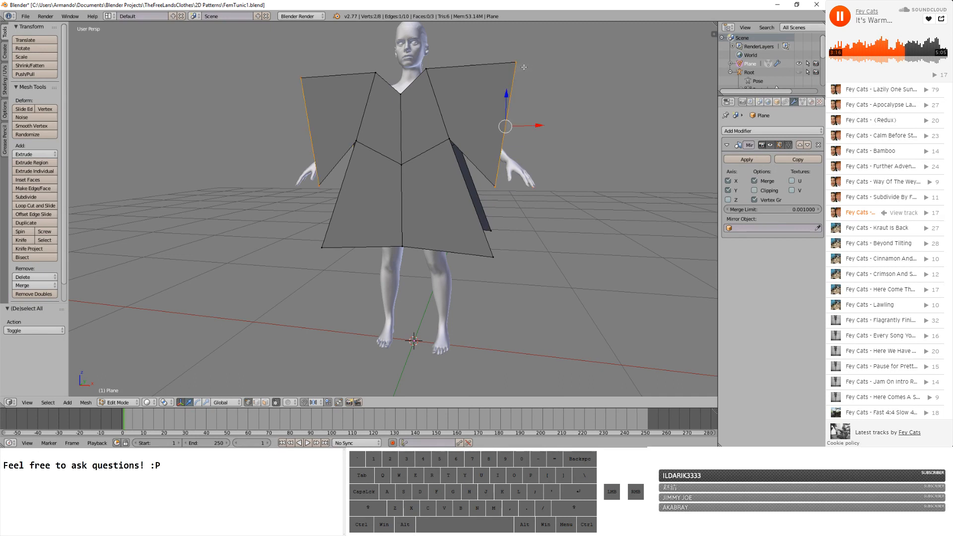
- Lower the sleeve's upper outer corner vertex about 0.25 along the Z axis to slope the sleeve downward
key("a")
key("c")
left_click(523, 66)
key("Return")
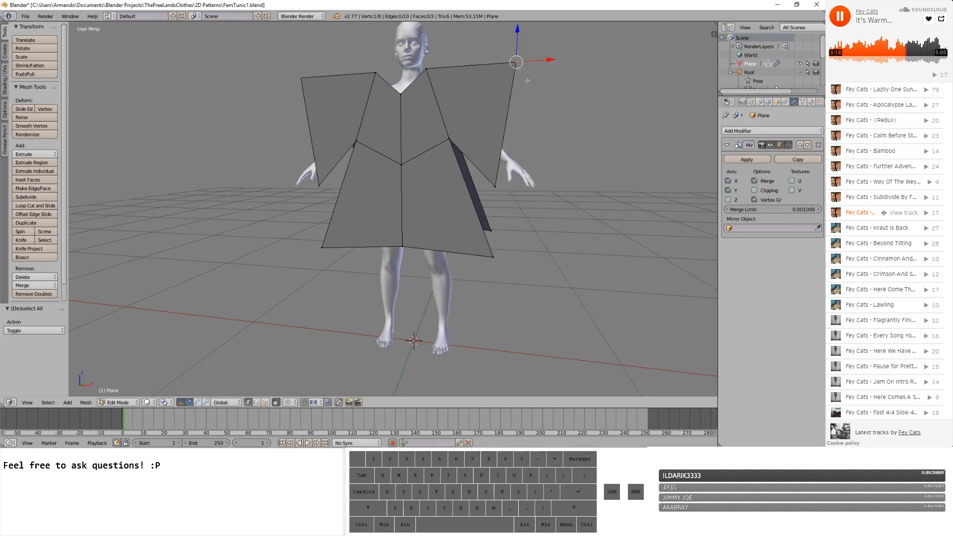
key("g")
key("z")
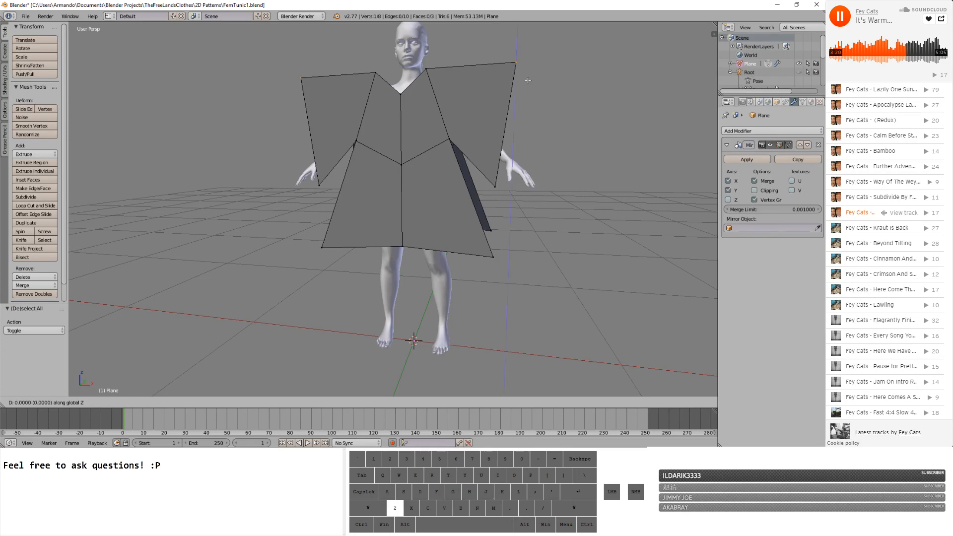
left_click(516, 146)
mouse_move(516, 147)
middle_mouse_down()
mouse_move(374, 157)
mouse_move(524, 152)
middle_mouse_up()
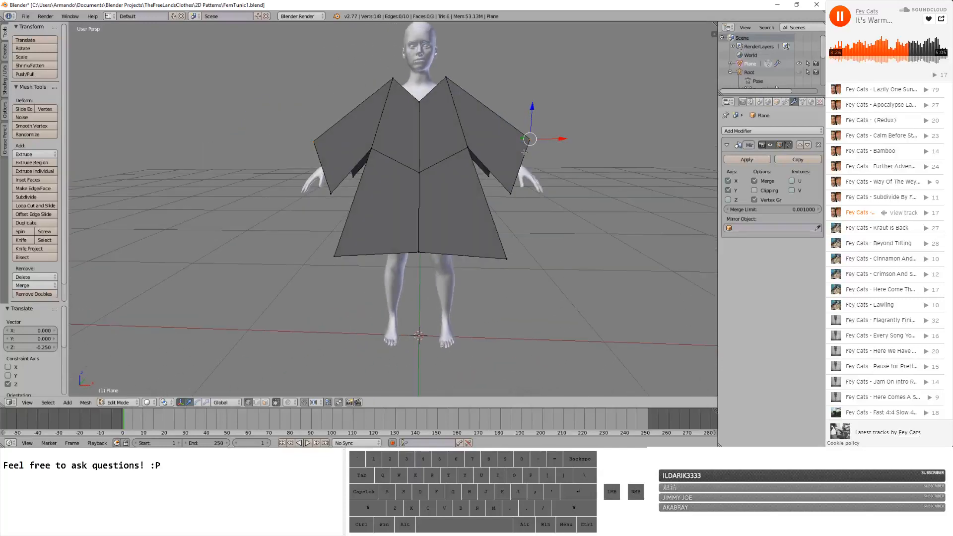
- Add the neck-side shoulder vertex to the selection and move the sloped shoulder edge outward about 0.062 along the X axis
right_click(450, 77, "shift")
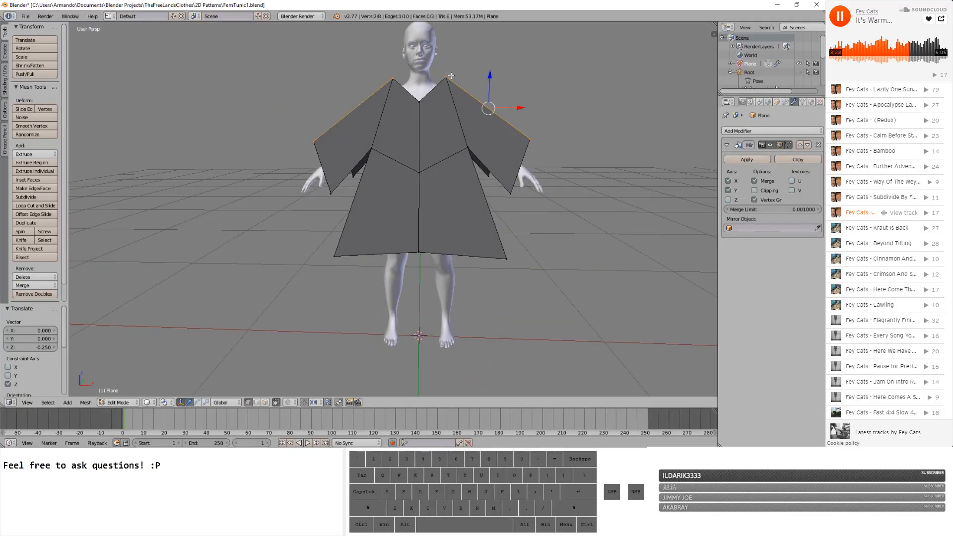
key("g")
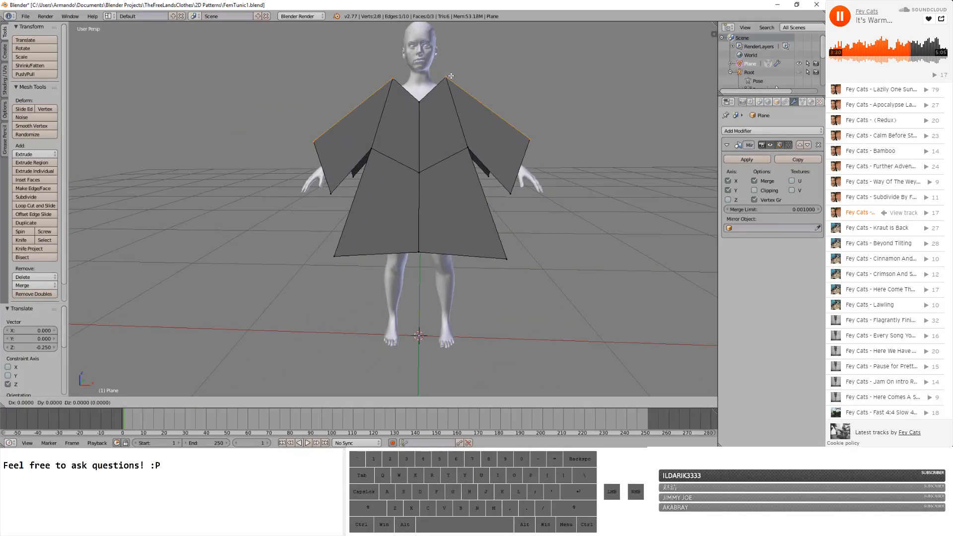
key("x")
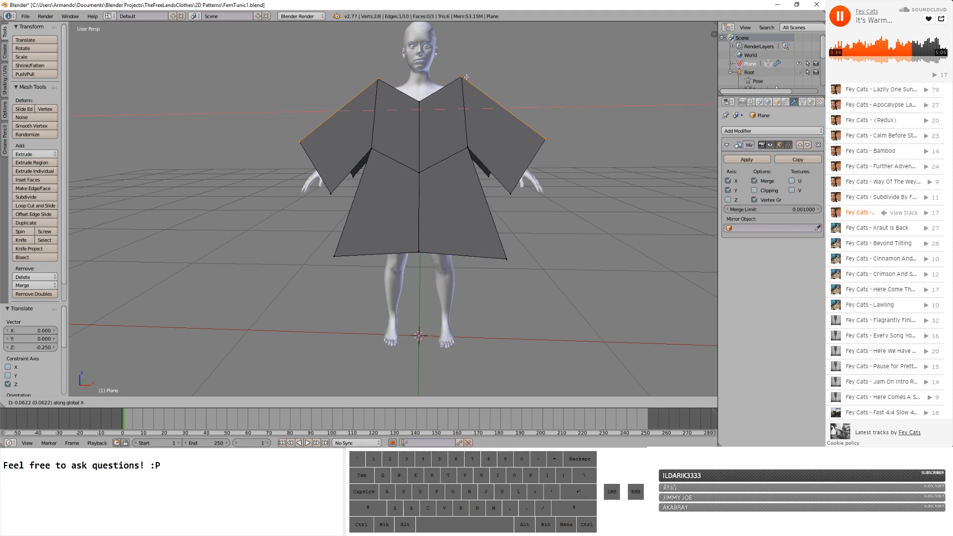
left_click(466, 77)
mouse_move(472, 84)
middle_mouse_down()
mouse_move(449, 103)
mouse_move(462, 91)
mouse_move(511, 94)
mouse_move(470, 91)
mouse_move(468, 102)
middle_mouse_up()
scroll(461, 91, "up", 3)
scroll(461, 91, "down", 2)
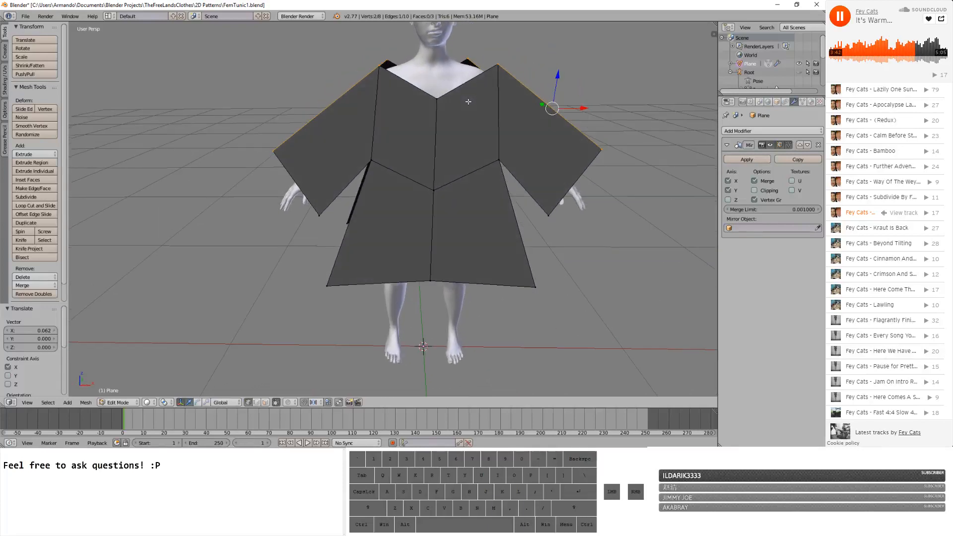
- Undo the shoulder edge's outward move and the lowering of the sleeve's upper outer corner
key("ctrl+z")
key("ctrl+z")
key("ctrl+z")
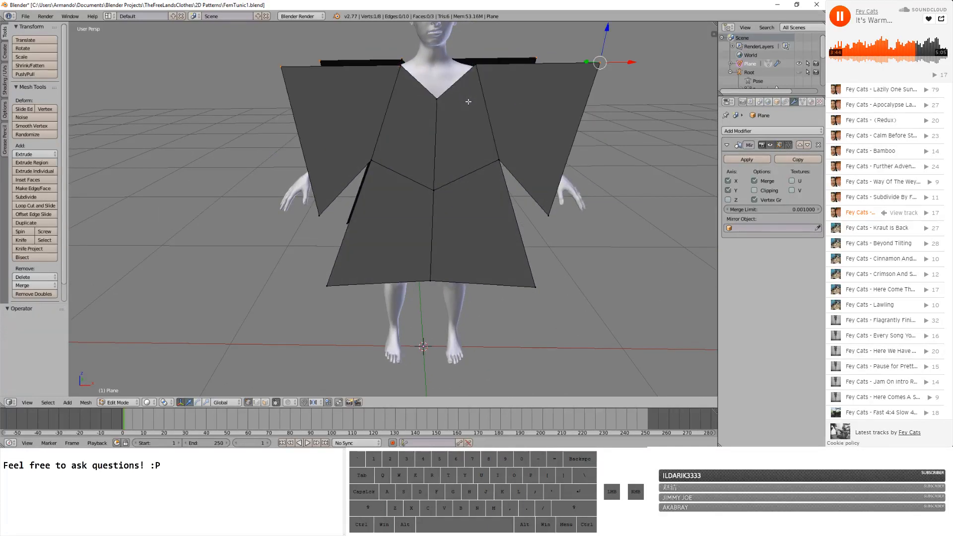
- Move the sleeve's upper outer corner vertex inward about 0.134 along the X axis to shorten the sleeve
key("g")
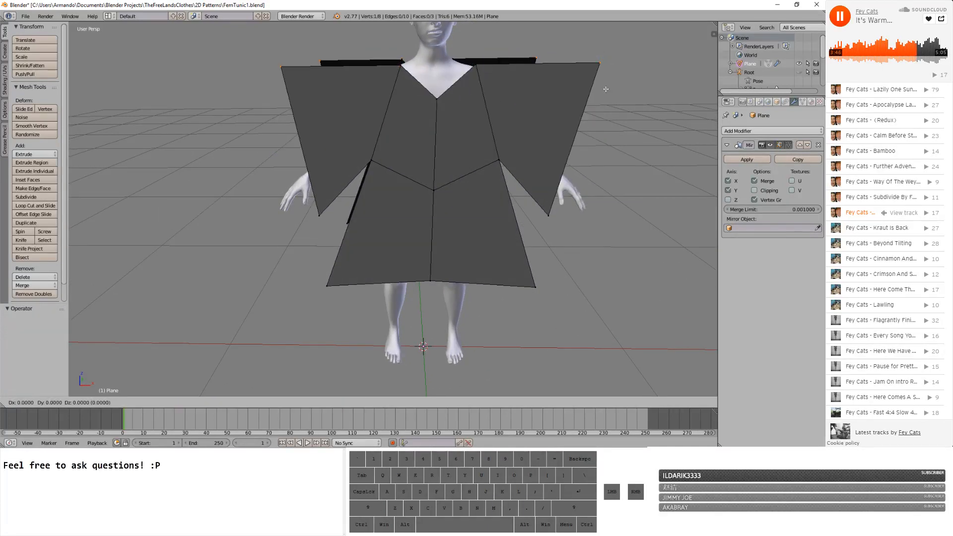
key("x")
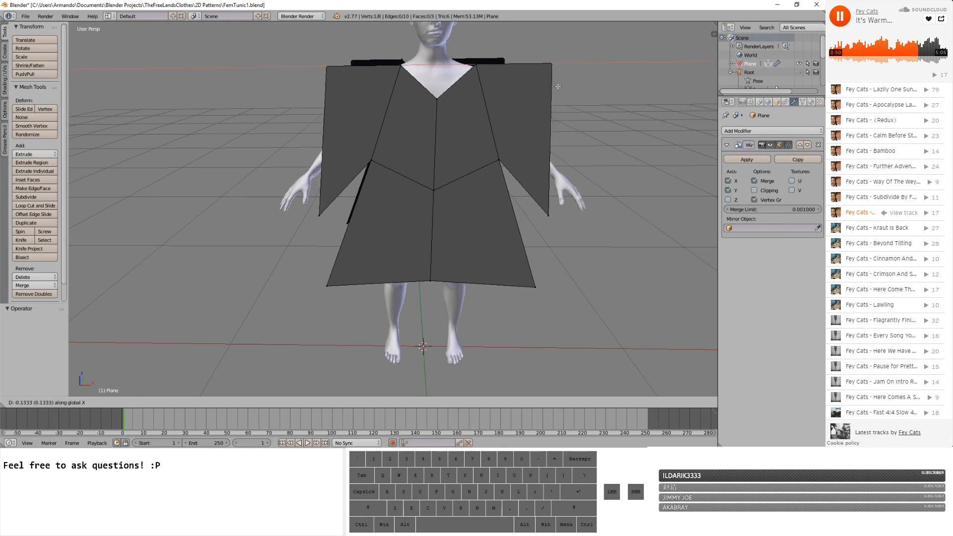
left_click(558, 86)
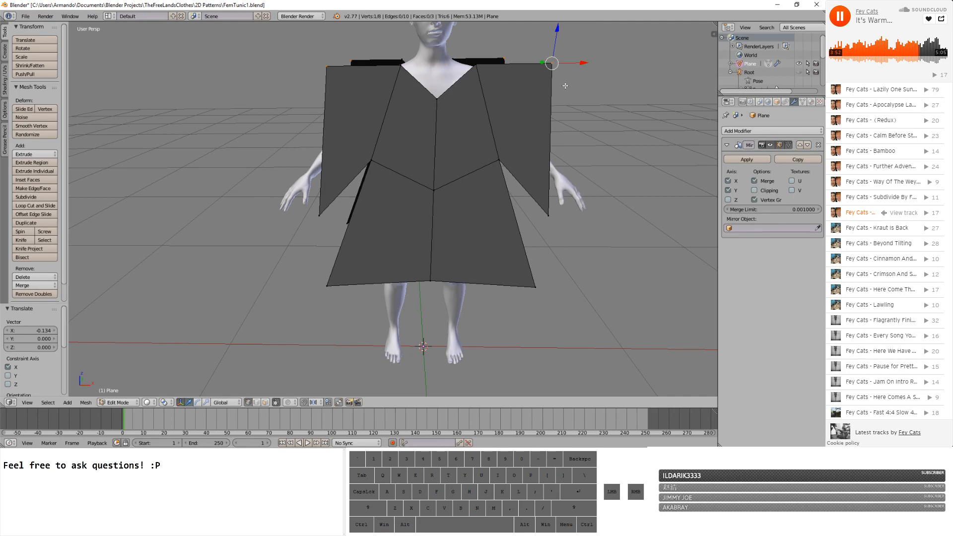
middle_click_drag(557, 85, 558, 84)
- Lower the sleeve's upper outer corner about 0.01 along the Z axis and bring it inward about 0.043 along X
key("g")
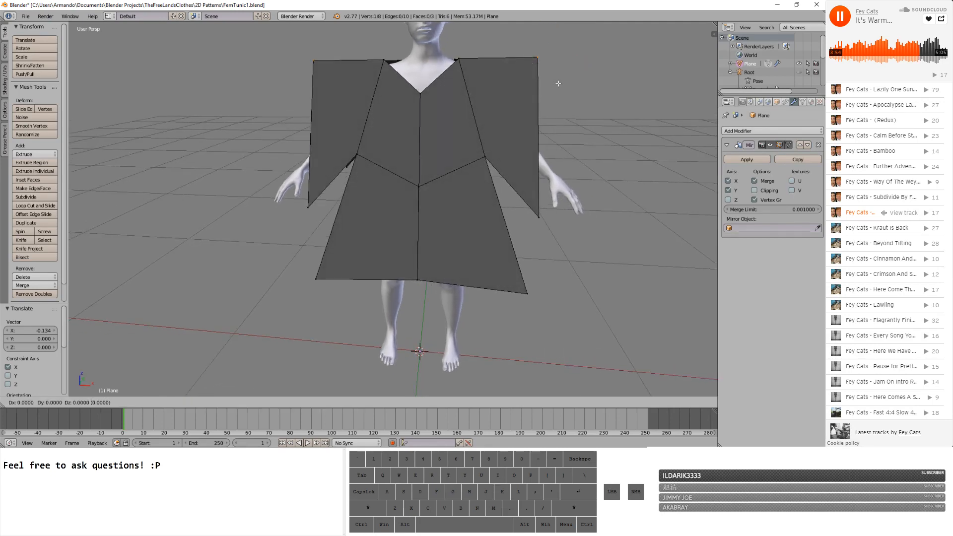
key("z")
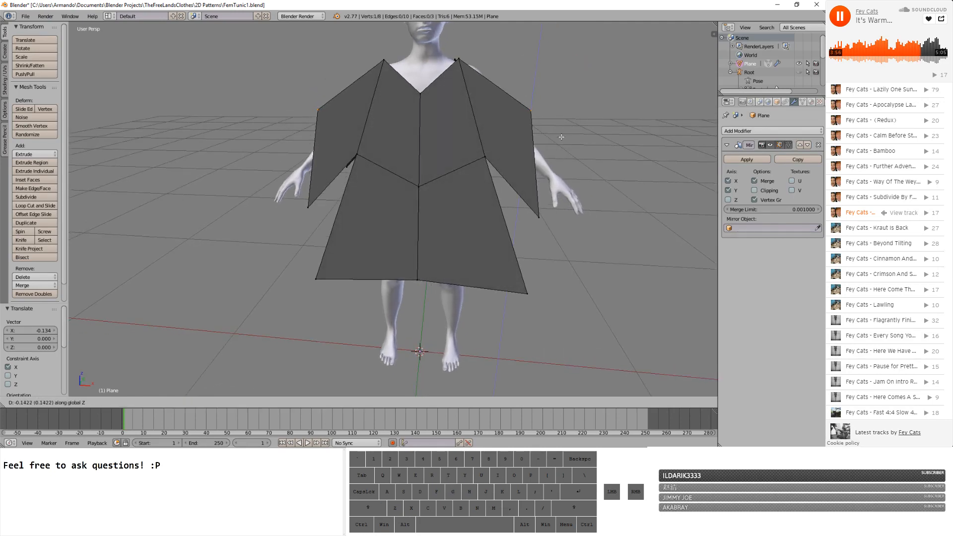
left_click(558, 88)
key("g")
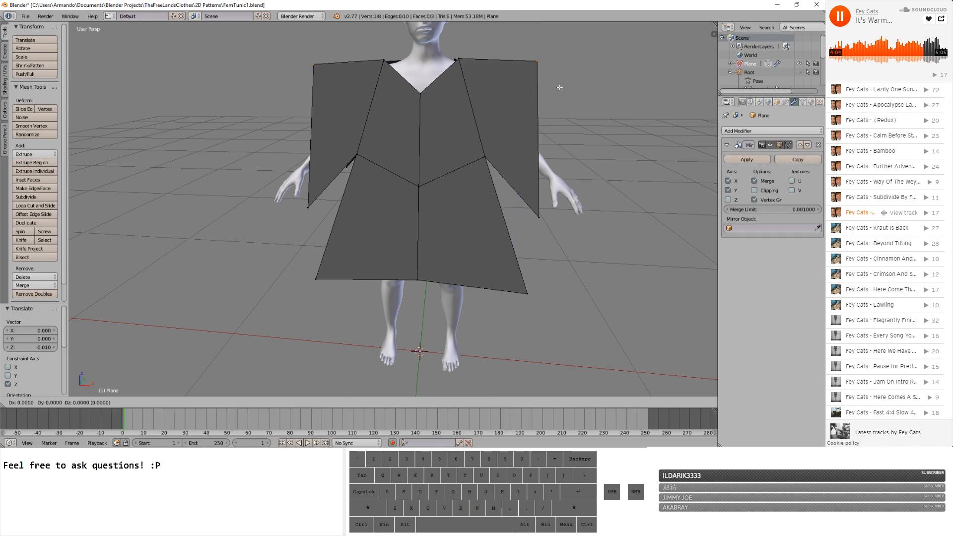
key("x")
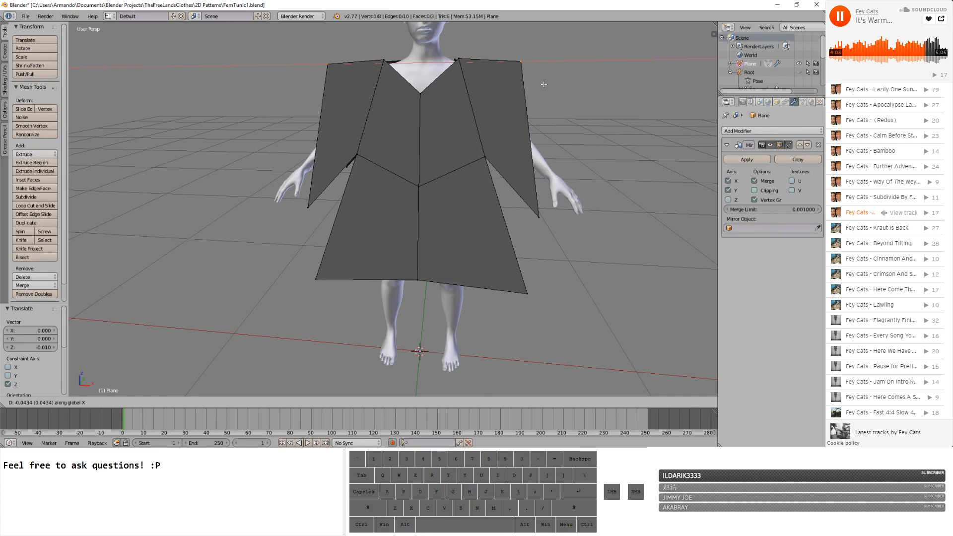
left_click(543, 85)
- Select only the sleeve's lower outer corner vertex and move it inward about 0.065 along the X axis
right_click(539, 215, "shift")
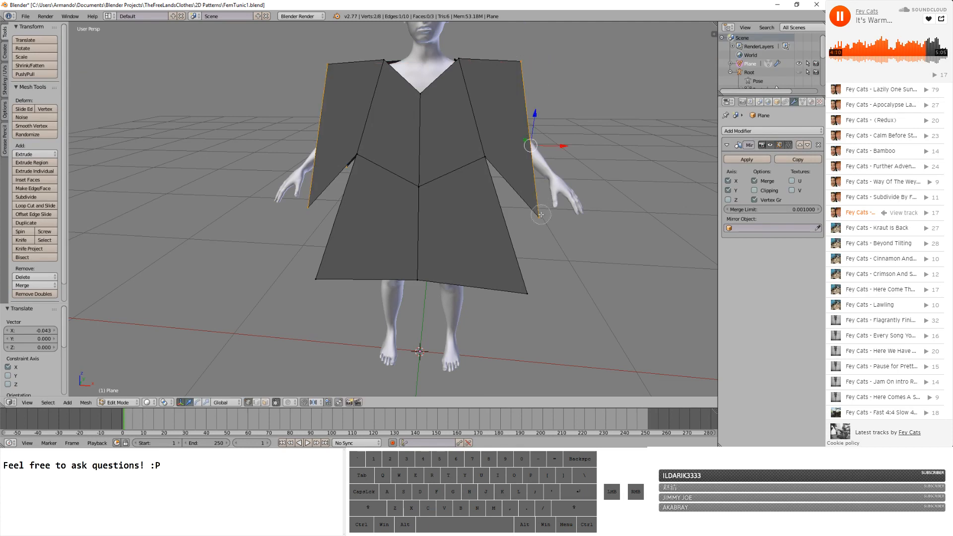
key("a")
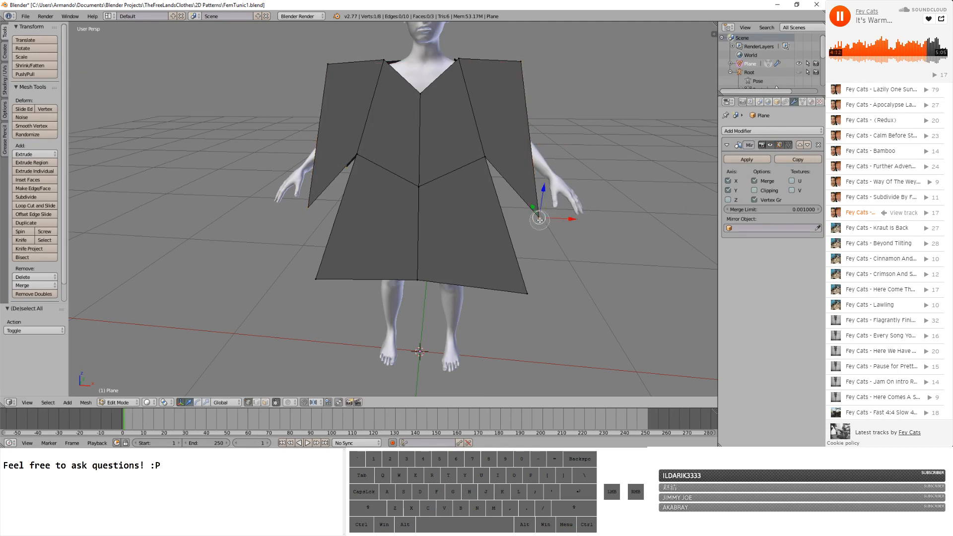
right_click(540, 216)
key("g")
key("x")
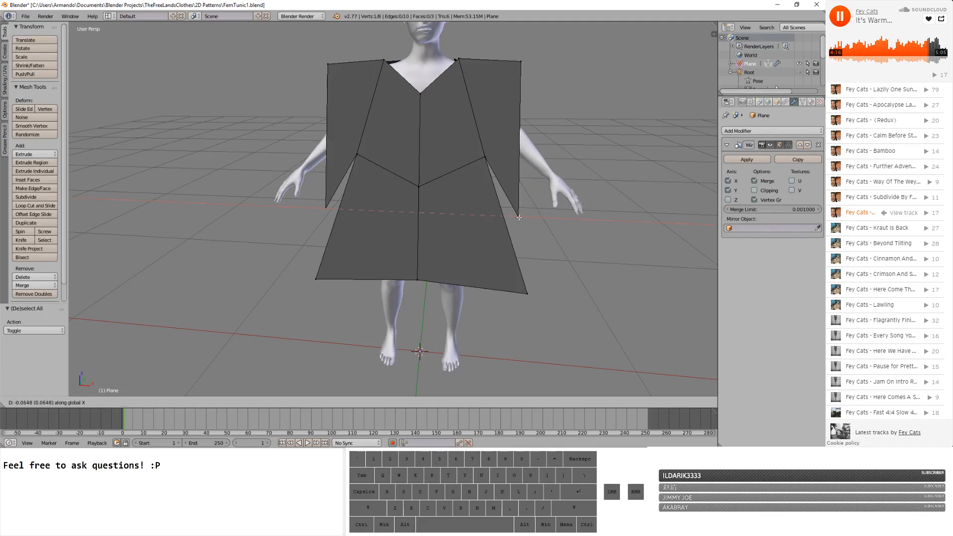
left_click(519, 217)
mouse_move(518, 217)
middle_mouse_down()
mouse_move(471, 195)
mouse_move(531, 204)
mouse_move(515, 212)
middle_mouse_up()
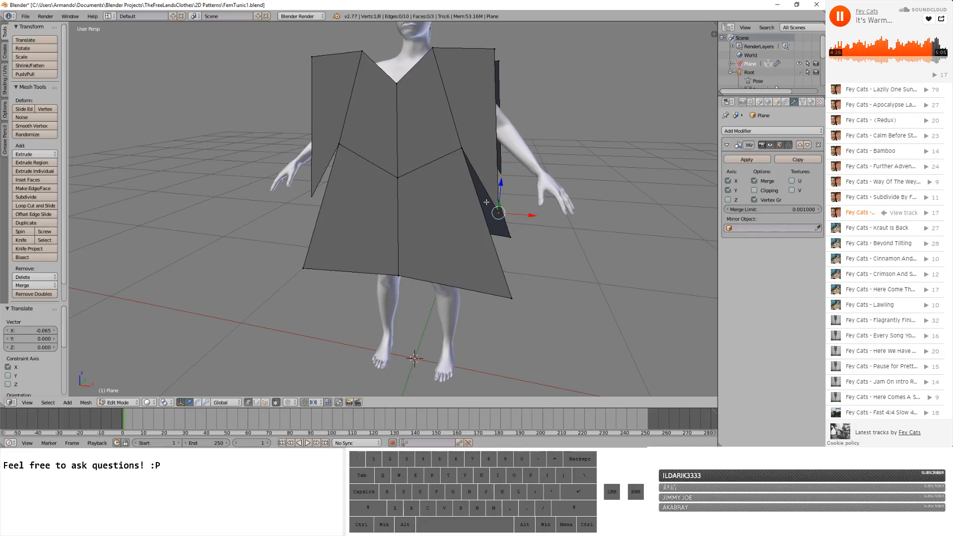
middle_click_drag(501, 175, 522, 180)
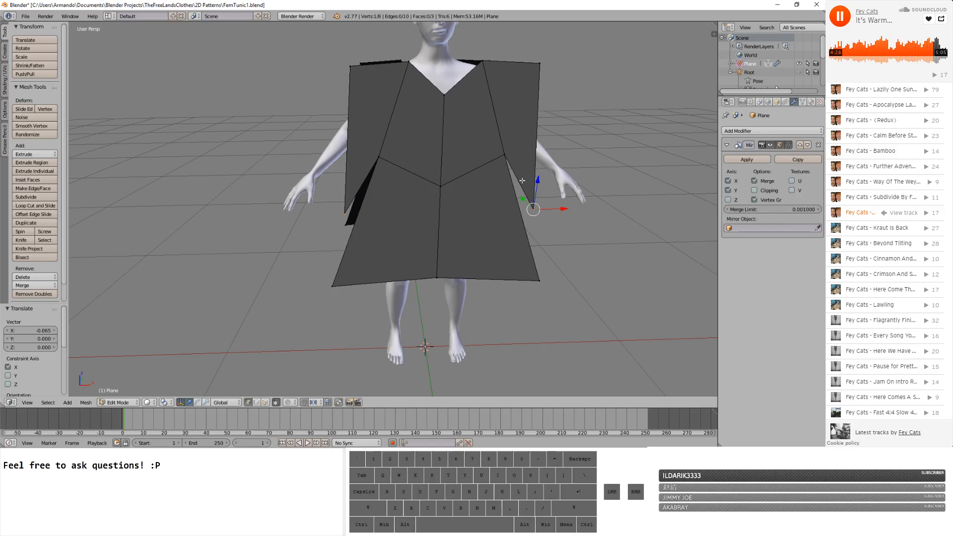
- Raise the sleeve's lower outer corner about 0.105 along the Z axis
key("g")
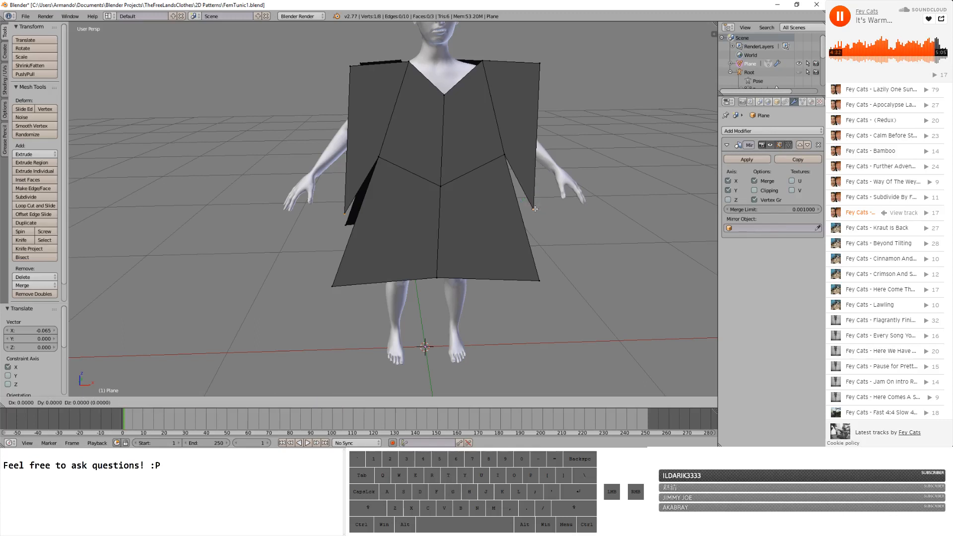
key("z")
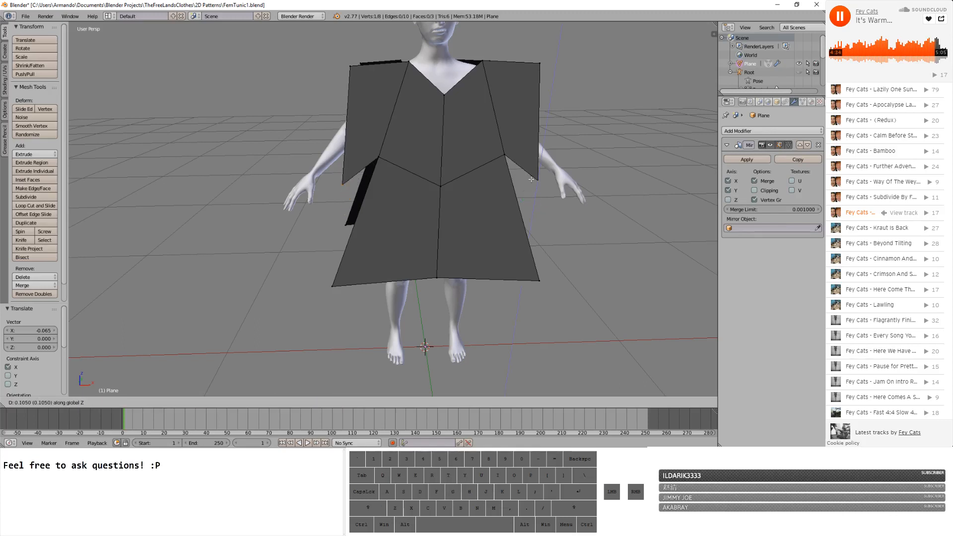
left_click(537, 180)
middle_click_drag(532, 179, 500, 85)
key("v")
key("c")
left_click(501, 83)
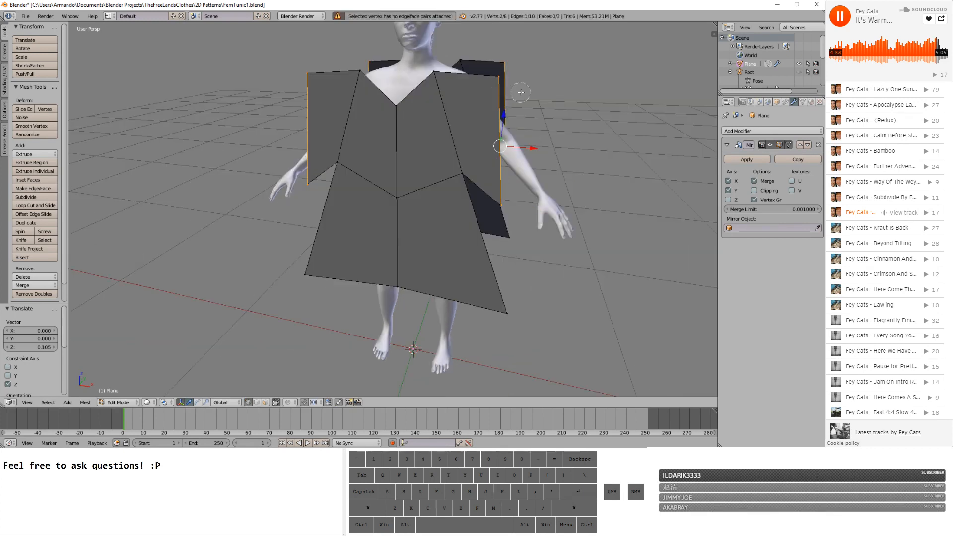
key("a")
key("a")
key("a")
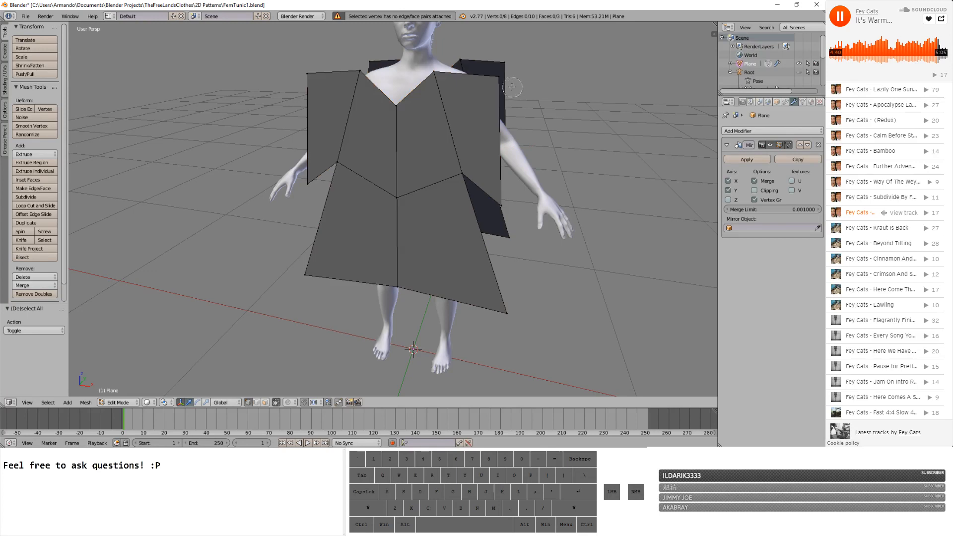
- Fine-tune the height of the sleeve's upper outer corner, moving it about 0.008 up and about 0.005 back down along Z
key("c")
key("g")
key("z")
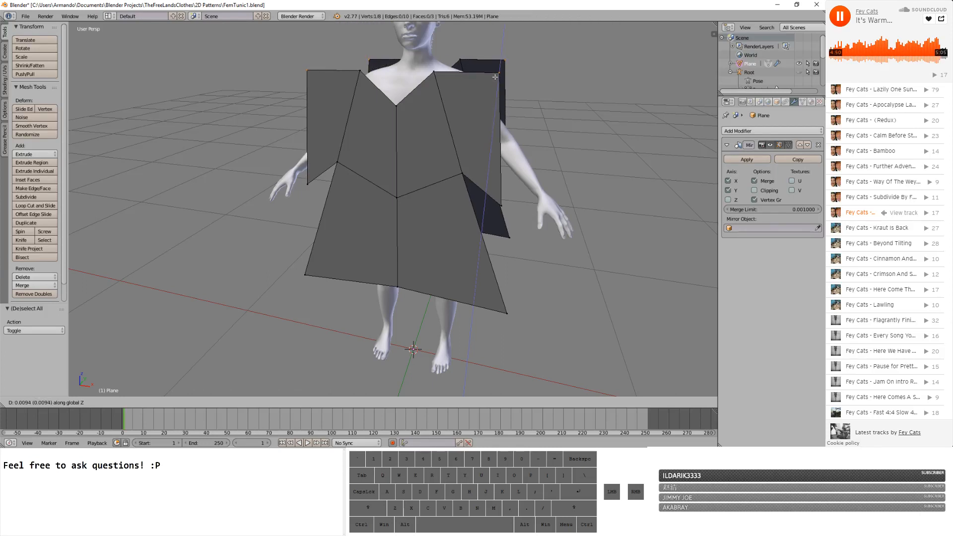
left_click(495, 77)
middle_click_drag(494, 77, 535, 90)
key("g")
key("z")
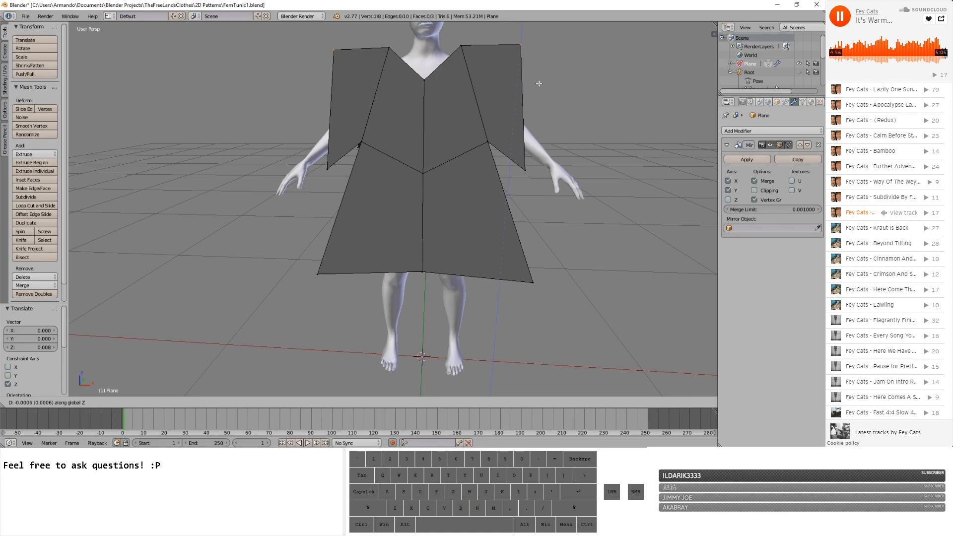
left_click(537, 88)
middle_click_drag(538, 88, 391, 144)
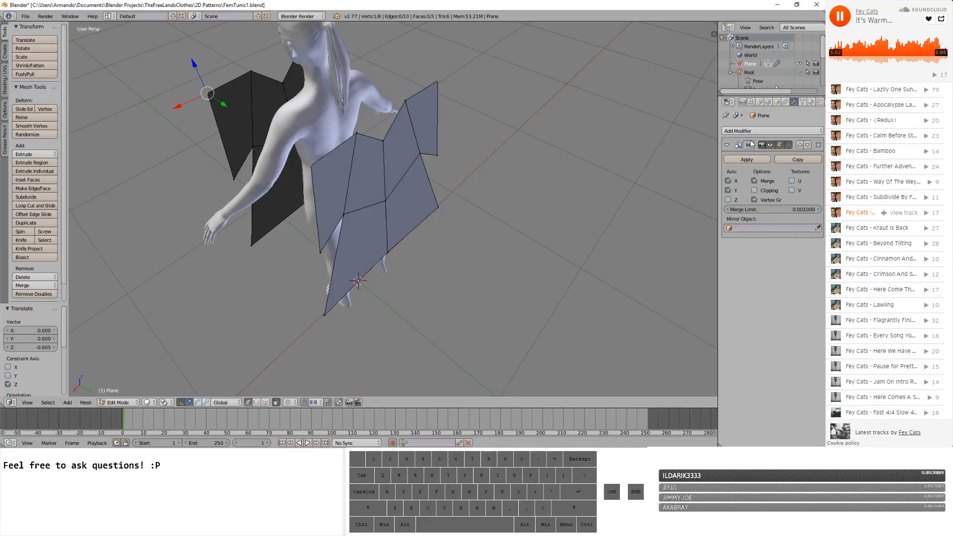
- Switch the tunic pattern to Object Mode and apply its Mirror modifier
left_click(746, 159)
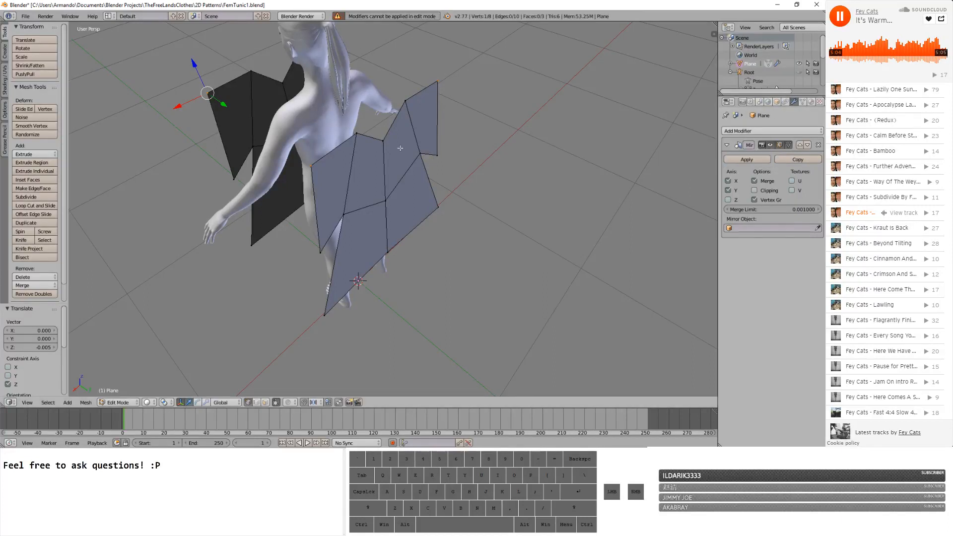
left_click(119, 402)
left_click(119, 395)
left_click(728, 160)
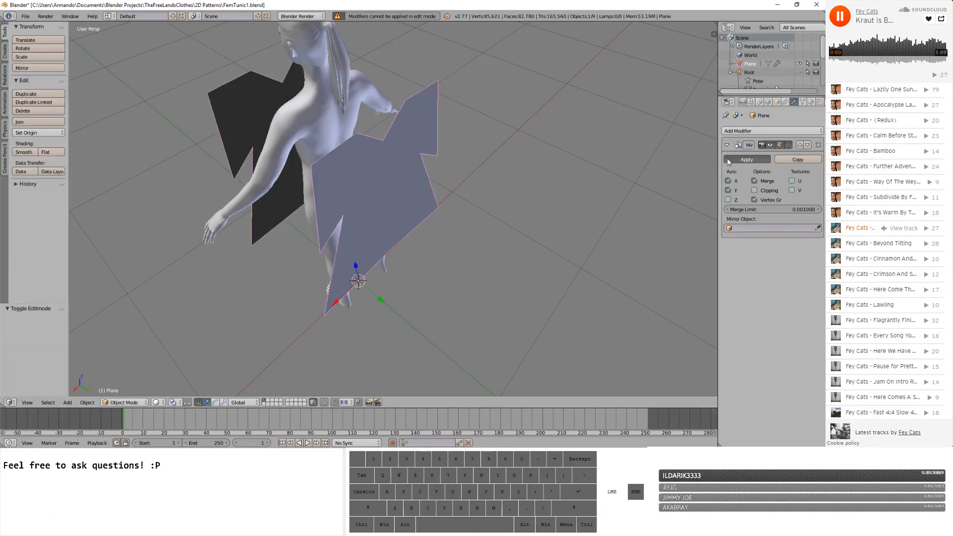
- In Edit Mode, raise the back panel's center neckline vertex about 0.066 along the Z axis
left_click(119, 402)
left_click(119, 385)
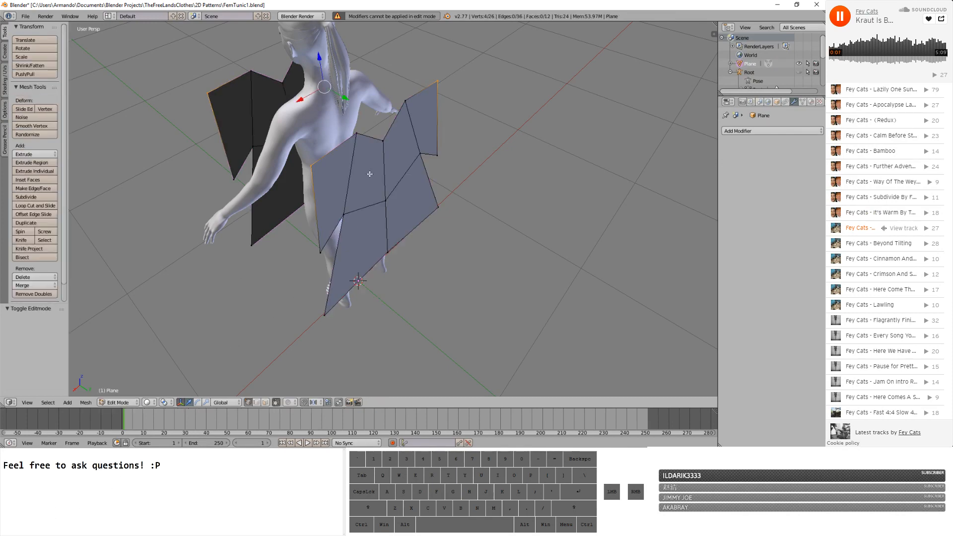
key("a")
left_click(382, 140)
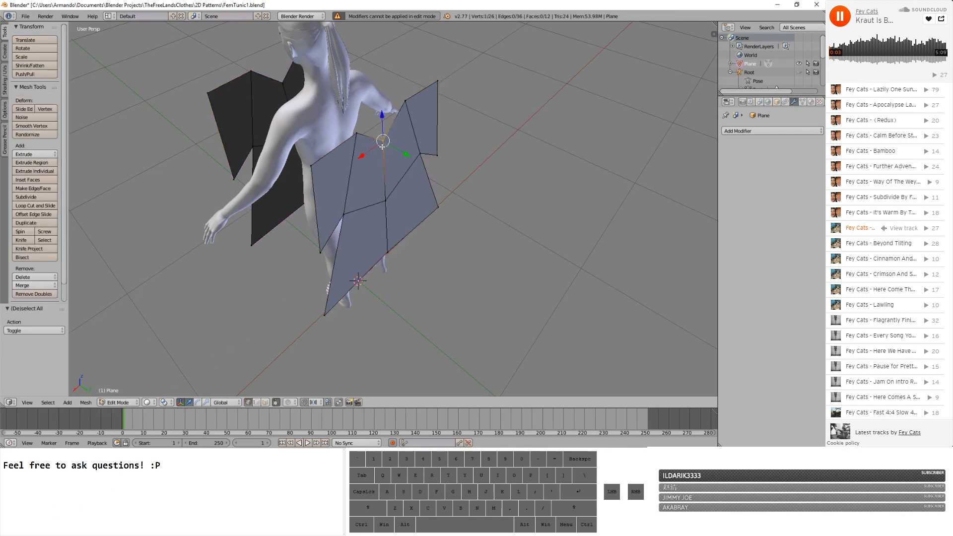
key("g")
key("z")
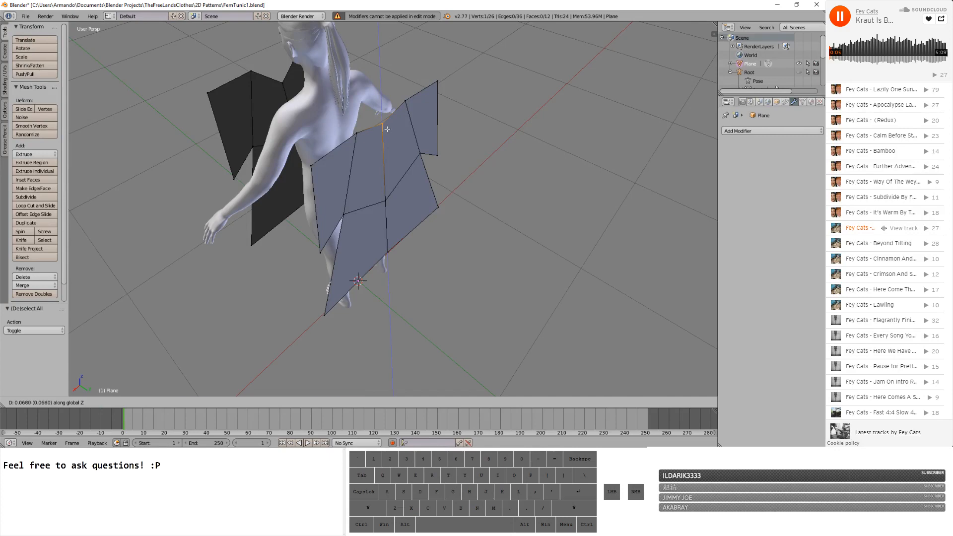
left_click(387, 129)
- Select the entire tunic mesh and subdivide it six times with one cut each
middle_click_drag(387, 129, 519, 137)
key("a")
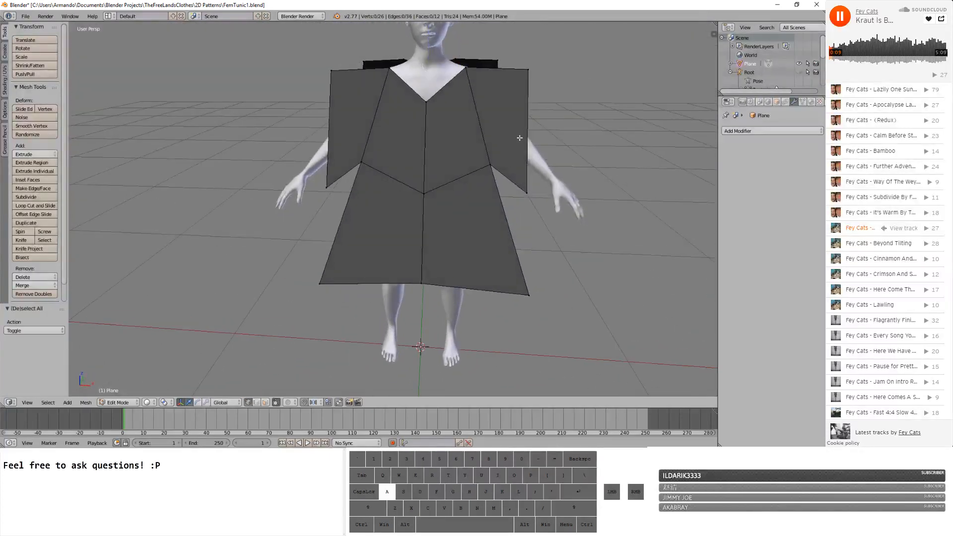
key("a")
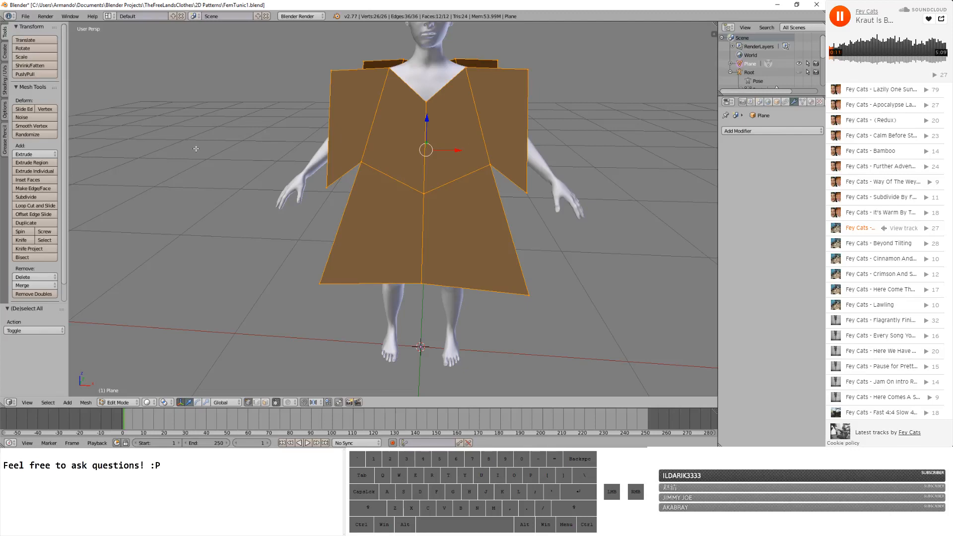
middle_click_drag(196, 149, 213, 156)
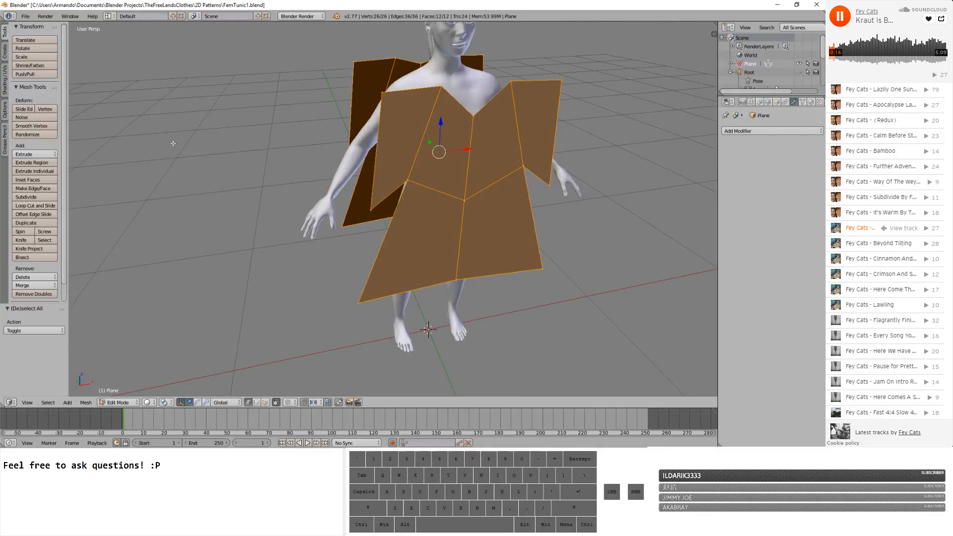
left_click(32, 197)
left_click(31, 197)
left_click(31, 198)
left_click(31, 197)
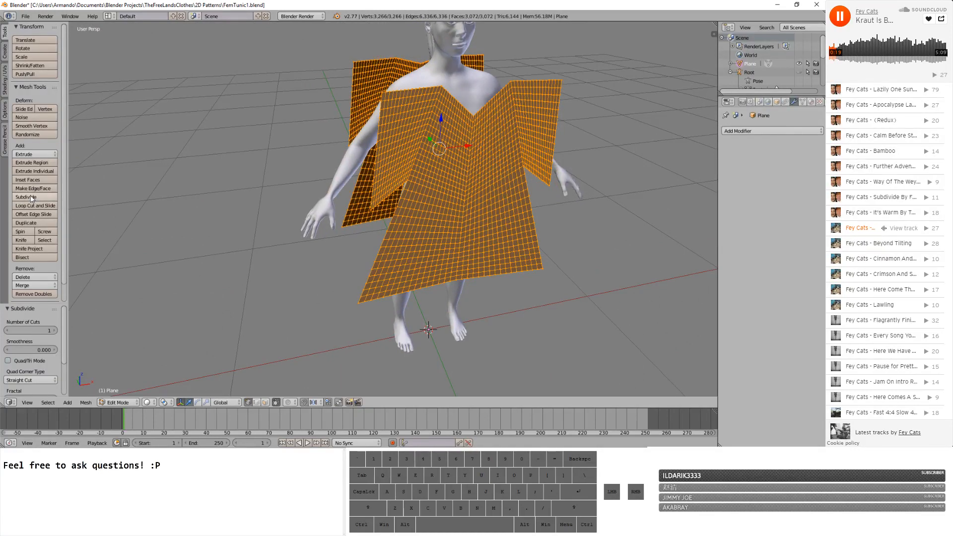
left_click(32, 198)
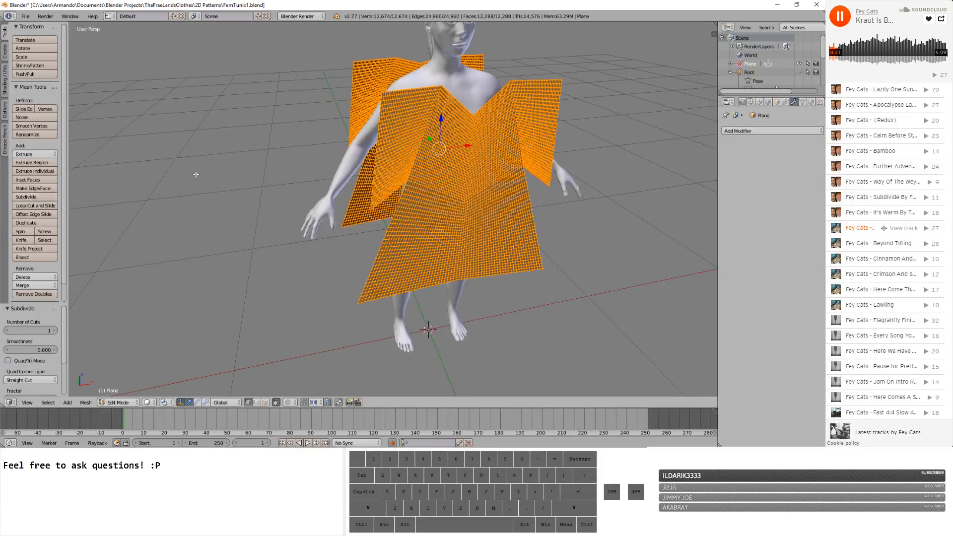
scroll(196, 174, "up", 4)
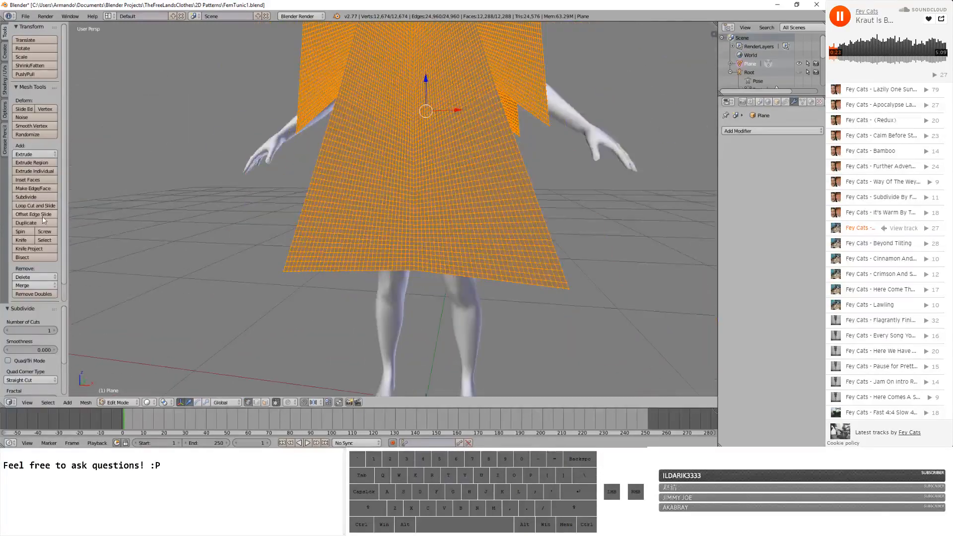
left_click(31, 197)
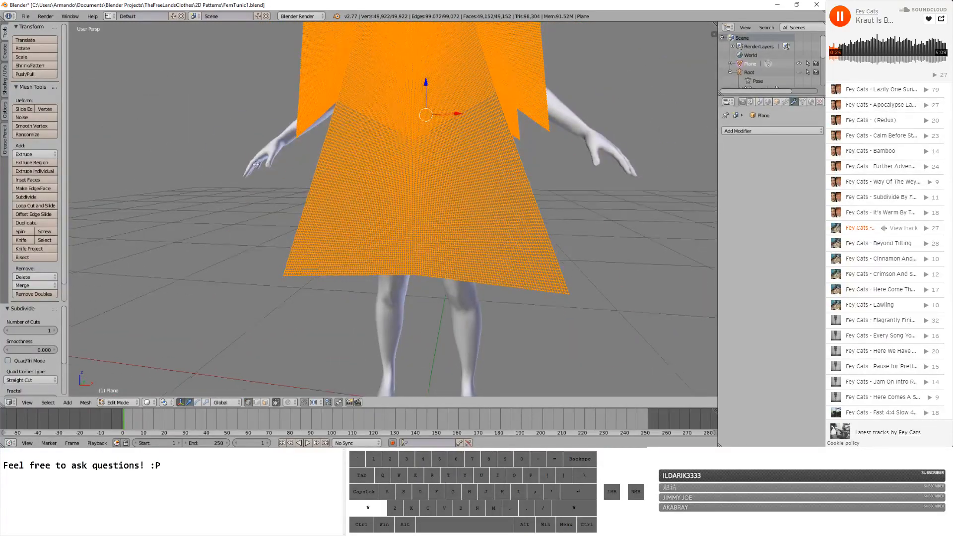
- Clear the selection and select the front panel's whole upper edge loop along both shoulders and the V-neckline
scroll(374, 145, "down", 2)
scroll(374, 144, "up", 6)
scroll(373, 145, "down", 3)
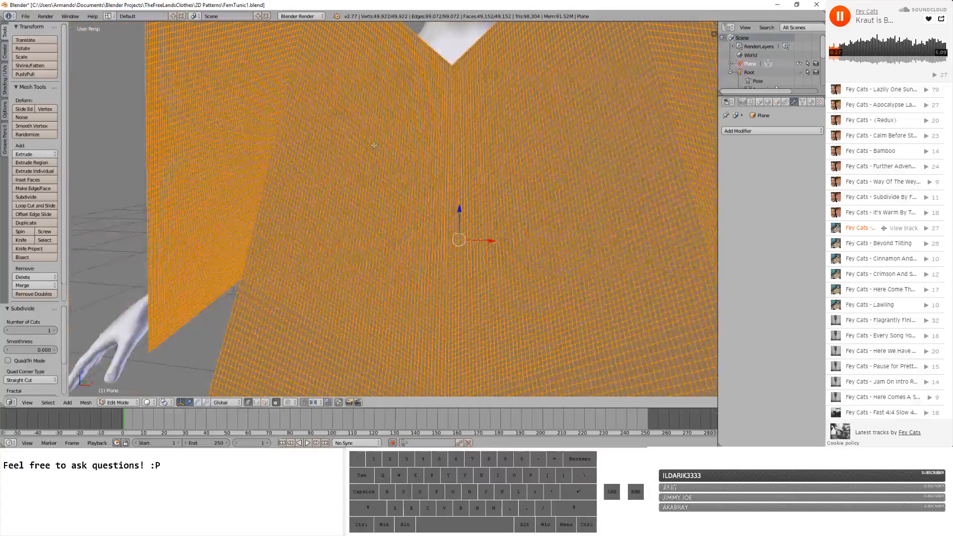
scroll(373, 145, "down", 3)
scroll(378, 149, "up", 3)
scroll(384, 153, "down", 4)
scroll(391, 159, "up", 1)
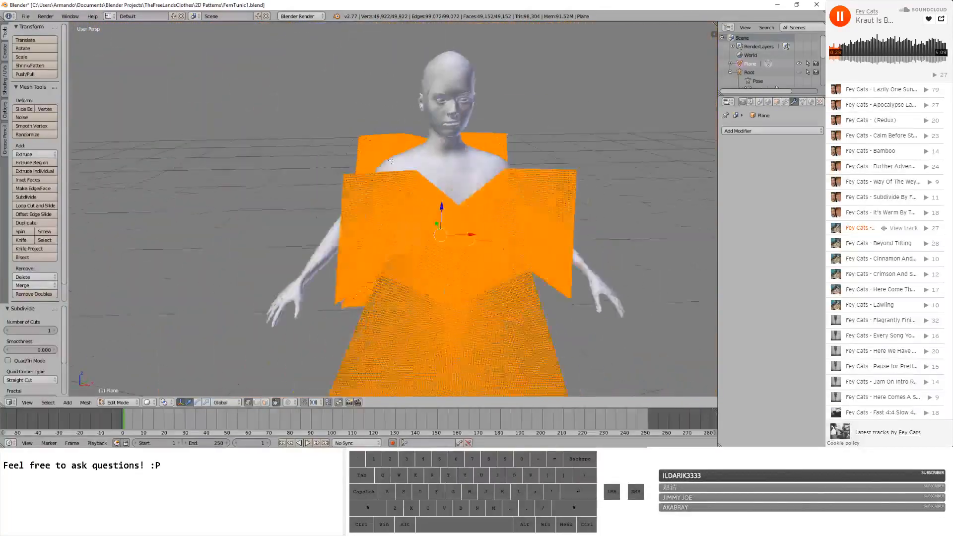
middle_click_drag(391, 160, 370, 144)
key("a")
scroll(373, 113, "up", 5)
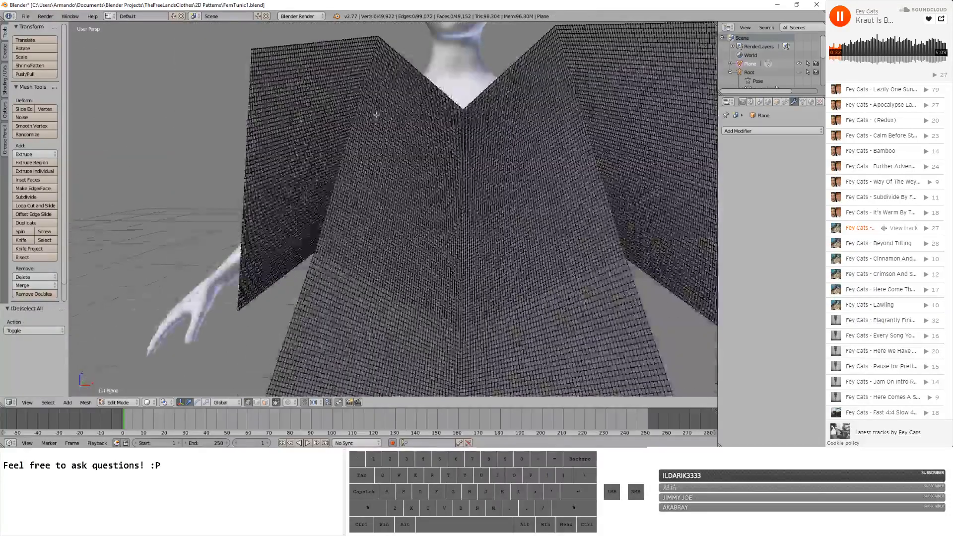
middle_click_drag(376, 115, 406, 110, "shift")
scroll(417, 150, "up", 2)
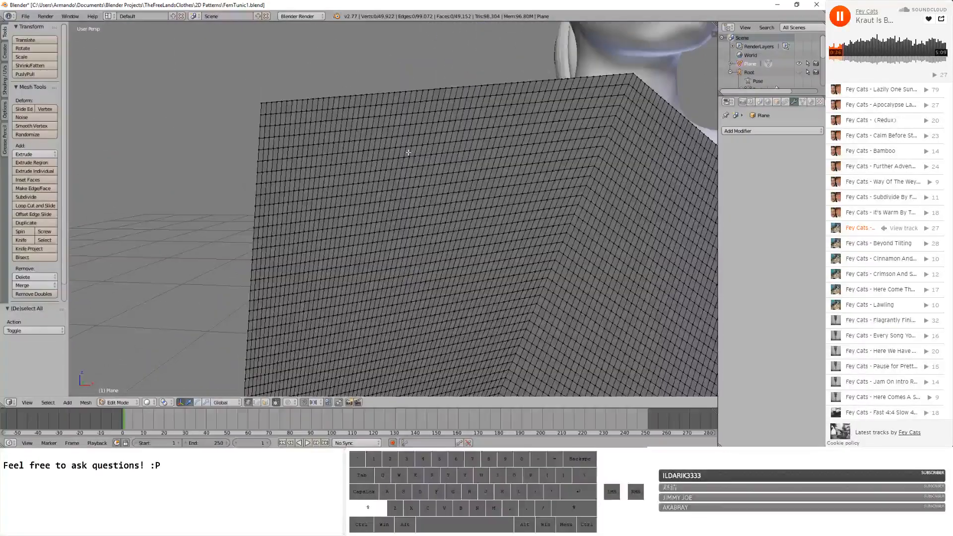
left_click(402, 91, "alt")
middle_click_drag(434, 115, 383, 180, "shift")
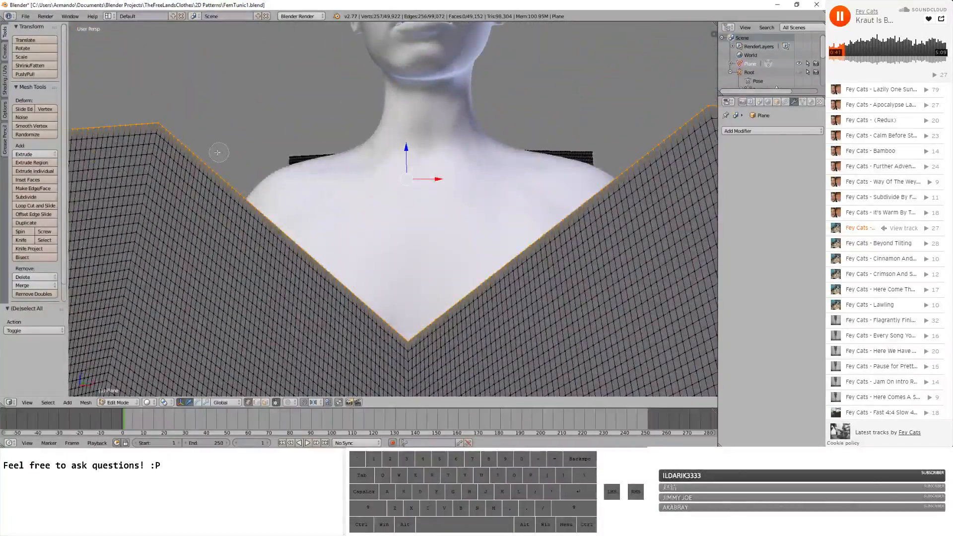
- Circle-deselect the V-neckline vertices, keeping only the front panel's two shoulder edges selected
scroll(192, 144, "down", 5)
scroll(191, 139, "down", 13)
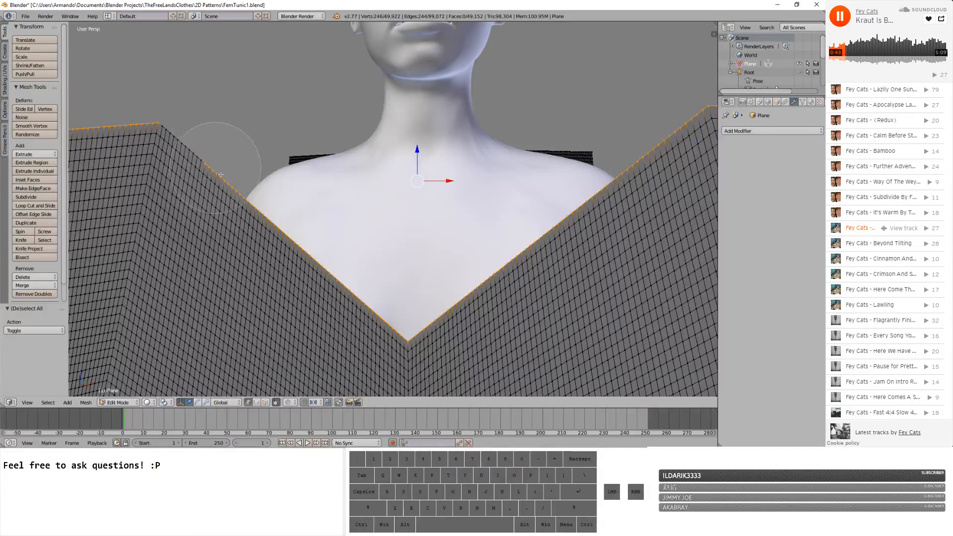
mouse_move(234, 199)
middle_mouse_down()
mouse_move(321, 259)
mouse_move(551, 154)
mouse_move(597, 162)
middle_mouse_up()
scroll(378, 199, "up", 4)
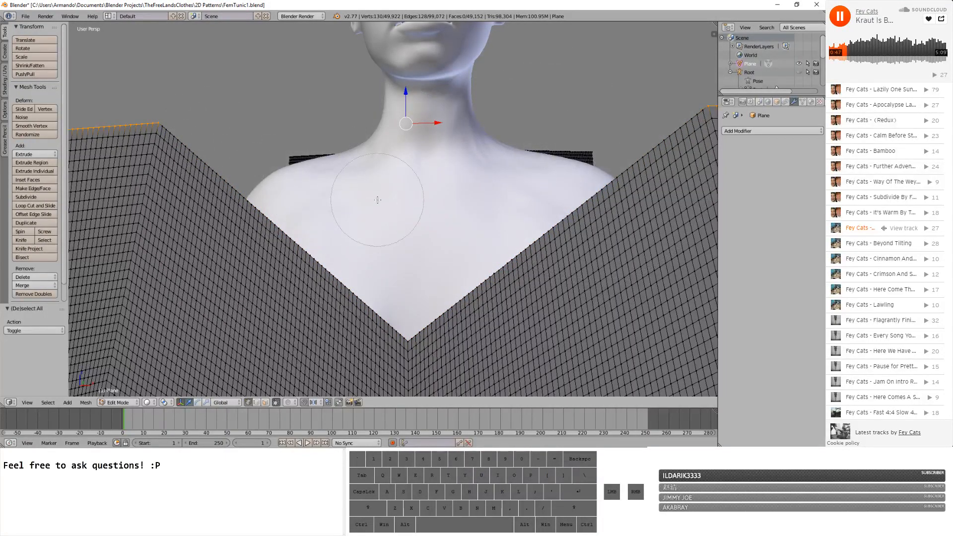
- Add the front panel's sleeve underside and side seam on the figure's right to the selection
scroll(377, 199, "down", 10)
scroll(352, 153, "up", 8)
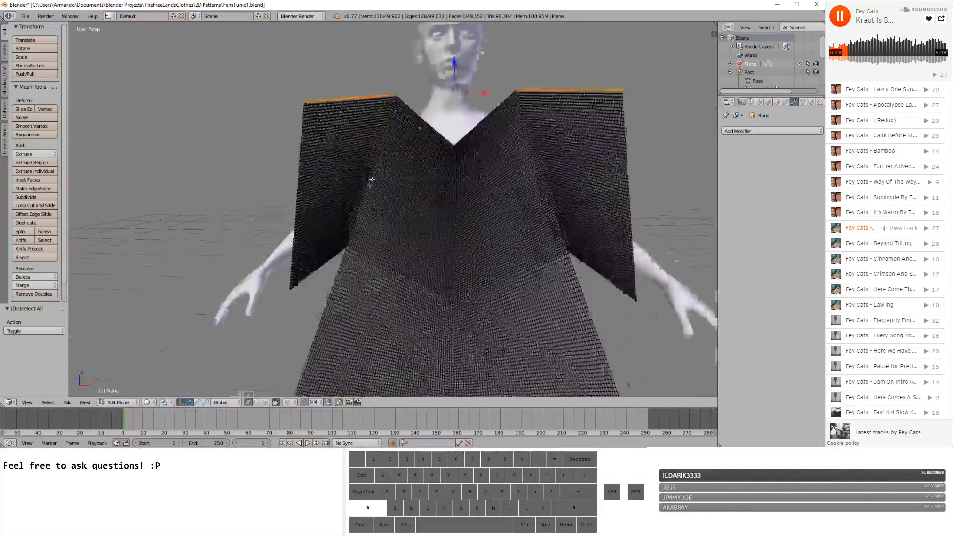
scroll(352, 153, "up", 5)
scroll(352, 153, "down", 3)
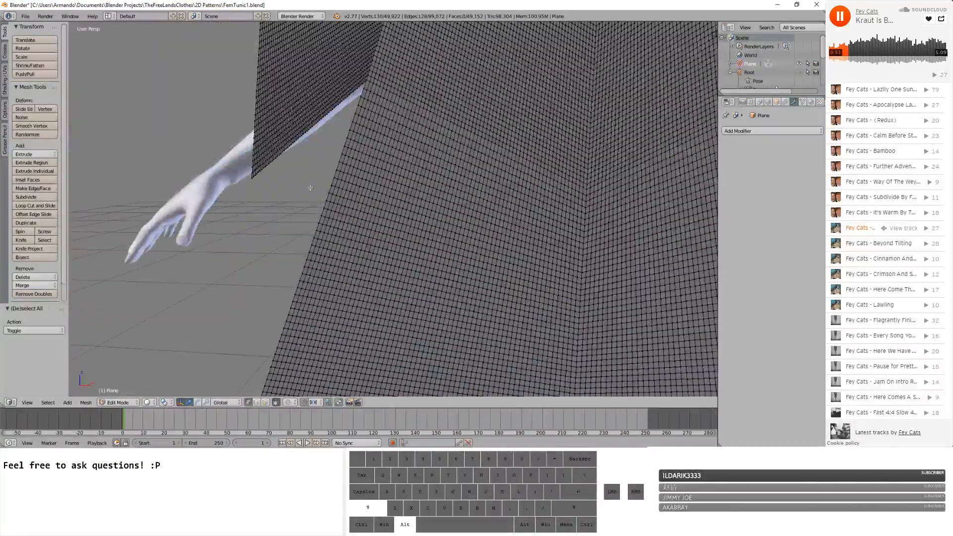
right_click(324, 202, "alt+shift")
scroll(318, 196, "down", 5)
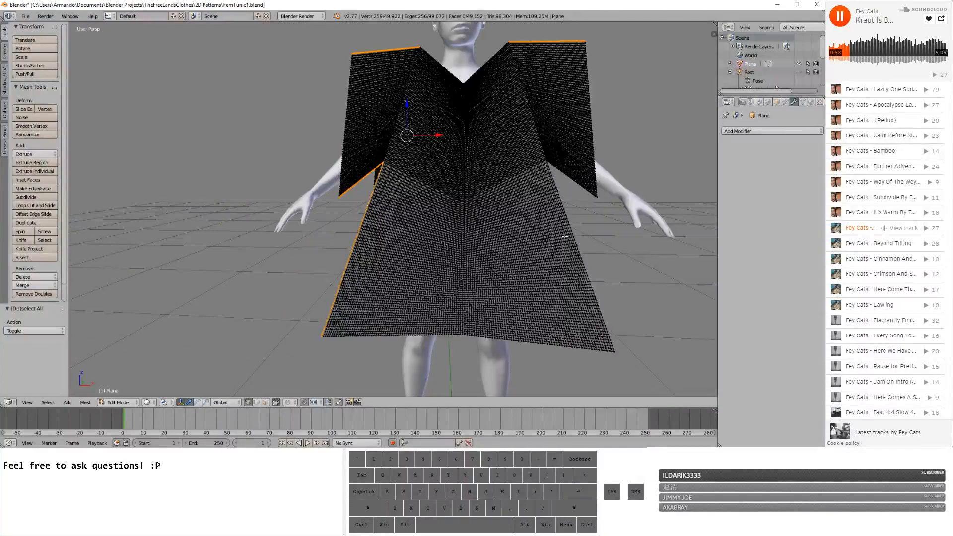
- Add the matching sleeve underside and side seam on the figure's left to the edge selection
middle_click_drag(592, 237, 514, 243, "shift")
scroll(544, 240, "up", 6)
scroll(543, 240, "down", 4)
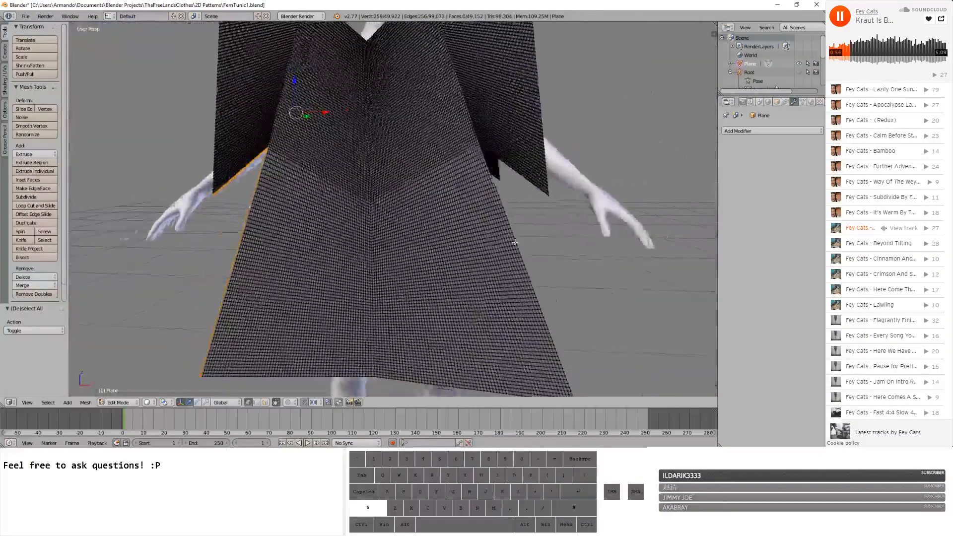
scroll(514, 242, "up", 5)
left_click(502, 238, "alt+shift")
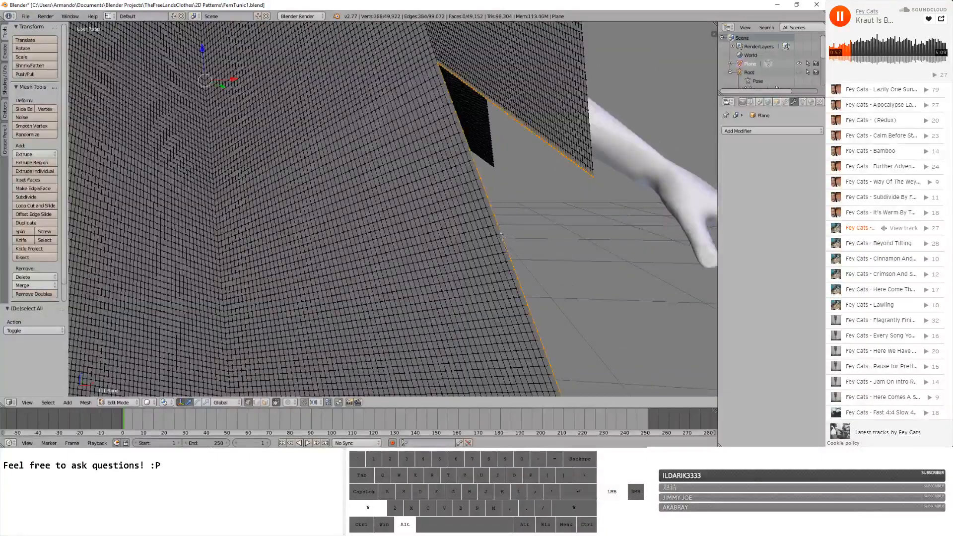
scroll(498, 237, "down", 6)
- Extrude the selected front shoulder and side edges along the Y axis until they meet the back panel
middle_click_drag(489, 235, 334, 77)
scroll(334, 222, "up", 6)
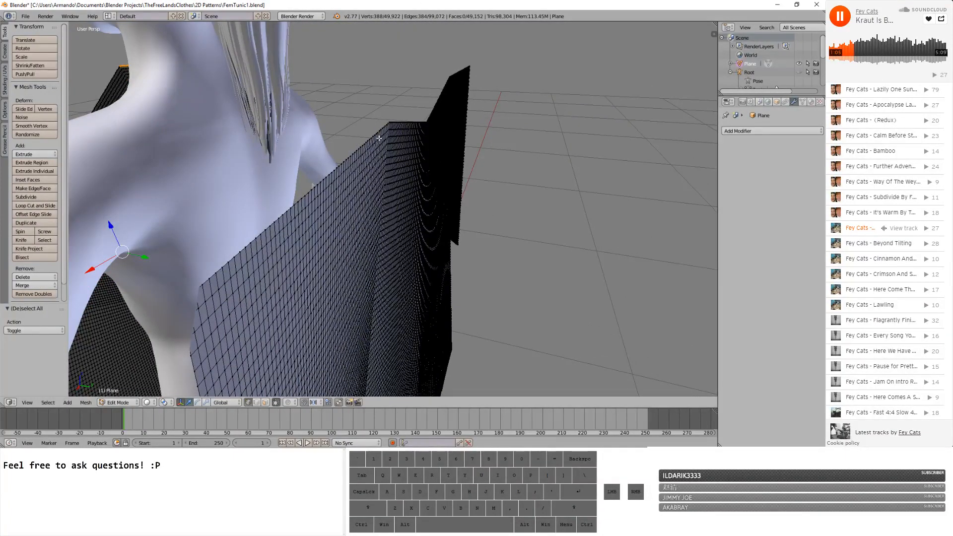
key("e")
key("y")
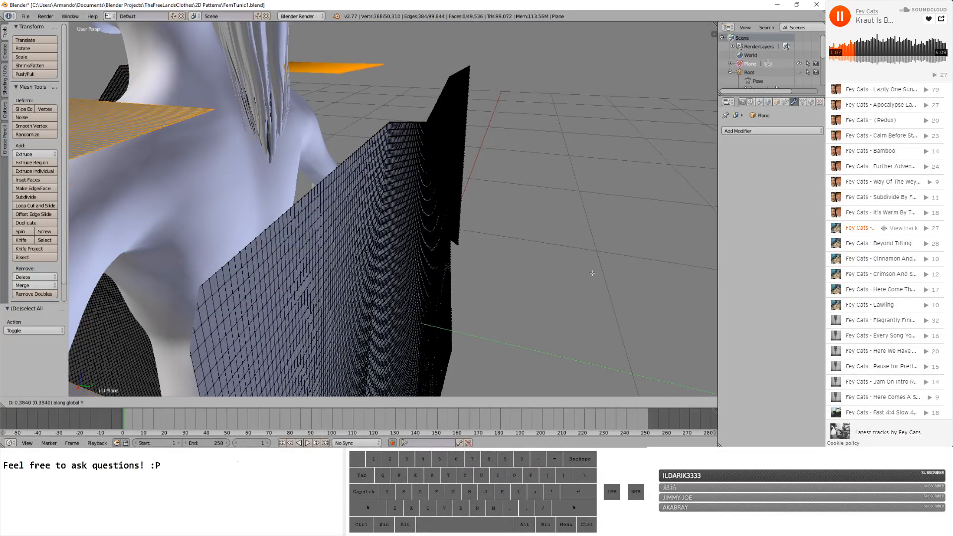
left_click(658, 285)
- Select the entire tunic mesh and remove its duplicate vertices
key("a")
key("a")
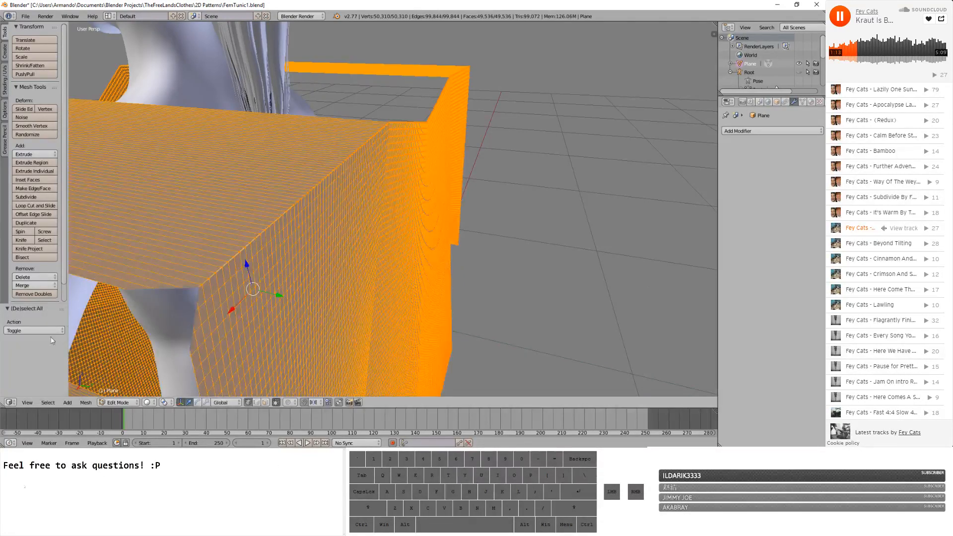
left_click(34, 294)
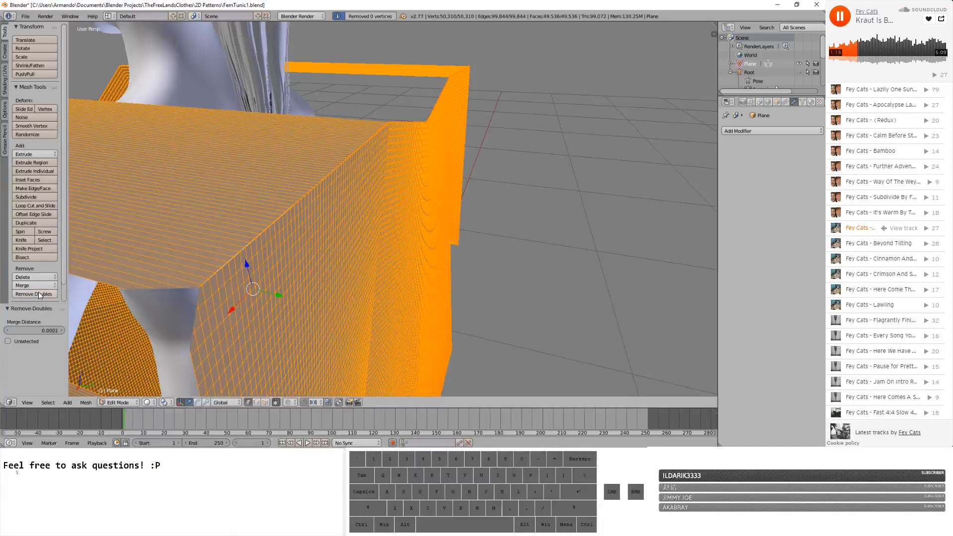
- Try removing doubles with a merge distance of 0.003 and undo the merge
left_click(46, 332)
type(".0")
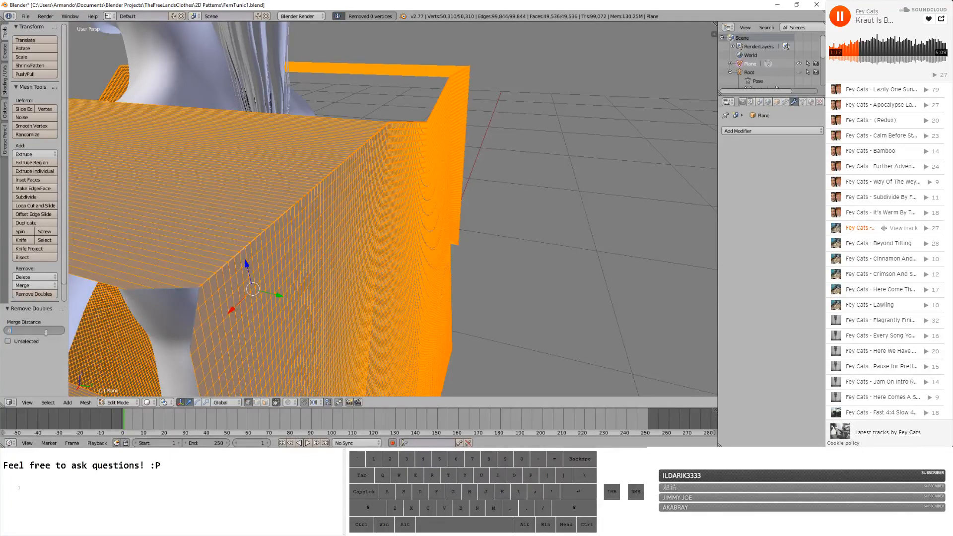
type("03")
key("Return")
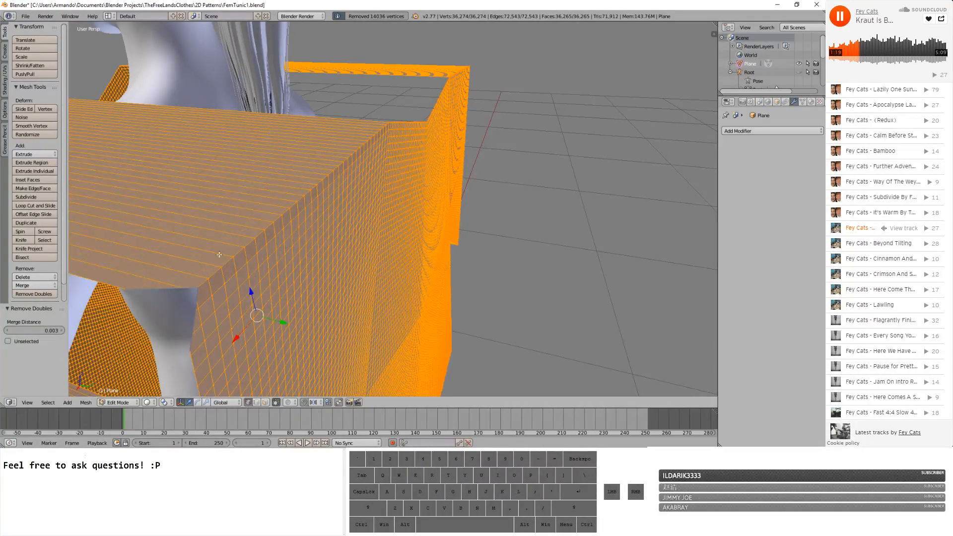
middle_click_drag(285, 252, 258, 248)
key("ctrl+z")
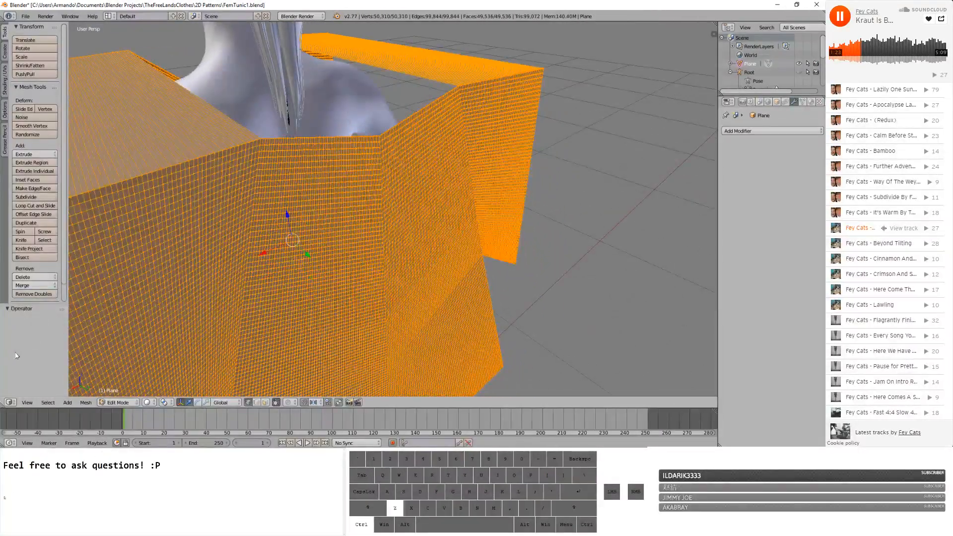
- Run Remove Doubles on the whole mesh again with a merge distance of 0.0001
left_click(35, 294)
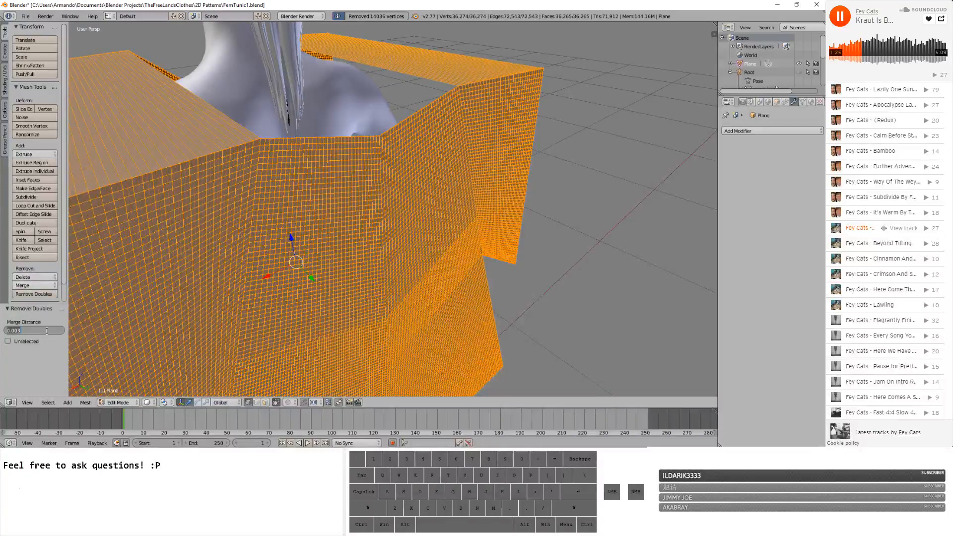
type(".0001")
key("Return")
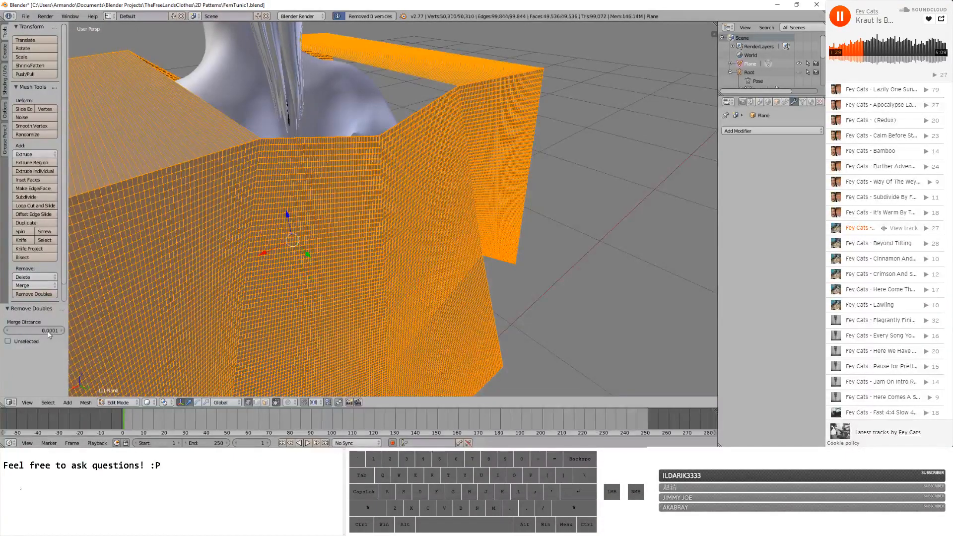
- Raise the Remove Doubles merge distance gradually to 0.0004 so the tunic's seam vertices merge
middle_click_drag(174, 207, 215, 199)
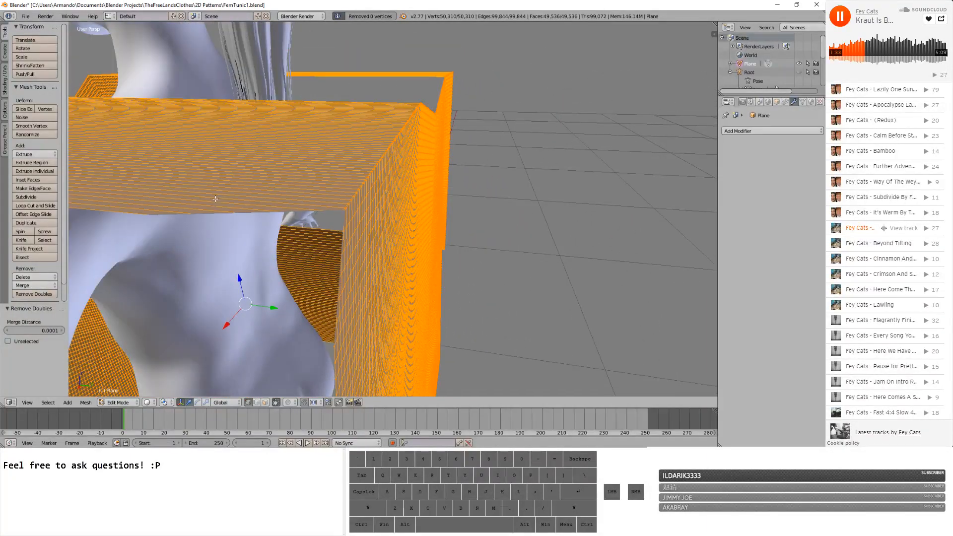
left_click(52, 330)
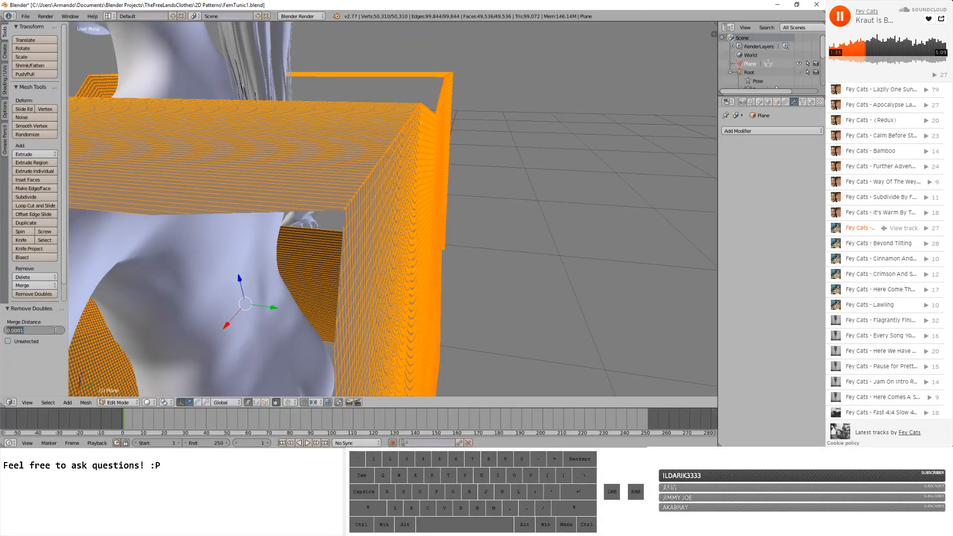
key("Return")
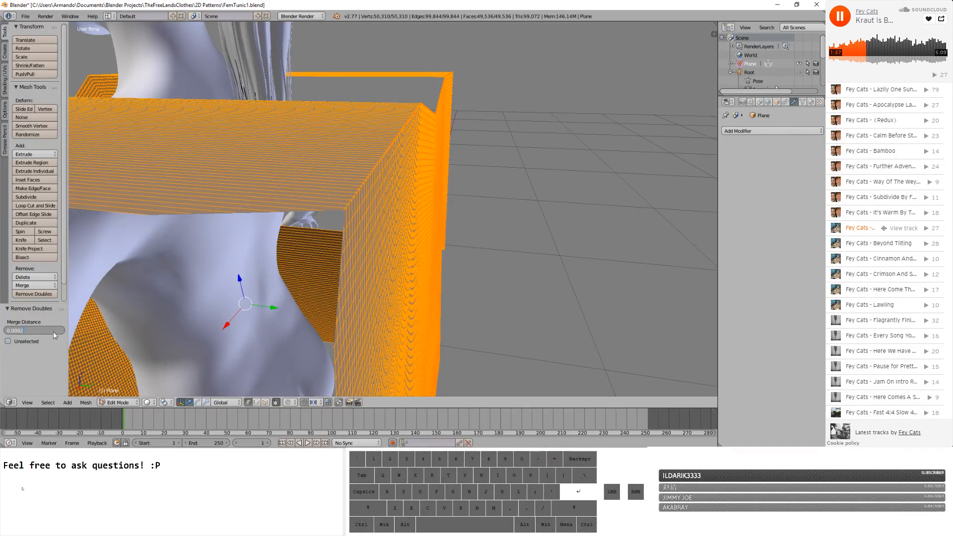
left_click(52, 330)
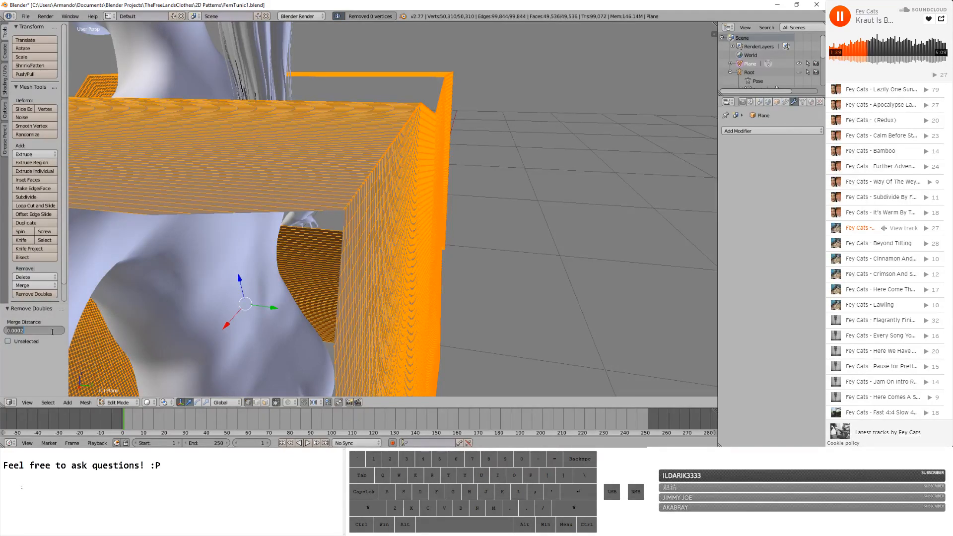
key("BackSpace")
type("3")
key("Return")
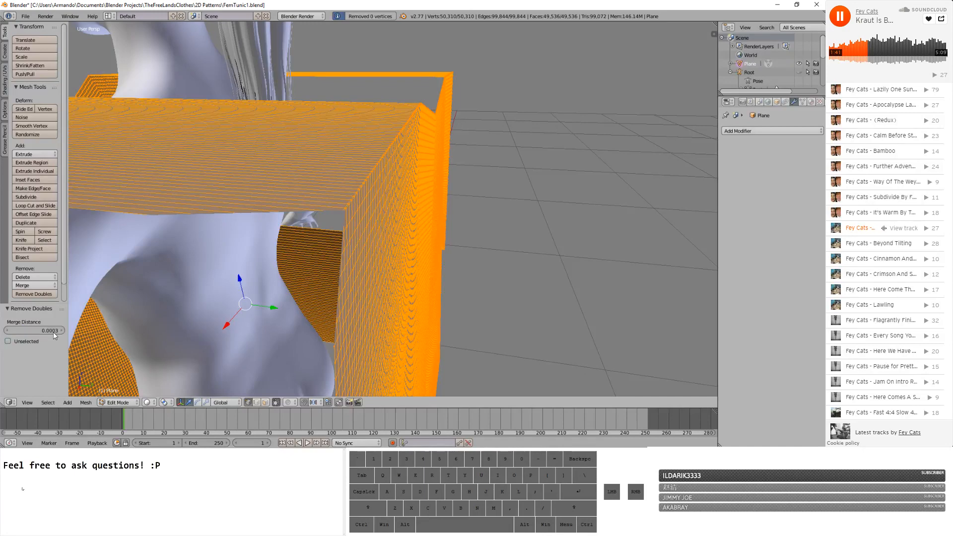
left_click(52, 332)
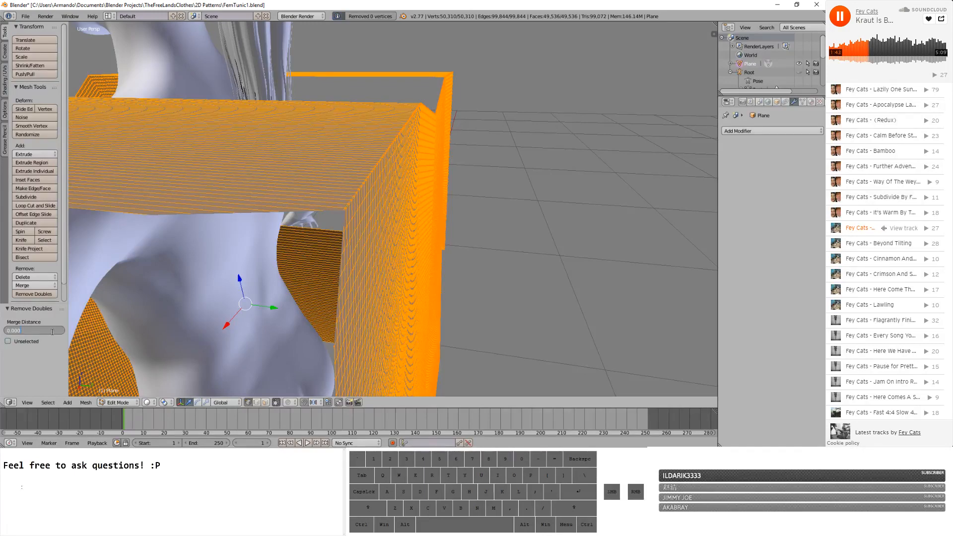
key("Return")
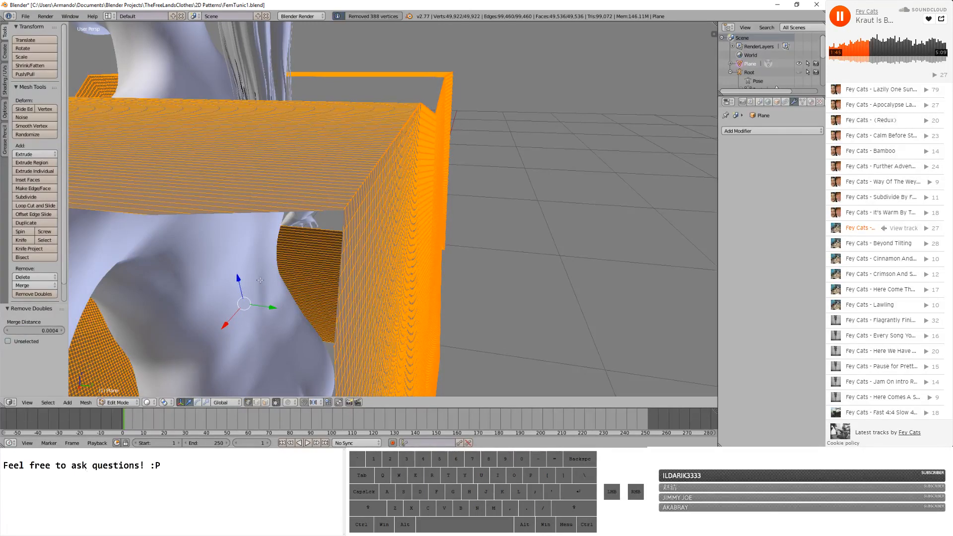
- Deselect the tunic in wireframe view and circle-select all the bridging faces between the front and back panels in face mode
middle_click_drag(446, 195, 94, 308)
scroll(181, 220, "down", 3)
left_click(146, 402)
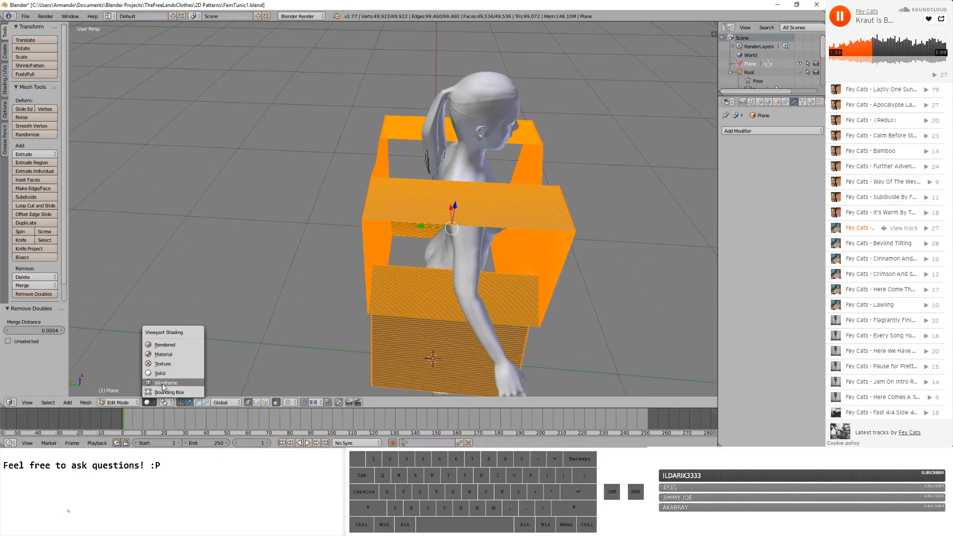
left_click(166, 383)
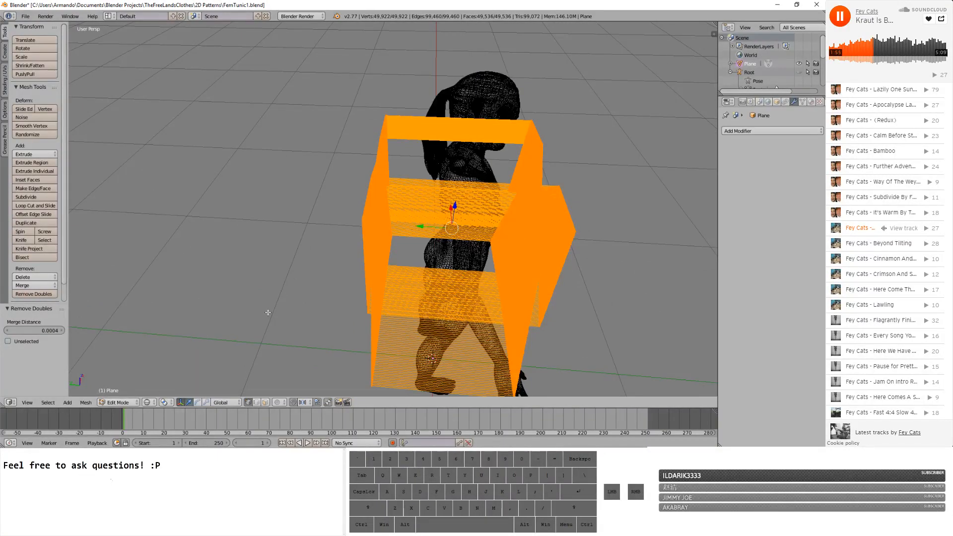
key("a")
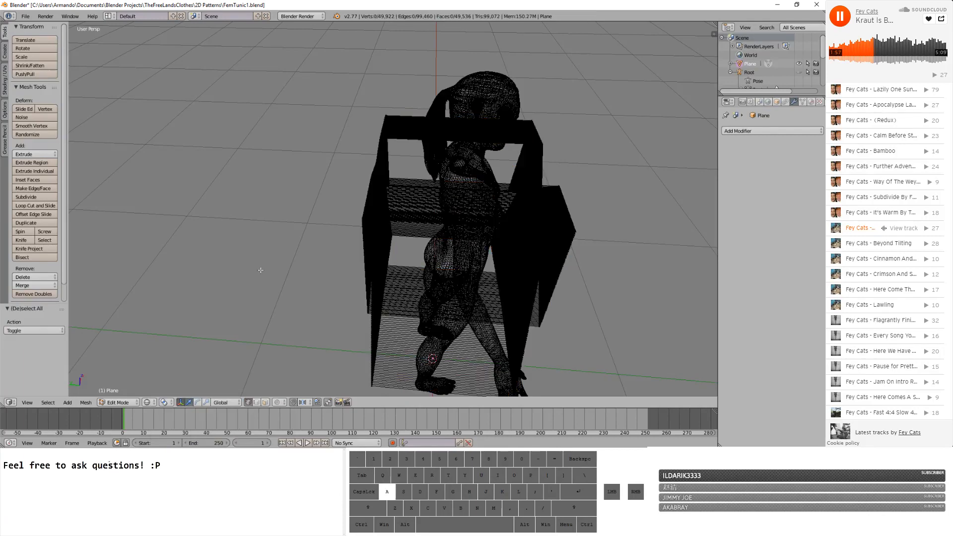
key("c")
scroll(425, 233, "down", 8)
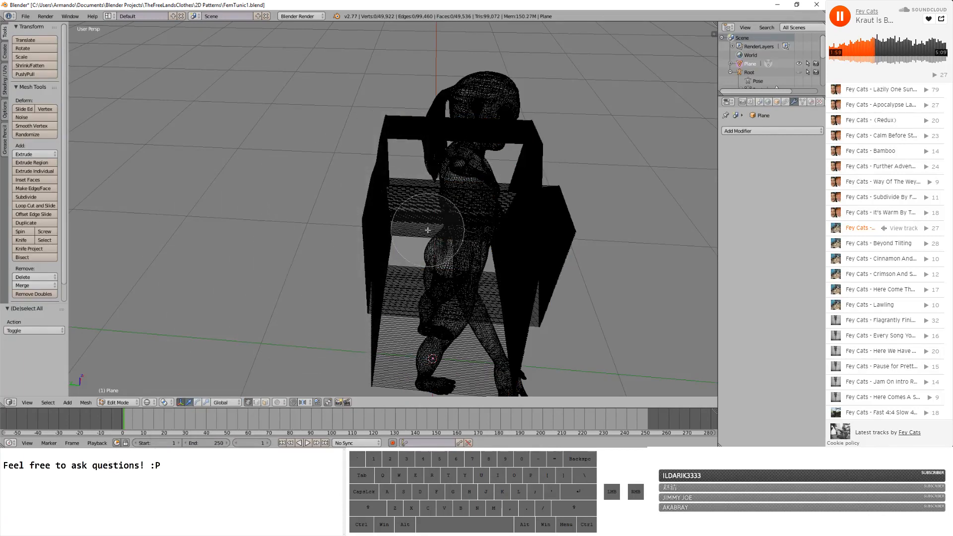
right_click(295, 350)
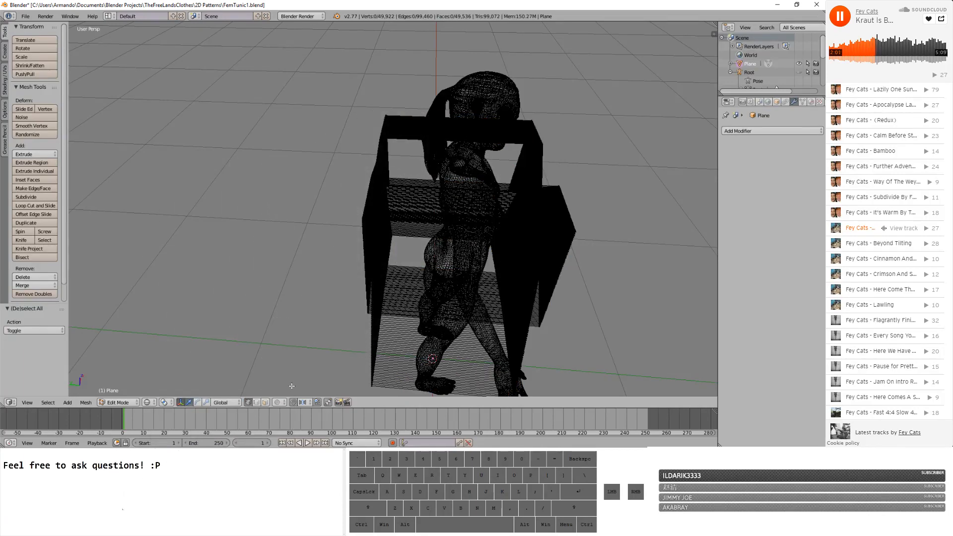
key("c")
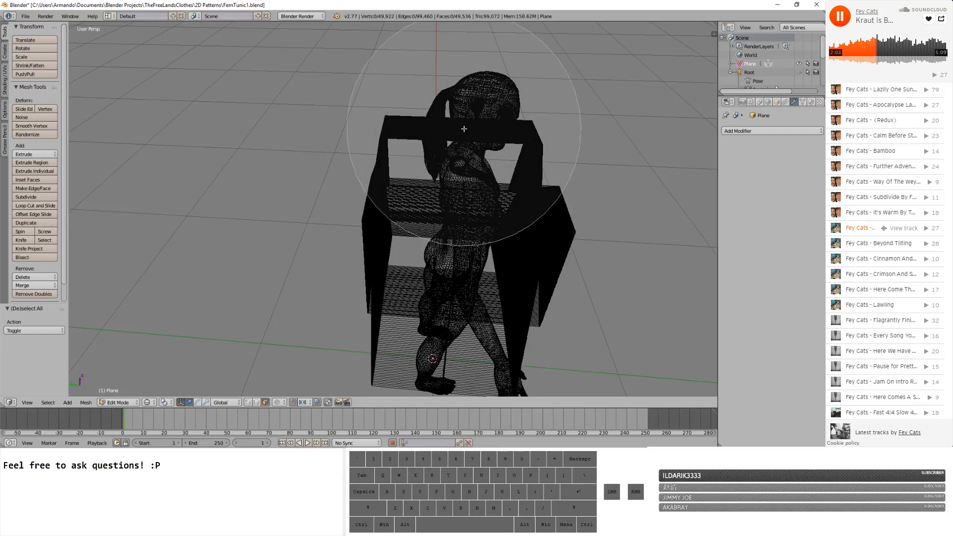
scroll(461, 151, "down", 6)
left_click_drag(457, 154, 447, 361)
middle_click_drag(499, 282, 321, 258)
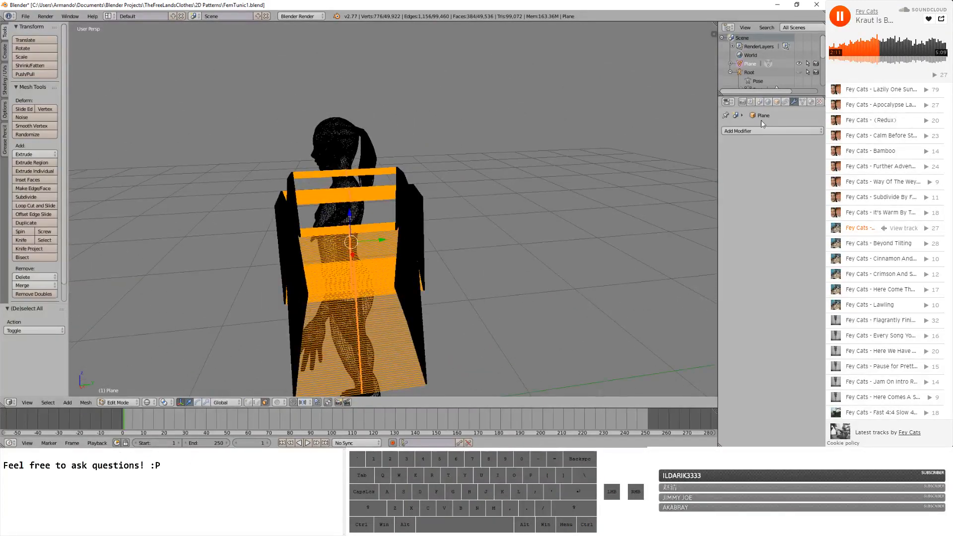
- Add a vertex group to the tunic mesh and name it Sewing
left_click(802, 103)
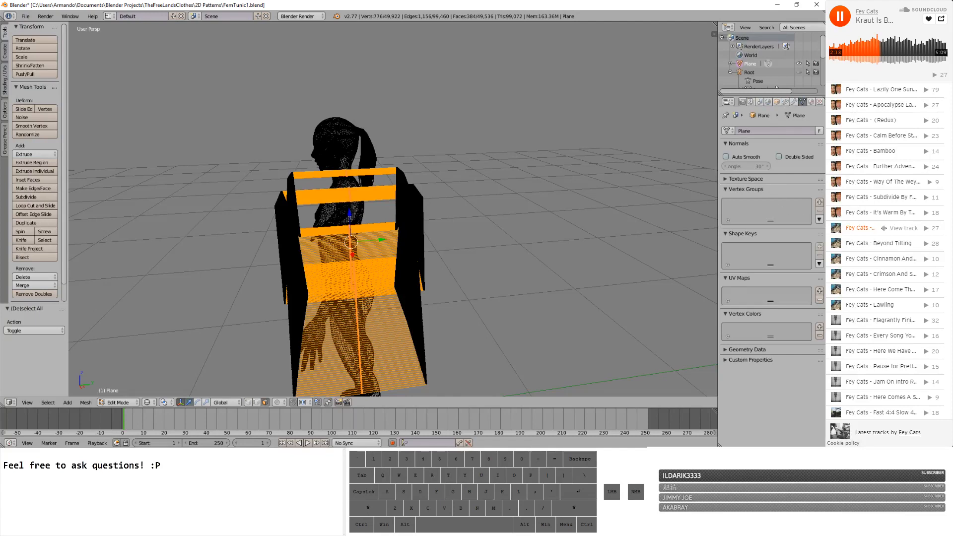
left_click(819, 202)
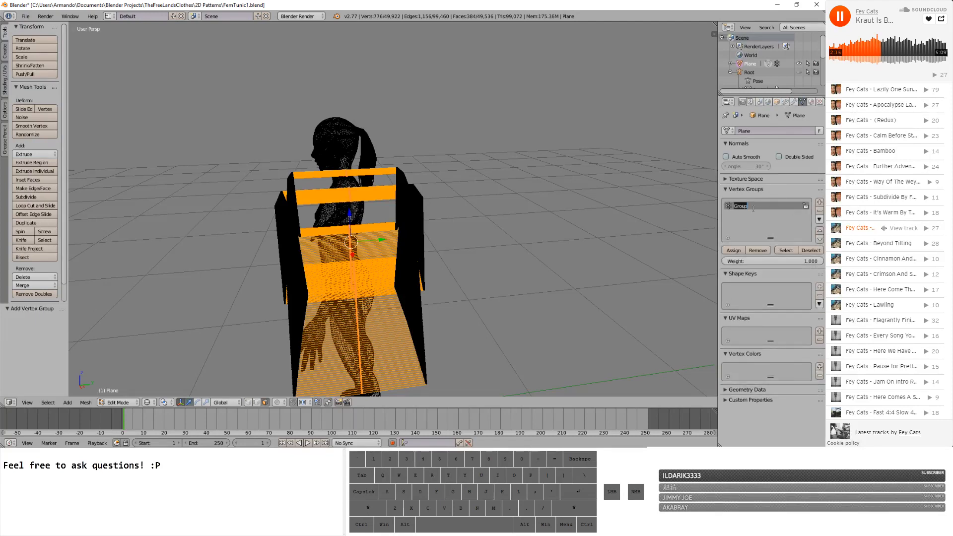
type("Sewing")
key("Return")
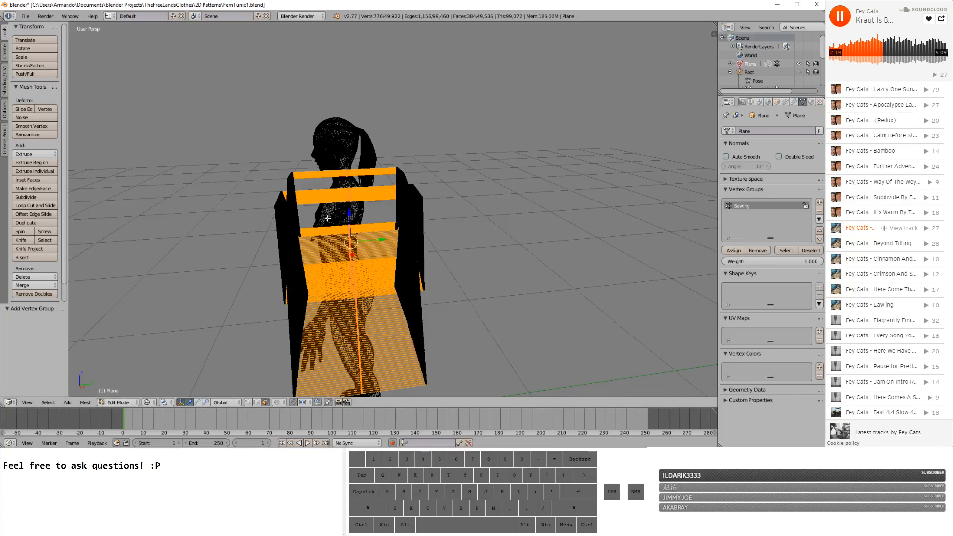
- Delete only the faces of the selected bridges, keeping their edges as sewing threads, and return to solid shading
key("x")
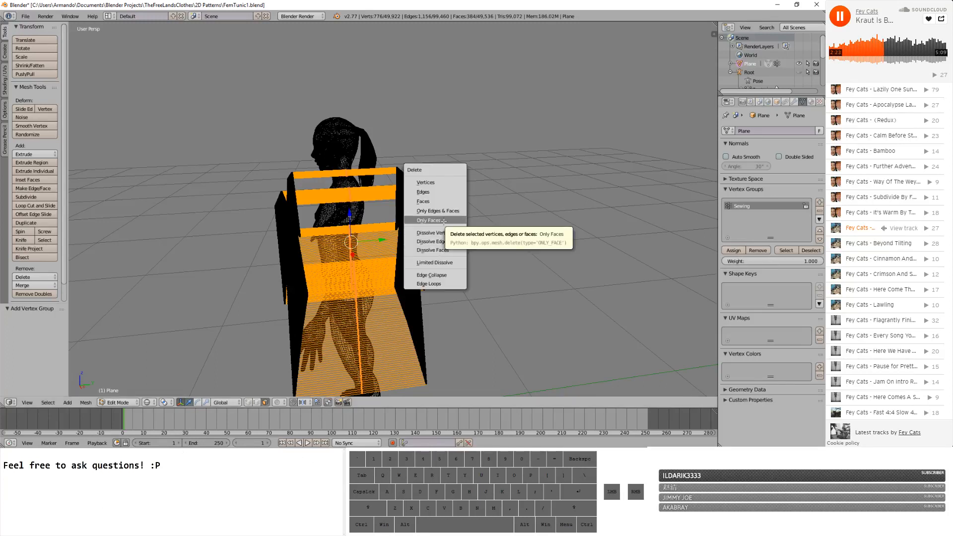
left_click(444, 221)
middle_click_drag(322, 264, 404, 314)
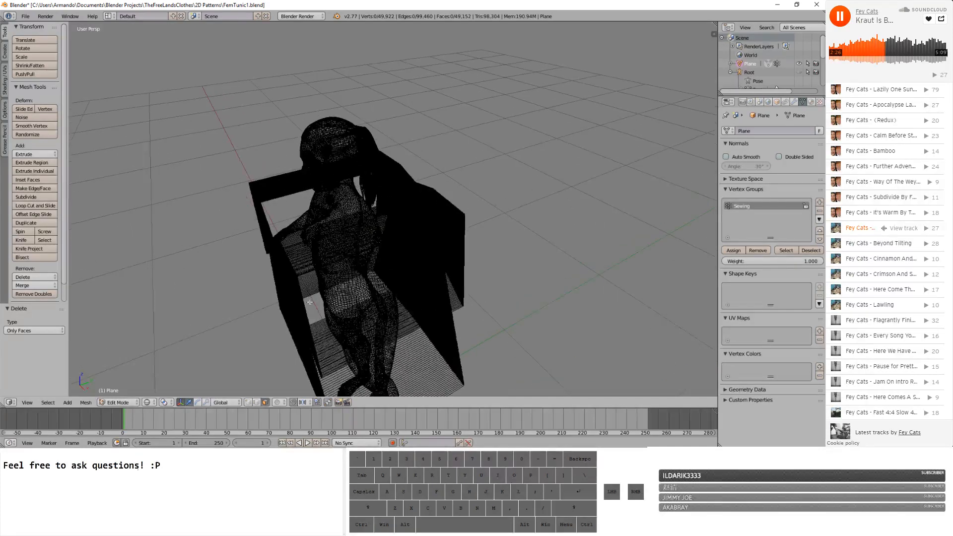
left_click(147, 402)
left_click(164, 372)
middle_click_drag(343, 262, 302, 248)
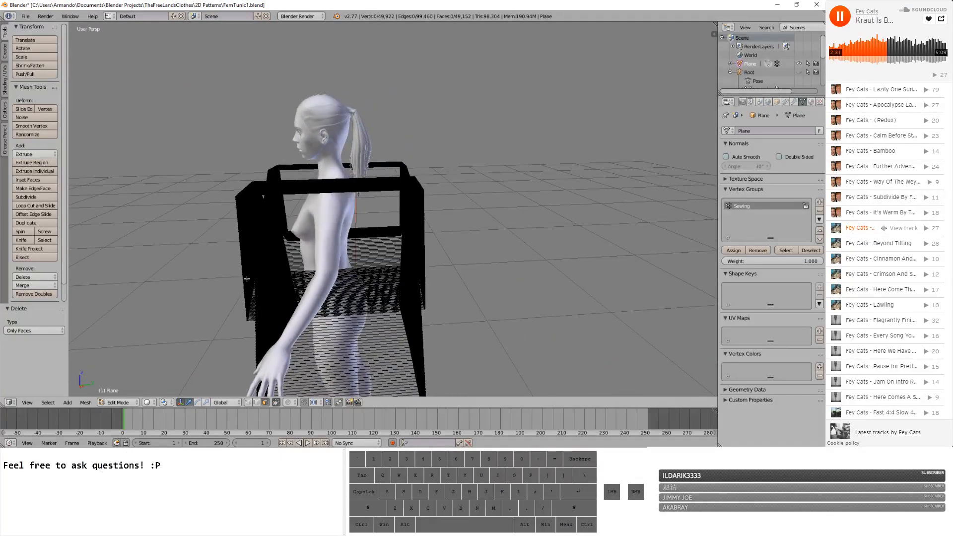
- Select the whole tunic in vertex mode and circle-deselect the back panel in wireframe, leaving only the front panel selected
key("a")
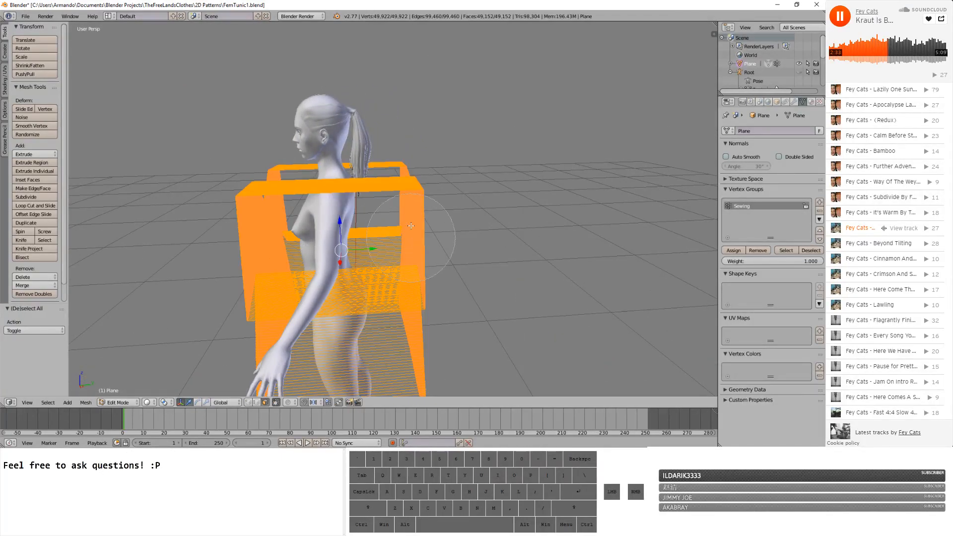
left_click(249, 402)
key("c")
mouse_move(401, 255)
middle_mouse_down()
mouse_move(410, 172)
mouse_move(415, 347)
mouse_move(404, 286)
middle_mouse_up()
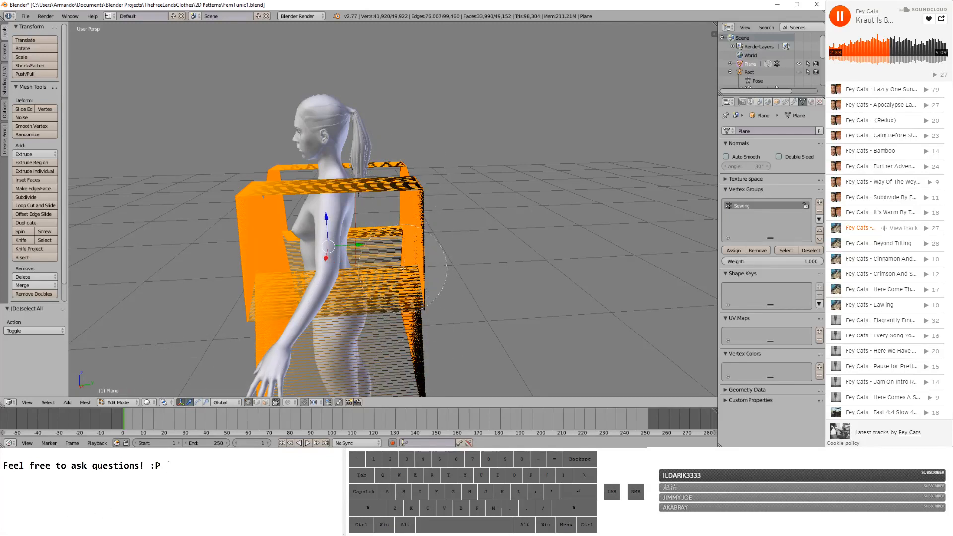
key("Return")
left_click(153, 403)
left_click(158, 382)
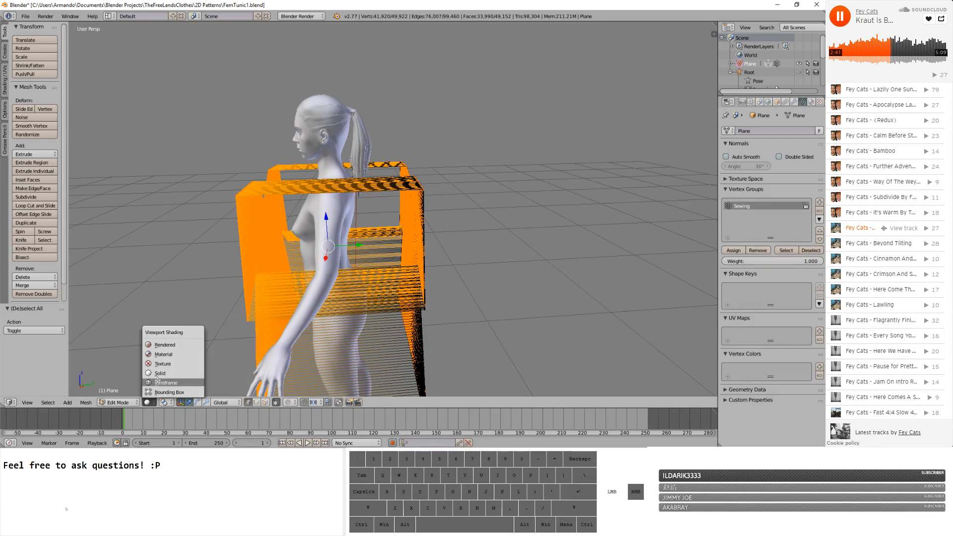
key("c")
mouse_move(427, 208)
middle_mouse_down()
mouse_move(419, 379)
mouse_move(412, 176)
mouse_move(454, 263)
middle_mouse_up()
key("Return")
key("c")
mouse_move(451, 303)
middle_mouse_down()
mouse_move(469, 379)
mouse_move(447, 163)
mouse_move(438, 186)
mouse_move(470, 208)
middle_mouse_up()
key("Return")
- Move the front panel toward the body along the Y axis by about 0.047 and another 0.039, checking it in solid shading
key("g")
key("y")
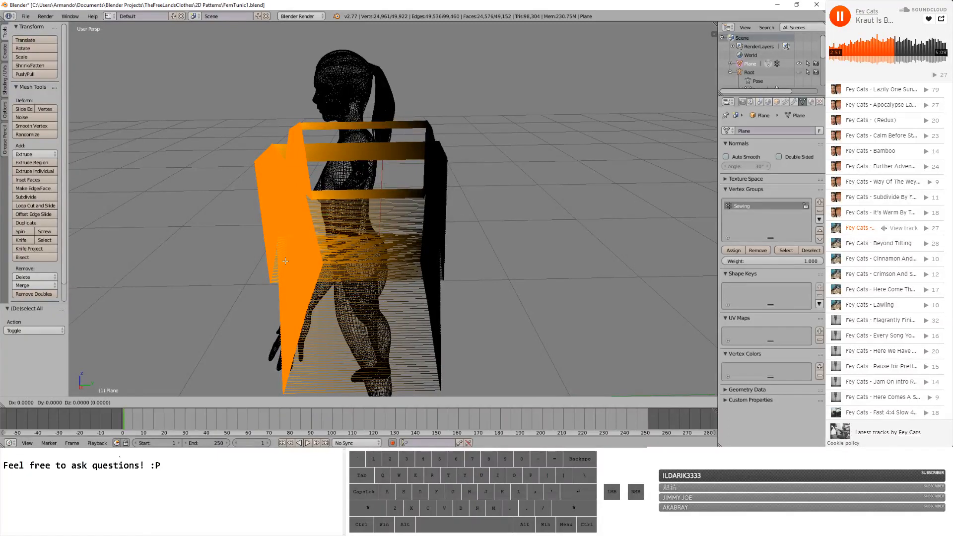
left_click(171, 389)
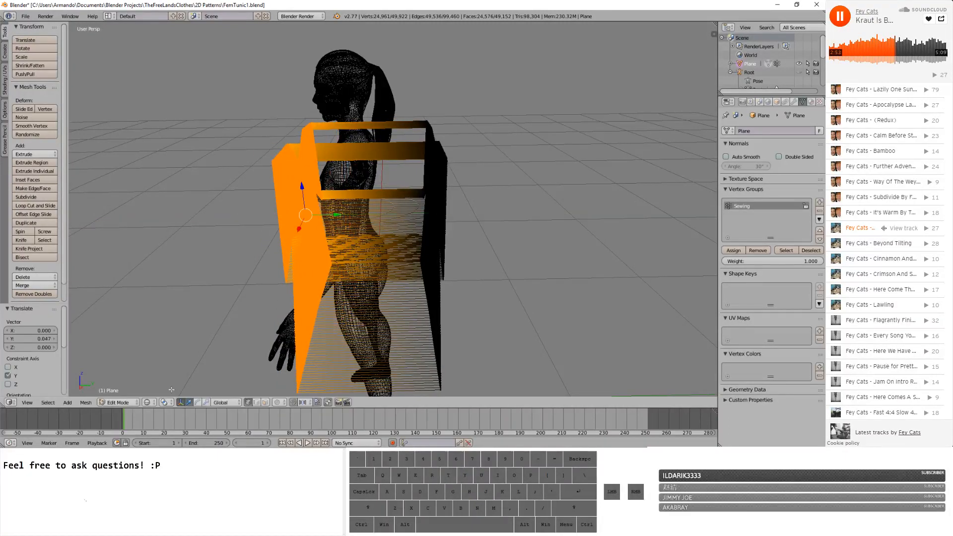
left_click(146, 402)
left_click(166, 375)
middle_click_drag(166, 375, 241, 292)
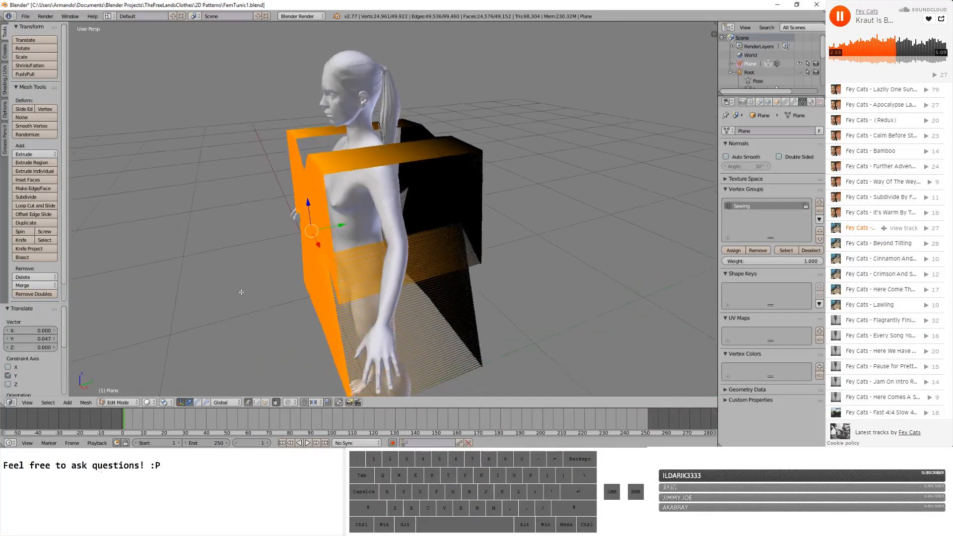
key("g")
key("y")
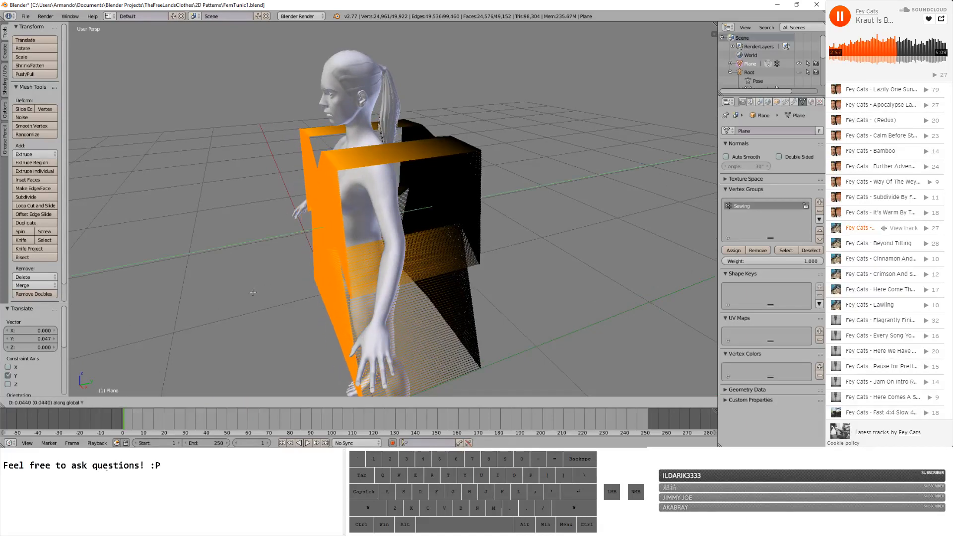
left_click(290, 291)
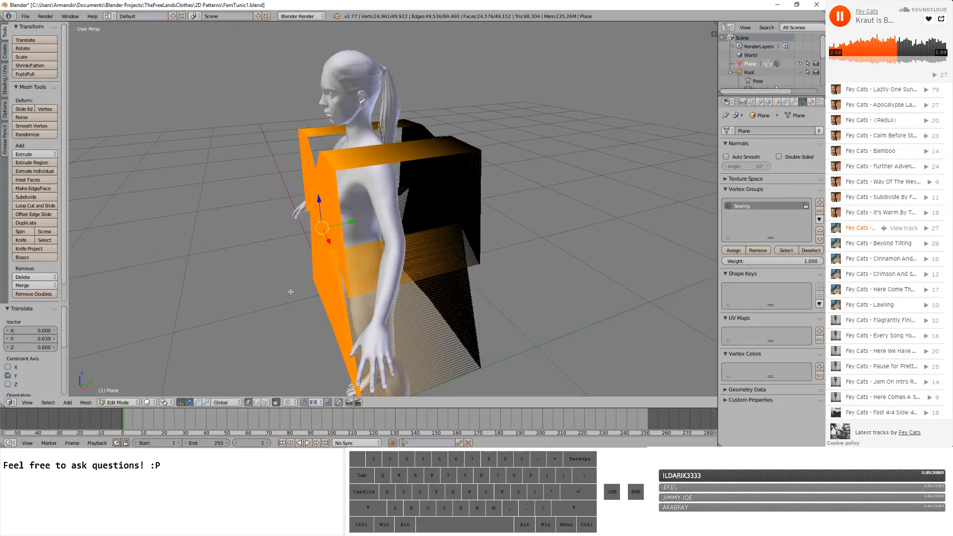
- Invert the selection and bring the back panel closer to the body along Y, finishing with adjustments of about 0.031 and 0.010
left_click(49, 402)
left_click(74, 361)
key("g")
key("y")
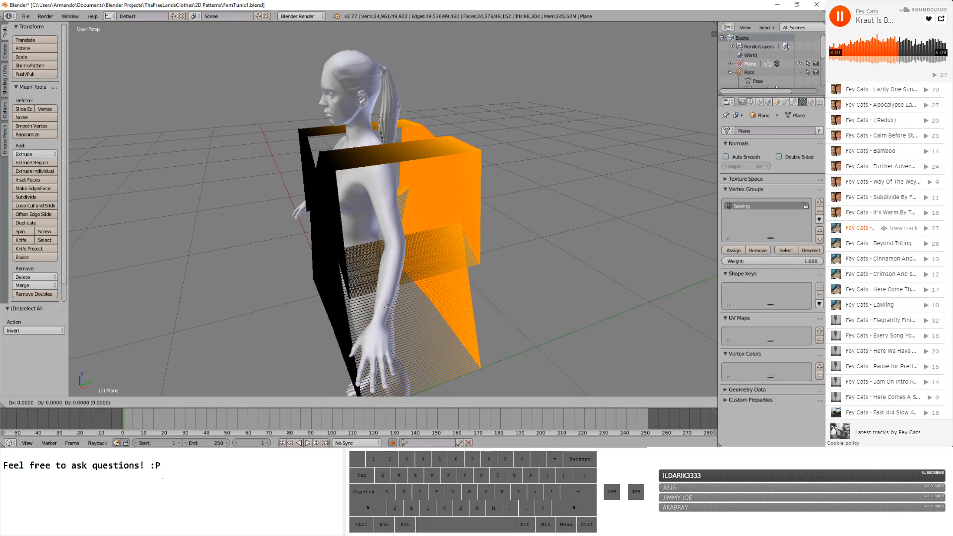
left_click(342, 316)
middle_click_drag(343, 316, 288, 308)
key("g")
key("y")
left_click(326, 308)
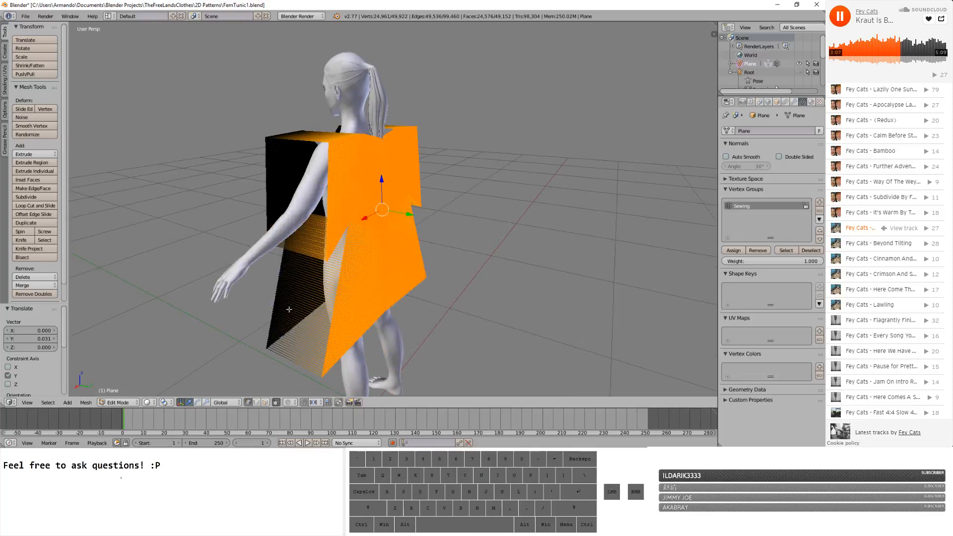
key("g")
key("y")
left_click(314, 255)
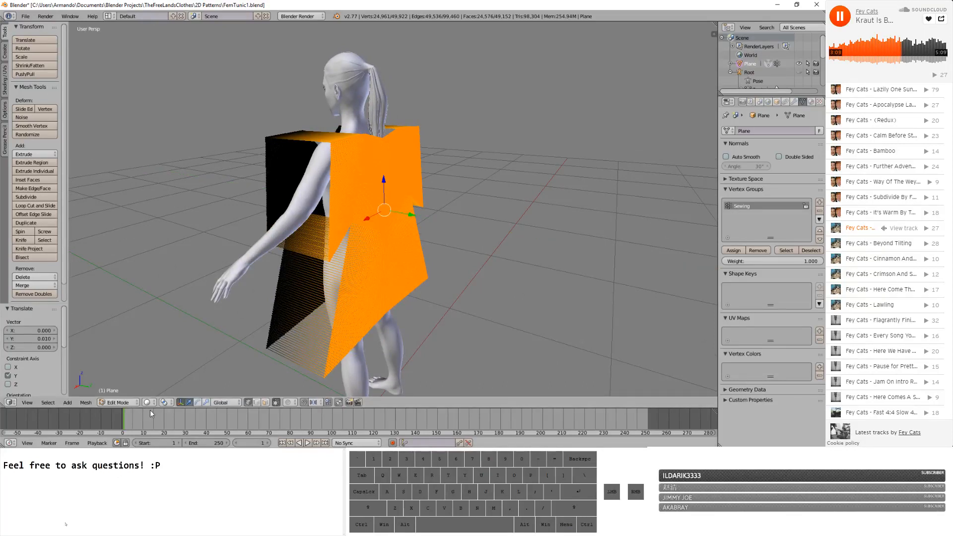
- Switch to Object Mode and delete the ponytail hair object from the character
left_click(120, 403)
left_click(120, 392)
right_click(361, 64)
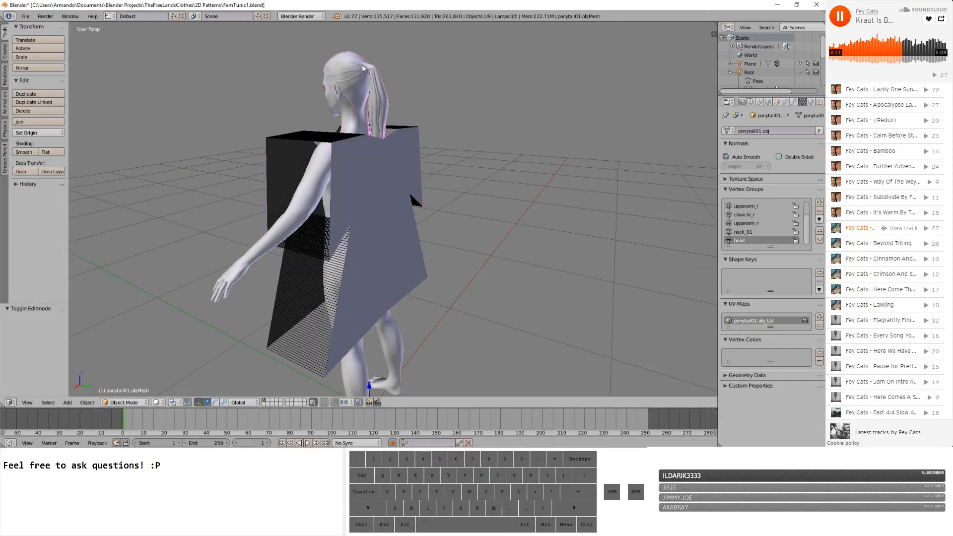
key("x")
left_click(360, 70)
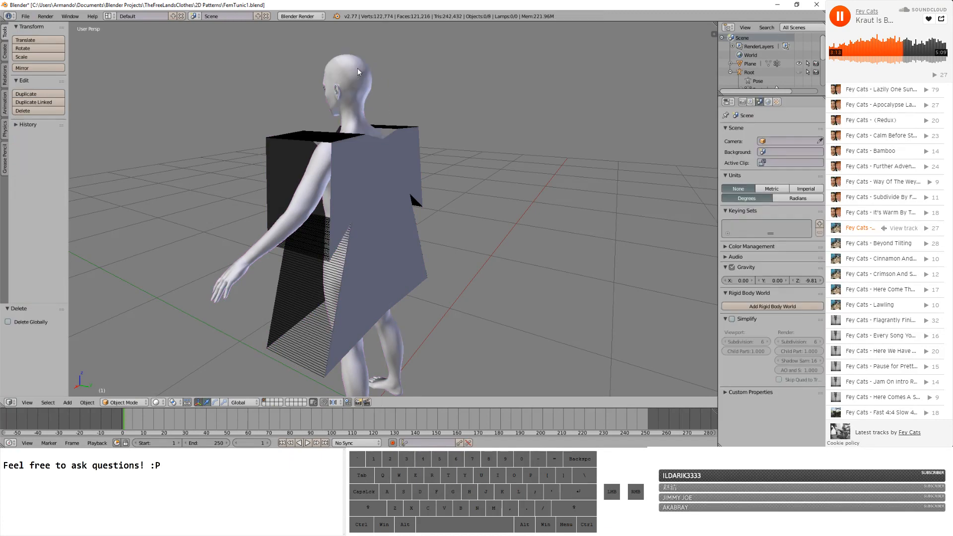
- Select the female body mesh, widen the properties area, and set the scene's Z gravity to 5
middle_click_drag(357, 67, 414, 124)
right_click(383, 254)
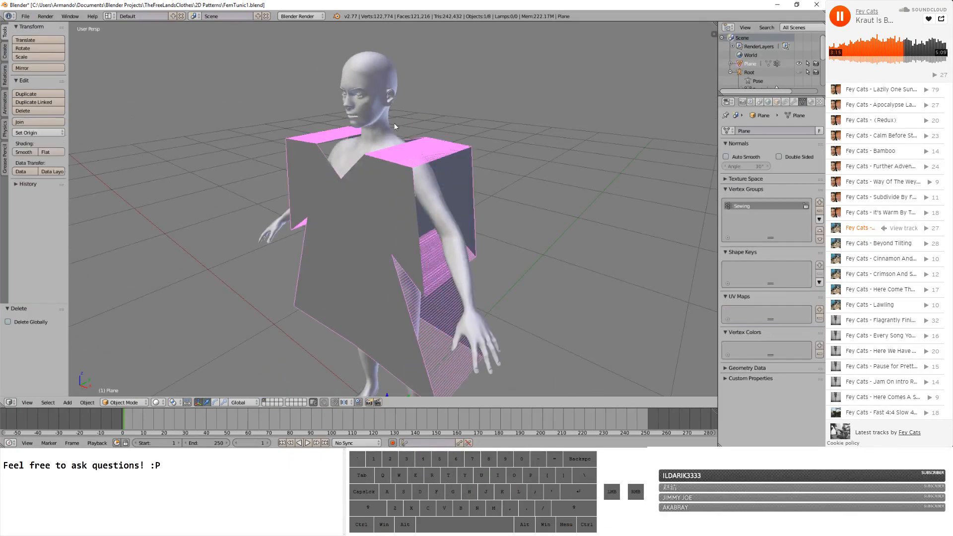
right_click(370, 117)
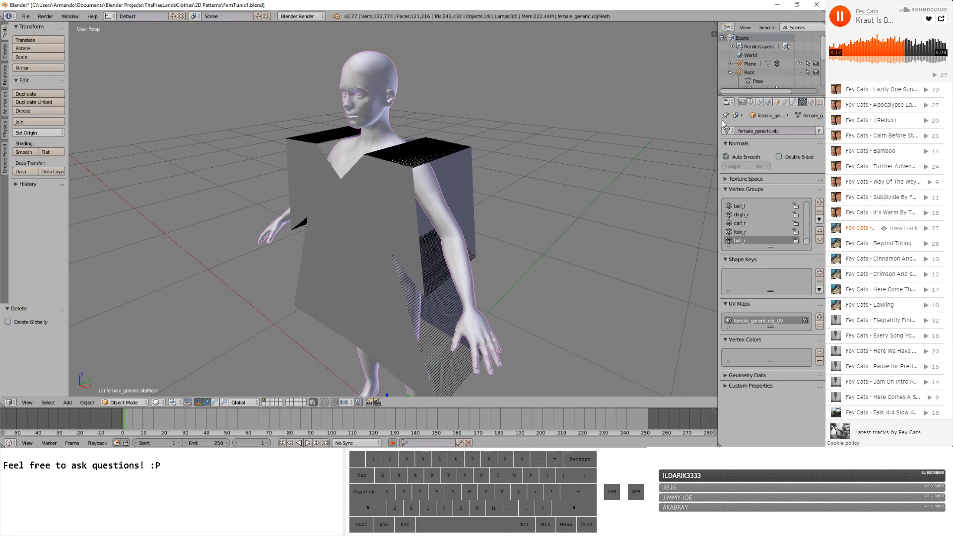
left_click_drag(718, 119, 669, 116)
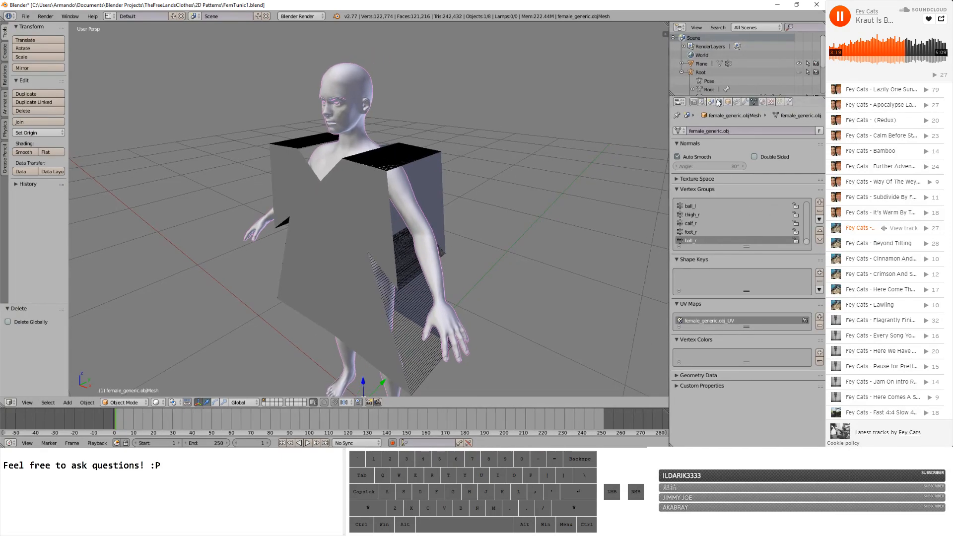
left_click(711, 101)
left_click(800, 279)
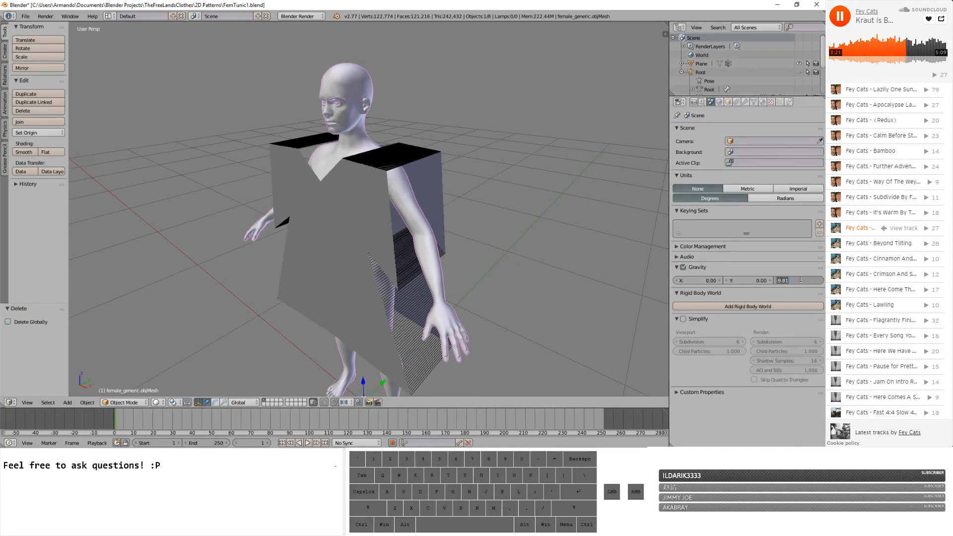
type("5")
key("Return")
- Enable Collision physics on the female body and set its soft body and cloth outer thickness to 0.002
left_click(788, 102)
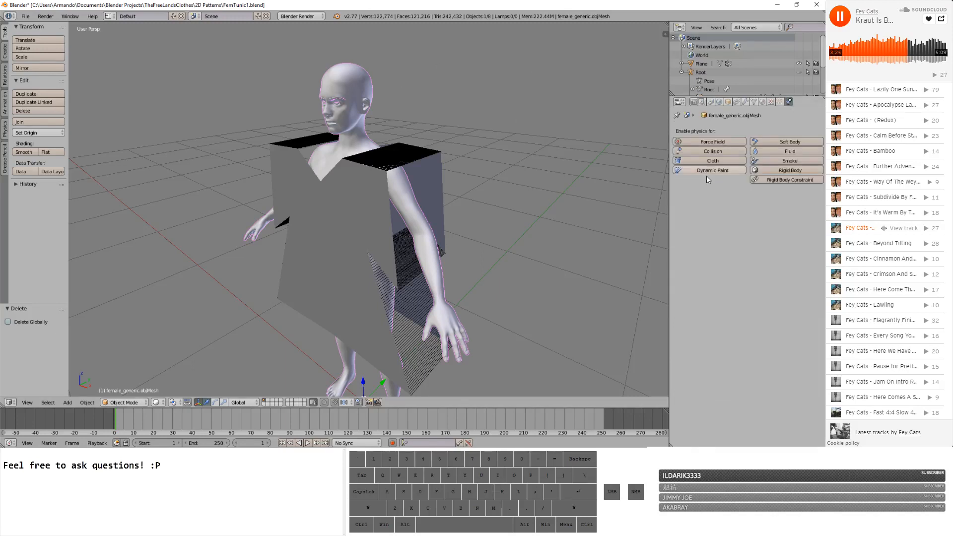
left_click(713, 151)
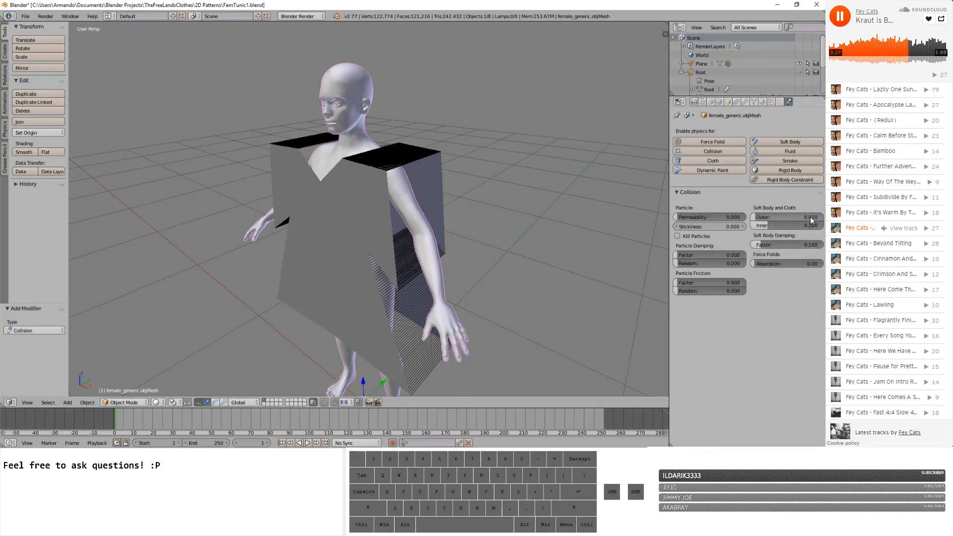
left_click_drag(807, 220, 744, 220)
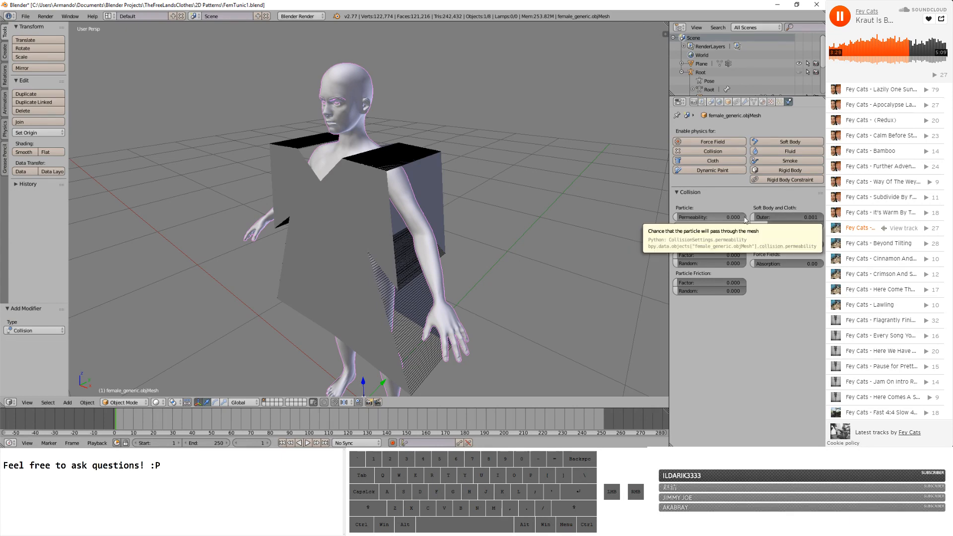
left_click(767, 218)
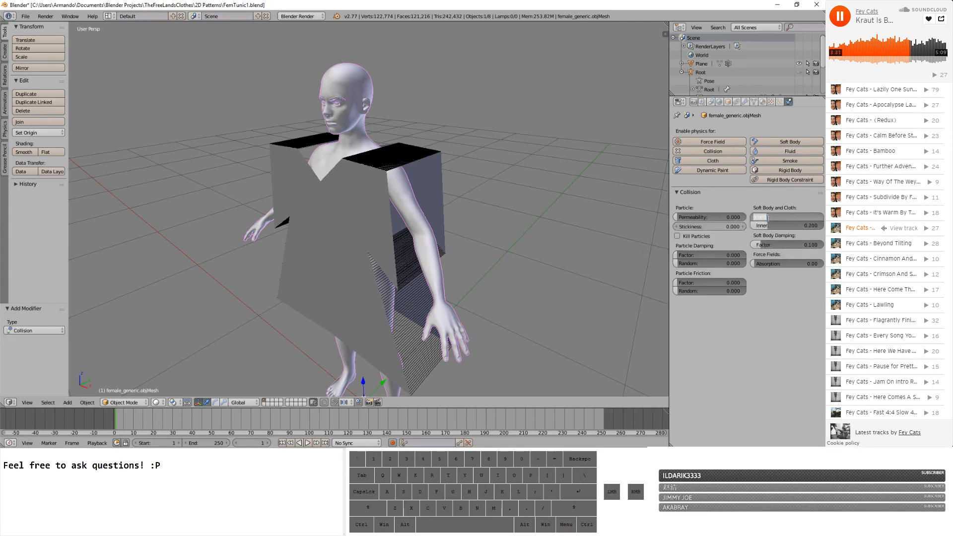
type(".002")
key("Return")
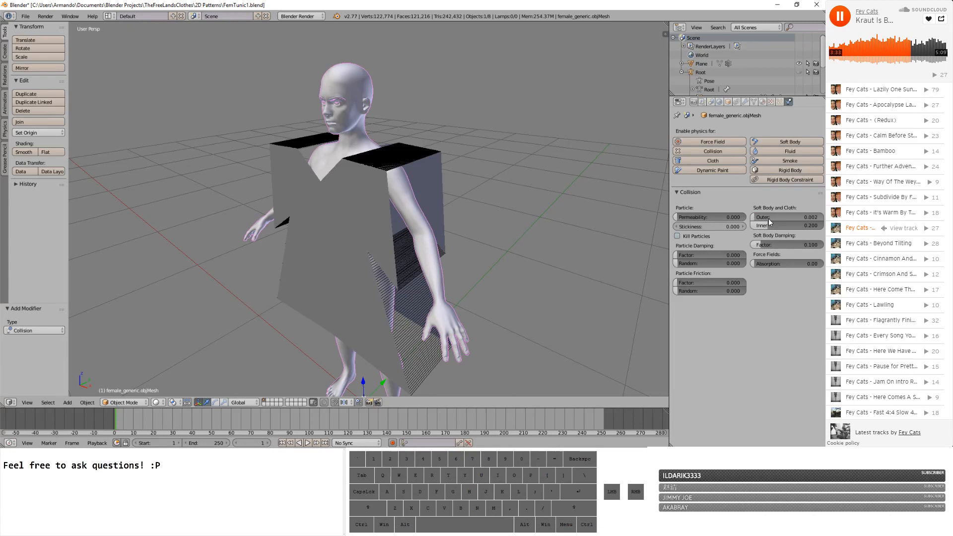
- Select the tunic and enable Cloth physics on it
left_click(322, 201)
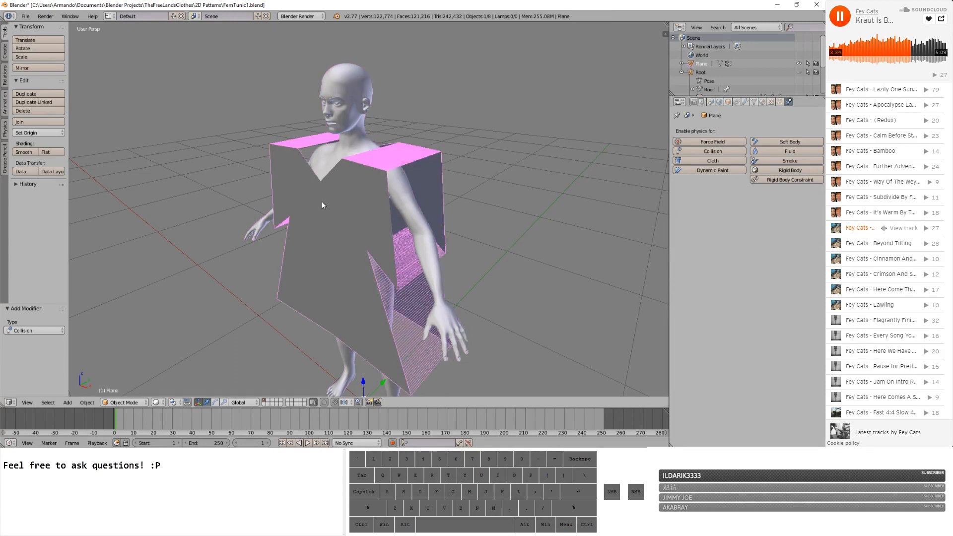
left_click(719, 162)
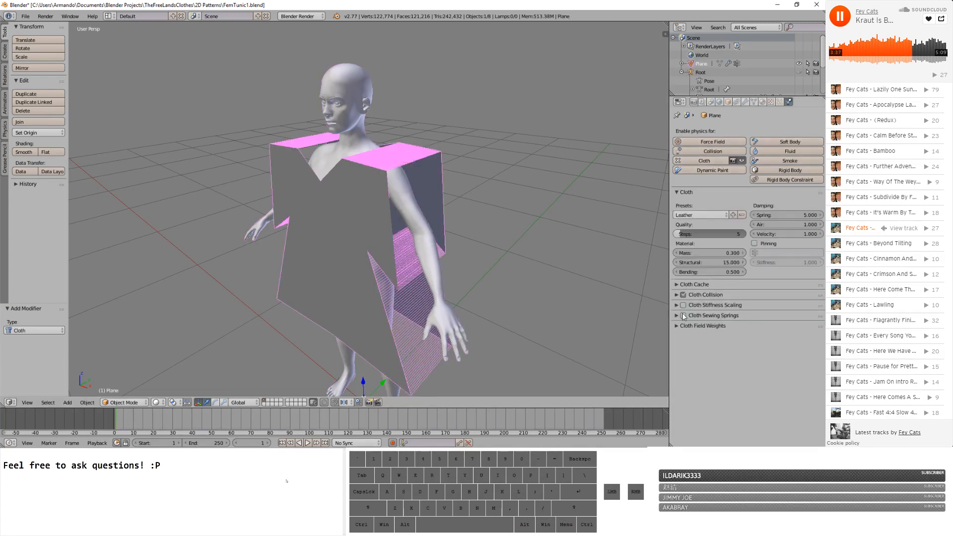
- Enable cloth sewing springs with the Sewing vertex group for shrinking and a sewing force of 50
left_click(683, 315)
left_click(709, 348)
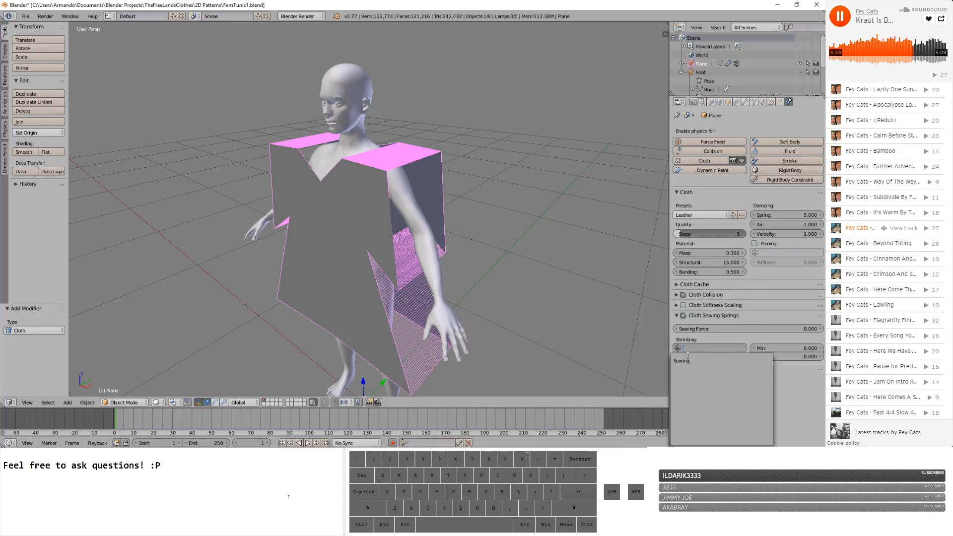
left_click(687, 359)
left_click(809, 329)
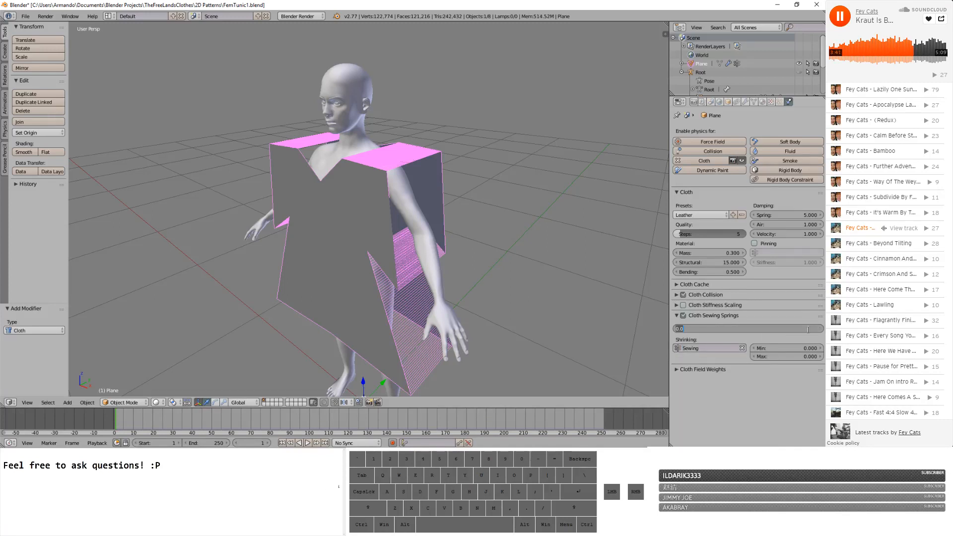
type("50")
key("Return")
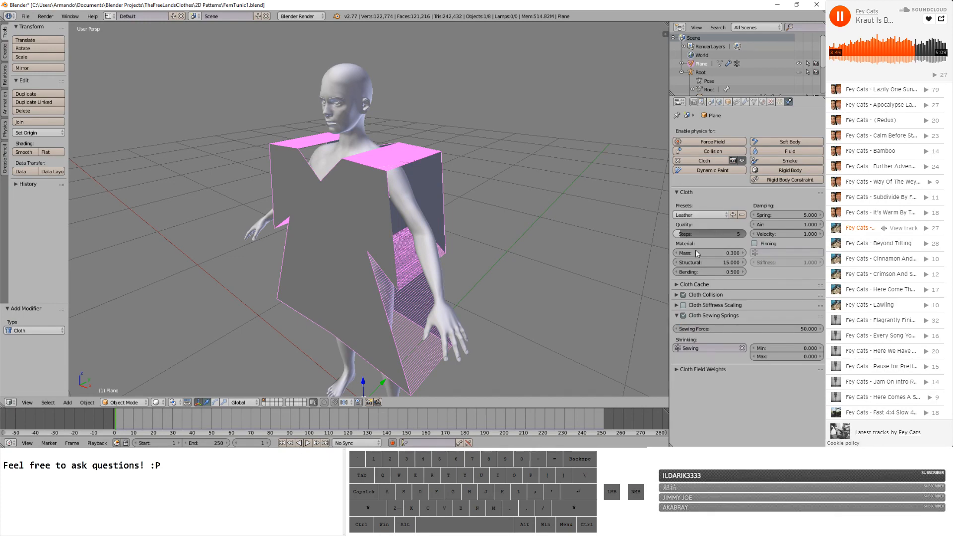
- Enable self collision for the tunic's cloth and set the self-collision distance to 1.000
left_click(675, 295)
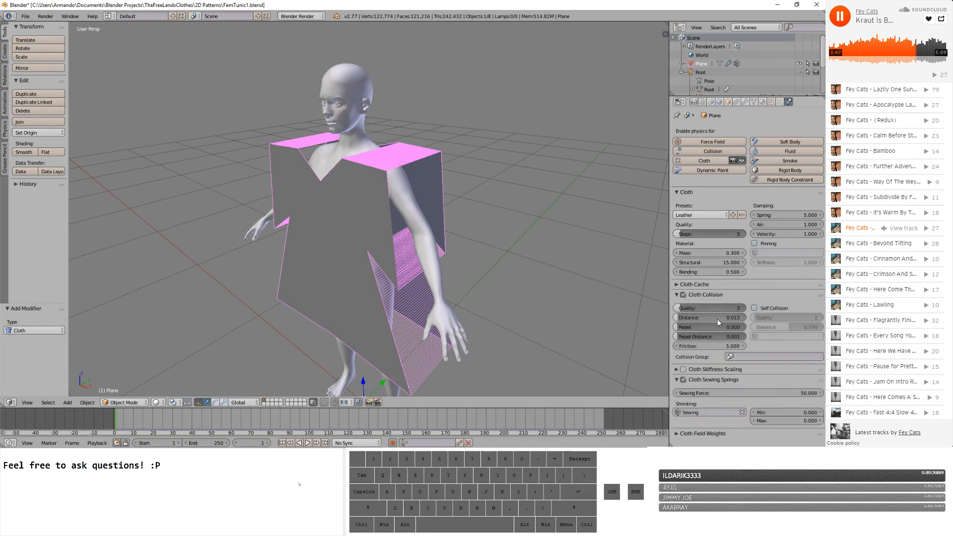
left_click(755, 308)
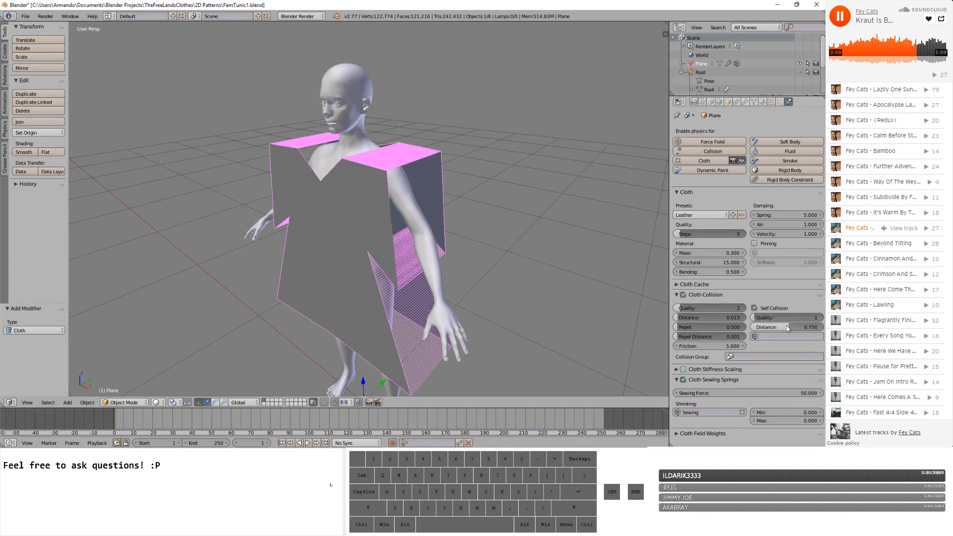
left_click_drag(788, 329, 788, 329)
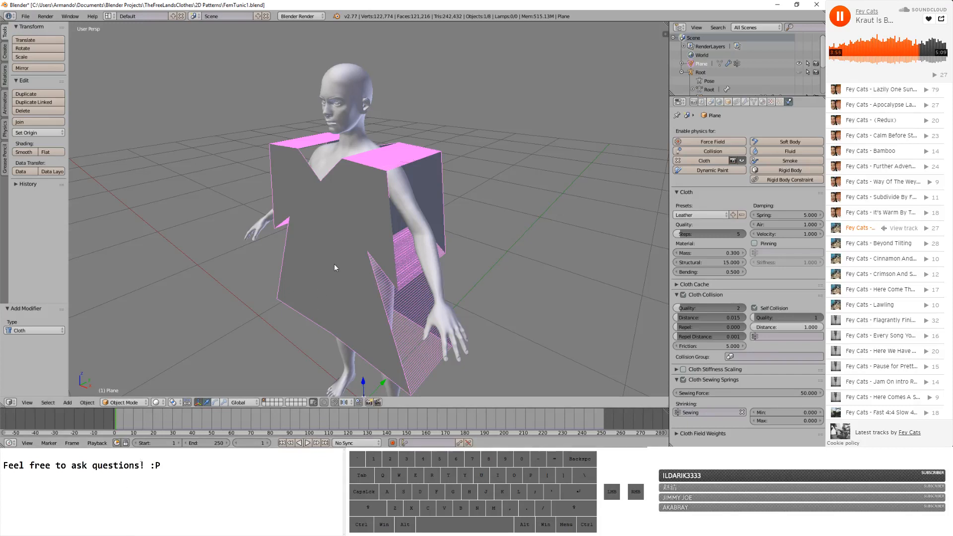
- Raise the tunic pattern by about 0.109 along the global Z axis
key("g")
key("z")
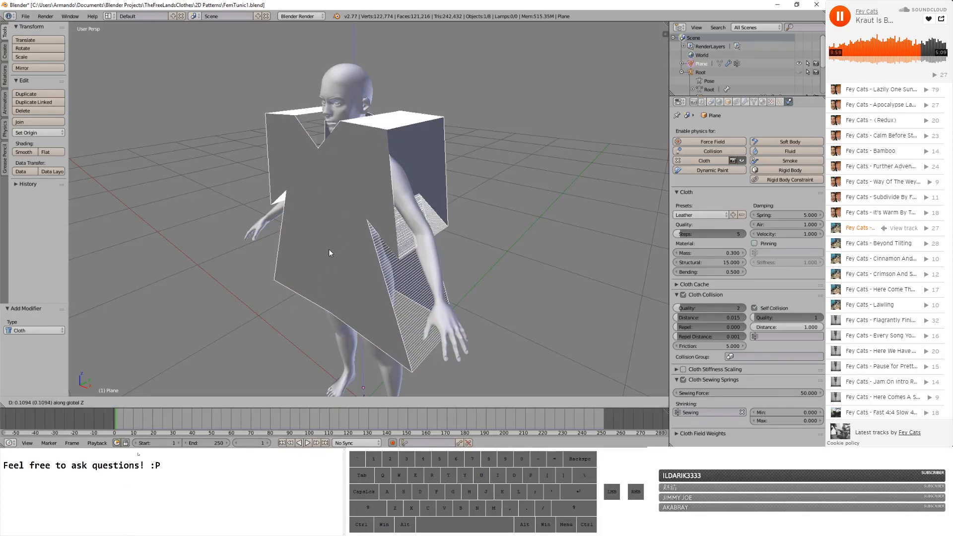
left_click(328, 249)
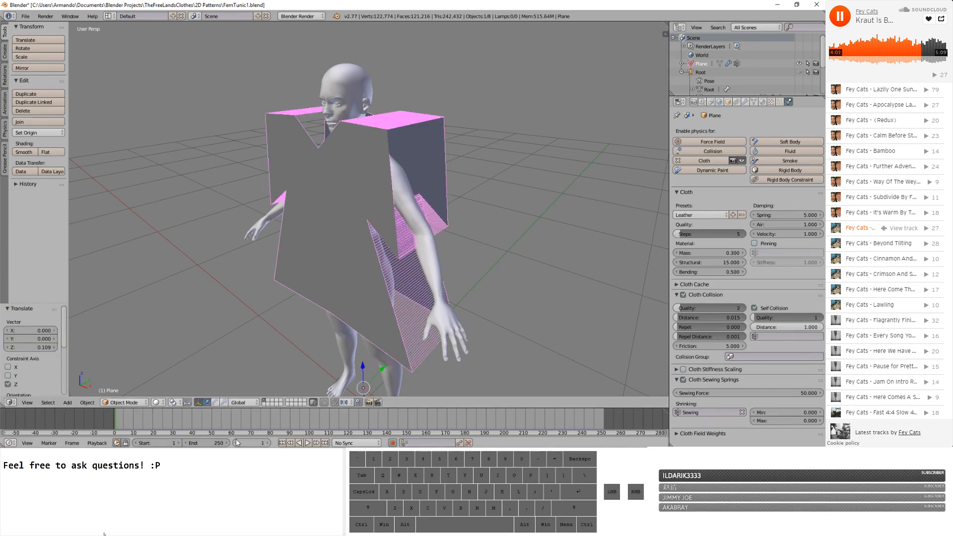
- Set the animation's end frame to 5, run the cloth simulation and stop the playback
left_click(213, 443)
type("5")
key("Return")
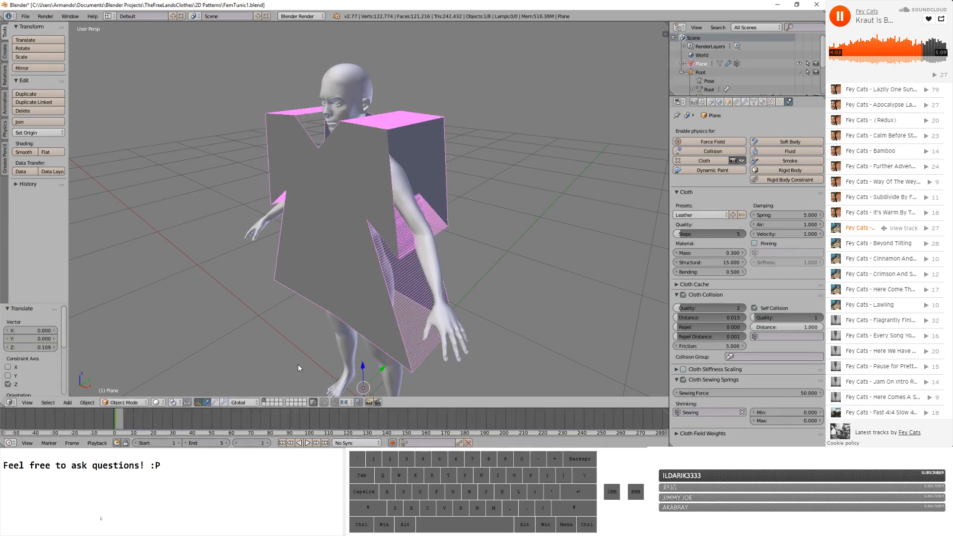
left_click(307, 443)
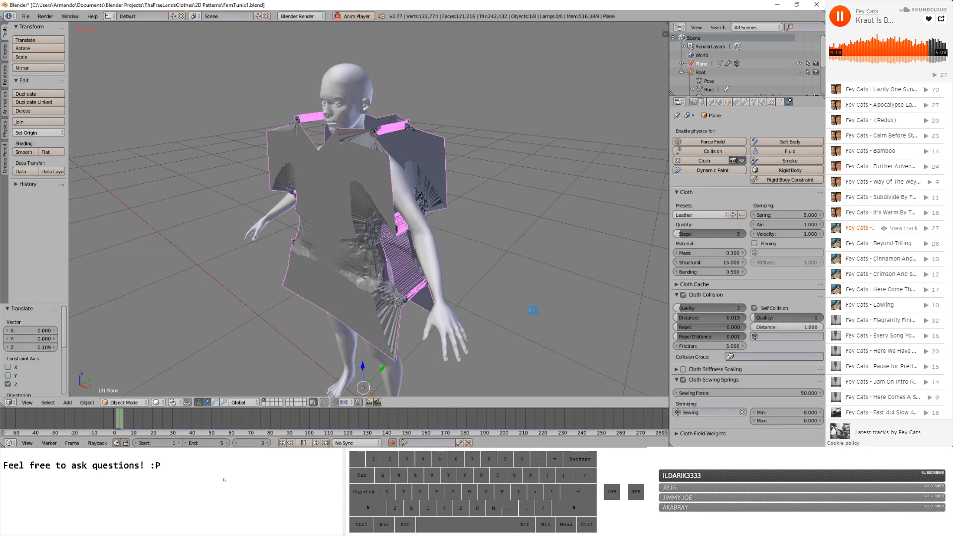
left_click(304, 442)
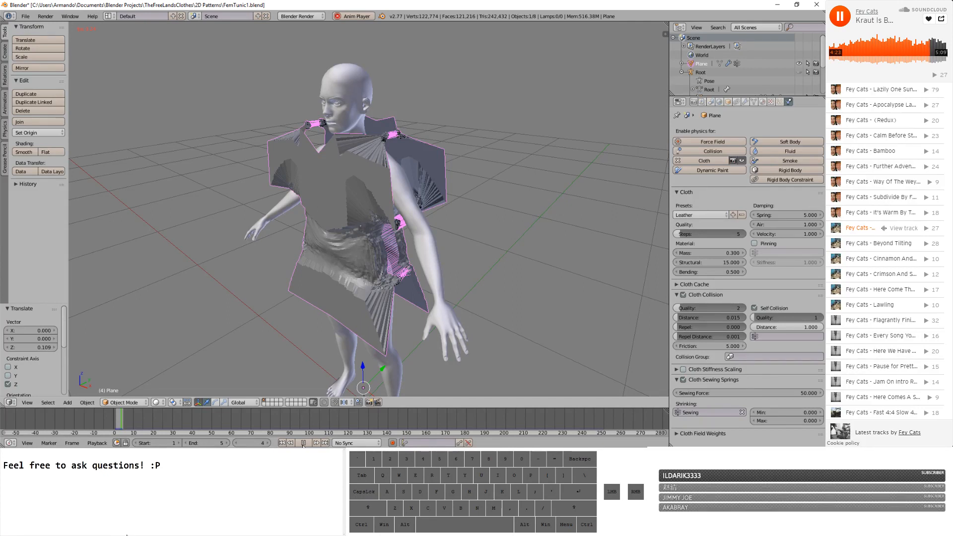
left_click(303, 443)
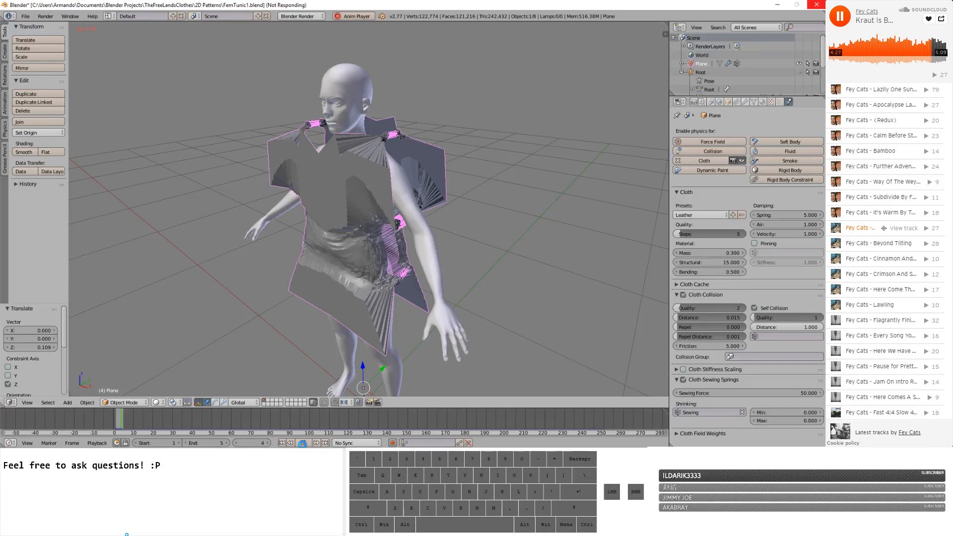
left_click(303, 443)
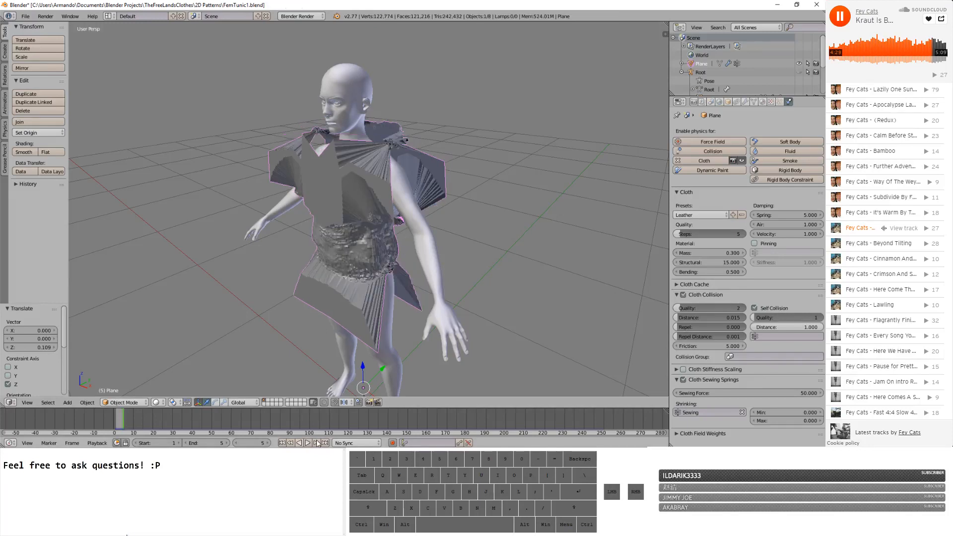
- Apply the Leather cloth preset, rewind to the first frame and run the simulation again
left_click(725, 215)
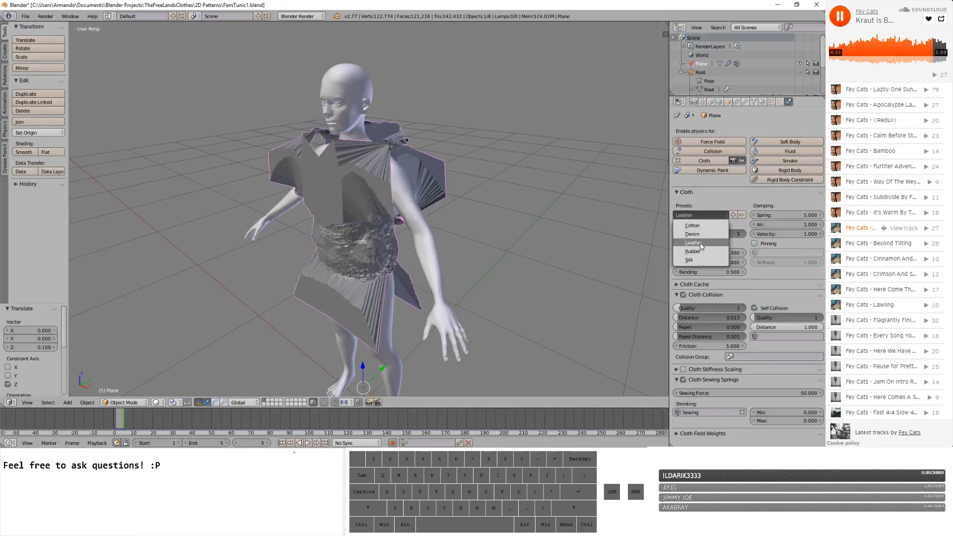
left_click(693, 242)
left_click(282, 443)
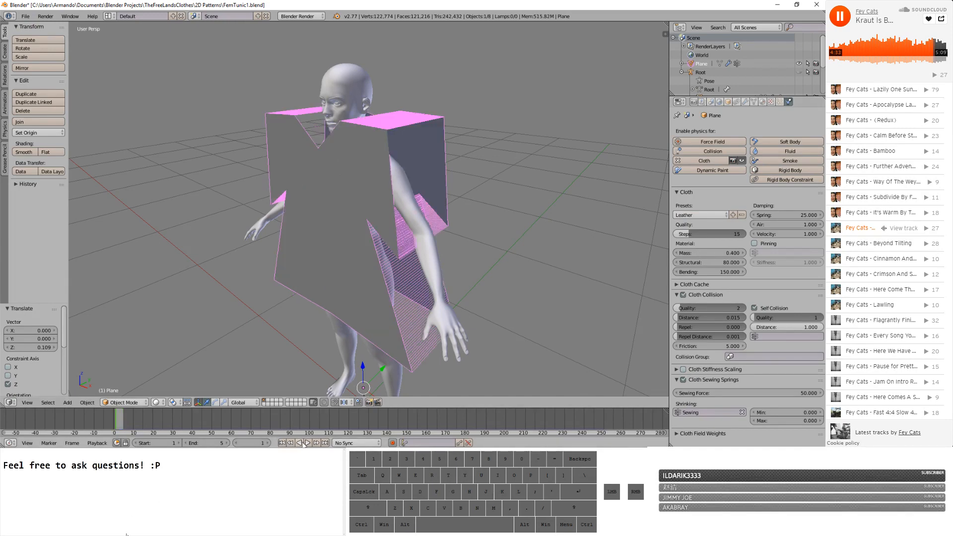
left_click(306, 443)
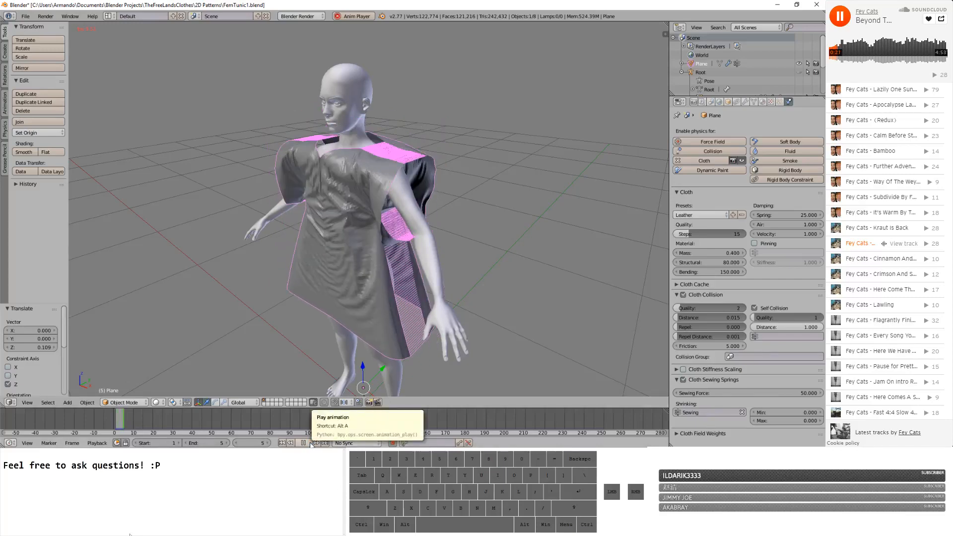
left_click(311, 443)
- Set the animation's end frame to 10 and run the cloth simulation from the first frame
middle_click_drag(359, 244, 404, 231)
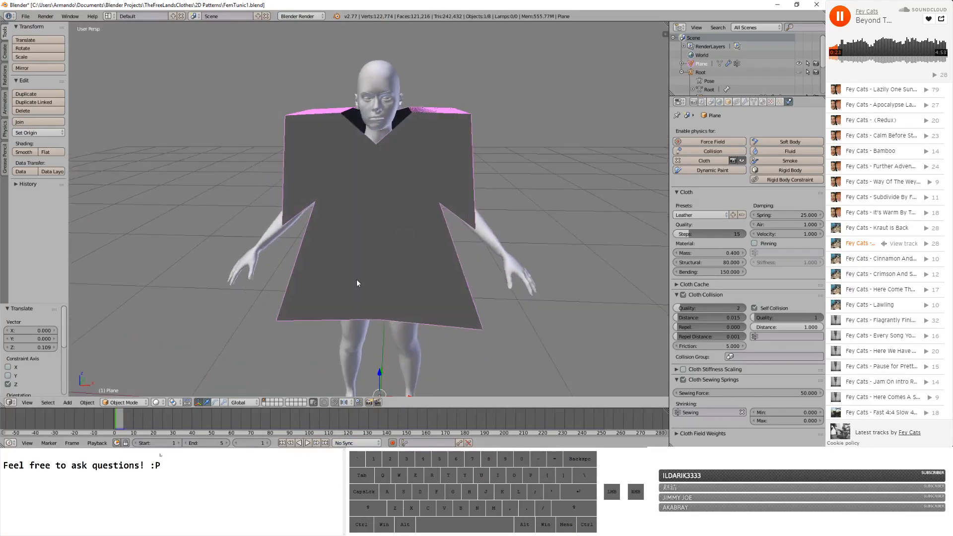
left_click(256, 443)
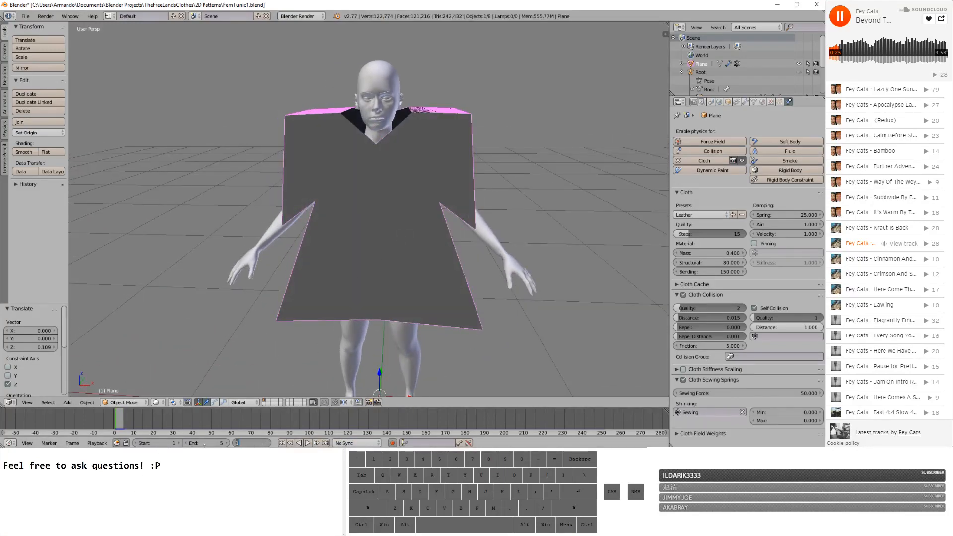
left_click(215, 445)
left_click(217, 442)
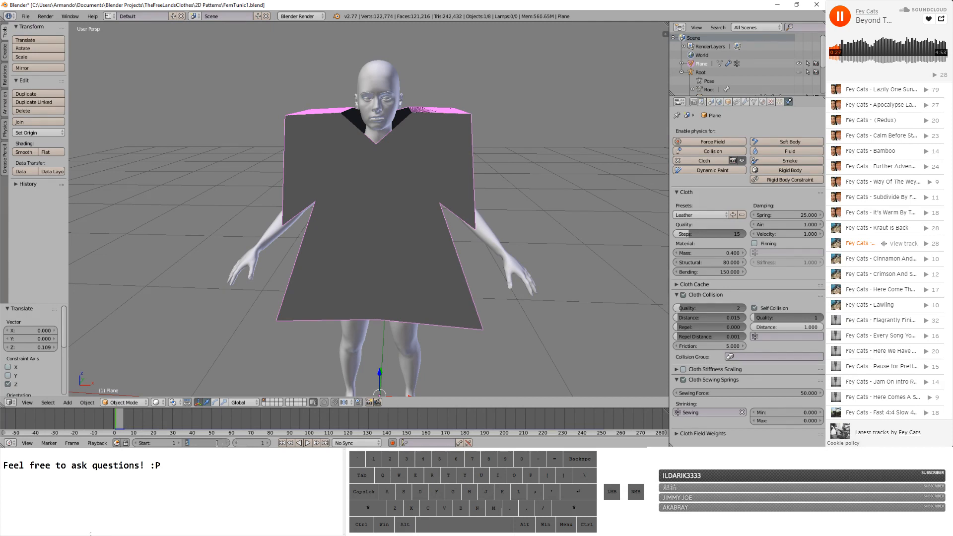
type("10")
key("Return")
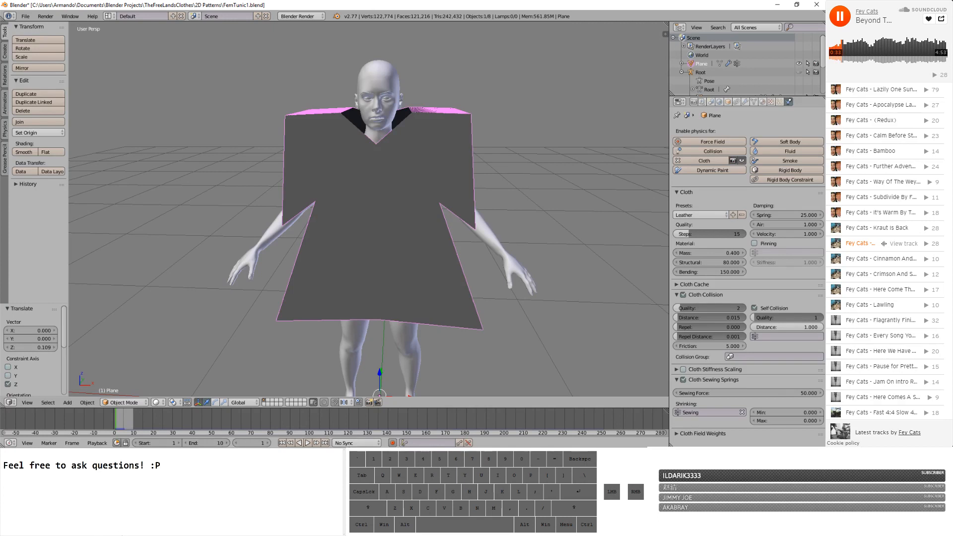
left_click(282, 442)
left_click(307, 443)
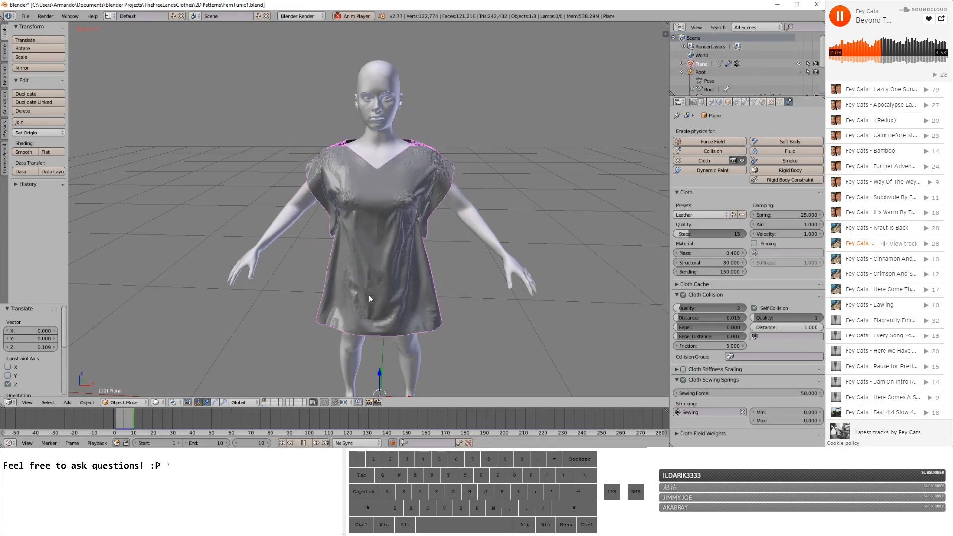
- Stop the playback and examine the draped tunic from the side, up close at the seam, and from the front
middle_click_drag(369, 297, 475, 305)
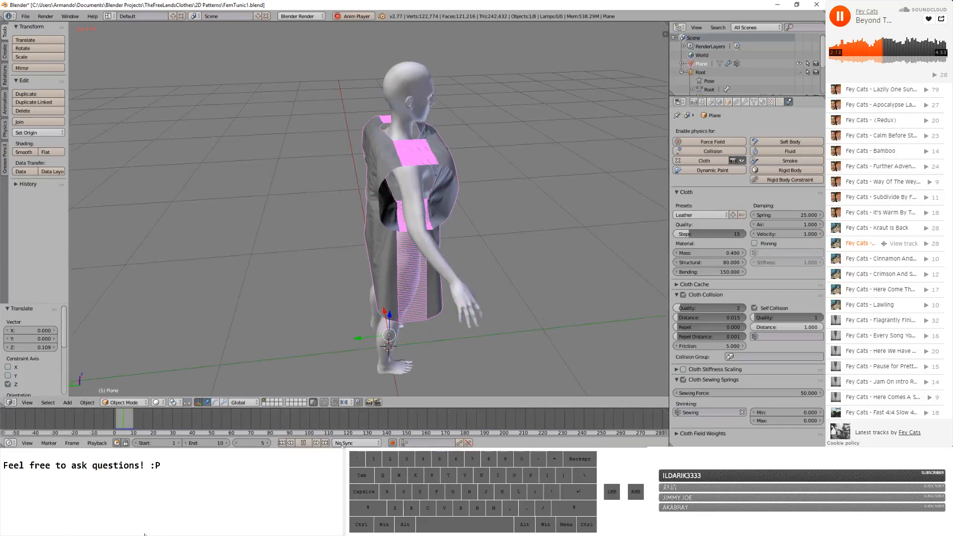
left_click(303, 442)
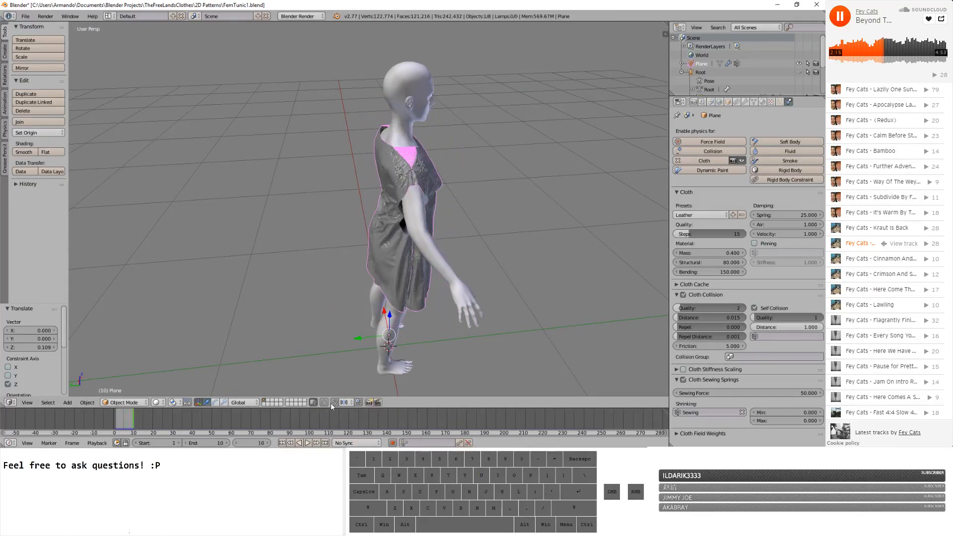
middle_click_drag(462, 254, 331, 259)
scroll(387, 228, "up", 5)
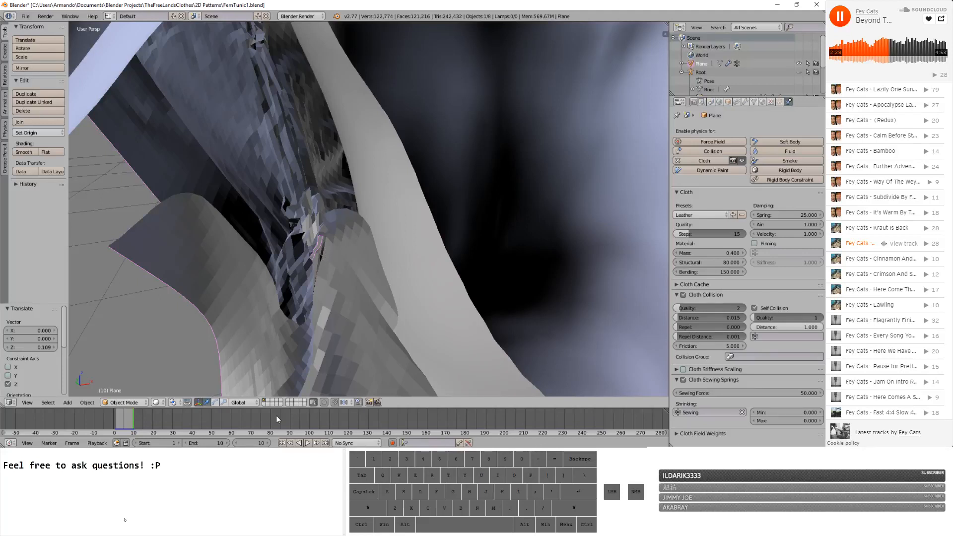
left_click(236, 445)
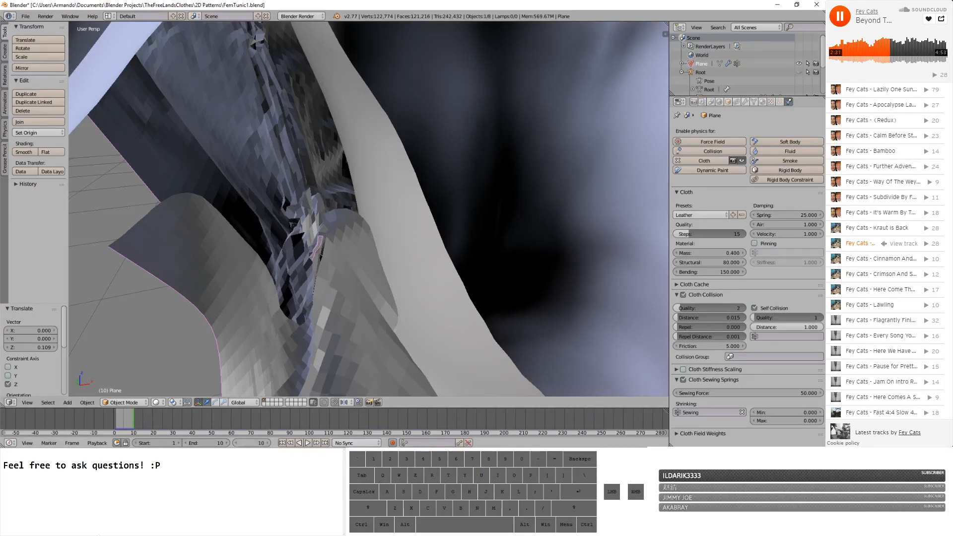
left_click(267, 443)
scroll(346, 306, "down", 10)
middle_click_drag(352, 287, 392, 272)
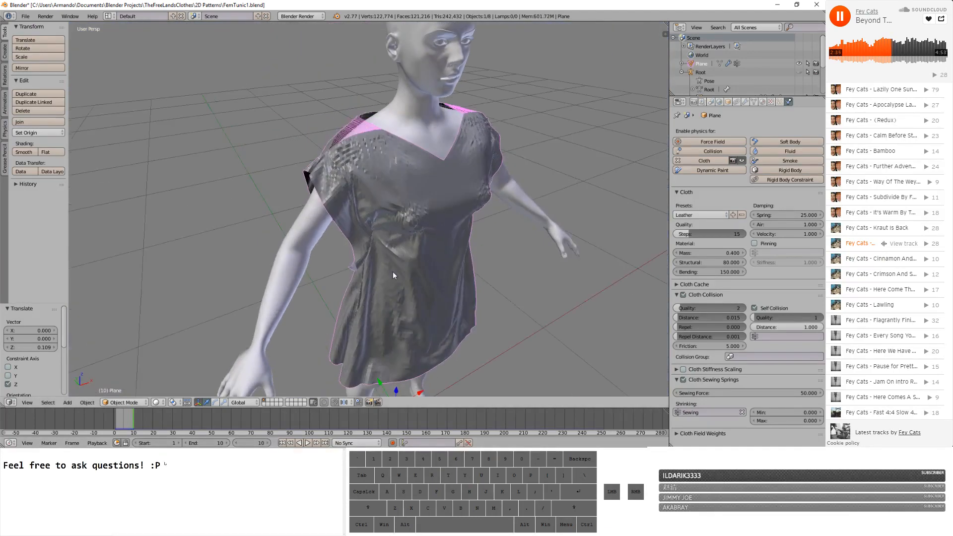
- Return to the first frame and raise the tunic pattern by about 0.039 along the global Z axis
key("shift+Left")
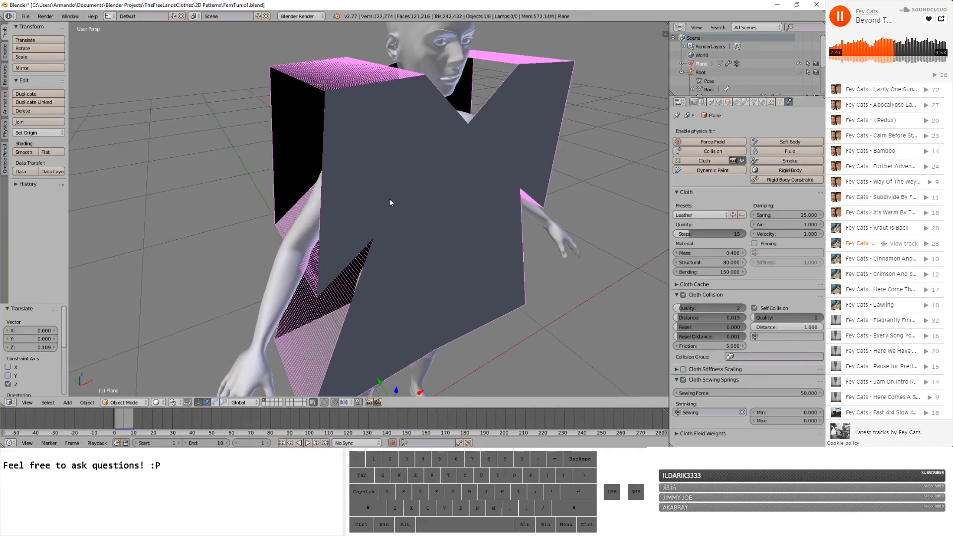
key("g")
key("z")
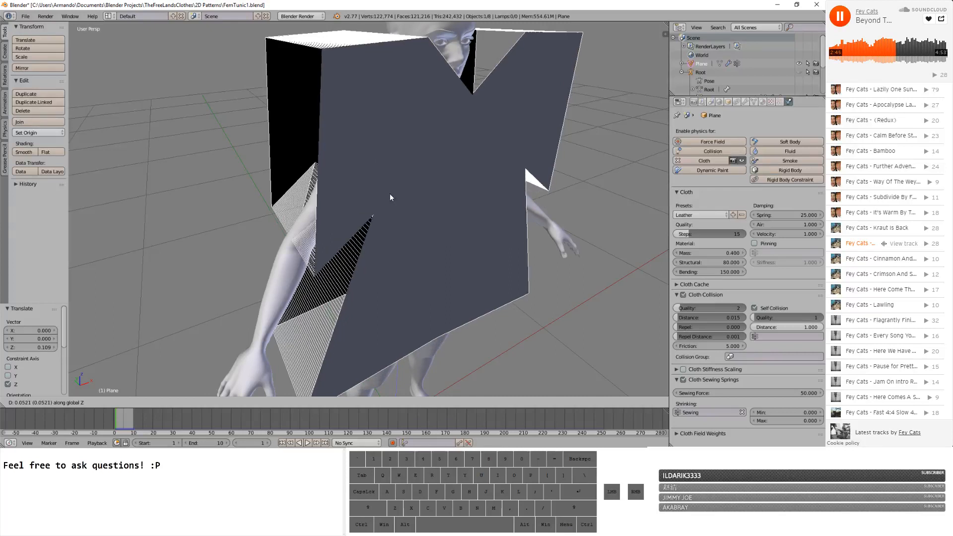
left_click(390, 197)
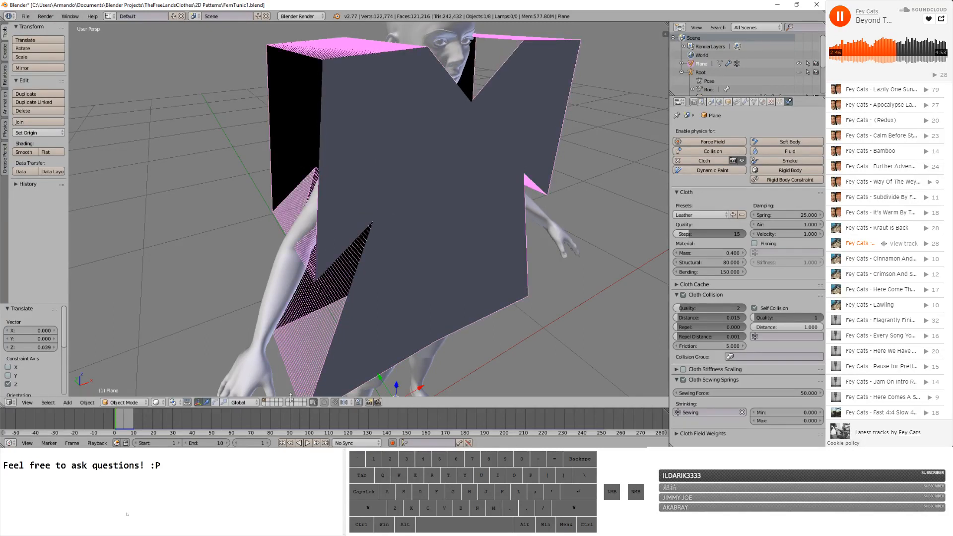
- Set the animation's end frame to 15 and run the cloth simulation
left_click(219, 438)
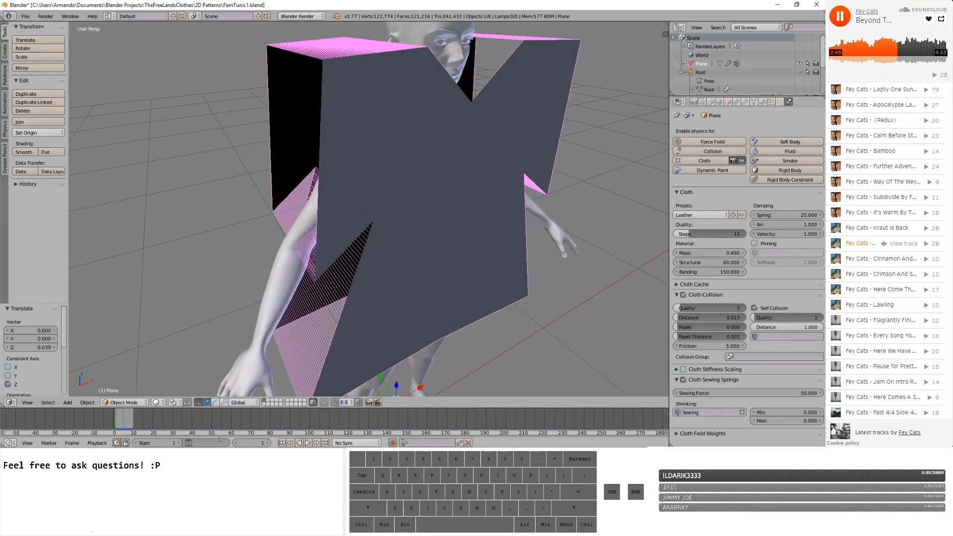
type("15")
key("Return")
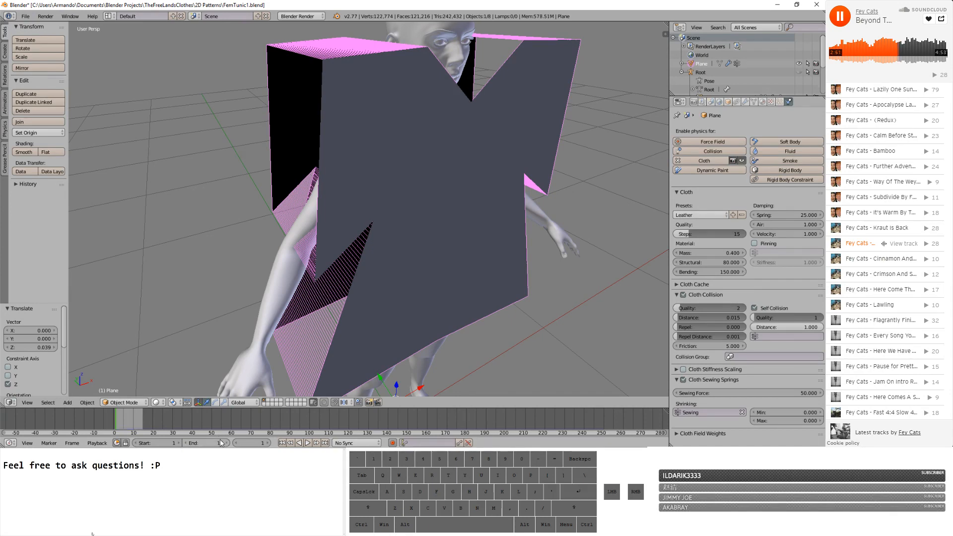
left_click(307, 443)
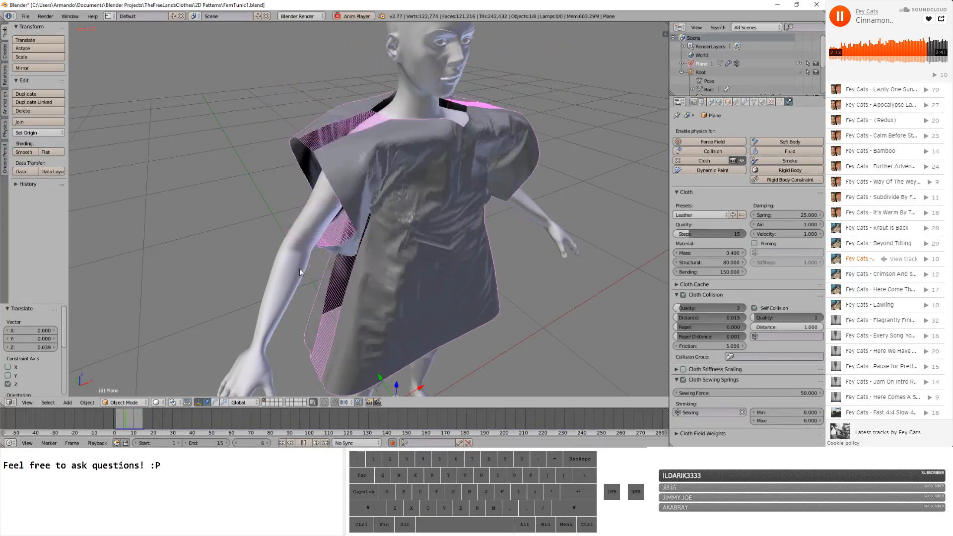
- Stop the playback, go to the last frame and examine the fit of the draped tunic against the body up close
middle_click_drag(299, 267, 345, 311)
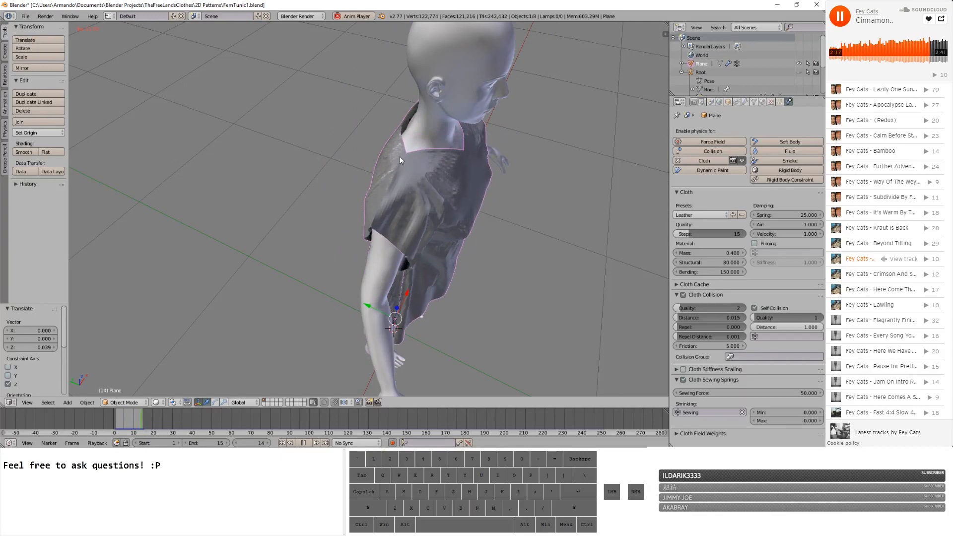
left_click(306, 443)
left_click(325, 442)
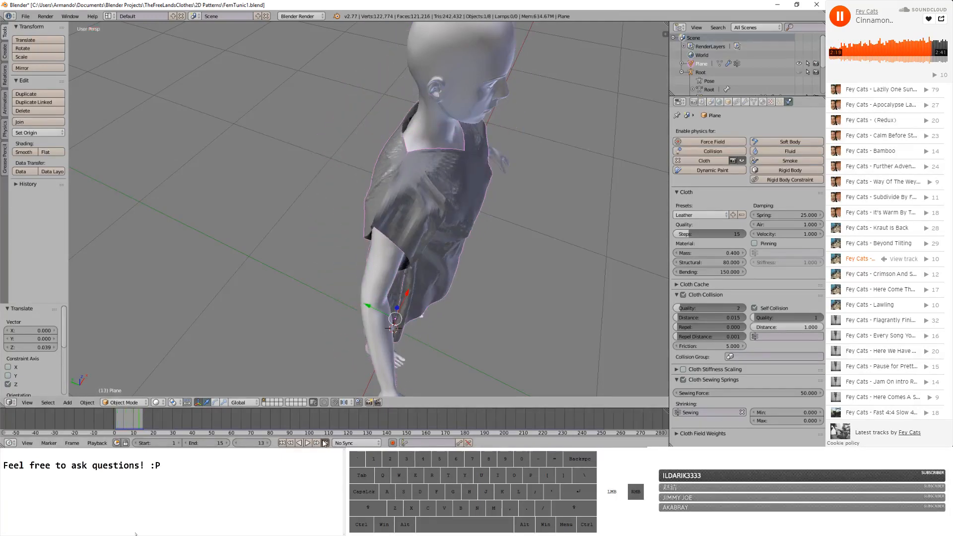
mouse_move(380, 249)
middle_mouse_down()
mouse_move(404, 193)
mouse_move(413, 205)
mouse_move(392, 210)
mouse_move(431, 203)
mouse_move(373, 255)
mouse_move(392, 251)
mouse_move(379, 267)
mouse_move(395, 253)
mouse_move(404, 266)
mouse_move(340, 254)
mouse_move(387, 255)
middle_mouse_up()
scroll(409, 202, "up", 5)
scroll(368, 265, "up", 6)
scroll(370, 264, "down", 3)
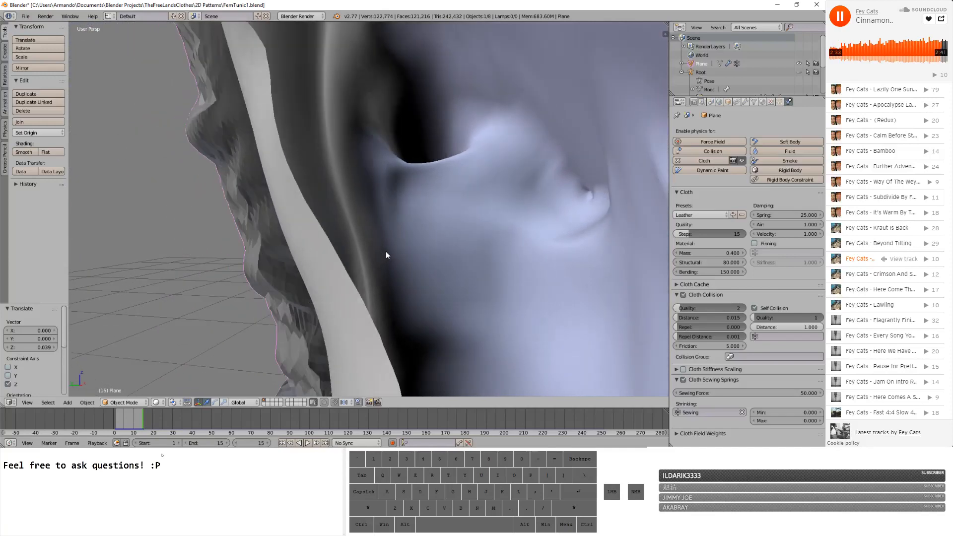
- Look over the draped tunic from the side and inspect its flat pattern mesh in Edit Mode before returning to Object Mode
scroll(519, 186, "down", 5)
middle_click_drag(519, 187, 327, 410)
scroll(319, 308, "down", 8)
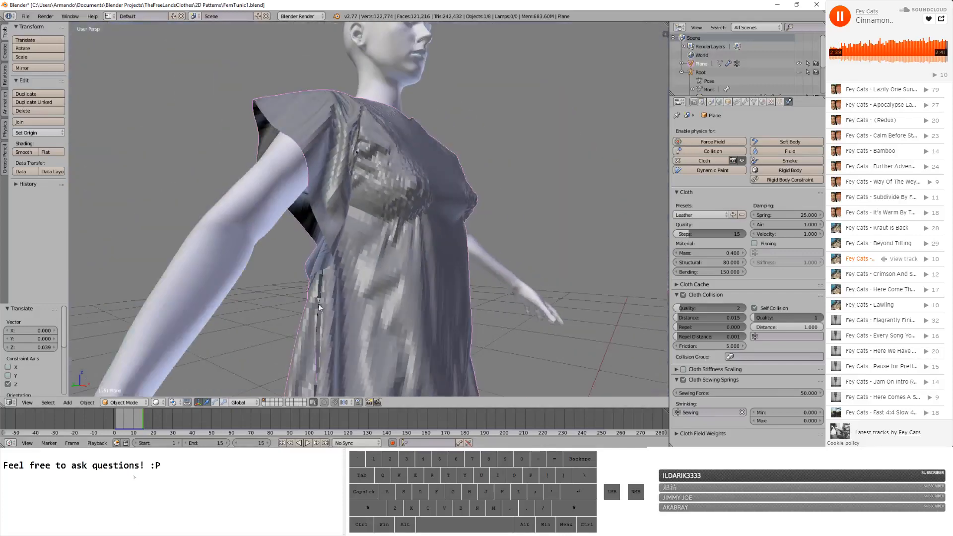
left_click(148, 404)
left_click(141, 384)
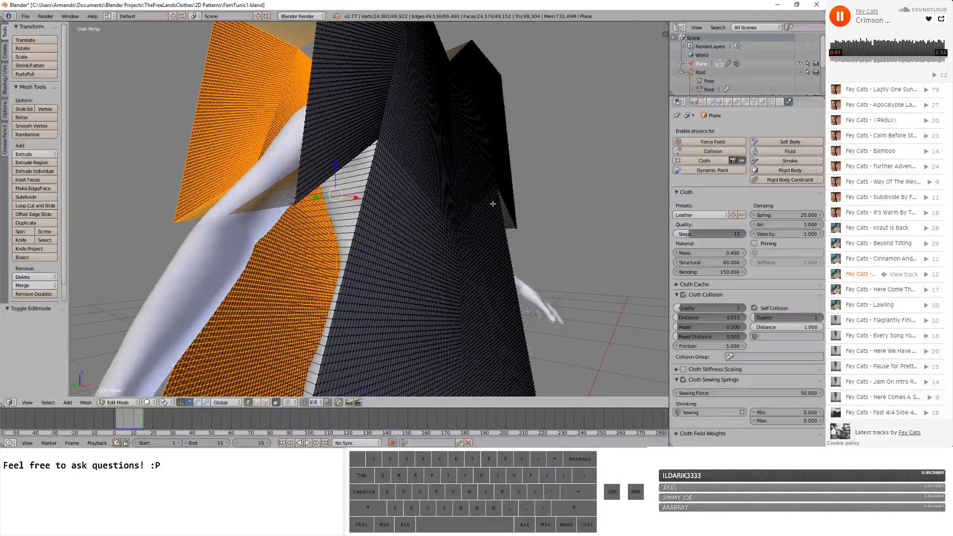
left_click(116, 405)
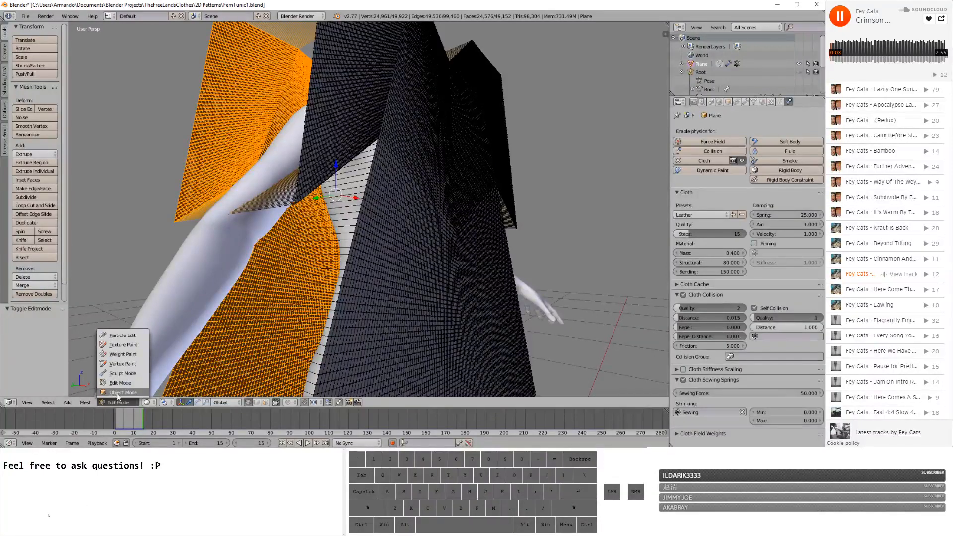
left_click(119, 396)
- Go to the last frame and run the tunic's cloth simulation again
left_click(325, 443)
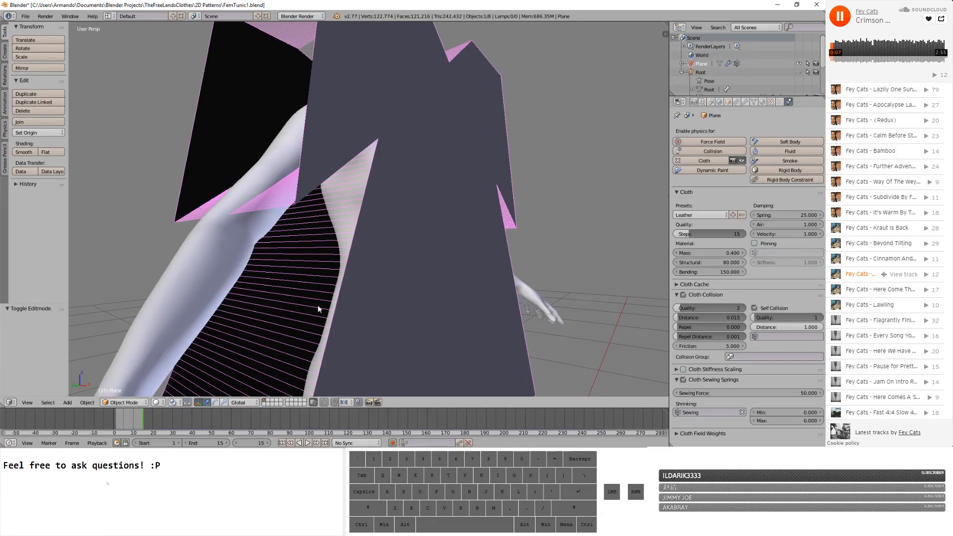
middle_click_drag(317, 306, 445, 294)
scroll(445, 294, "down", 3)
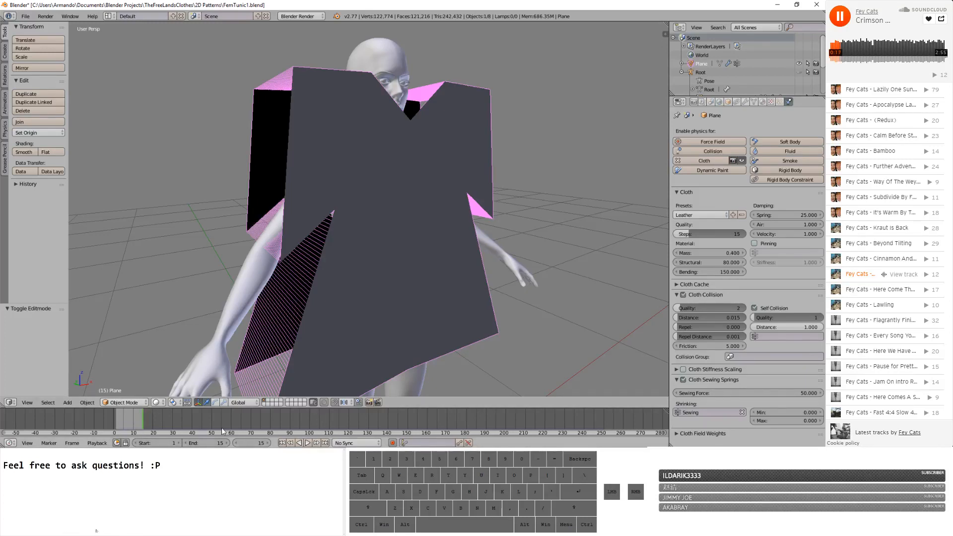
left_click(307, 442)
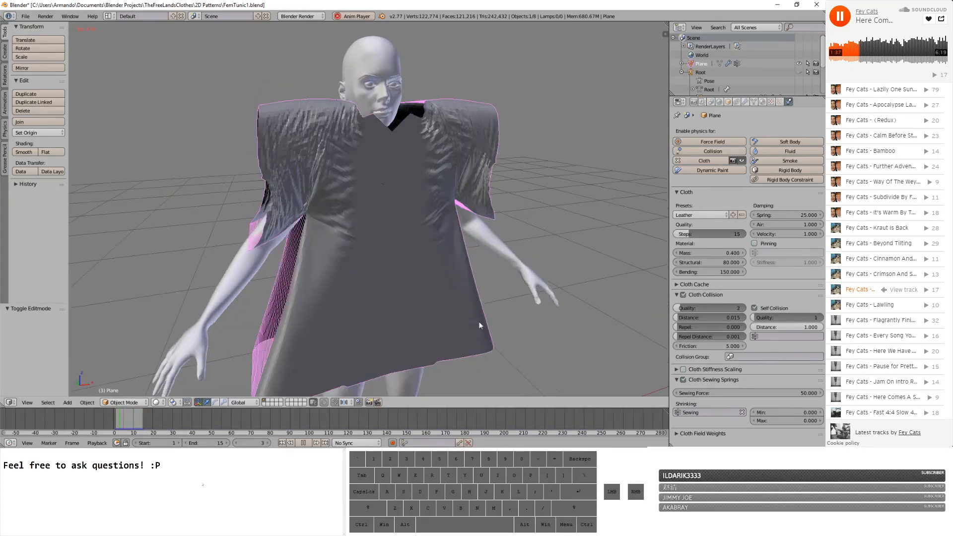
- Stop the simulation playback and go to the last frame with the tunic seen from the side
middle_click_drag(423, 324, 375, 365)
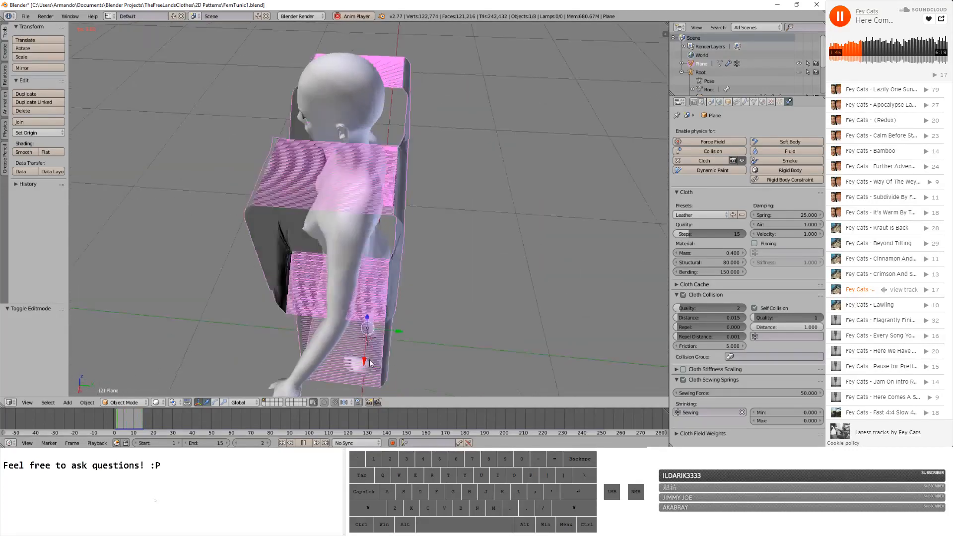
left_click(300, 443)
left_click(325, 443)
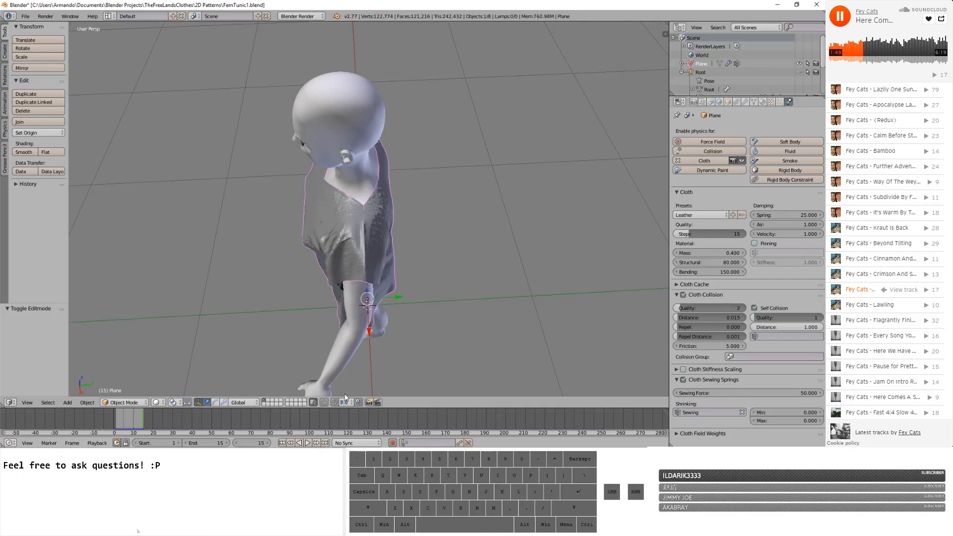
- Go back frame by frame to frame 10 and examine the shoulder seam up close
scroll(419, 220, "up", 6)
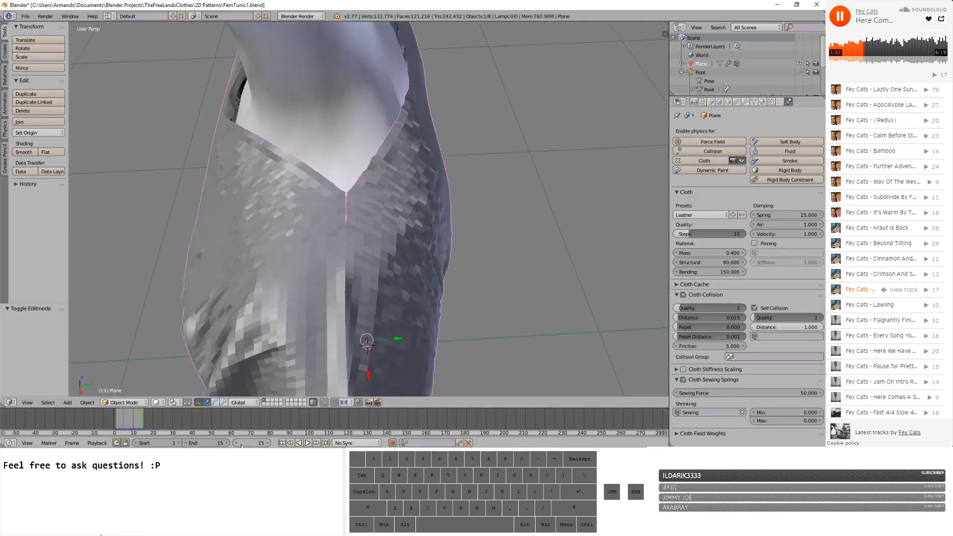
left_click(237, 443)
left_click(236, 443)
left_click(236, 443)
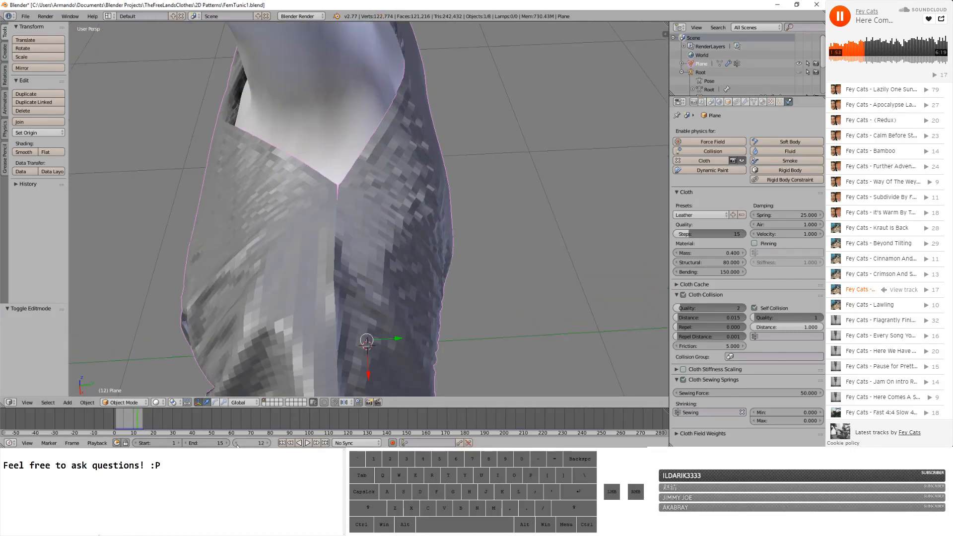
left_click(237, 442)
left_click(237, 443)
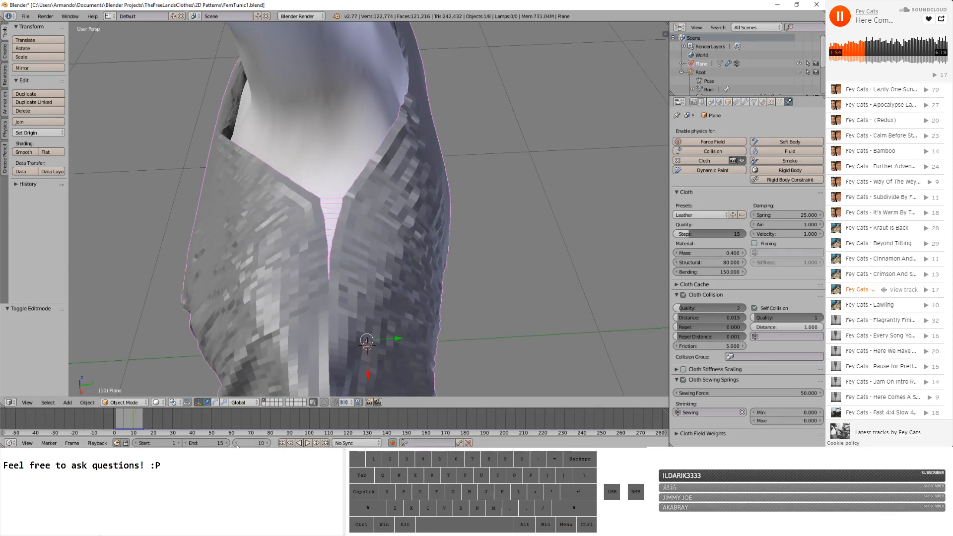
- Advance frame by frame to frame 16 and examine how the front of the tunic settles on the torso
left_click(268, 443)
middle_click_drag(469, 263, 529, 210)
scroll(533, 218, "down", 3)
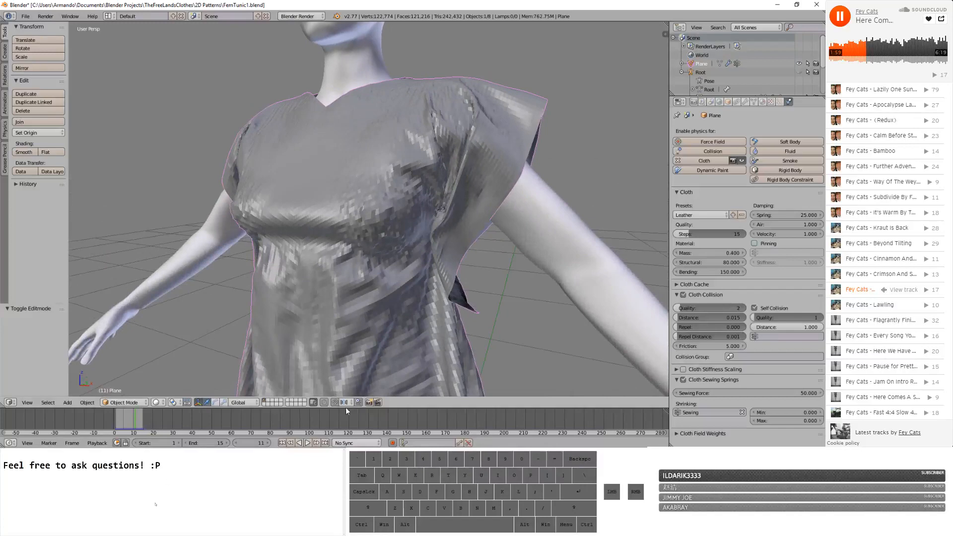
left_click(268, 442)
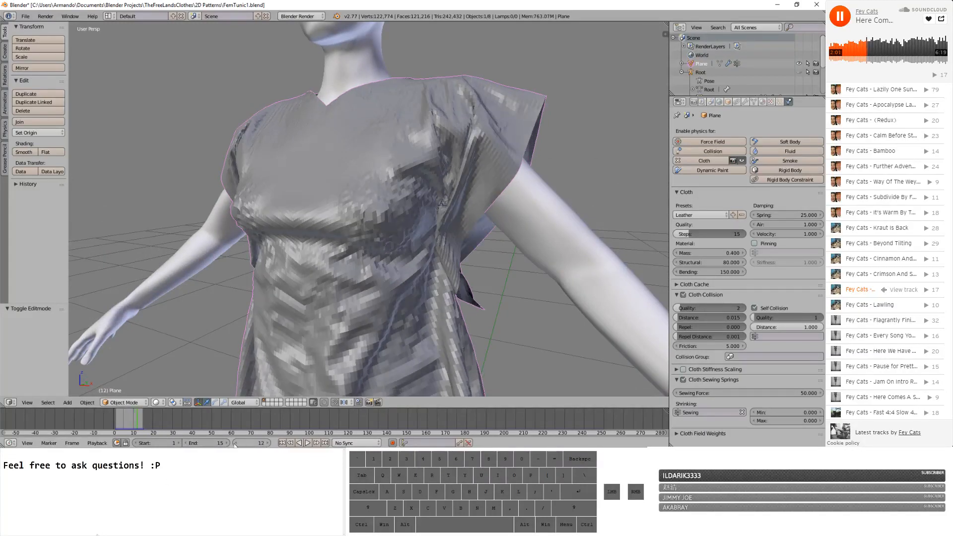
left_click(268, 443)
left_click(269, 443)
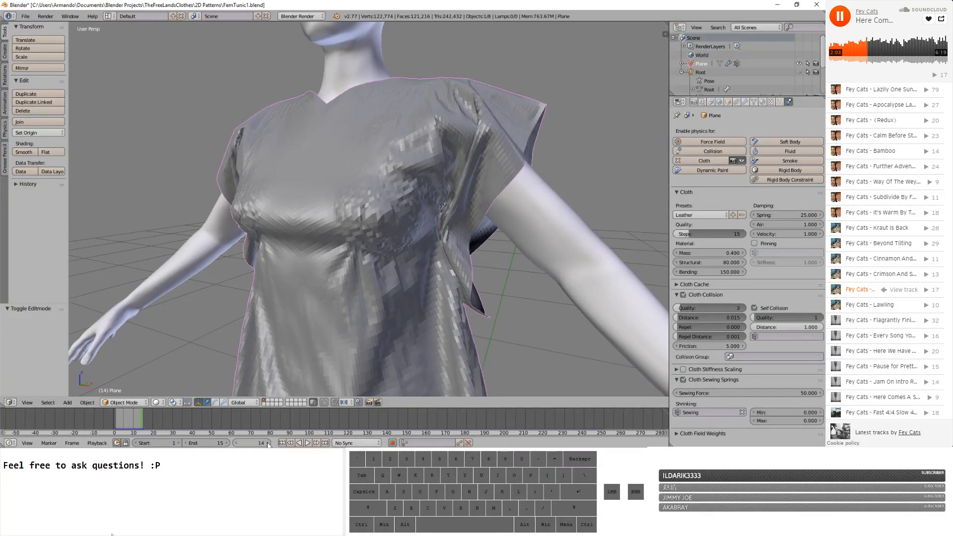
left_click(268, 444)
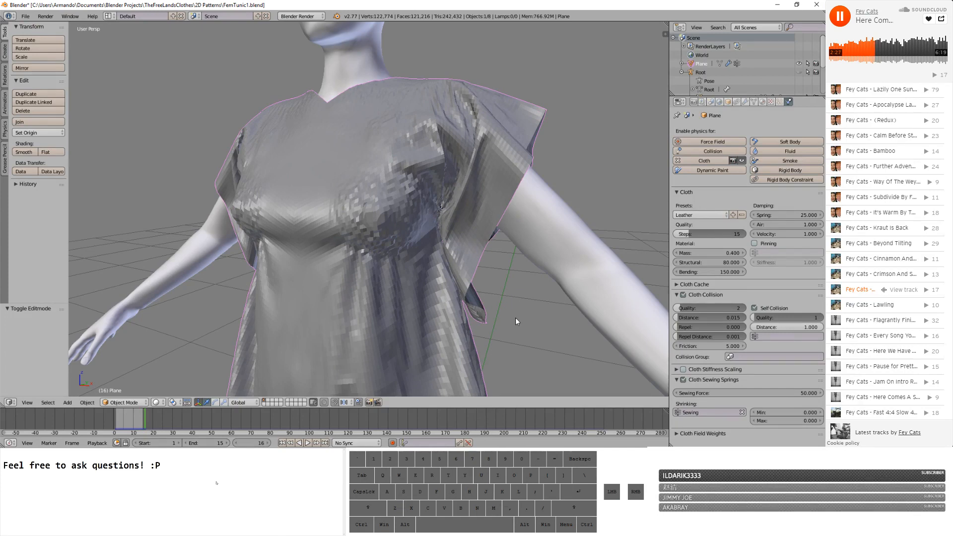
- Examine the whole tunic from behind and from the front while going back to frame 9
scroll(368, 352, "down", 7)
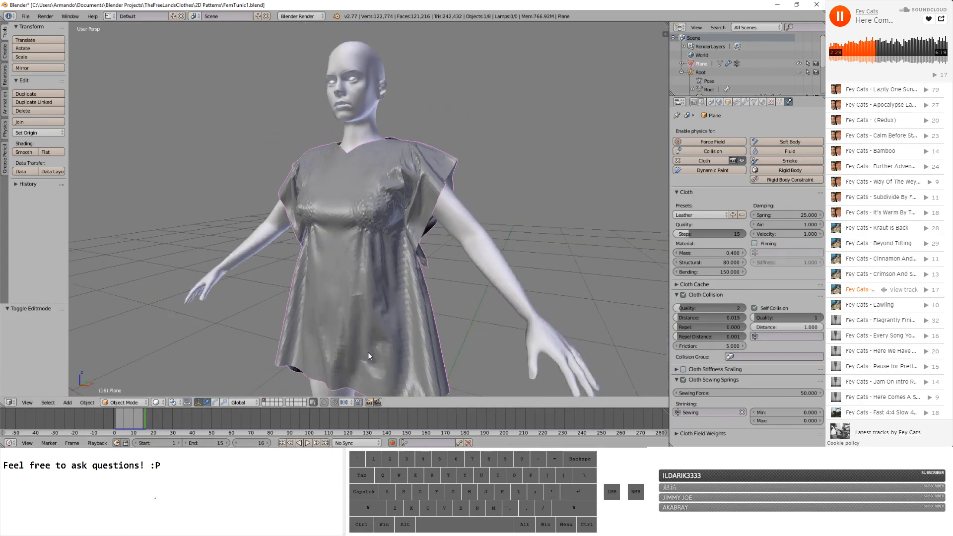
middle_click_drag(427, 356, 510, 376)
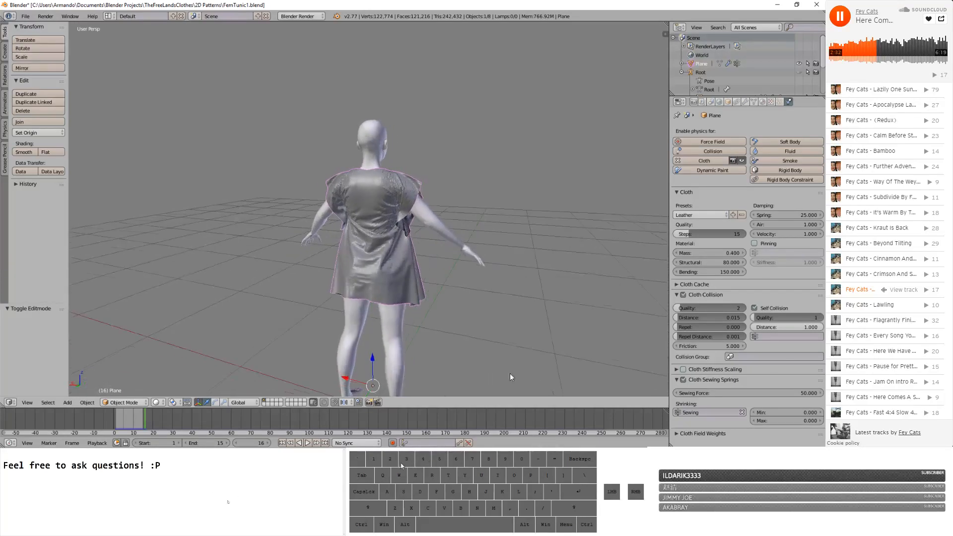
left_click(238, 443)
left_click_drag(238, 443, 236, 445)
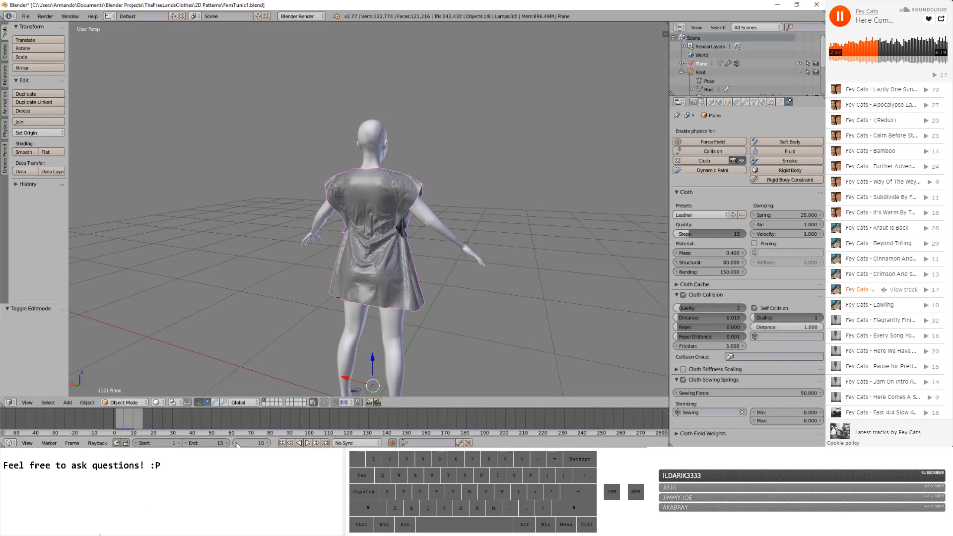
middle_click_drag(431, 340, 275, 356)
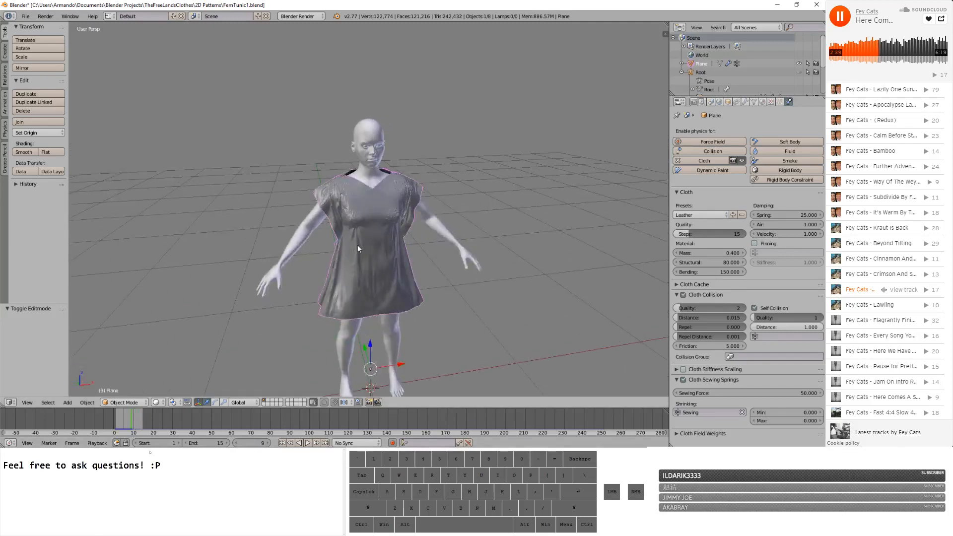
- Set the animation's end frame to 30 and continue the cloth simulation
left_click(216, 442)
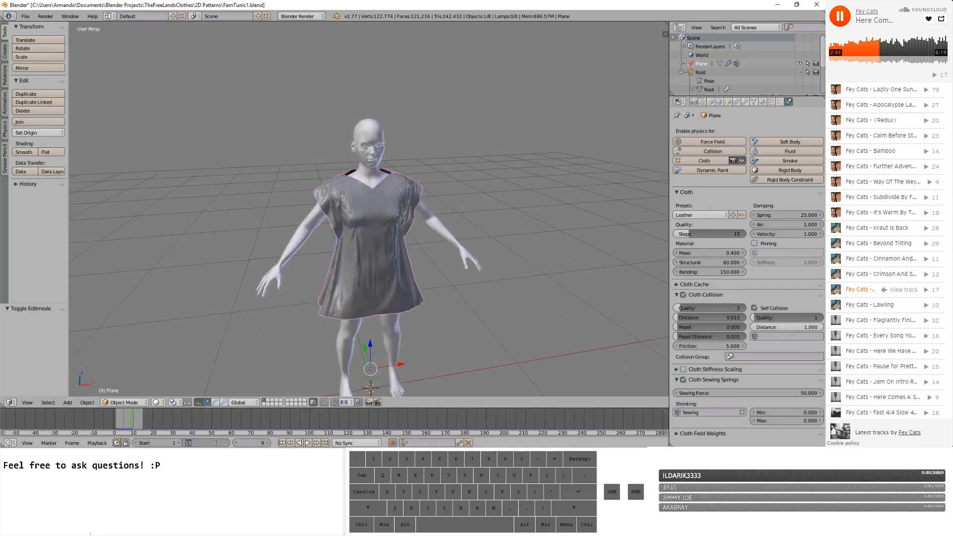
type("30")
key("Return")
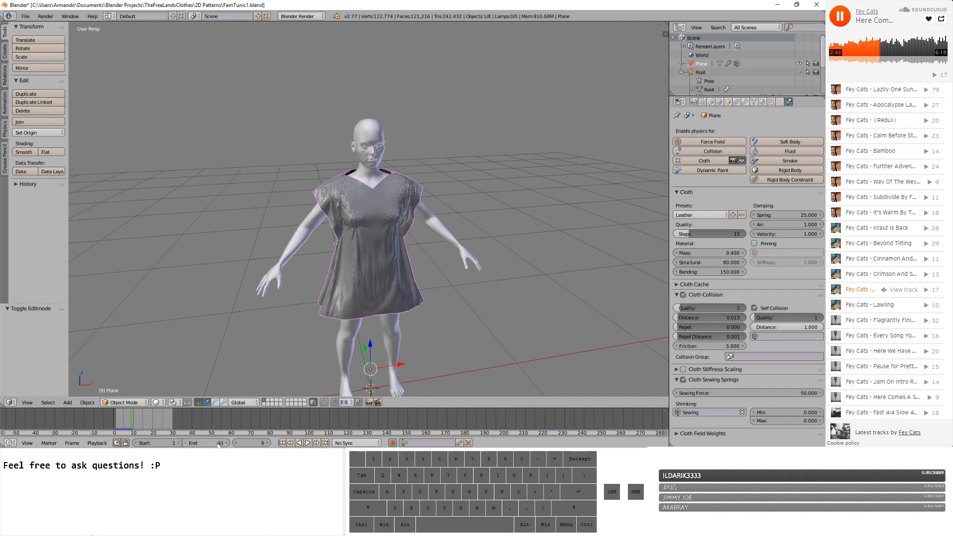
left_click(308, 443)
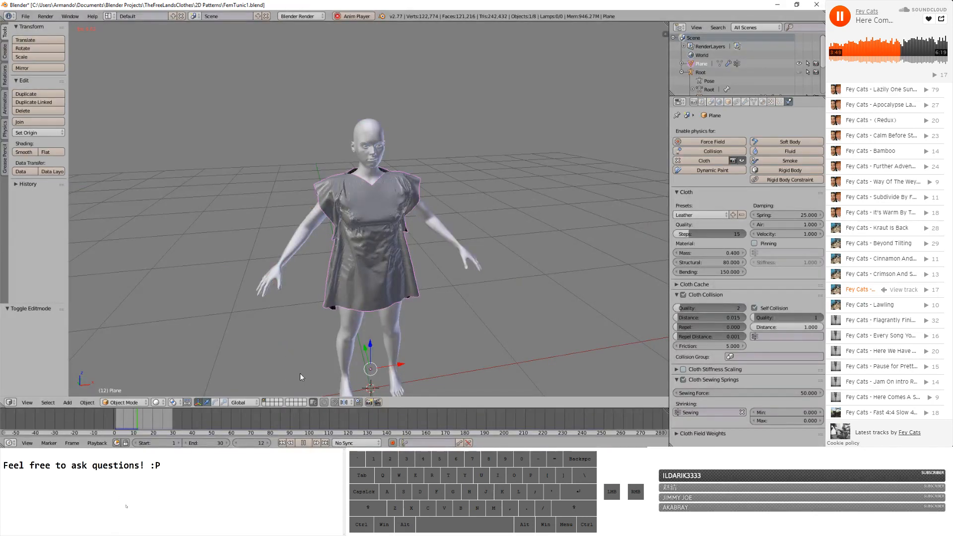
- Stop the playback and save the project as a new file named FemTunic3.blend
left_click(302, 443)
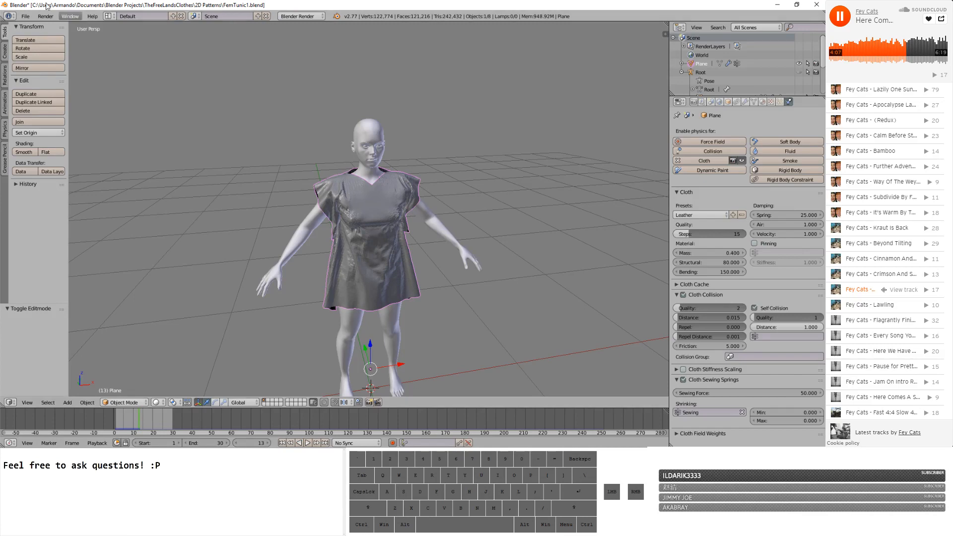
left_click(22, 17)
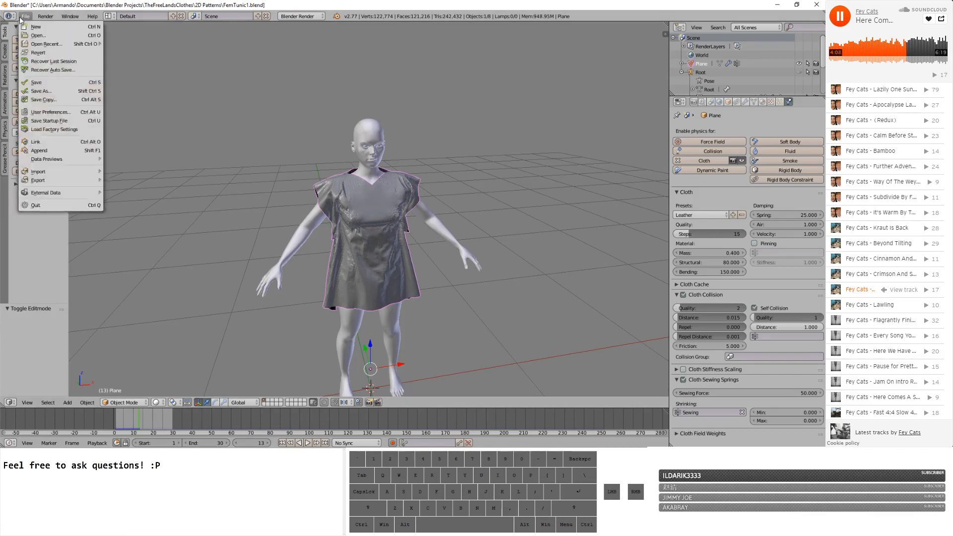
left_click(51, 88)
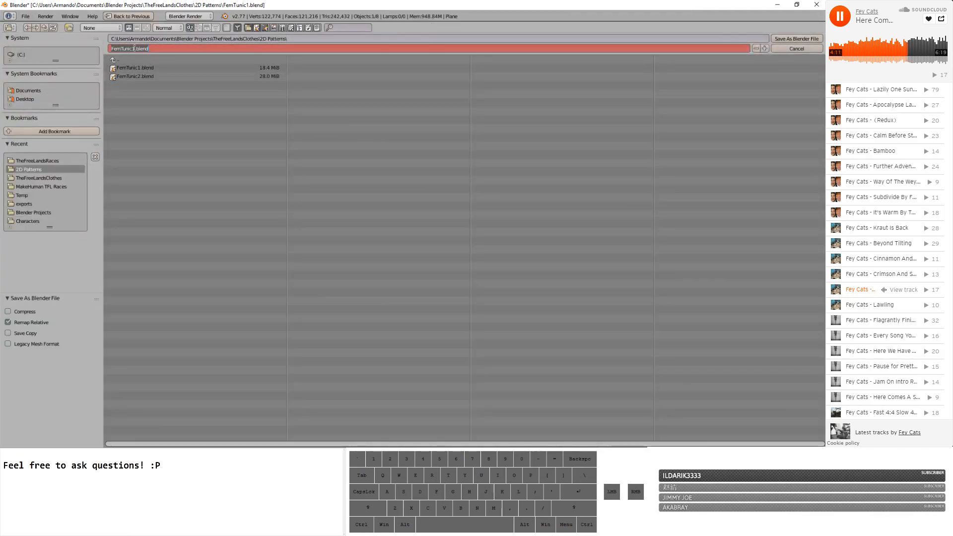
key("BackSpace")
type("3")
left_click(785, 39)
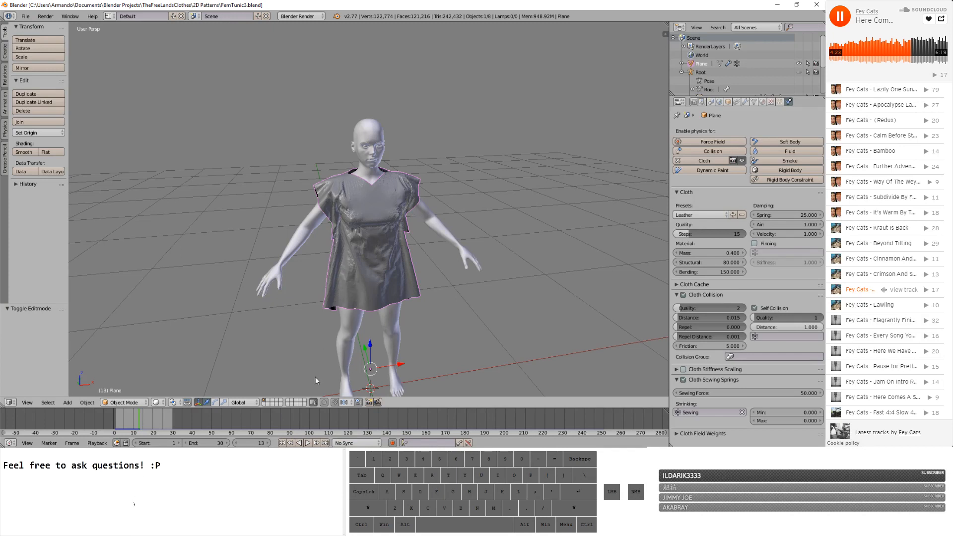
- Resume the cloth simulation of the tunic and stop it near the last frame
left_click(300, 444)
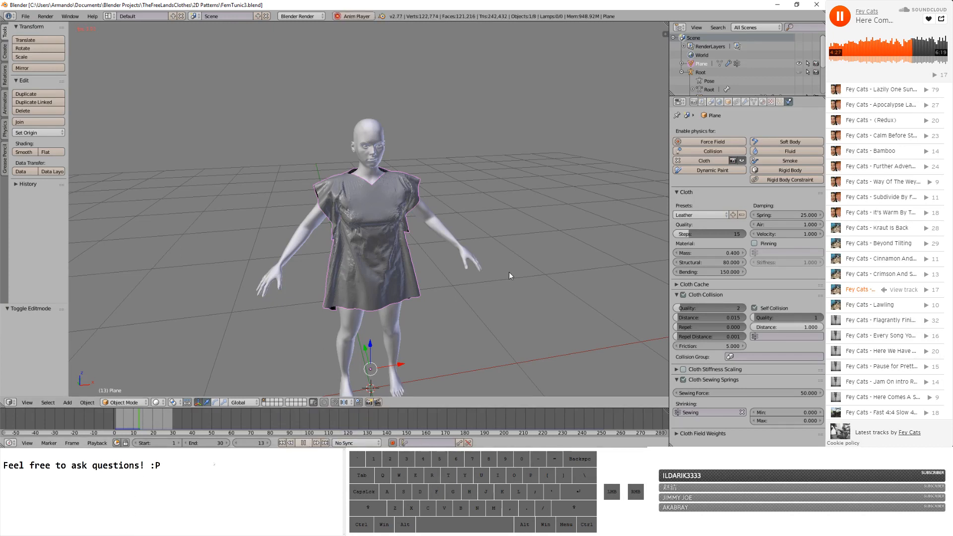
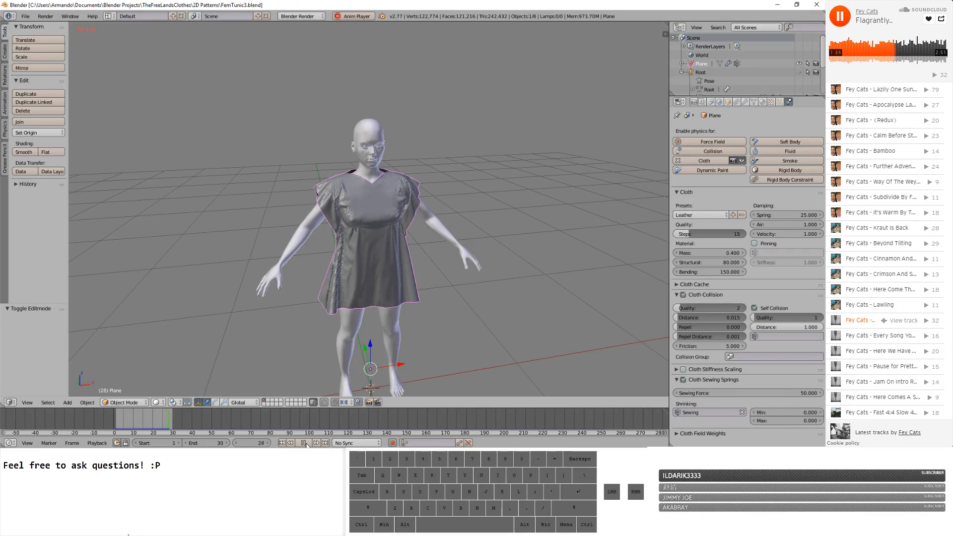
left_click(304, 443)
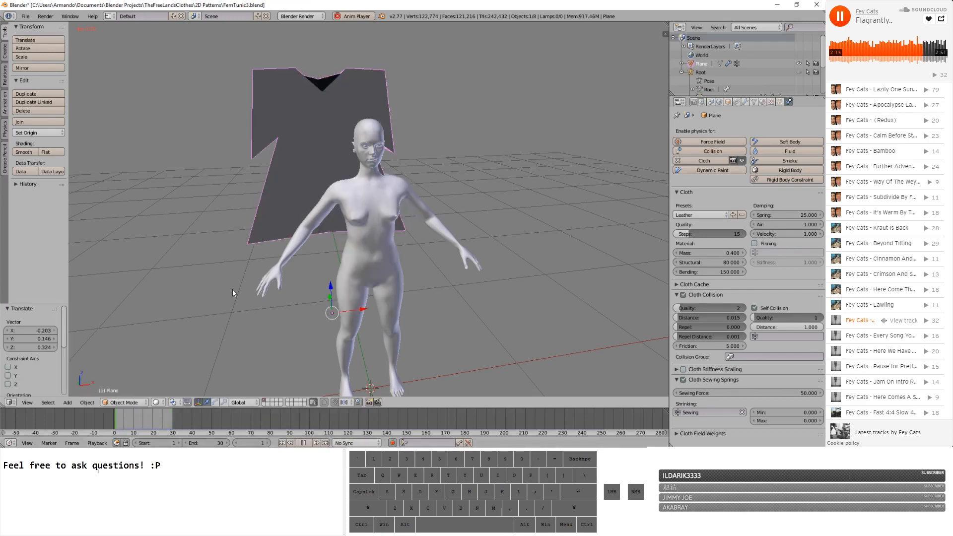
- Undo the accidental move of the tunic pattern, stop the playback and save the file
key("ctrl")
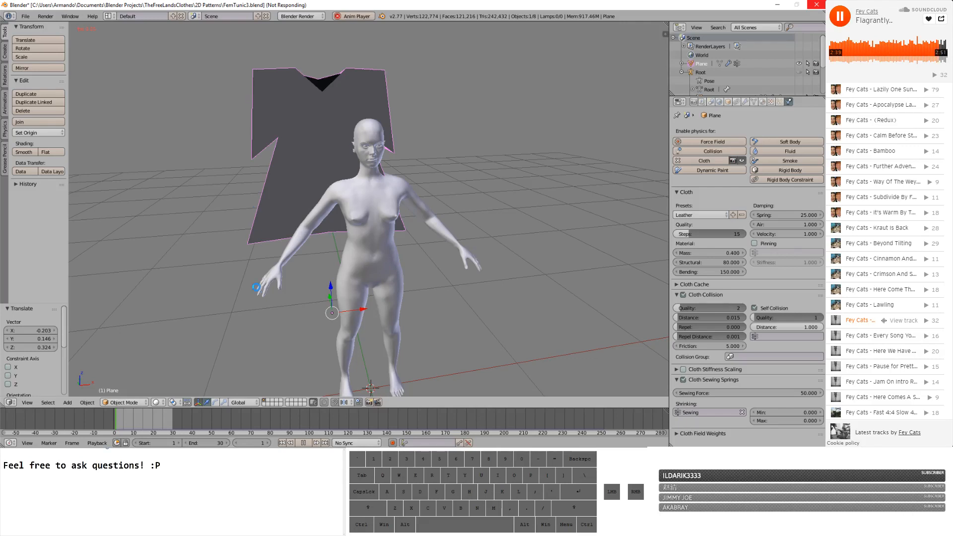
left_click(303, 442)
left_click(303, 442)
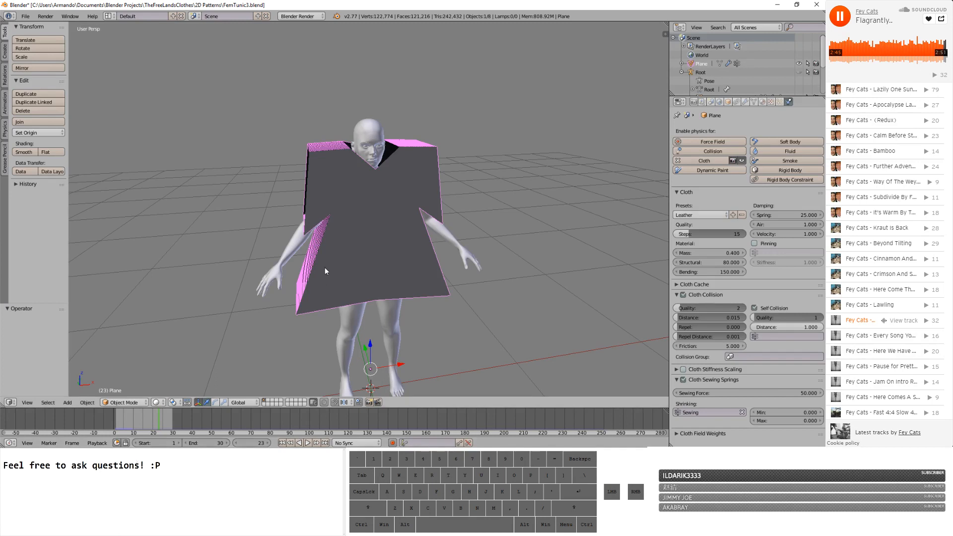
left_click(28, 19)
left_click(29, 83)
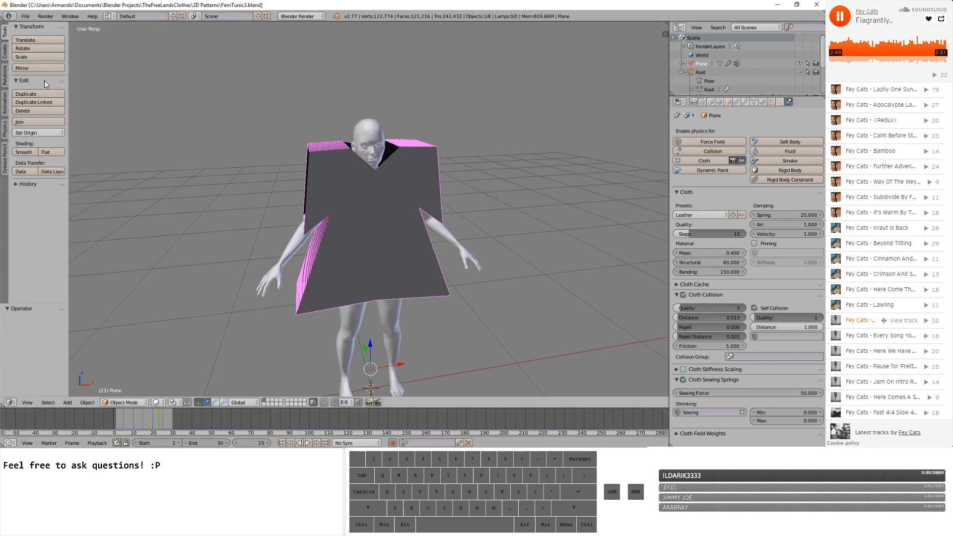
- Reopen the recent file FemTunic1.blend with the unsubdivided tunic pattern
left_click(23, 17)
mouse_move(46, 44)
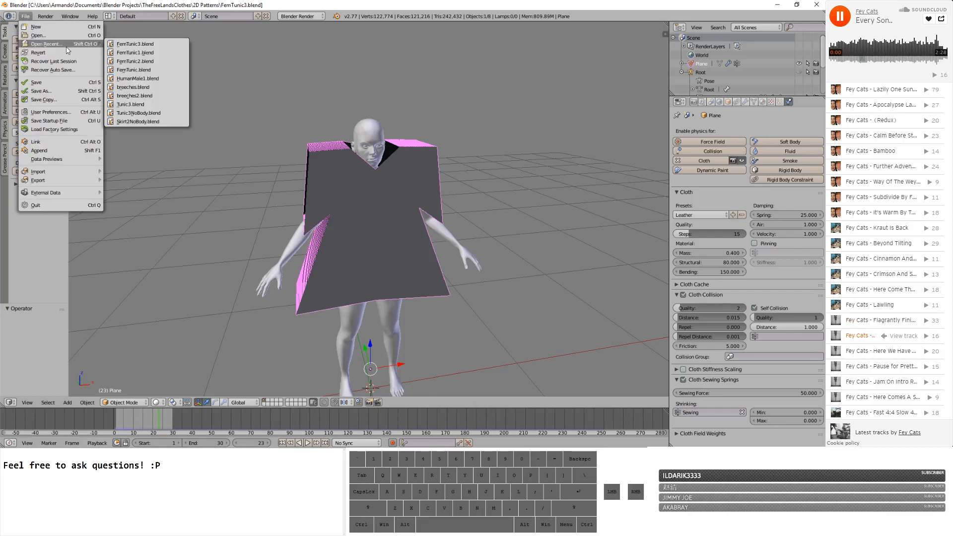
left_click(137, 53)
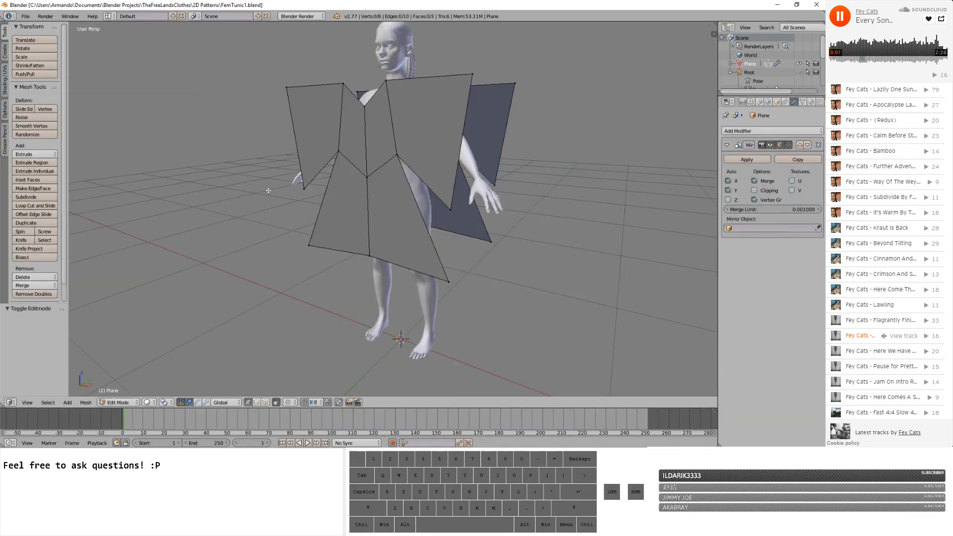
- Move the tunic pattern's underarm vertex outward by about 0.052 along the X axis
middle_click_drag(302, 190, 333, 184)
key("c")
scroll(469, 153, "up", 9)
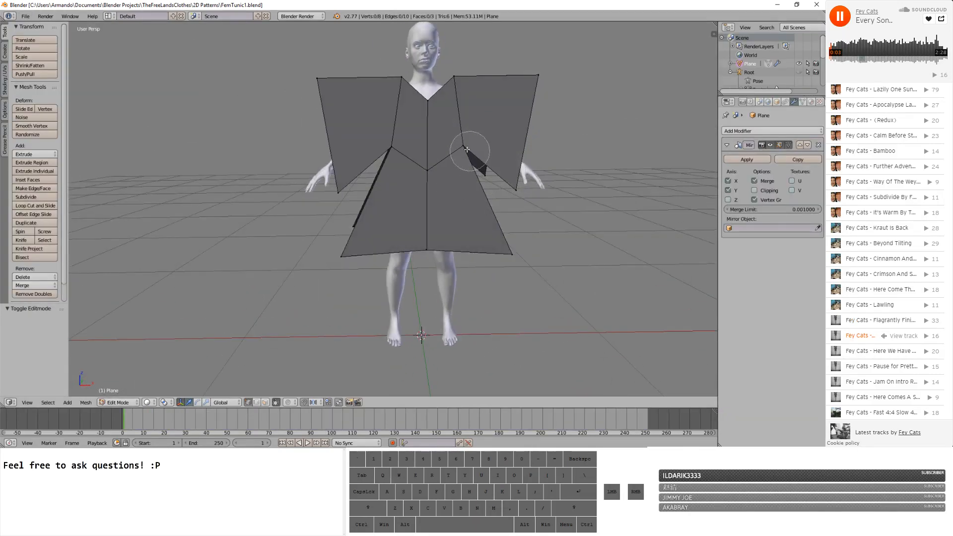
left_click(464, 140)
key("Escape")
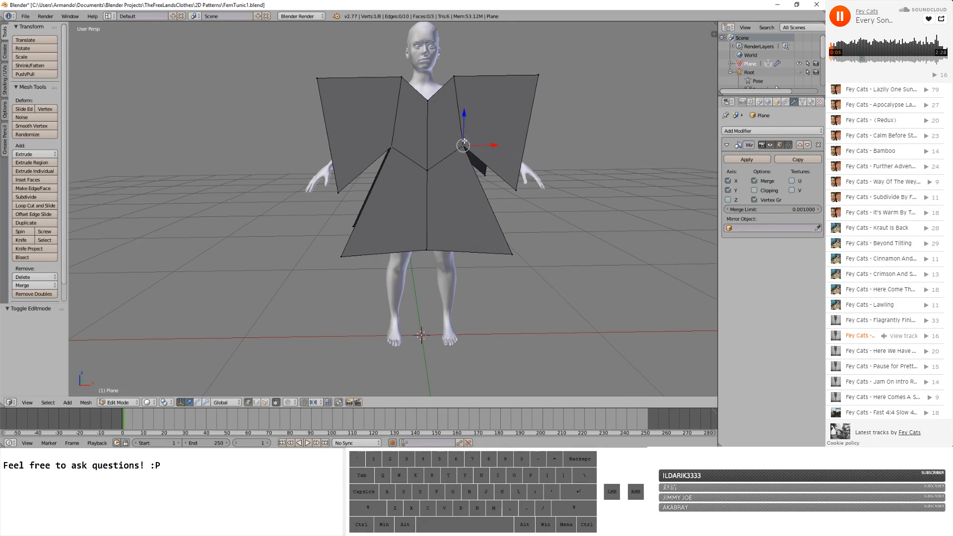
key("g")
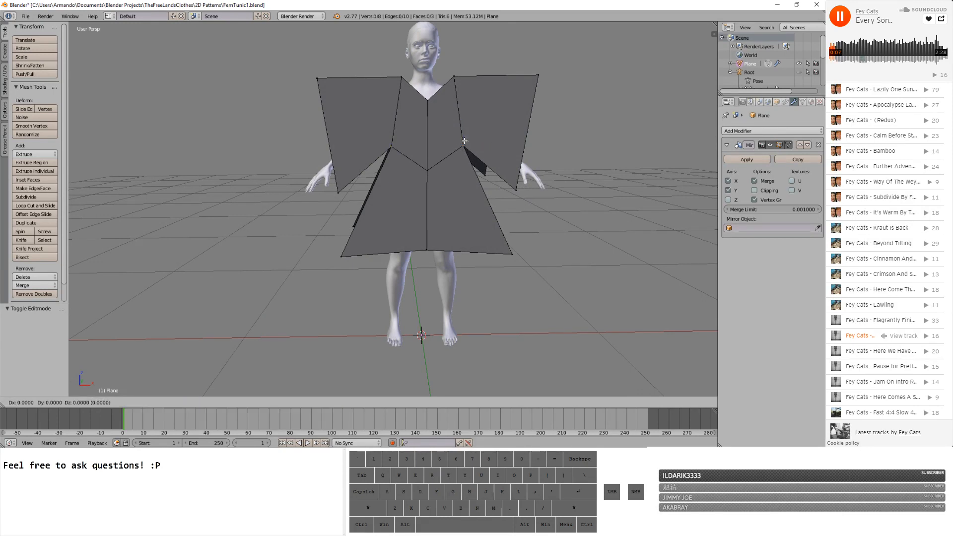
key("x")
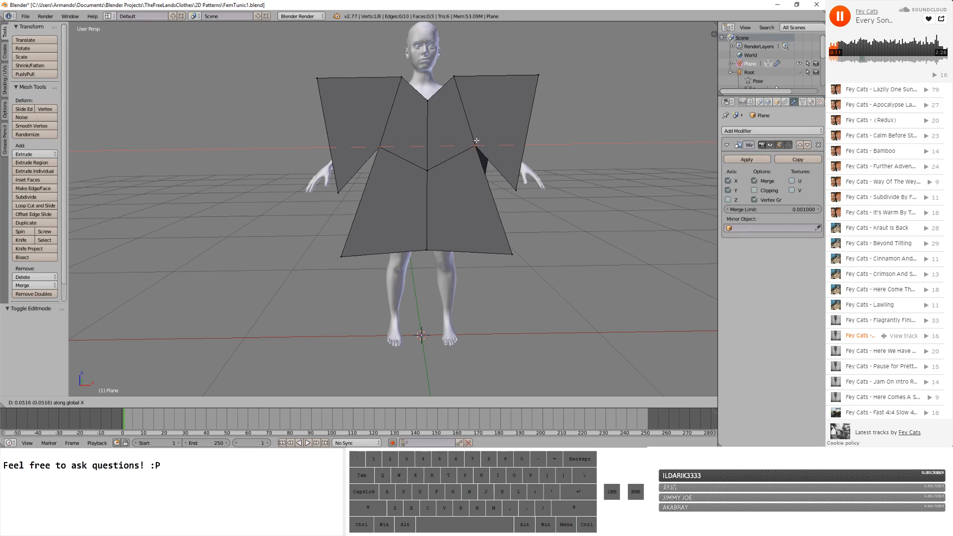
left_click(477, 141)
middle_click_drag(486, 139, 471, 140)
key("c")
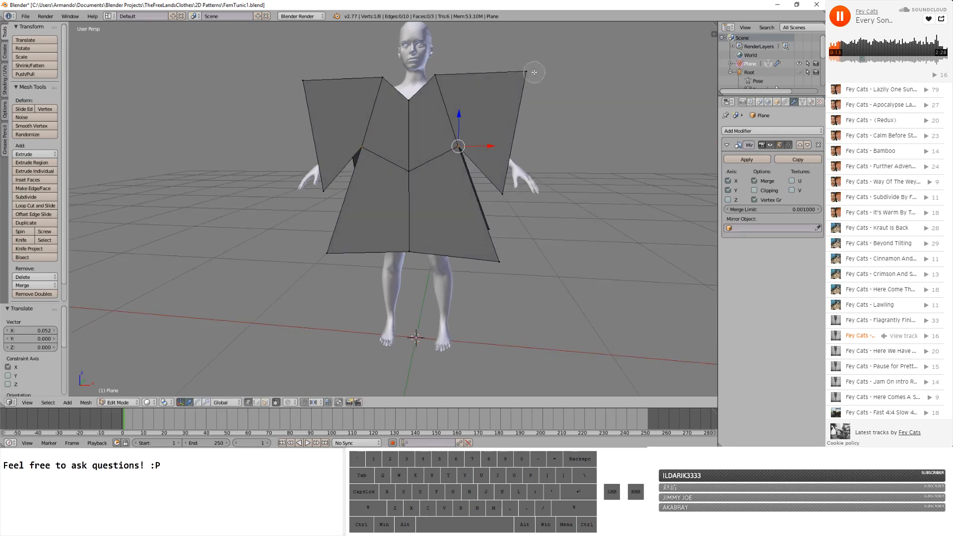
left_click(534, 73)
key("Return")
key("g")
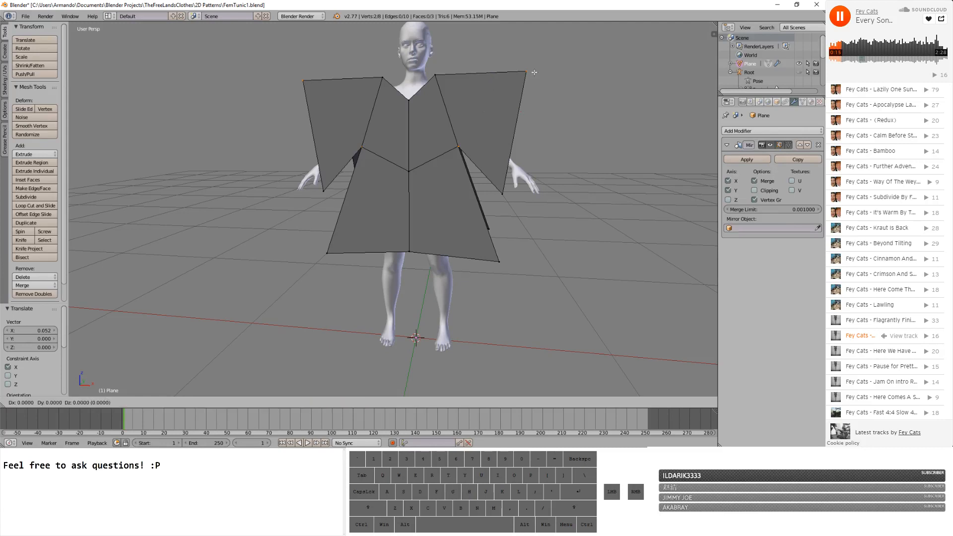
key("x")
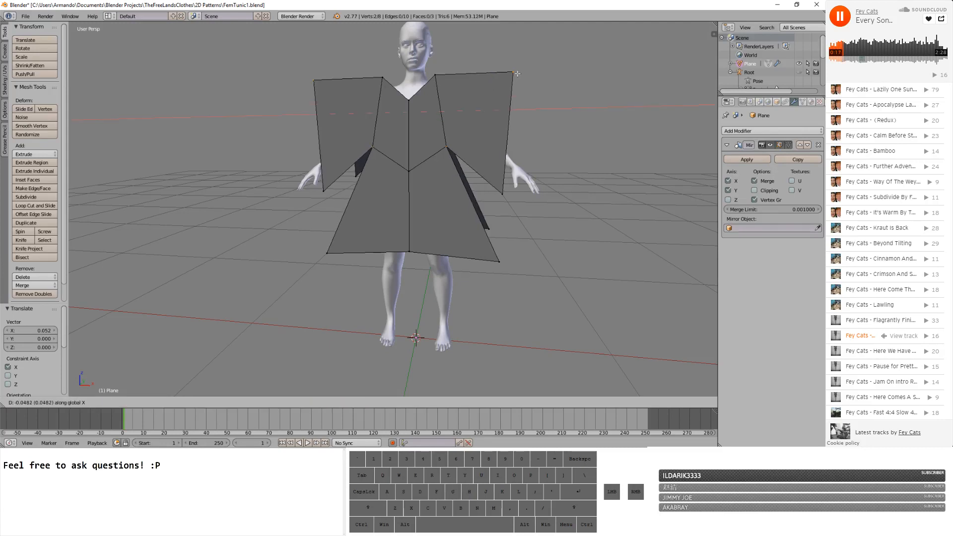
left_click(520, 76)
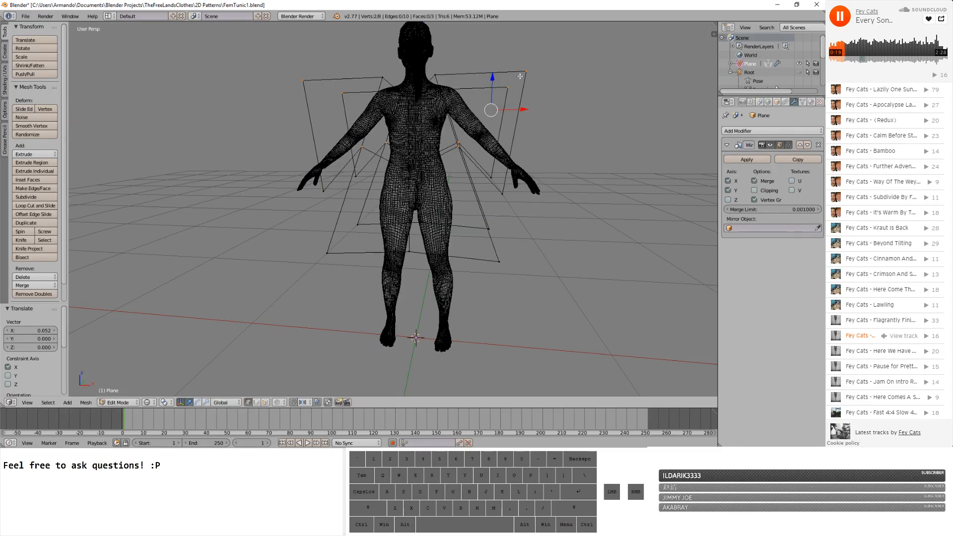
key("a")
key("a")
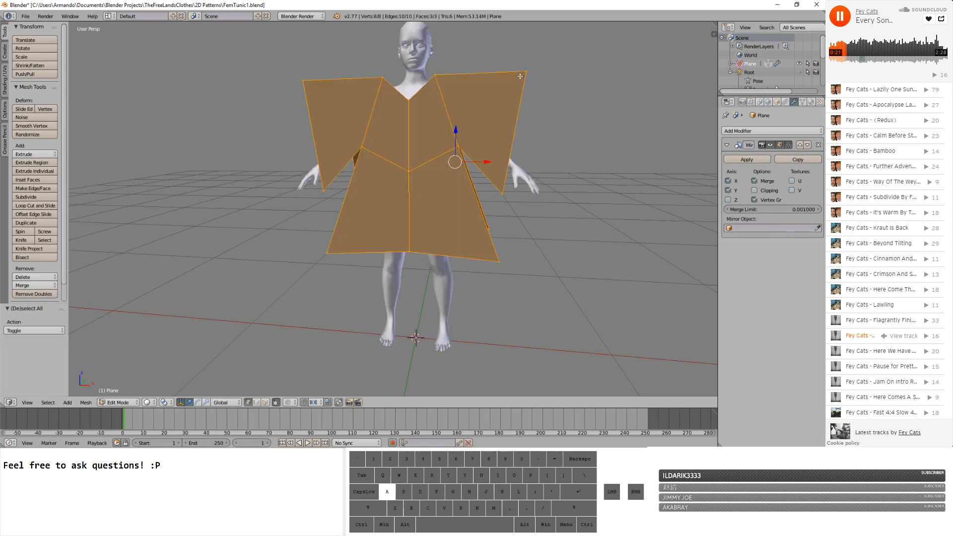
- Move the sleeve's upper outer corner inward by about 0.109 along X and down by about 0.145 along Z
left_click(535, 71)
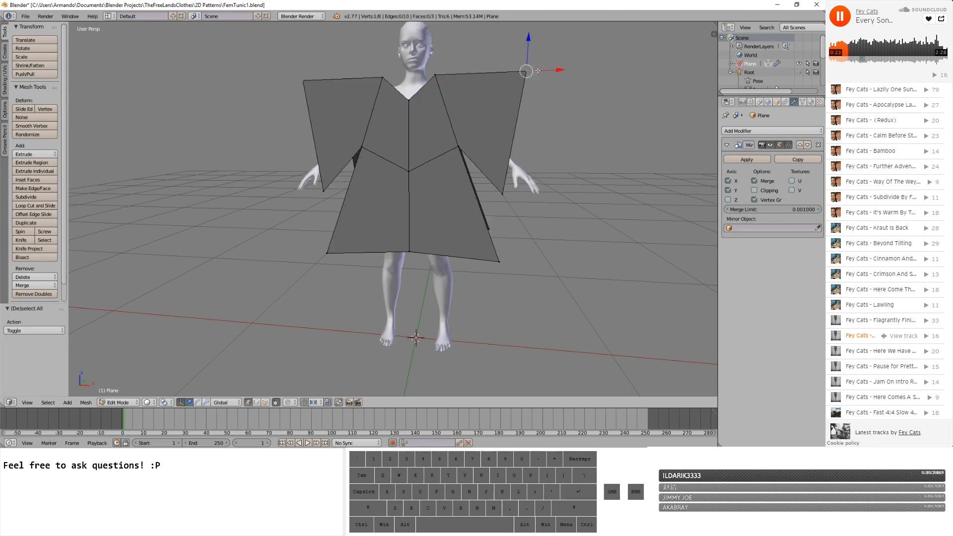
key("g")
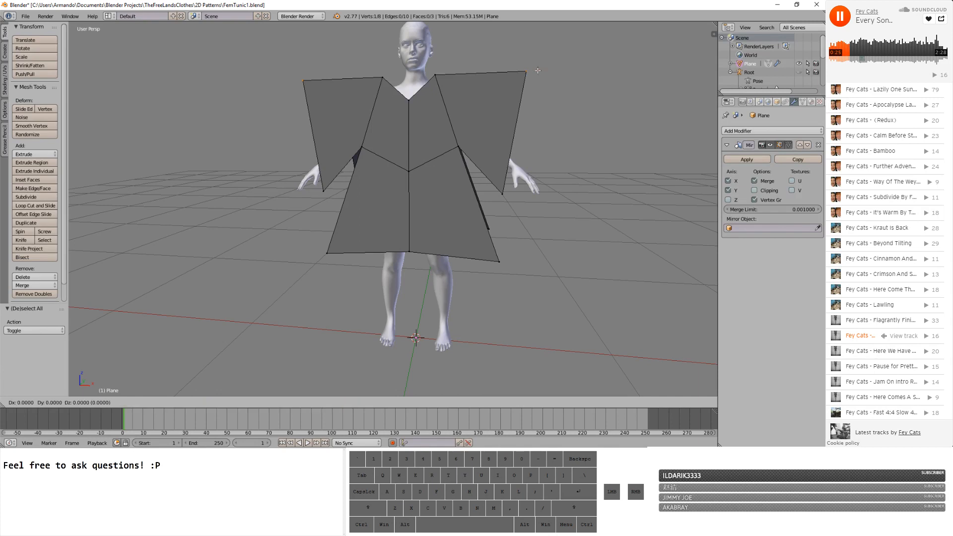
key("x")
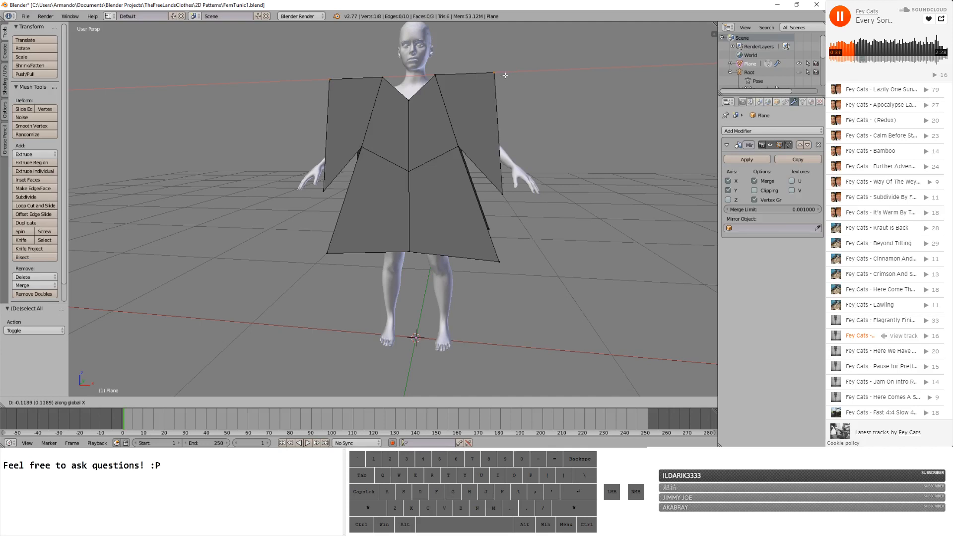
left_click(507, 75)
key("g")
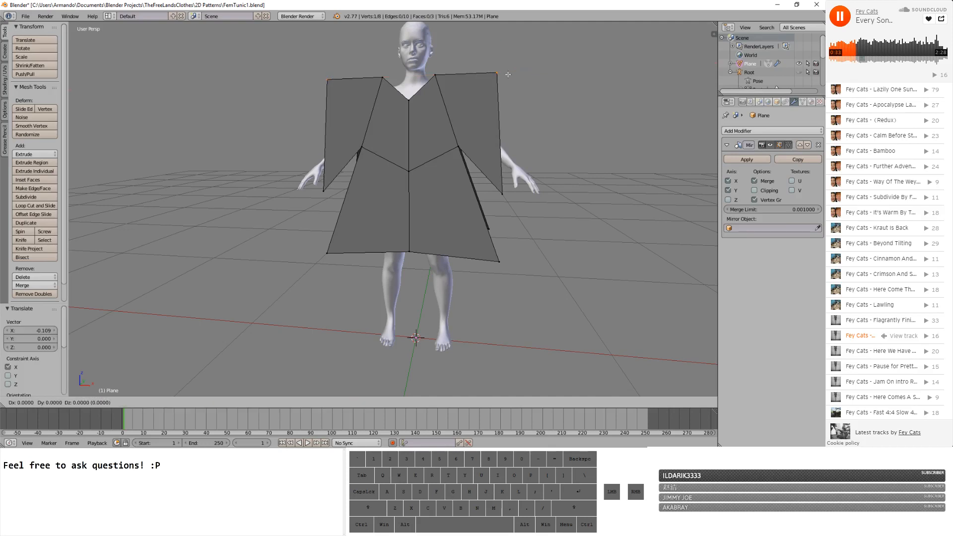
key("z")
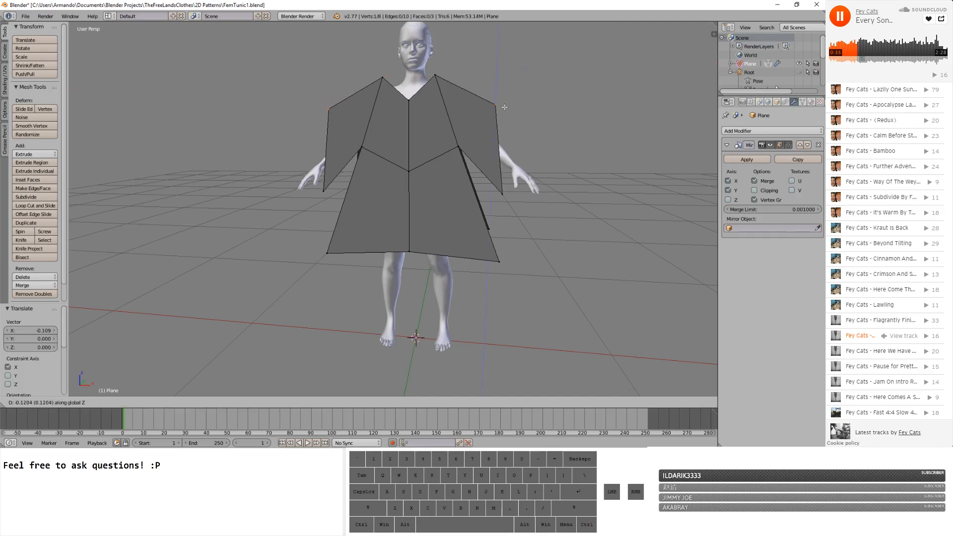
left_click(500, 112)
mouse_move(500, 113)
middle_mouse_down()
mouse_move(501, 133)
mouse_move(502, 119)
middle_mouse_up()
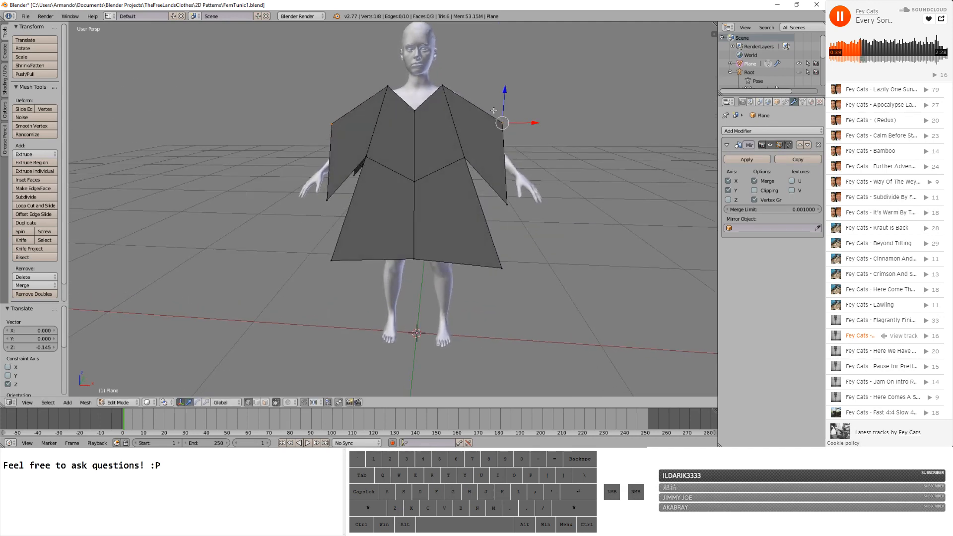
- Move the neckline's shoulder vertex outward by about 0.043 along X and up by about 0.031 along Z
left_click(445, 80)
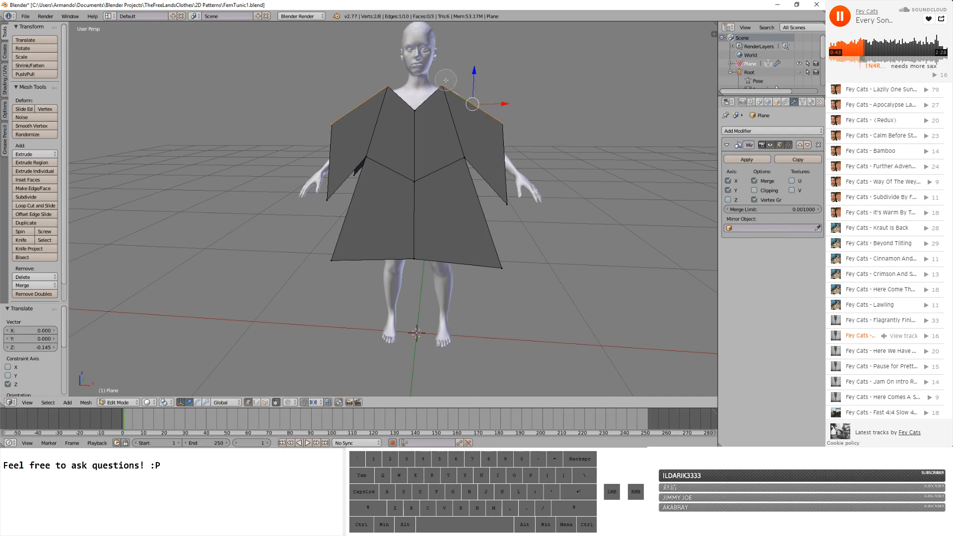
key("a")
key("a")
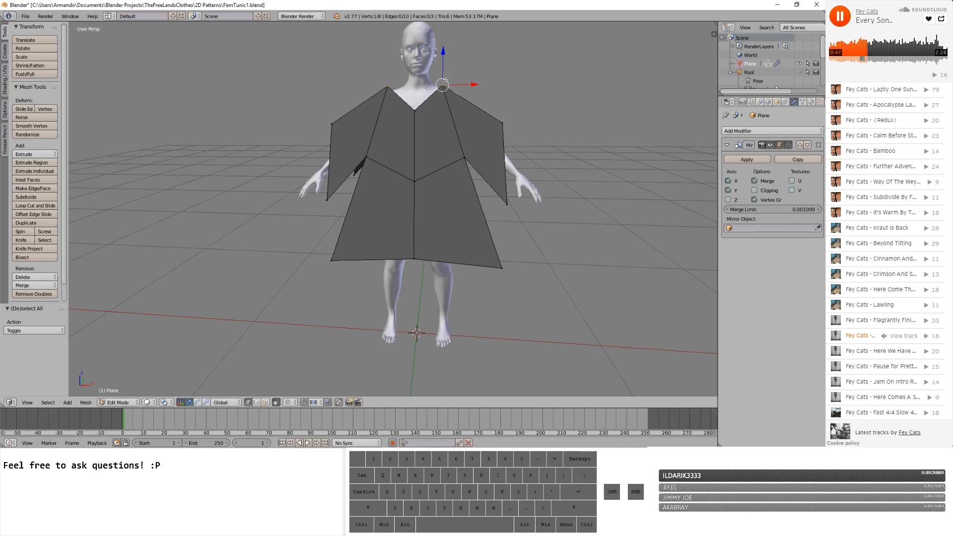
key("g")
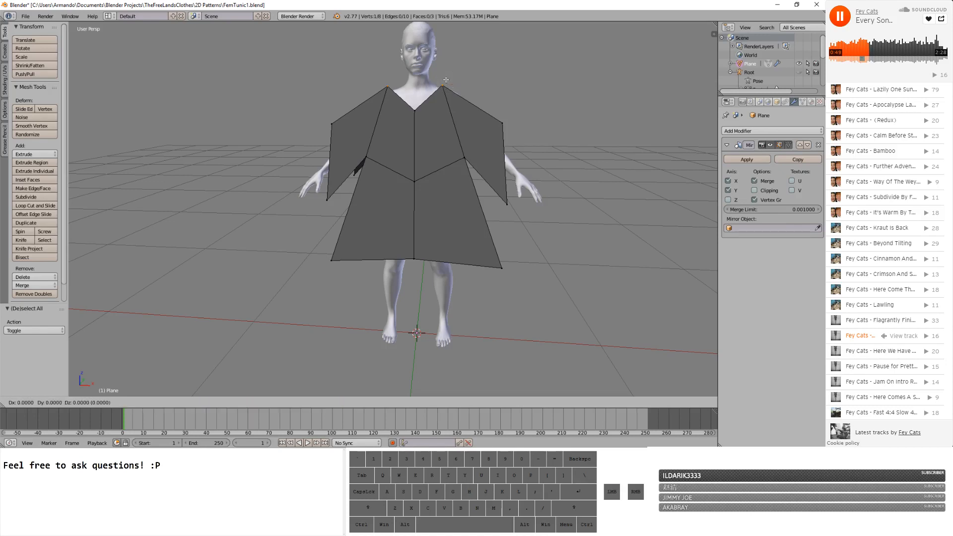
key("x")
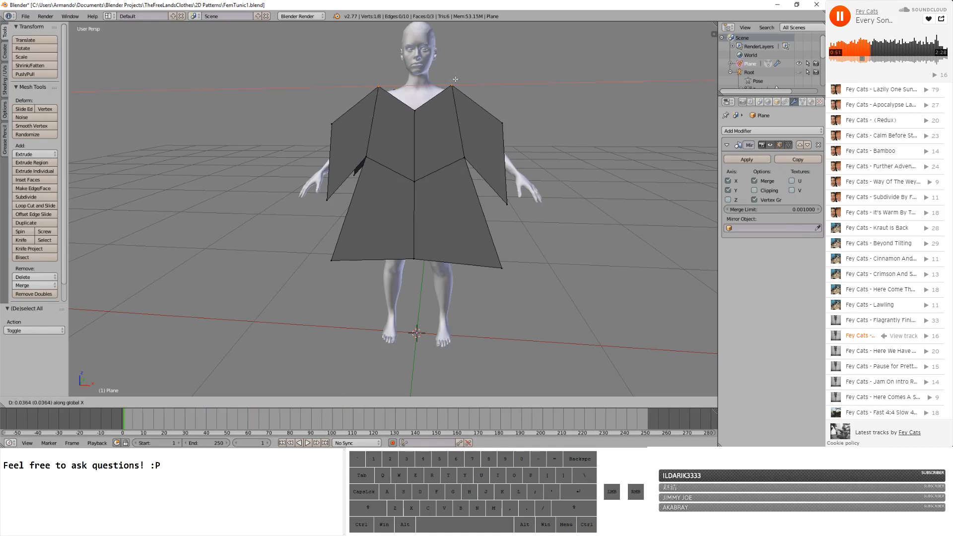
left_click(457, 79)
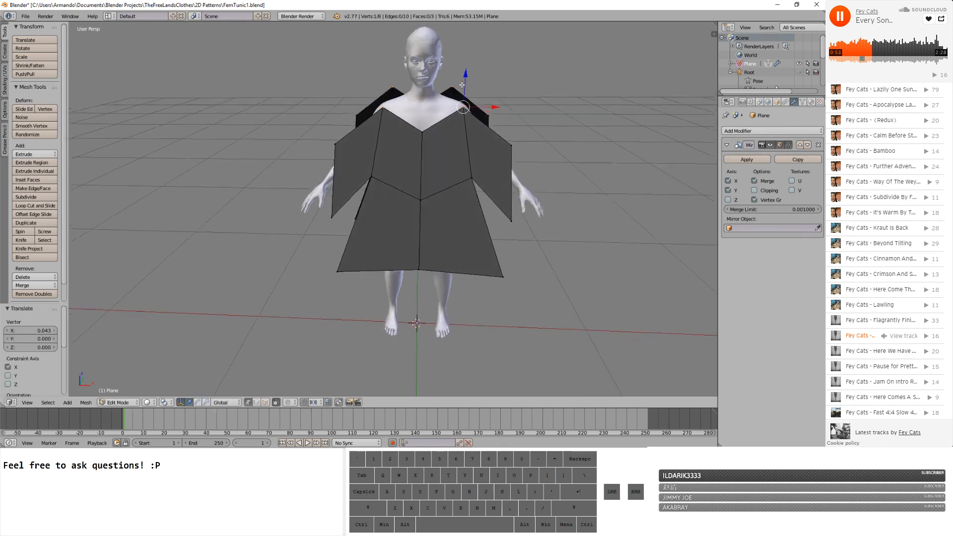
key("g")
key("z")
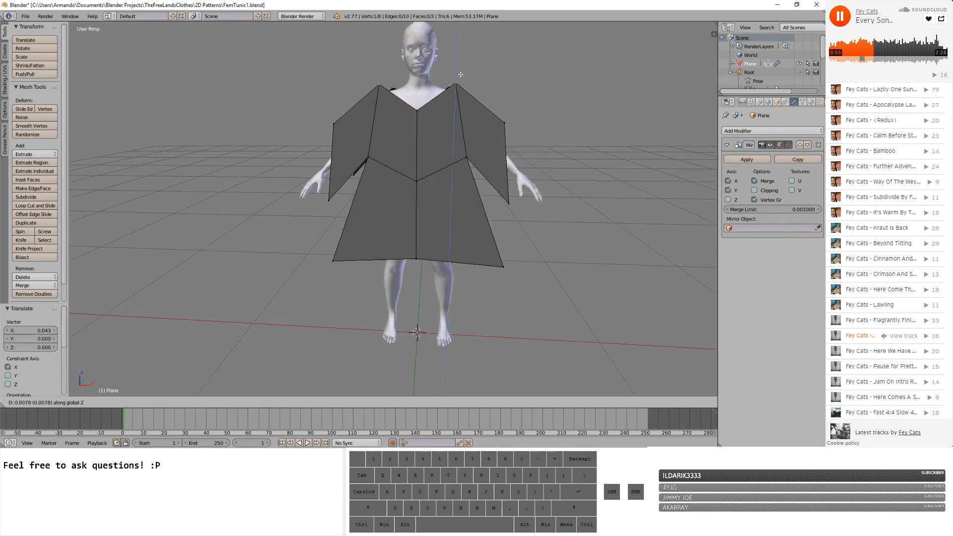
left_click(461, 70)
mouse_move(461, 69)
middle_mouse_down()
mouse_move(490, 73)
mouse_move(444, 69)
mouse_move(456, 66)
middle_mouse_up()
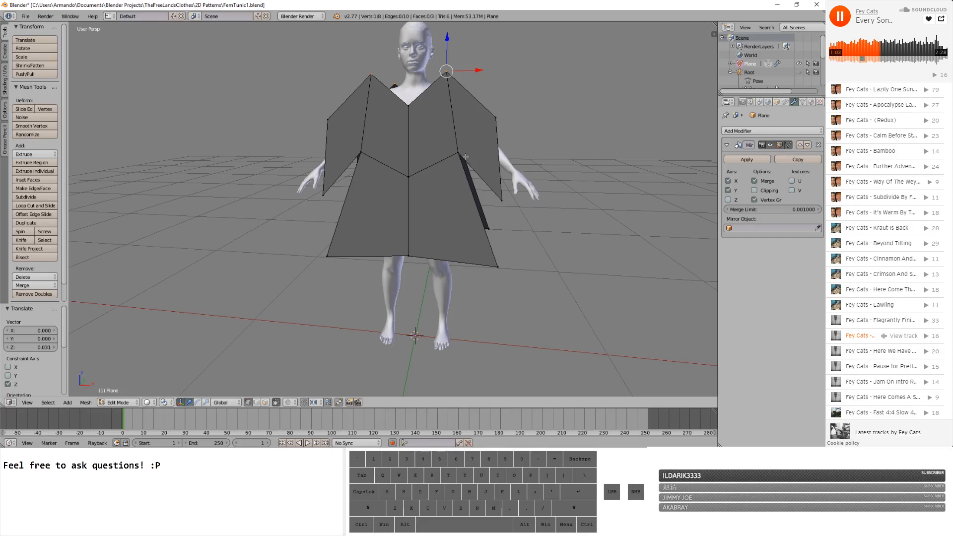
- Raise the tunic's underarm vertex by about 0.007 along the Z axis
middle_click_drag(465, 157, 471, 150)
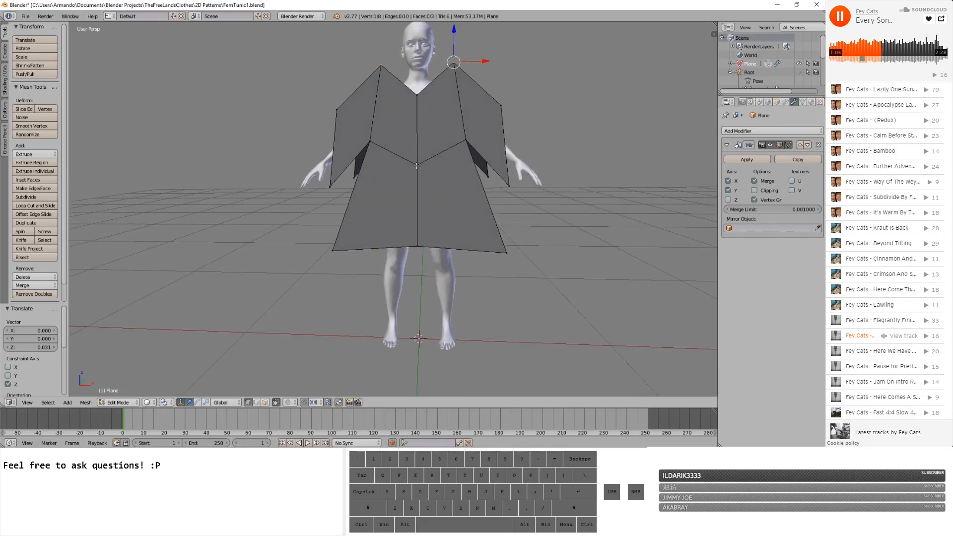
left_click(464, 133, "shift")
key("a")
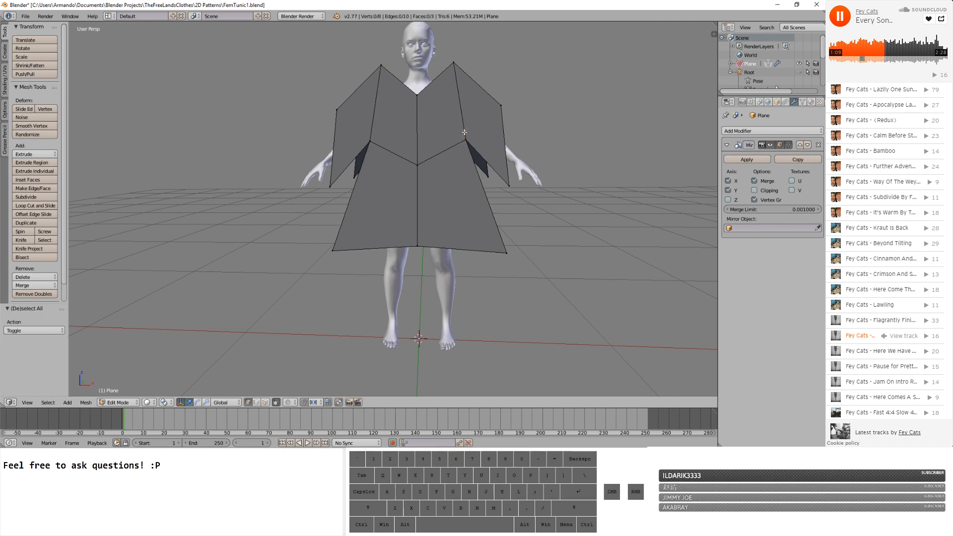
key("a")
key("a")
left_click(471, 139)
key("Return")
key("g")
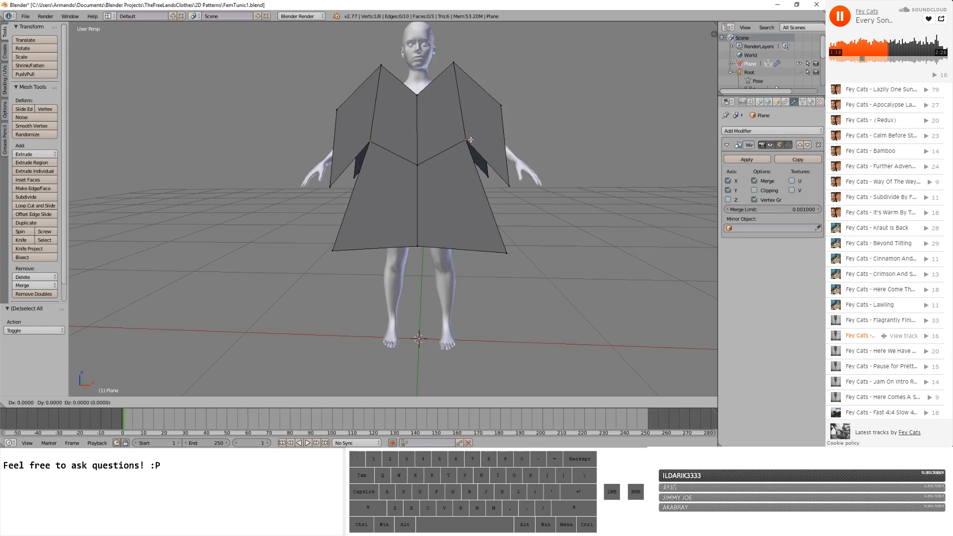
key("z")
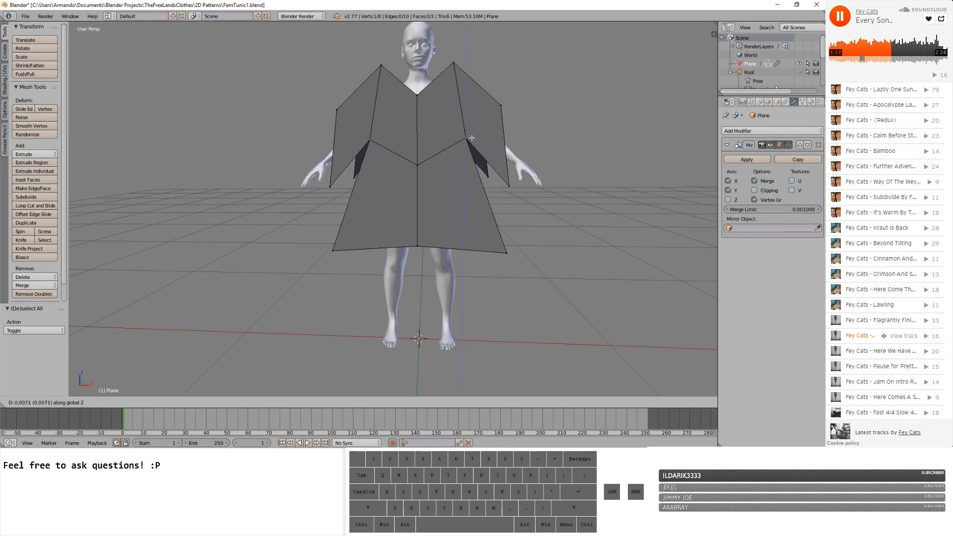
left_click(472, 138)
mouse_move(472, 138)
middle_mouse_down()
mouse_move(284, 152)
mouse_move(472, 146)
middle_mouse_up()
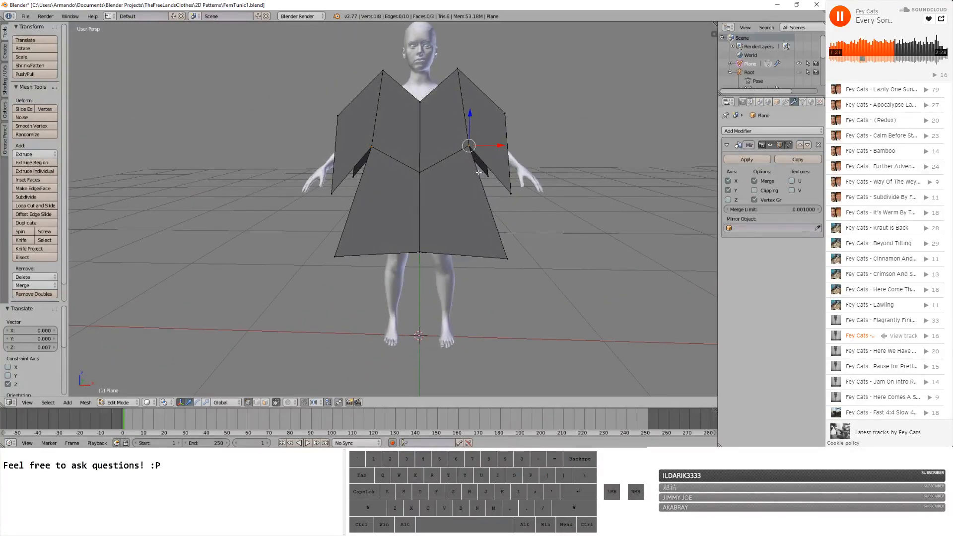
- Apply the tunic's Mirror modifier in Object Mode and return to Edit Mode
left_click(740, 160)
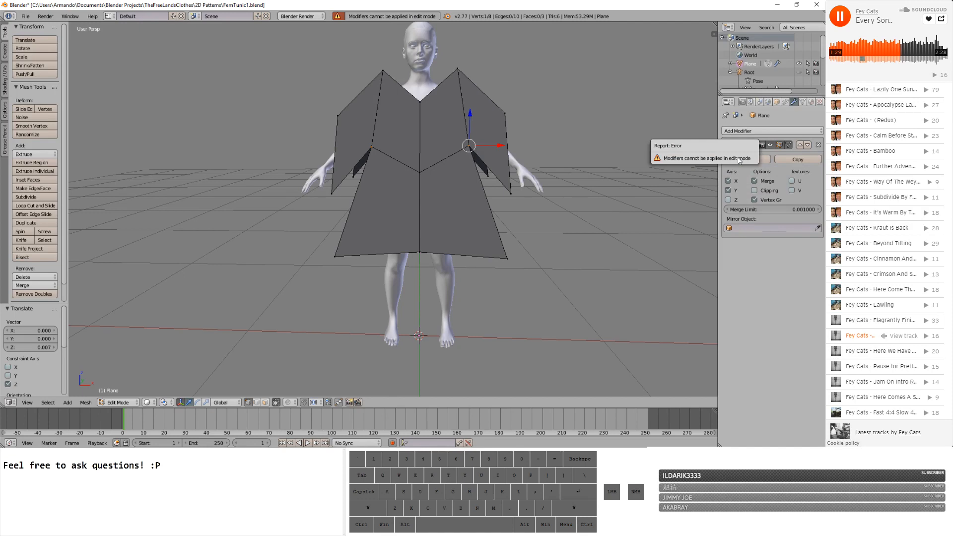
left_click(117, 402)
left_click(119, 392)
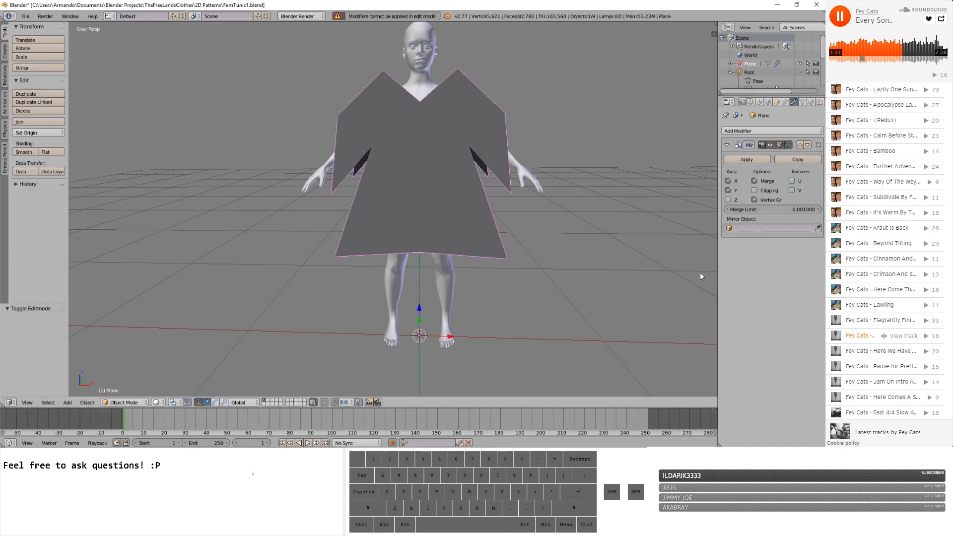
left_click(746, 158)
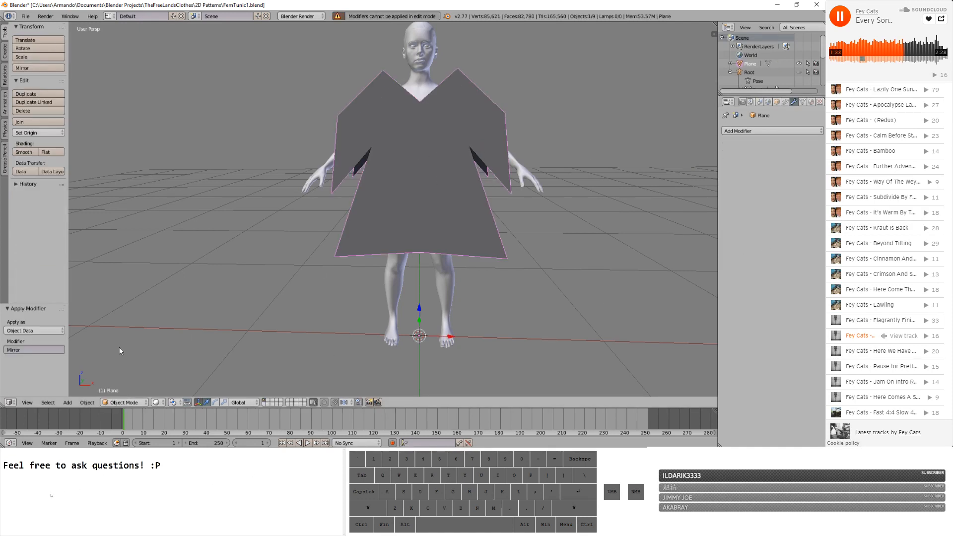
left_click(124, 402)
left_click(133, 386)
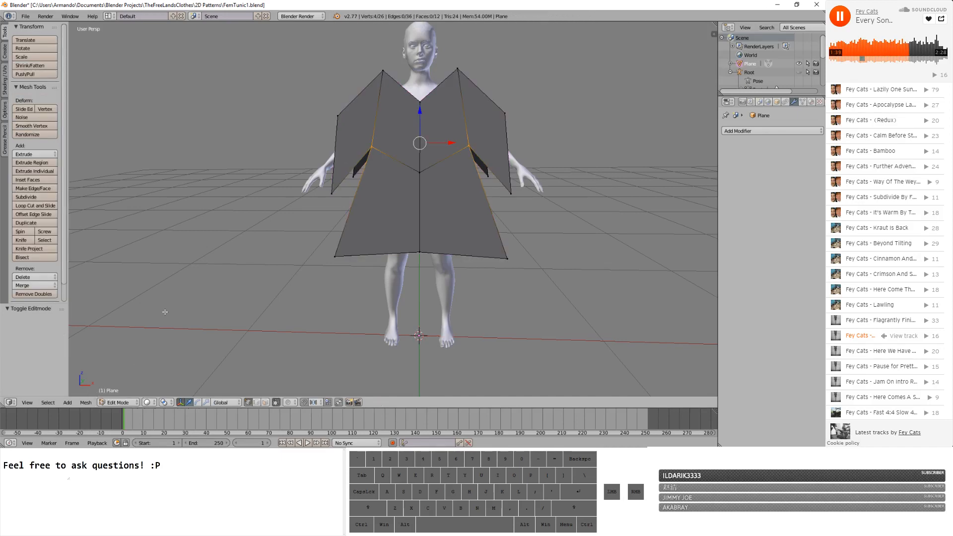
- Raise the front and back hem corners on one side by about 0.151 along Z and move them inward by about 0.059 along X
middle_click_drag(165, 312, 426, 302)
key("a")
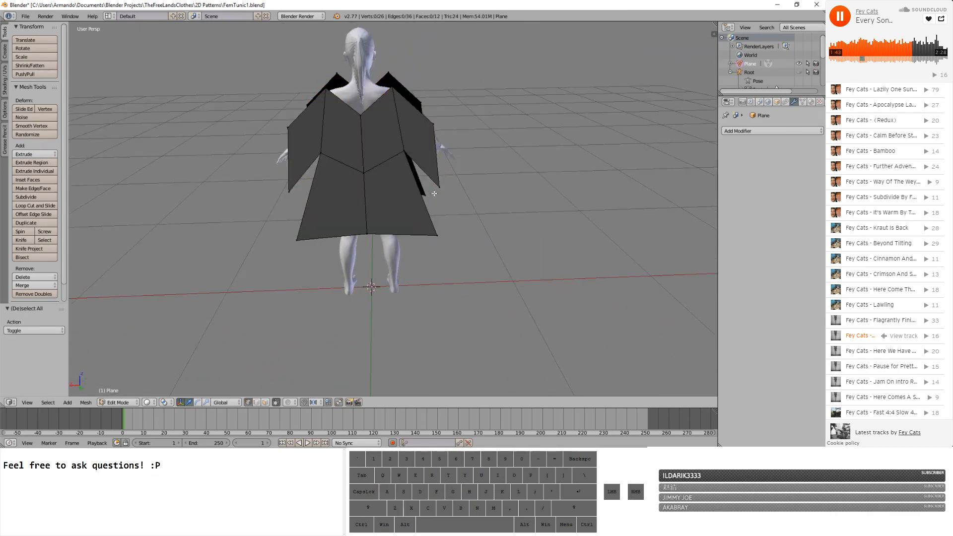
right_click(443, 236)
right_click(424, 197, "shift")
middle_click_drag(461, 209, 276, 179)
key("g")
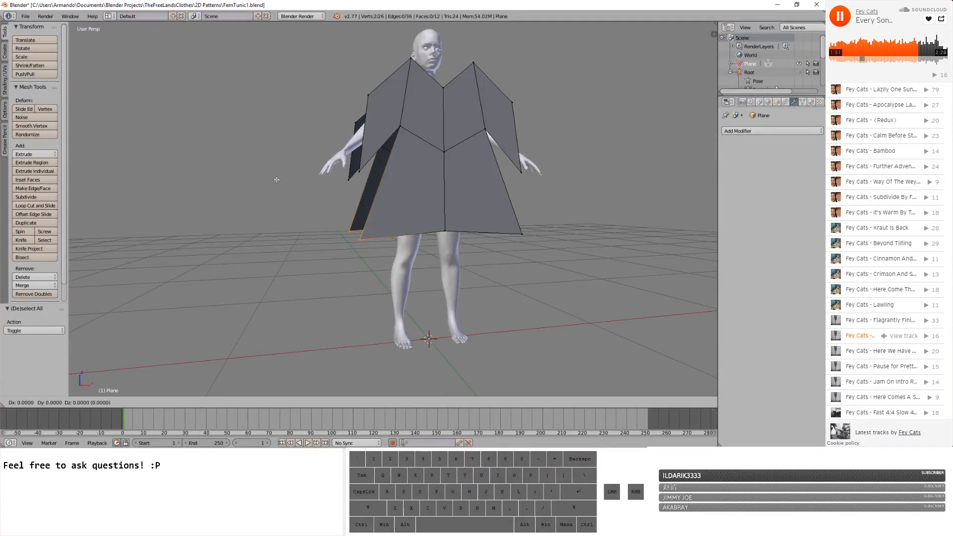
key("z")
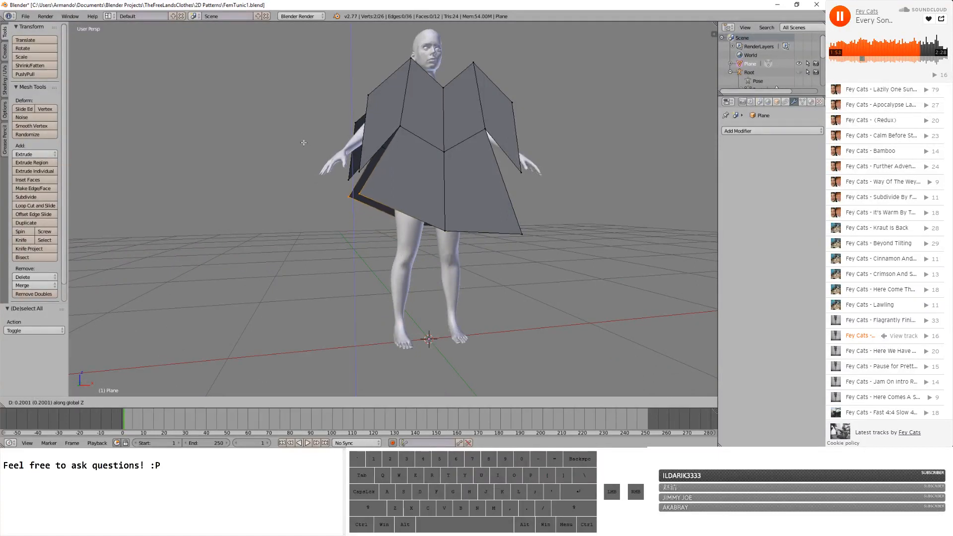
left_click(306, 147)
key("g")
key("x")
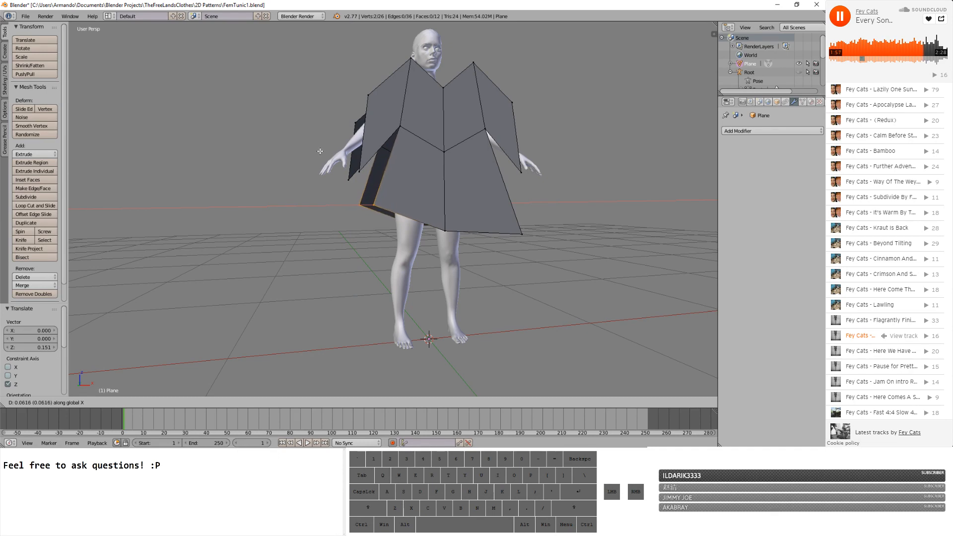
left_click(320, 152)
- Lower the front and back hem corners on the tunic's opposite side by about 0.138 along the Z axis
middle_click_drag(320, 151, 514, 217)
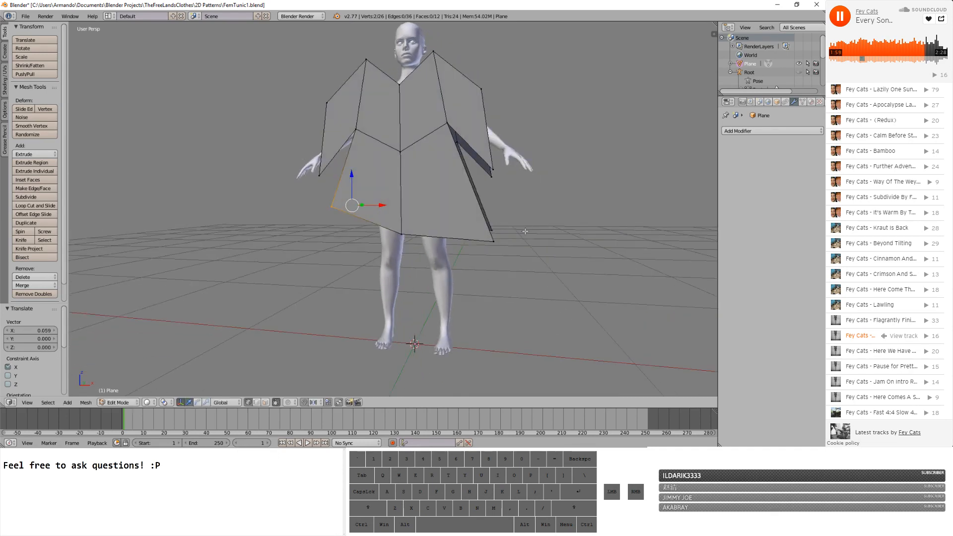
key("a")
key("c")
left_click(498, 233)
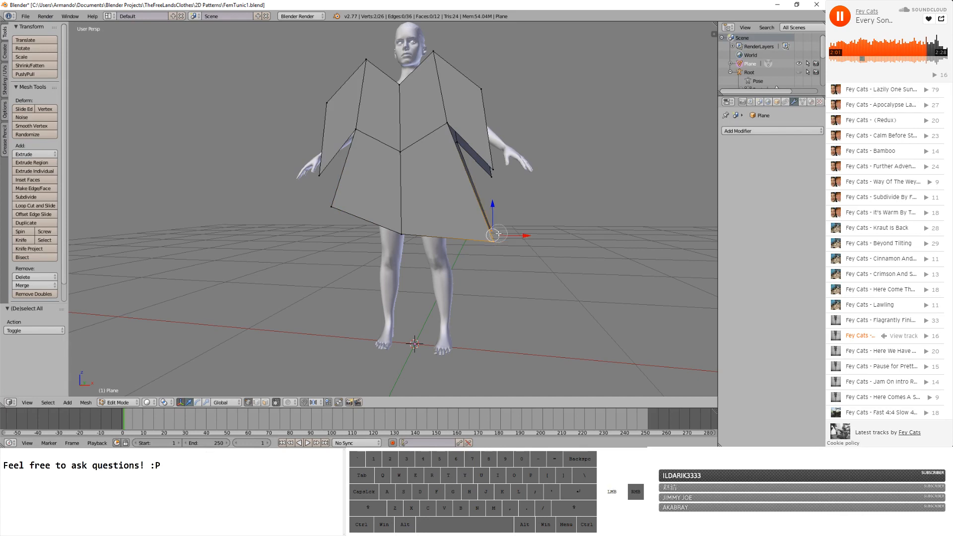
key("Return")
key("g")
key("z")
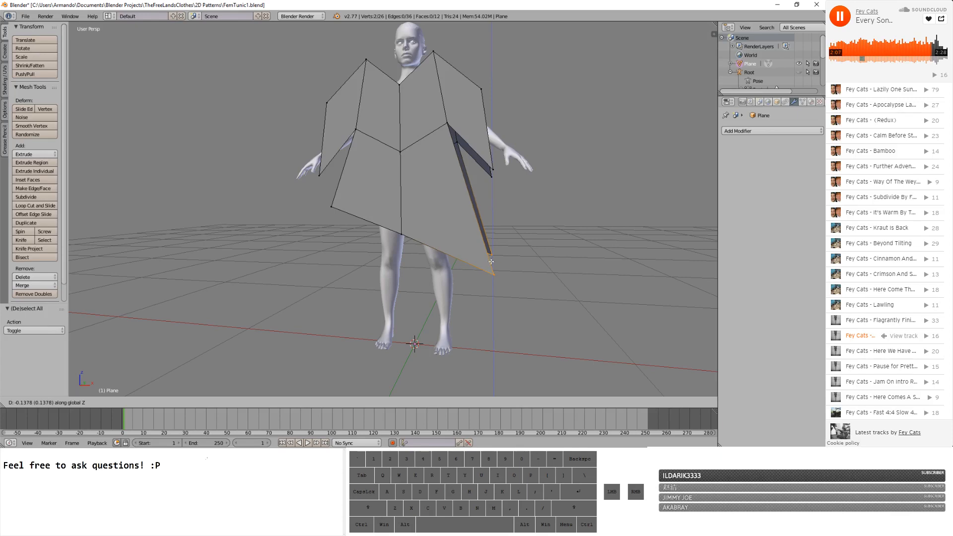
left_click(491, 262)
middle_click_drag(491, 262, 515, 271)
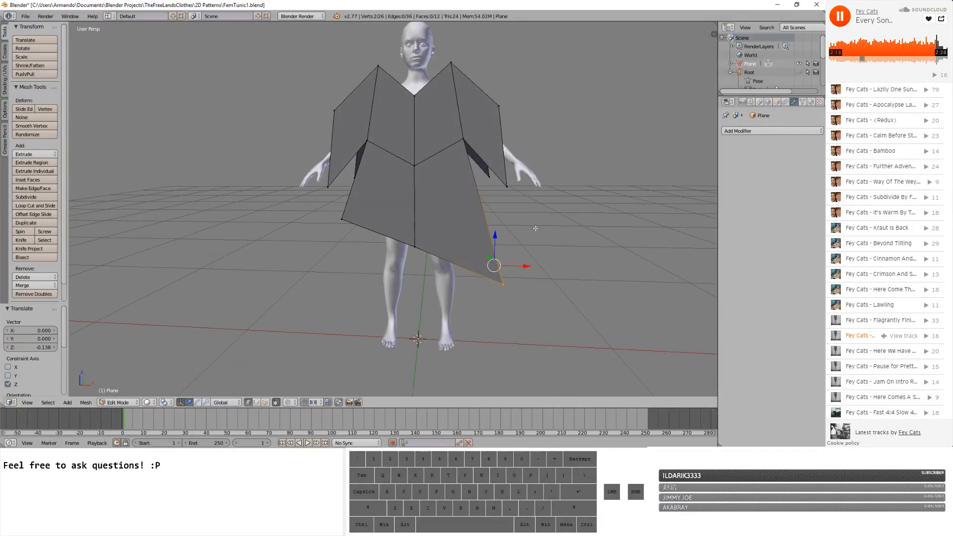
- Try subdividing the whole tunic mesh six times, undoing the last subdivision
key("a")
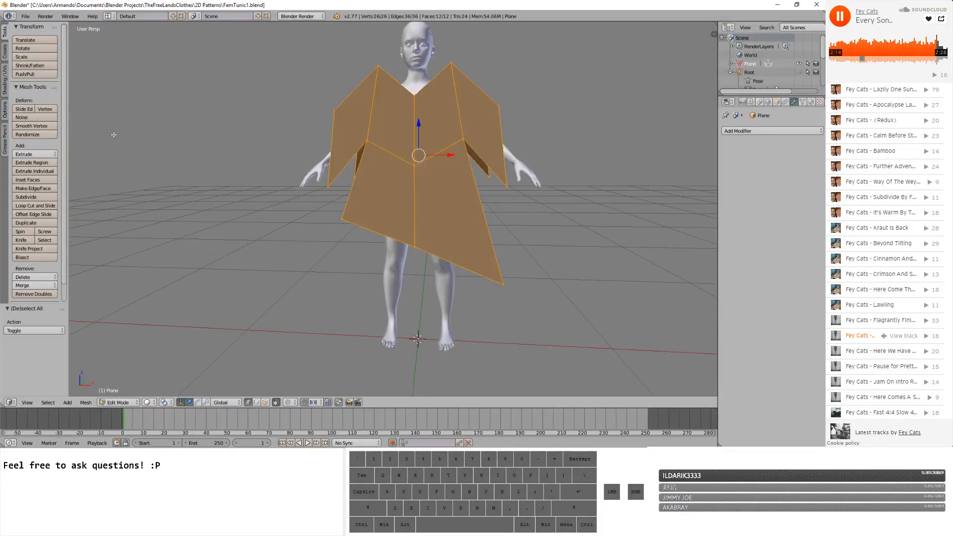
left_click(26, 197)
left_click(26, 197)
left_click(26, 198)
left_click(26, 198)
left_click(26, 197)
left_click(25, 197)
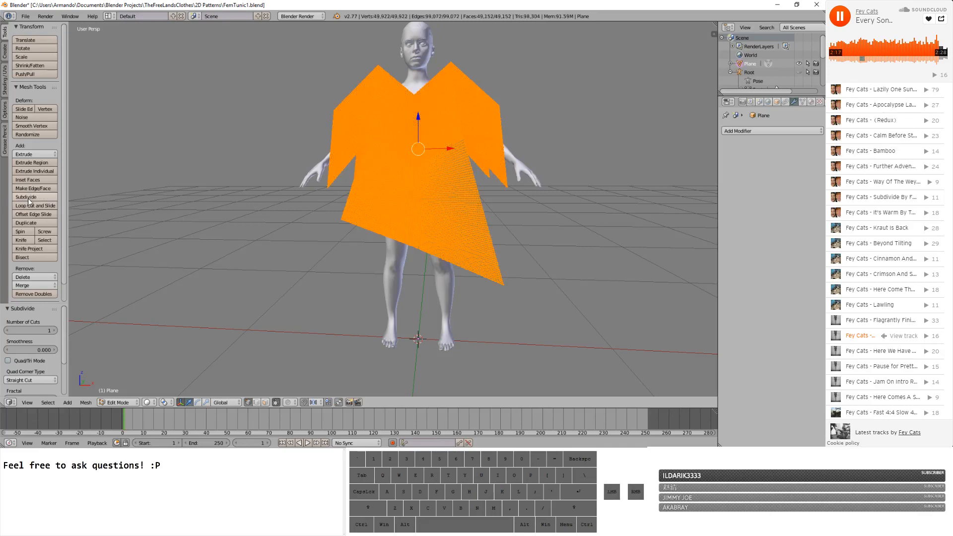
key("ctrl+z")
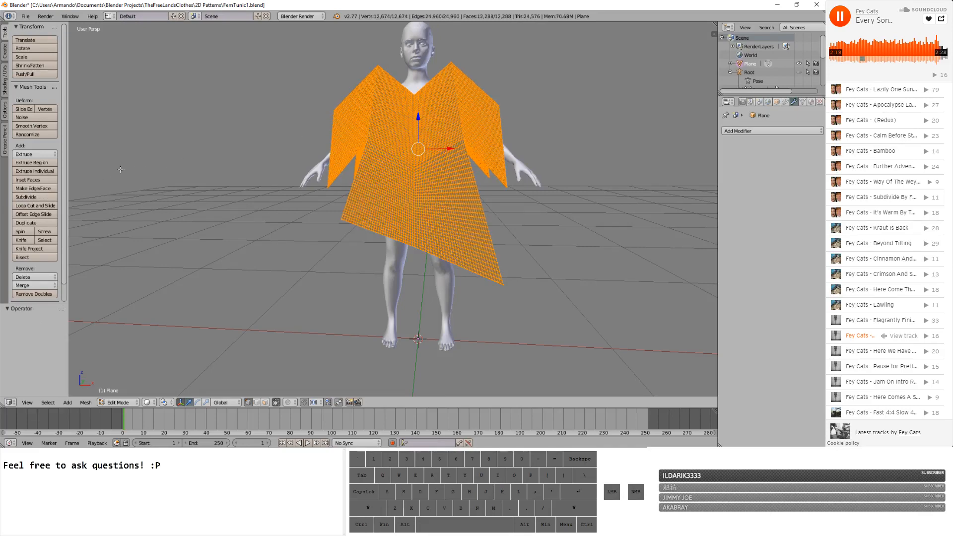
- Try one more subdivision of the whole tunic mesh and inspect its density around the neckline with everything deselected
mouse_move(174, 149)
middle_mouse_down()
mouse_move(108, 176)
mouse_move(209, 164)
mouse_move(159, 139)
mouse_move(148, 155)
mouse_move(157, 158)
middle_mouse_up()
scroll(133, 166, "up", 6)
scroll(134, 166, "down", 4)
scroll(147, 156, "down", 2)
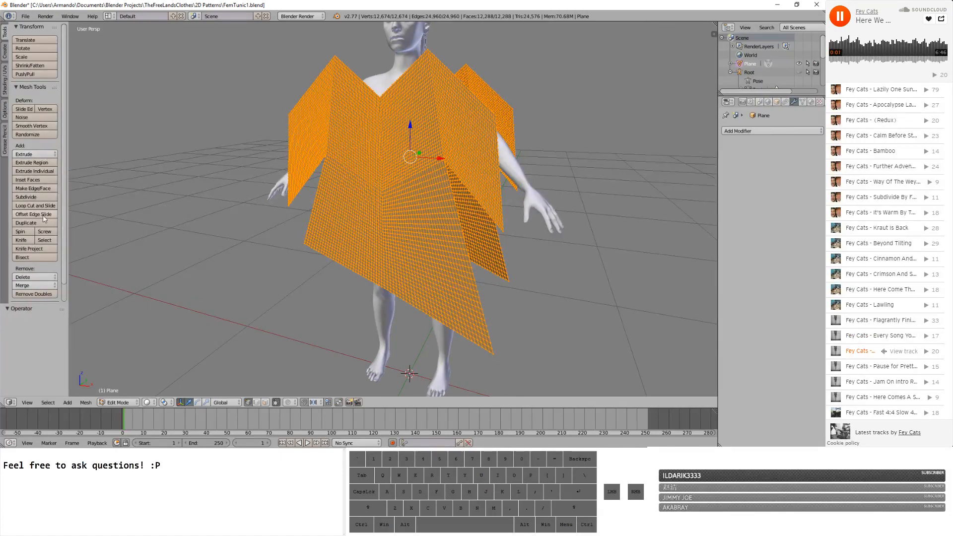
left_click(26, 197)
middle_click_drag(357, 119, 407, 122)
scroll(429, 136, "up", 4)
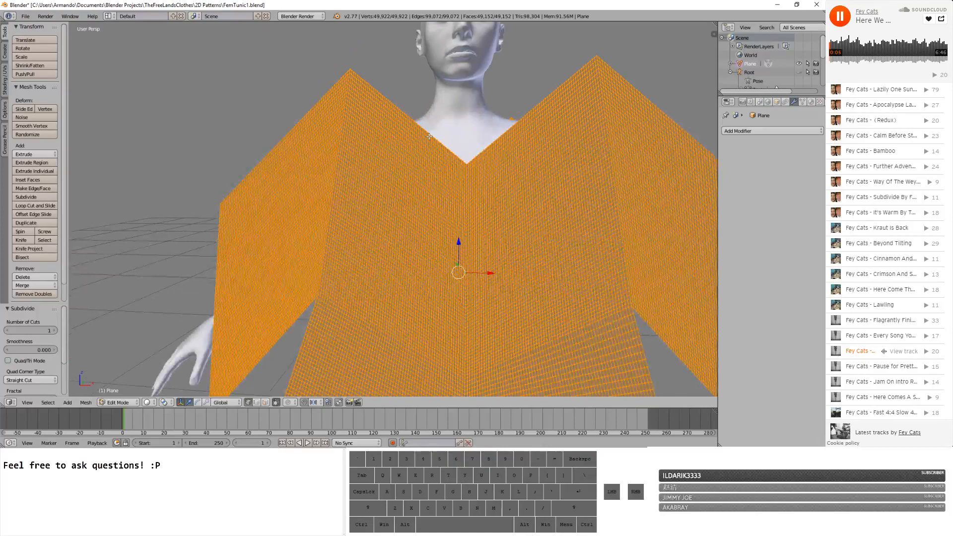
key("a")
scroll(292, 61, "down", 5)
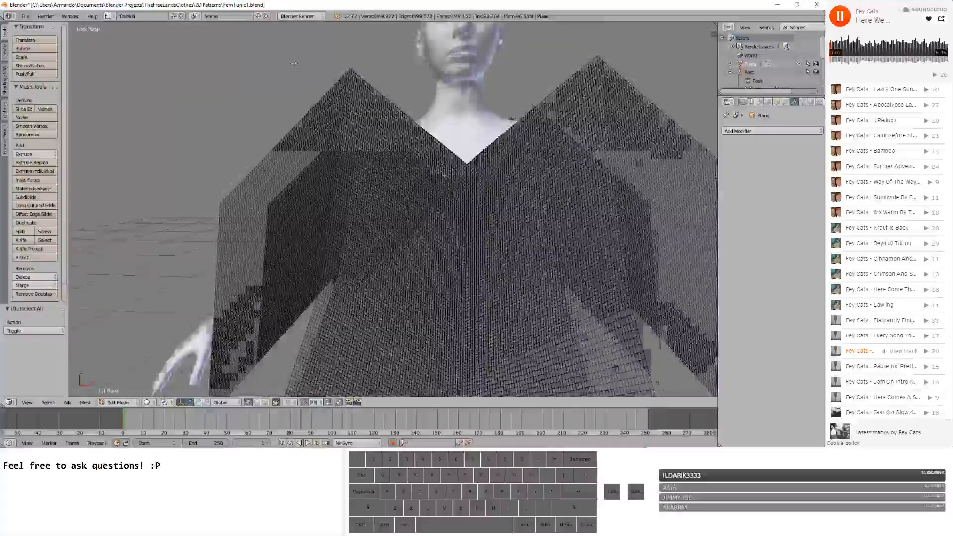
- Undo the subdivisions of the tunic mesh
key("ctrl+z")
key("ctrl+z")
key("ctrl+z")
key("ctrl+z")
key("ctrl+z")
key("ctrl+z")
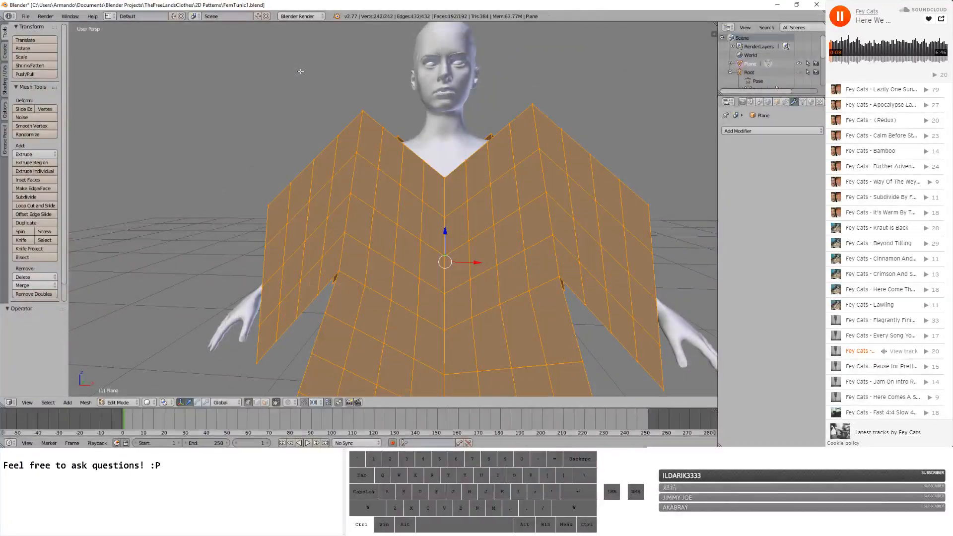
- Raise the centre vertex of the back neckline by about 0.101 along the Z axis
middle_click_drag(301, 72, 354, 180)
key("a")
right_click(344, 182)
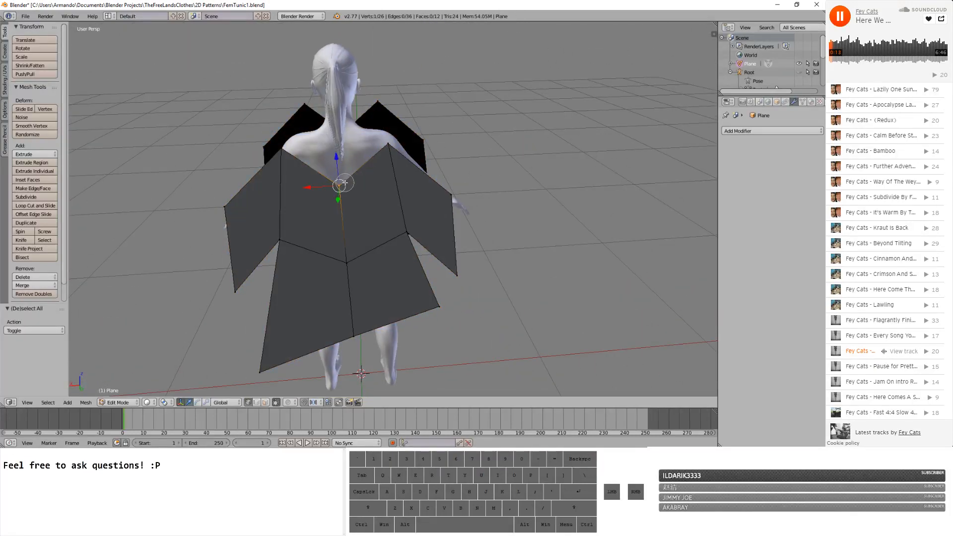
key("g")
key("z")
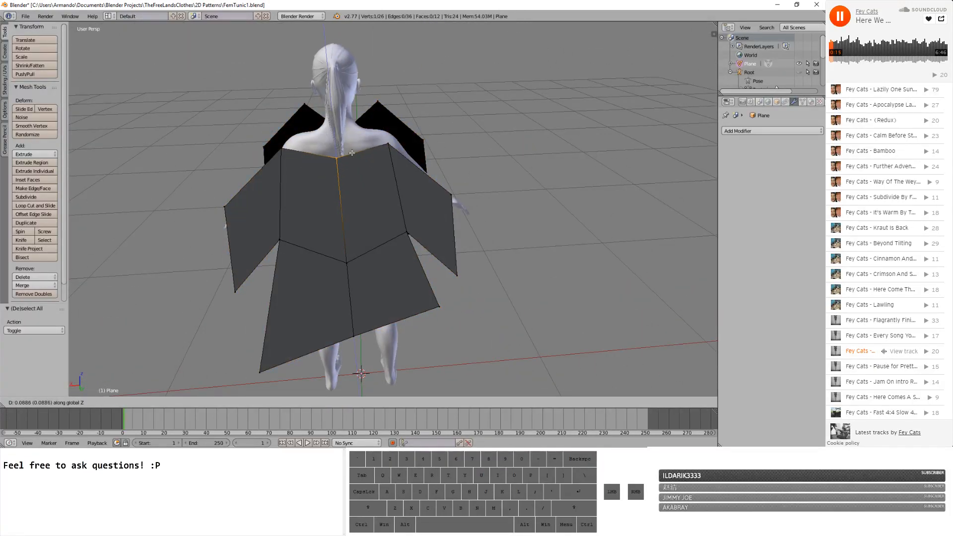
left_click(353, 149)
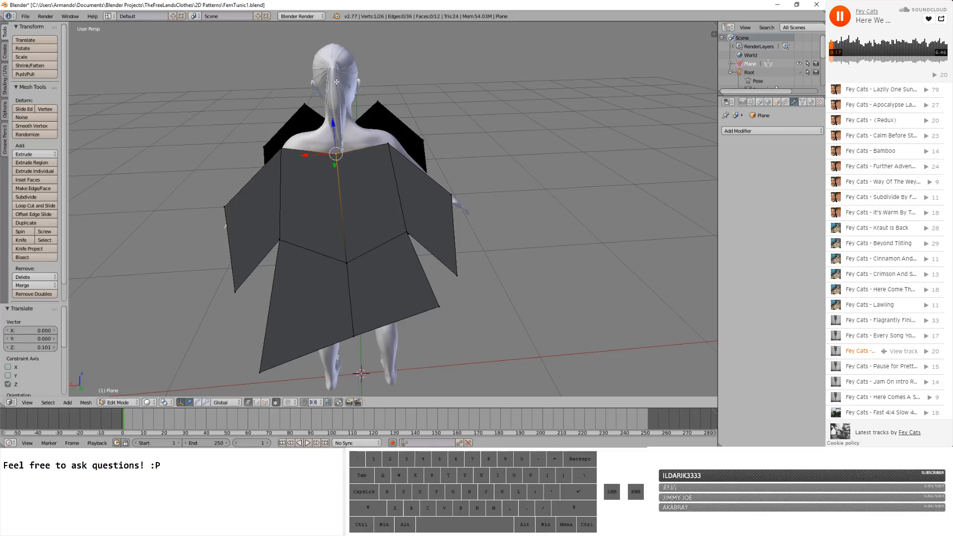
- Switch to Object Mode and delete the figure's ponytail hair mesh
middle_click_drag(336, 82, 389, 77)
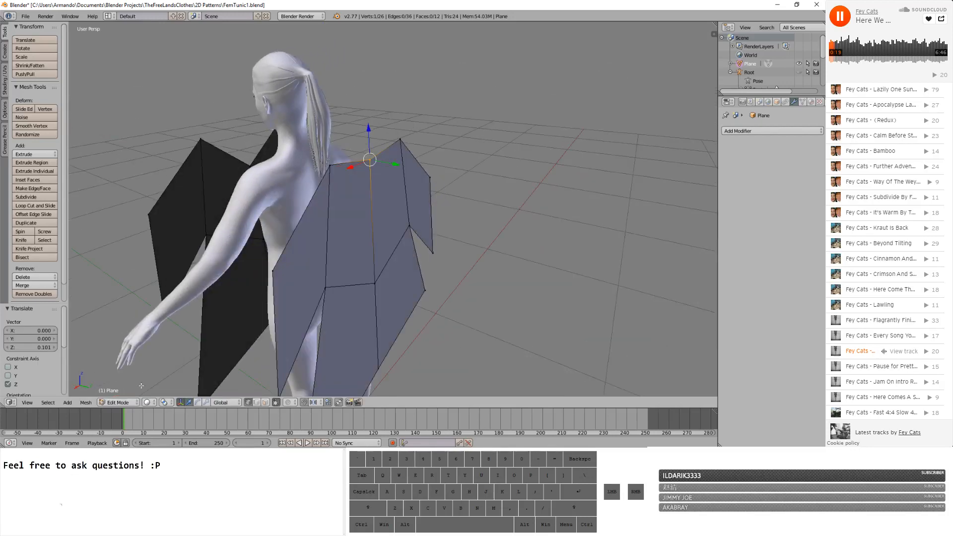
left_click(119, 403)
left_click(129, 395)
right_click(303, 80)
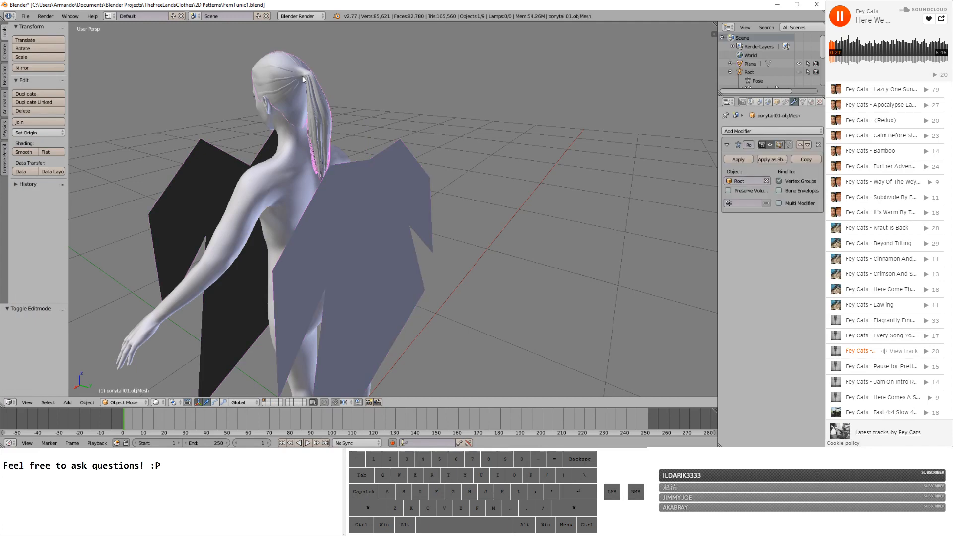
key("x")
key("Return")
middle_click_drag(303, 77, 417, 77)
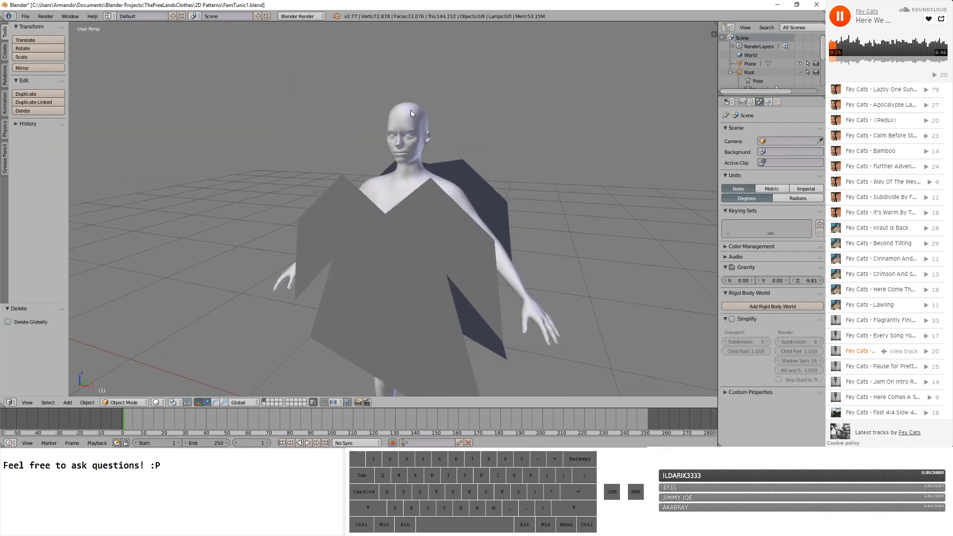
- Select the tunic pattern and return it to Edit Mode
middle_click_drag(410, 110, 438, 121)
middle_click_drag(541, 221, 411, 209)
left_click(286, 203)
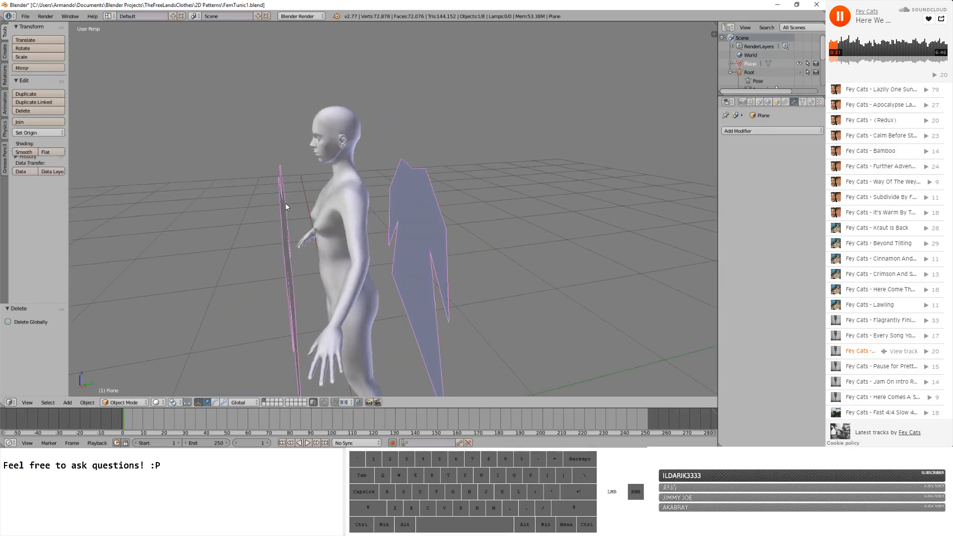
left_click(125, 401)
left_click(135, 385)
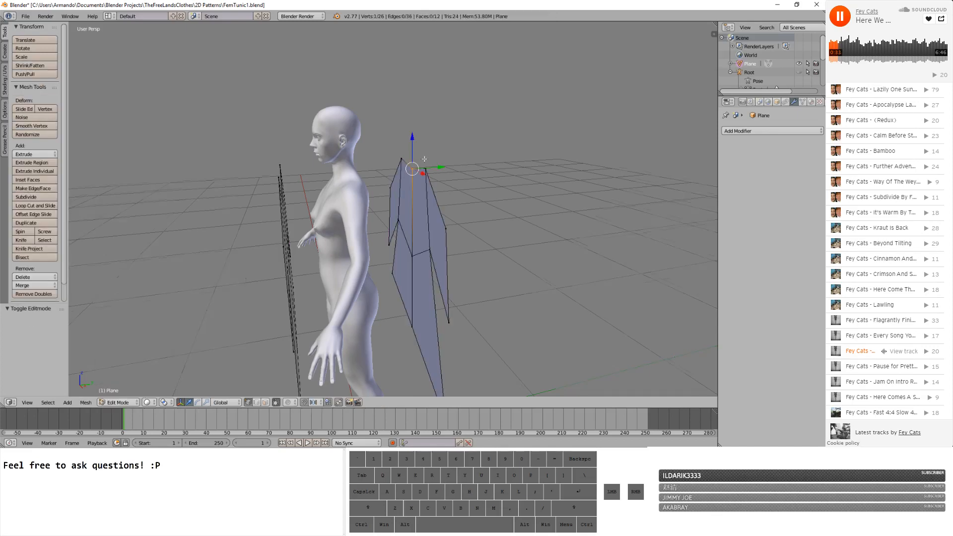
- Subdivide the entire tunic mesh six times with one cut each
scroll(374, 204, "up", 3)
middle_click_drag(373, 204, 475, 161)
key("a")
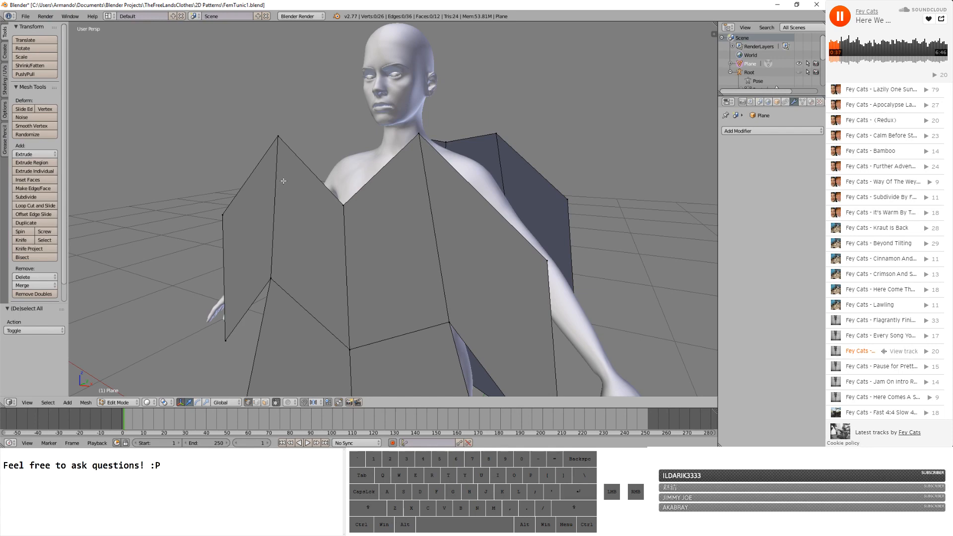
mouse_move(445, 121)
middle_mouse_down()
mouse_move(497, 124)
mouse_move(441, 117)
mouse_move(451, 111)
middle_mouse_up()
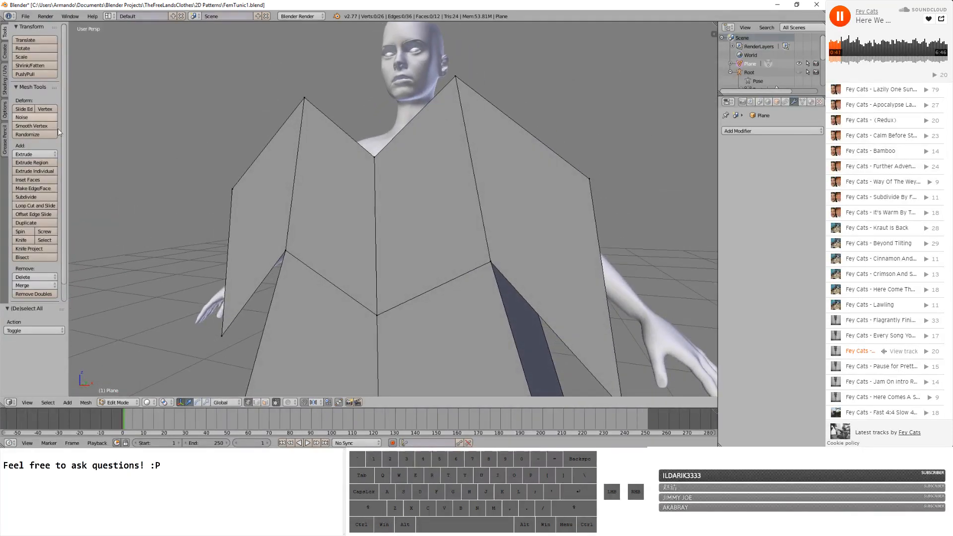
key("a")
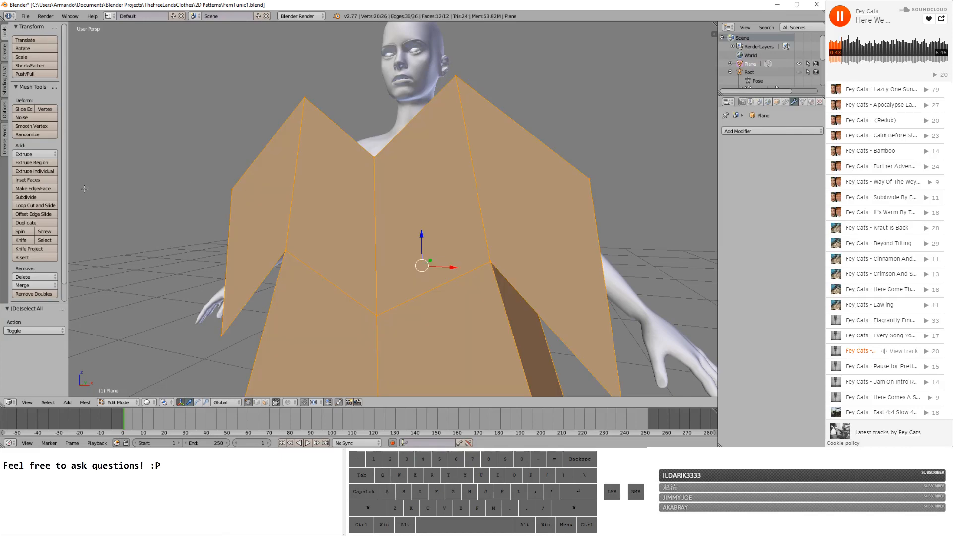
left_click(46, 197)
left_click(46, 197)
left_click(46, 197)
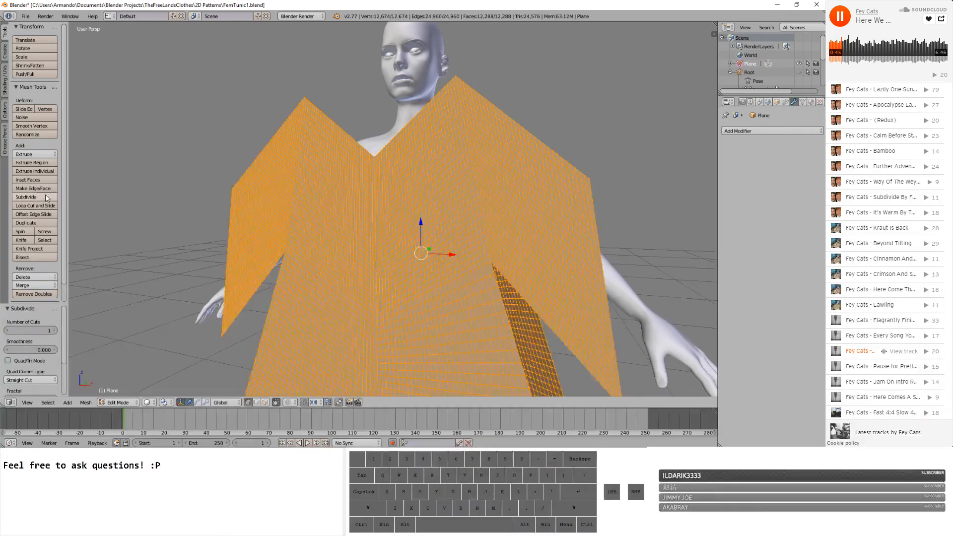
left_click(45, 197)
- Select the front piece's top boundary edge loop and remove the neckline from it, keeping only the two shoulder and sleeve edges
key("c")
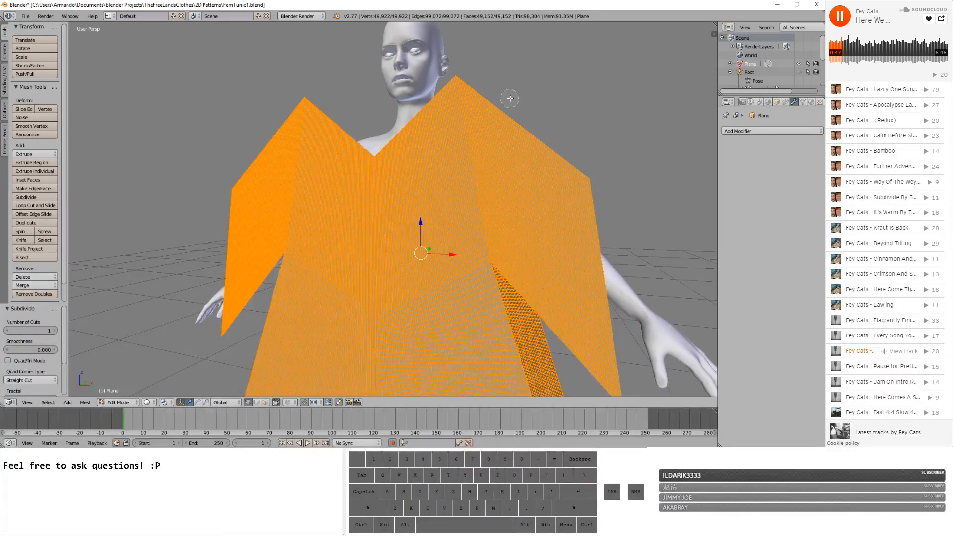
key("a")
key("c")
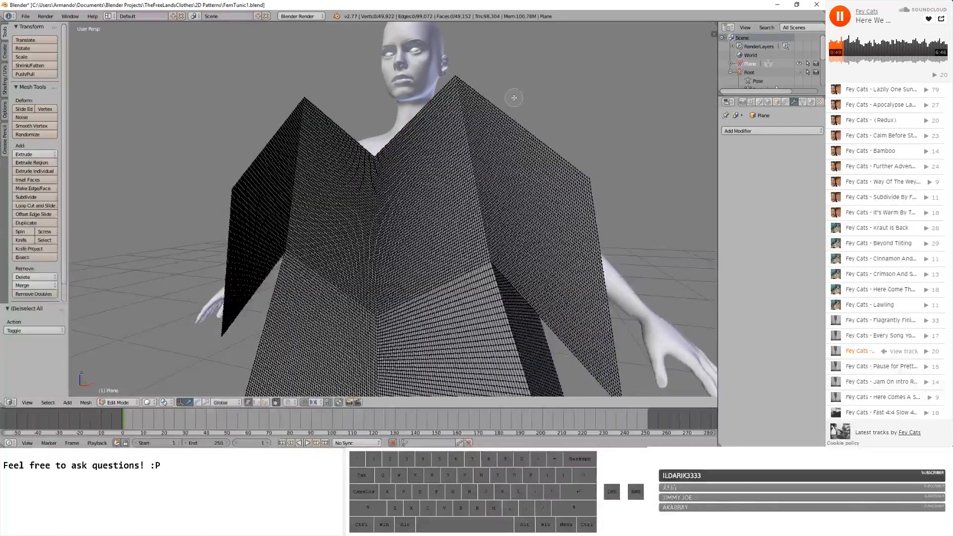
middle_click_drag(528, 114, 511, 155, "shift")
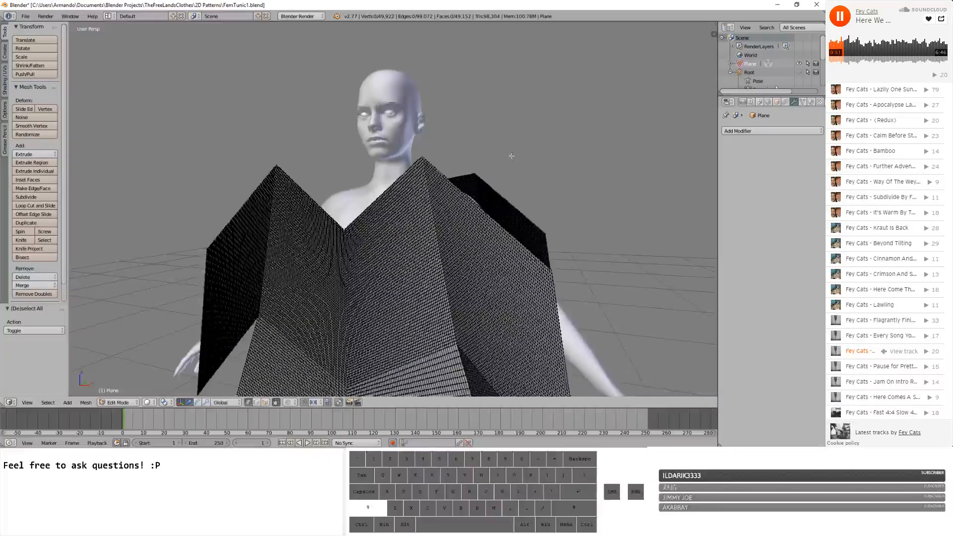
scroll(514, 155, "up", 6)
scroll(515, 155, "down", 5)
scroll(517, 154, "up", 3)
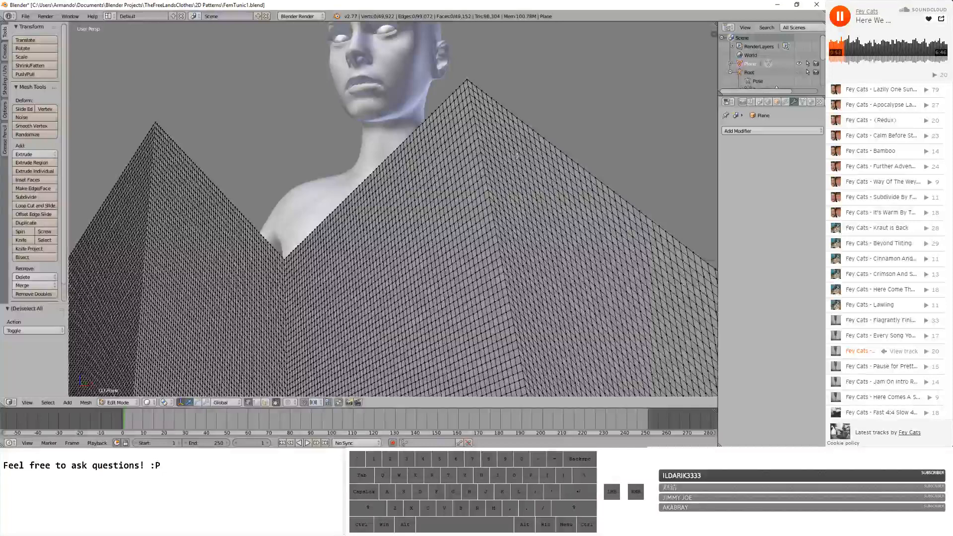
left_click(517, 122, "alt")
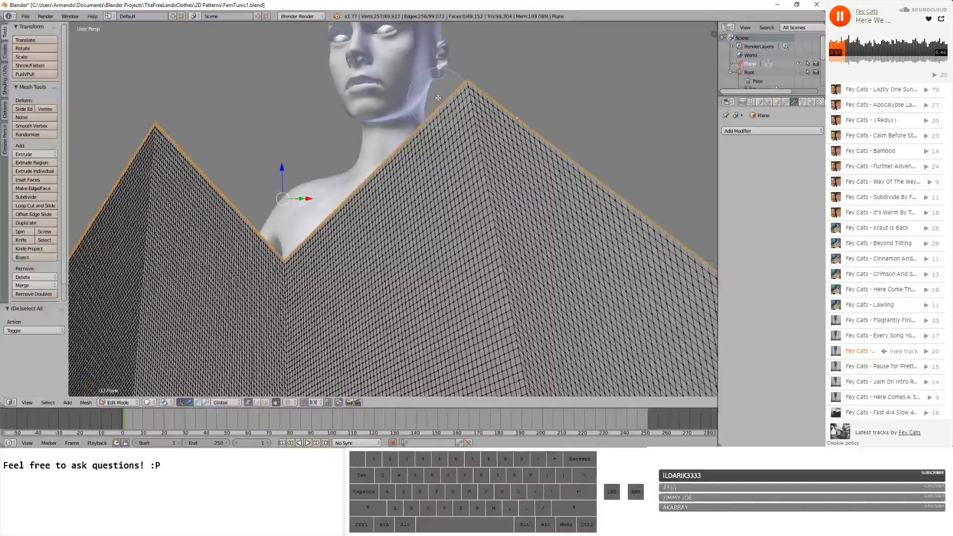
mouse_move(438, 98)
middle_mouse_down()
mouse_move(420, 130)
mouse_move(322, 209)
mouse_move(278, 268)
mouse_move(176, 118)
mouse_move(174, 130)
middle_mouse_up()
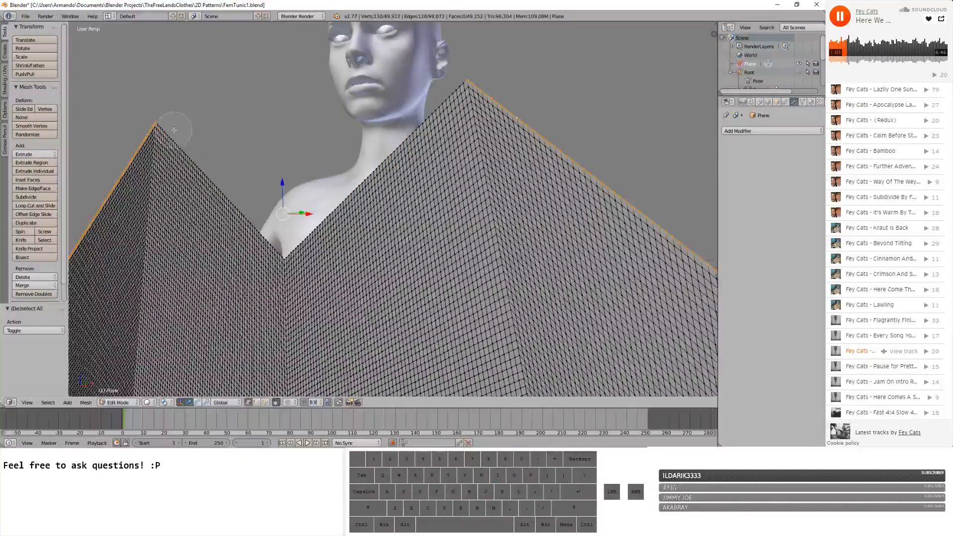
key("Return")
- Add the edge loops under both sleeves and down the sides of the front piece to the seam selection
middle_click_drag(276, 175, 290, 188)
scroll(290, 188, "down", 6)
middle_click_drag(275, 298, 584, 201, "shift")
scroll(429, 174, "up", 6)
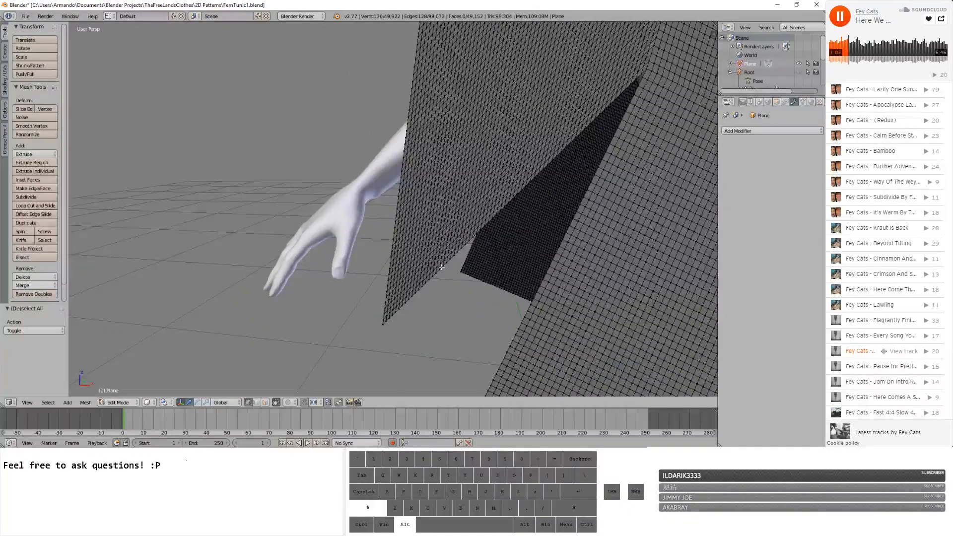
right_click(441, 267, "alt+shift")
scroll(497, 248, "down", 6)
middle_click_drag(498, 248, 458, 240)
scroll(458, 240, "up", 5)
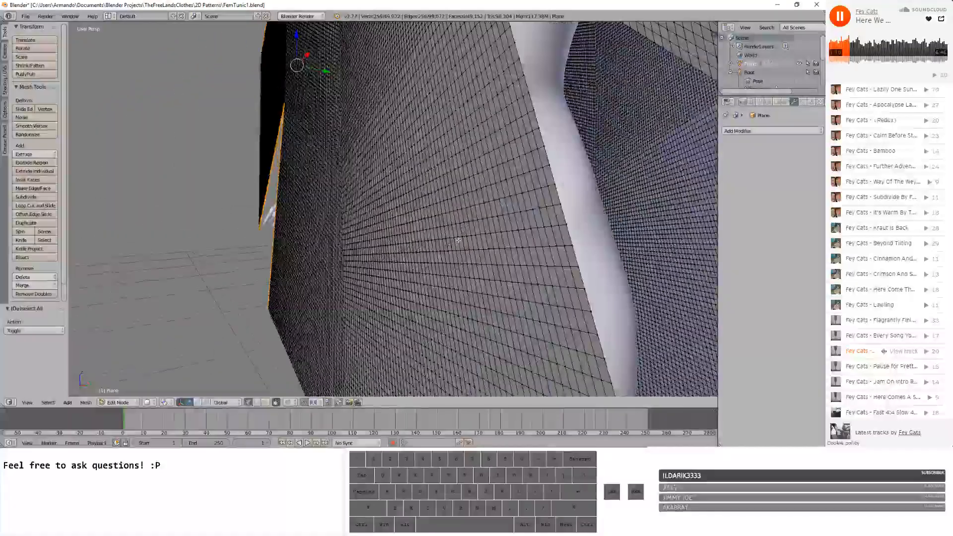
right_click(560, 199, "alt+shift")
scroll(496, 200, "down", 6)
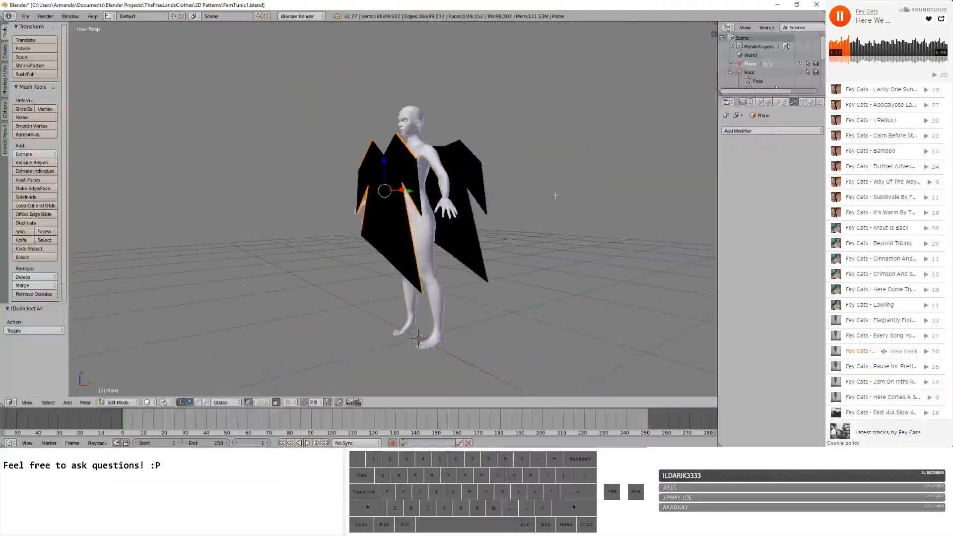
- Extrude the selected front seam edges about 0.53 along the global Y axis to meet the back piece
middle_click_drag(484, 200, 536, 393)
scroll(290, 139, "up", 6)
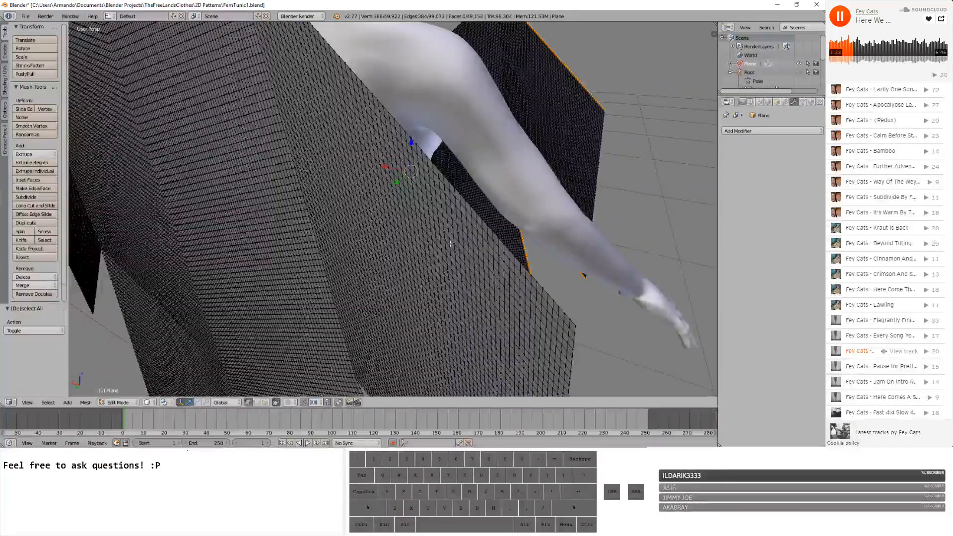
key("e")
key("y")
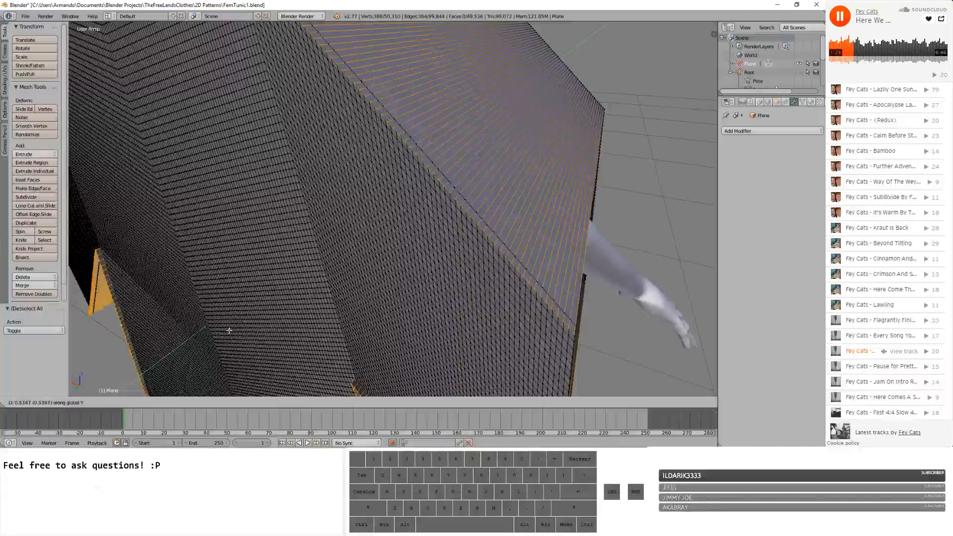
left_click(227, 329)
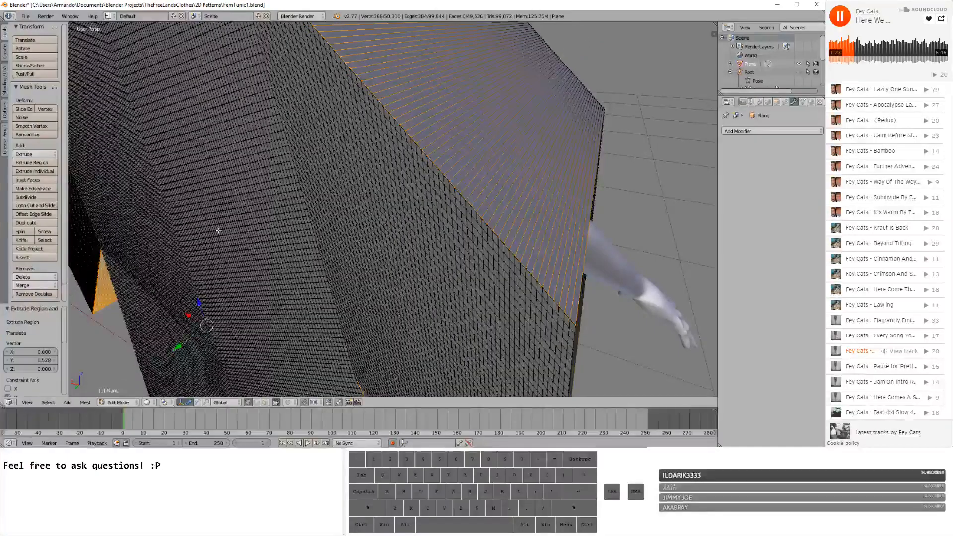
- Select the entire tunic mesh and run Remove Doubles on it
left_click(32, 87)
key("a")
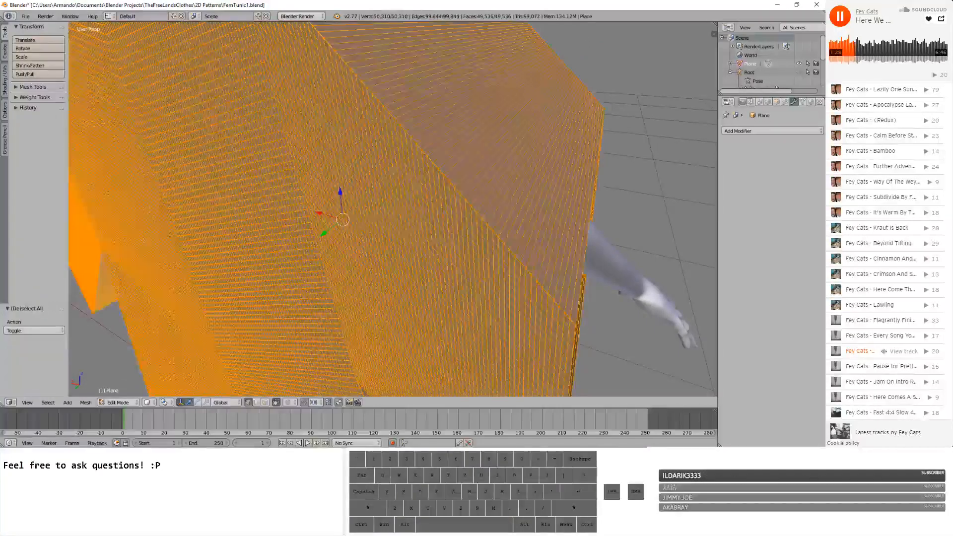
left_click(32, 86)
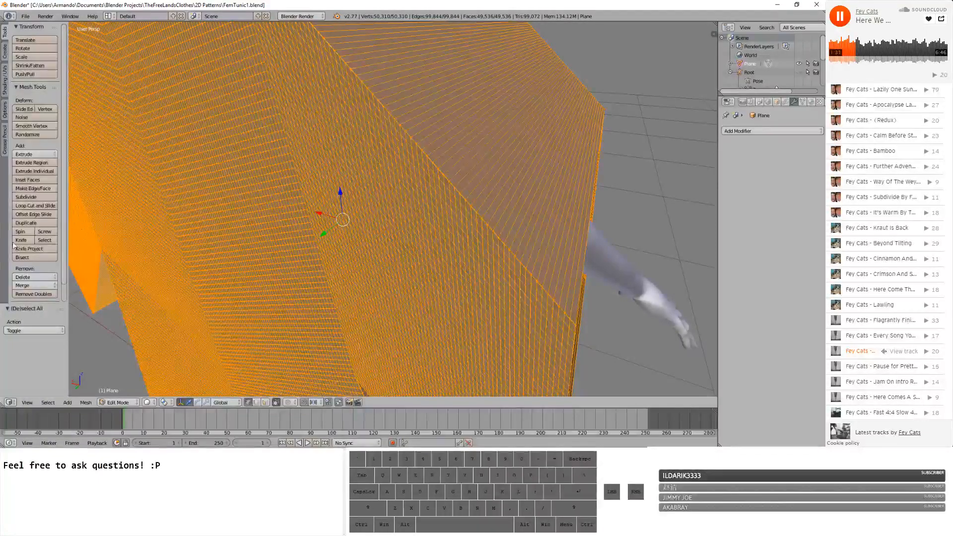
scroll(28, 267, "down", 1)
left_click(31, 276)
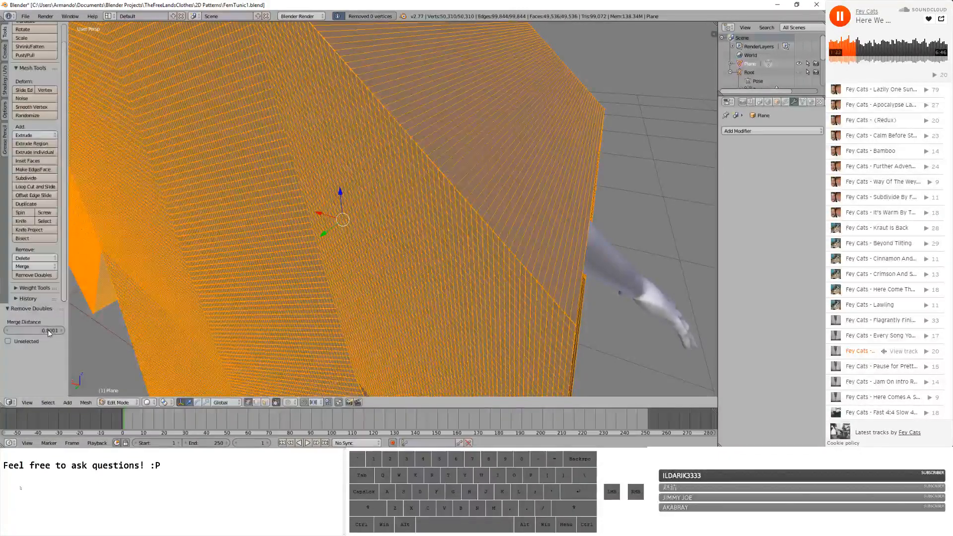
- Try Remove Doubles merge distances of 0.003 and 0.0003 on the tunic mesh
left_click(47, 330)
type(".00")
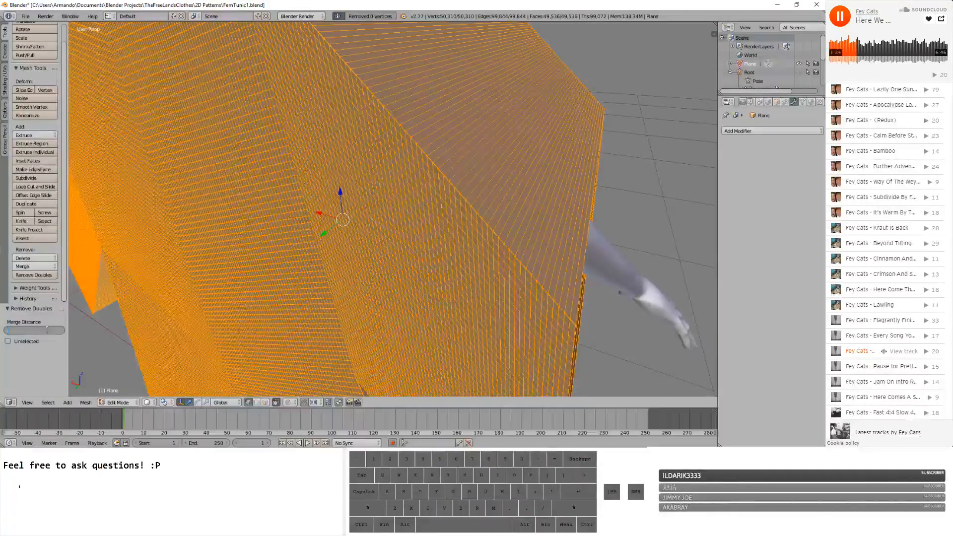
type("3")
key("Return")
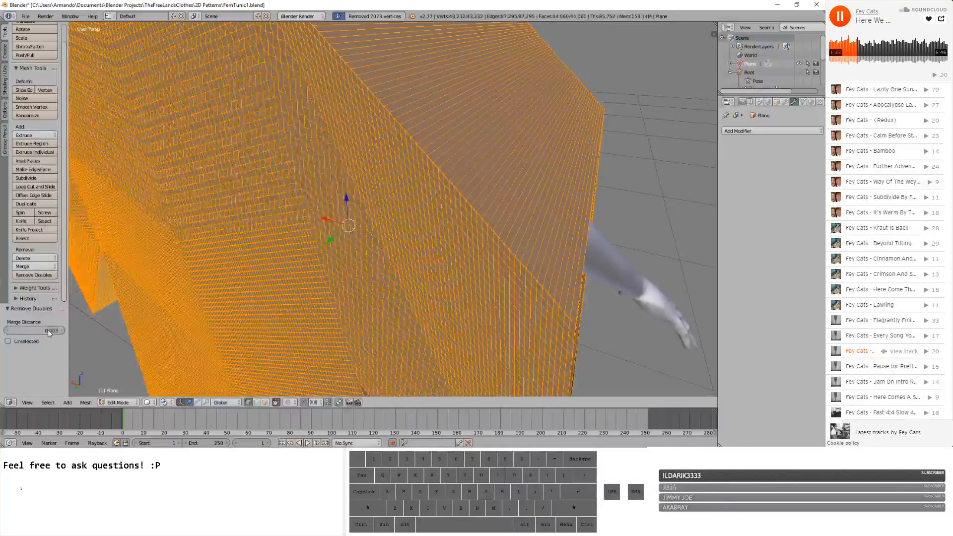
left_click(48, 329)
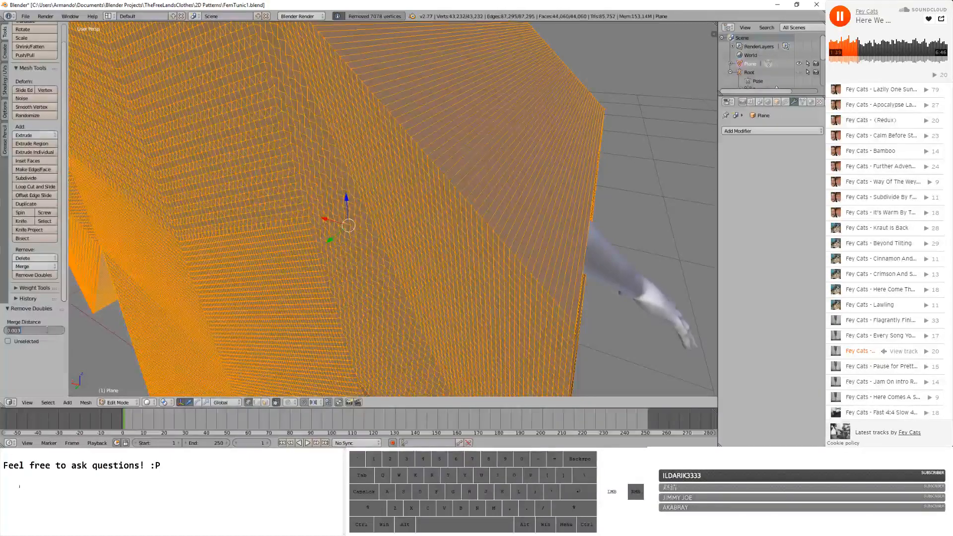
key("BackSpace")
type("0")
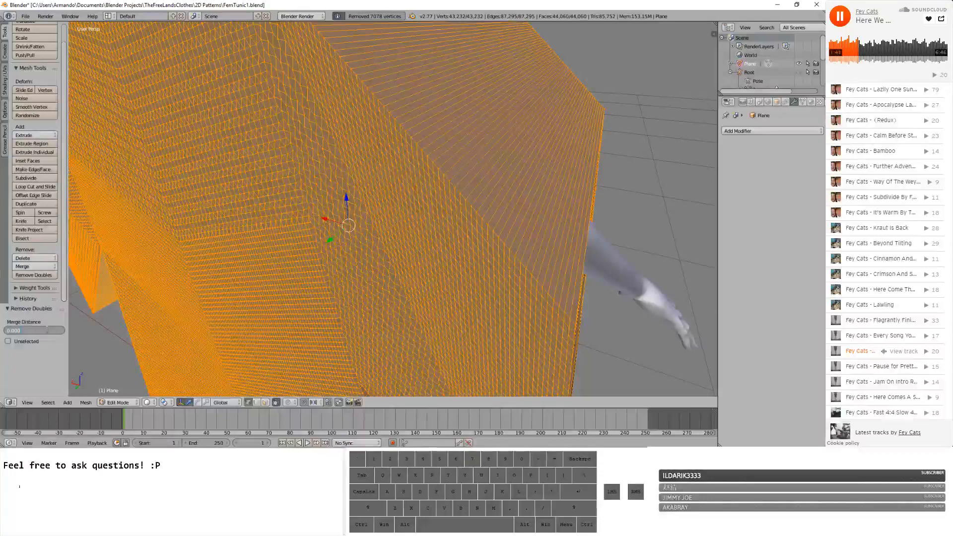
type("3")
key("Return")
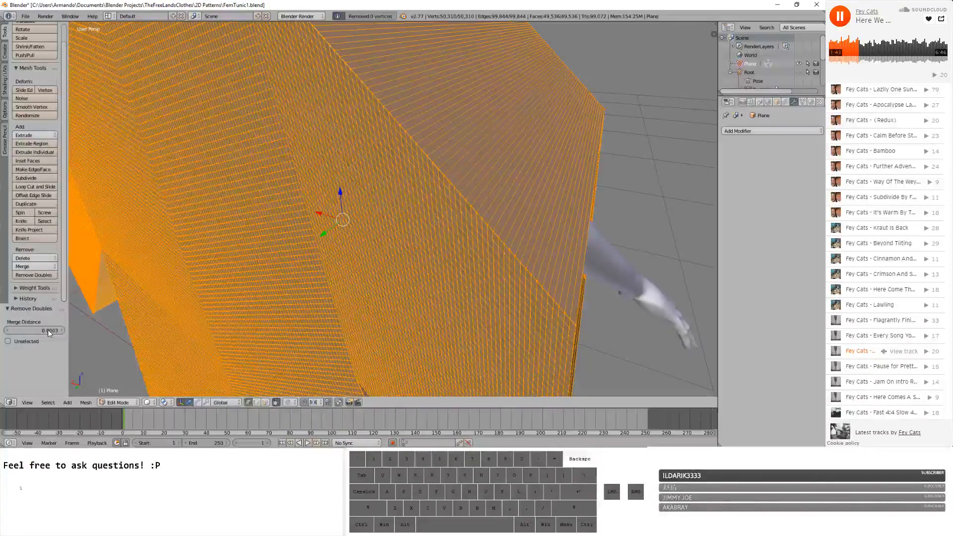
- Try Remove Doubles merge distances of 0.0004 and 0.004 on the tunic mesh
left_click(48, 329)
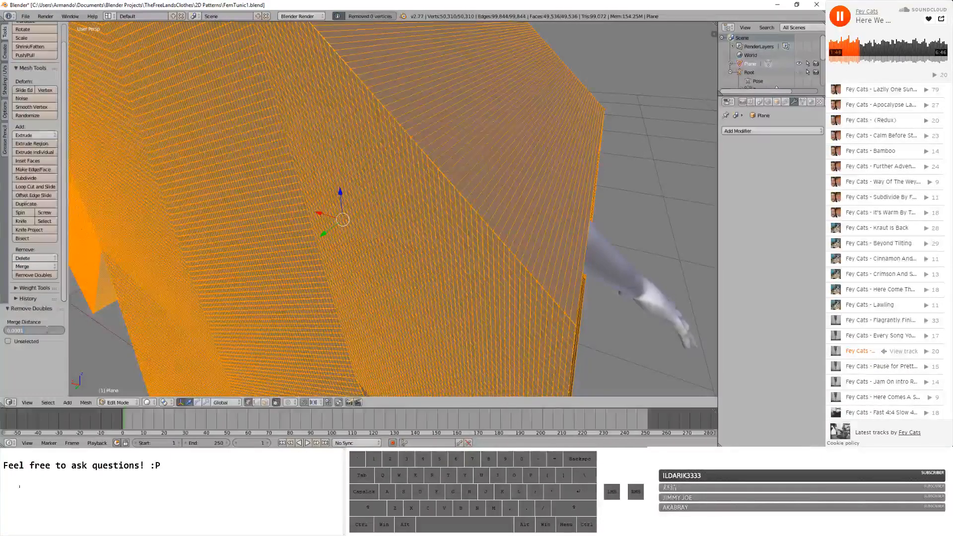
key("BackSpace")
type("4")
key("Return")
key("Right")
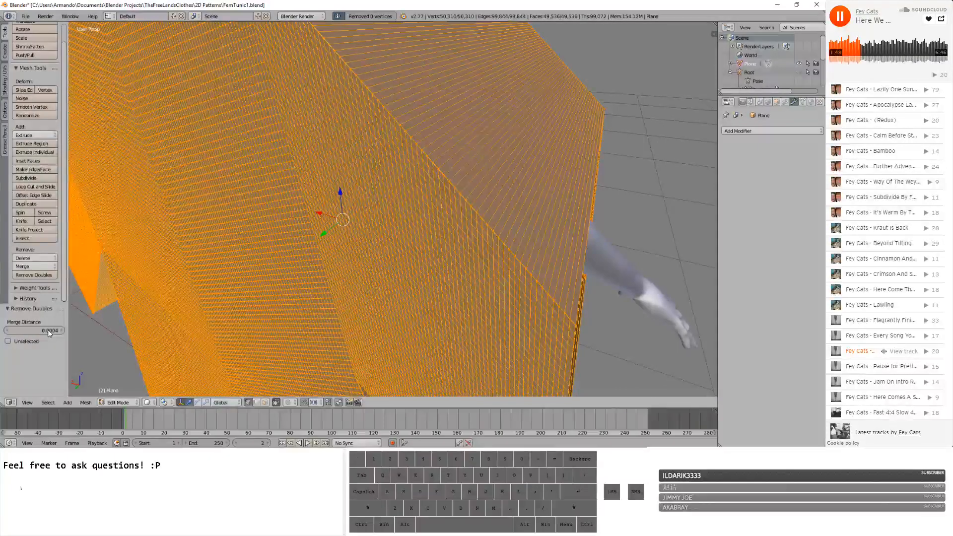
left_click(49, 331)
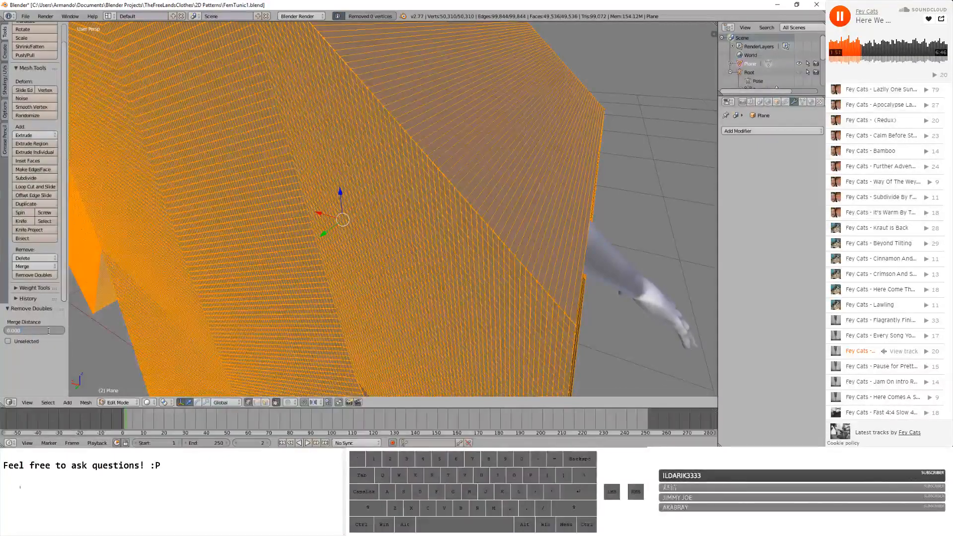
key("Return")
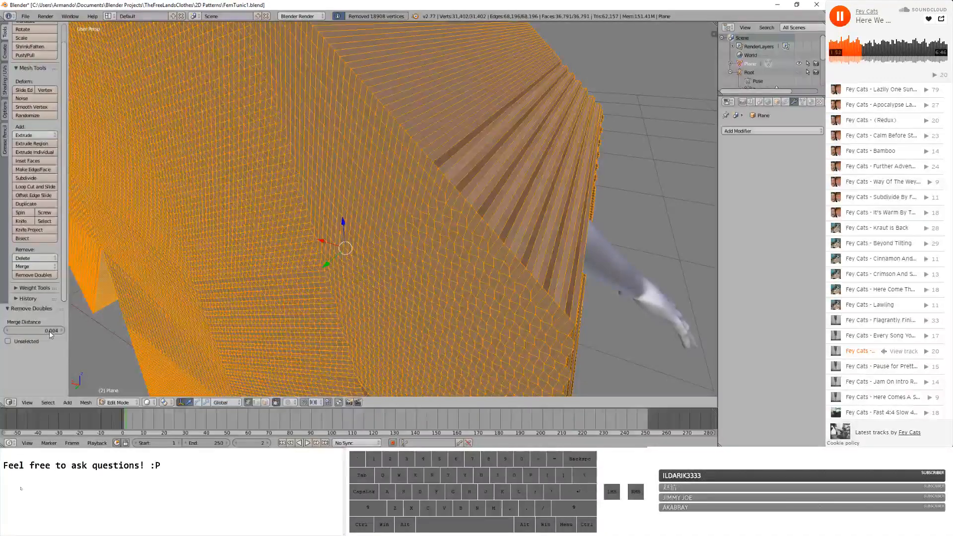
- Set the Remove Doubles merge distance to 0.0005
left_click(49, 331)
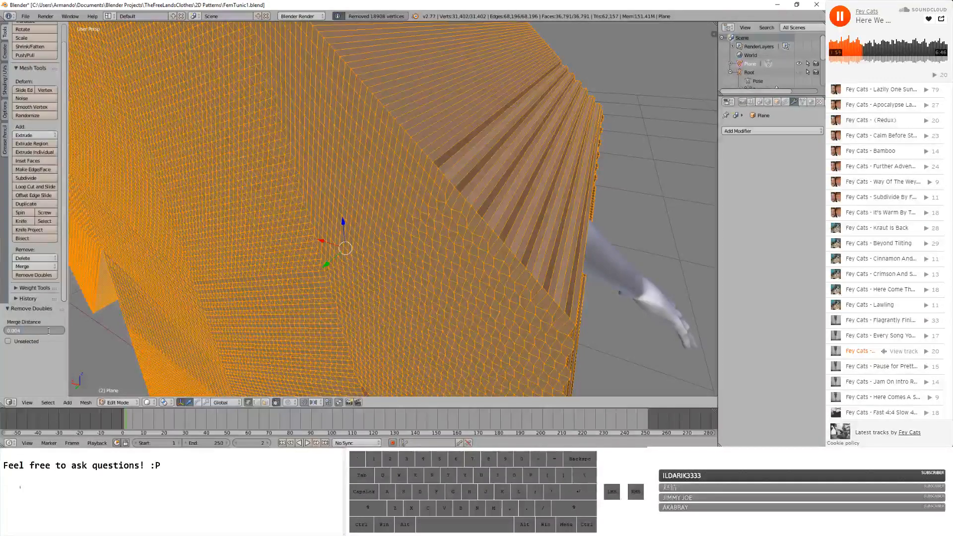
type("0.0005")
key("Return")
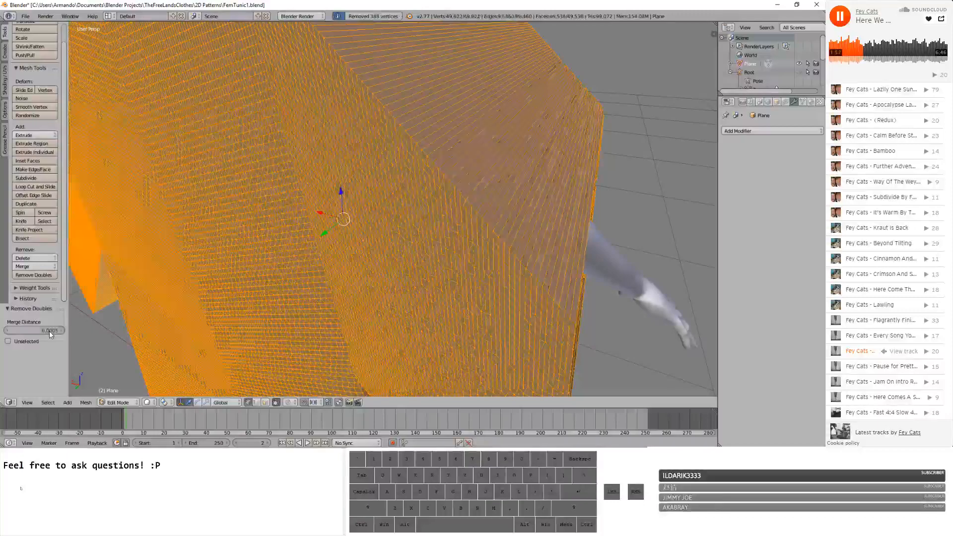
- Examine the merged seams along the shoulders, sleeves and sides of the tunic
scroll(440, 156, "up", 1)
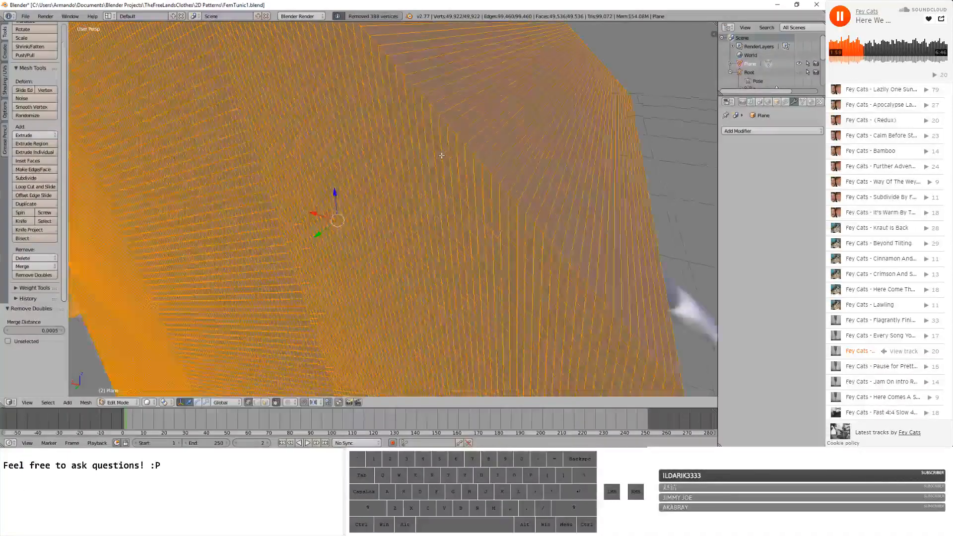
middle_click_drag(437, 122, 435, 189, "shift")
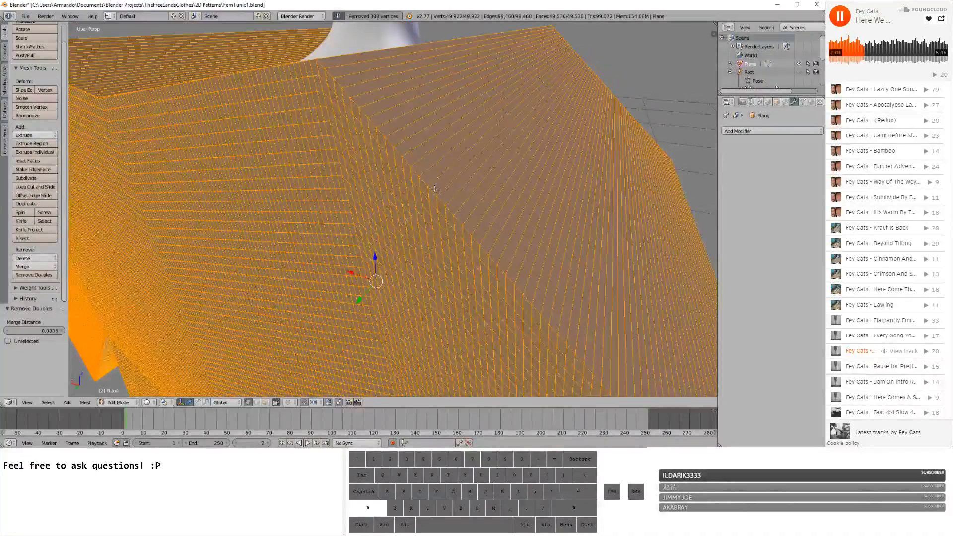
middle_click_drag(321, 194, 267, 86, "shift")
scroll(495, 314, "up", 4, "shift")
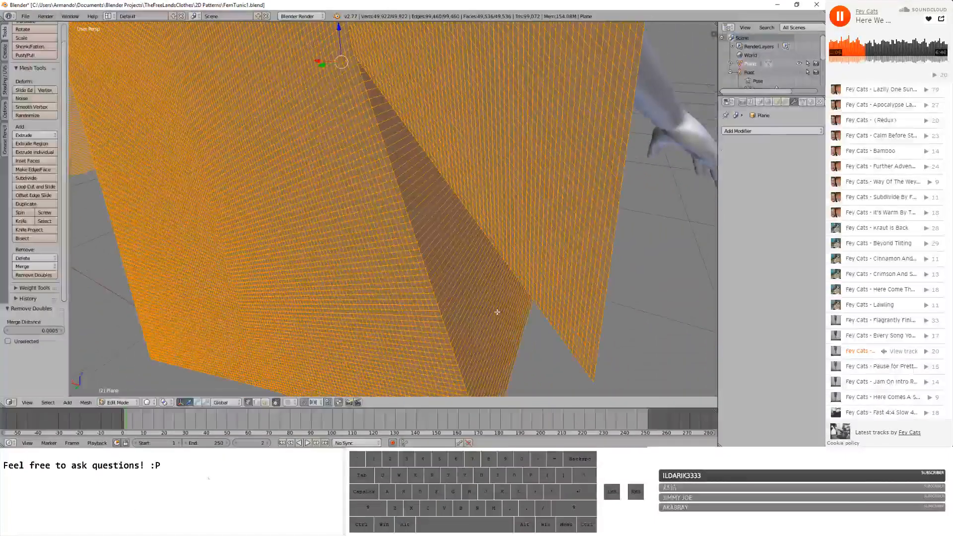
scroll(494, 308, "up", 1)
scroll(495, 309, "up", 1)
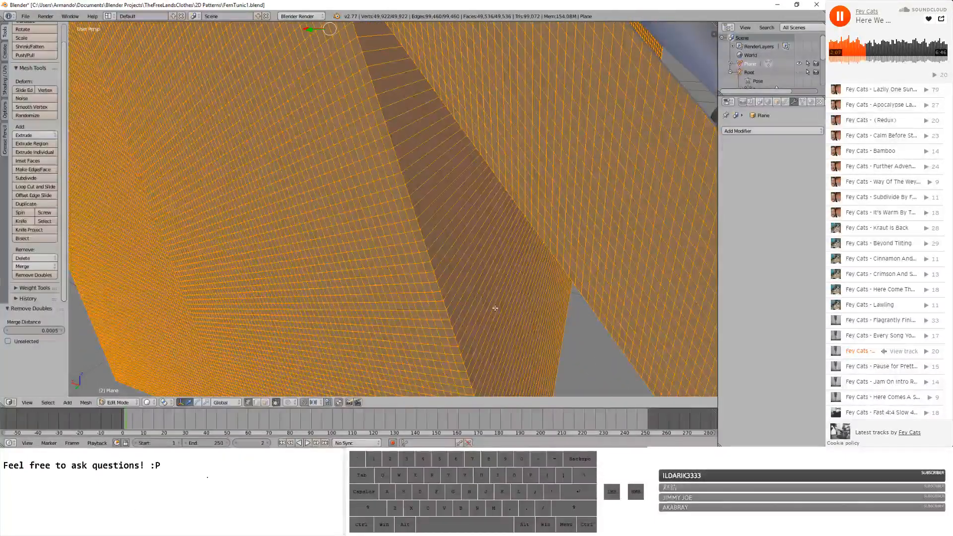
scroll(495, 308, "down", 5)
middle_click_drag(494, 308, 268, 231)
scroll(307, 348, "down", 5)
- Deselect the whole mesh, then set face selection and wireframe shading in Edit Mode
key("a")
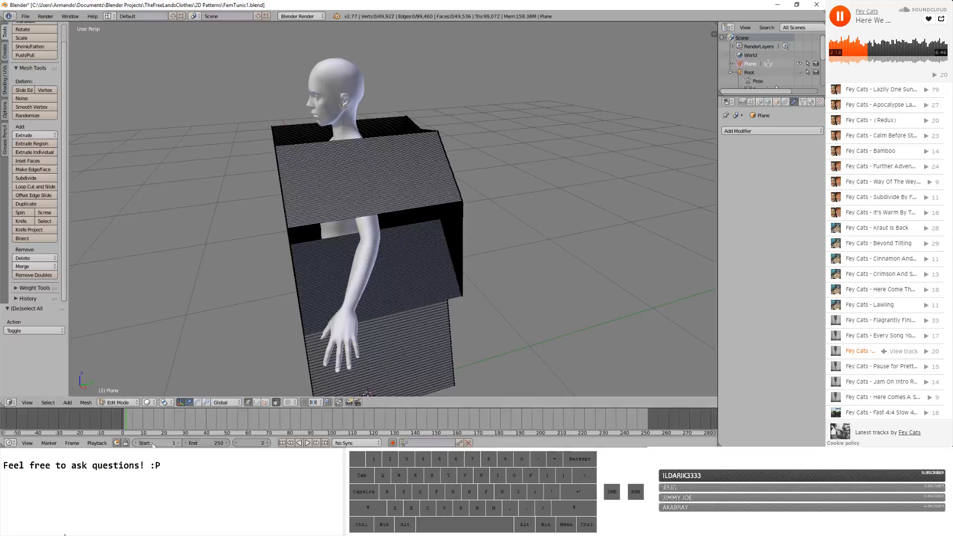
left_click(121, 404)
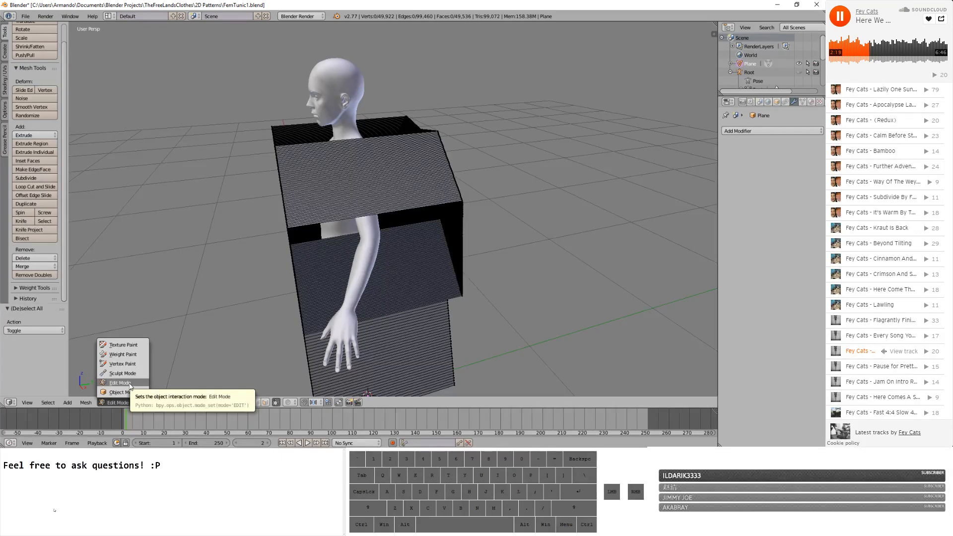
left_click(121, 383)
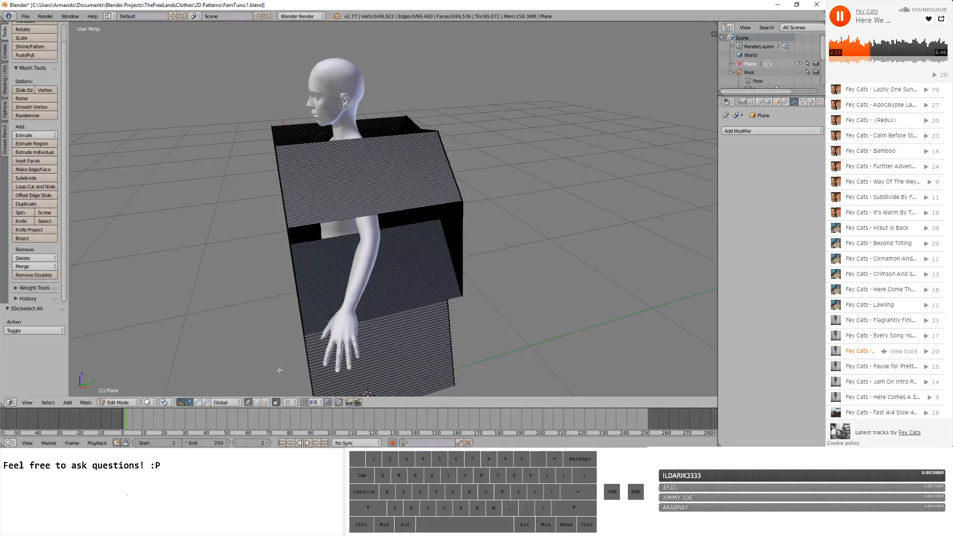
left_click(265, 402)
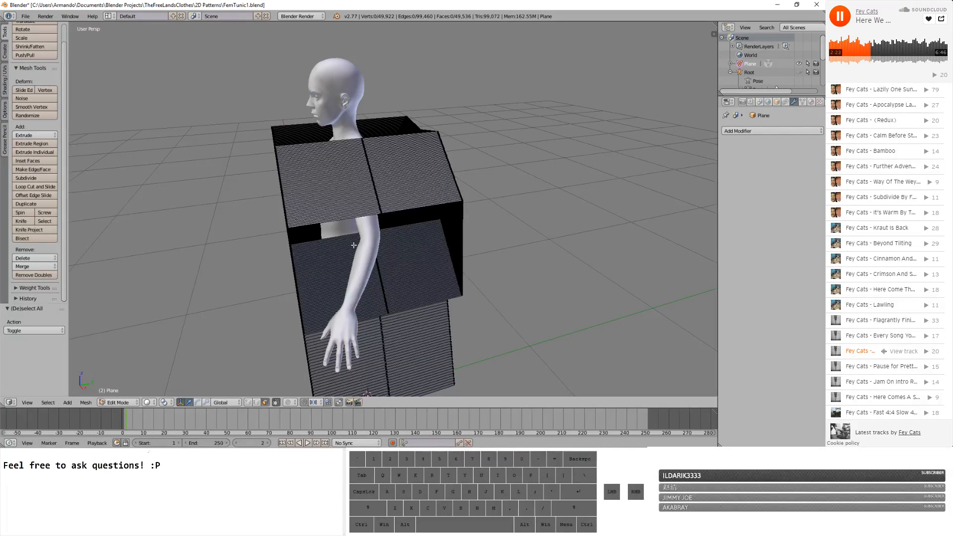
key("c")
left_click(147, 402)
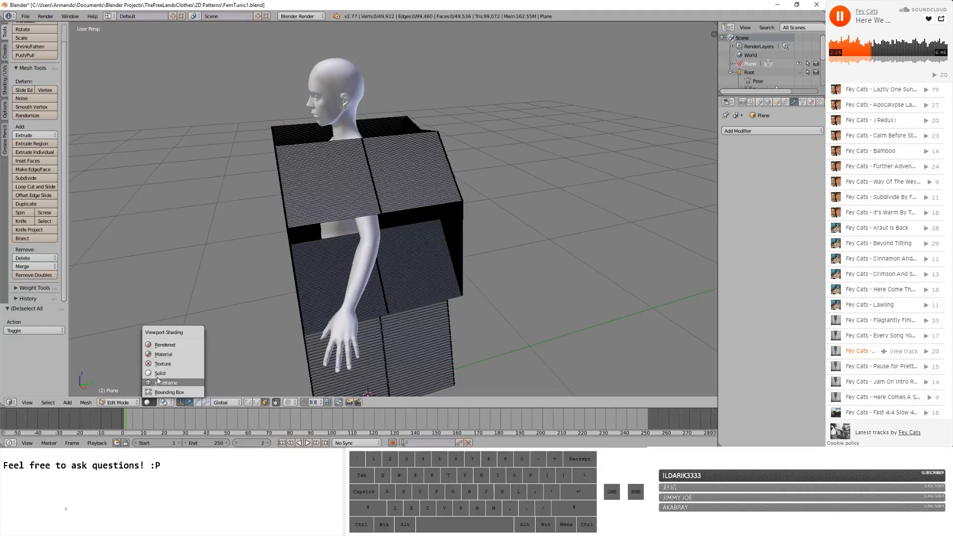
left_click(160, 382)
- Circle-select all the extruded seam faces between the front and back pieces, down to the hem
key("c")
mouse_move(342, 273)
left_mouse_down()
mouse_move(342, 119)
mouse_move(345, 226)
mouse_move(368, 368)
mouse_move(395, 349)
mouse_move(383, 342)
left_mouse_up()
key("Return")
mouse_move(383, 342)
middle_mouse_down()
mouse_move(359, 339)
mouse_move(349, 298)
middle_mouse_up()
key("c")
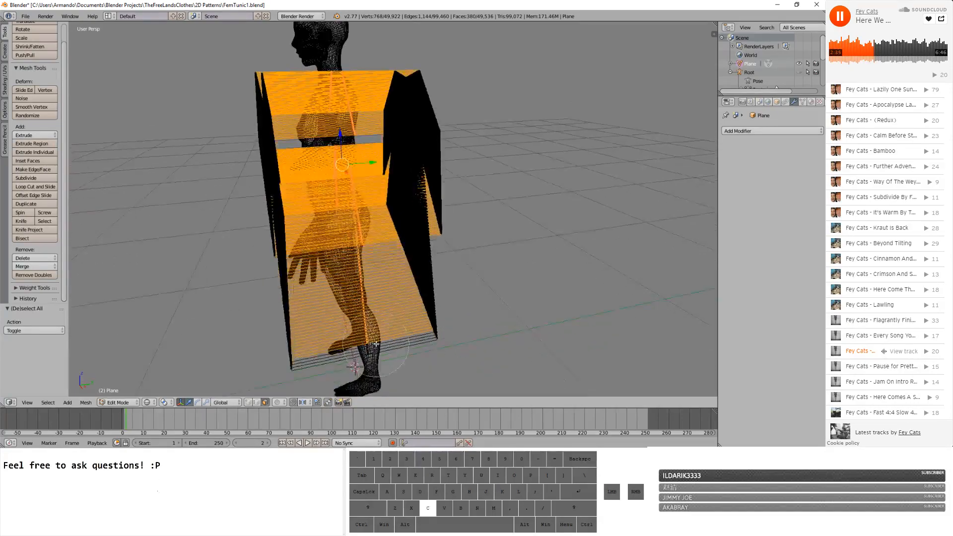
left_click_drag(377, 348, 374, 325)
key("Return")
mouse_move(373, 325)
middle_mouse_down()
mouse_move(311, 229)
mouse_move(122, 268)
mouse_move(354, 217)
mouse_move(429, 247)
mouse_move(434, 219)
mouse_move(380, 198)
mouse_move(464, 243)
mouse_move(446, 225)
middle_mouse_up()
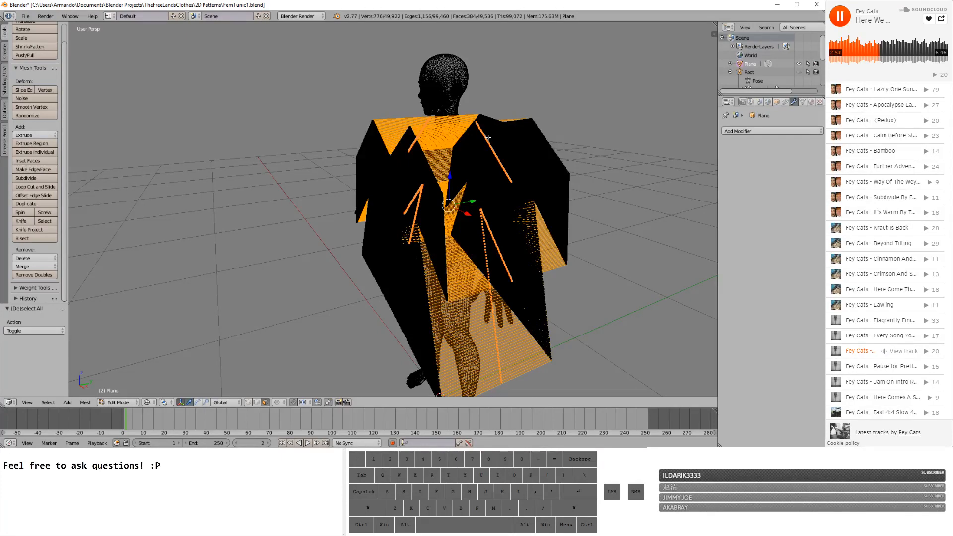
- Try deleting the selected seam faces with Only Faces, and undo the deletion
key("x")
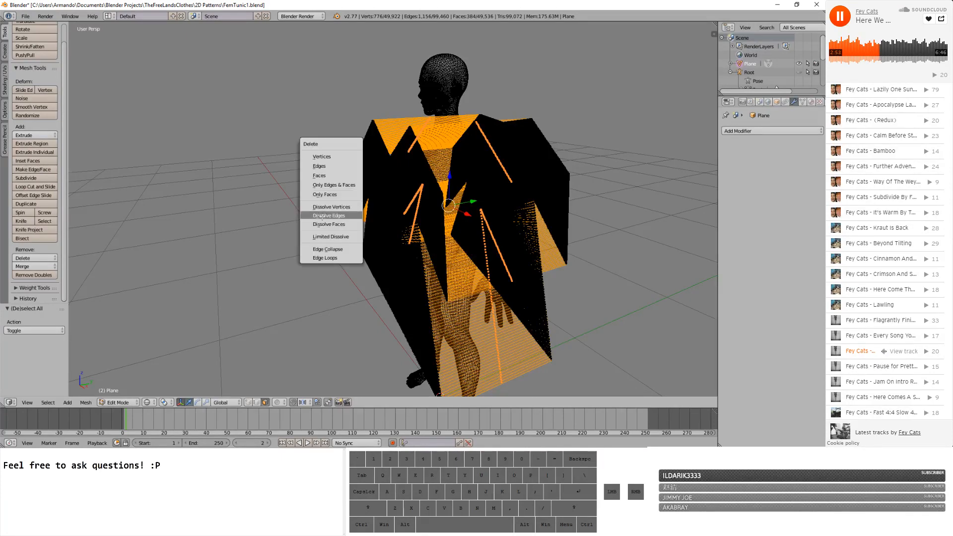
left_click(332, 196)
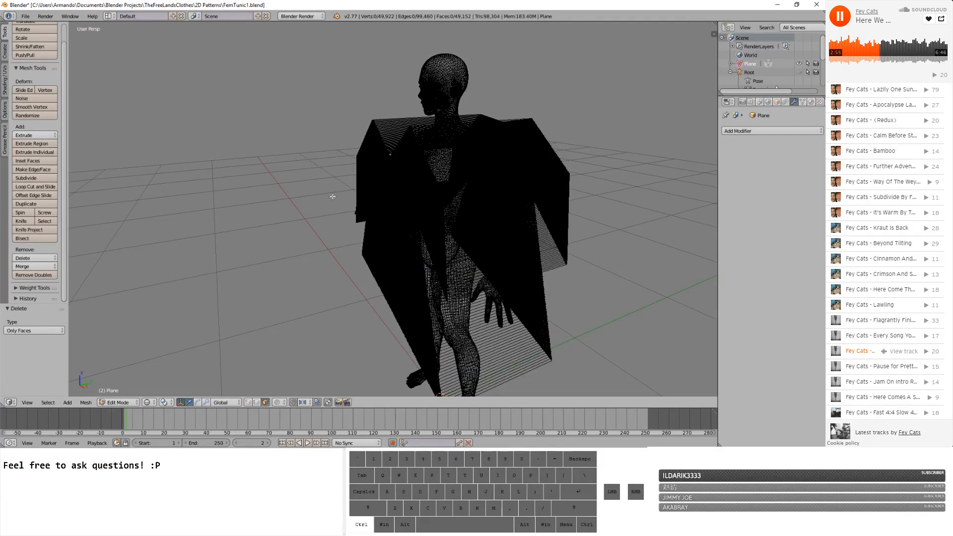
key("ctrl+z")
- Create a vertex group named Sewing from the selected seam faces and assign them to it
left_click(802, 102)
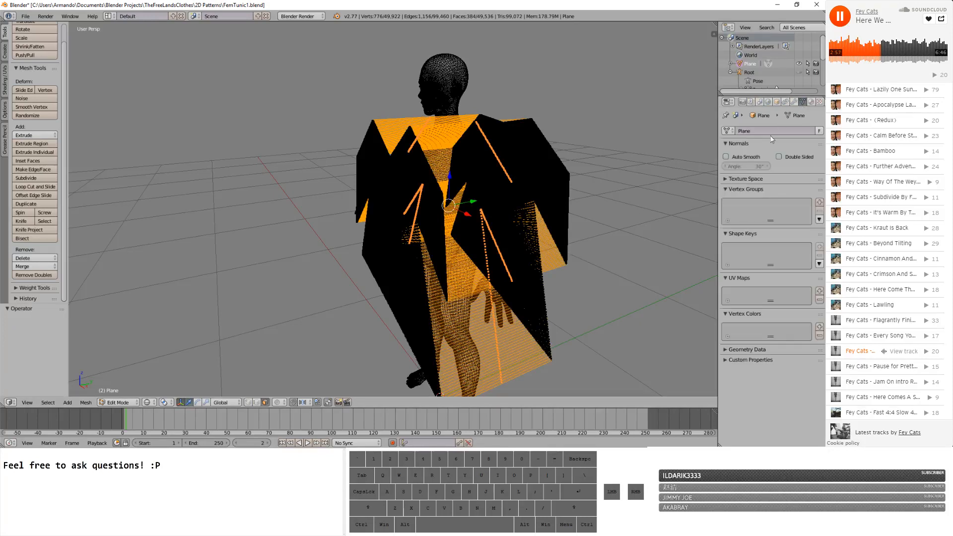
left_click(819, 202)
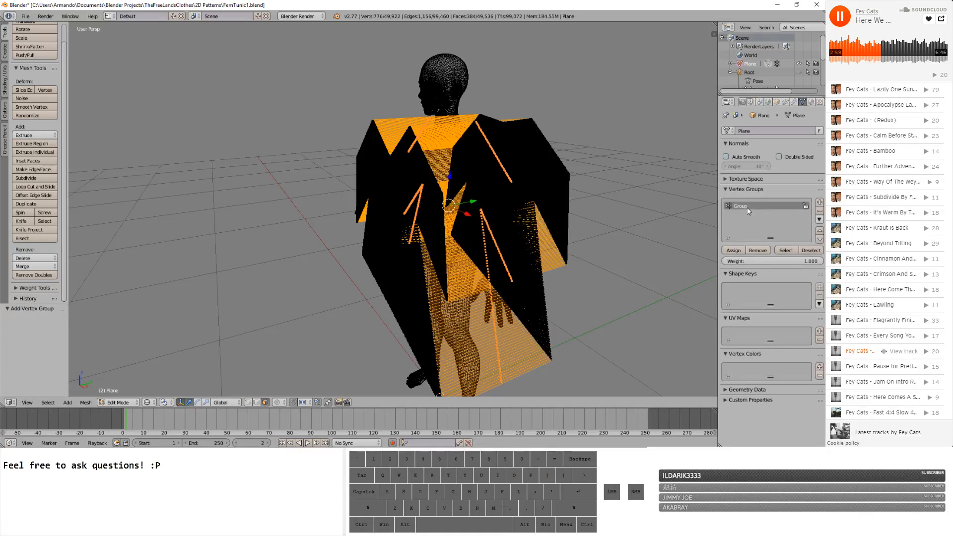
double_click(745, 207)
type("Sewing")
key("Return")
left_click(741, 249)
- Delete the selected seam faces with Only Faces, and display the tunic in Object Mode with solid shading
key("x")
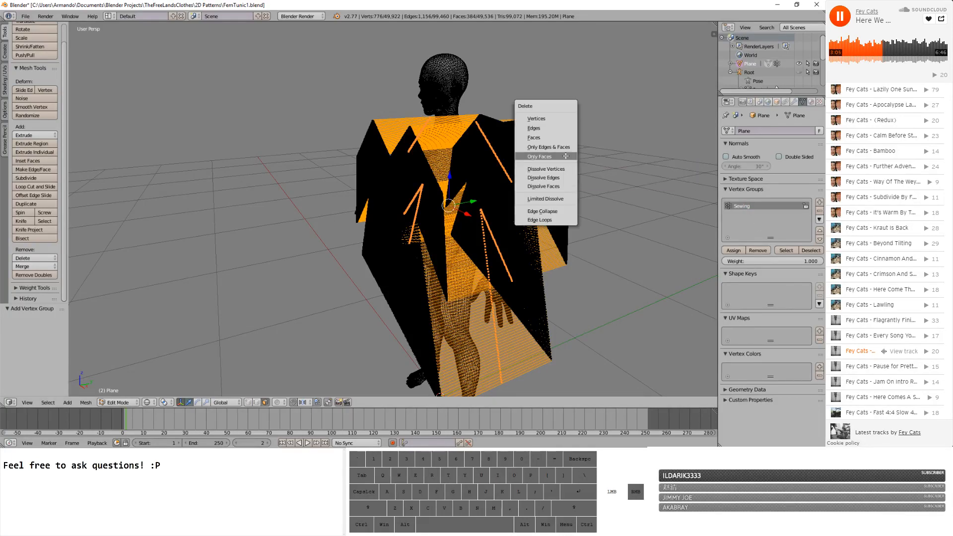
left_click(565, 156)
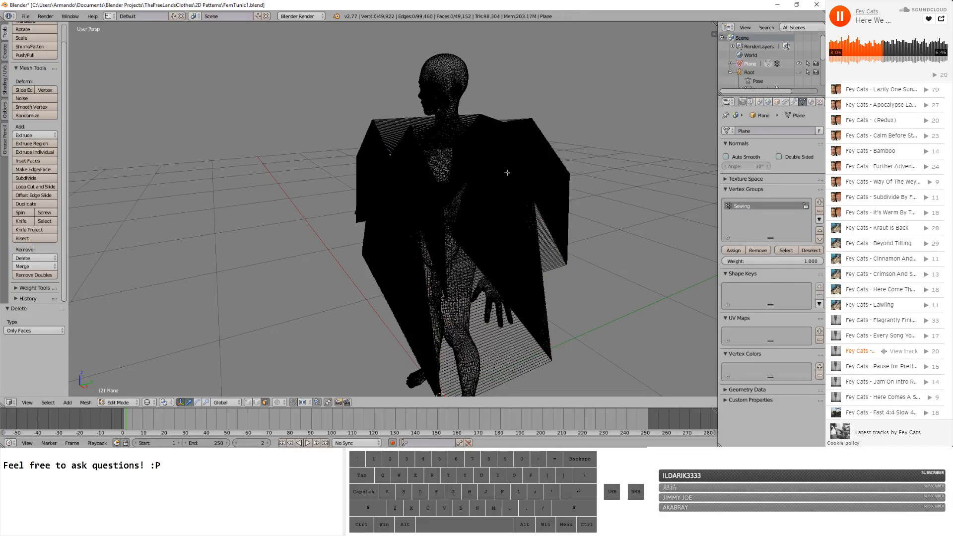
left_click(146, 403)
key("Tab")
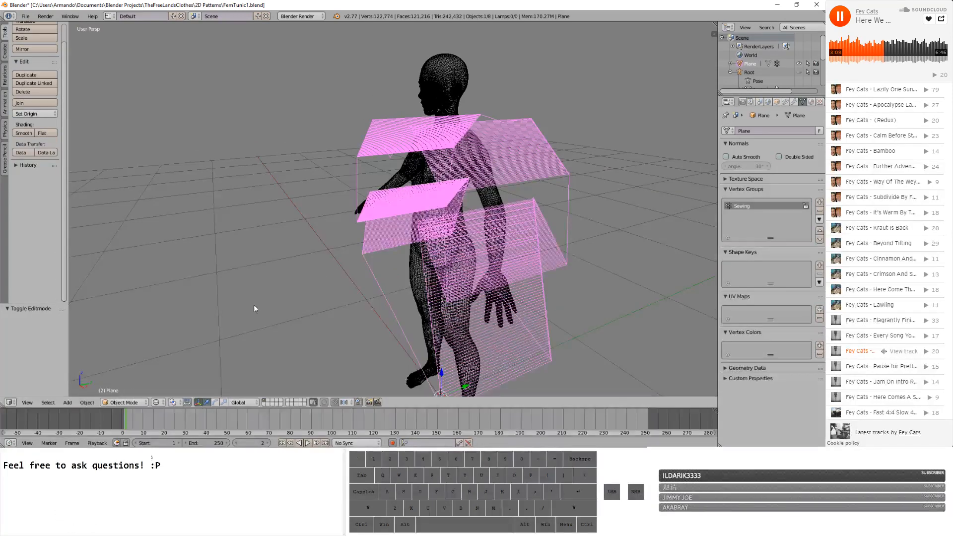
left_click(156, 402)
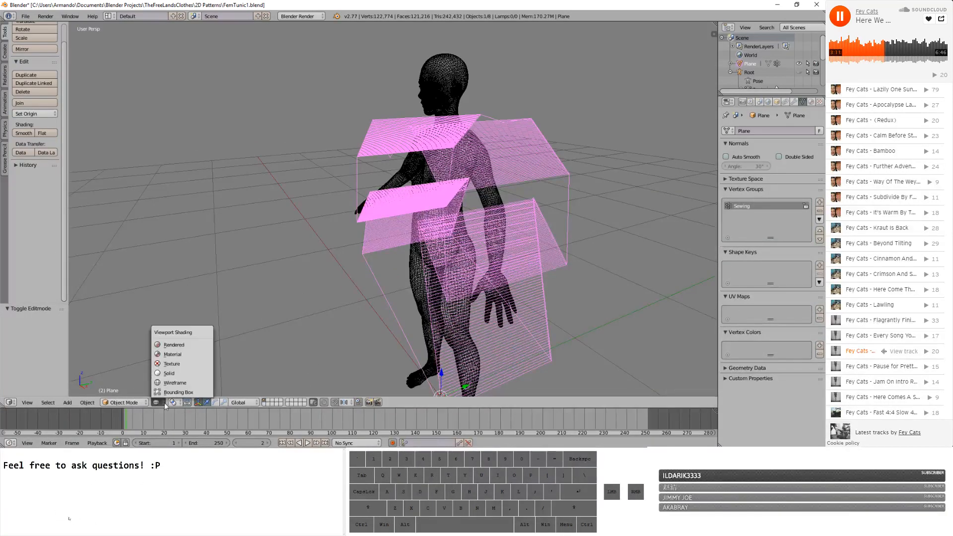
left_click(175, 378)
- Move the tunic up about 0.110 along the global Z axis
middle_click_drag(564, 146, 575, 153)
key("a")
key("a")
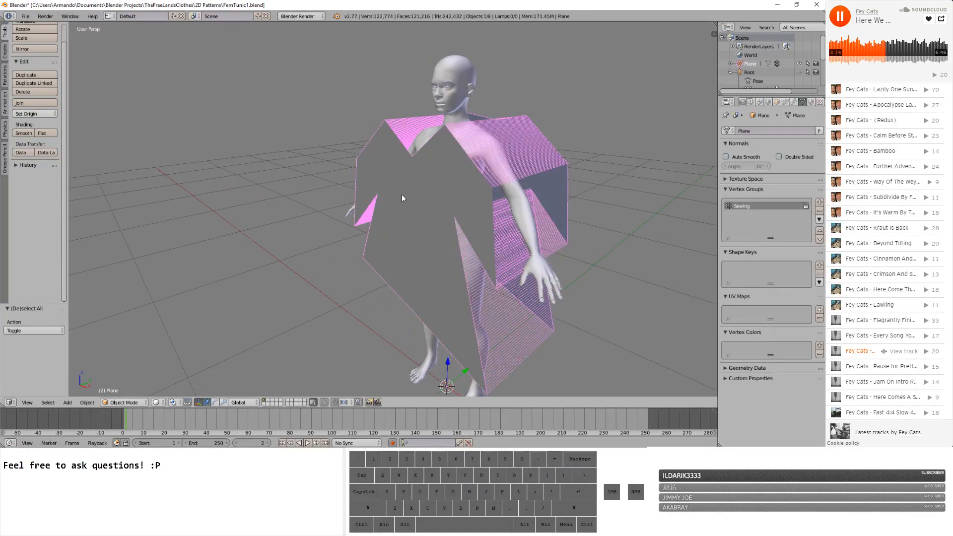
key("g")
key("z")
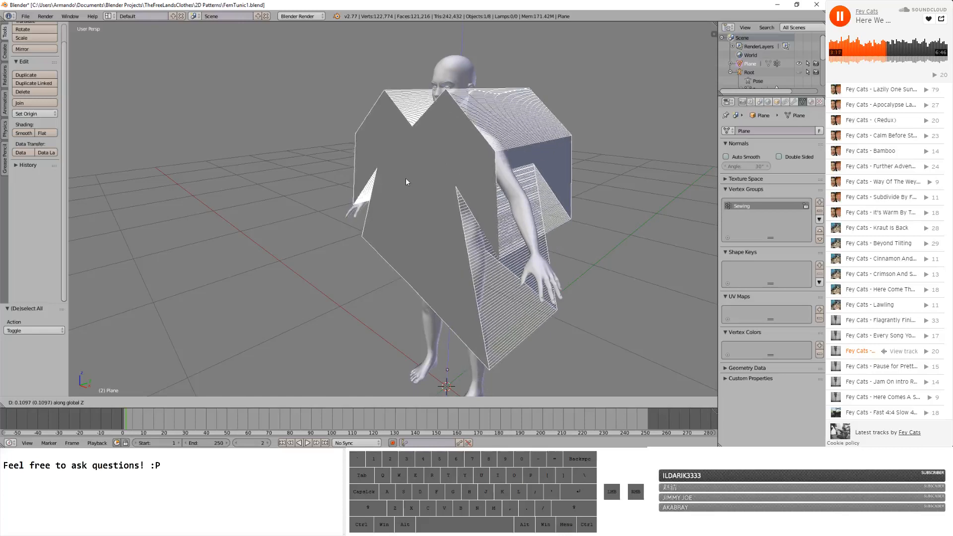
left_click(405, 179)
- Select the female body mesh and widen the properties area
middle_click_drag(406, 178, 466, 198)
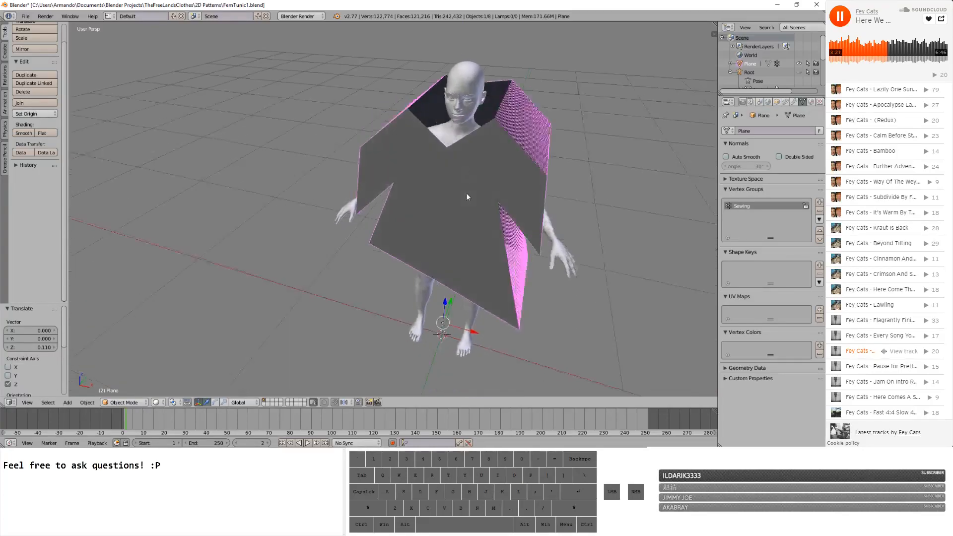
right_click(465, 197)
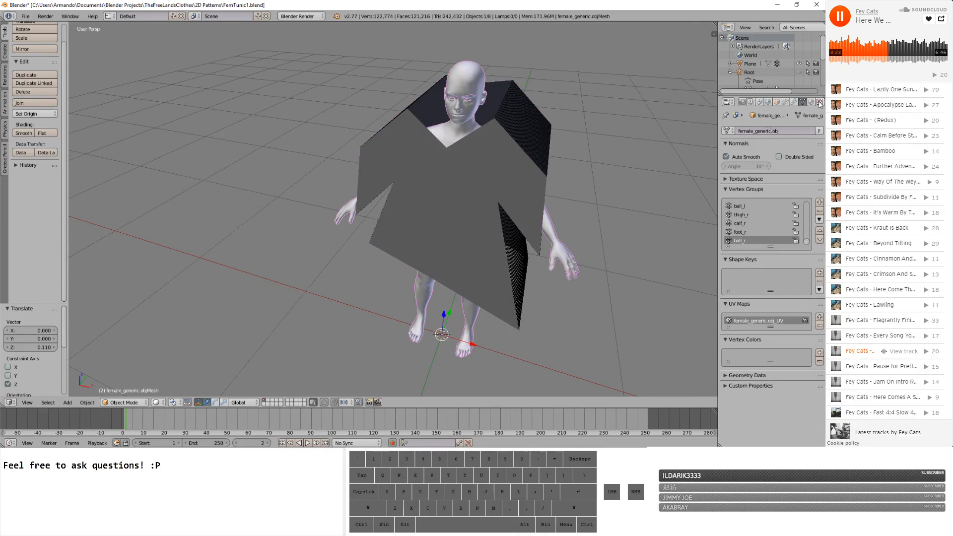
left_click_drag(717, 119, 676, 119)
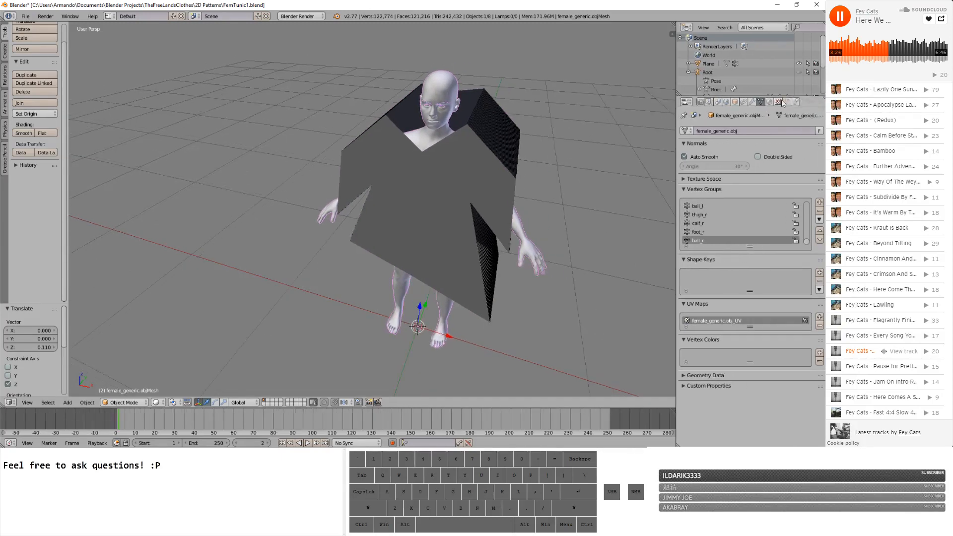
- Save the project as a new file named FemTunic4.blend in the 2D Patterns folder
left_click(25, 16)
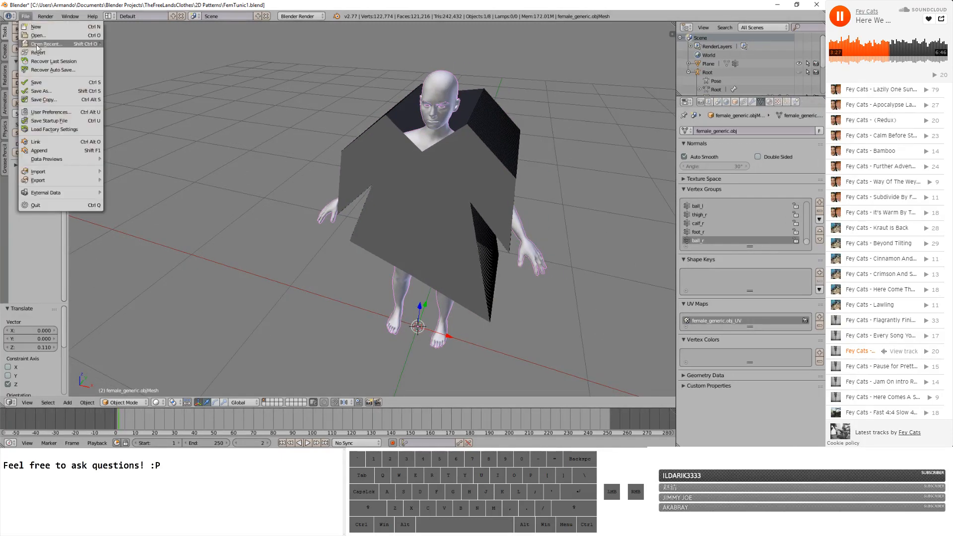
left_click(39, 92)
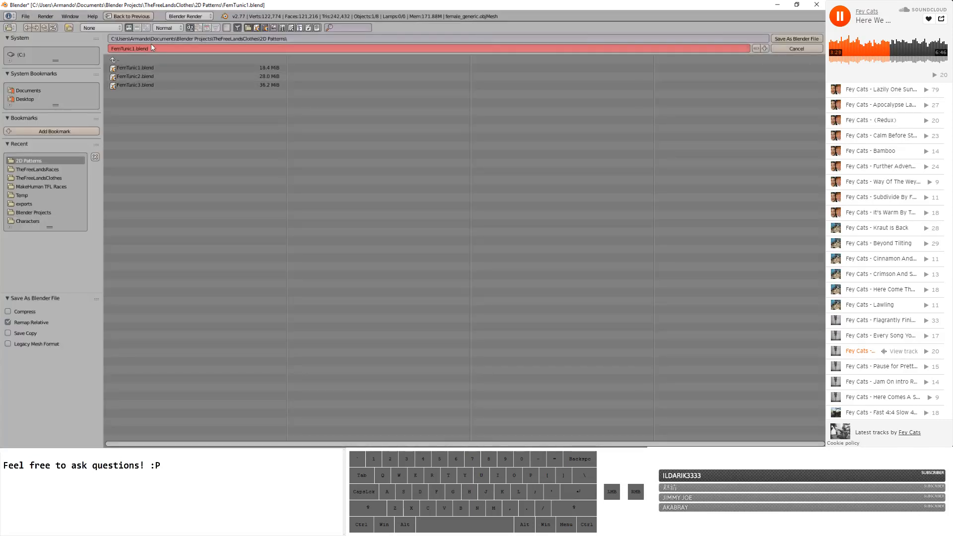
left_click_drag(134, 48, 131, 48)
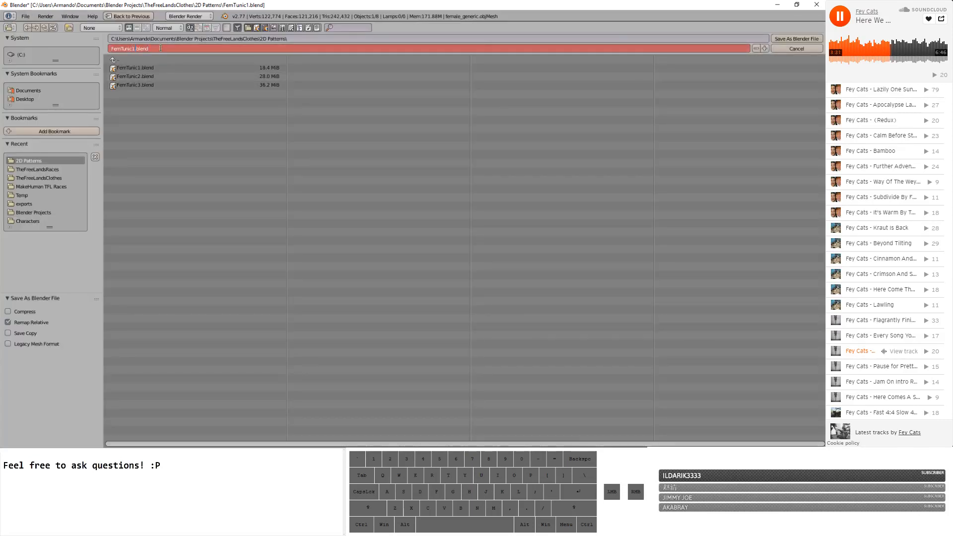
key("Return")
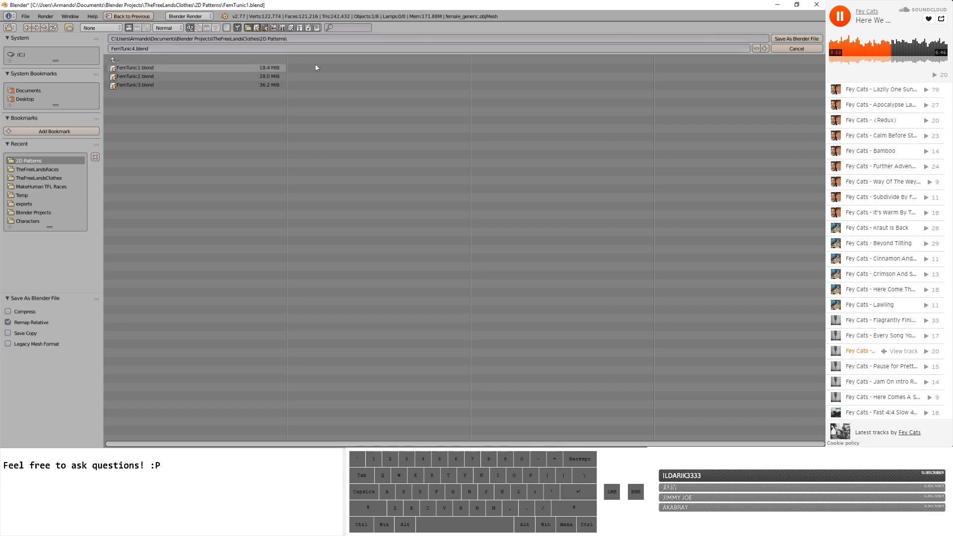
left_click(796, 40)
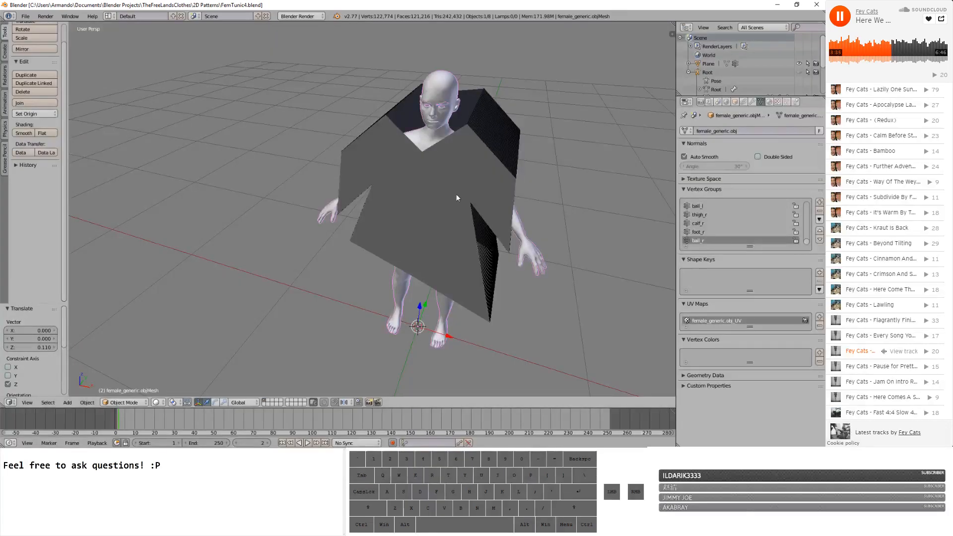
- Enable collision physics on the female body and set its soft body and cloth Outer thickness to 0.002
left_click(798, 103)
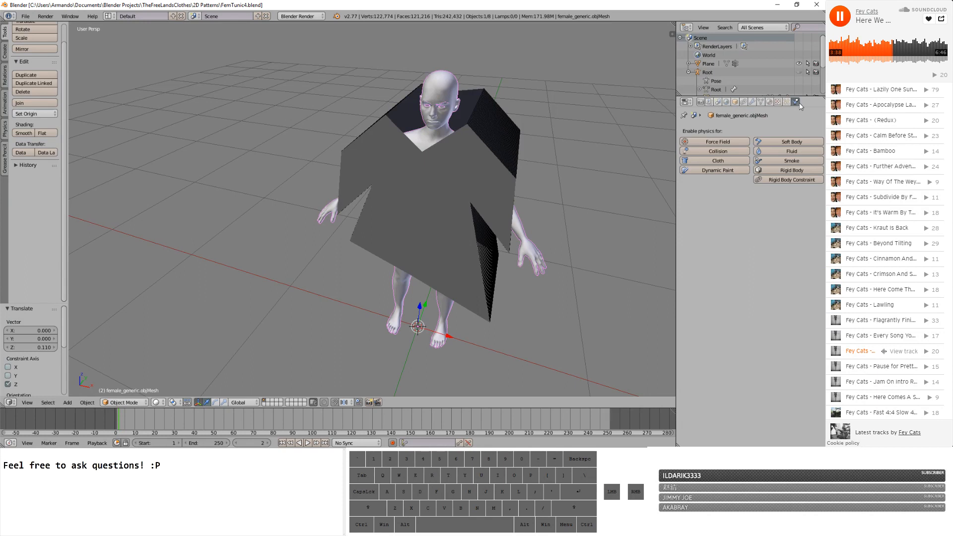
left_click(717, 151)
left_click(792, 217)
type(".")
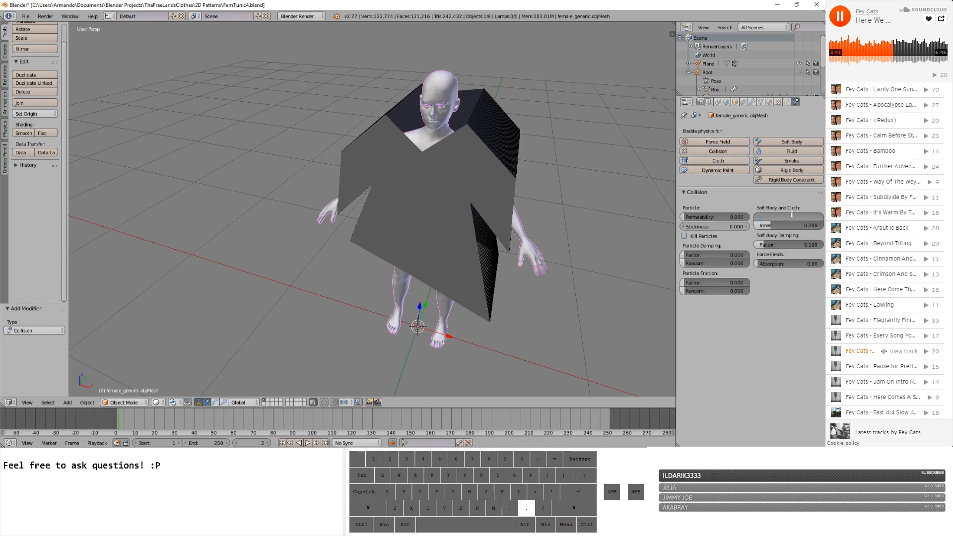
type("002")
key("Return")
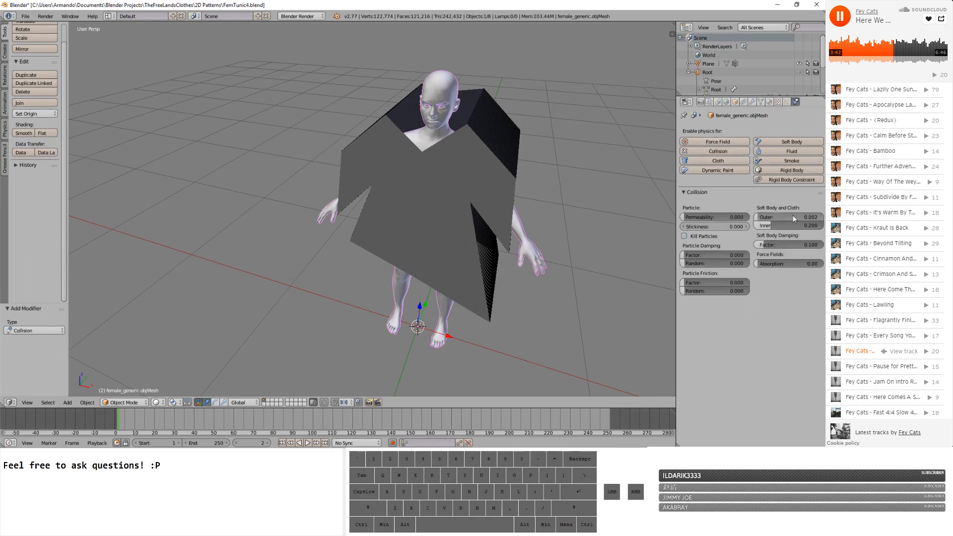
- Select the tunic and enable cloth physics on it
left_click(442, 185)
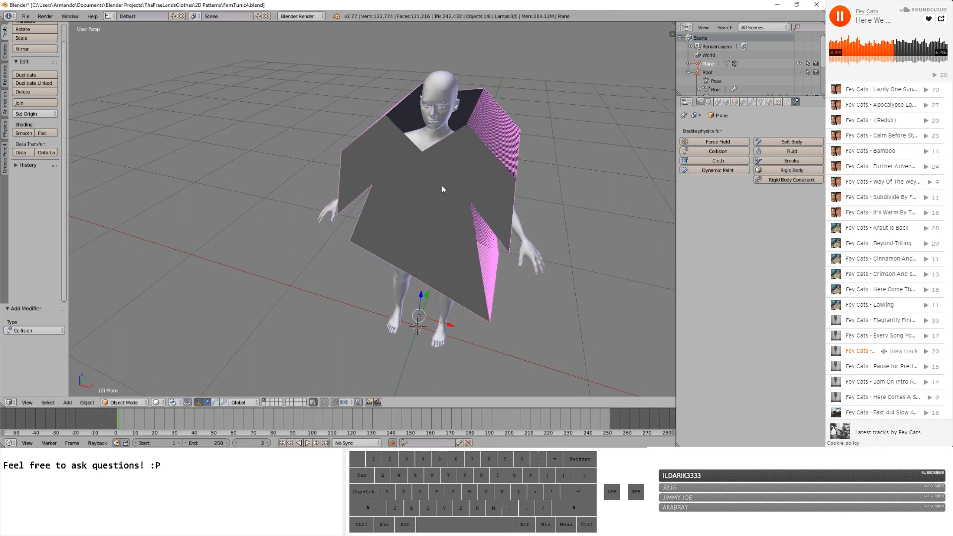
left_click(436, 117)
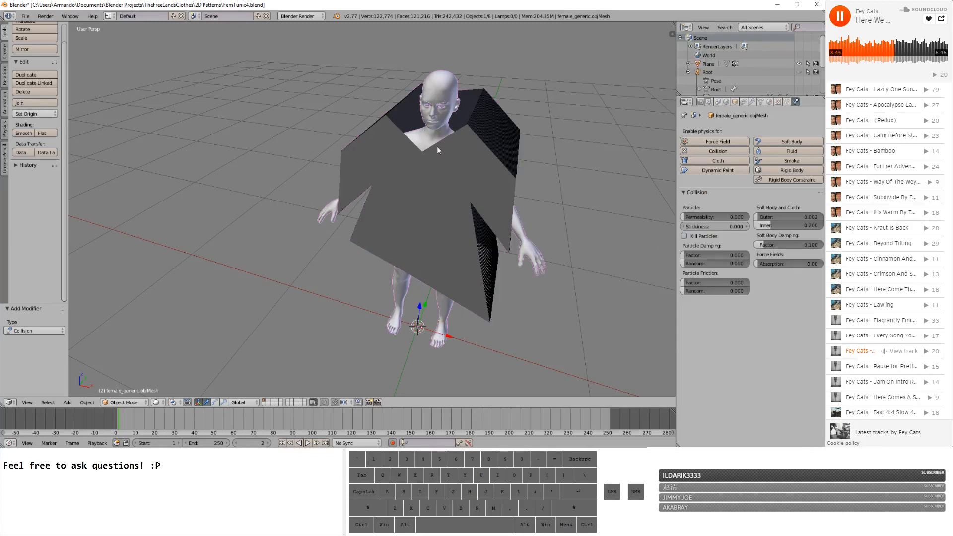
left_click(432, 178)
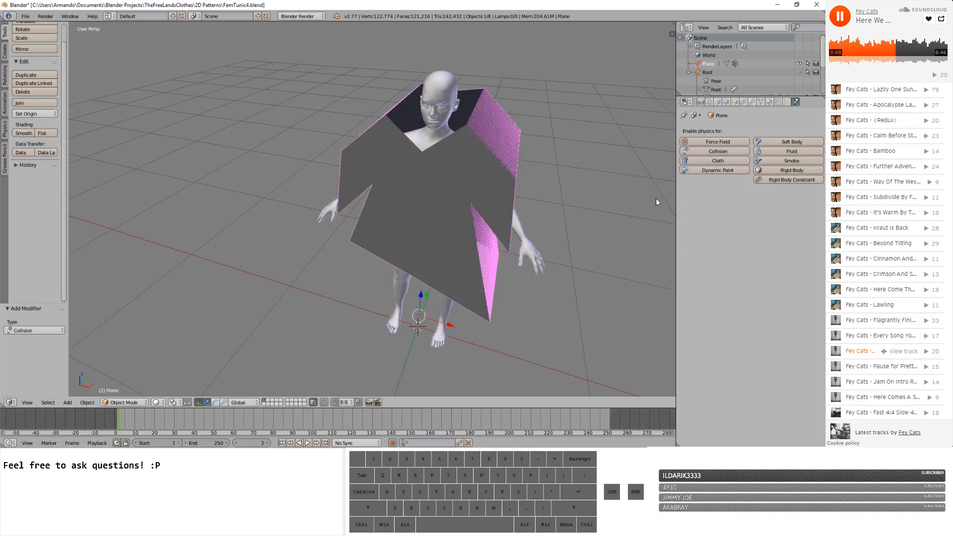
left_click(717, 160)
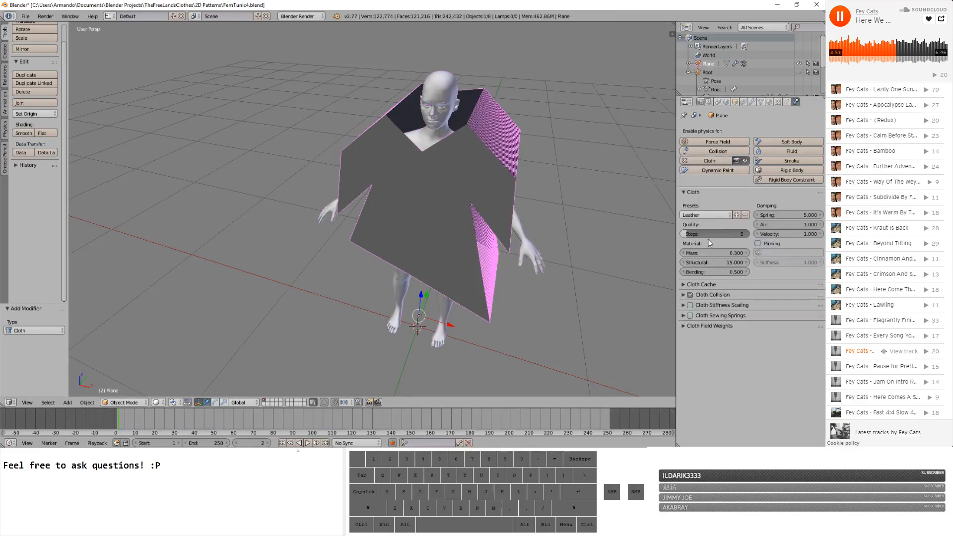
- Enable cloth sewing springs with the Sewing vertex group for shrinking and a sewing force of 50
left_click(690, 315)
left_click(683, 316)
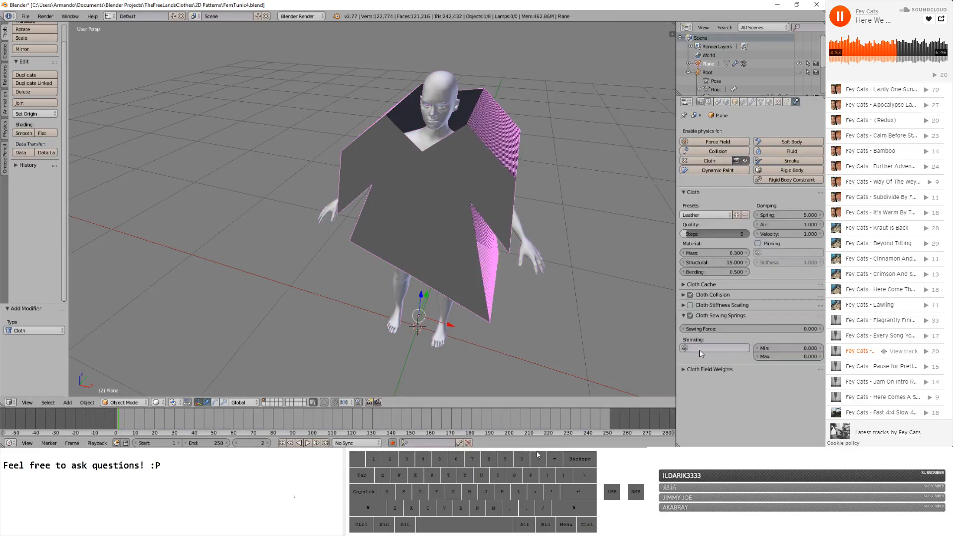
left_click(703, 348)
left_click(700, 361)
left_click(800, 328)
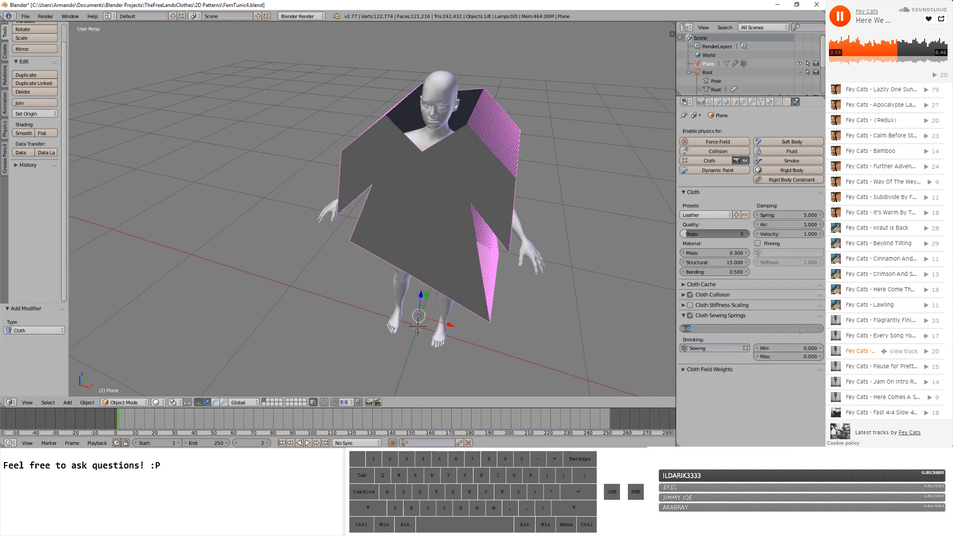
type("50")
key("Return")
- Apply the Leather cloth preset and enable self collision with a distance of 1.000
left_click(704, 215)
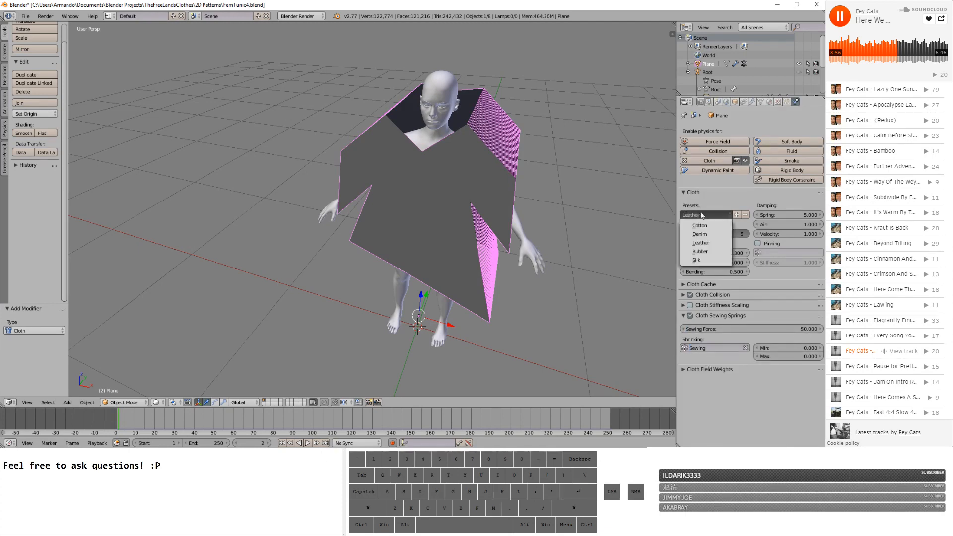
left_click(704, 244)
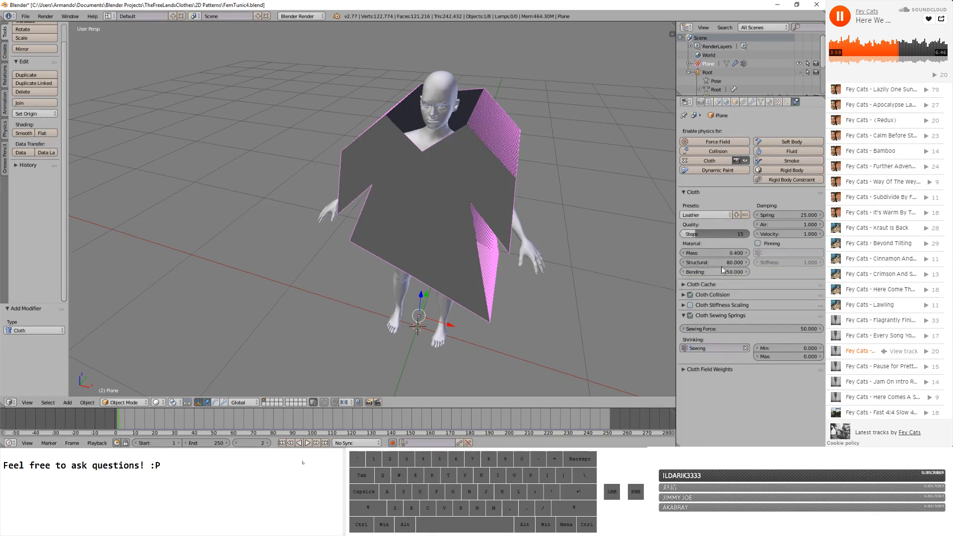
left_click(684, 296)
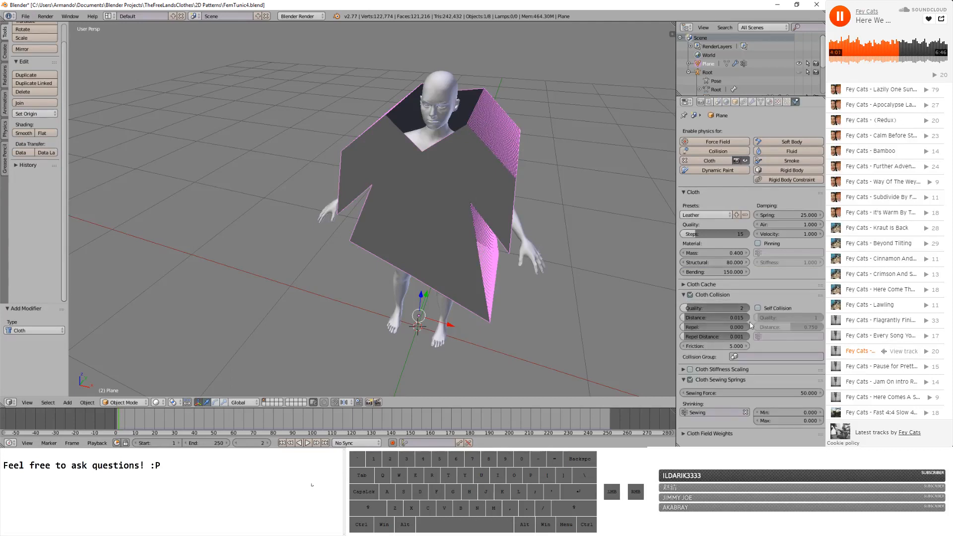
left_click(758, 308)
left_click_drag(788, 328, 823, 327)
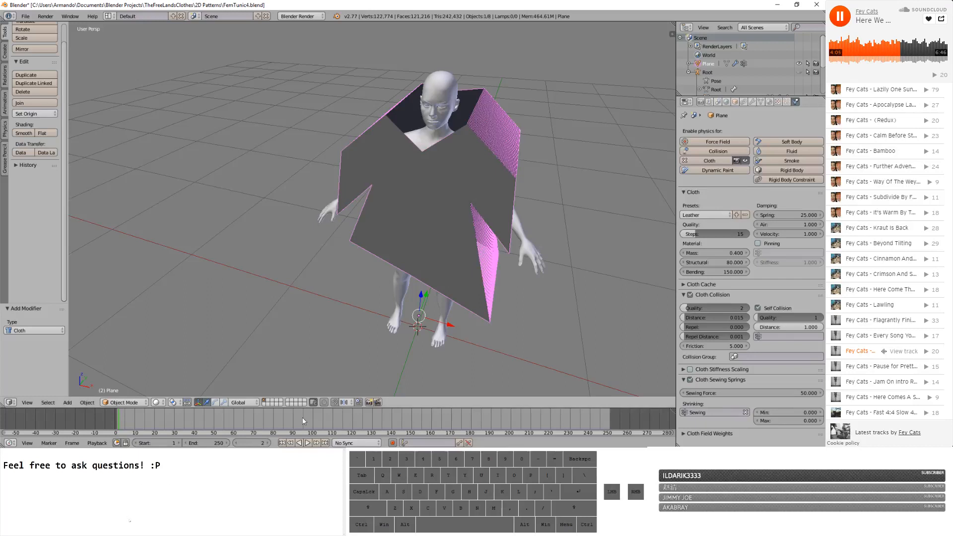
- Set the animation end frame to 10 and play the cloth simulation from the first frame
left_click(287, 443)
left_click(214, 441)
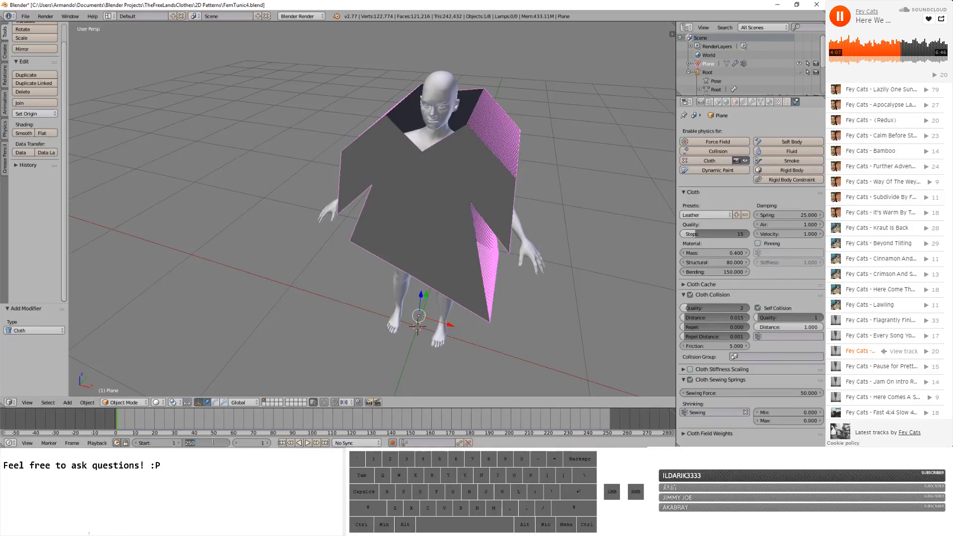
type("10")
key("Return")
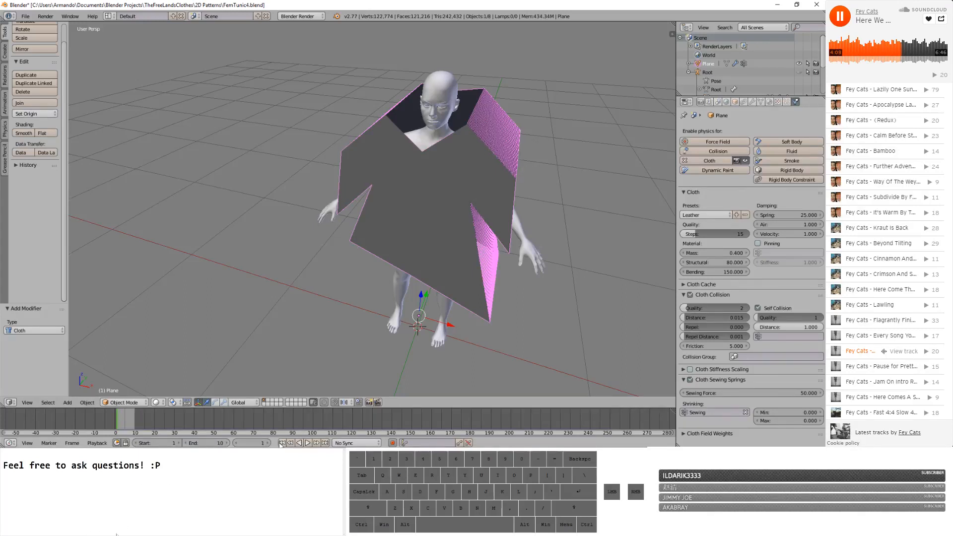
left_click(306, 442)
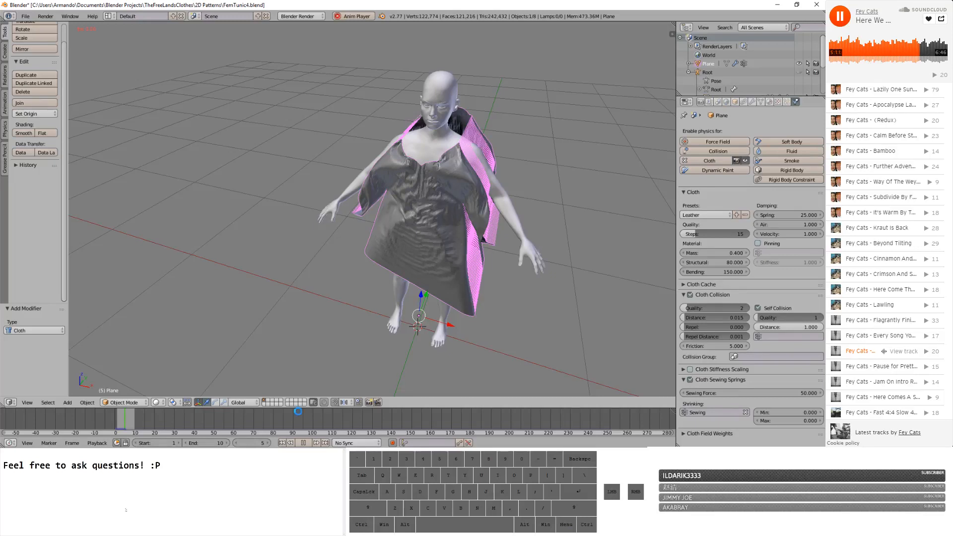
- Stop the cloth simulation playback and return to the first frame
left_click(304, 443)
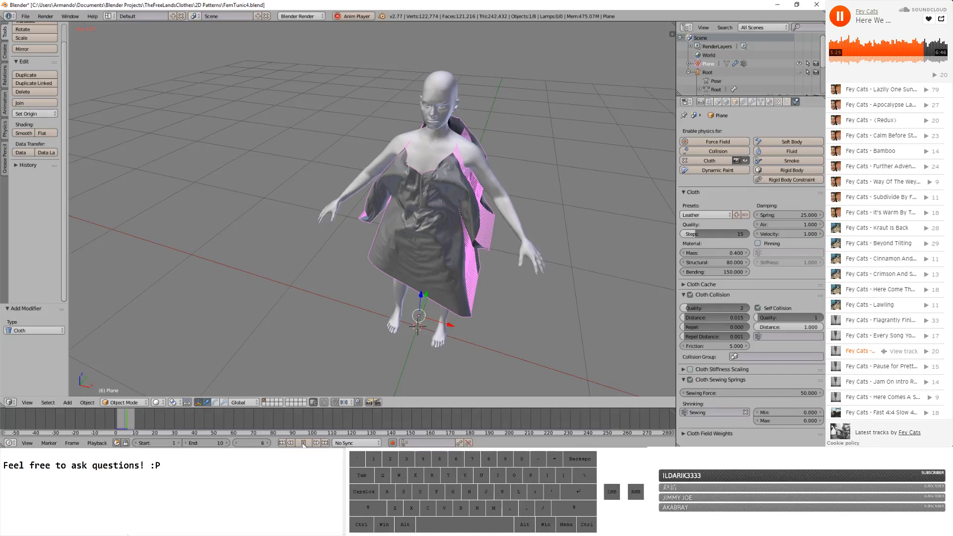
left_click(302, 442)
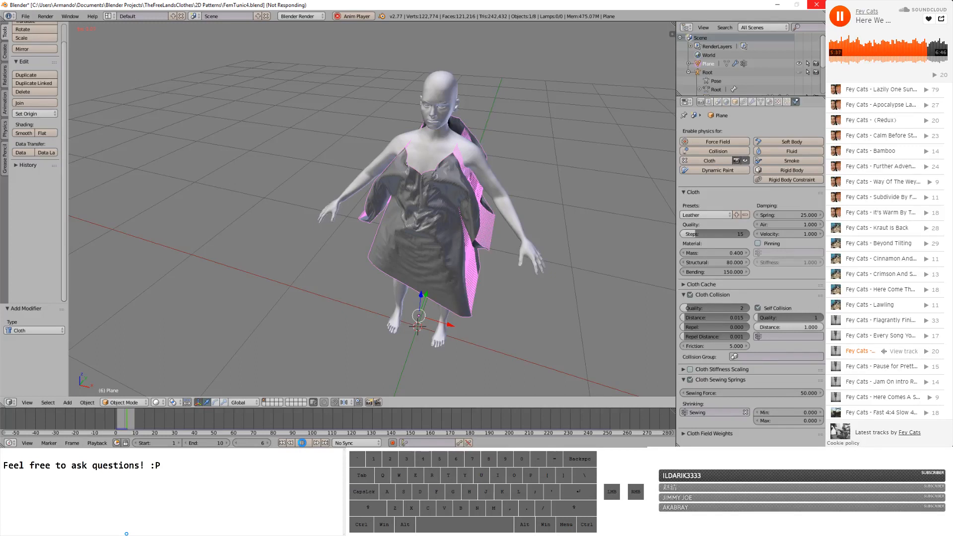
left_click(304, 443)
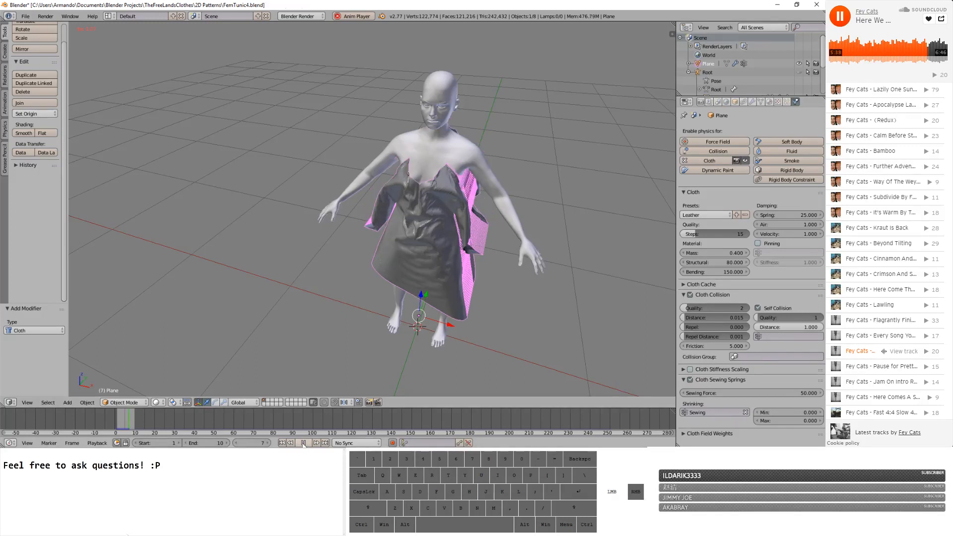
left_click(303, 443)
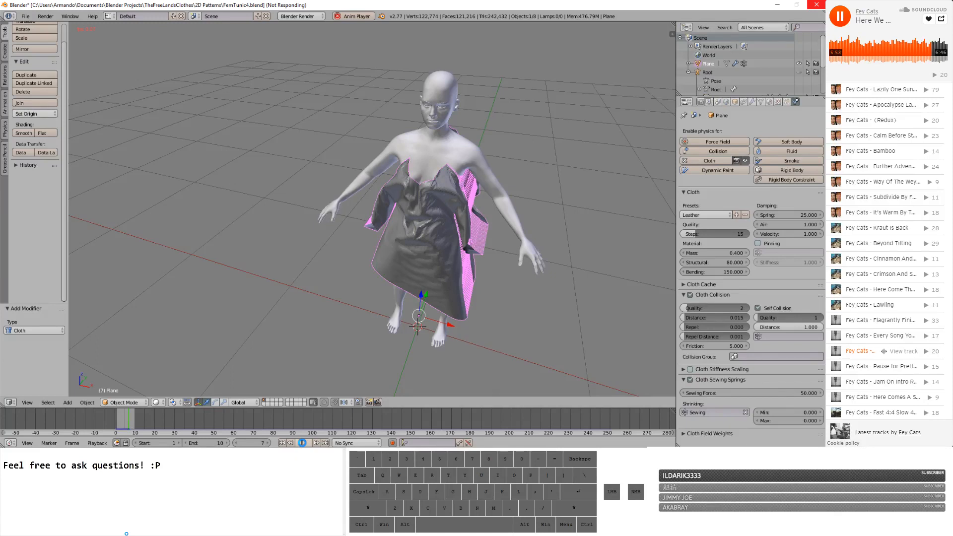
left_click(303, 442)
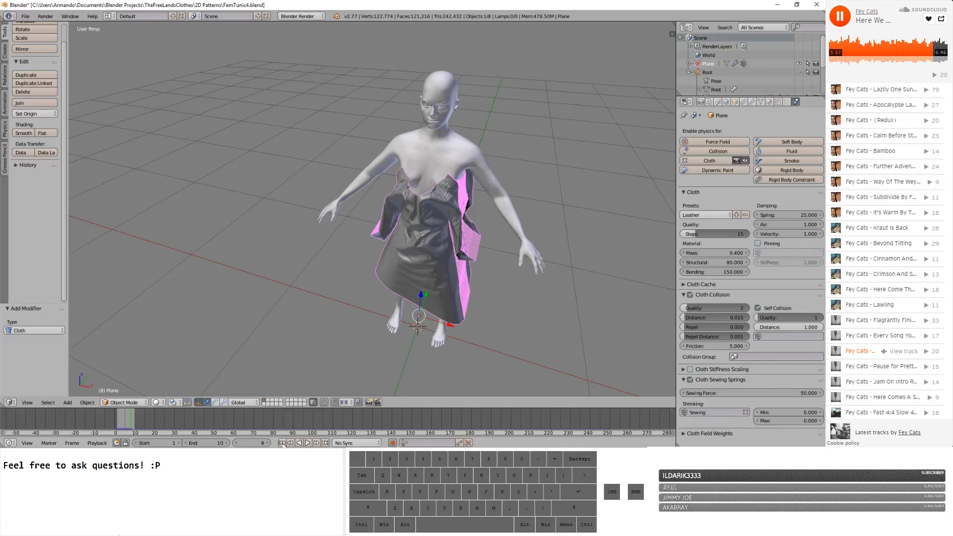
left_click(282, 442)
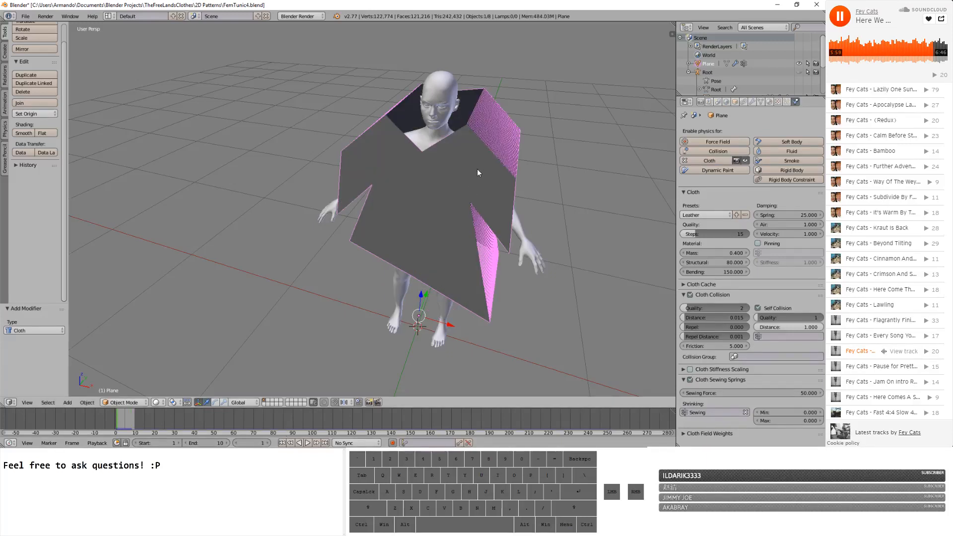
- Select the tunic pattern object and switch it to Edit Mode
right_click(416, 219)
middle_click_drag(486, 207, 422, 207)
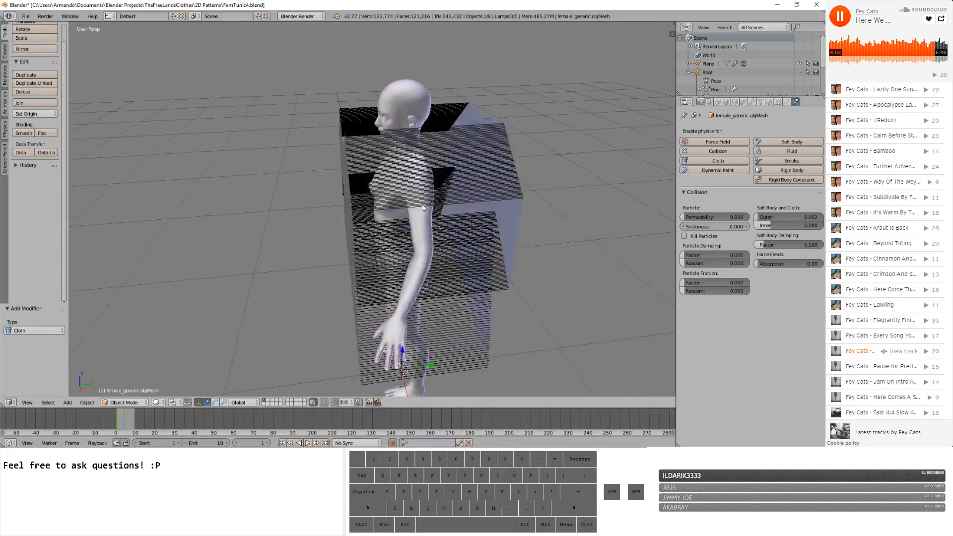
right_click(344, 199)
left_click(124, 402)
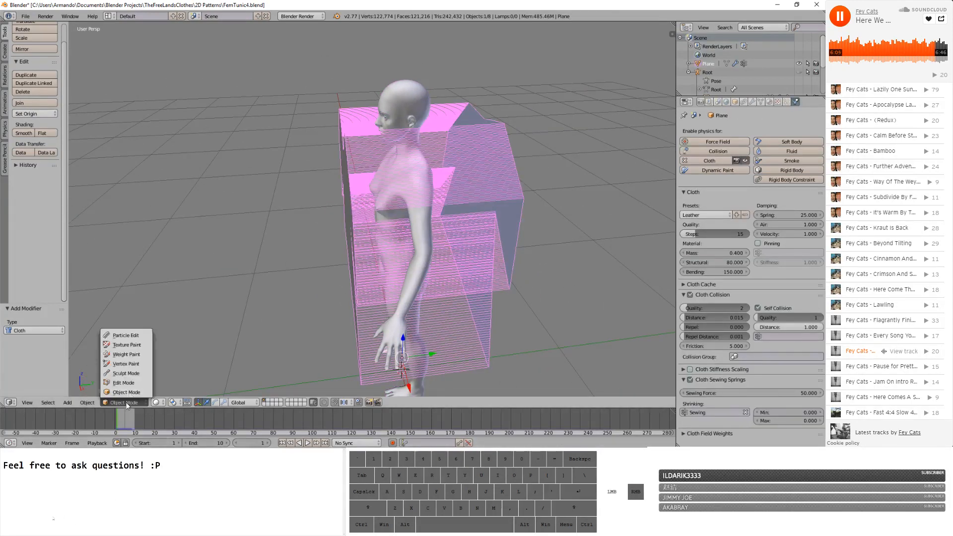
left_click(130, 384)
mouse_move(362, 225)
middle_mouse_down()
mouse_move(379, 205)
mouse_move(363, 216)
middle_mouse_up()
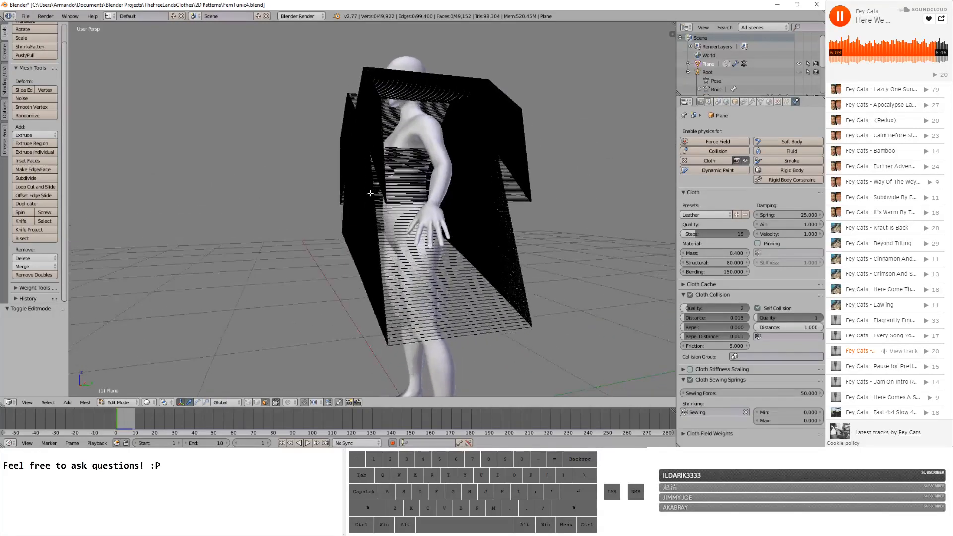
- Circle-select the front panel's vertices in vertex select mode, working from both sides of the figure
key("c")
left_click_drag(362, 317, 346, 253)
key("Escape")
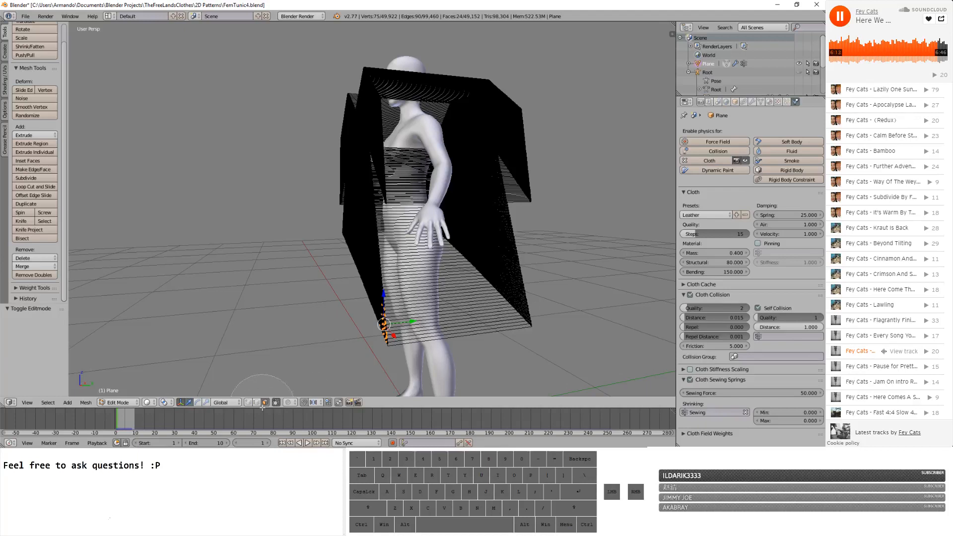
left_click(248, 402)
key("c")
mouse_move(362, 342)
left_mouse_down()
mouse_move(347, 209)
mouse_move(350, 99)
mouse_move(376, 353)
left_mouse_up()
key("Escape")
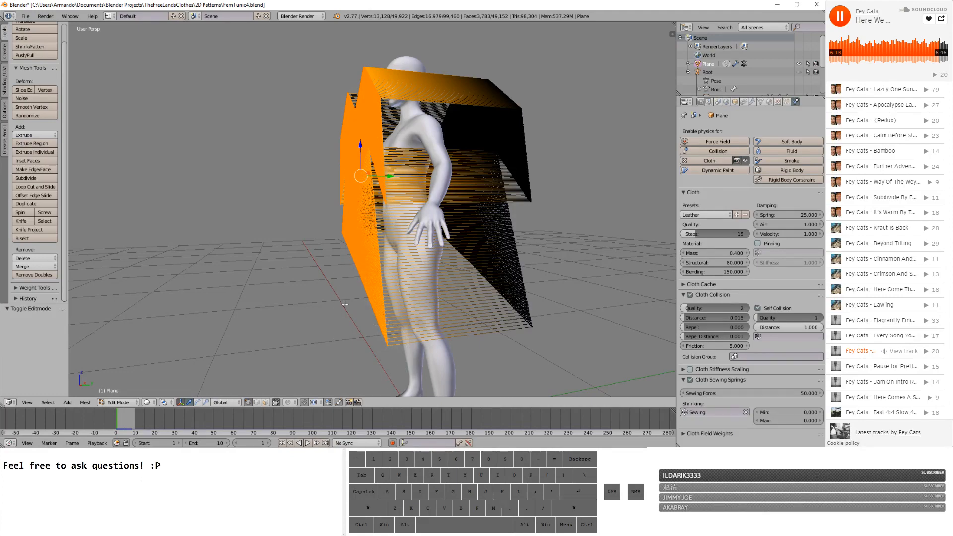
mouse_move(346, 300)
middle_mouse_down()
mouse_move(293, 308)
mouse_move(263, 338)
mouse_move(298, 273)
mouse_move(314, 271)
middle_mouse_up()
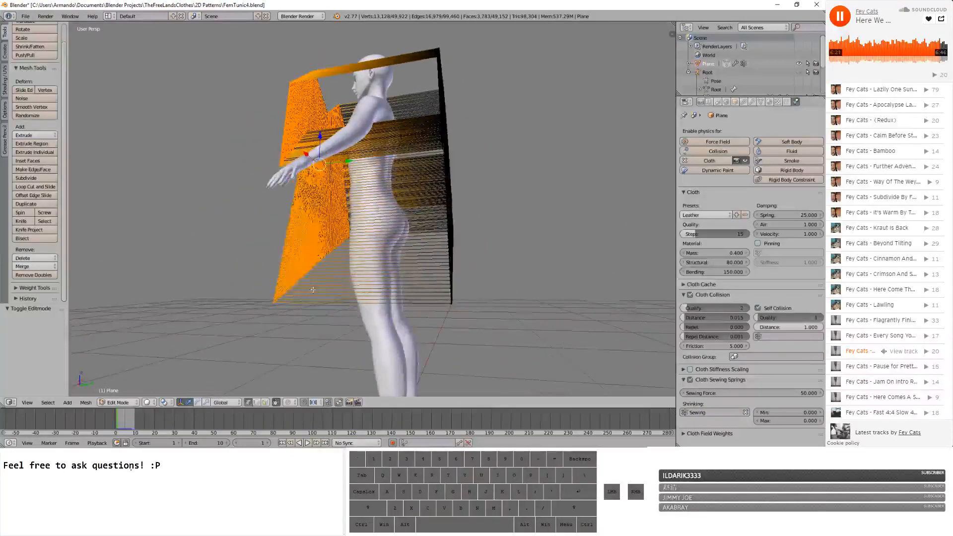
key("c")
mouse_move(323, 224)
left_mouse_down()
mouse_move(303, 94)
mouse_move(283, 149)
mouse_move(327, 257)
left_mouse_up()
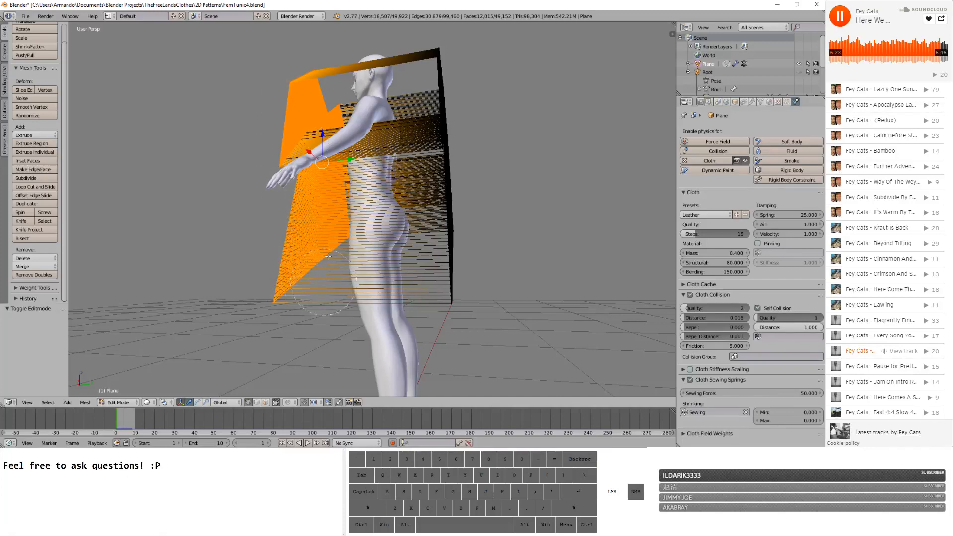
- Switch the viewport to Wireframe shading and circle-select the remaining vertices so the whole front panel is selected
left_click(148, 402)
left_click(162, 380)
key("c")
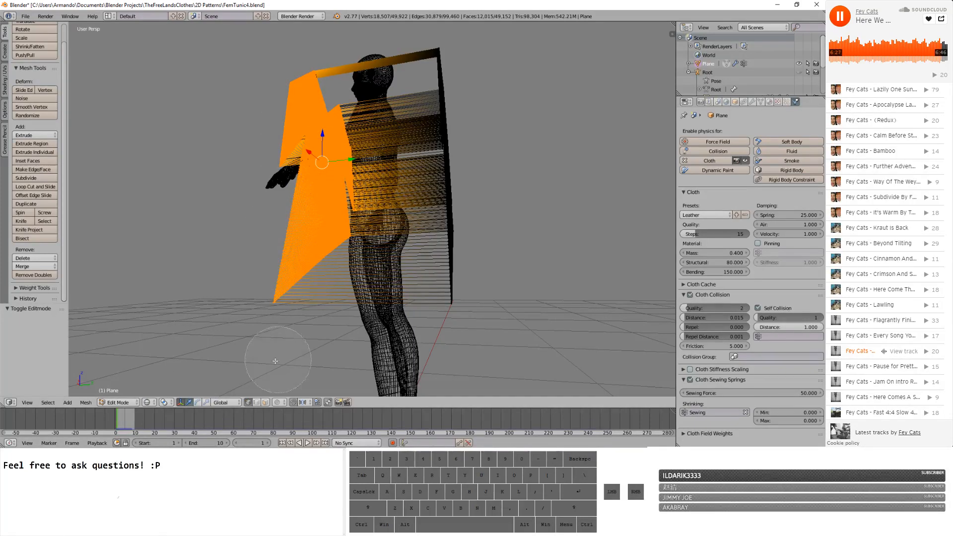
mouse_move(275, 336)
left_mouse_down()
mouse_move(305, 218)
mouse_move(286, 72)
mouse_move(327, 99)
mouse_move(342, 148)
mouse_move(343, 199)
mouse_move(308, 269)
left_mouse_up()
right_click(309, 270)
middle_click_drag(311, 270, 355, 254)
key("c")
mouse_move(354, 253)
left_mouse_down()
mouse_move(346, 216)
mouse_move(376, 96)
mouse_move(367, 102)
left_mouse_up()
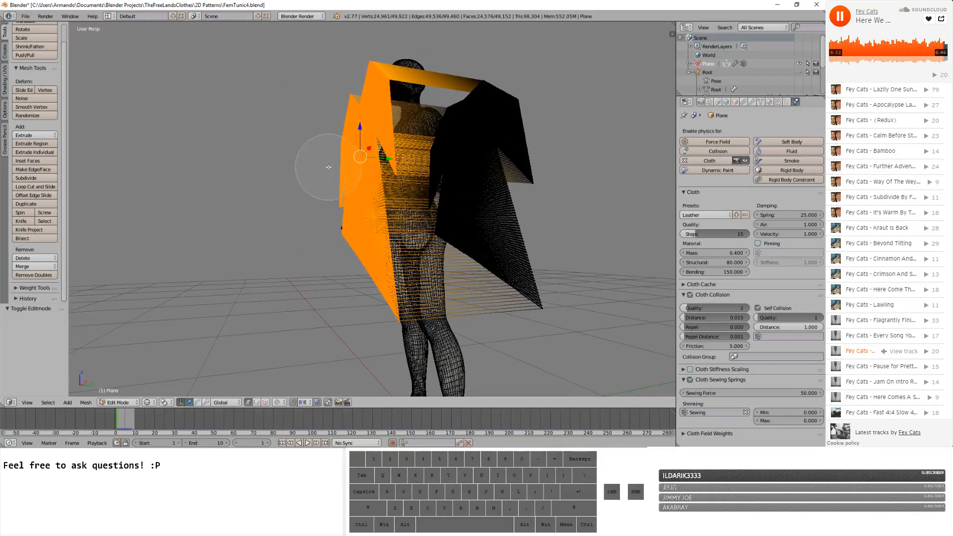
right_click(330, 165)
middle_click_drag(331, 166, 470, 184)
key("c")
mouse_move(391, 243)
left_mouse_down()
mouse_move(392, 217)
mouse_move(440, 114)
mouse_move(439, 218)
mouse_move(423, 285)
left_mouse_up()
mouse_move(335, 213)
middle_mouse_down()
mouse_move(369, 257)
mouse_move(440, 272)
mouse_move(311, 267)
middle_mouse_up()
right_click(341, 254)
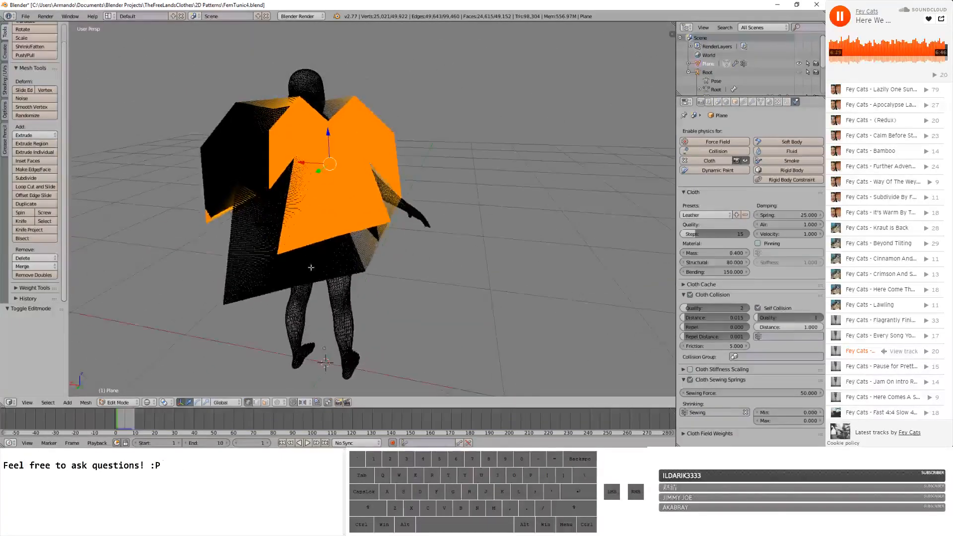
key("c")
middle_click_drag(217, 214, 313, 197)
right_click(206, 224)
- Move the front panel 0.083 along Y towards the body and switch the viewport back to Solid shading
key("g")
key("y")
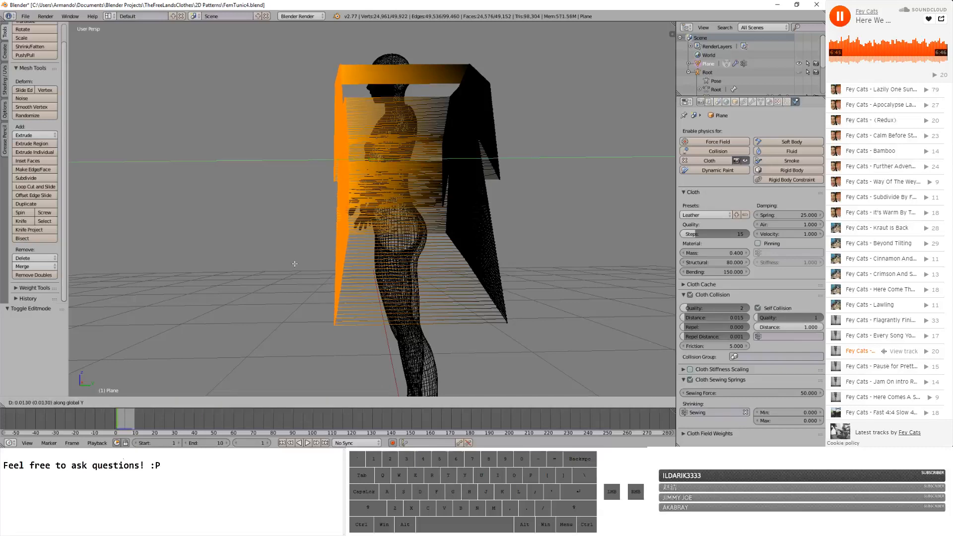
left_click(313, 266)
left_click(147, 403)
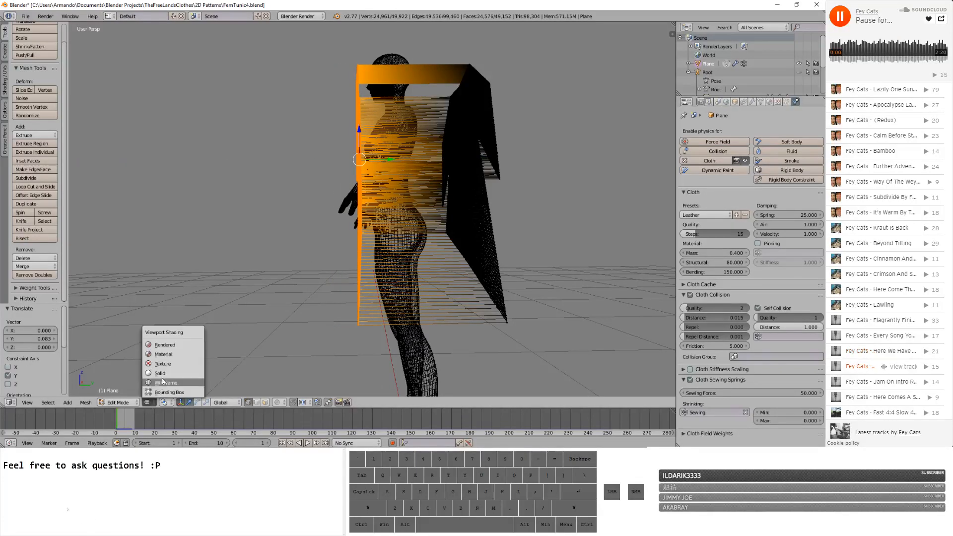
left_click(159, 375)
mouse_move(318, 298)
middle_mouse_down()
mouse_move(356, 309)
mouse_move(161, 395)
middle_mouse_up()
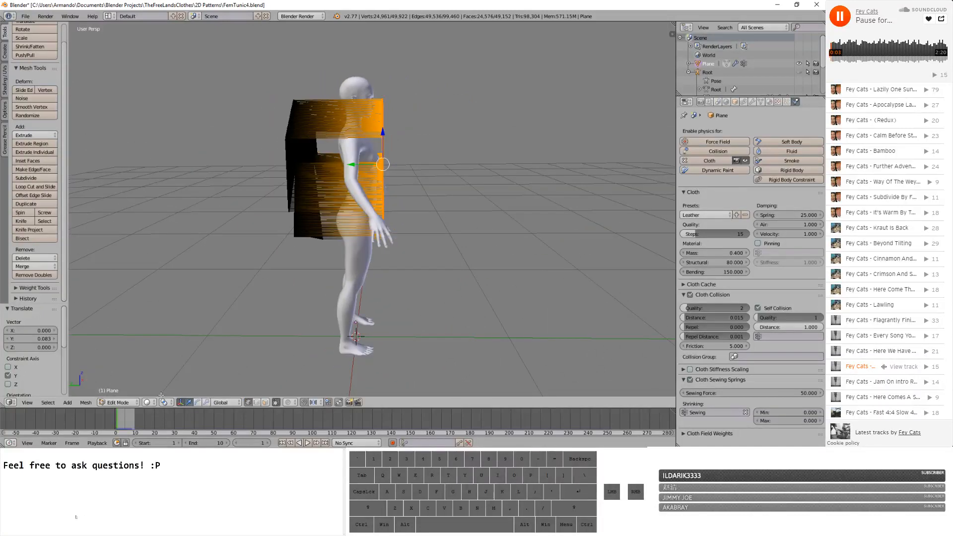
- Invert the selection to the back panel, move it -0.146 along Y towards the body, and return to Object Mode
left_click(46, 404)
left_click(124, 353)
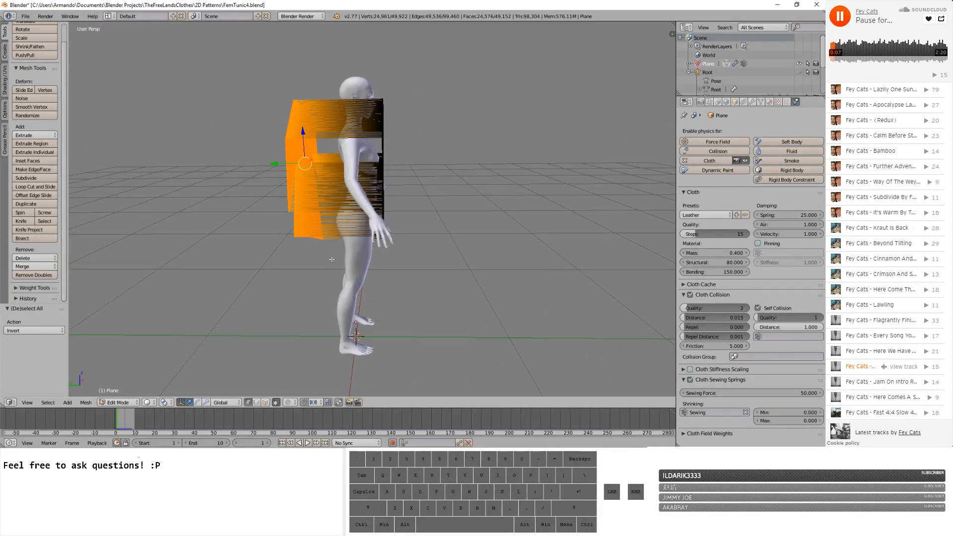
key("g")
key("y")
left_click(348, 261)
middle_click_drag(347, 260, 575, 251)
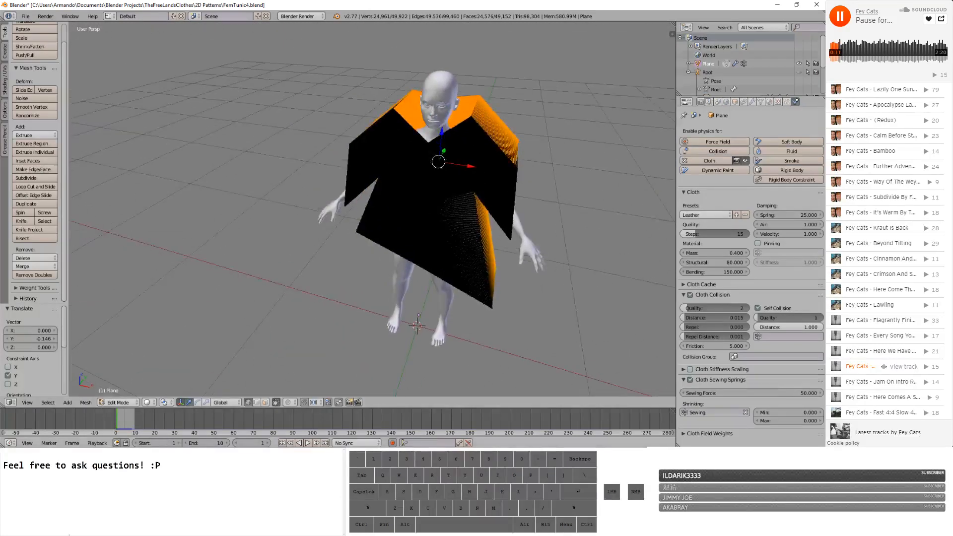
left_click(129, 404)
left_click(130, 392)
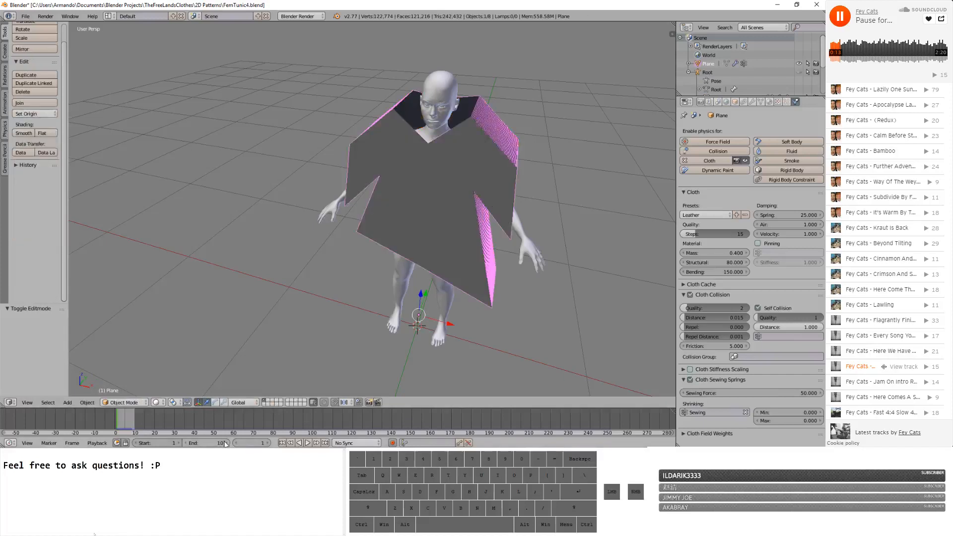
- Set the animation end frame to 5, play the cloth simulation, and stop it to inspect the draped tunic
left_click(224, 444)
type("5")
key("Return")
left_click(308, 443)
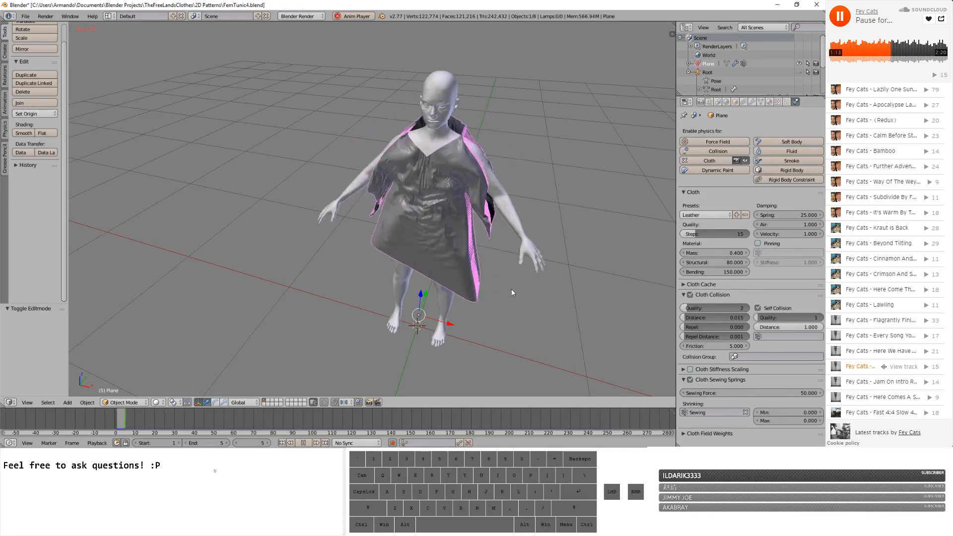
left_click(304, 443)
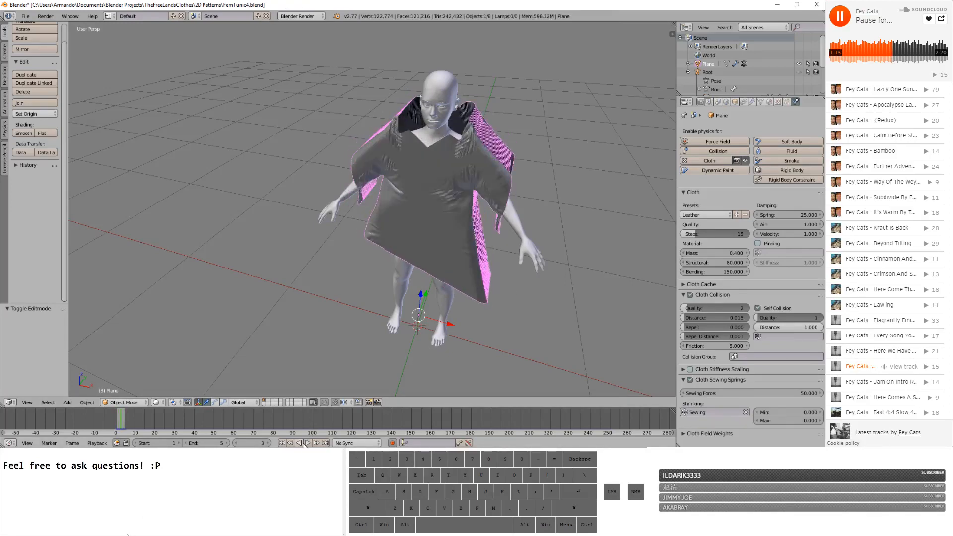
middle_click_drag(397, 298, 469, 280)
scroll(341, 255, "up", 3)
scroll(469, 280, "down", 3)
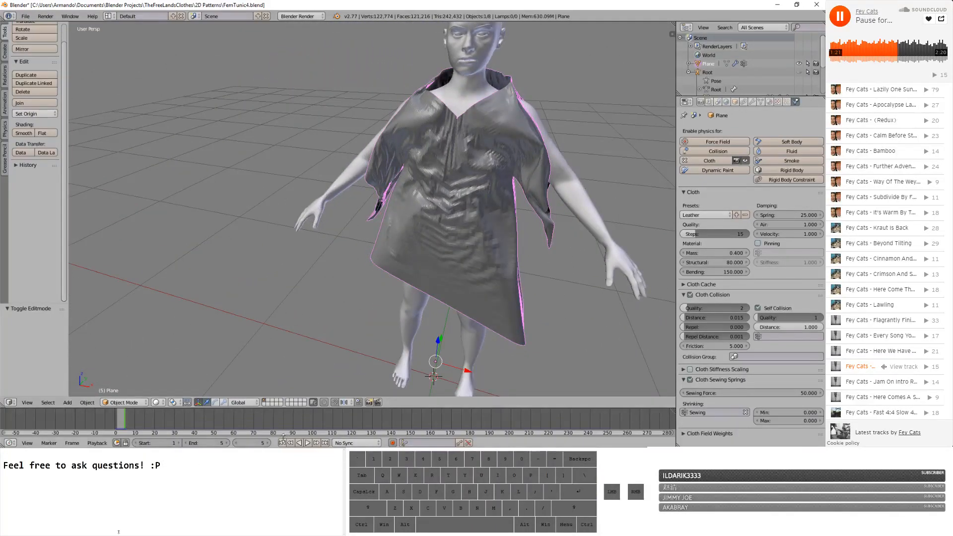
- Return to the first frame and adjust the tunic's height by raising it 0.116 and lowering it 0.069 along Z
left_click(282, 442)
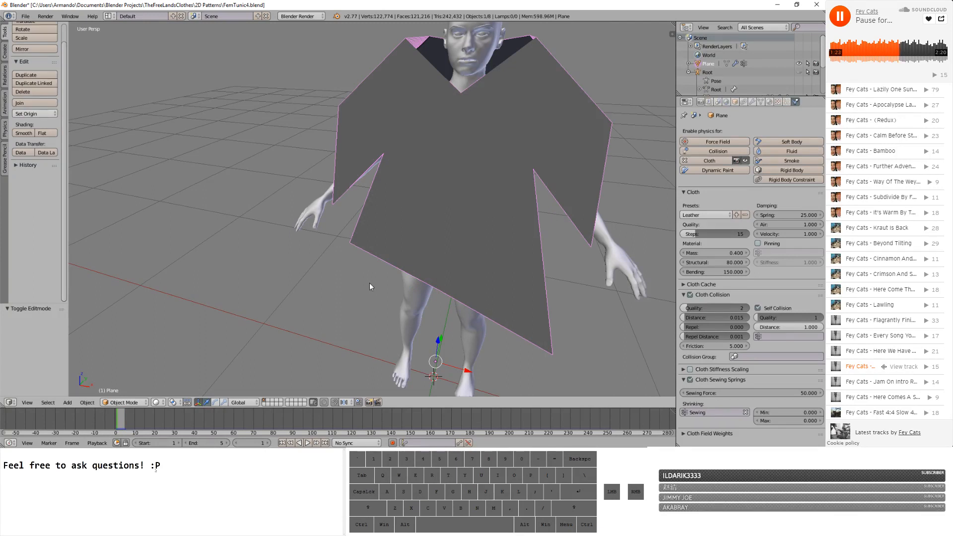
key("g")
key("z")
left_click(361, 292)
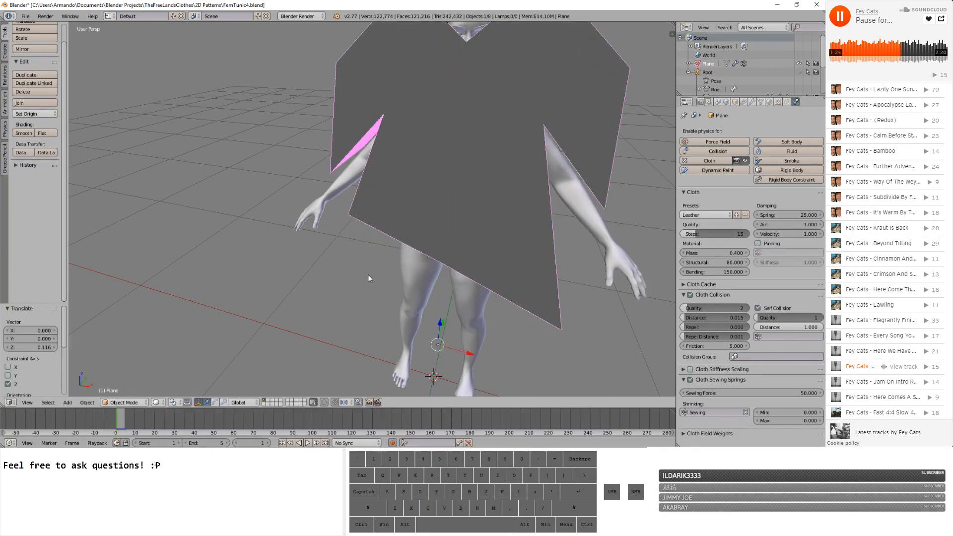
key("g")
key("z")
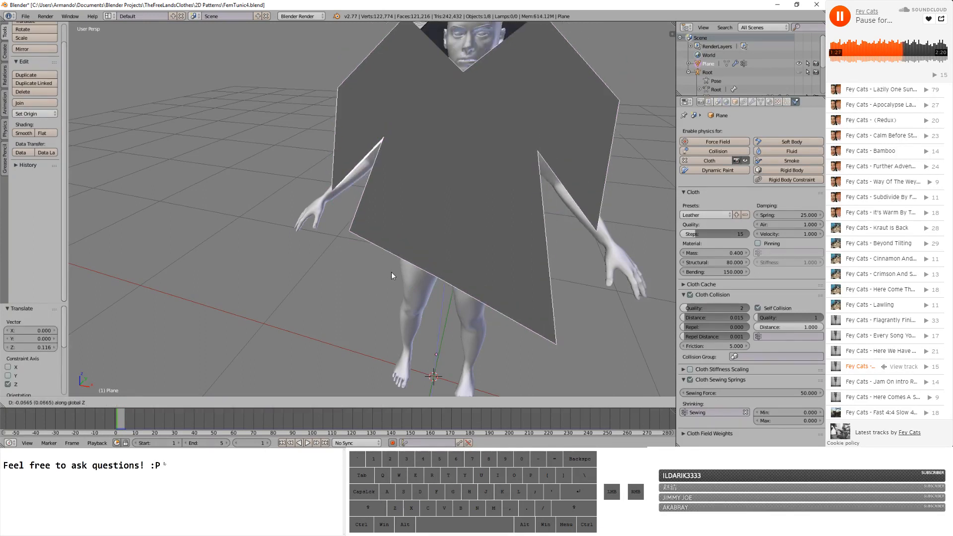
left_click(391, 274)
middle_click_drag(397, 282, 454, 274)
scroll(445, 271, "down", 4)
scroll(440, 265, "down", 1)
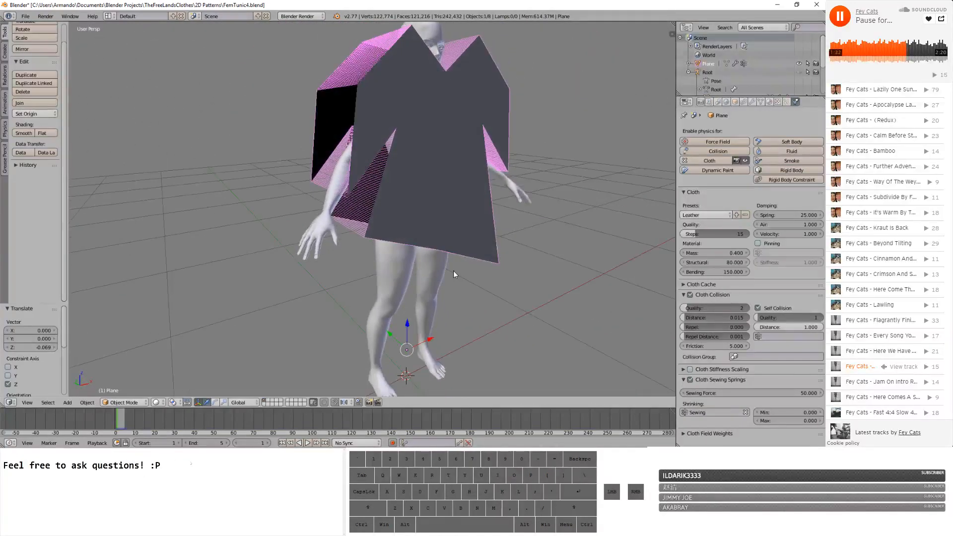
- Play the cloth simulation from the raised position, stop it, and examine the shoulder and sleeve seams from the side
left_click(308, 442)
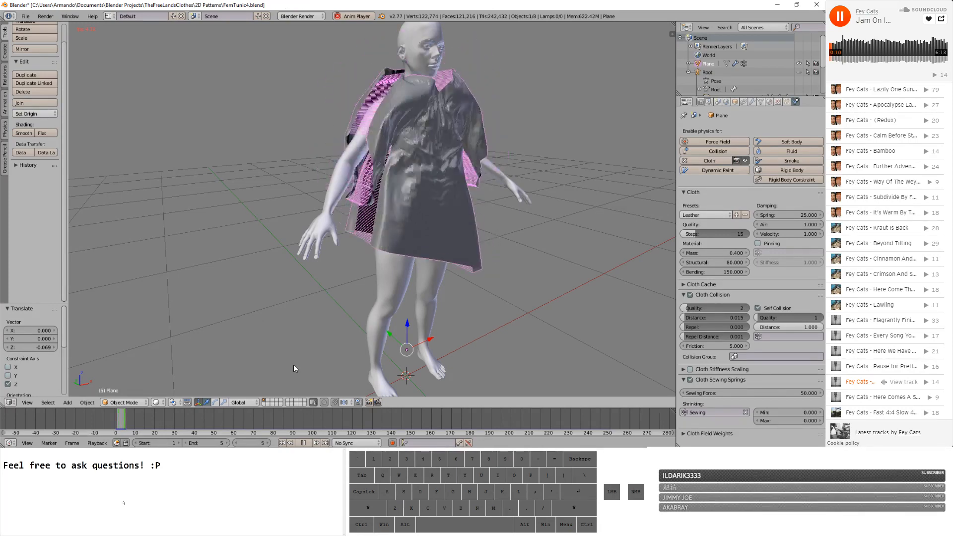
left_click(303, 442)
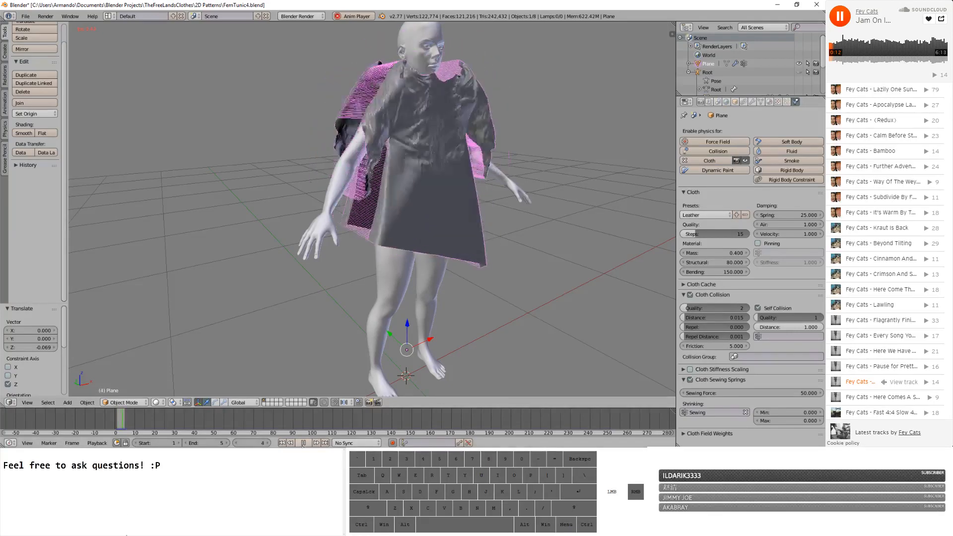
middle_click_drag(362, 244, 451, 180)
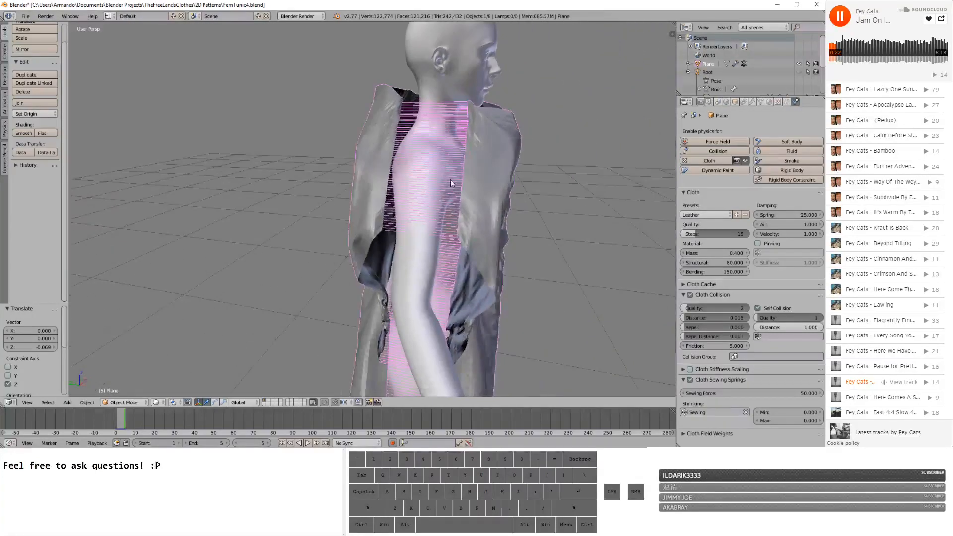
- Return to the first frame and set the scene's Z gravity to -5
left_click(281, 443)
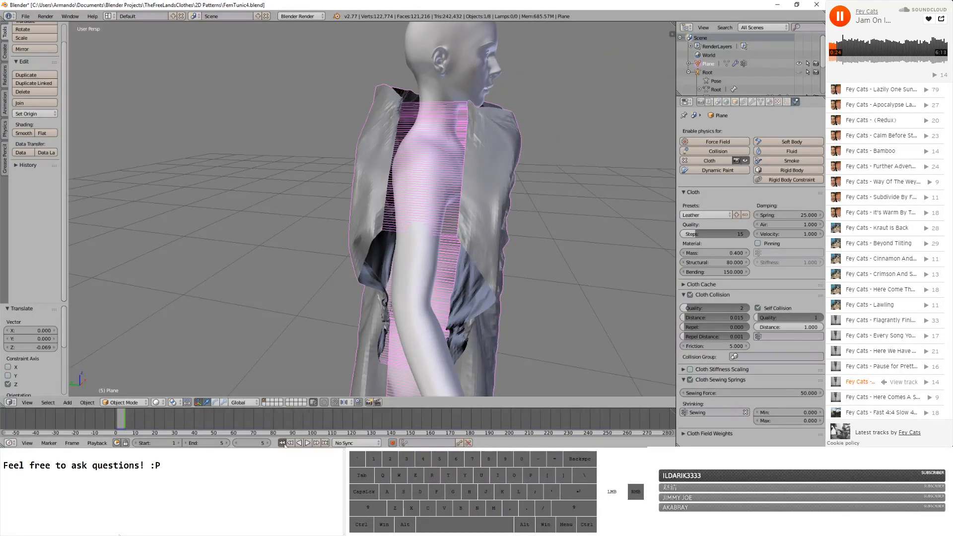
left_click(718, 102)
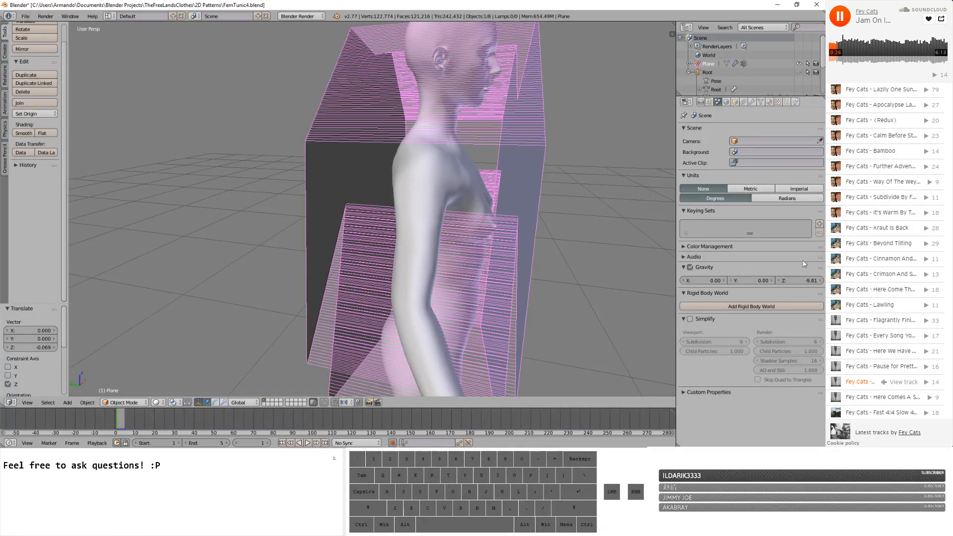
left_click(811, 280)
type("-5")
key("Return")
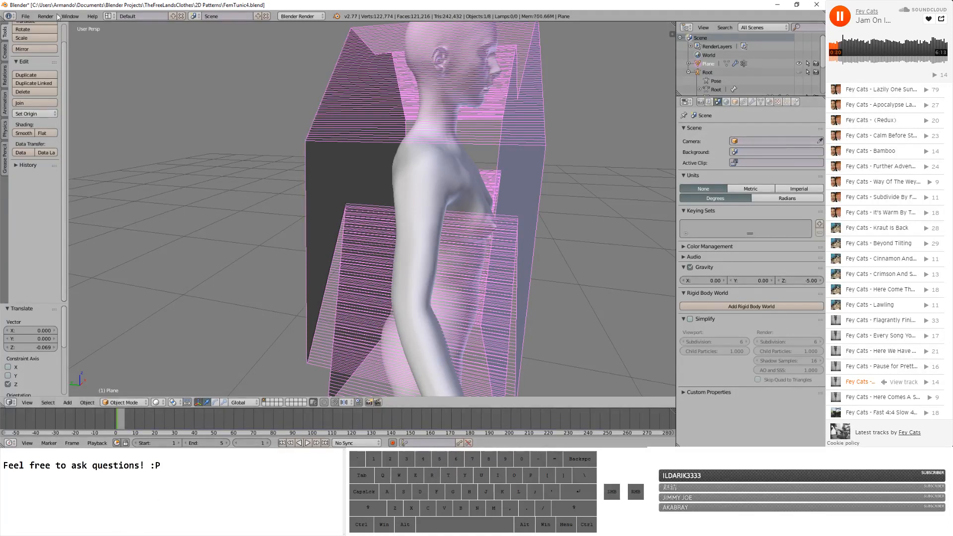
- Save the file, play the cloth simulation with the reduced gravity, and stop it
left_click(26, 16)
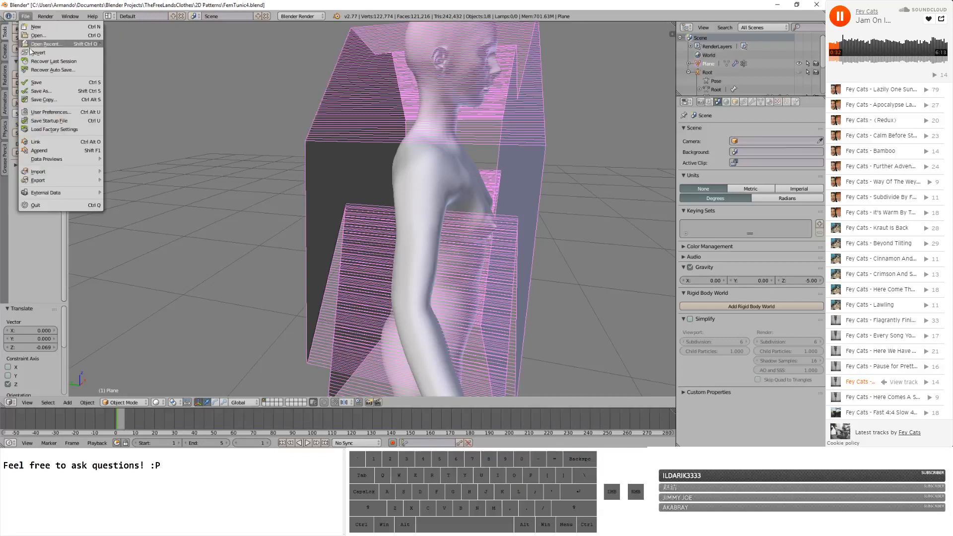
left_click(33, 83)
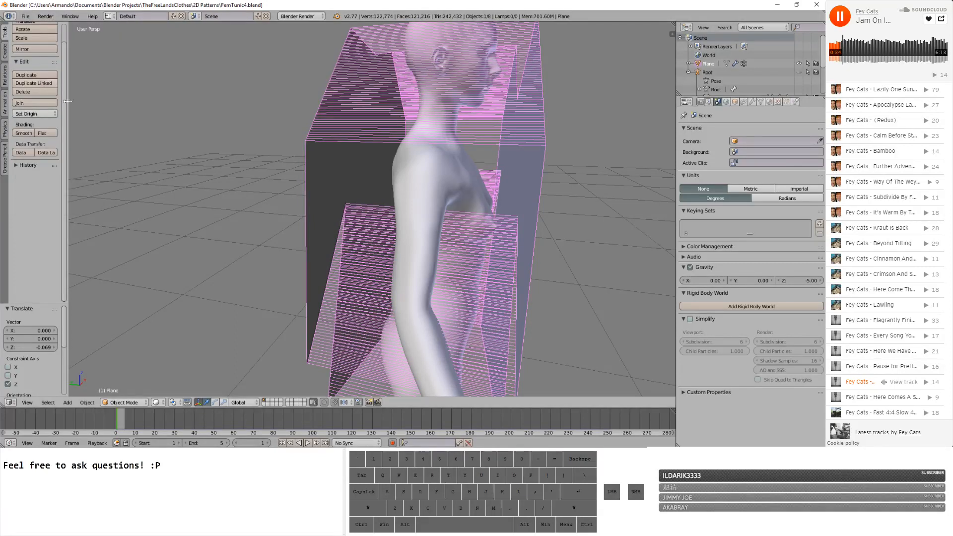
left_click(307, 443)
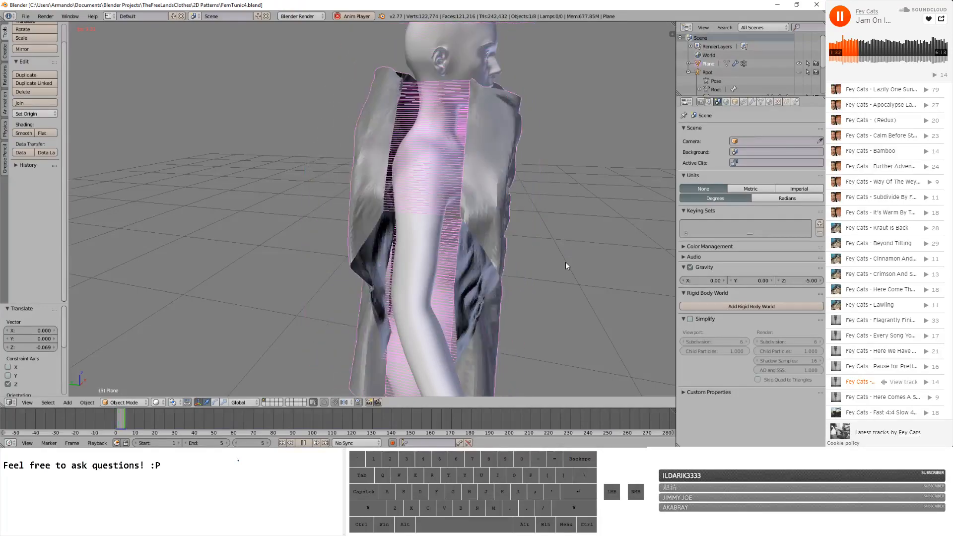
left_click(307, 443)
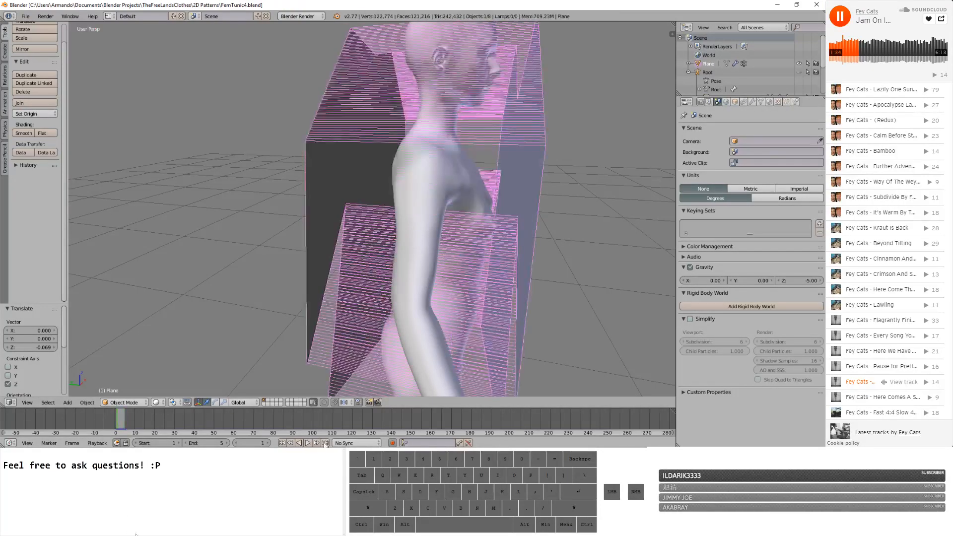
- Go to the last frame and inspect the tunic's shoulder and armhole seams up close
left_click(325, 443)
middle_click_drag(477, 257, 452, 242)
scroll(429, 234, "up", 3)
scroll(428, 231, "down", 4)
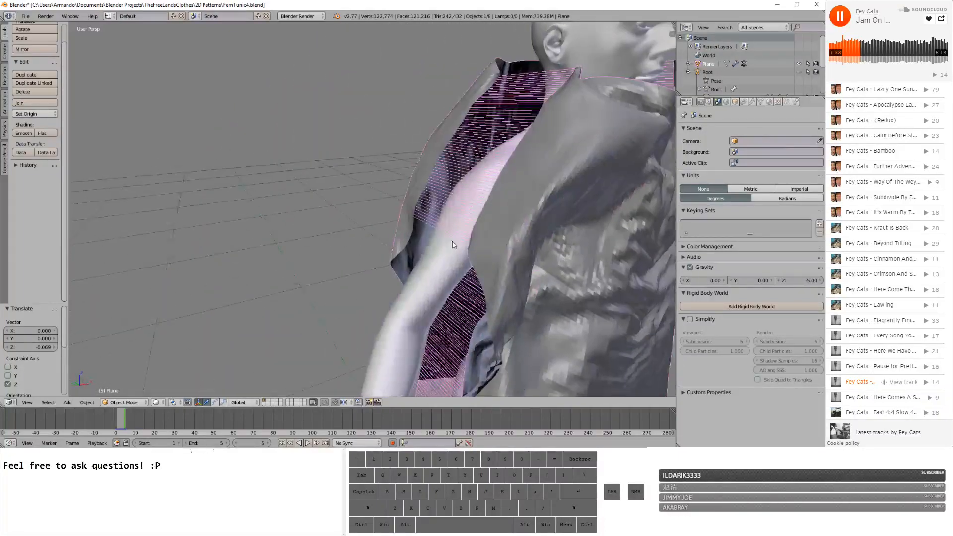
- Return to the first frame and set the tunic's cloth sewing force to 75
left_click(795, 102)
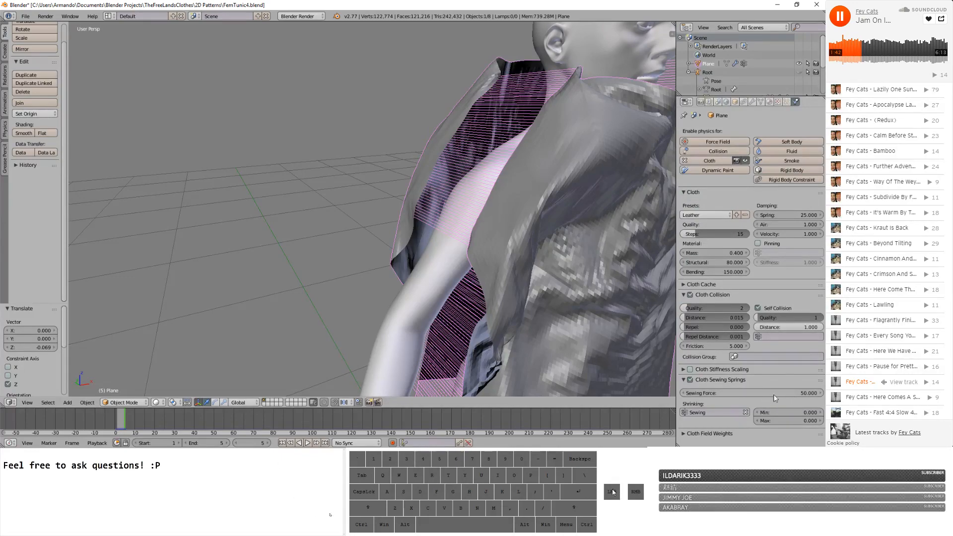
middle_click_drag(314, 292, 313, 318)
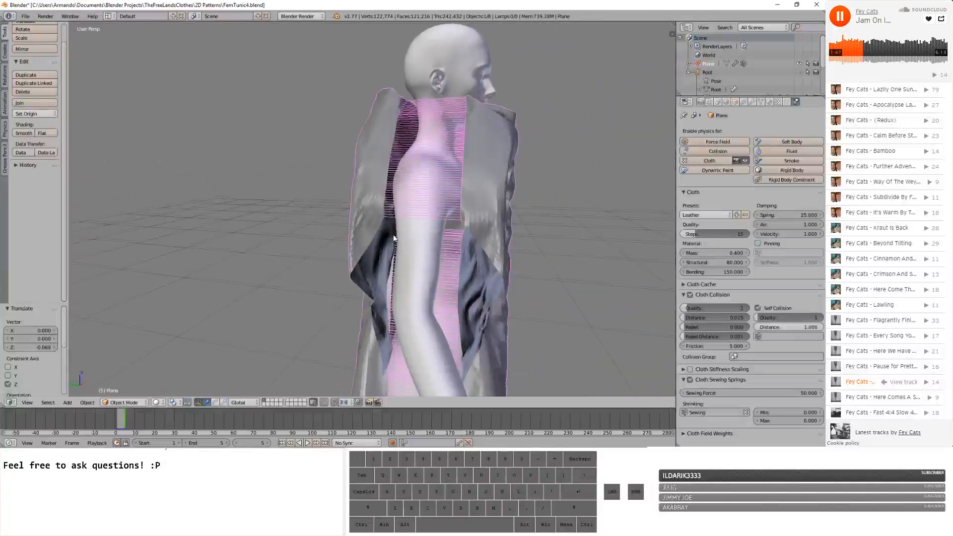
left_click(281, 442)
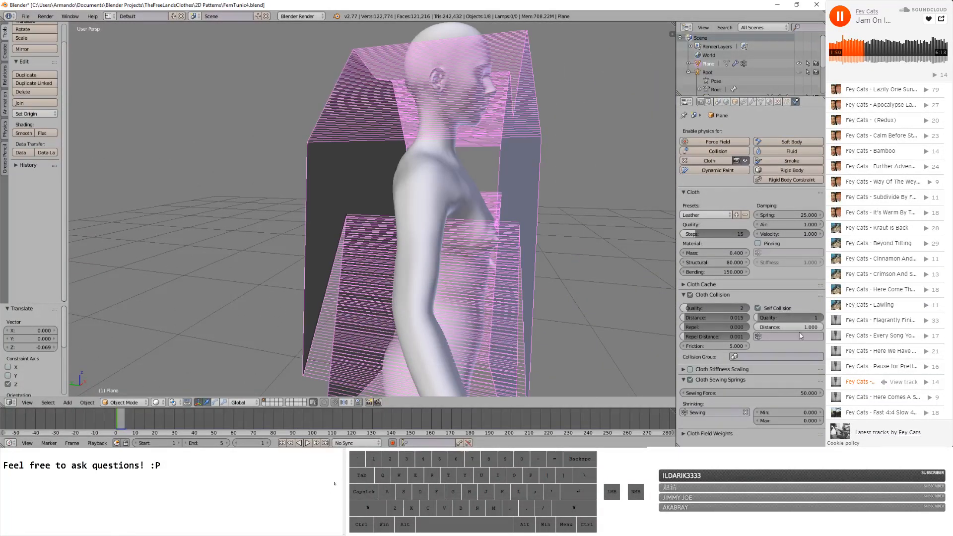
left_click(799, 393)
type("7")
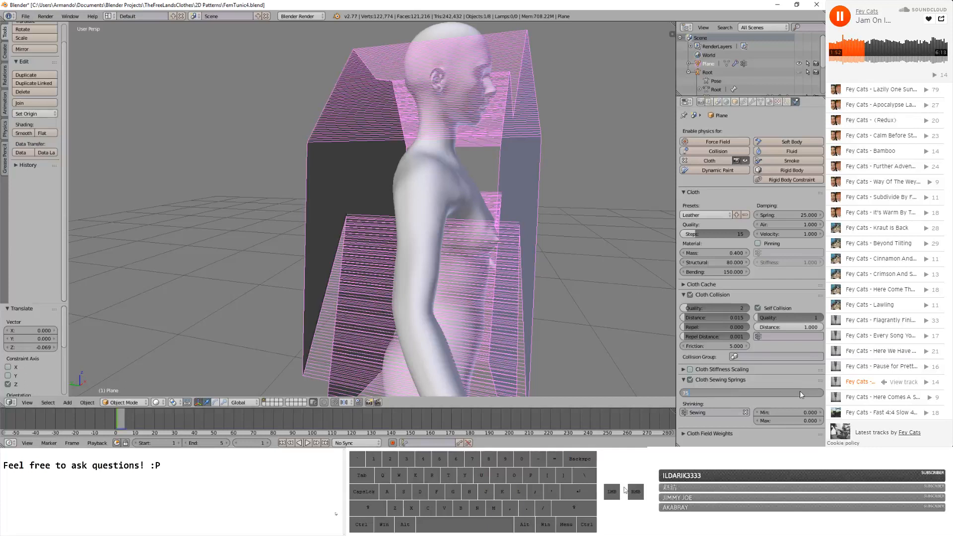
type("5")
key("Return")
- Play the cloth simulation with the stronger sewing force, stop it, and examine the last frame from the front
left_click(307, 443)
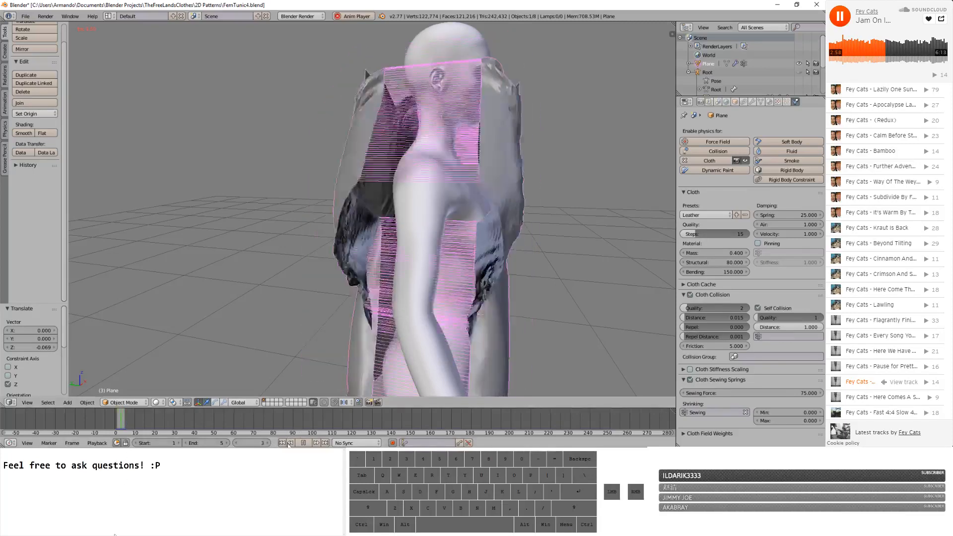
left_click(303, 443)
left_click(325, 442)
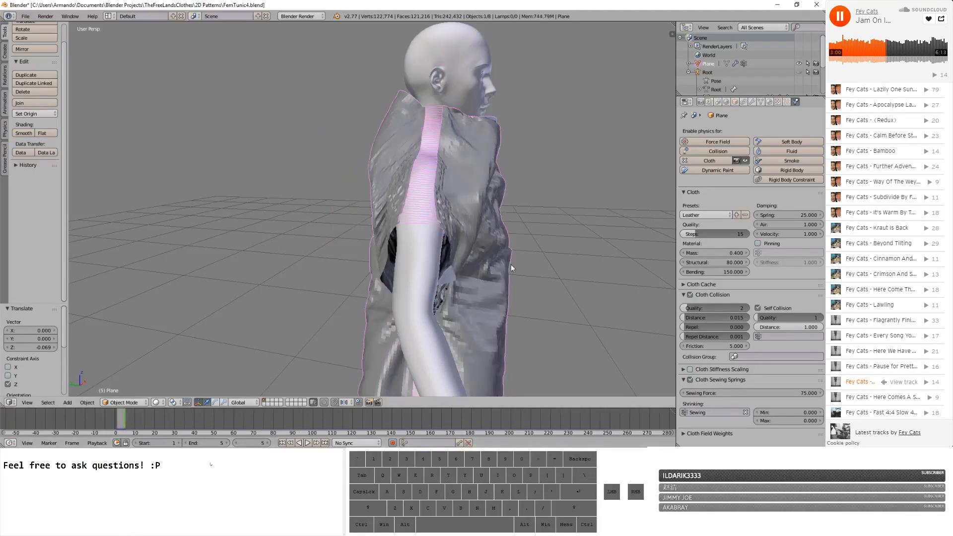
scroll(505, 264, "up", 3)
middle_click_drag(505, 263, 439, 231)
scroll(466, 246, "down", 6)
scroll(462, 235, "up", 4)
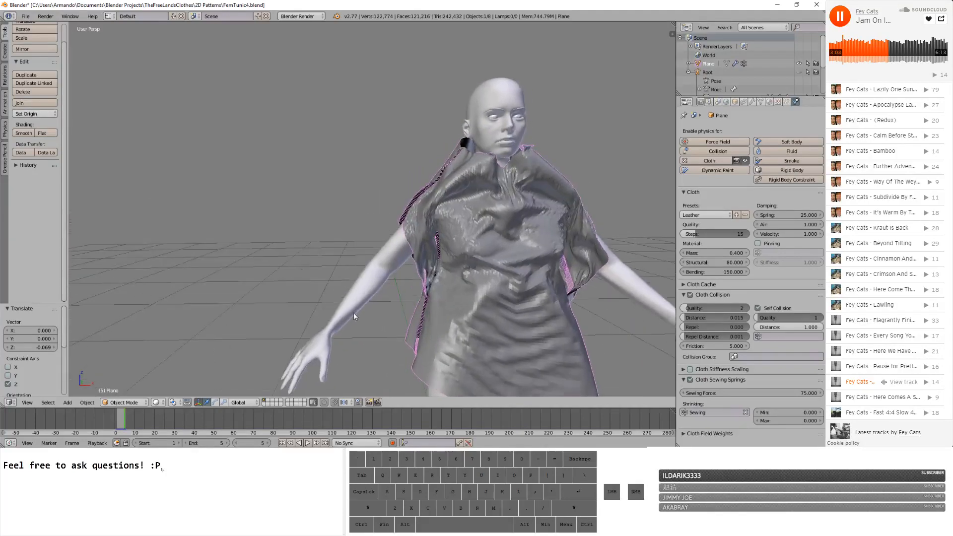
- Step back frame by frame to frame 2 to review how the panels pull together
left_click(236, 443)
left_click(236, 443)
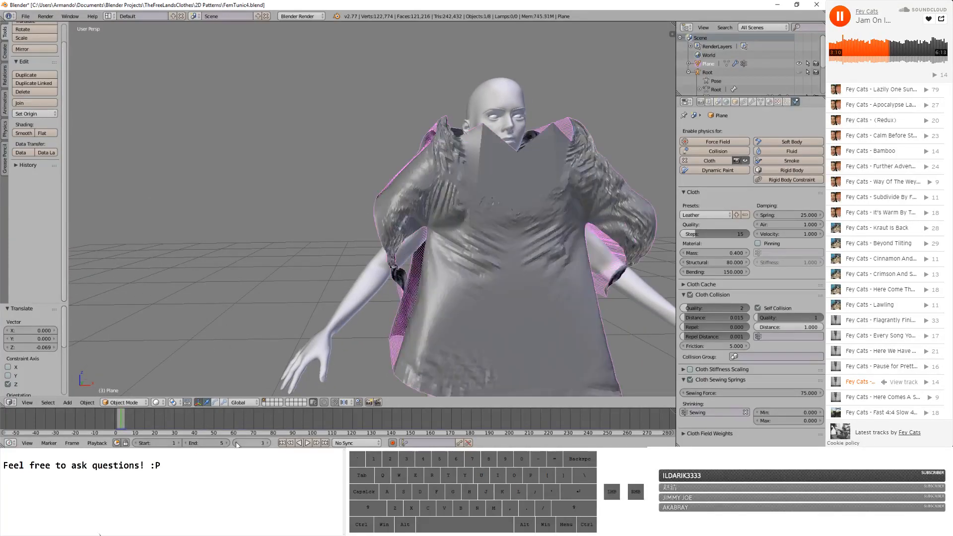
left_click(236, 443)
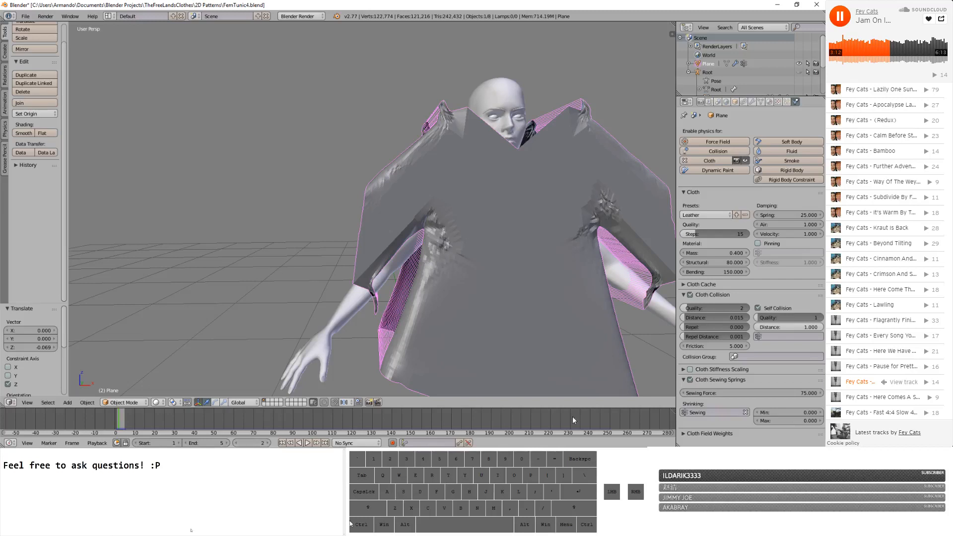
- Set the tunic's cloth sewing force to 60
left_click(808, 392)
type("5")
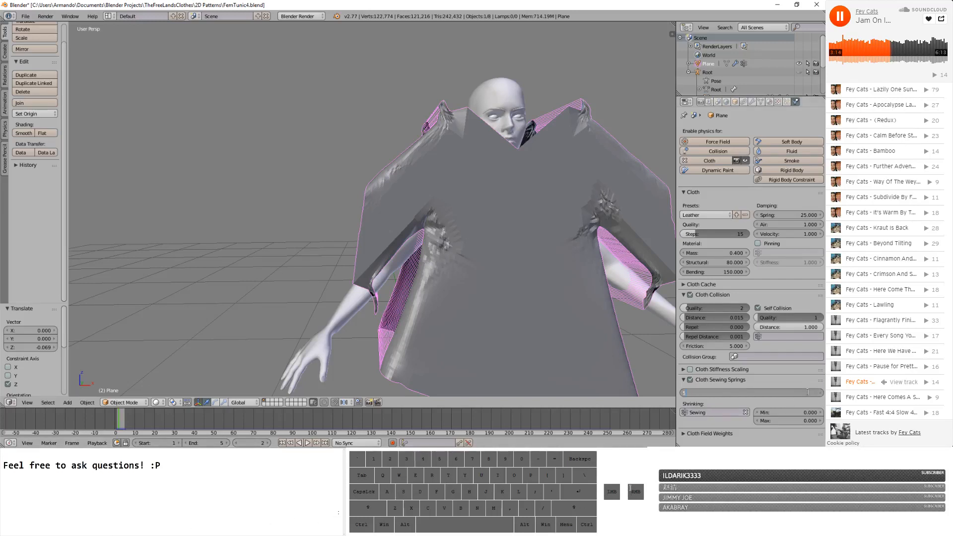
type("60")
key("Return")
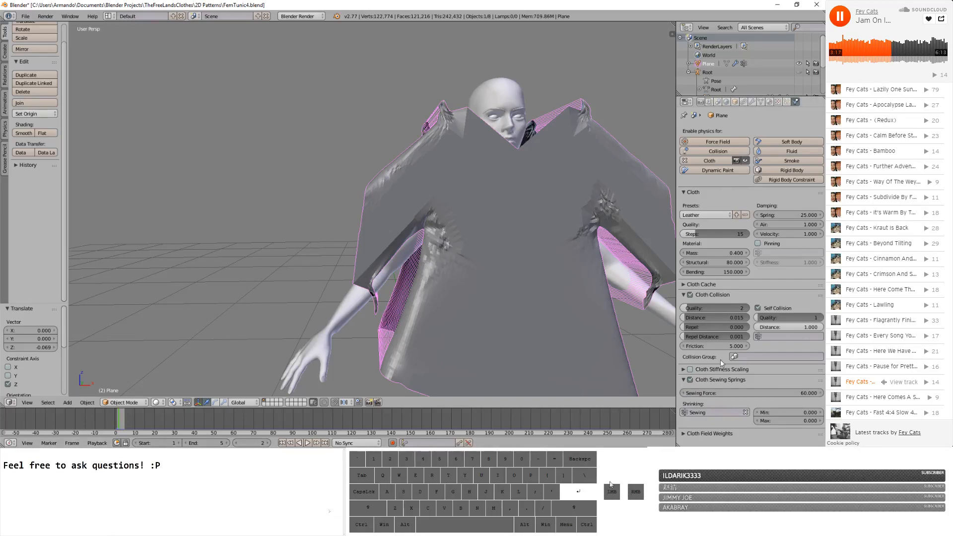
- Return to the first frame and raise the tunic 0.020 along Z
left_click(282, 443)
middle_click_drag(297, 303, 315, 306)
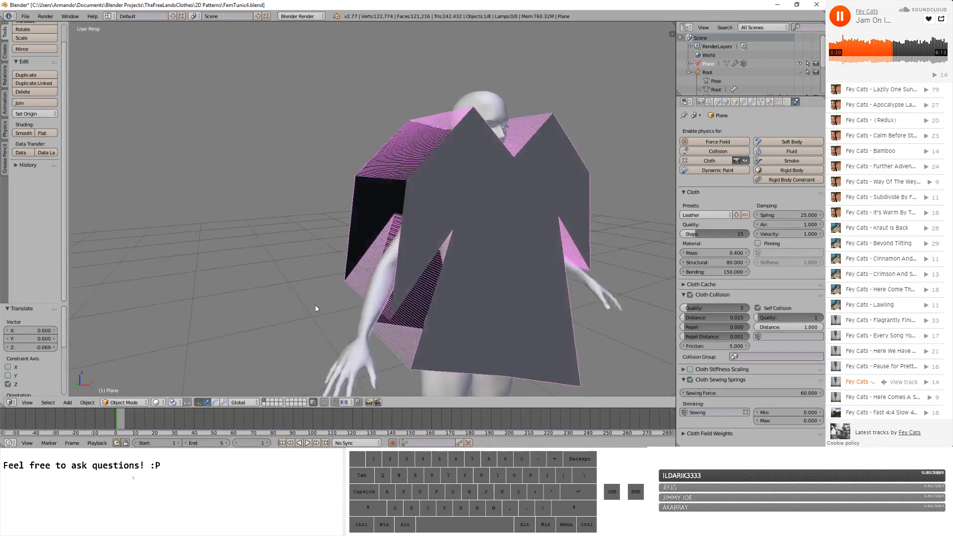
key("g")
key("z")
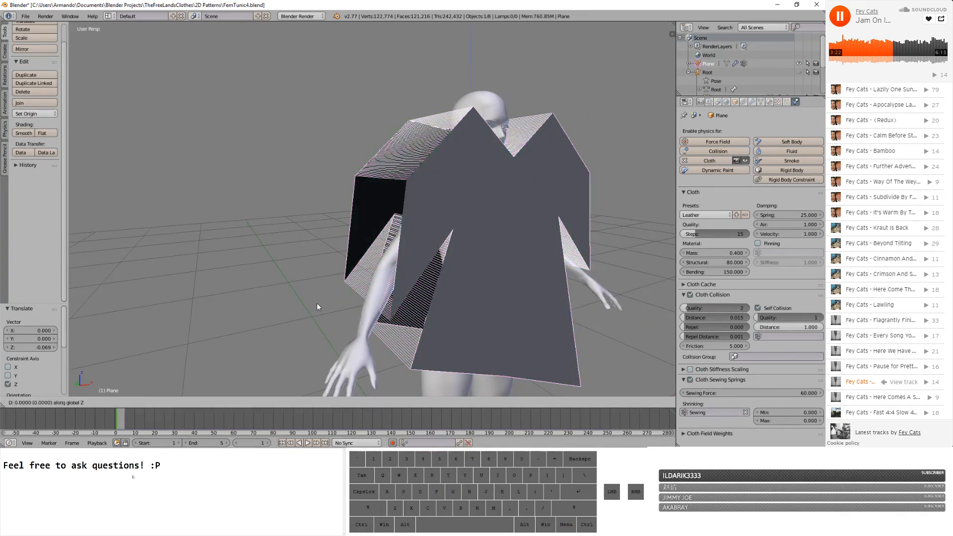
left_click(317, 301)
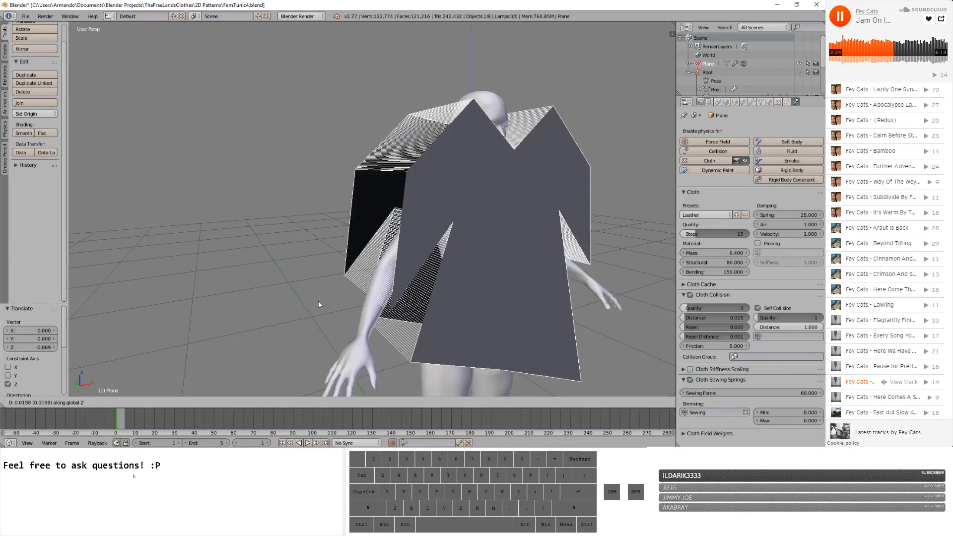
- Play the cloth simulation from the raised position, stop it, and inspect the draped tunic at the last frame
left_click(311, 443)
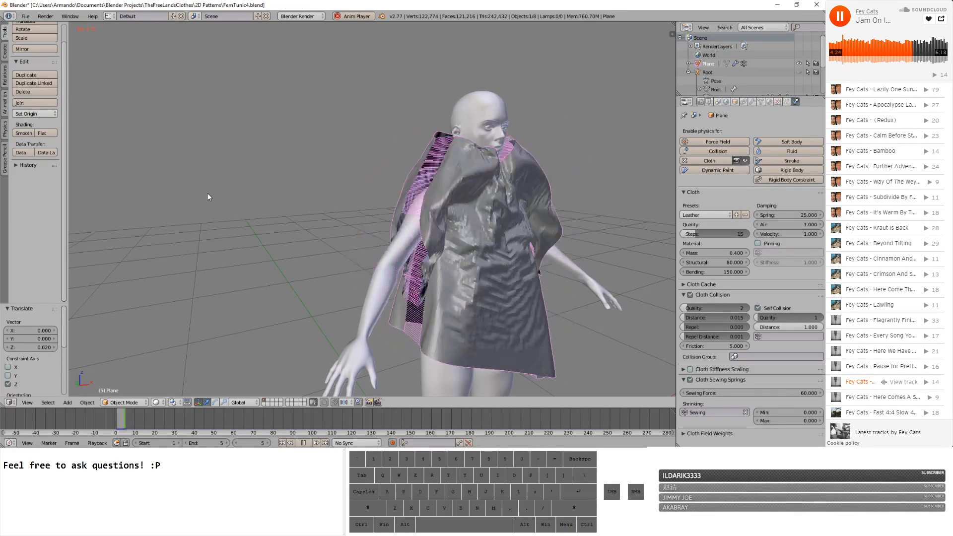
left_click(303, 443)
left_click(324, 443)
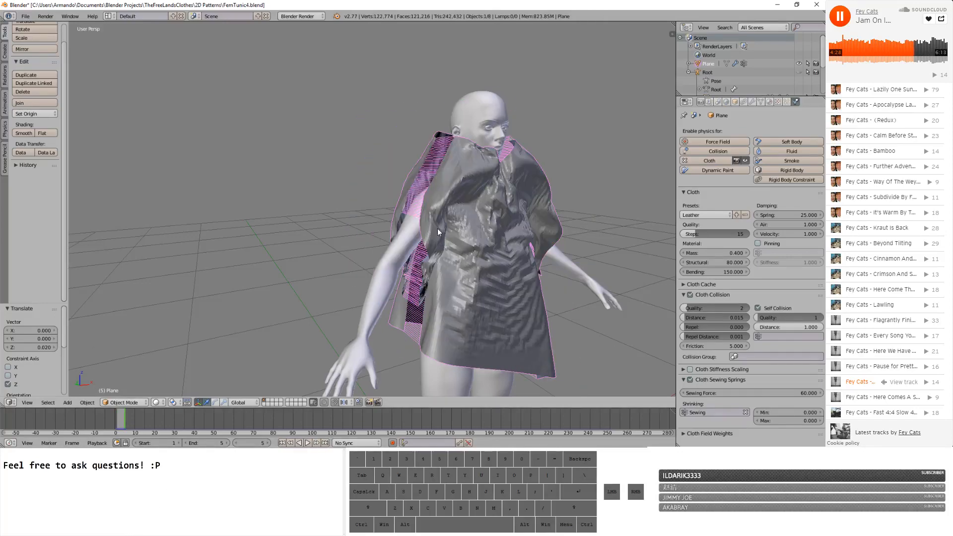
scroll(436, 228, "up", 4)
middle_click_drag(371, 220, 615, 238)
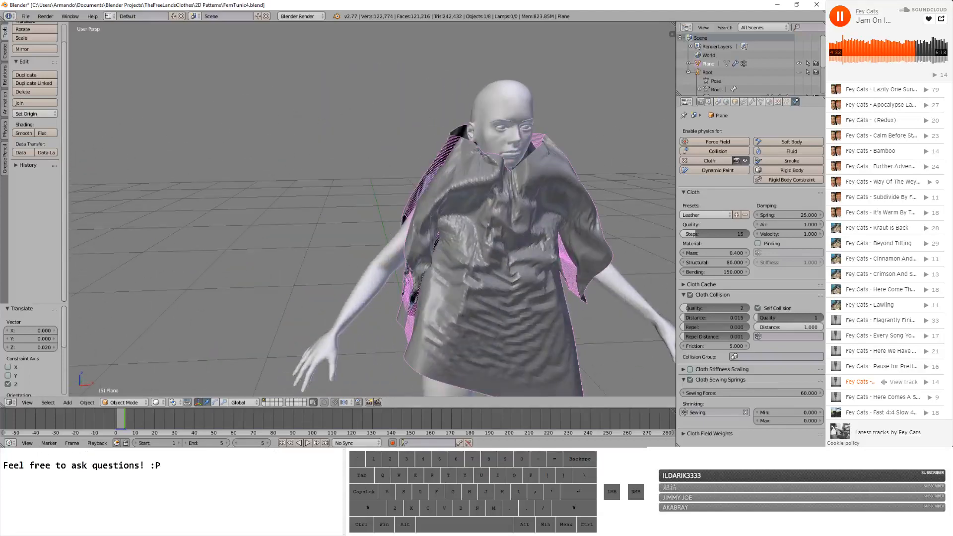
- Set the tunic's cloth sewing force to 25
left_click(797, 392)
type("5")
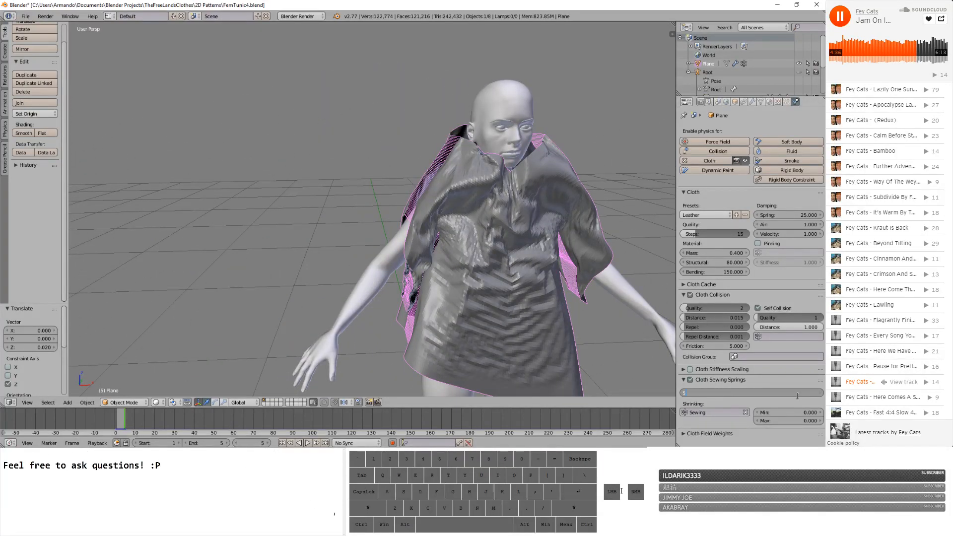
type("0")
key("BackSpace")
key("Return")
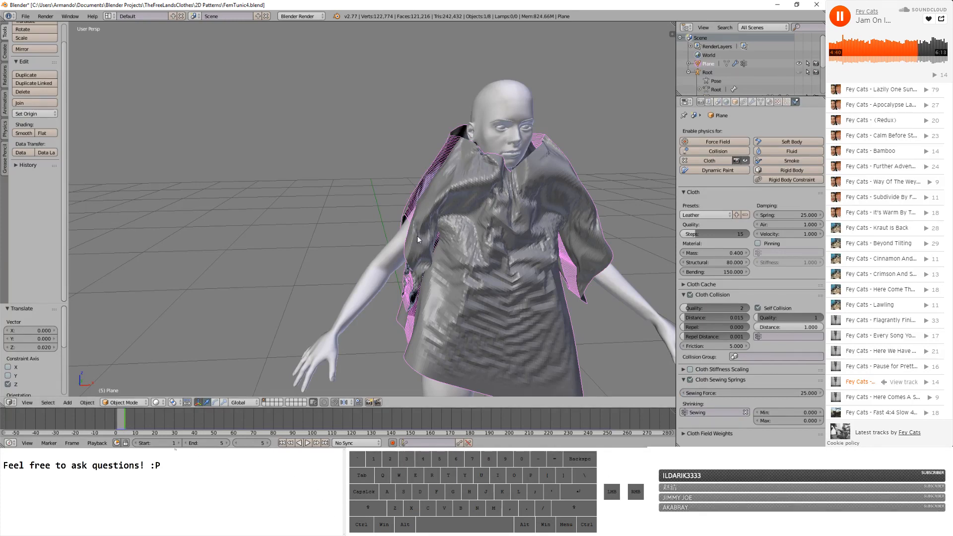
- Play the cloth simulation from the first frame with the weaker sewing force and stop it partway
left_click(282, 443)
key("alt+a")
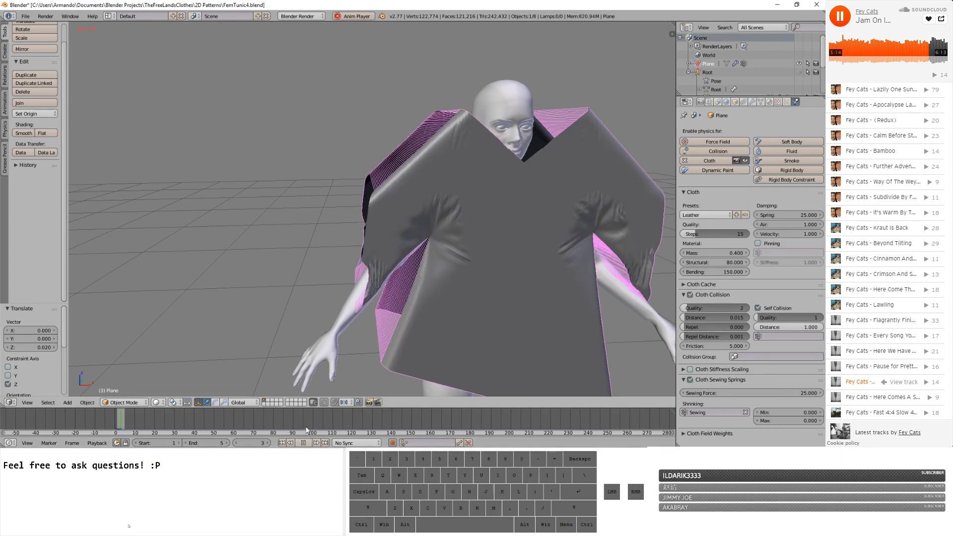
left_click(309, 444)
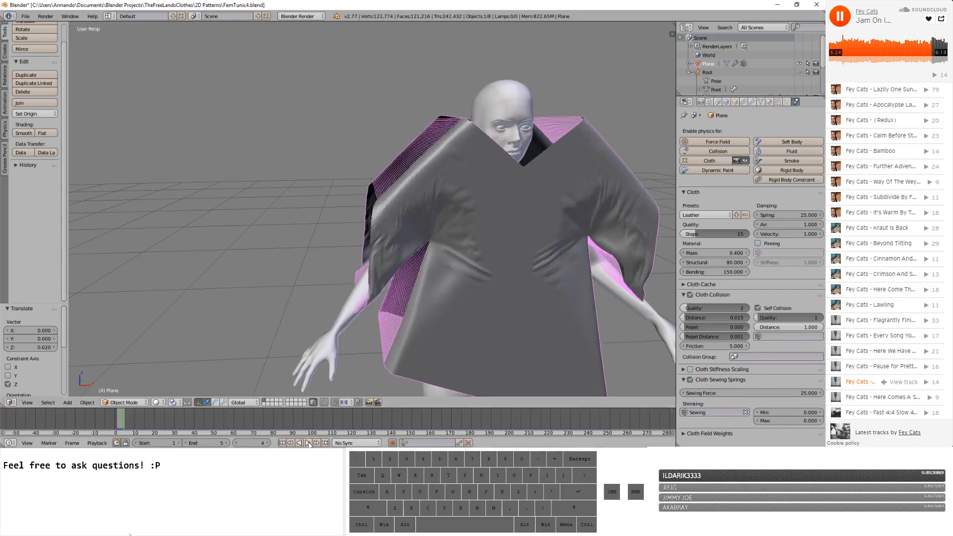
- Return to the first frame, turn off the scene's gravity, and bring back the tunic's cloth settings
left_click(282, 442)
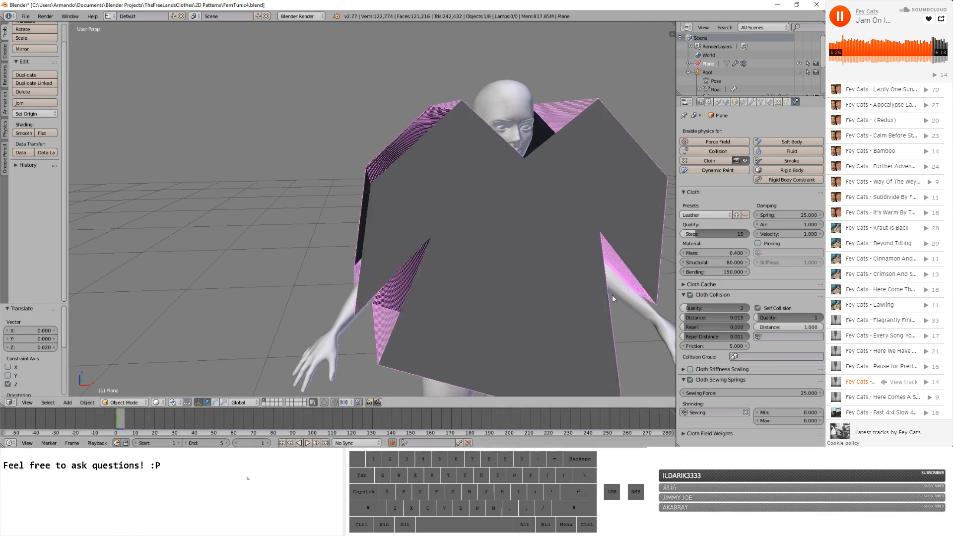
left_click(717, 102)
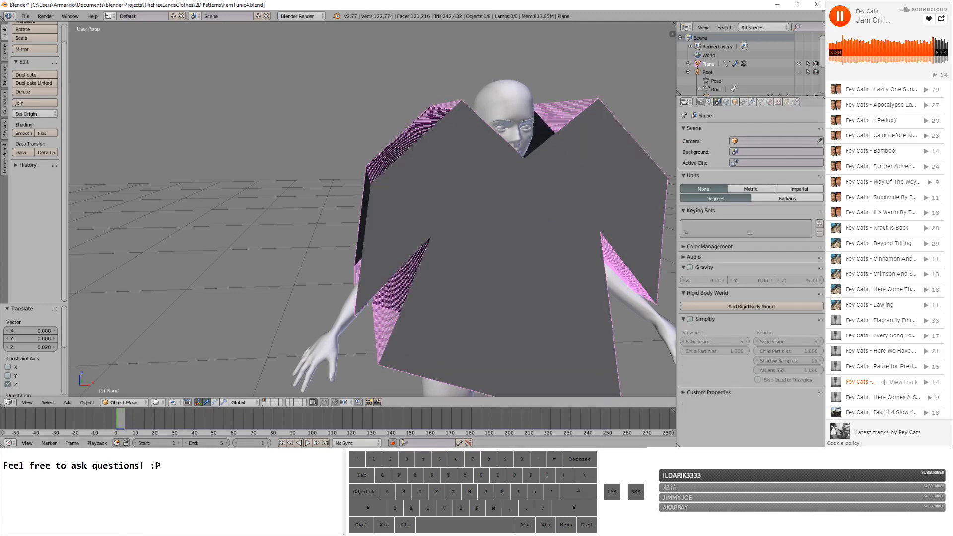
left_click(796, 103)
- Select the tunic and lower it 0.147 along Z
right_click(420, 210)
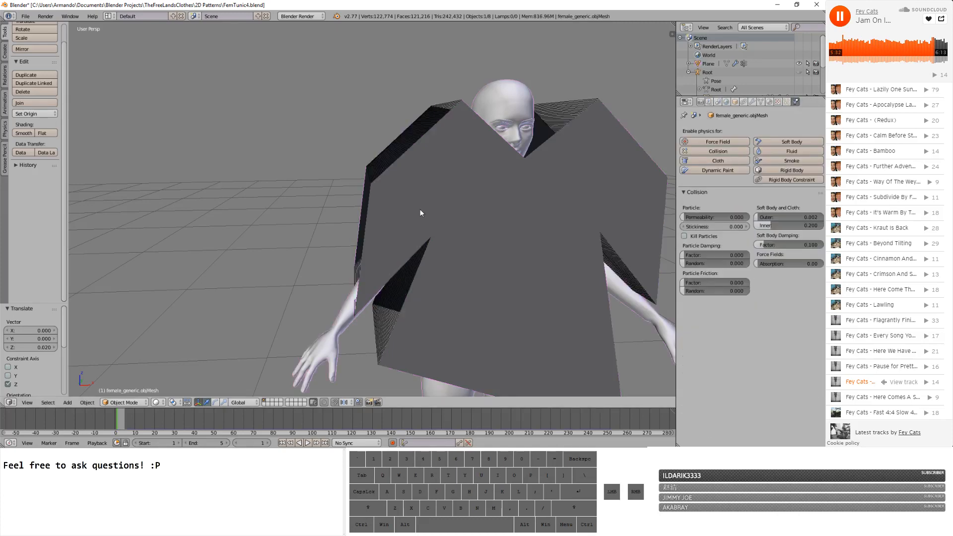
right_click(420, 209)
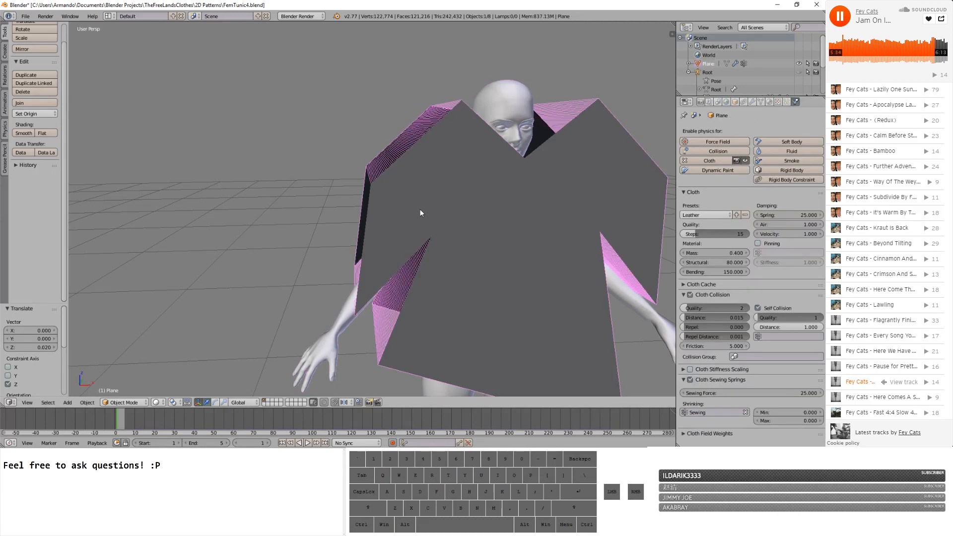
key("z")
key("g")
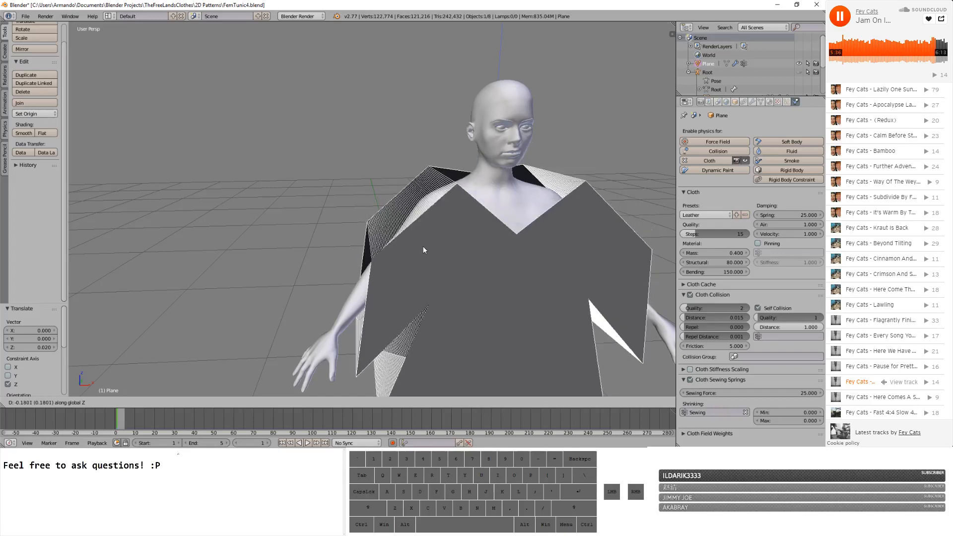
left_click(423, 239)
- Play the cloth simulation without gravity from the lowered position, stop it, and view the tunic from the side
middle_click_drag(423, 239, 365, 228)
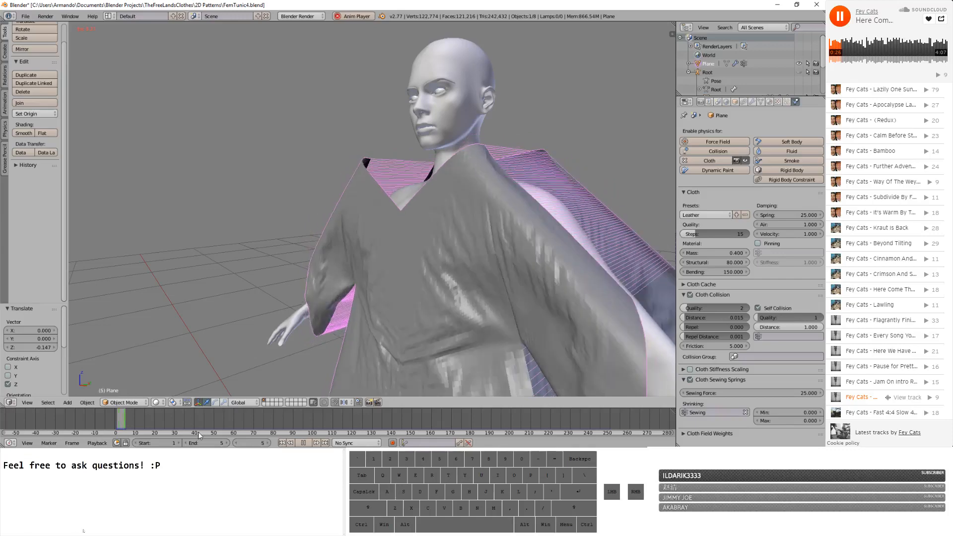
key("Escape")
middle_click_drag(359, 320, 333, 326)
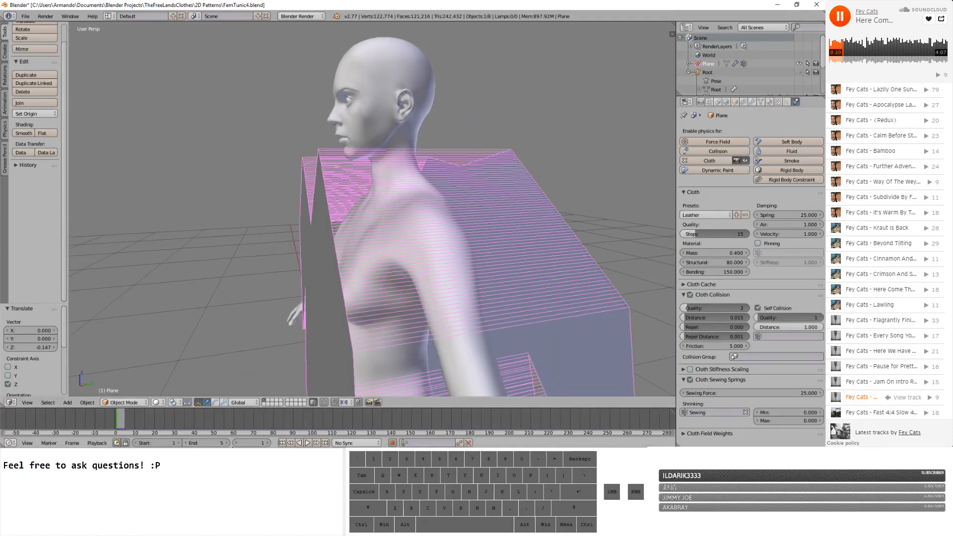
- Step forward frame by frame to frame 6 to examine how the shoulder and side seams close
left_click(269, 442)
left_click(268, 442)
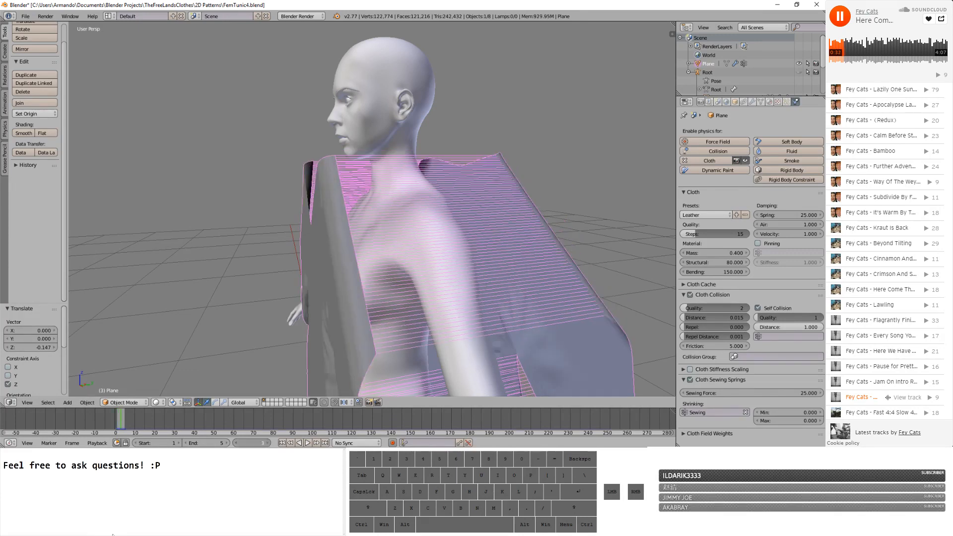
left_click(269, 442)
left_click(268, 442)
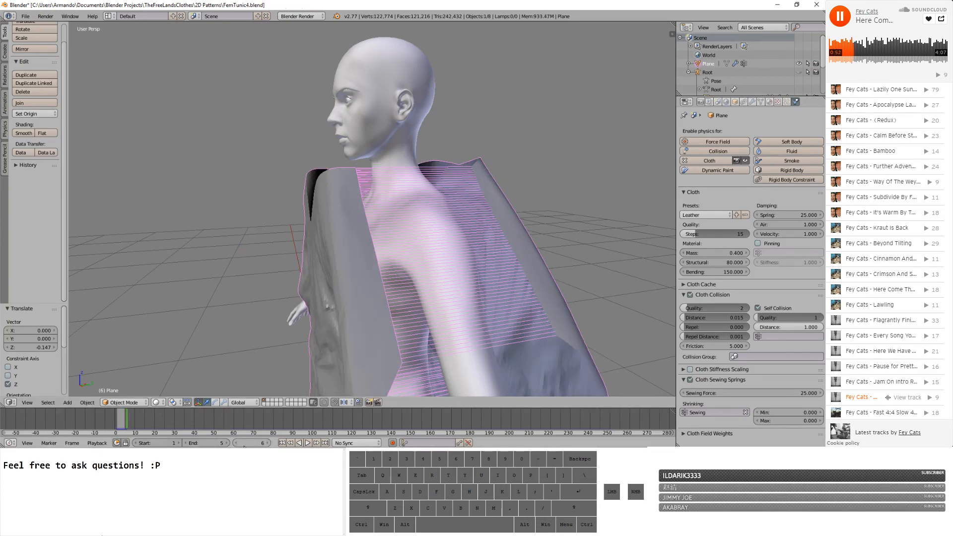
- Set the timeline's end frame to 15, play the tunic's cloth simulation, and return to the start of the range
left_click(216, 443)
type("15")
key("Return")
left_click(308, 443)
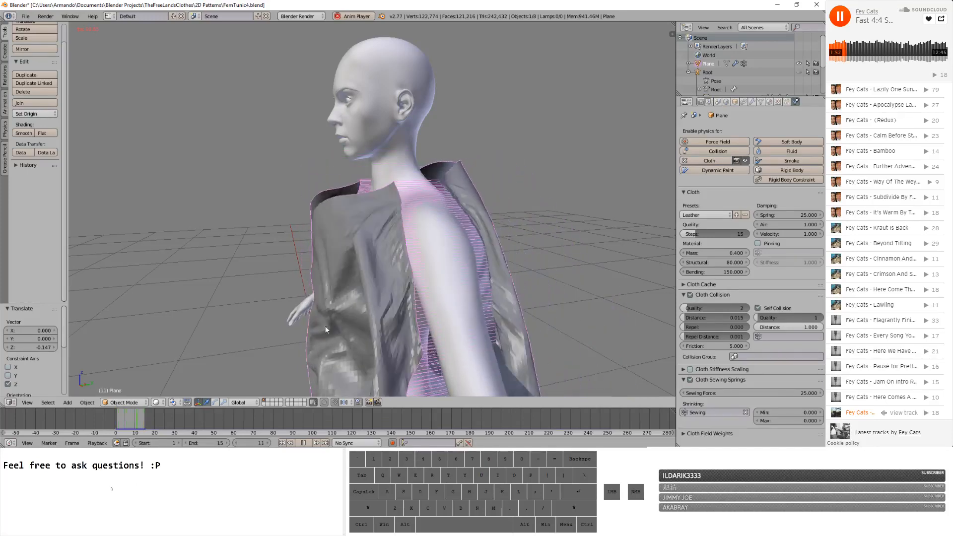
left_click(304, 442)
left_click(282, 443)
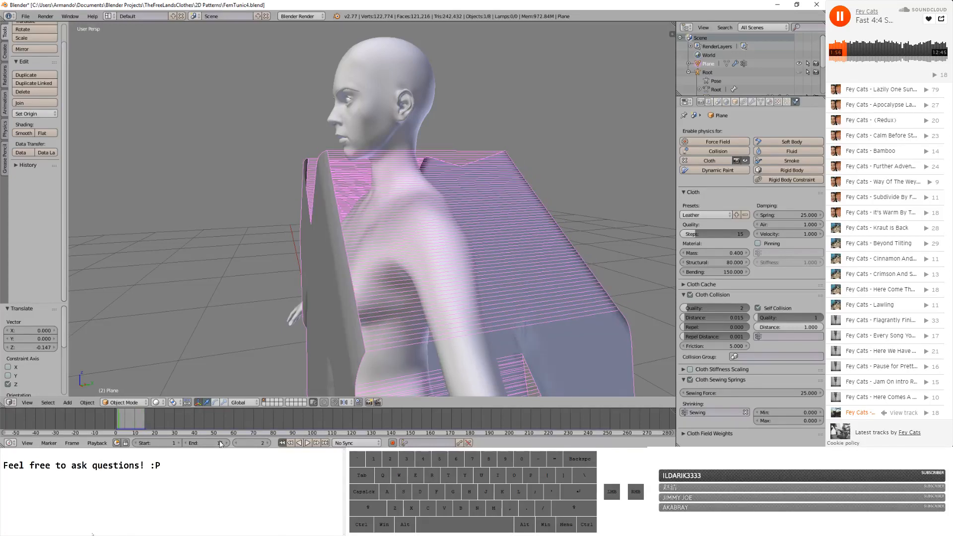
- Extend the end frame to 25 and play the tunic's cloth simulation up to frame 23
left_click(215, 444)
type("25")
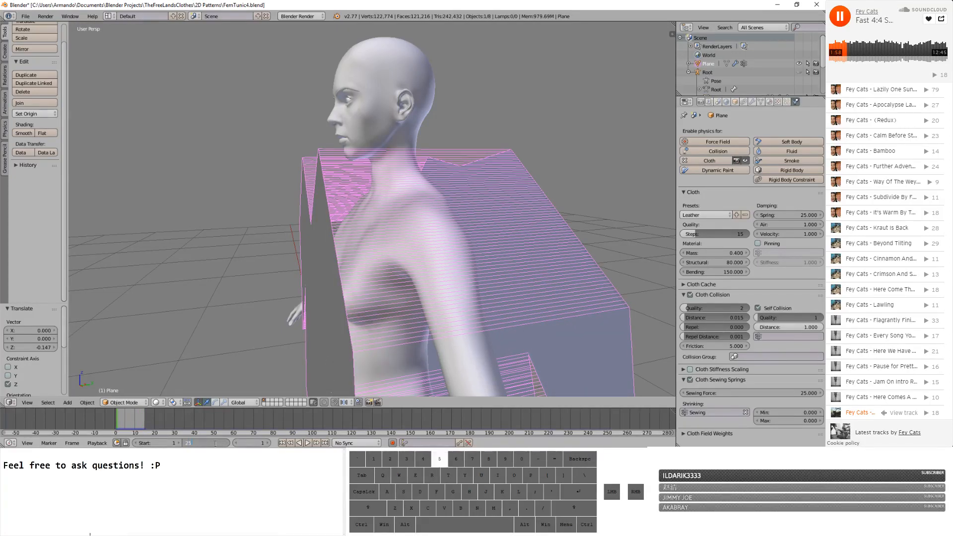
key("Return")
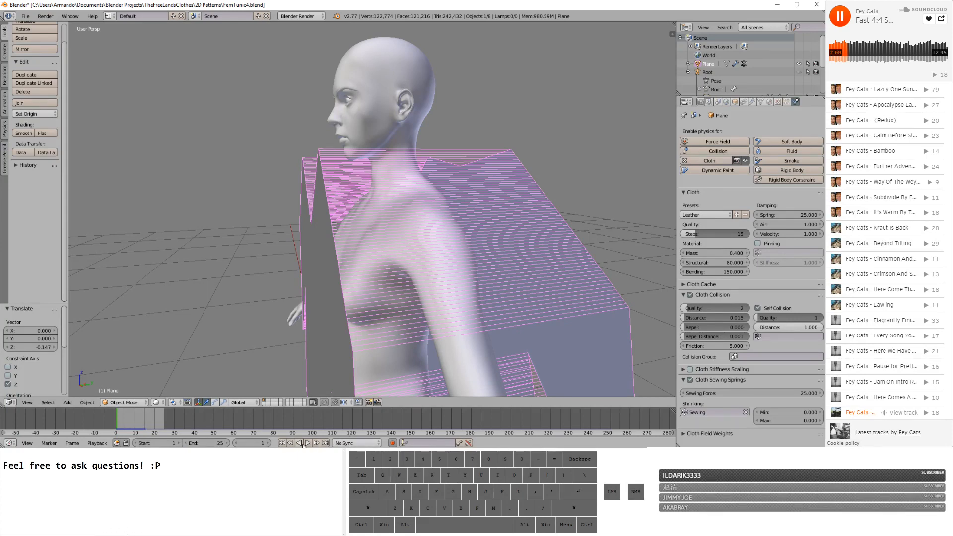
left_click(305, 442)
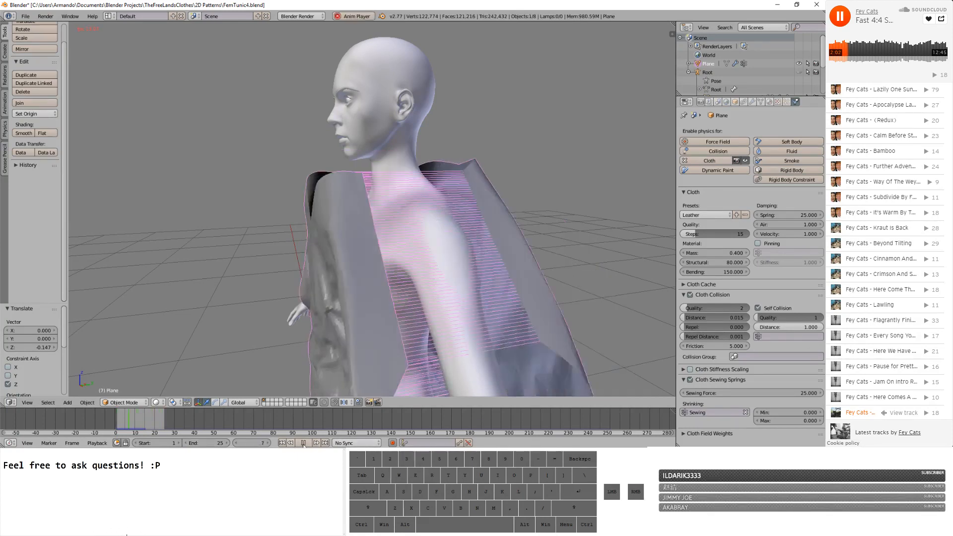
left_click(303, 443)
left_click(307, 442)
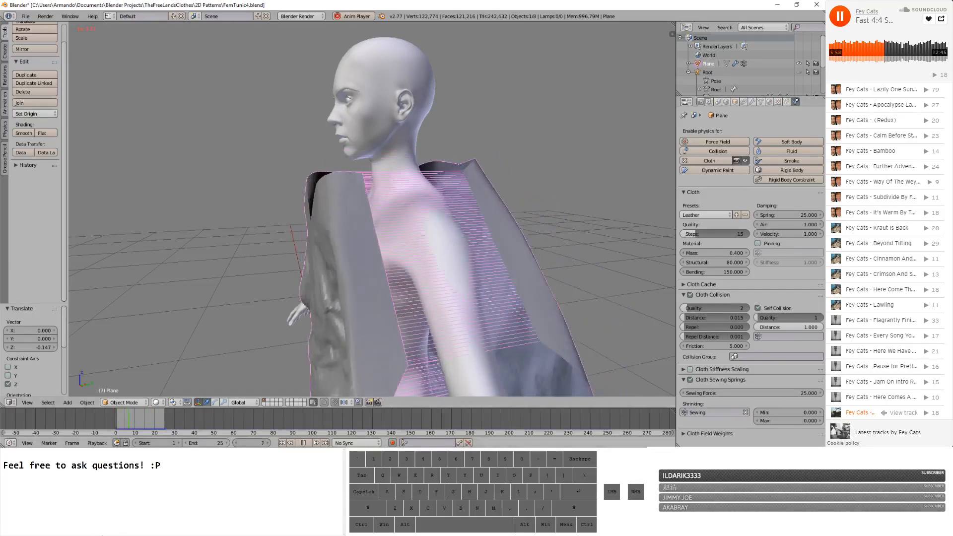
left_click(302, 442)
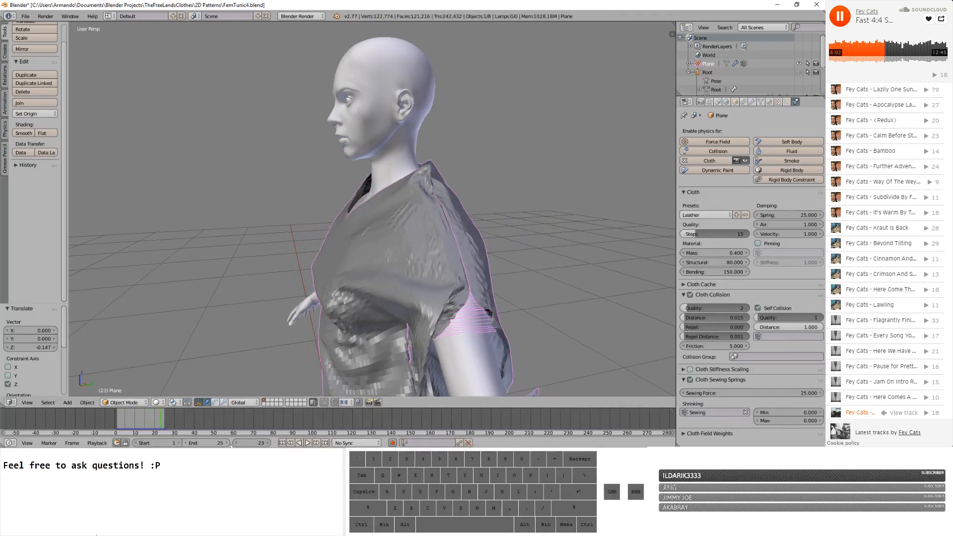
- Extend the end frame to 50 and continue the cloth simulation from the current frame
left_click(207, 444)
type("50")
key("Return")
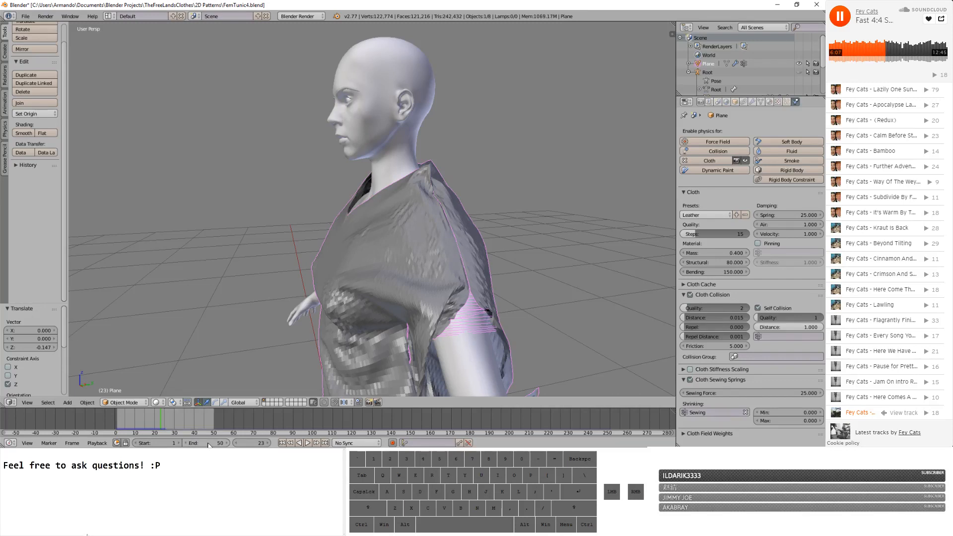
left_click(309, 443)
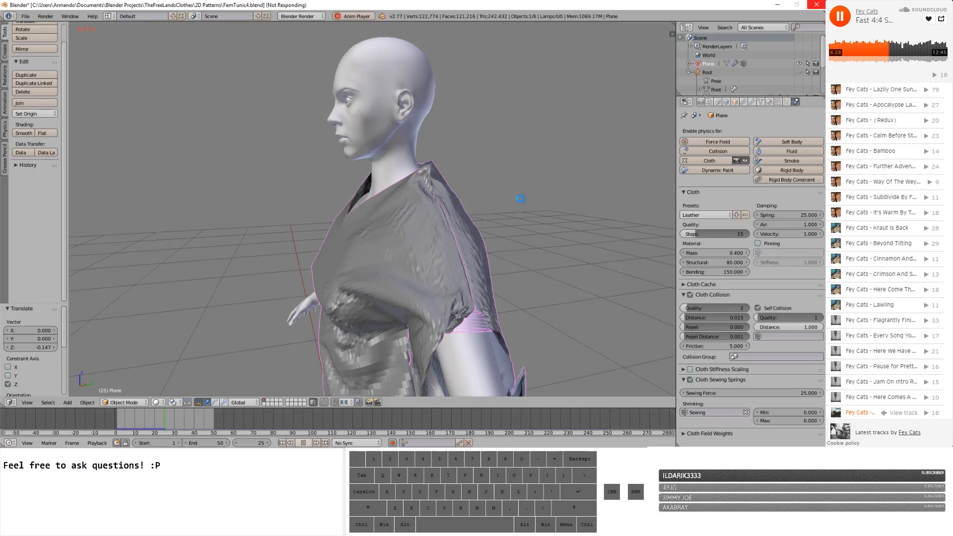
- Switch to OBS and stop the live stream
left_click(350, 455)
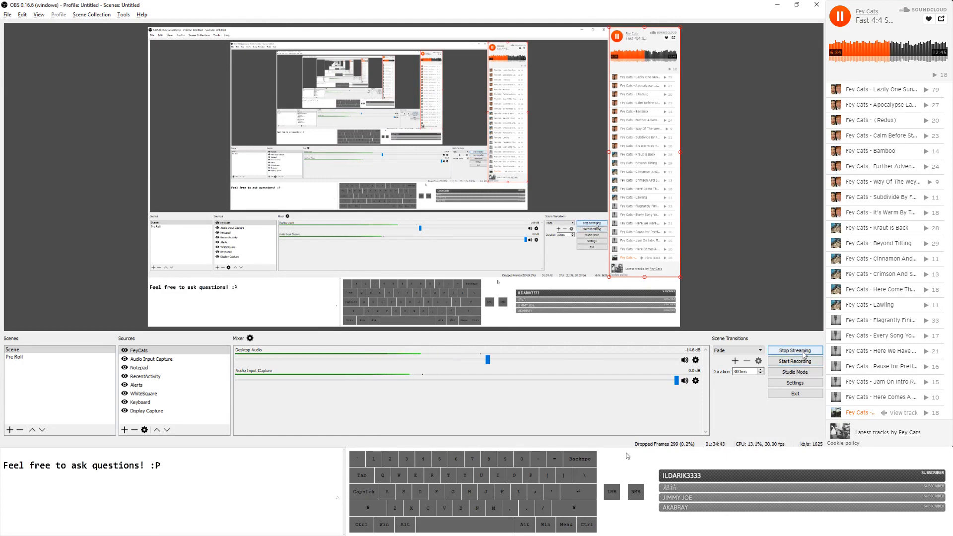
left_click(804, 354)
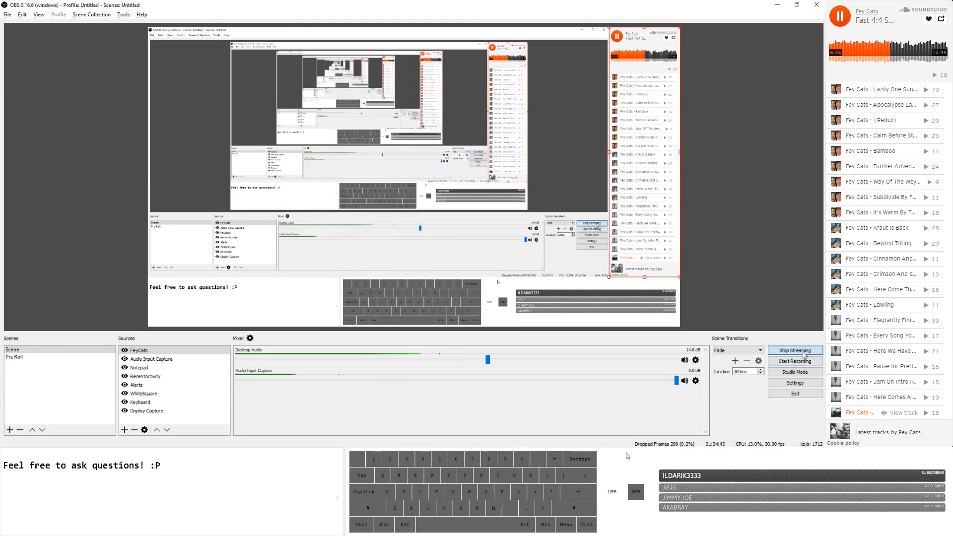
left_click(804, 355)
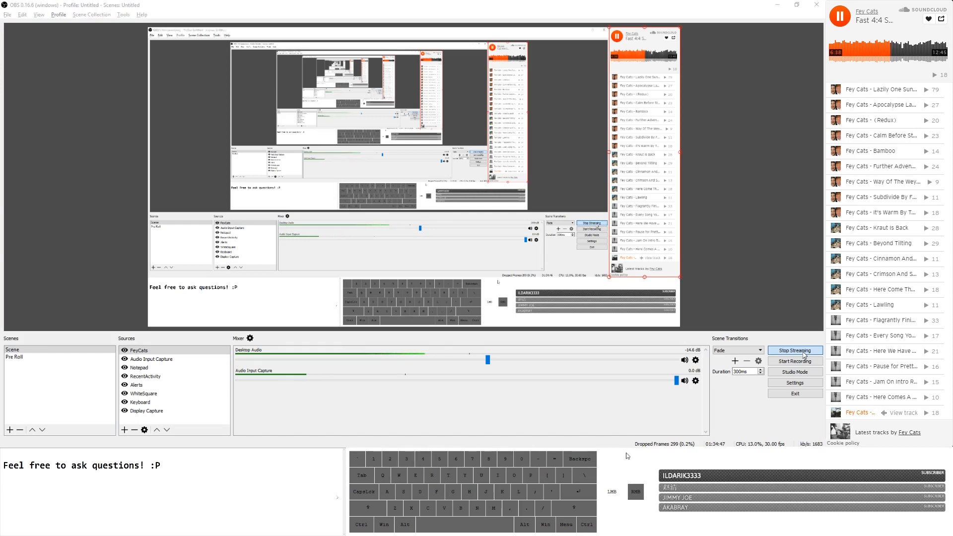